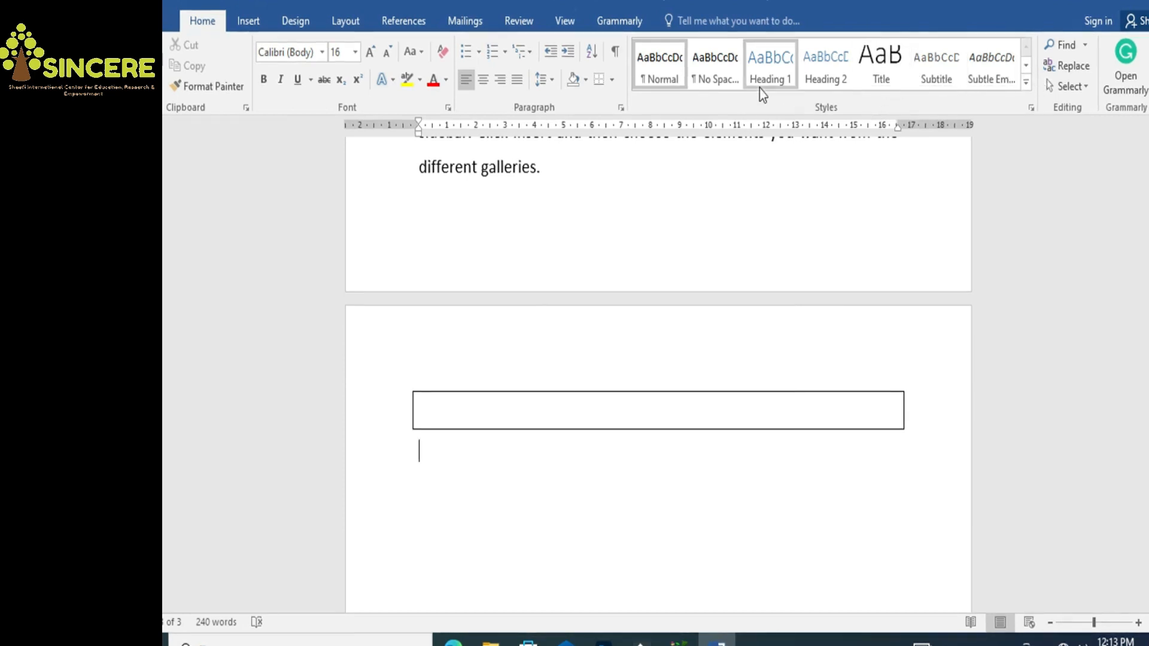
Generate a sample paragraph with =rand(1) on the blank line below the box
click(474, 490)
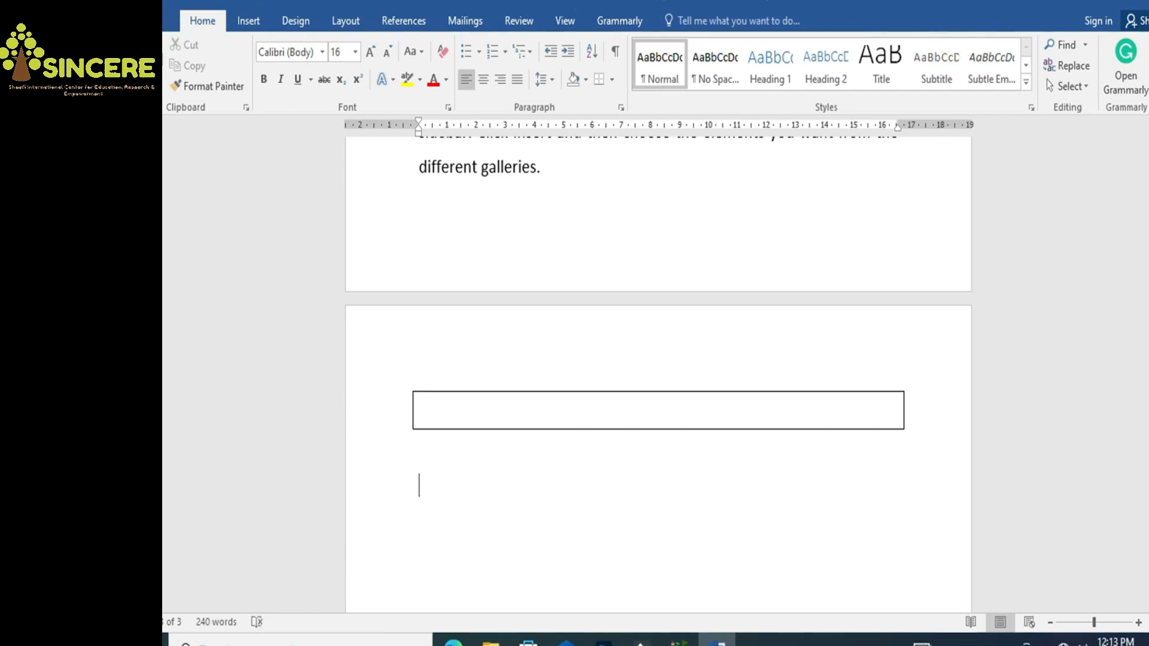
text(+)
key(BackSpace)
text(=)
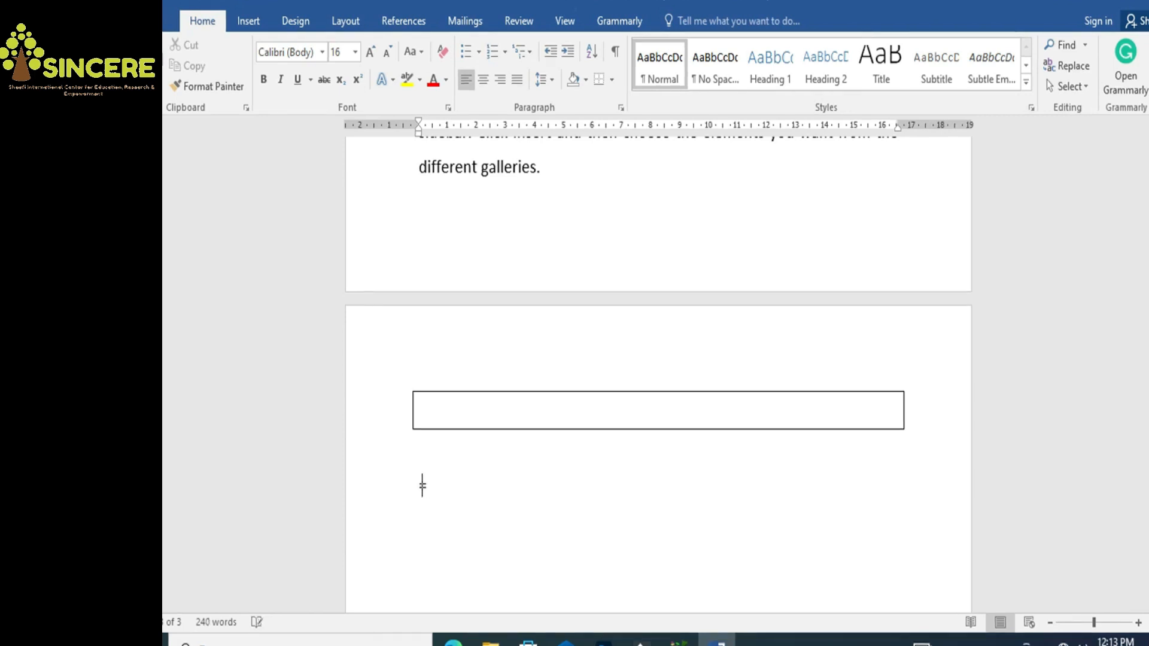
text(rand(1))
key(Return)
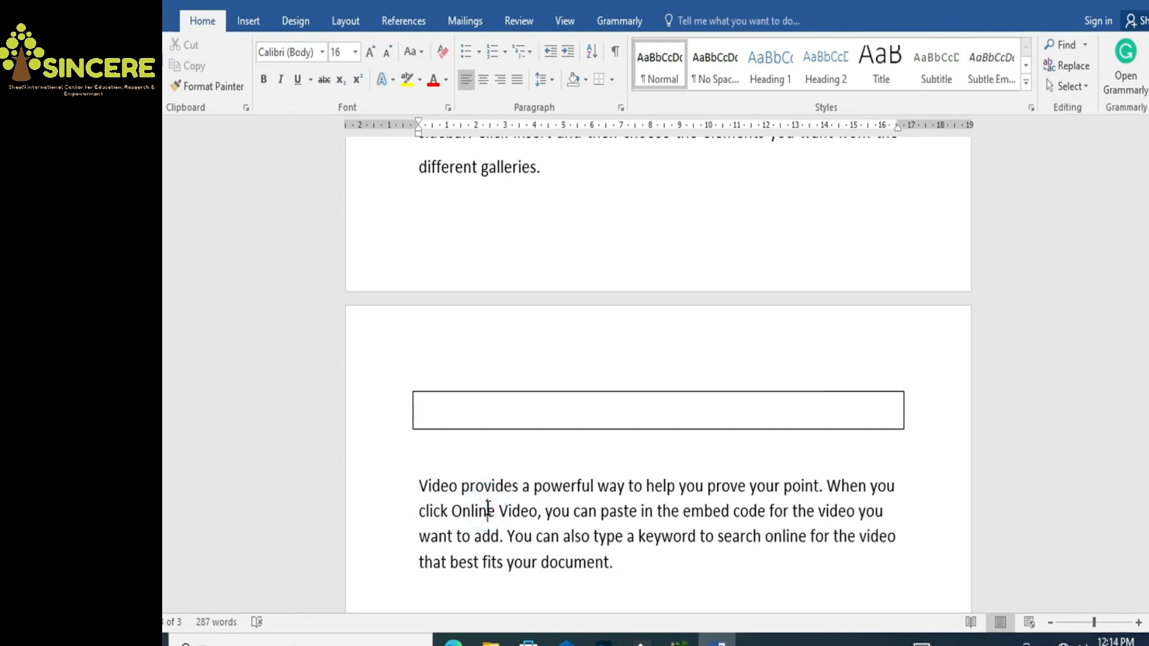
Justify the 'Video provides a powerful way…' paragraph
key(ctrl+j)
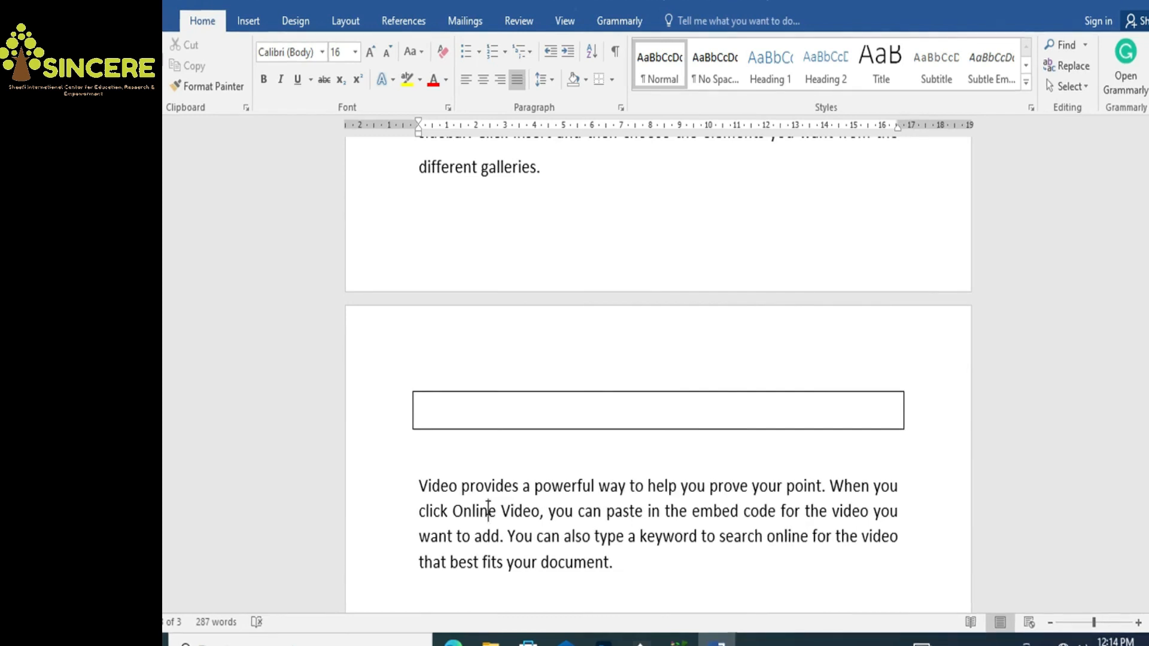
click(624, 576)
click(622, 565)
click(621, 565)
Set the sample paragraph to 12 pt with 1.5 line spacing
drag(612, 564, 418, 488)
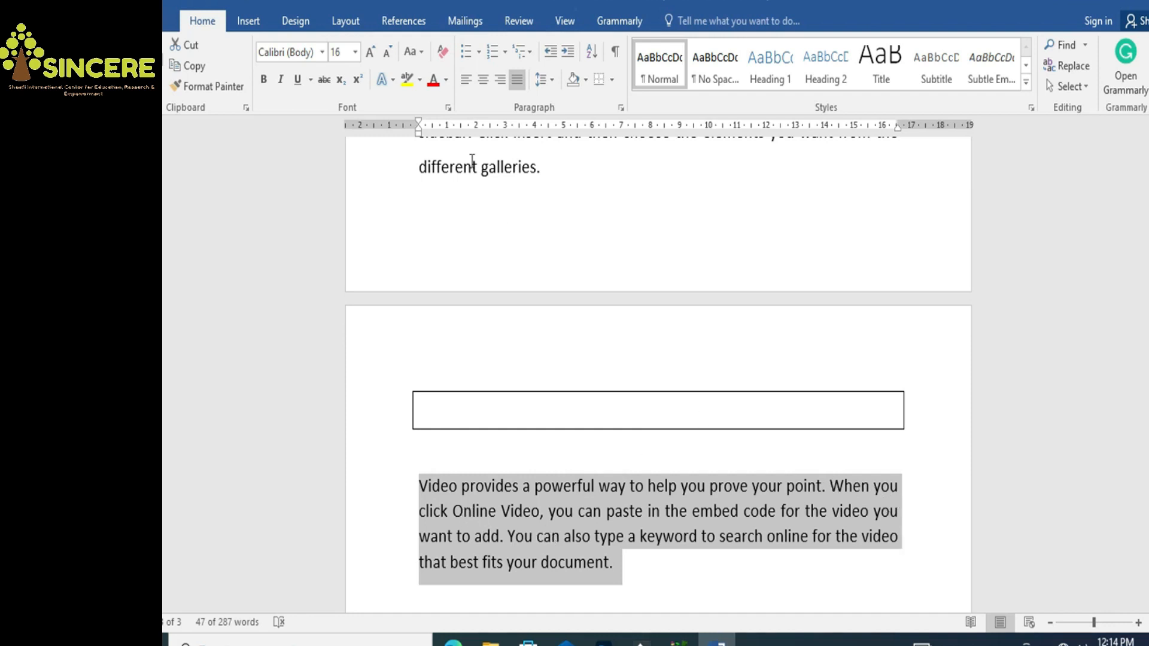
click(355, 52)
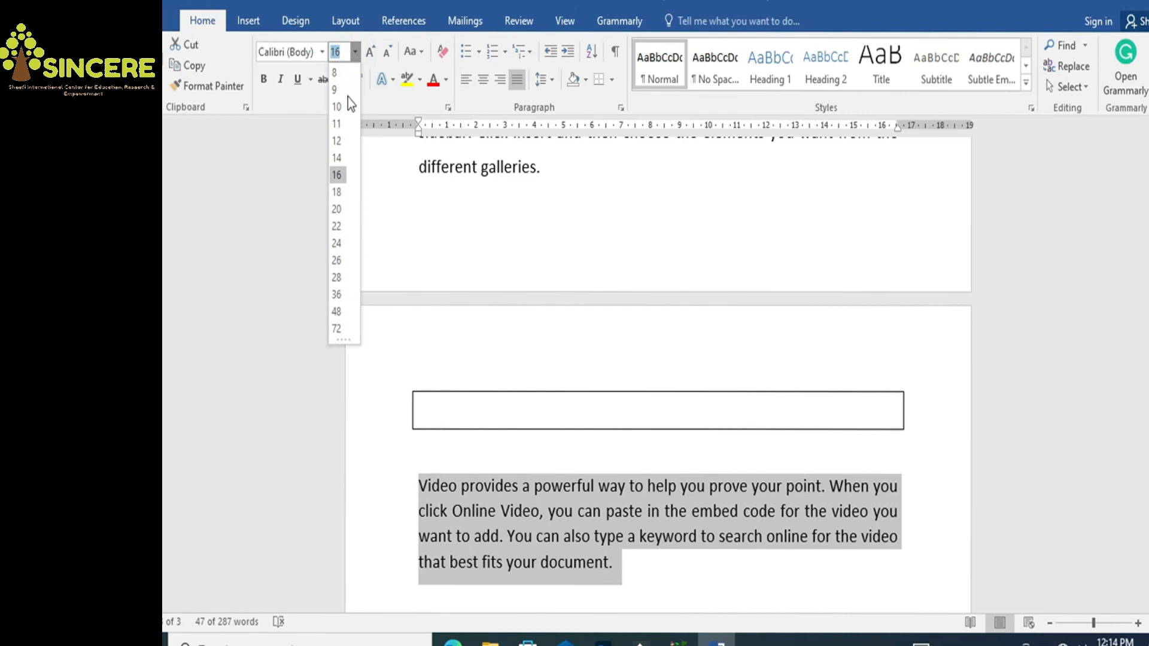
click(337, 141)
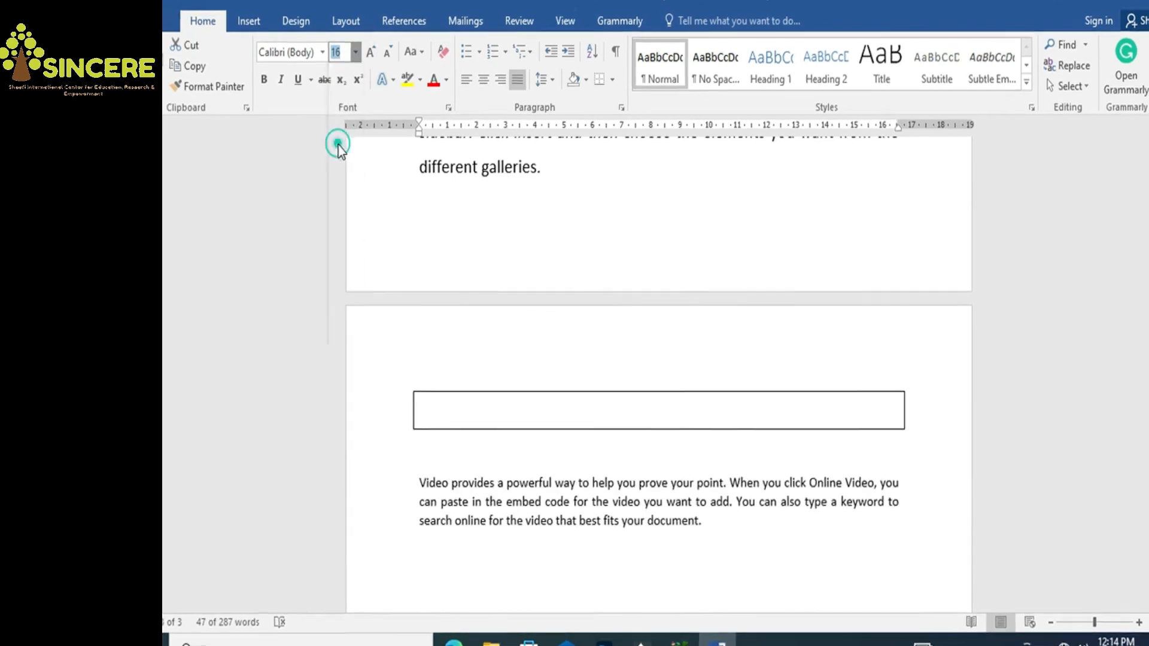
click(548, 83)
click(552, 145)
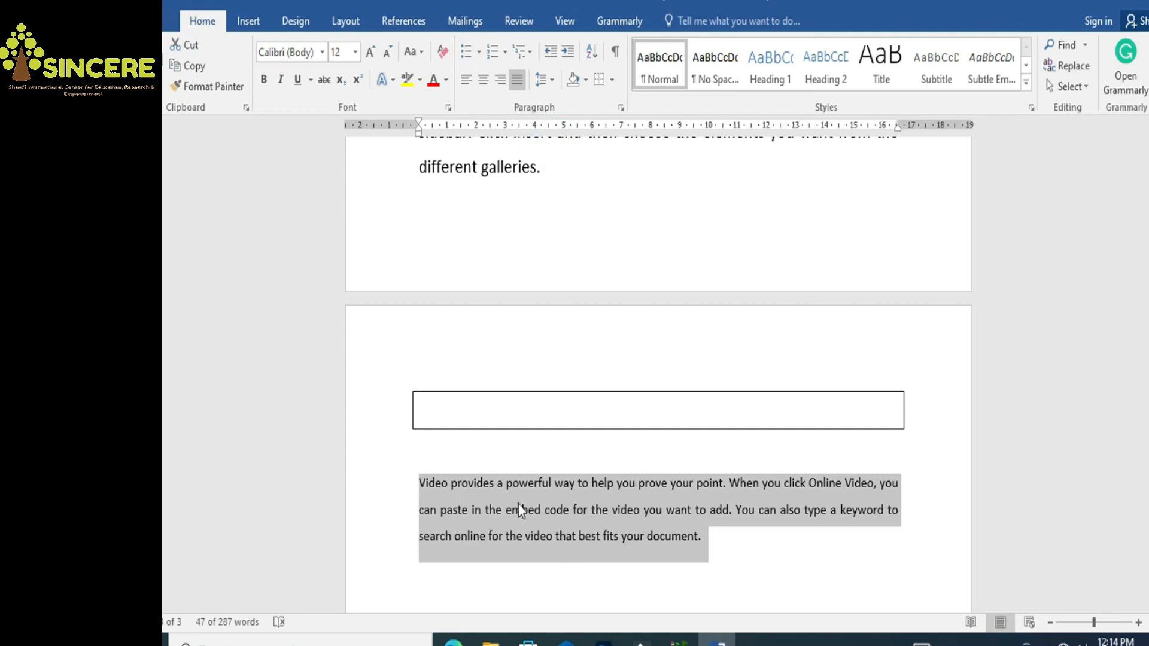
Change the paragraph's font to Times New Roman and reselect it
click(320, 58)
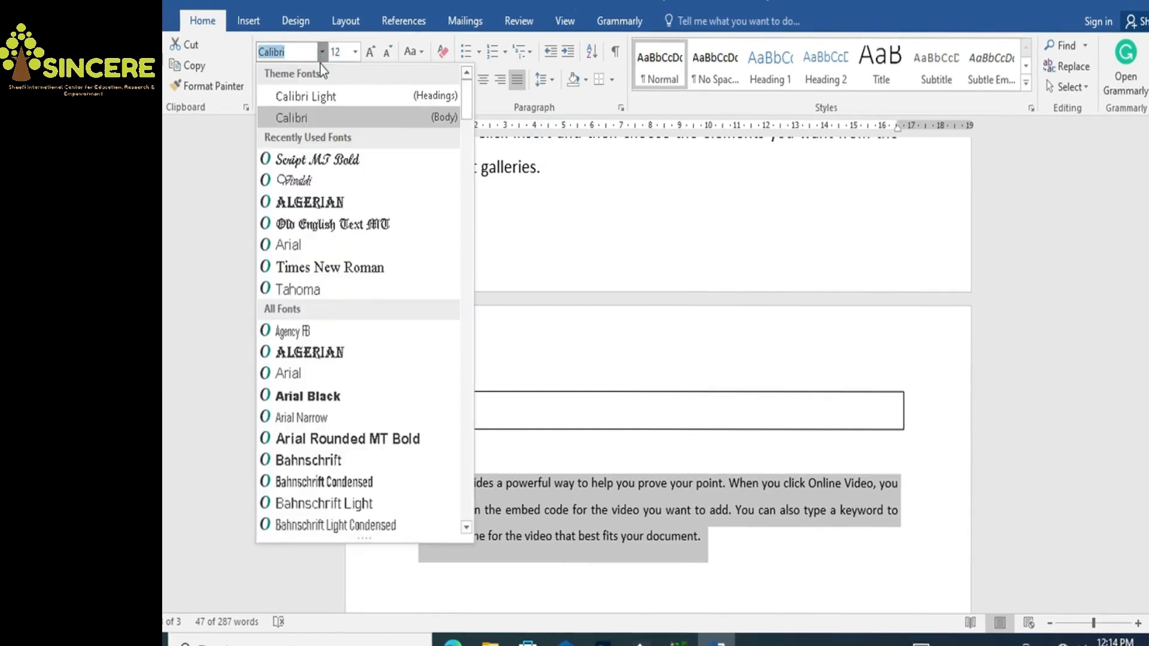
click(293, 55)
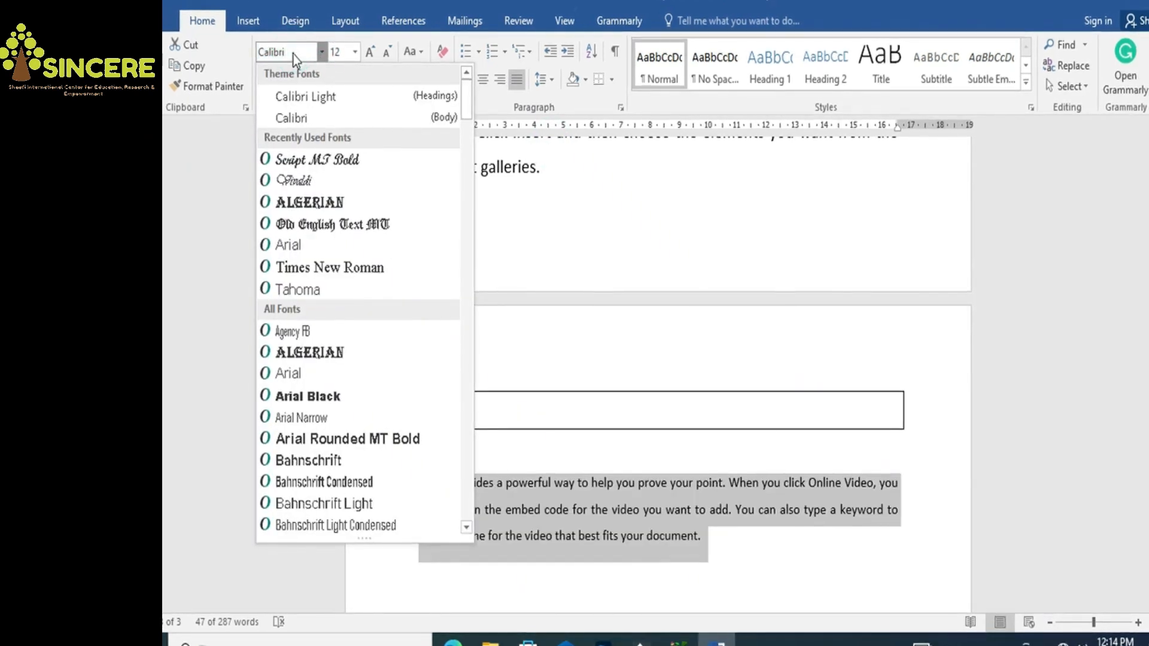
key(BackSpace)
key(BackSpace)
key(BackSpace)
key(BackSpace)
key(BackSpace)
key(BackSpace)
text(Times New Roman)
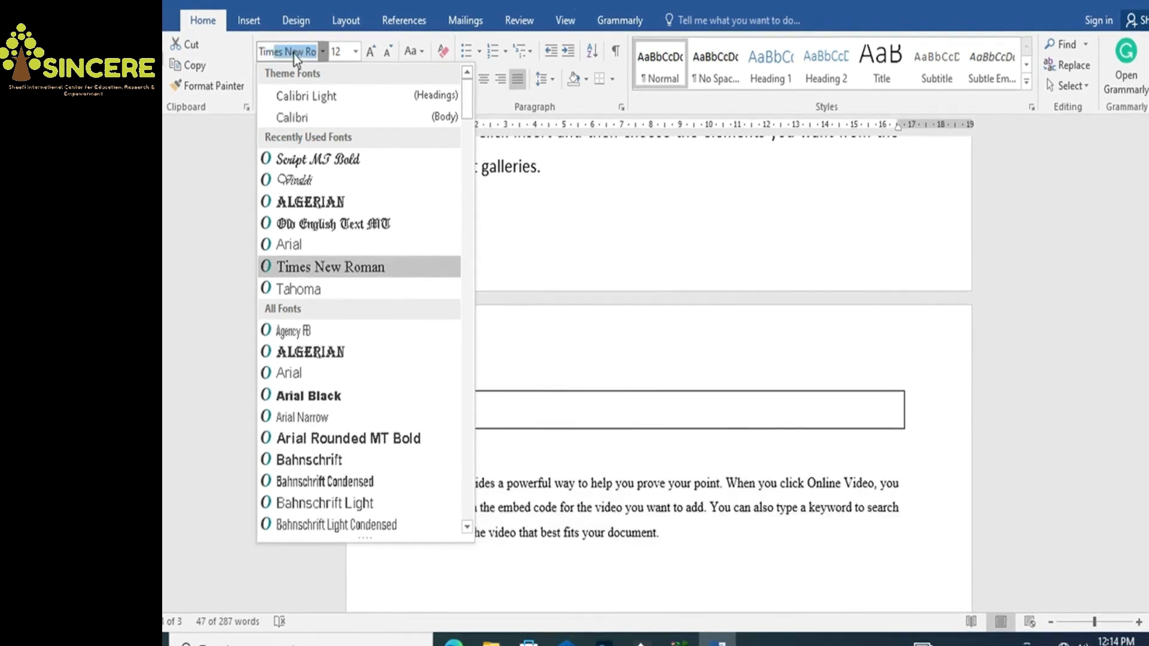
key(Return)
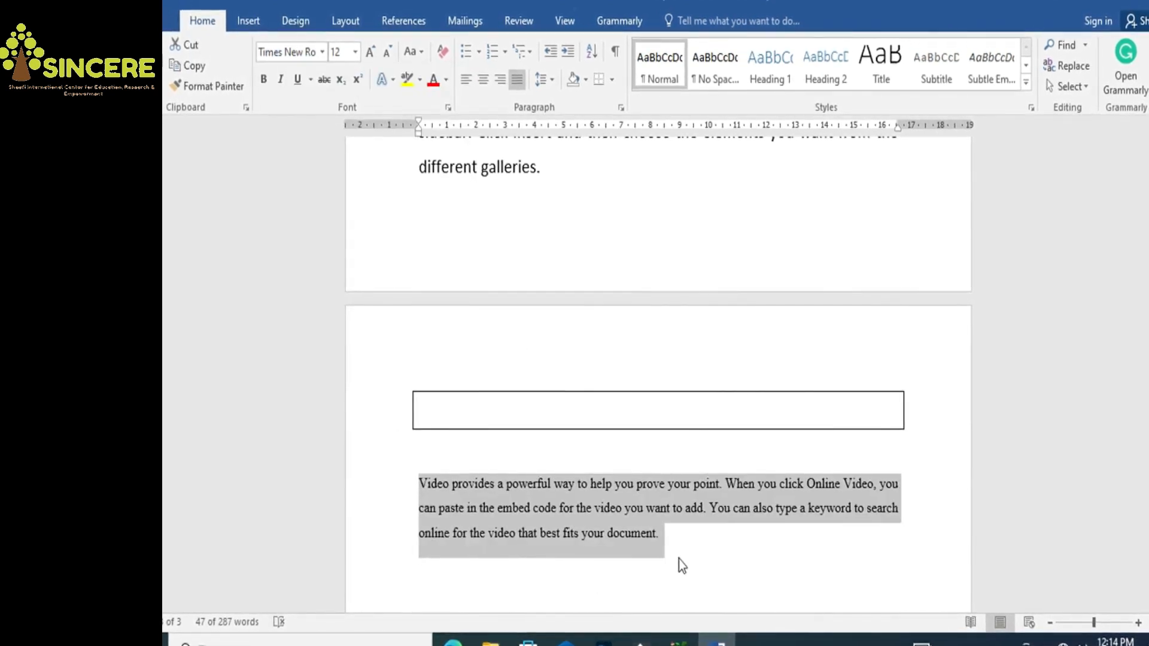
click(675, 546)
drag(667, 539, 422, 490)
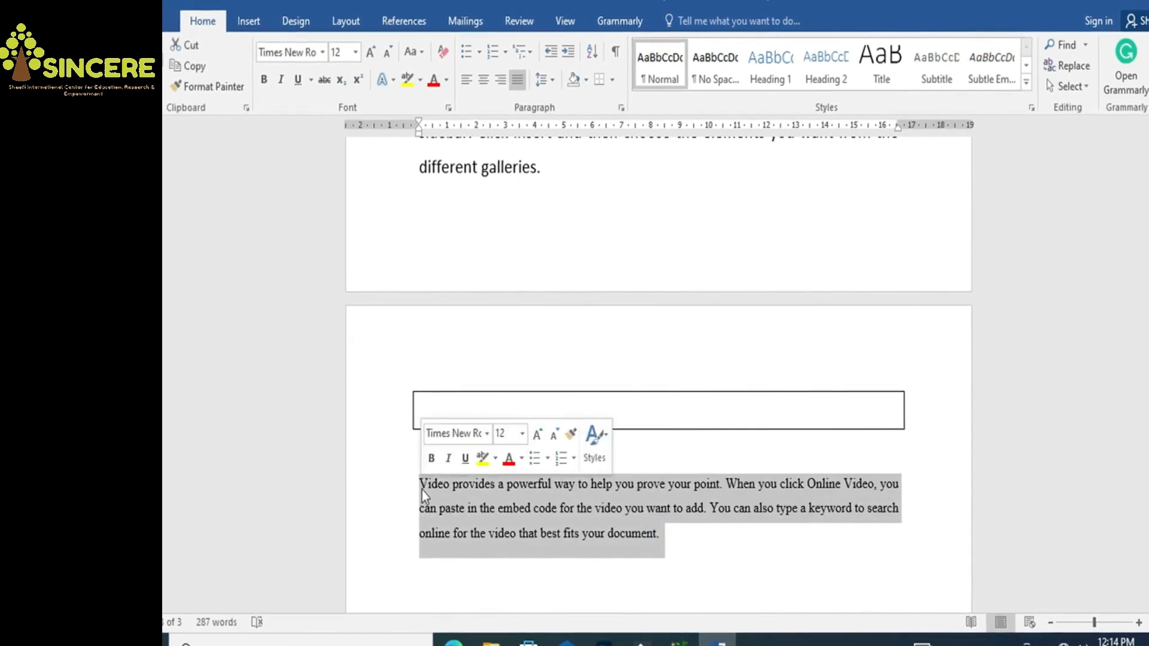
right_click(658, 75)
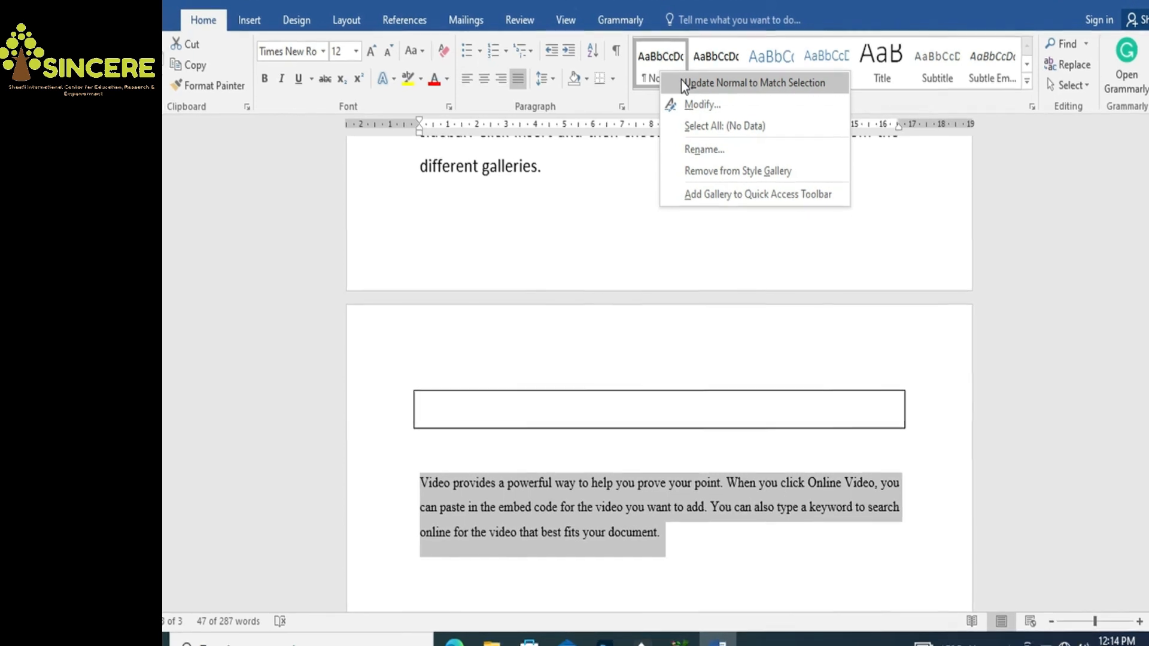
click(680, 83)
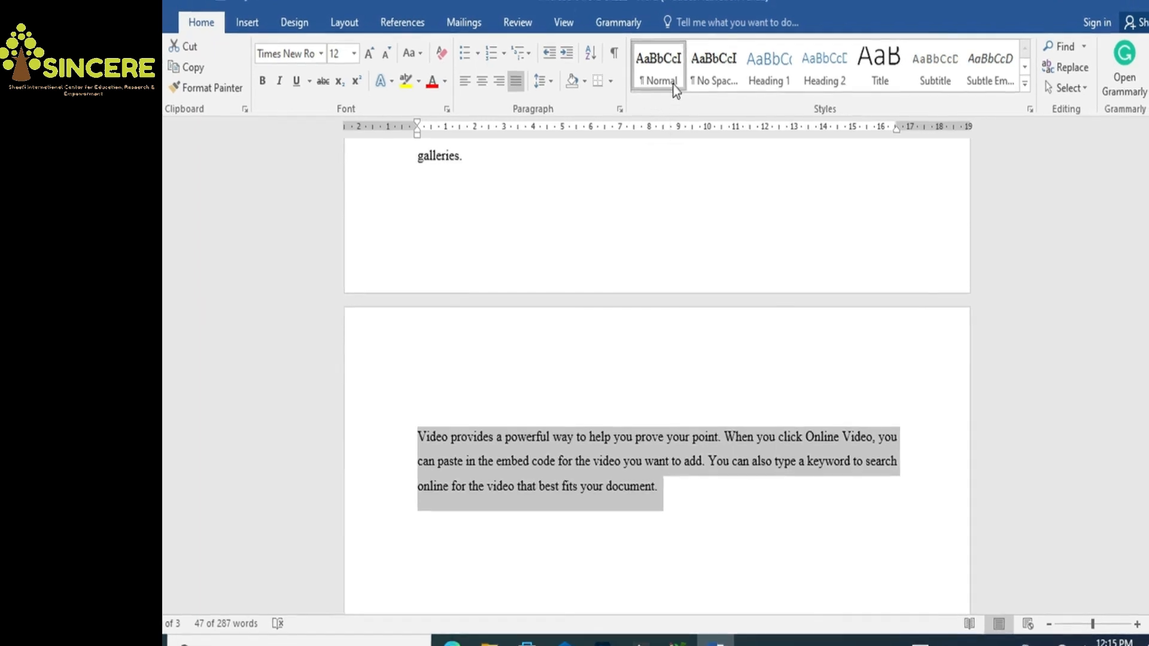
key(ctrl+z)
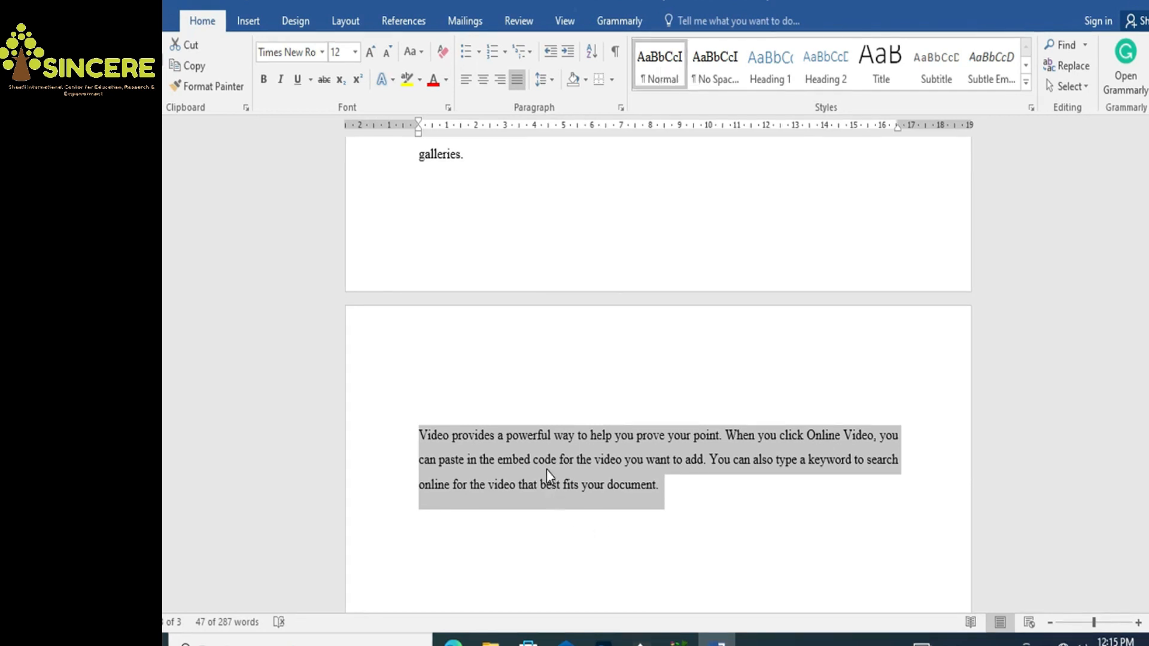
click(673, 483)
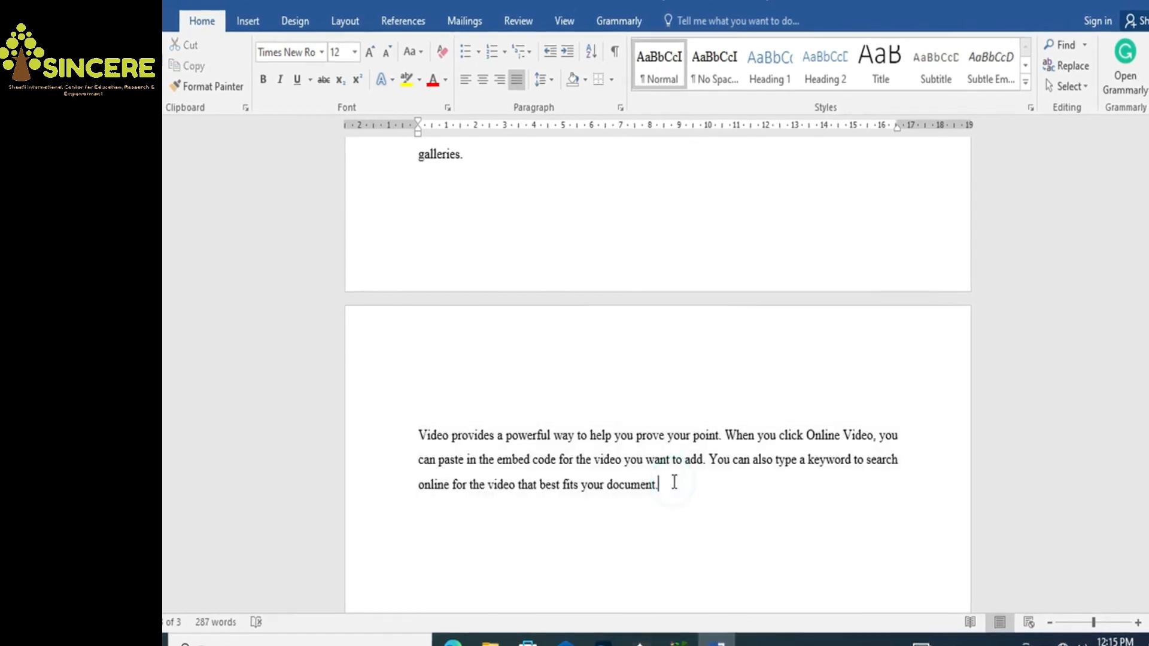
key(ctrl+z)
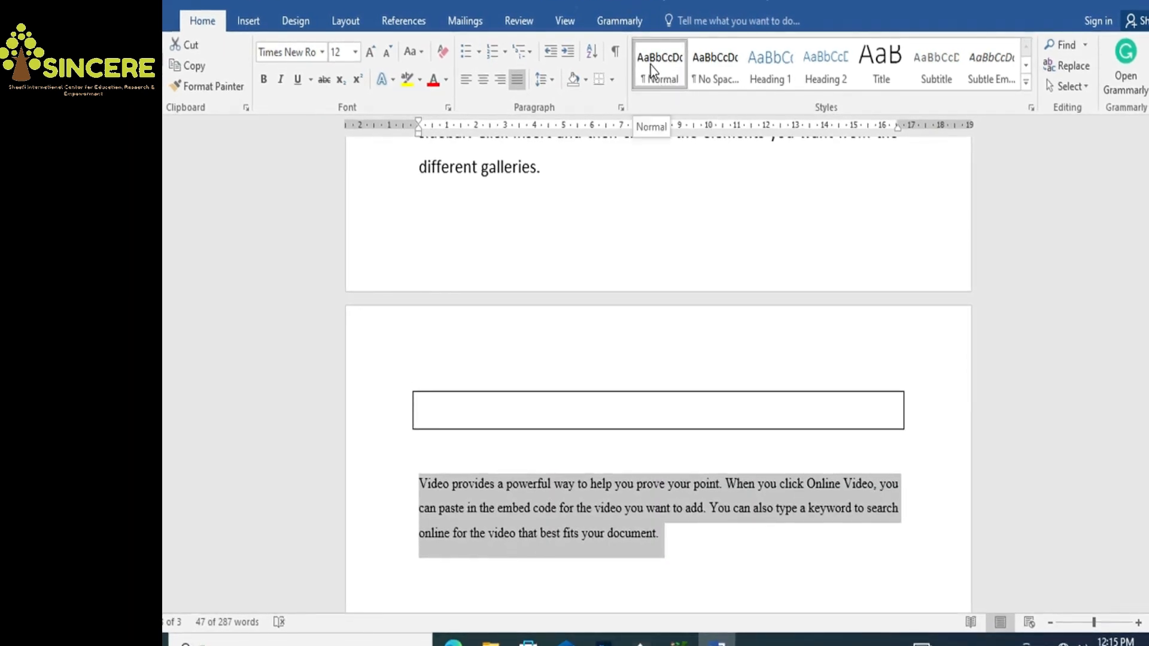
Modify the Normal style to use Times New Roman at 12 pt
right_click(652, 67)
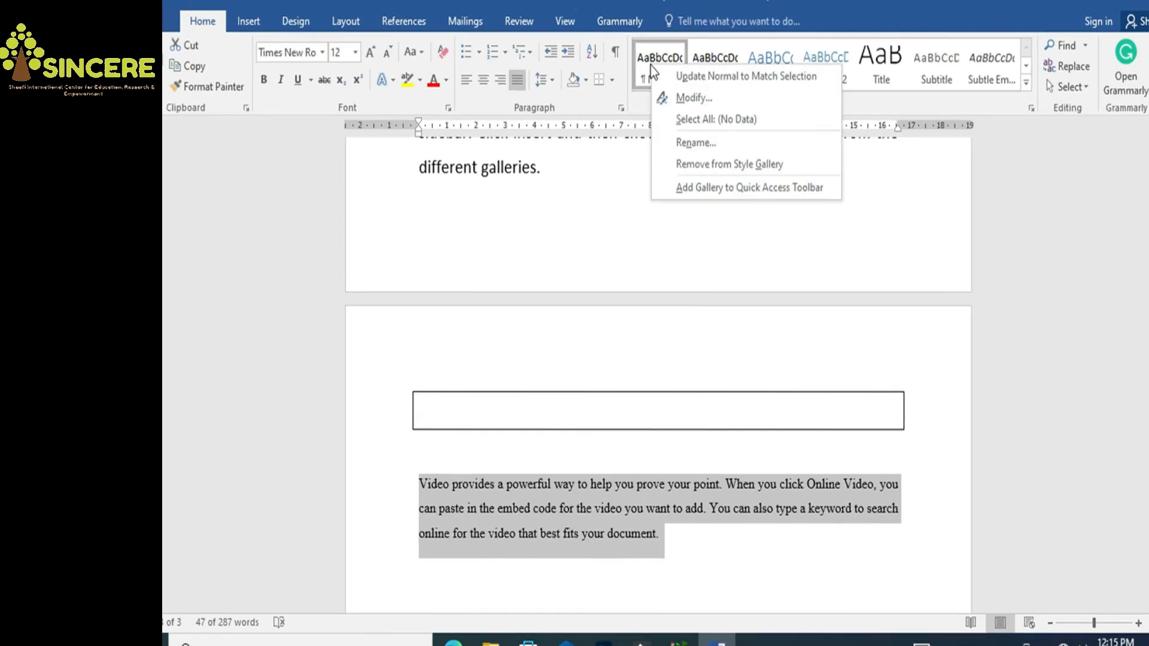
click(678, 99)
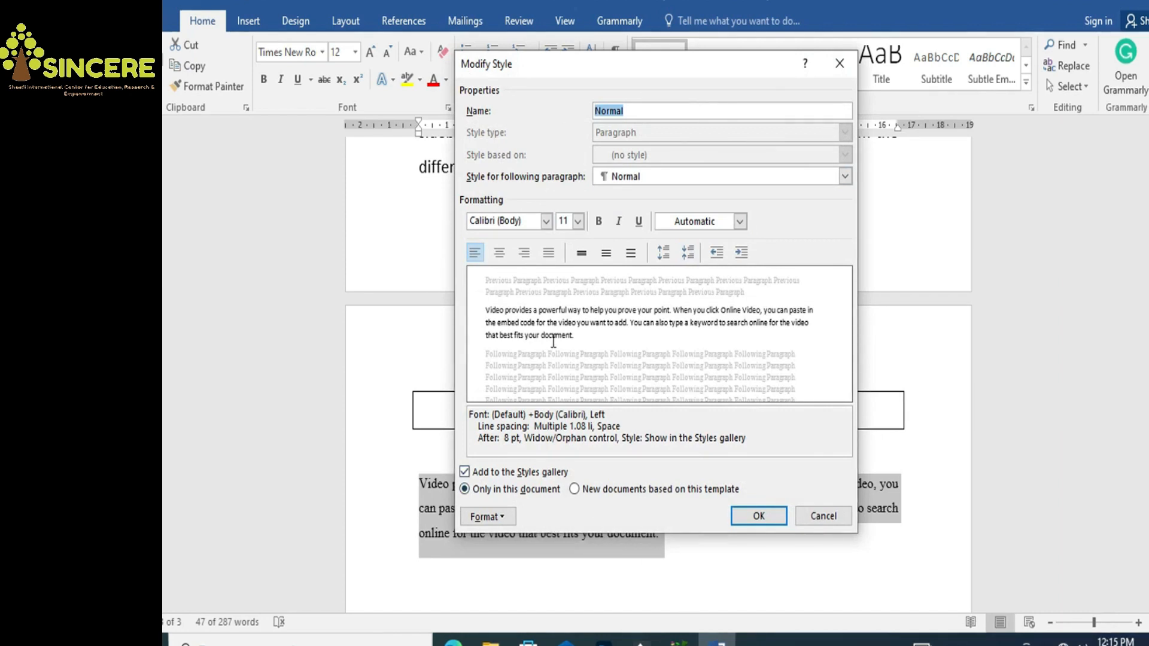
click(546, 221)
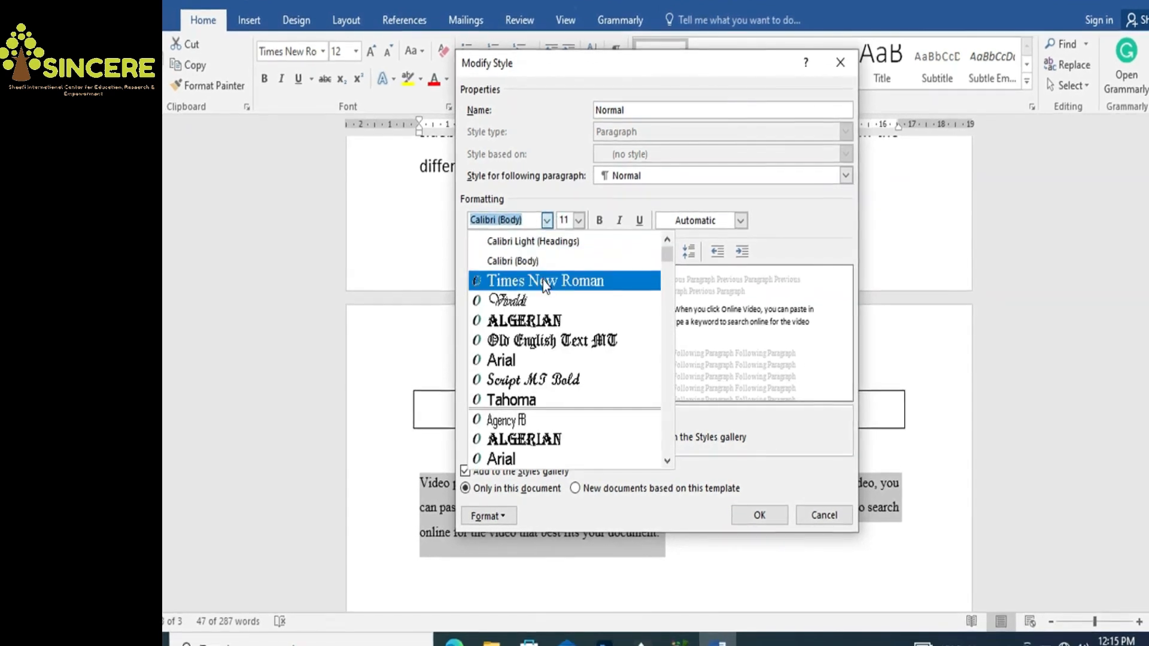
click(541, 281)
double_click(562, 221)
text(12)
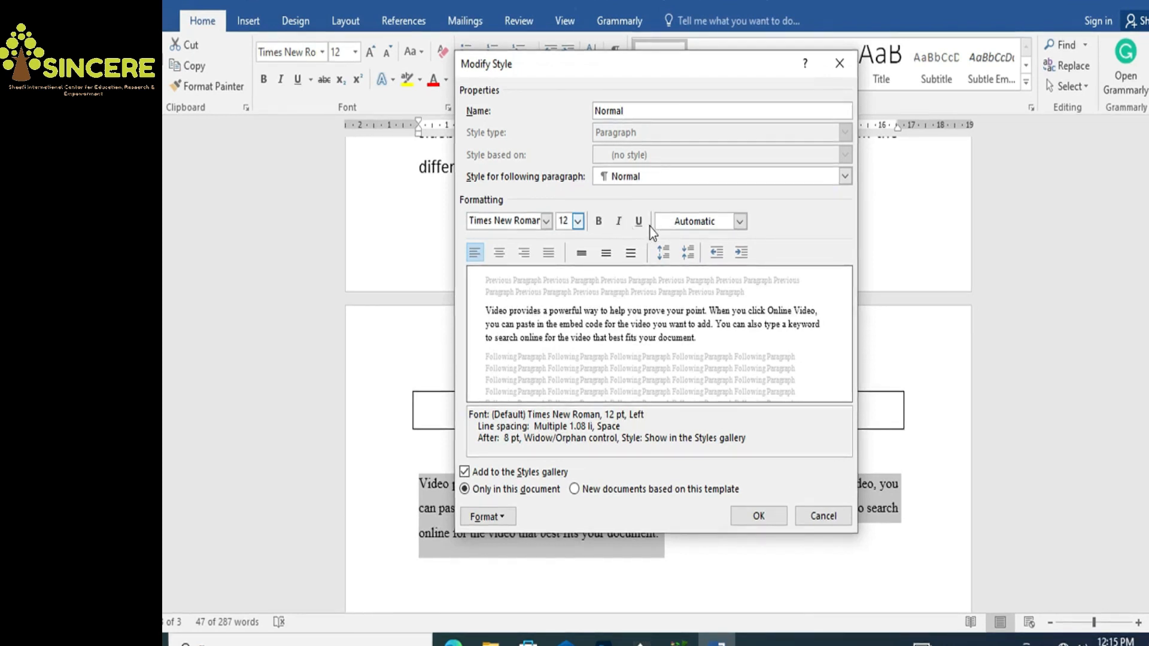
Make the Normal style justified with 1.5 line spacing and save it
click(549, 254)
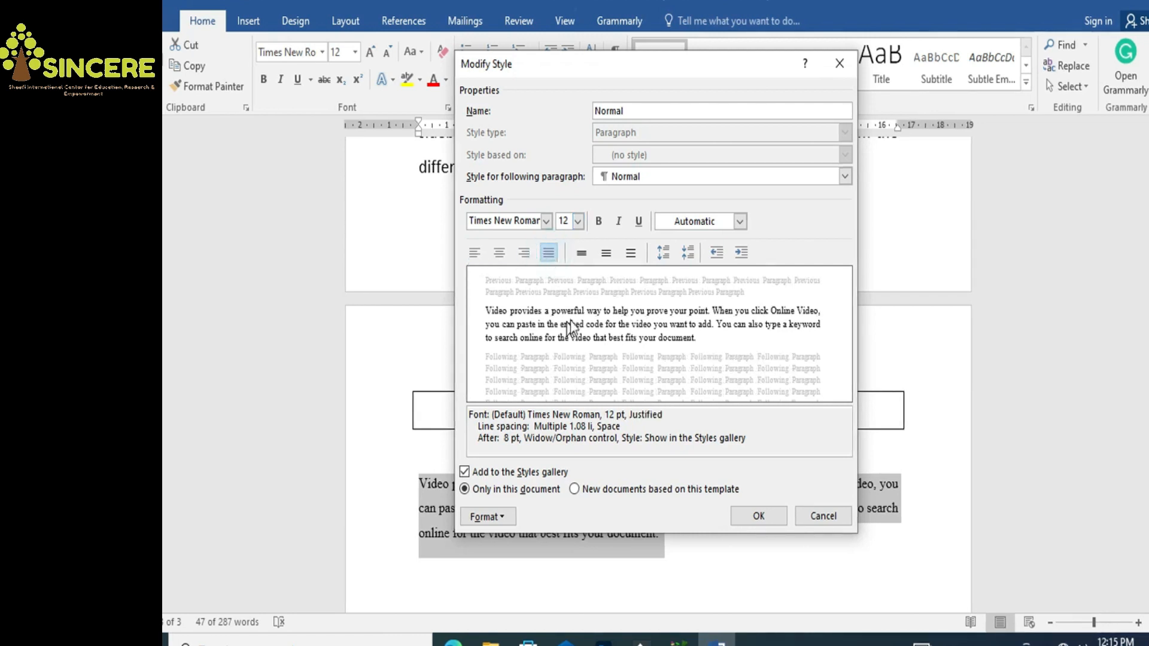
click(582, 254)
click(607, 252)
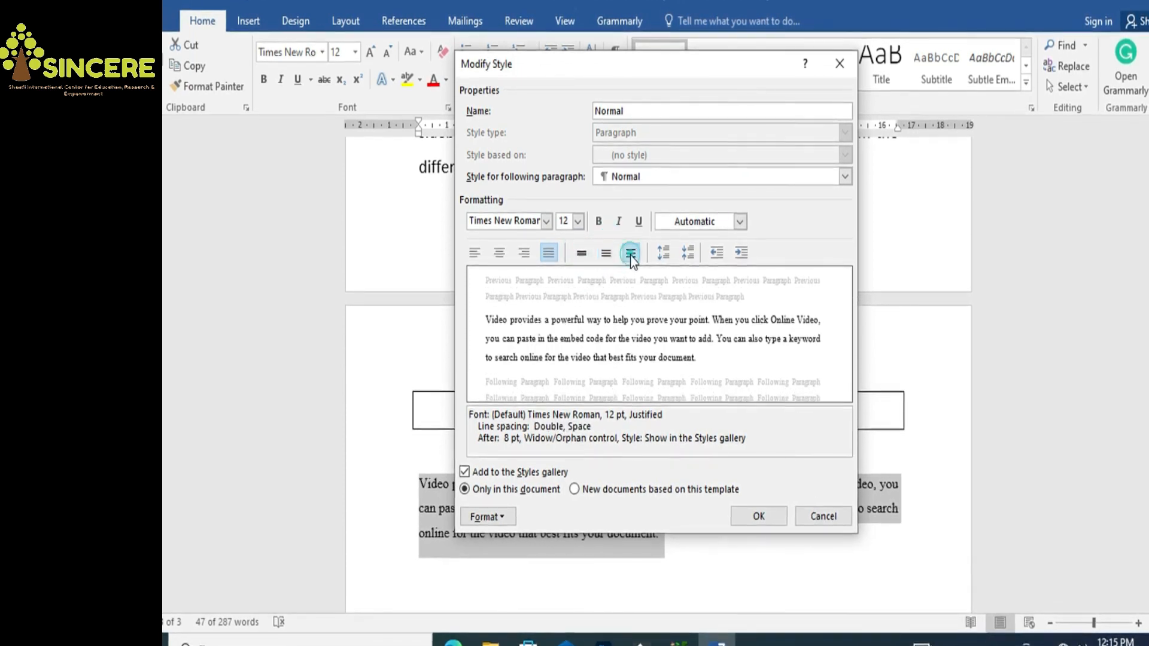
click(630, 256)
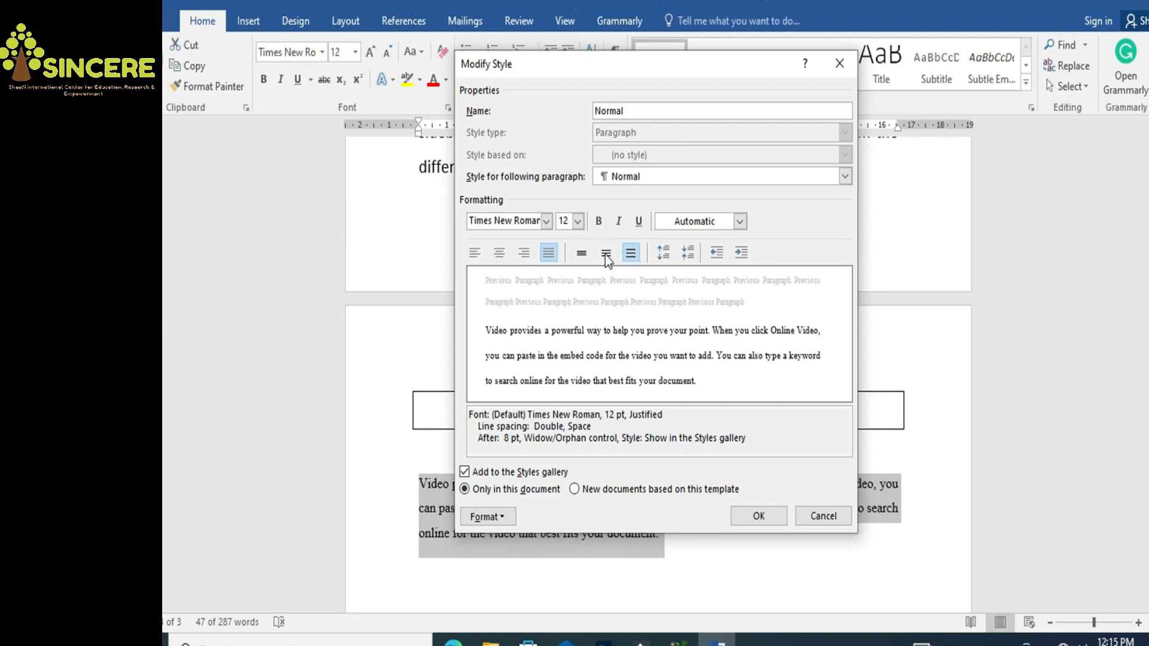
click(604, 254)
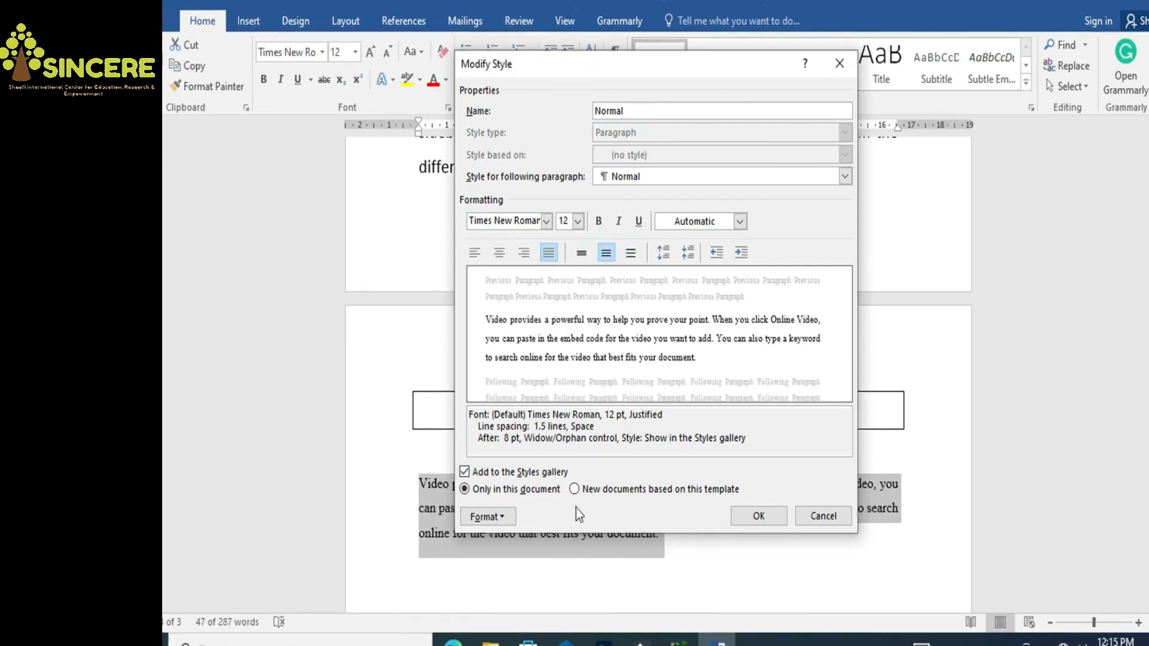
click(508, 518)
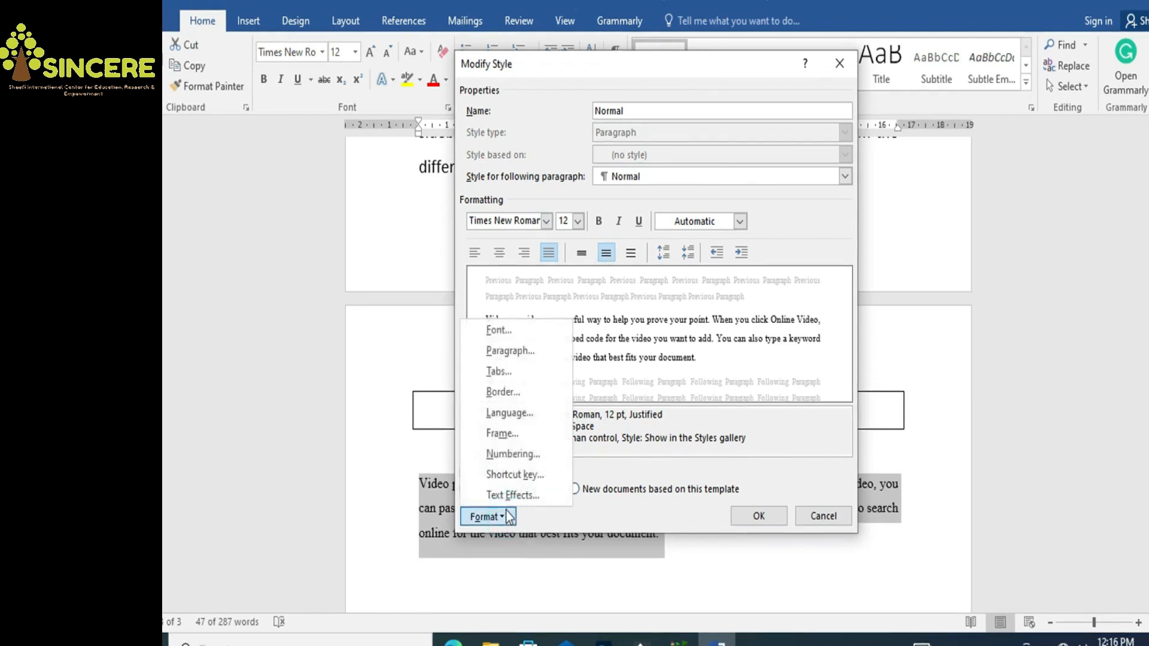
click(501, 334)
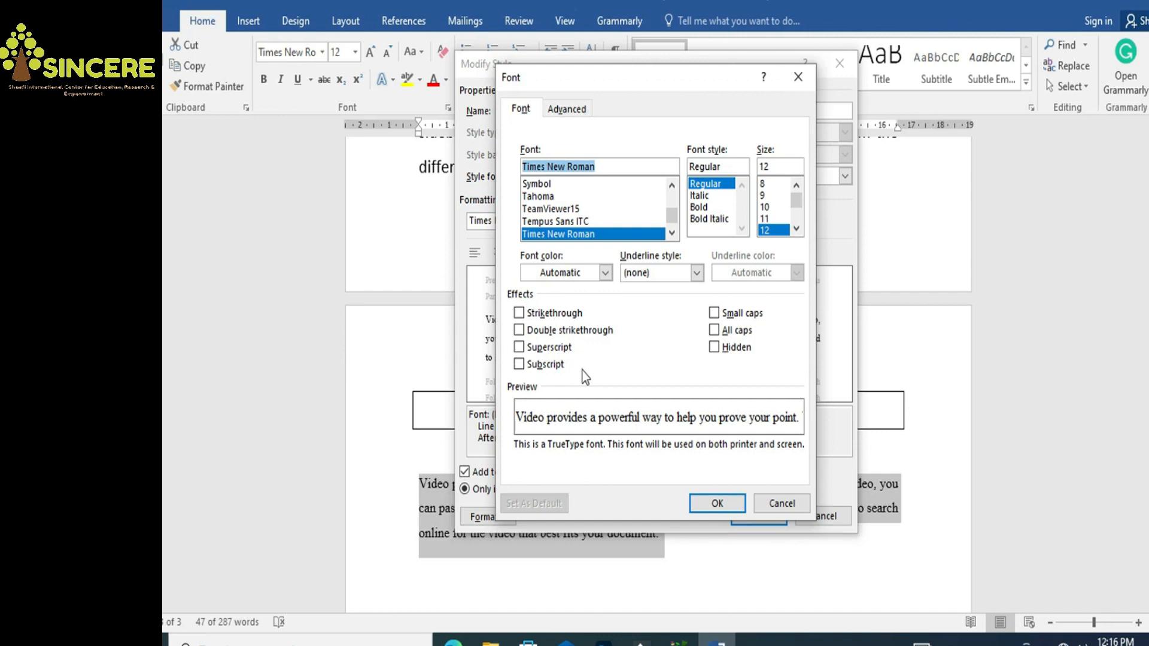
click(780, 504)
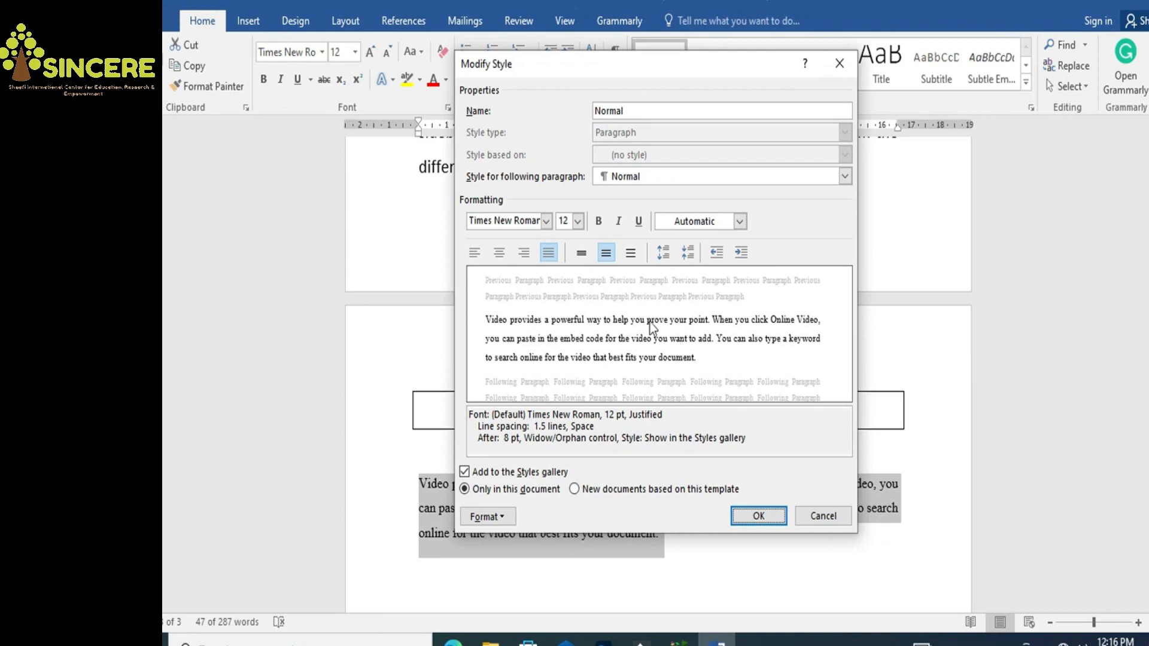
click(761, 516)
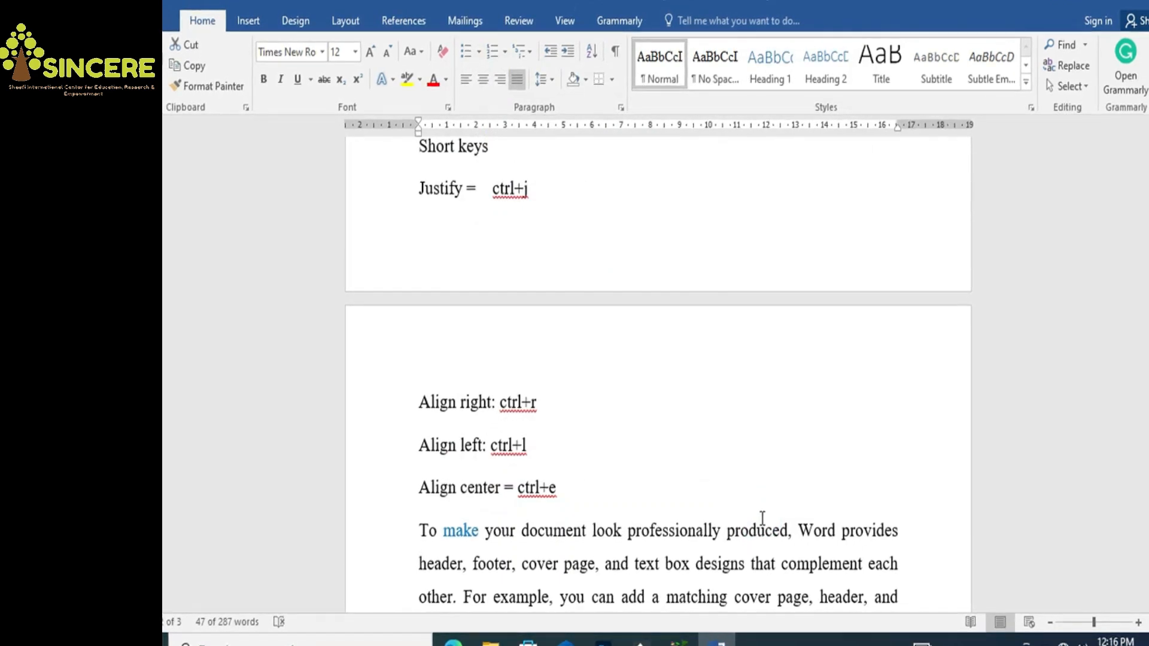
Apply the Normal style to the 'To make your document…' paragraph
drag(1147, 255, 1147, 449)
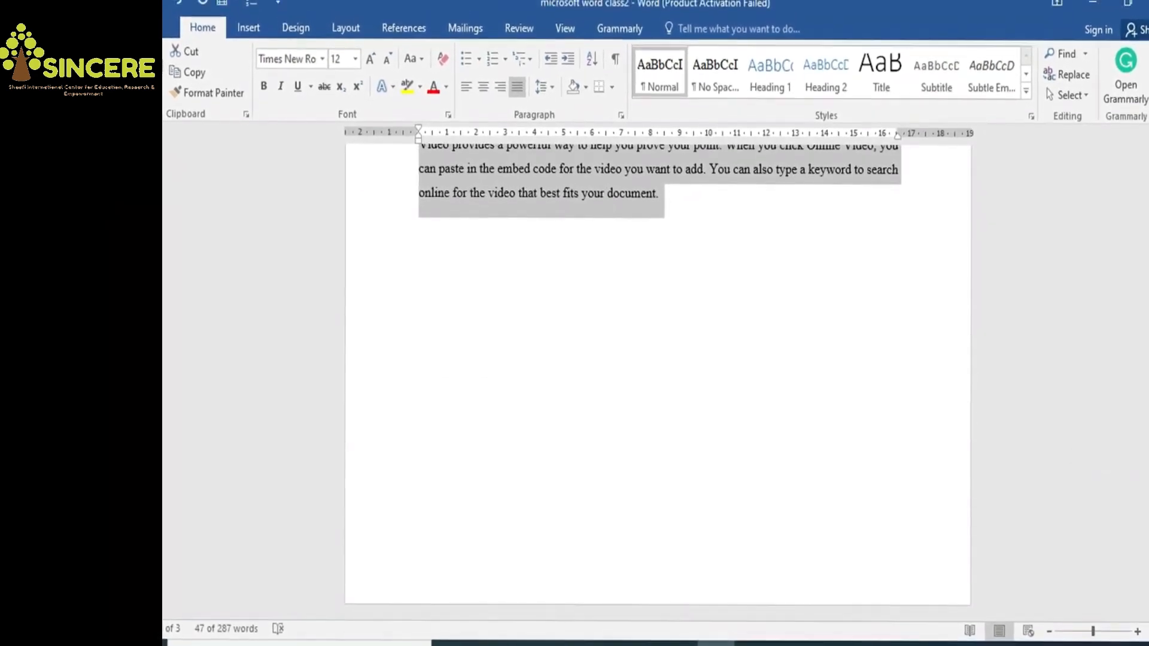
drag(1147, 589, 1147, 560)
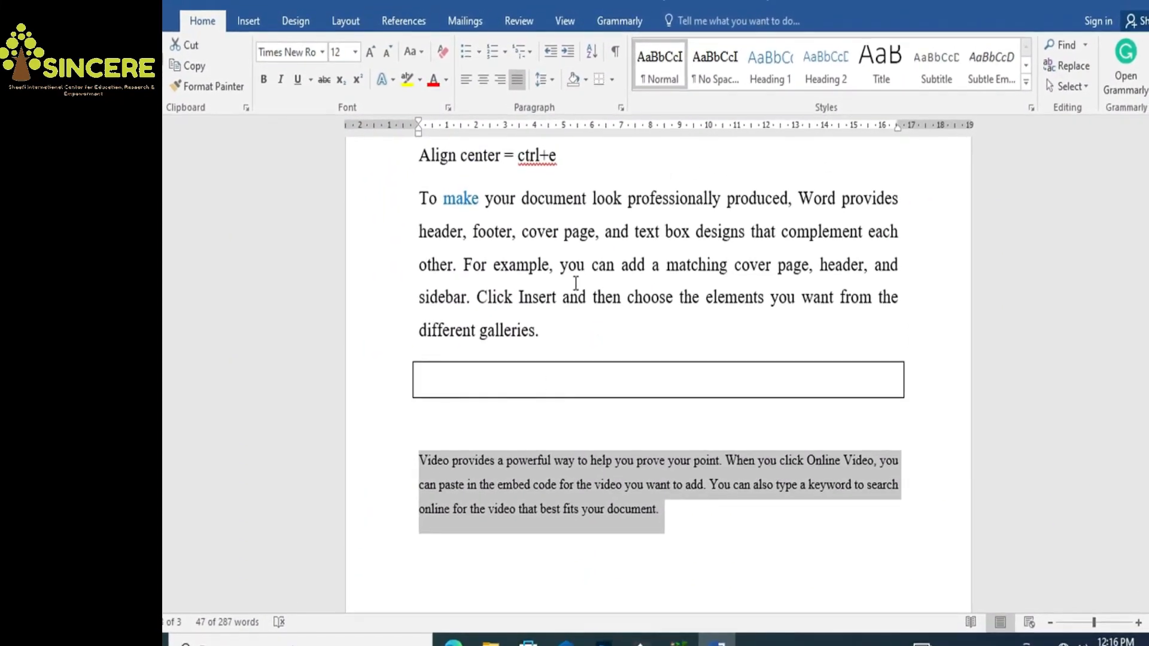
click(551, 311)
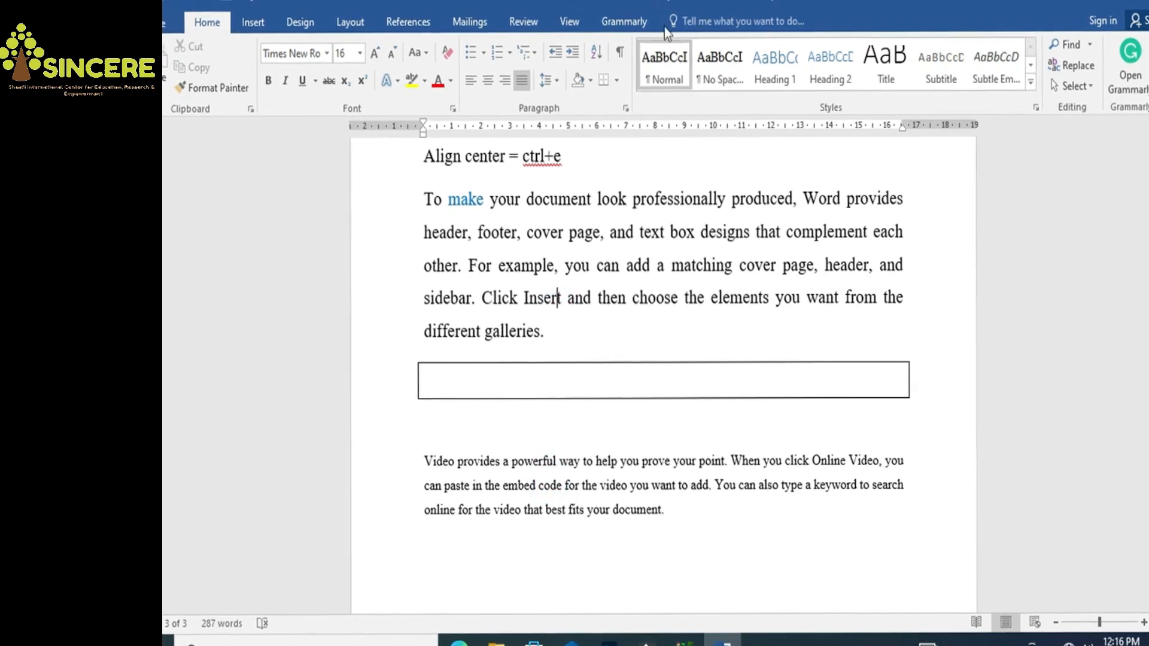
click(656, 78)
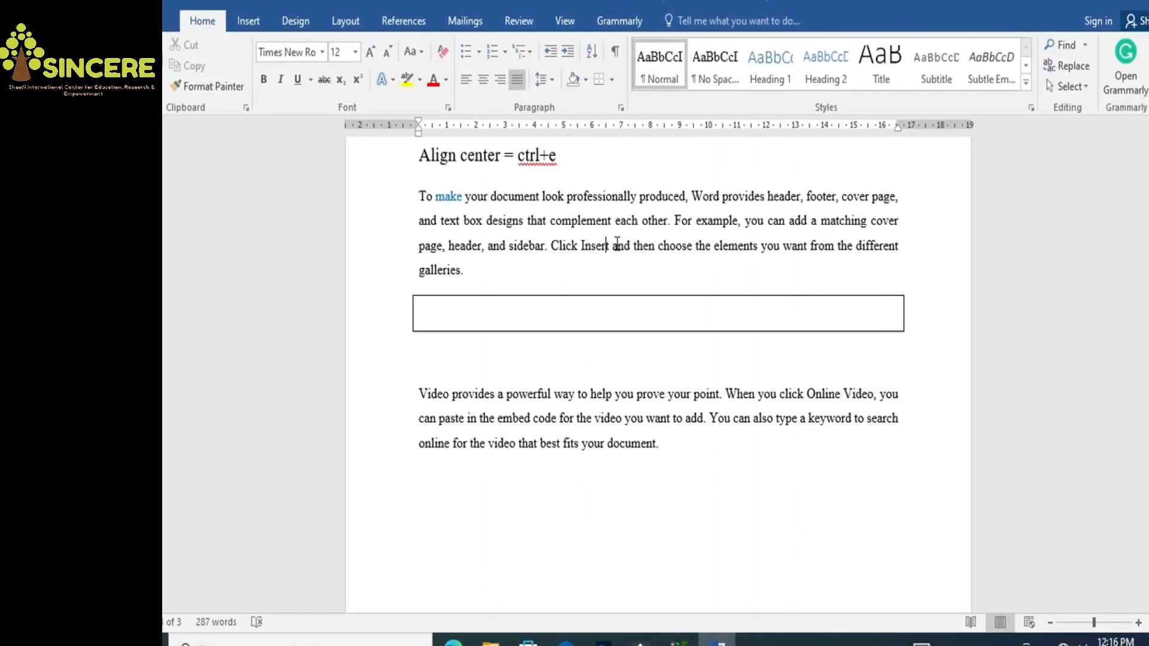
Type =rand(1) on an empty line below the last paragraph
mouse_move(1148, 515)
mouse_down()
mouse_move(1148, 461)
mouse_move(1148, 514)
mouse_up()
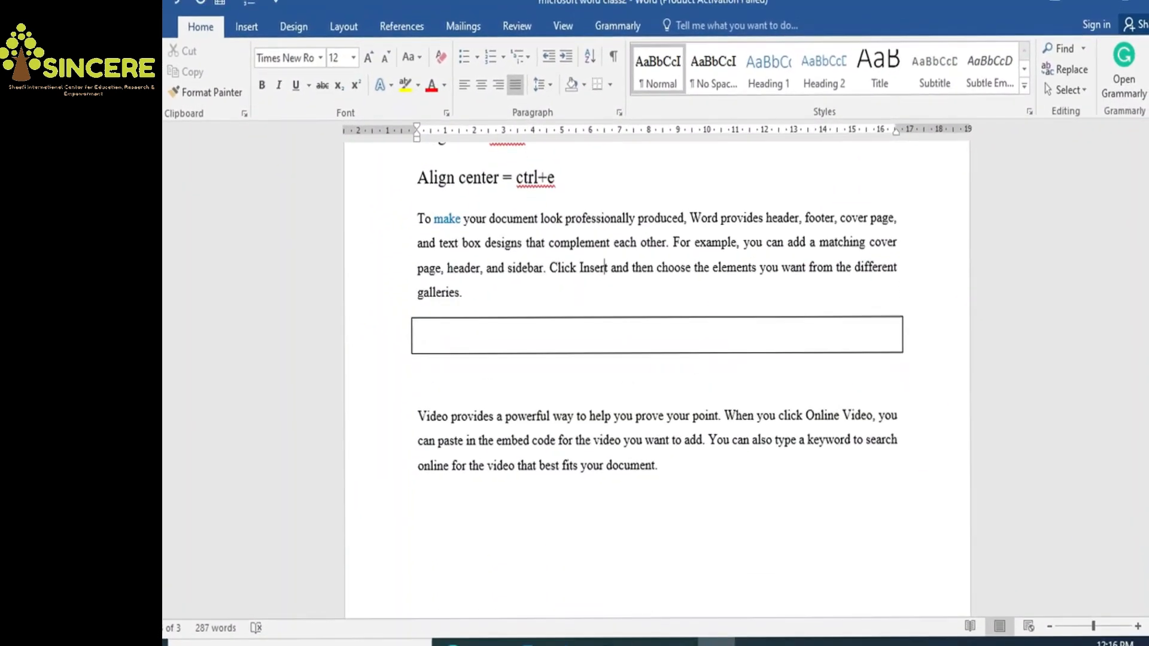
click(764, 513)
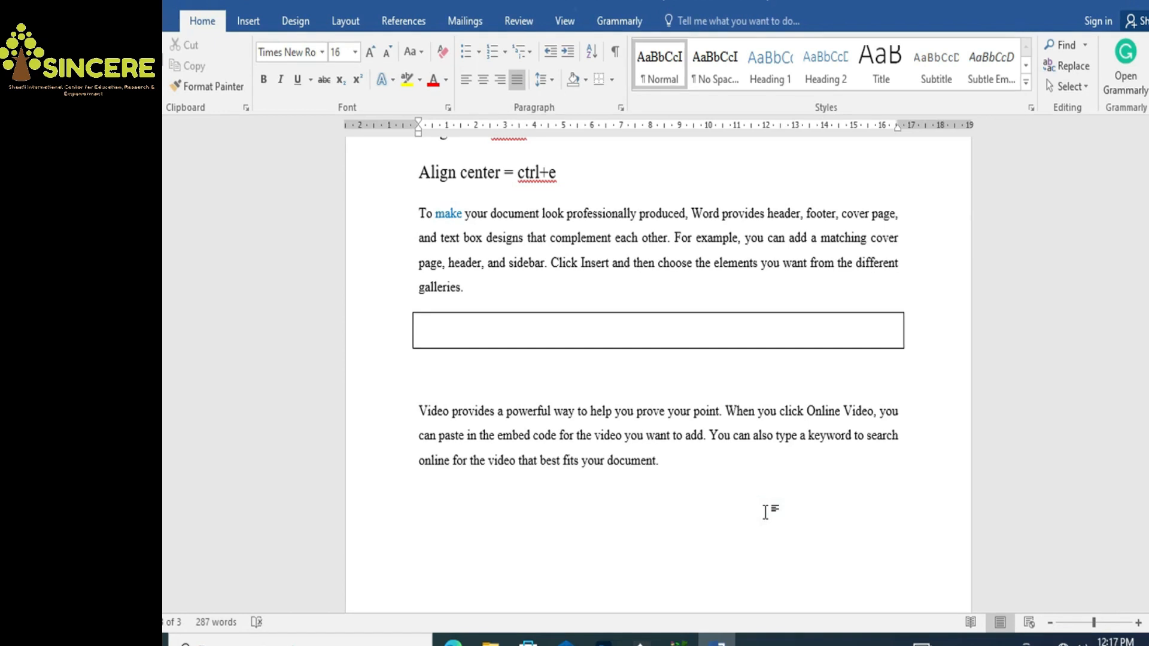
text(=rand()
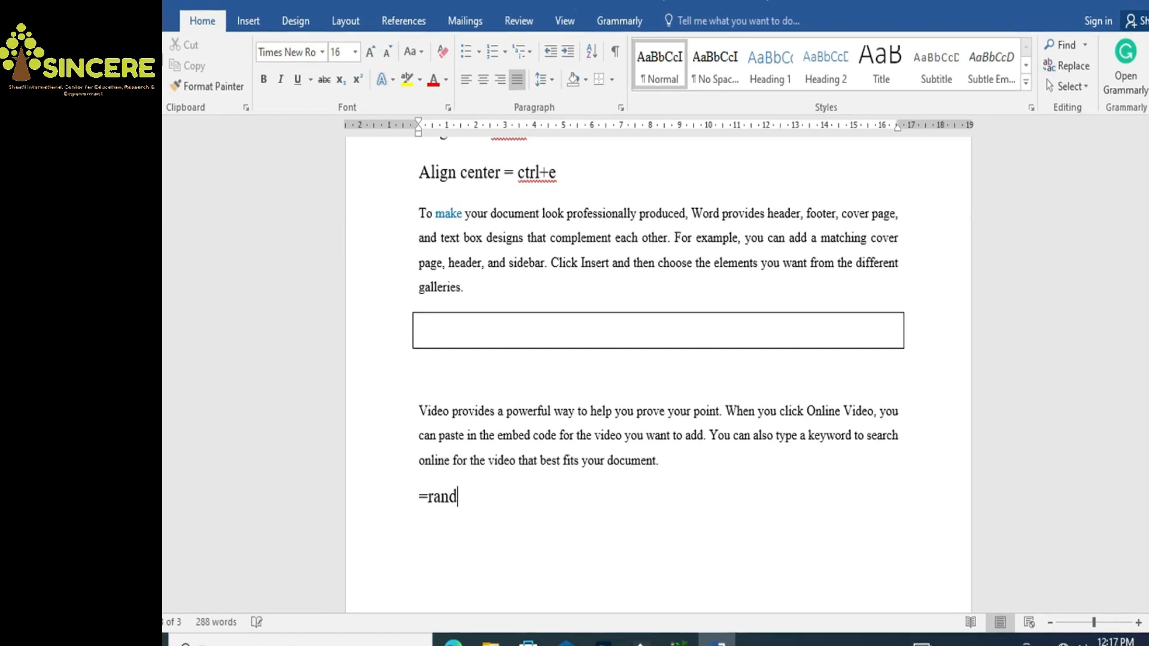
text(1))
Expand =rand(1) into a second 'Video provides…' paragraph and give it Normal style
key(Return)
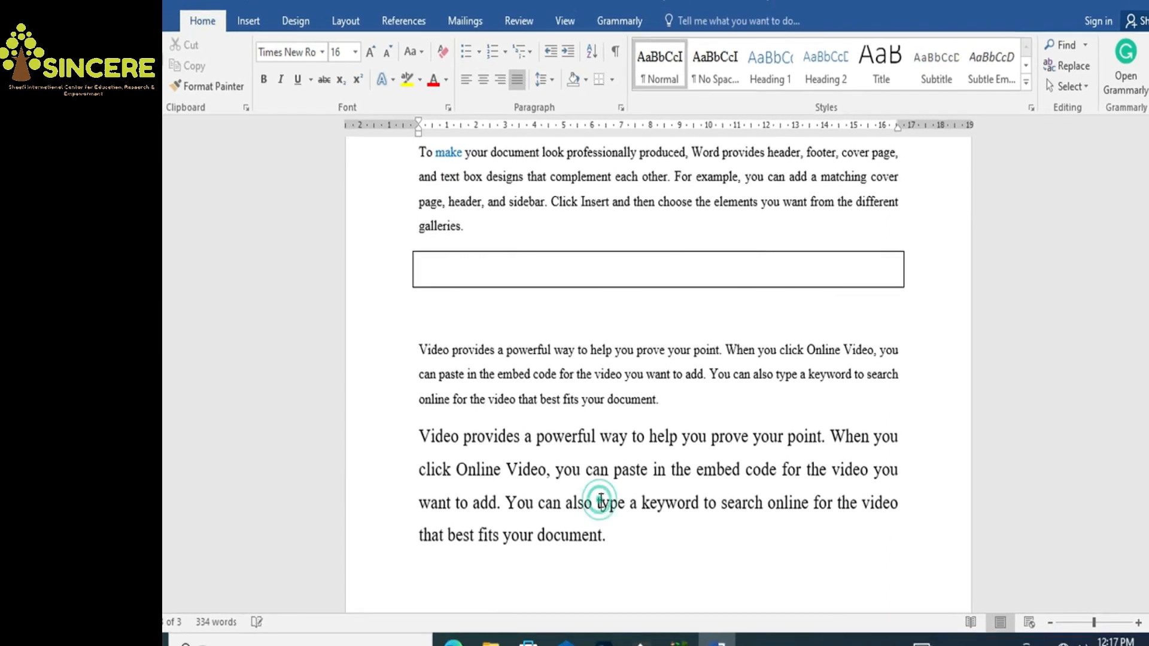
click(665, 63)
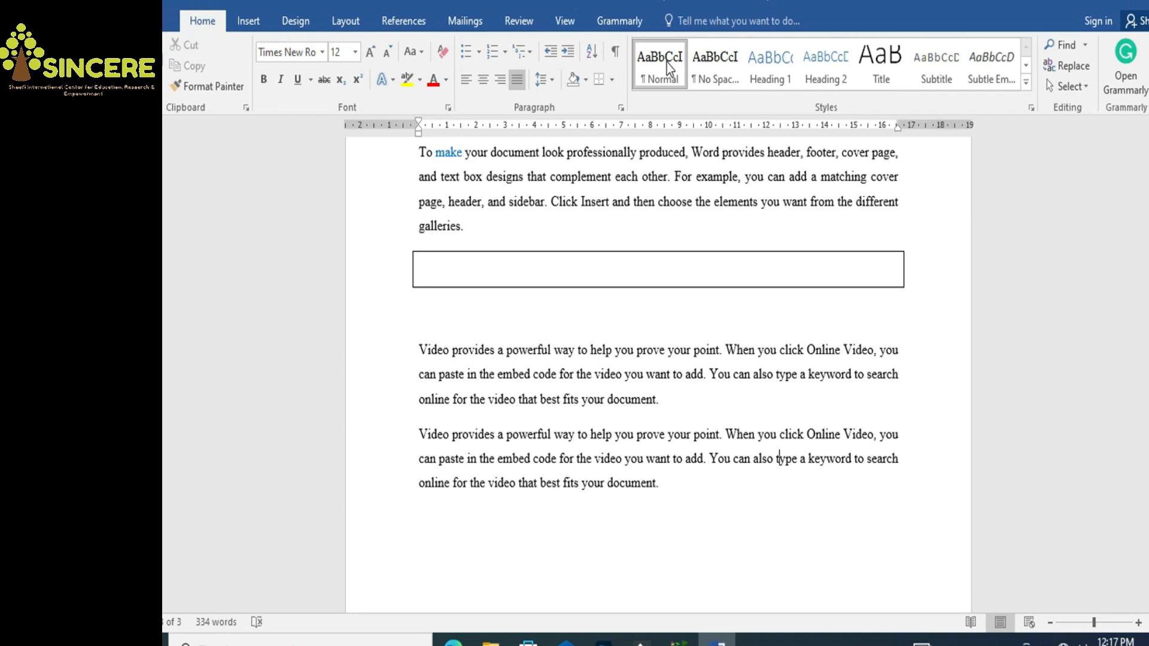
click(322, 54)
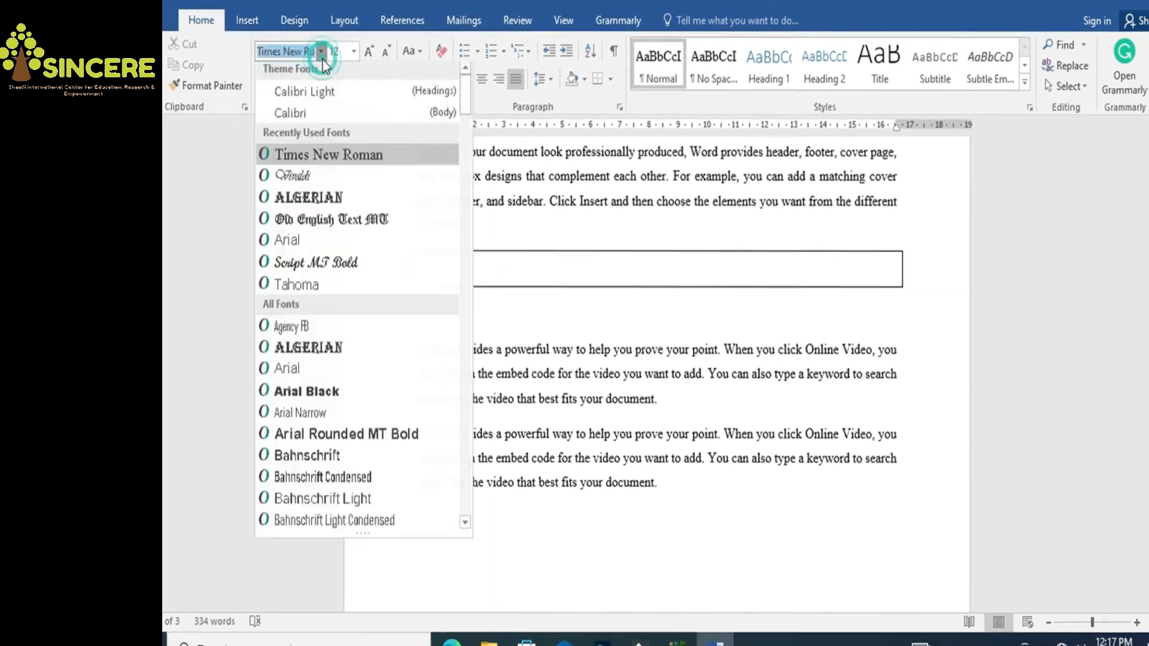
click(355, 53)
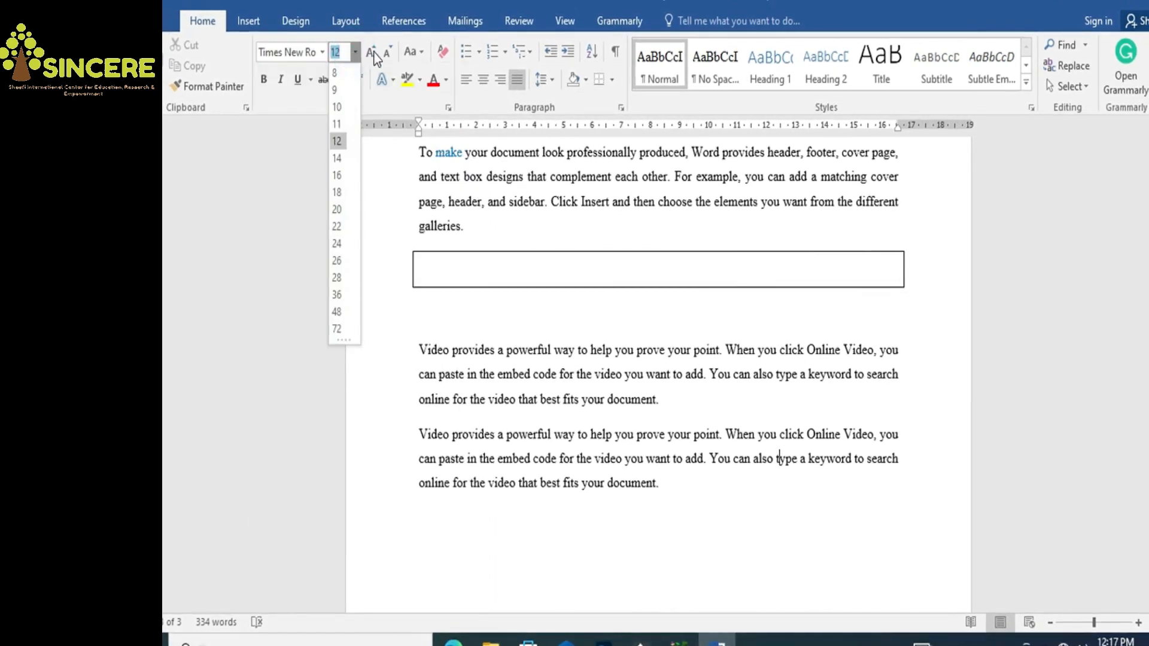
click(371, 52)
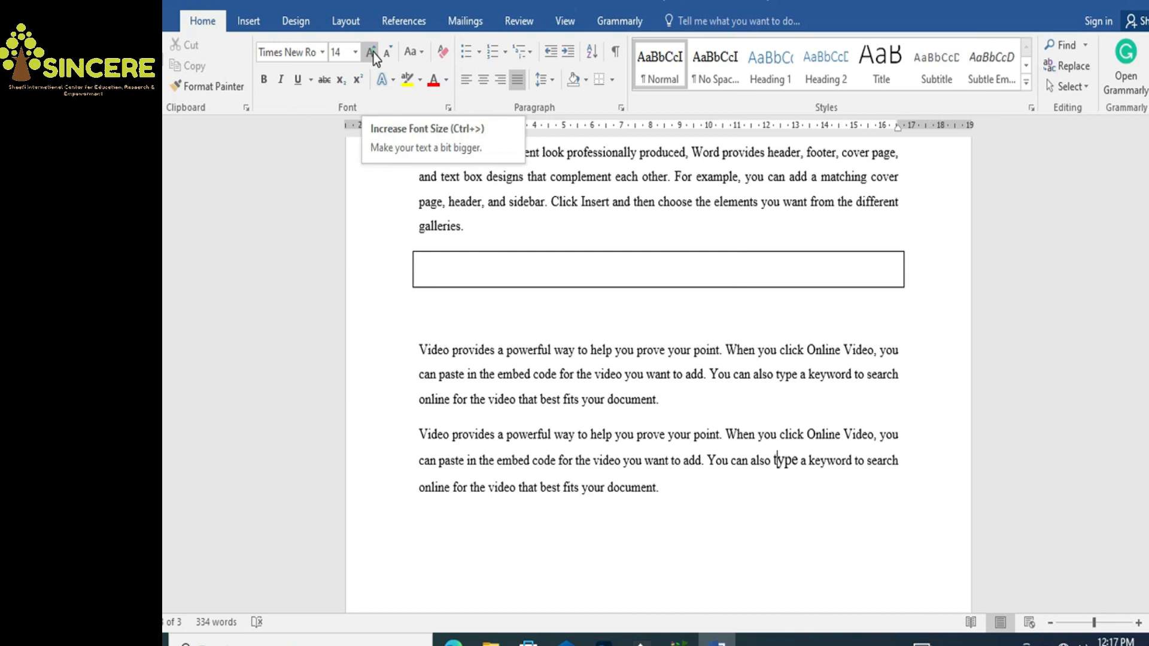
click(373, 53)
click(389, 53)
click(389, 58)
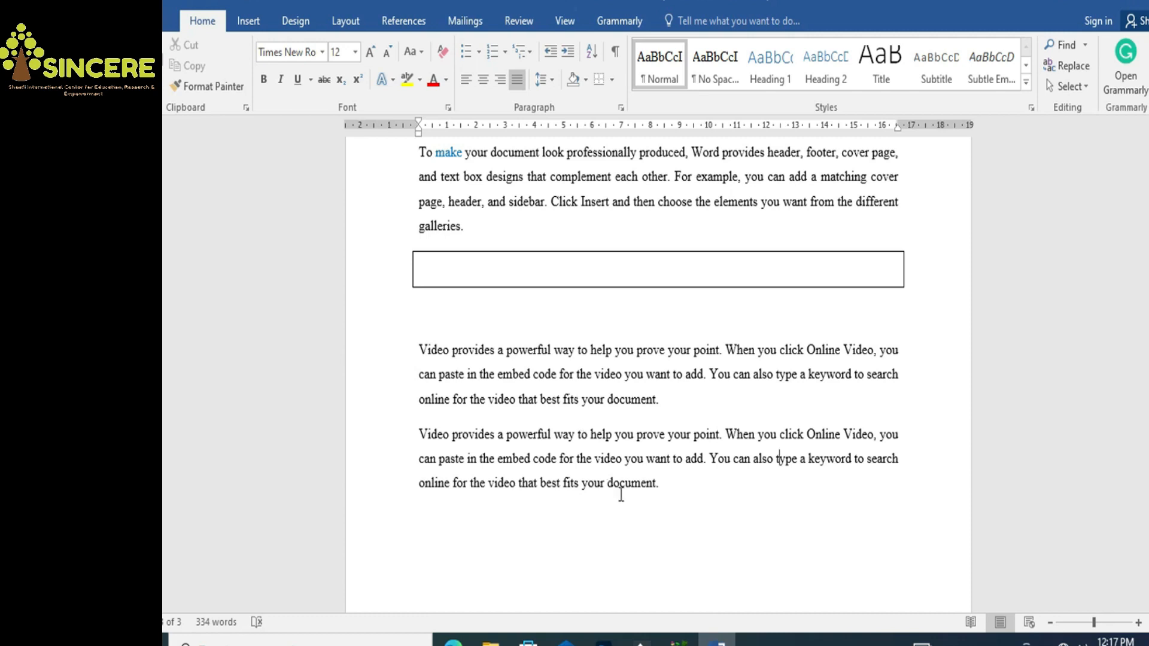
Add a third 'Video provides…' paragraph with =rand(1) below the last one
click(669, 482)
key(Return)
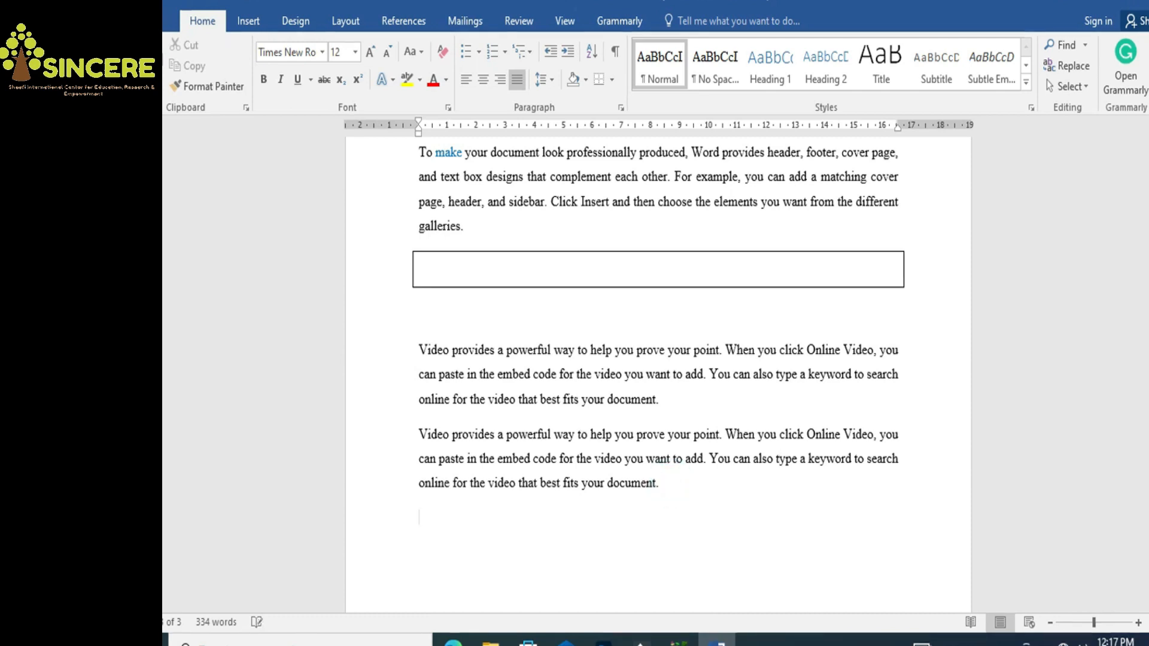
text(=rand)
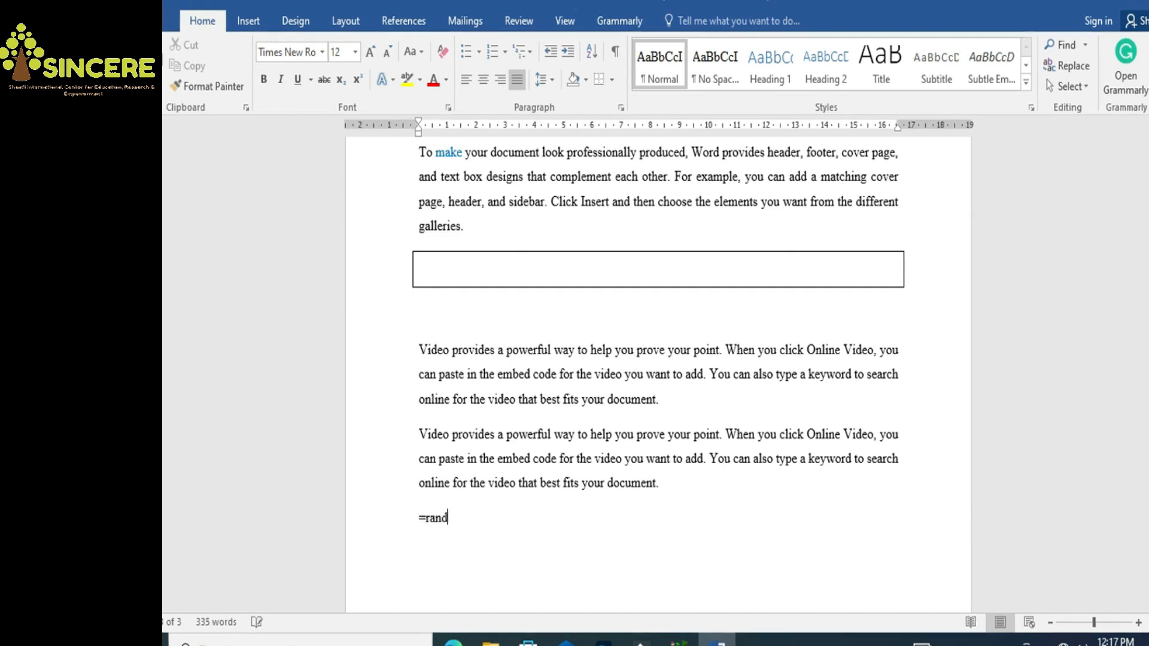
text((1))
key(Return)
click(646, 542)
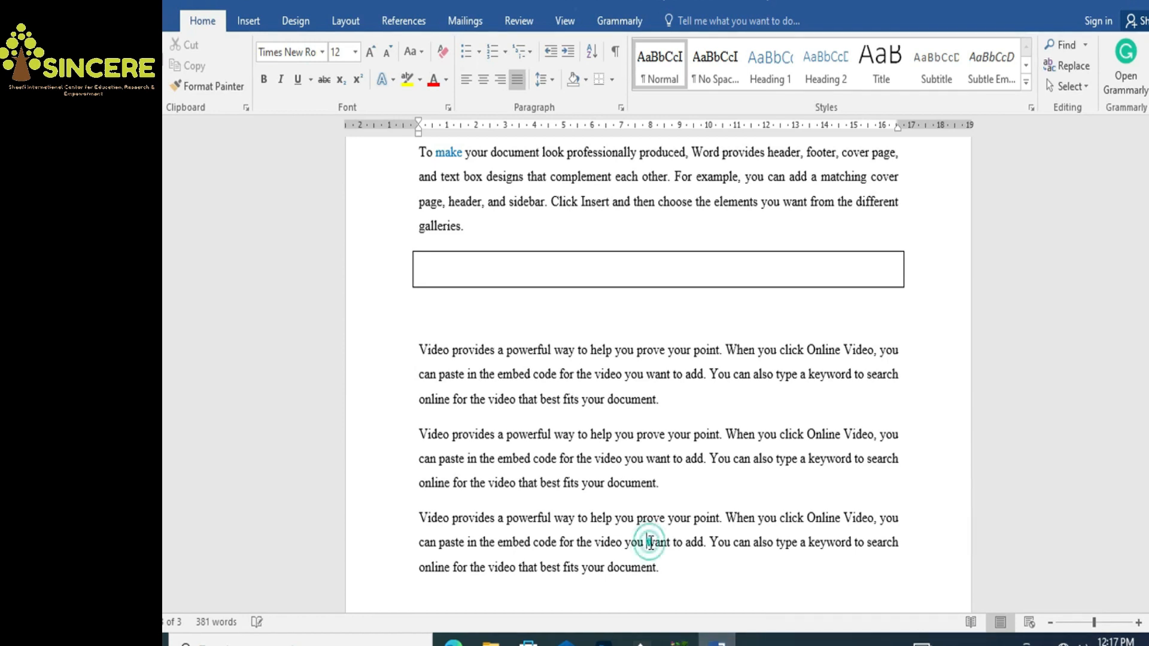
Reset the empty line below the box to the Normal style
click(626, 318)
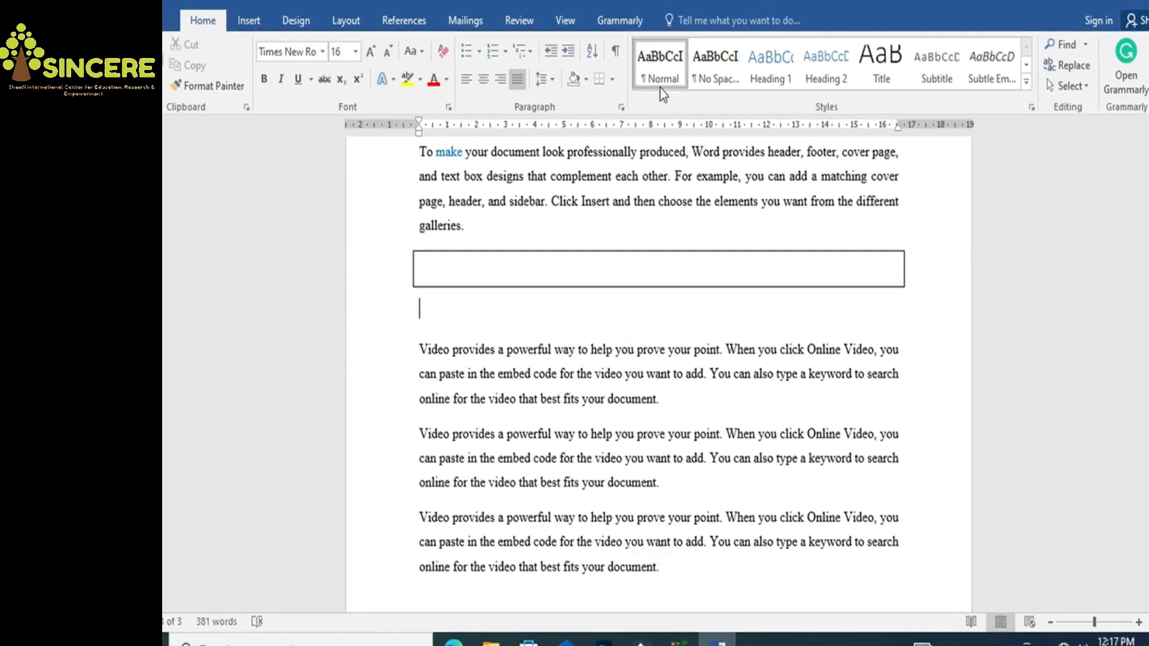
click(659, 74)
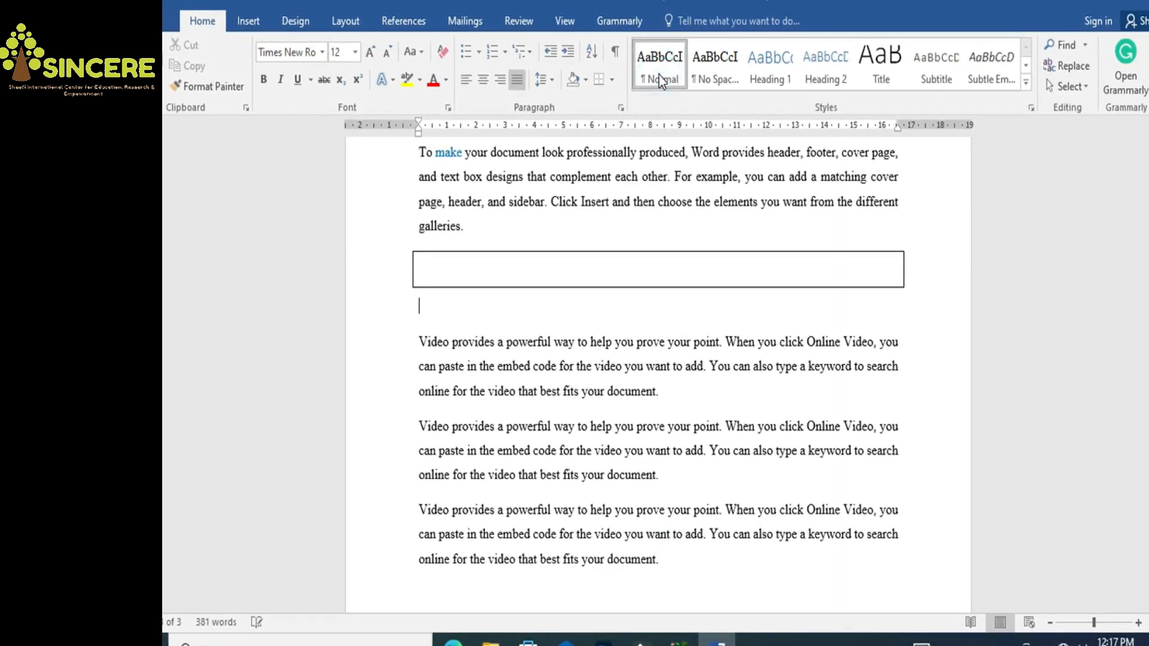
click(719, 571)
Break the last paragraph after 'Video' and make that word uppercase VIDEO with Shift+F3
click(448, 510)
key(Return)
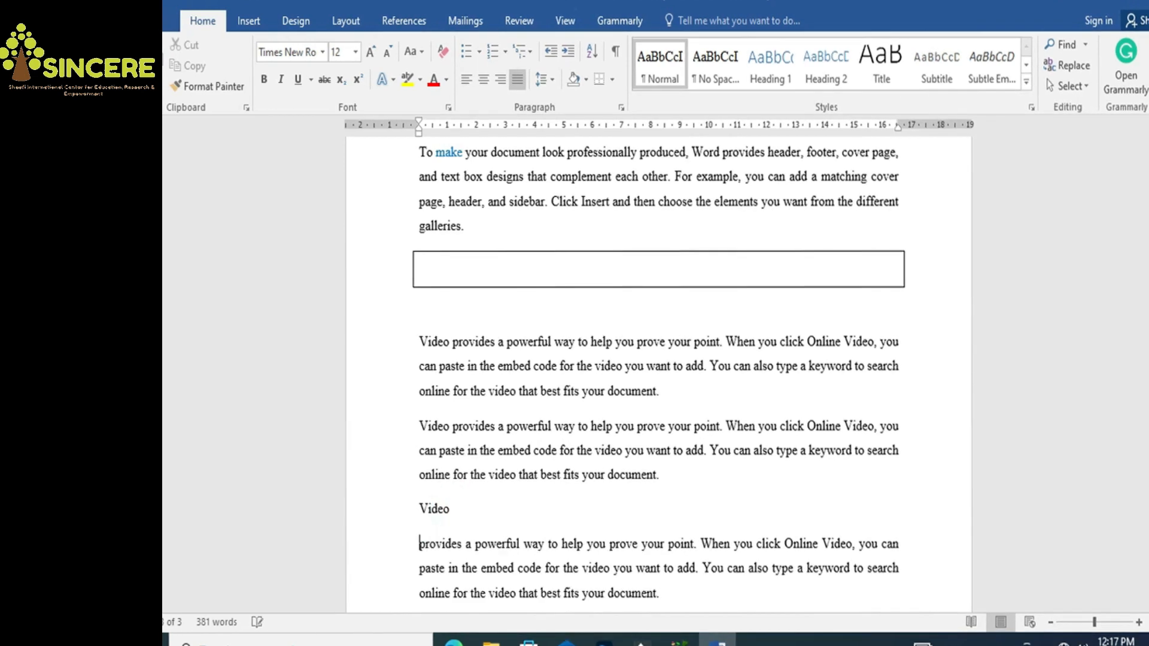
drag(449, 512, 421, 507)
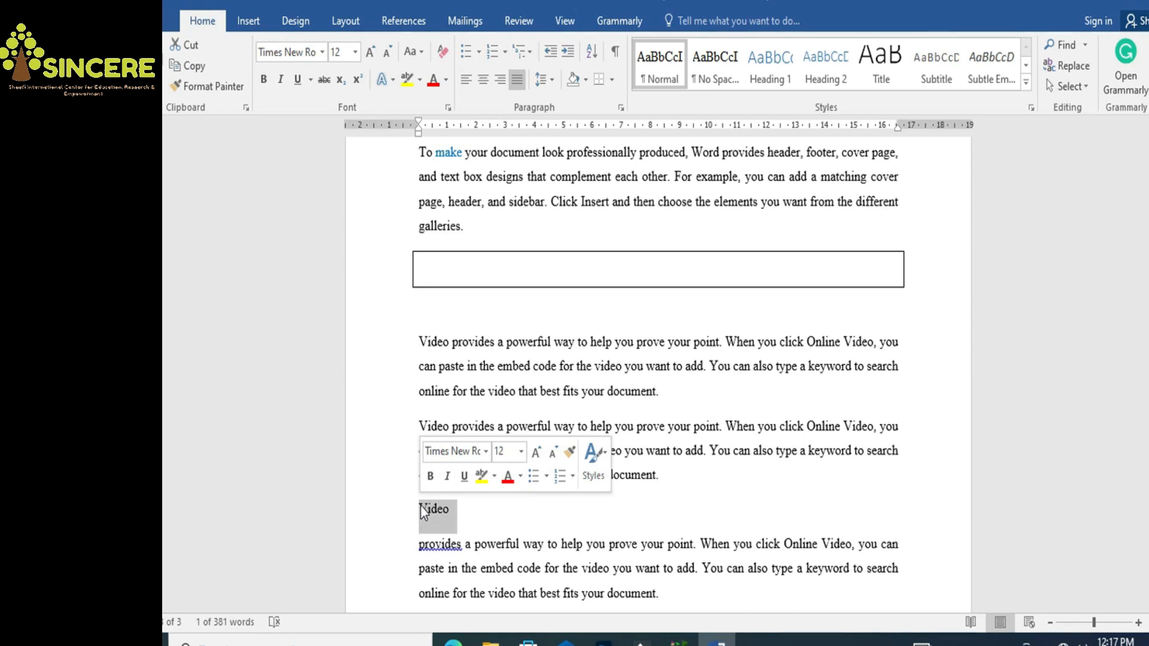
right_click(430, 512)
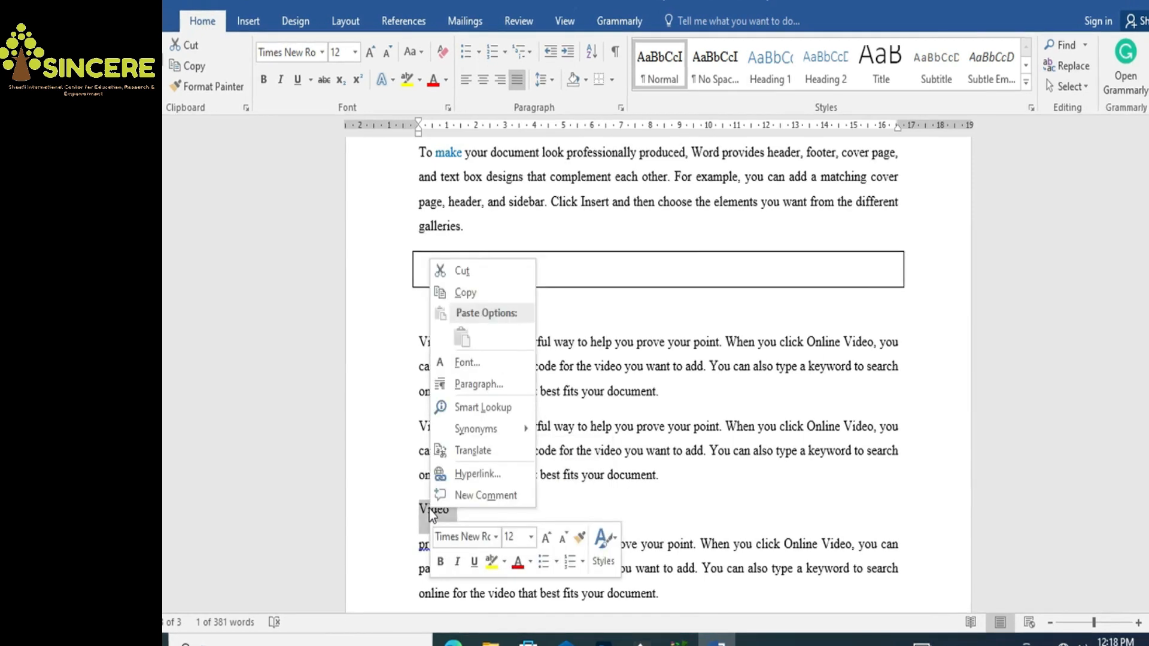
key(Escape)
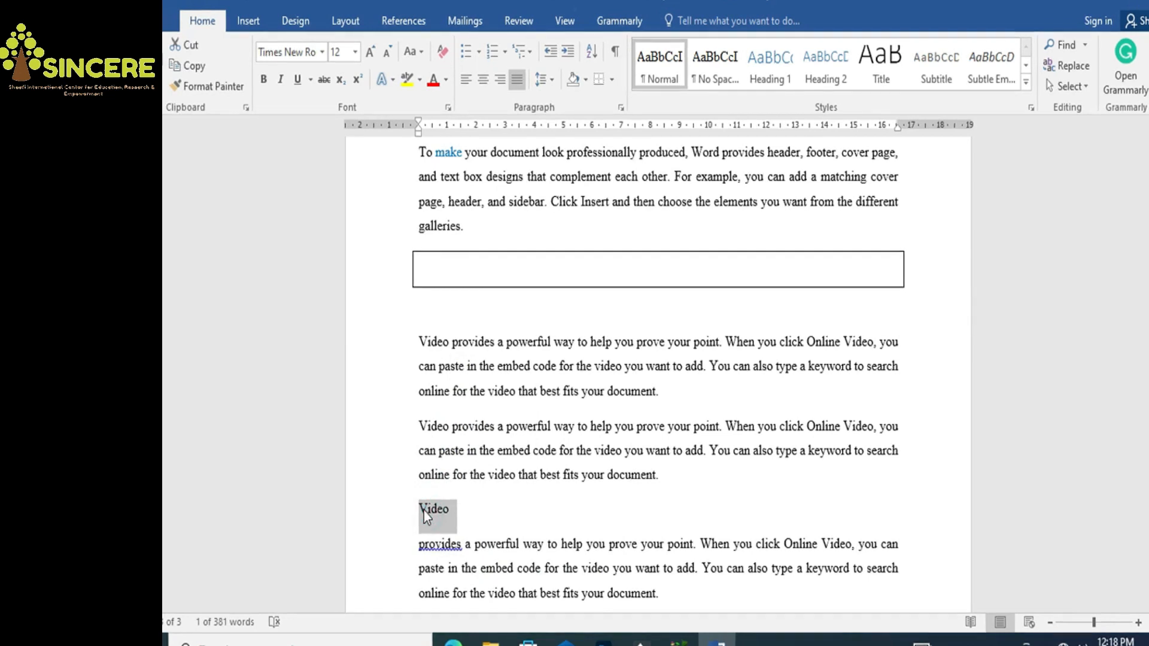
key(shift+F3)
Add the note '(shift+f3)' after VIDEO
click(483, 509)
text((shift+f3)
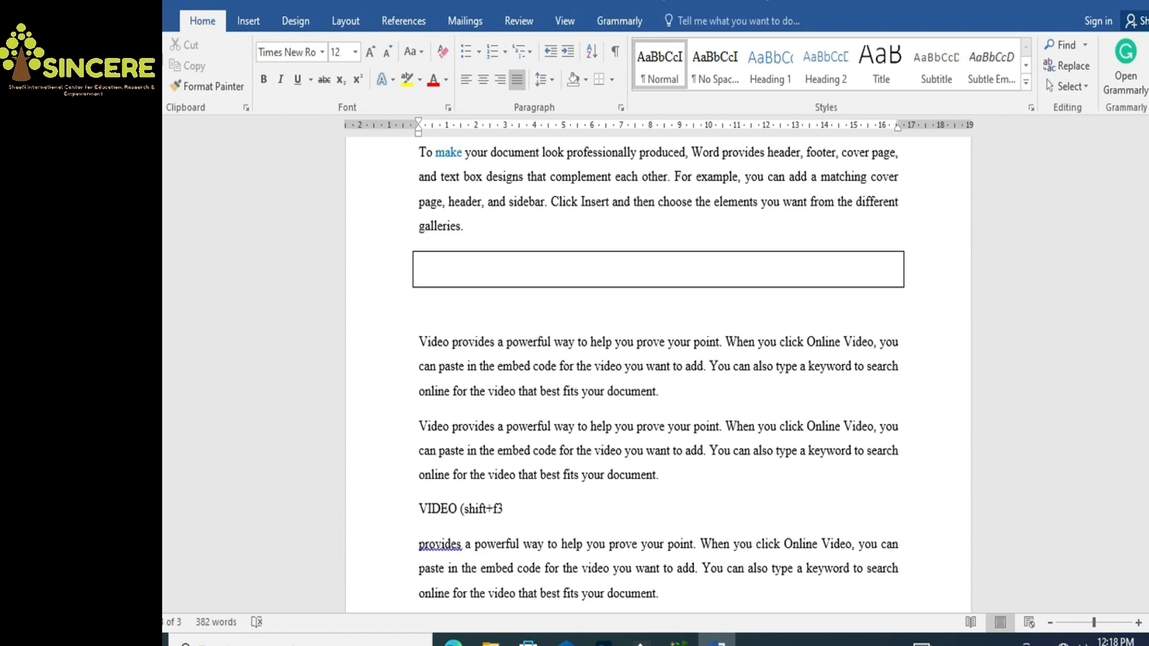
text())
Cycle the line through lowercase and title case with Shift+F3, ending as 'VIDEO (SHIFT+F3)'
triple_click(484, 510)
click(521, 510)
drag(520, 507, 426, 510)
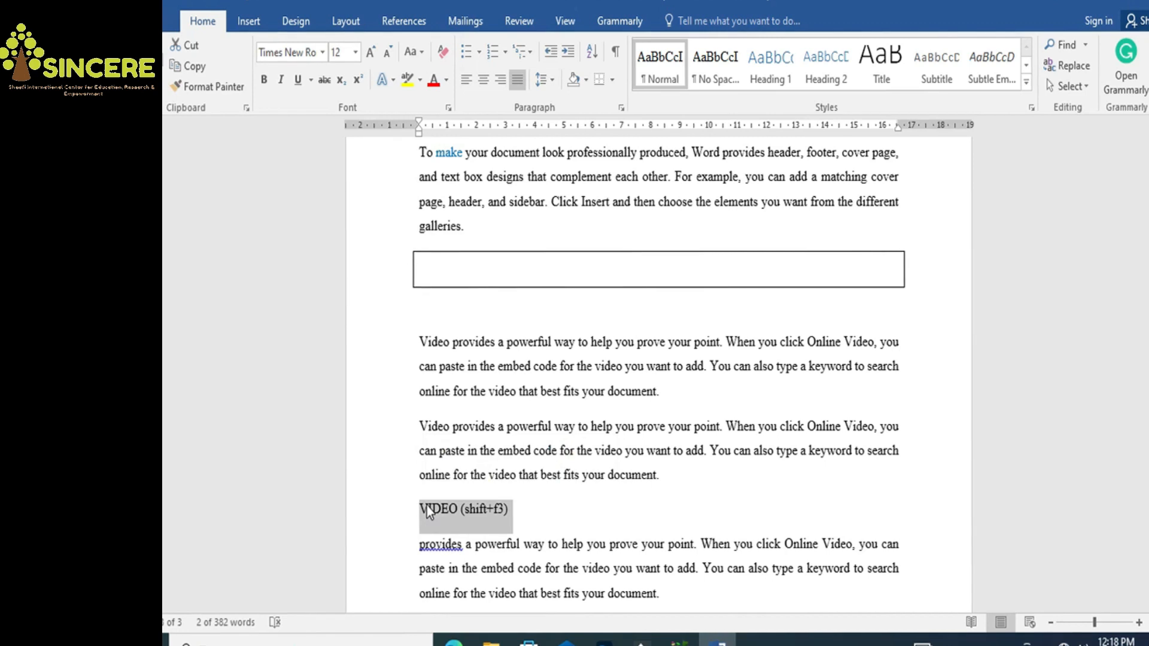
key(shift+F3)
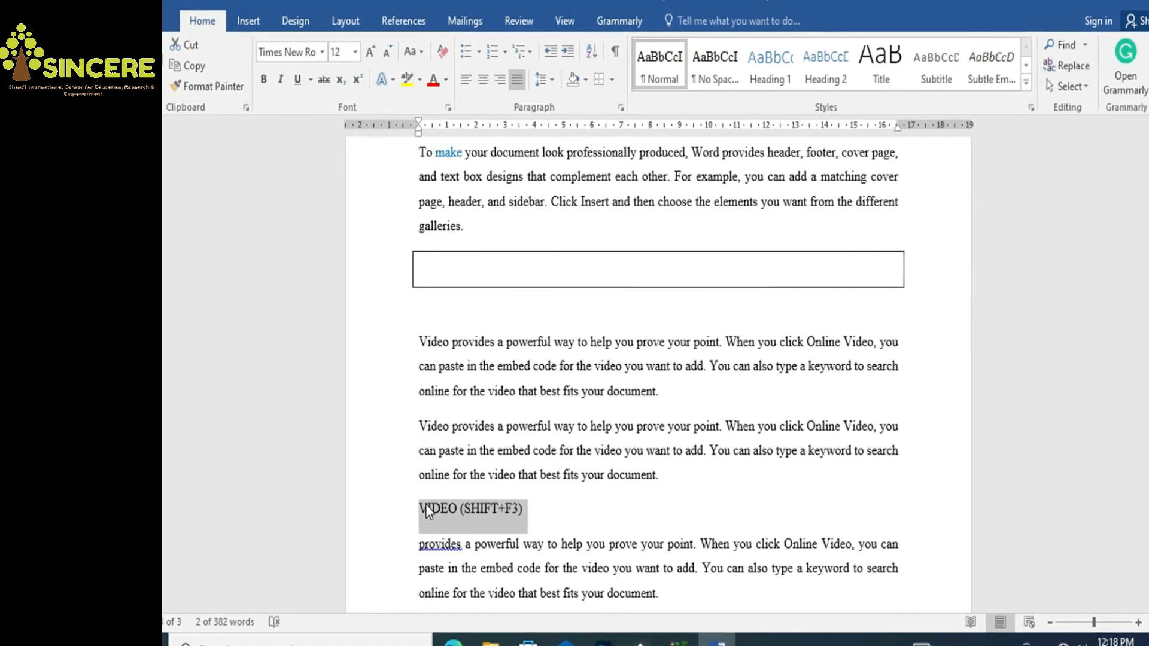
key(shift+F3)
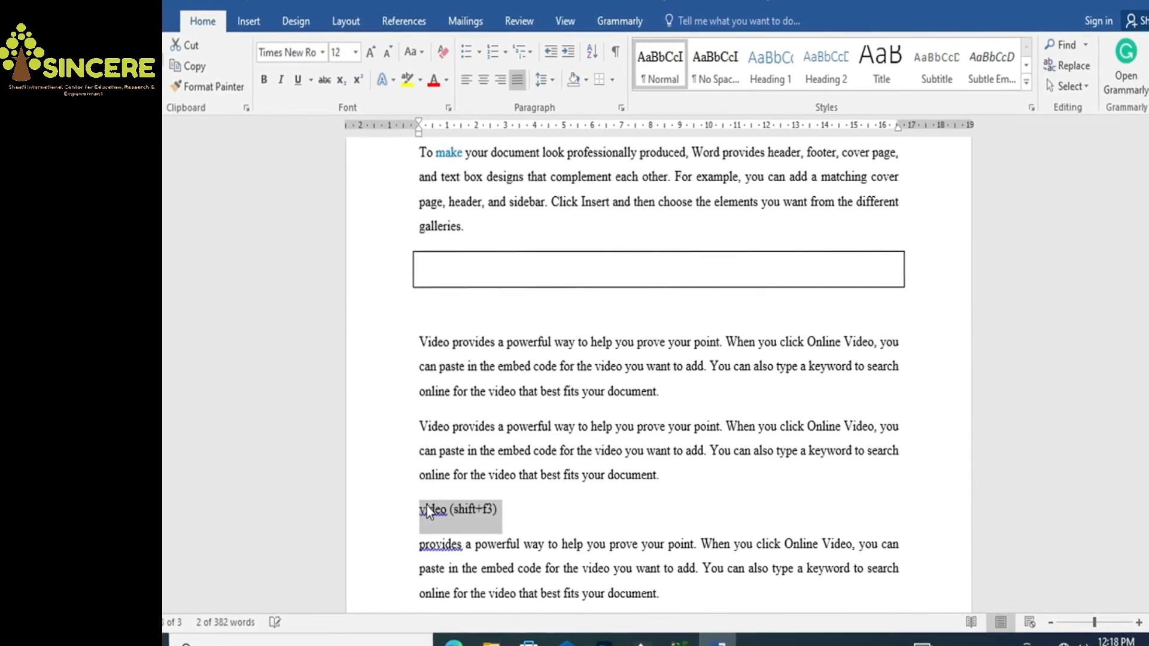
key(shift+F3)
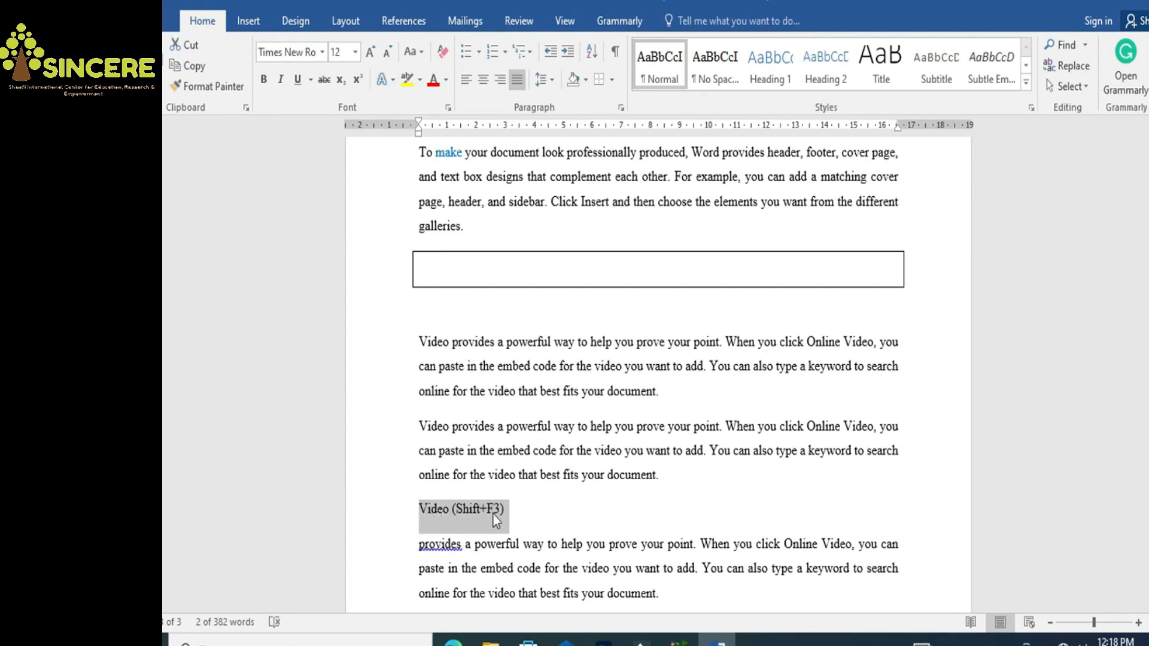
key(shift+F3)
click(530, 509)
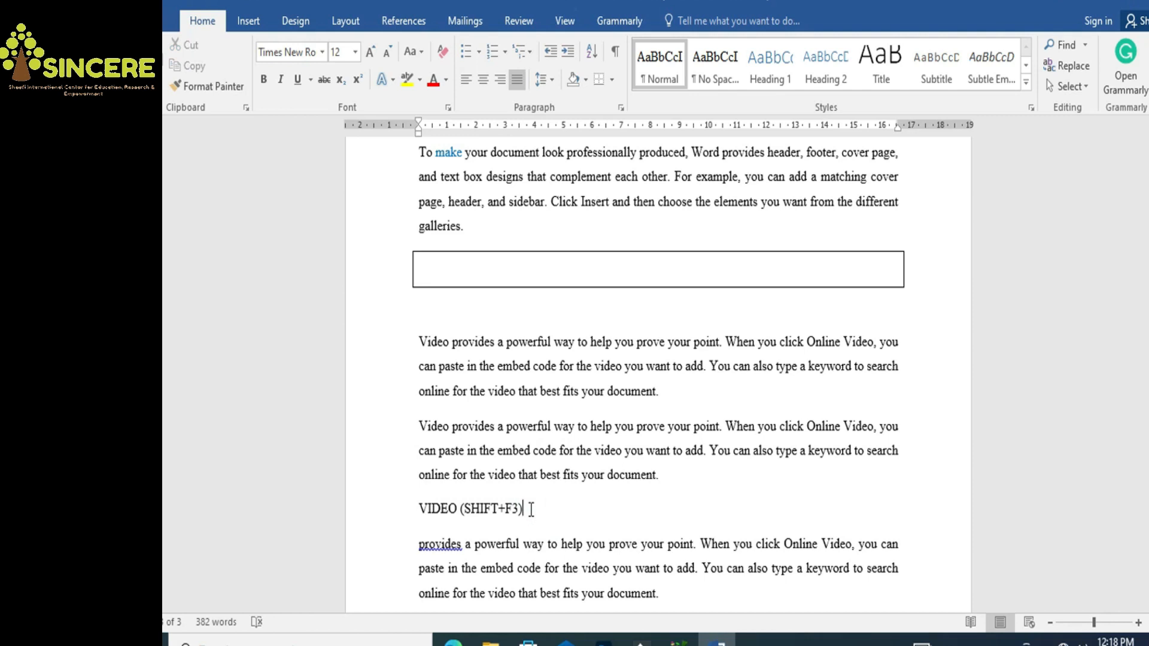
drag(531, 509, 406, 509)
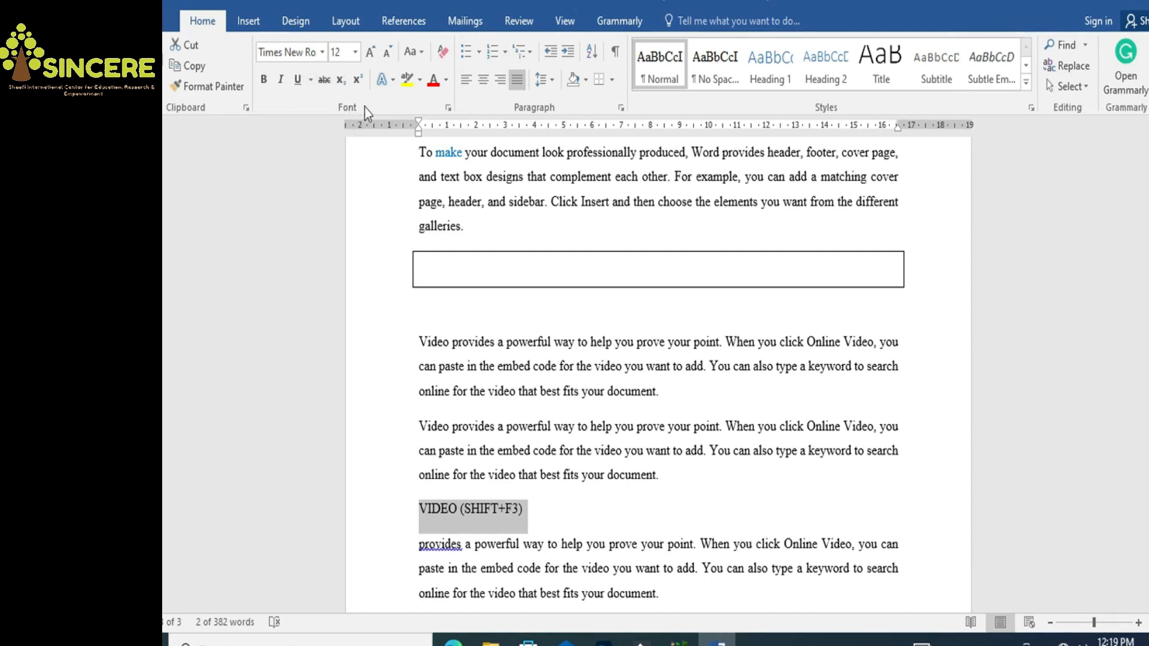
Enlarge the VIDEO line to 16 pt with Ctrl+]
click(355, 52)
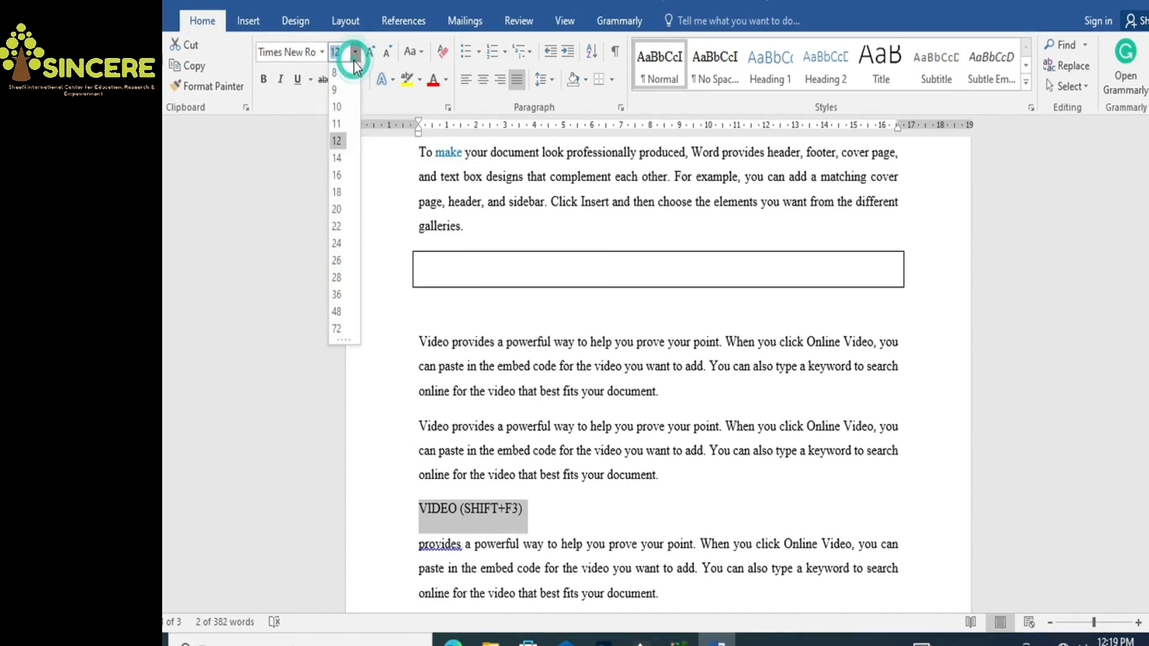
click(354, 52)
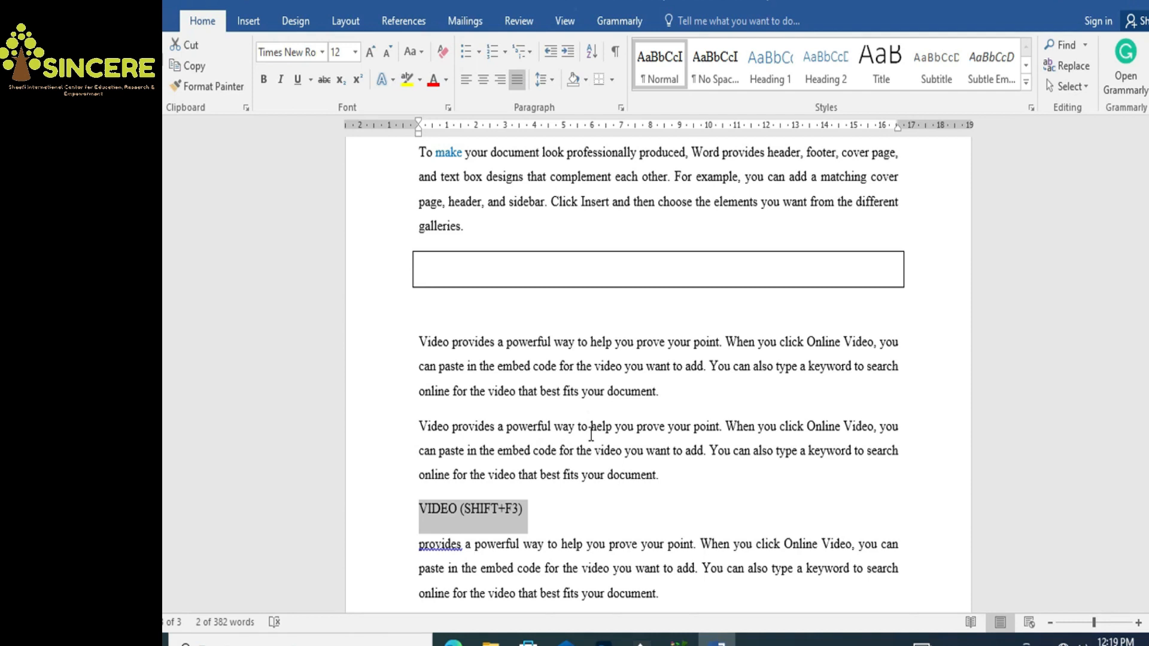
key(ctrl+bracketright)
key(ctrl+bracketright)
key(ctrl+bracketright)
key(ctrl+bracketright)
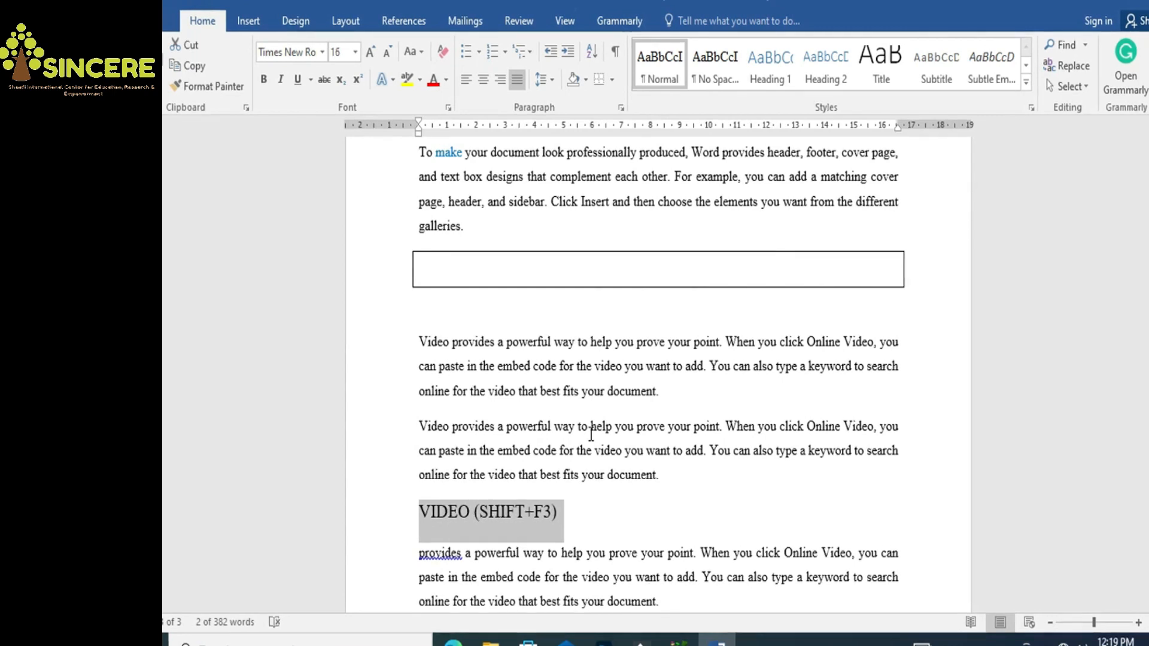
Append '(ctrl+]' to the heading line and make the whole line bold
click(633, 540)
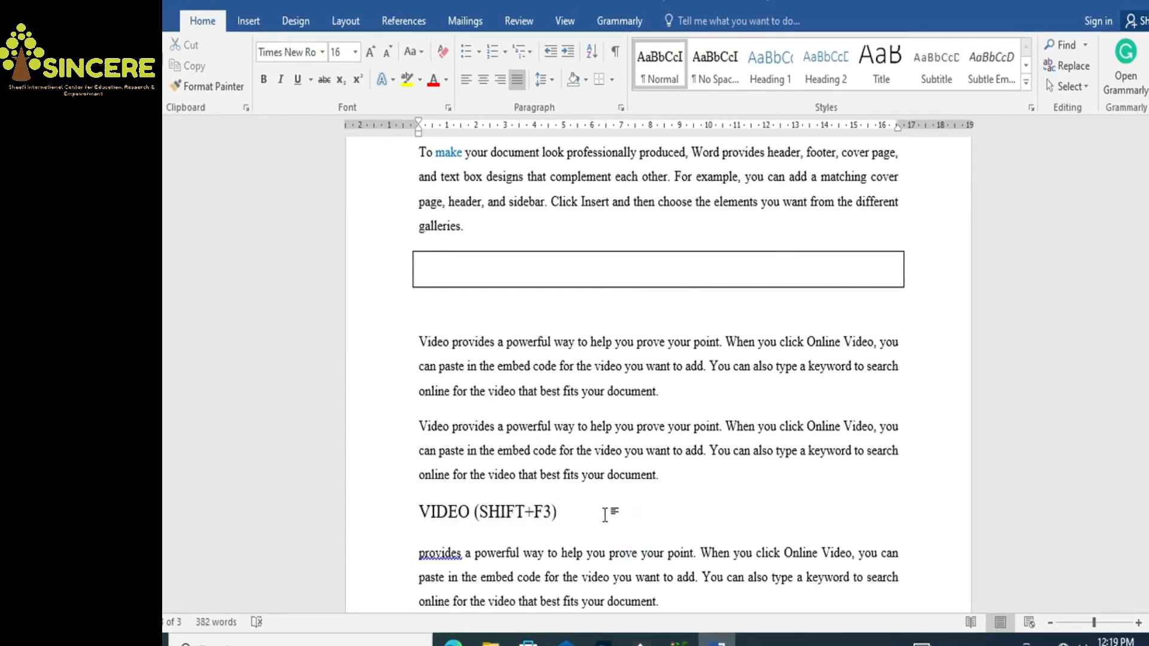
text((ctrl+])
drag(622, 512, 437, 511)
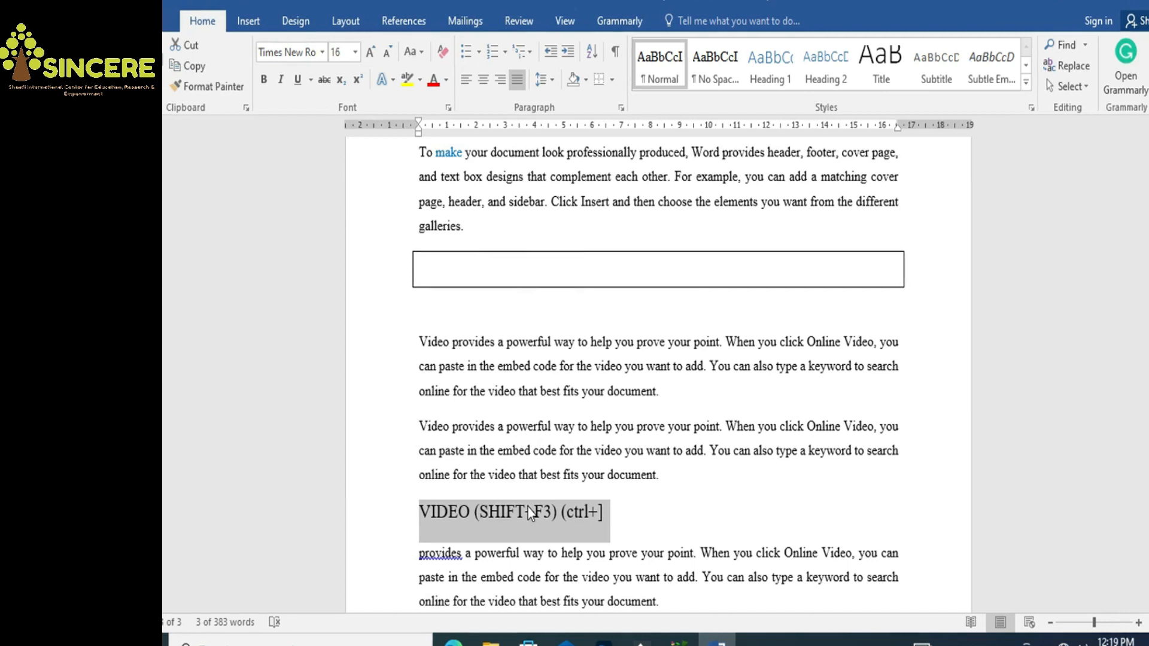
key(ctrl+b)
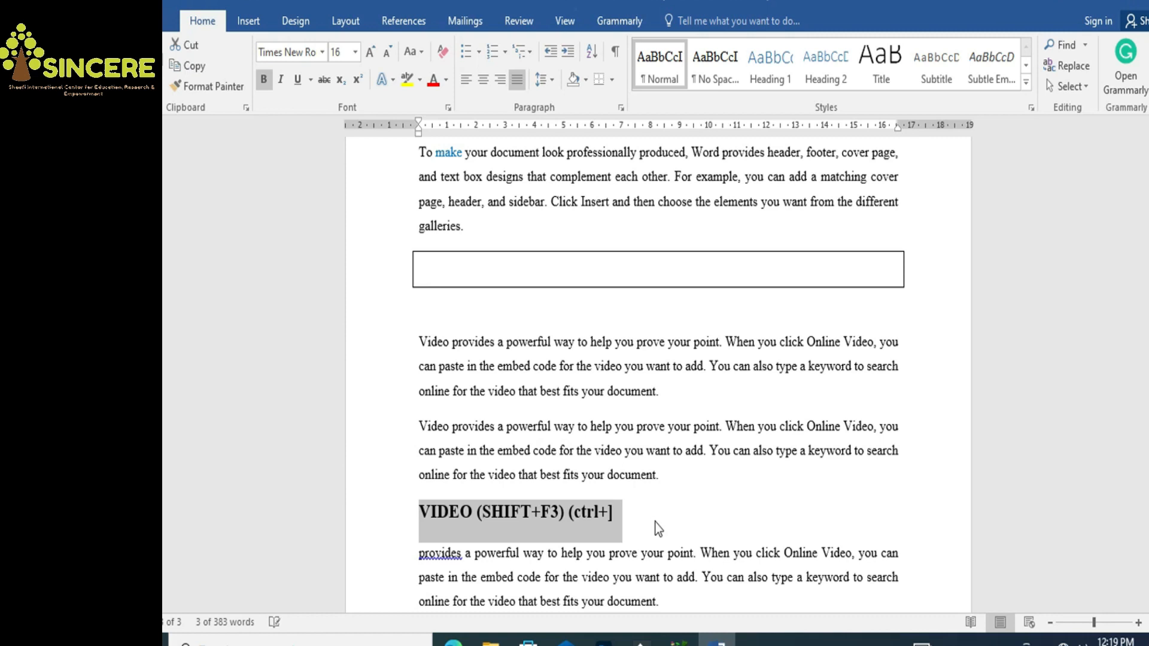
Center the heading and update Heading 1 to match its bold 16 pt Times New Roman look
key(ctrl+e)
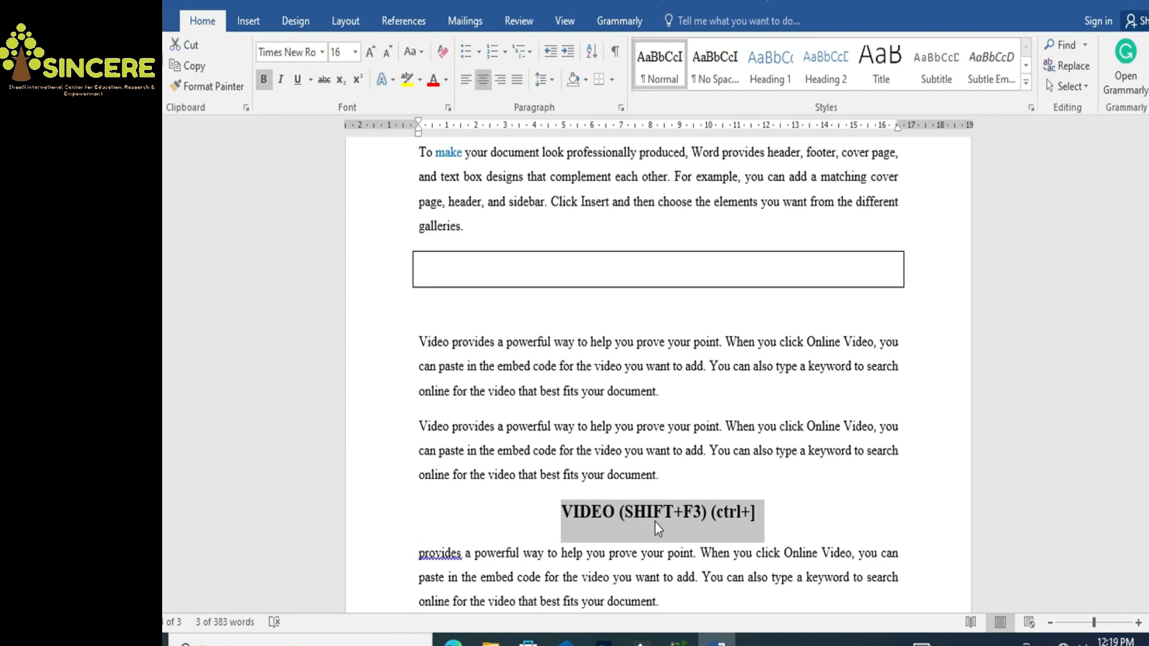
click(771, 79)
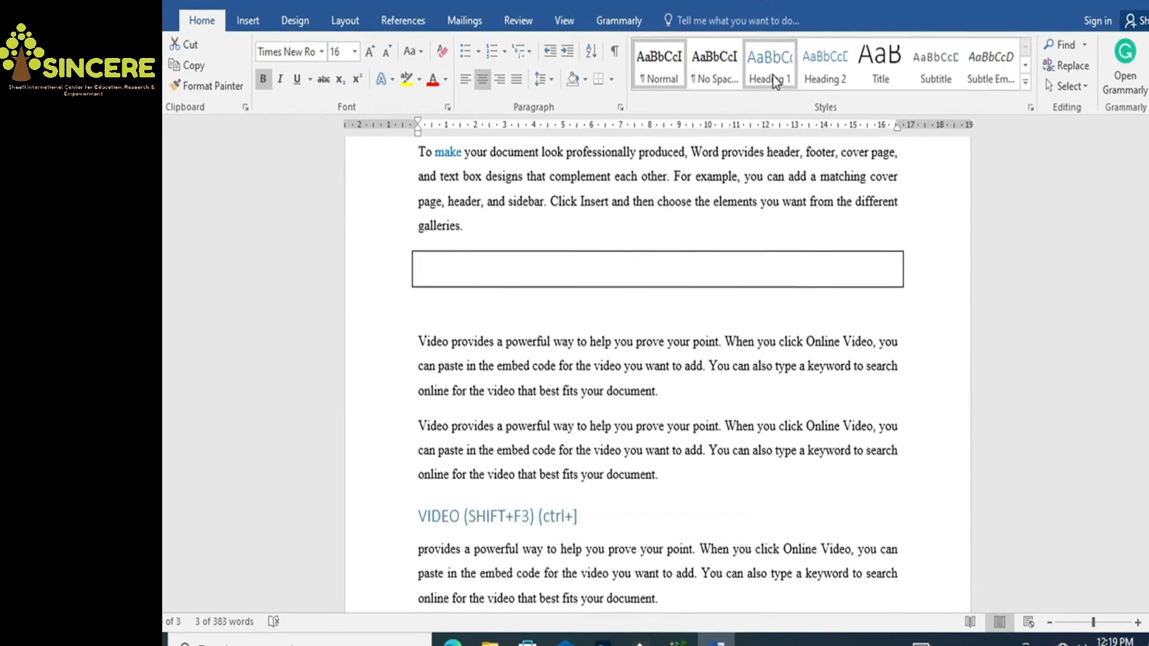
right_click(775, 79)
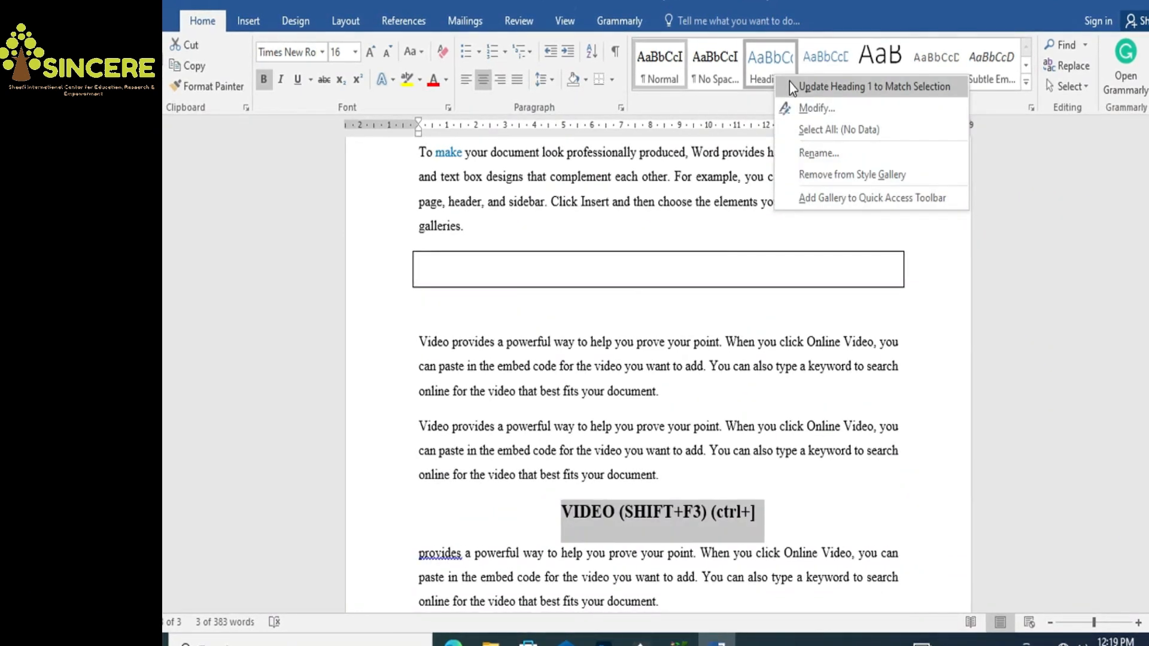
click(789, 85)
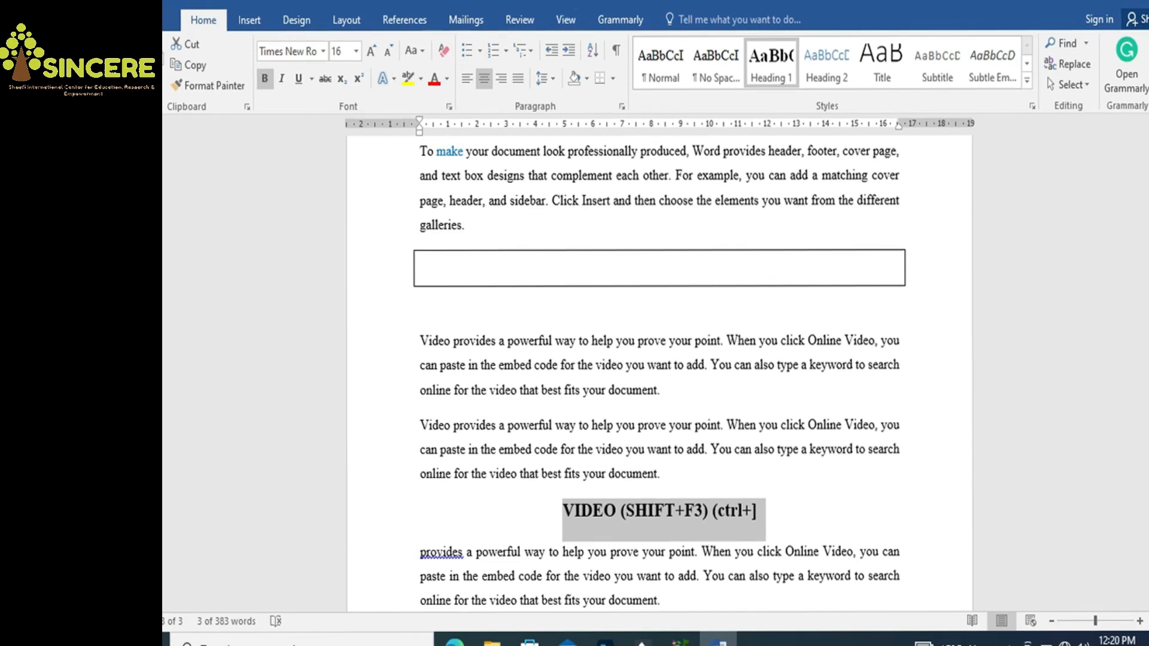
scroll(546, 329, down, 4)
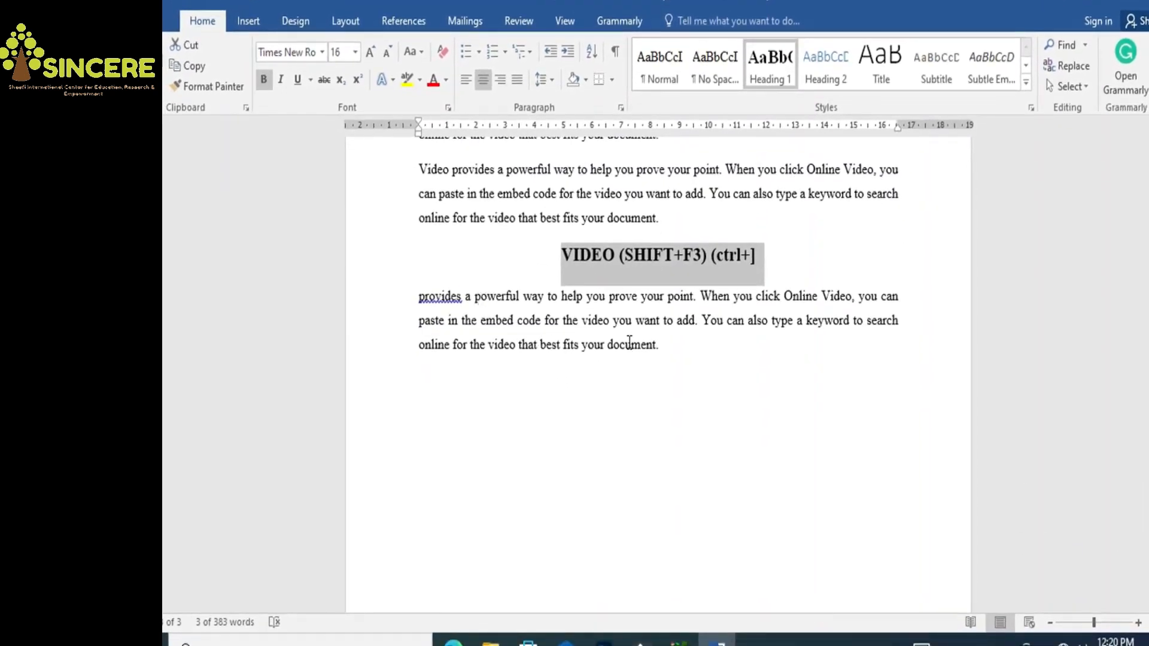
Add a new sample paragraph at the end of the document with =rand(1)
click(687, 346)
key(Return)
text(=rand)
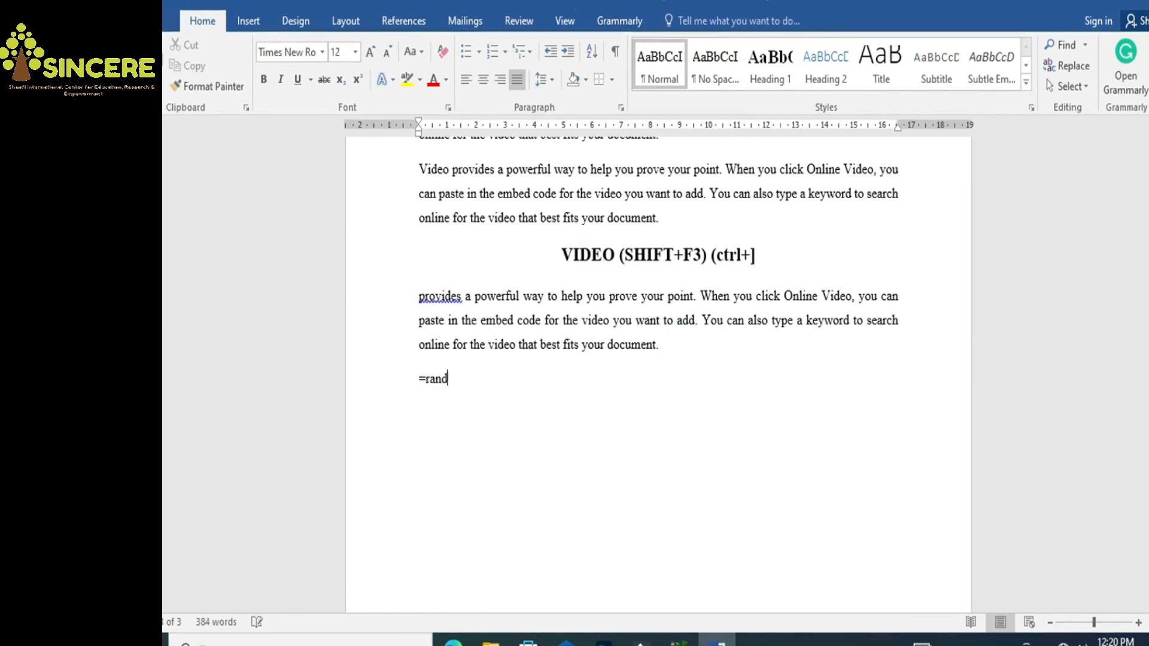
text((1))
key(Return)
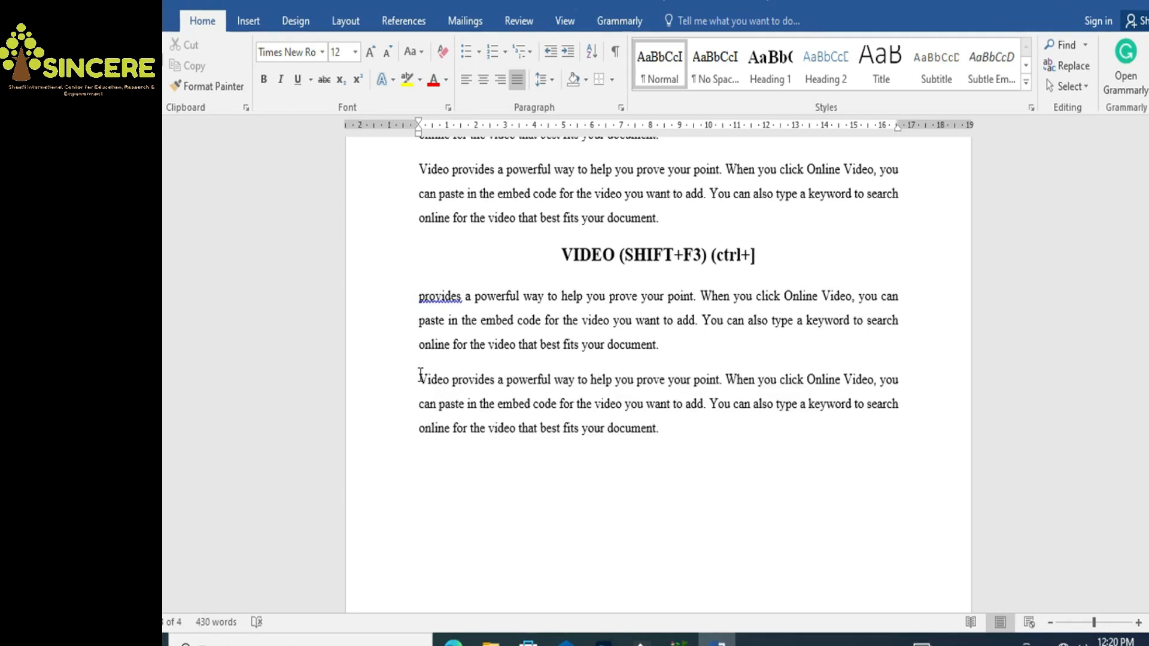
Split 'Video provides' onto its own line and apply Heading 1 to it
drag(421, 376, 493, 378)
click(499, 383)
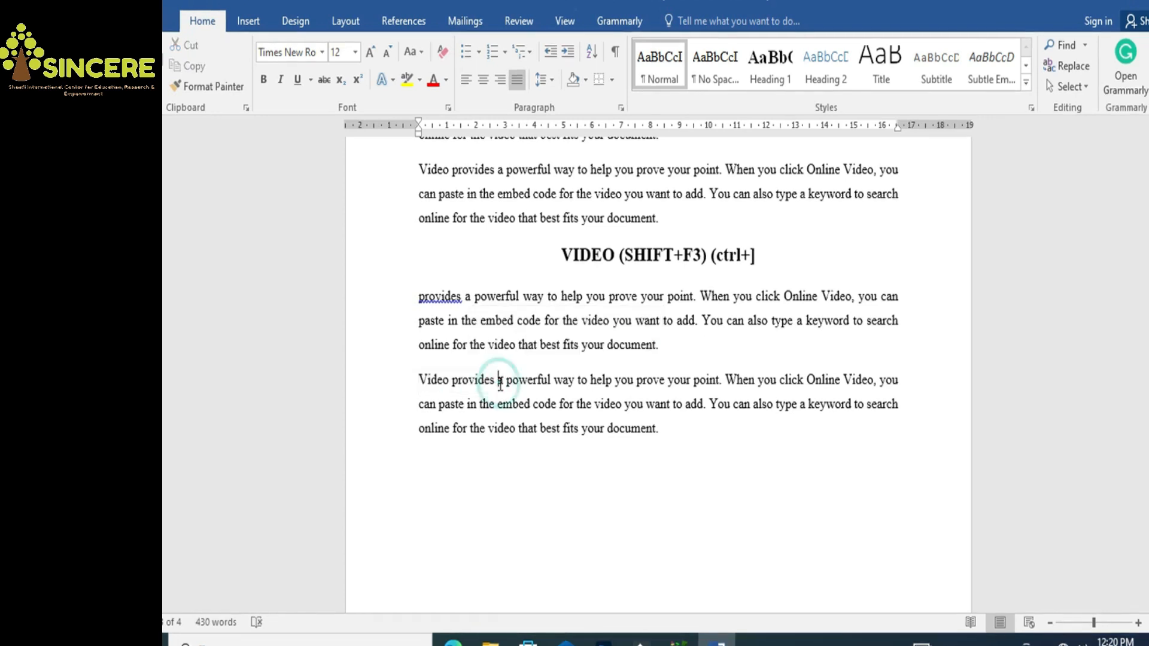
key(Return)
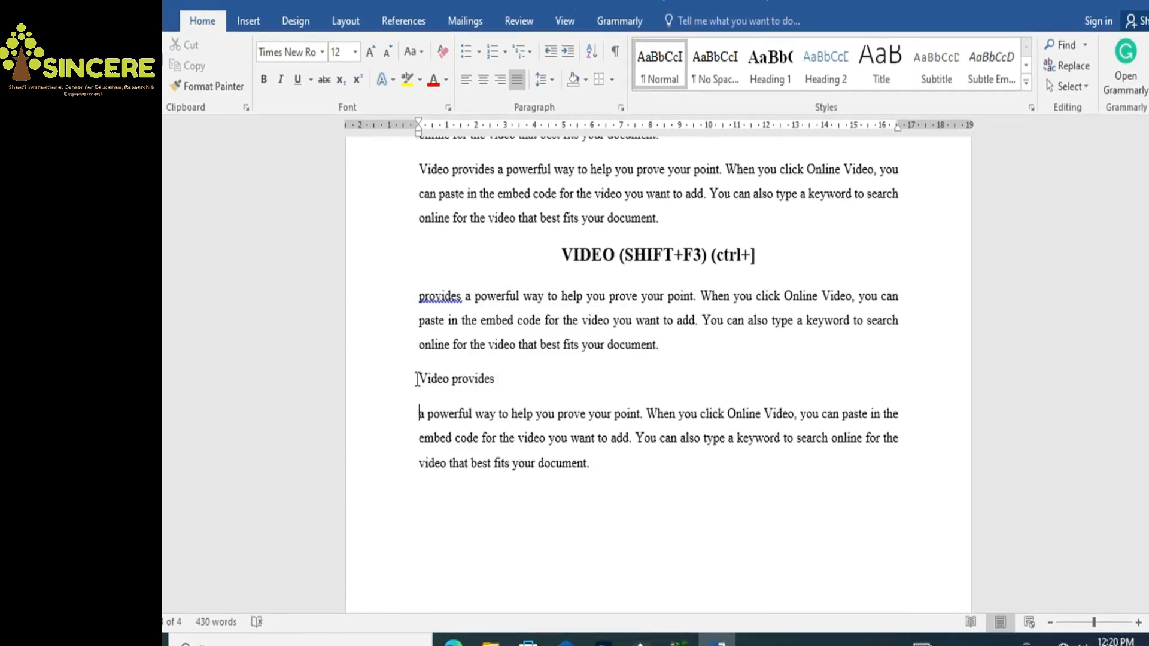
drag(417, 379, 471, 380)
click(474, 378)
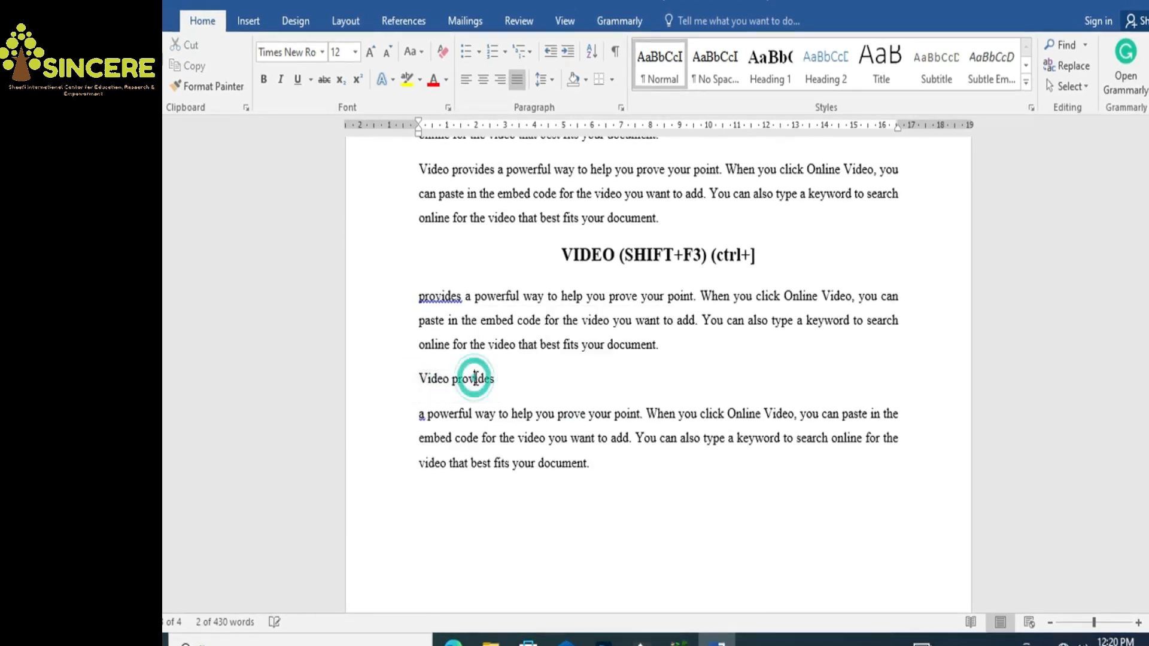
click(759, 81)
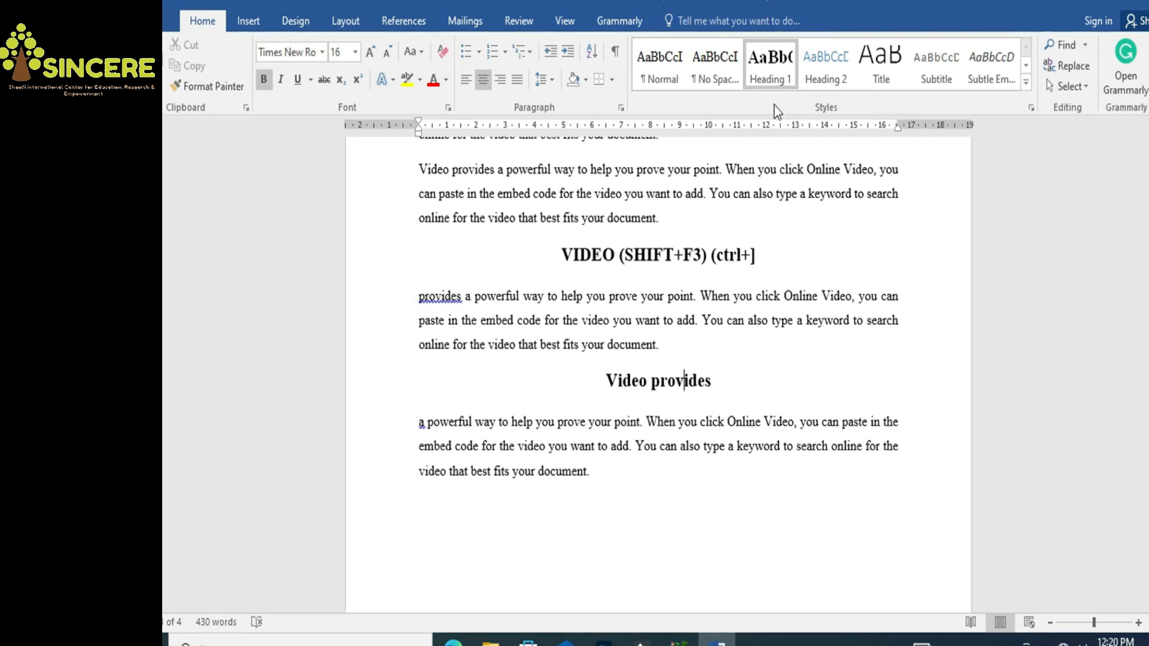
Turn on All caps in the Heading 1 style's font settings so headings show in capitals
right_click(773, 73)
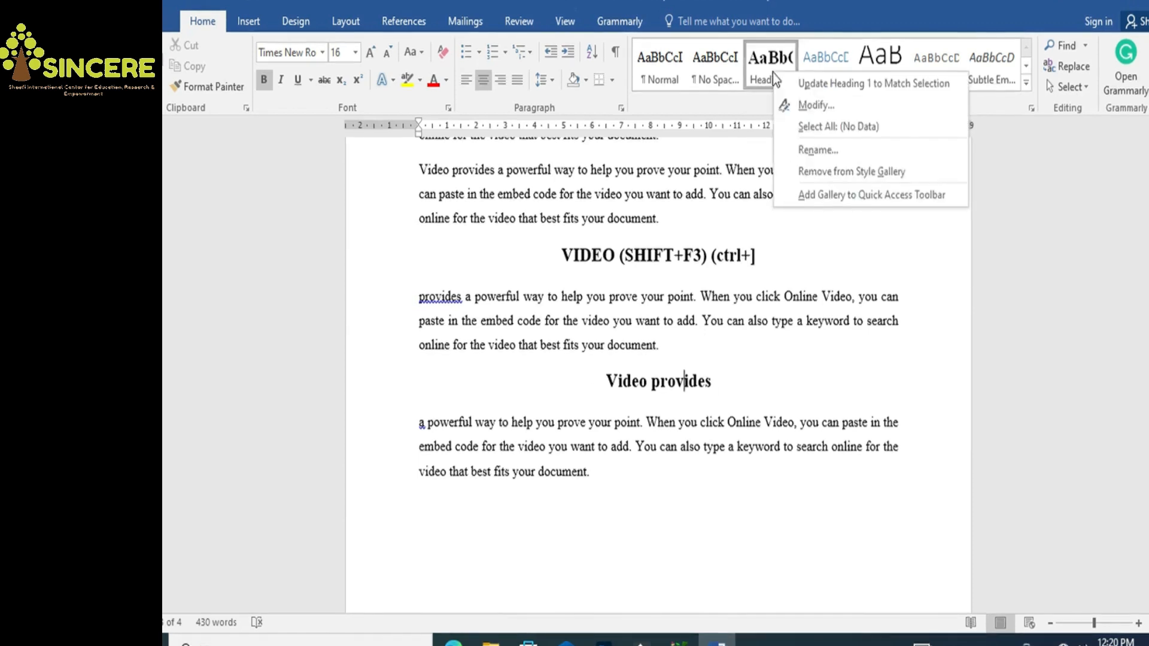
click(784, 105)
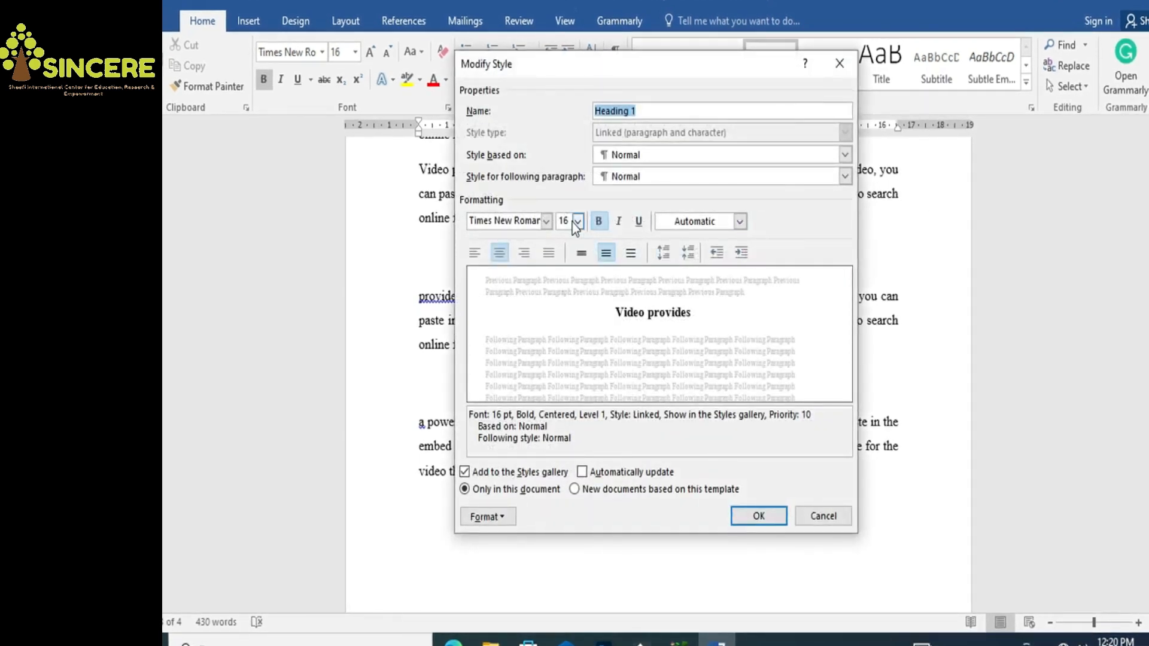
click(504, 518)
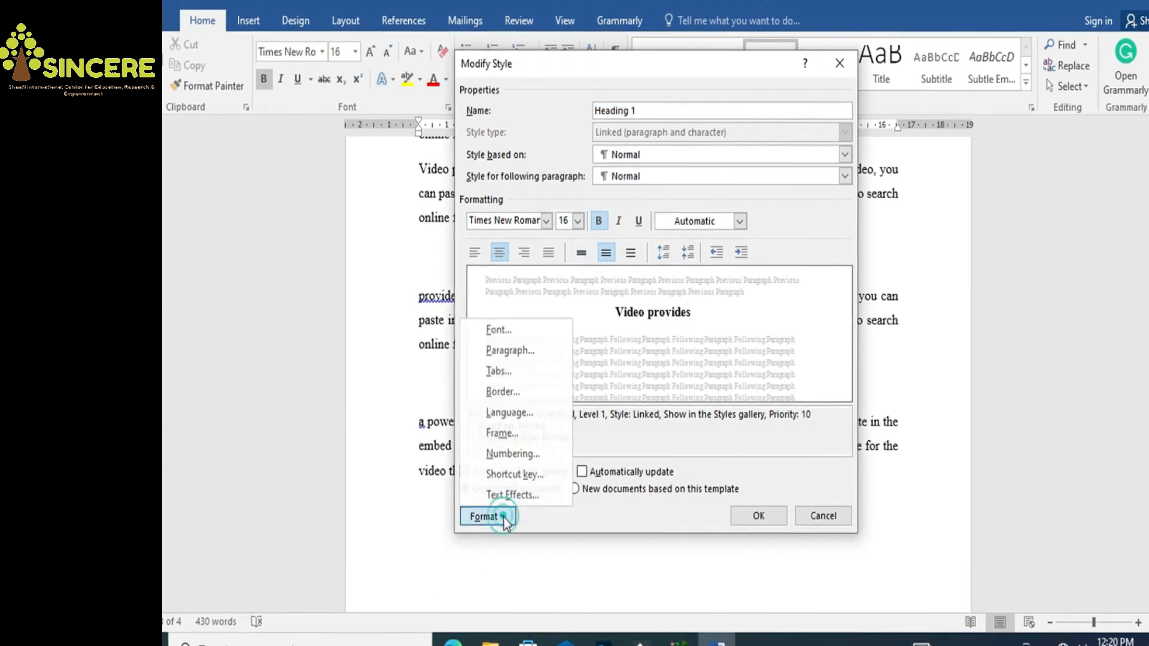
click(507, 351)
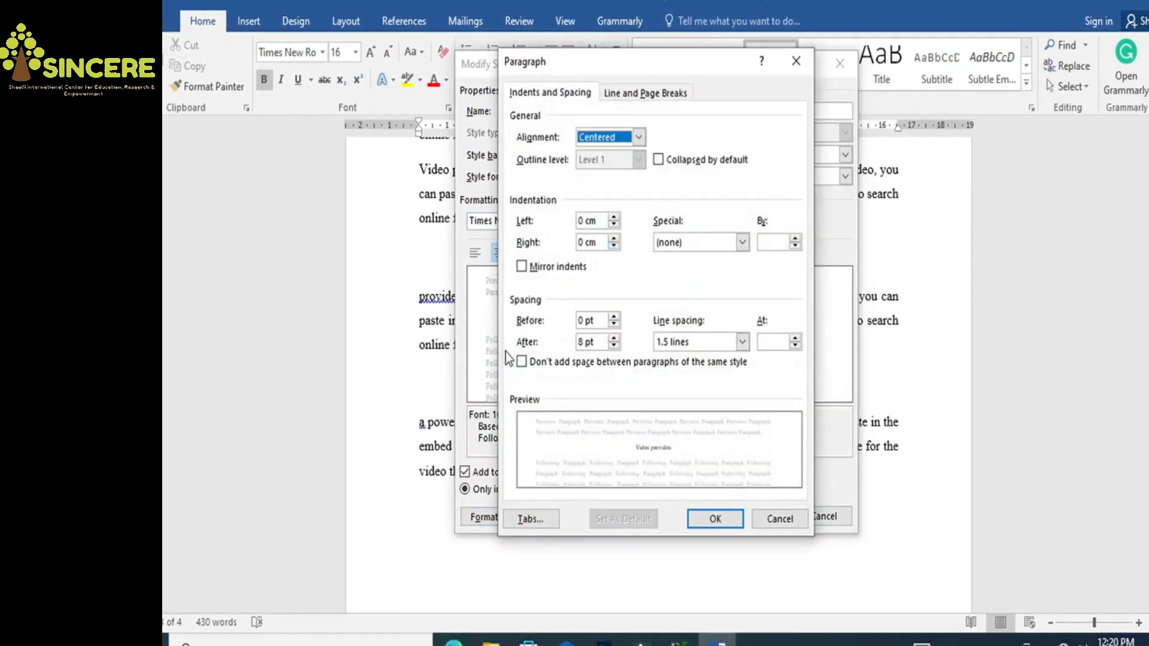
click(796, 61)
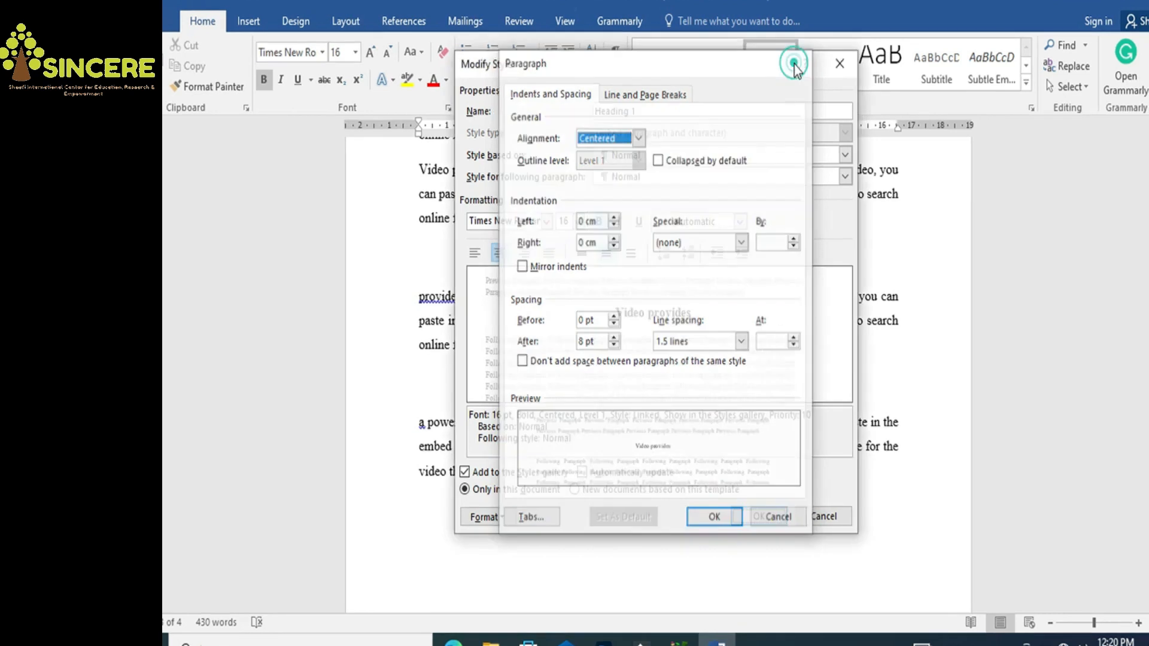
click(504, 526)
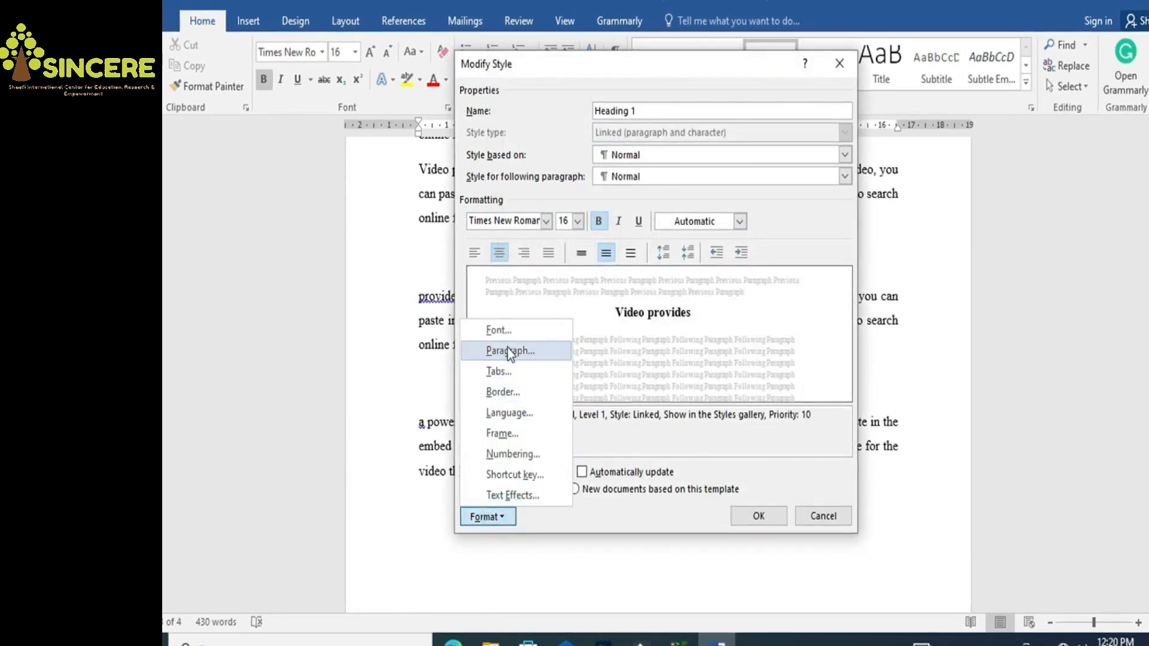
click(500, 331)
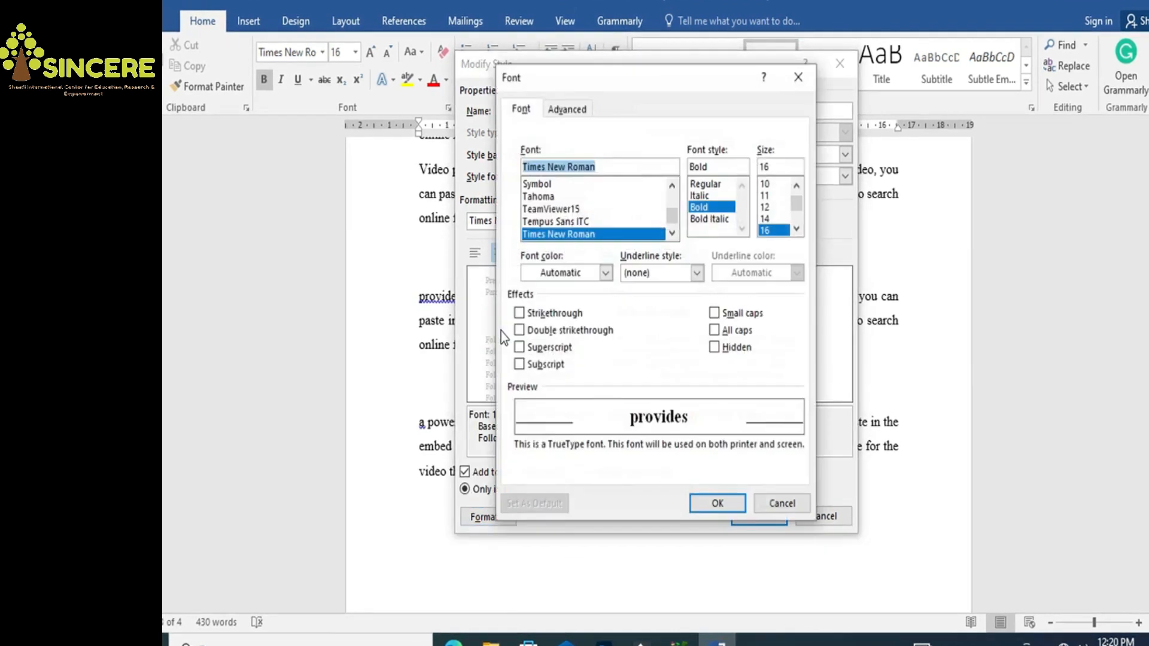
click(714, 330)
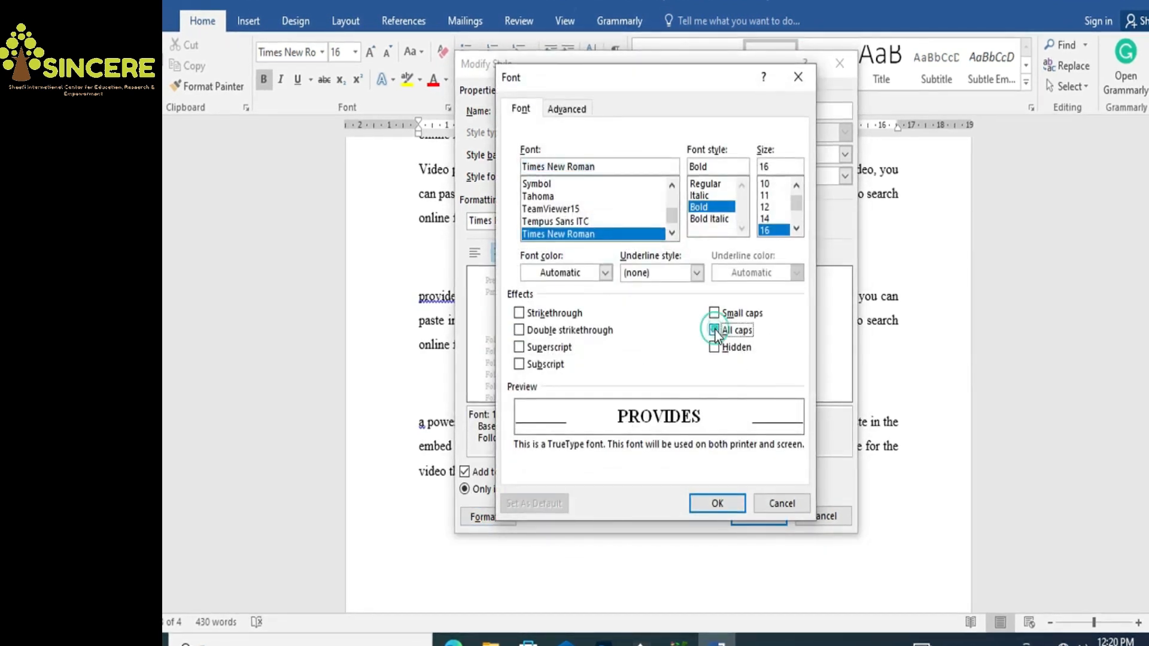
click(712, 508)
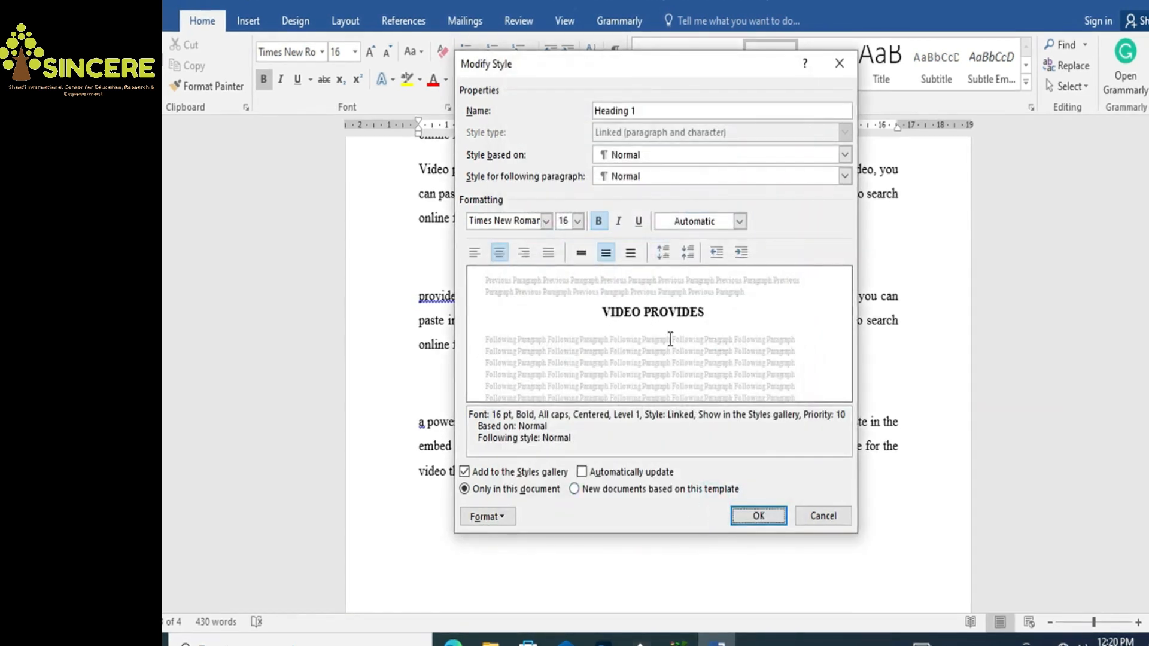
click(764, 518)
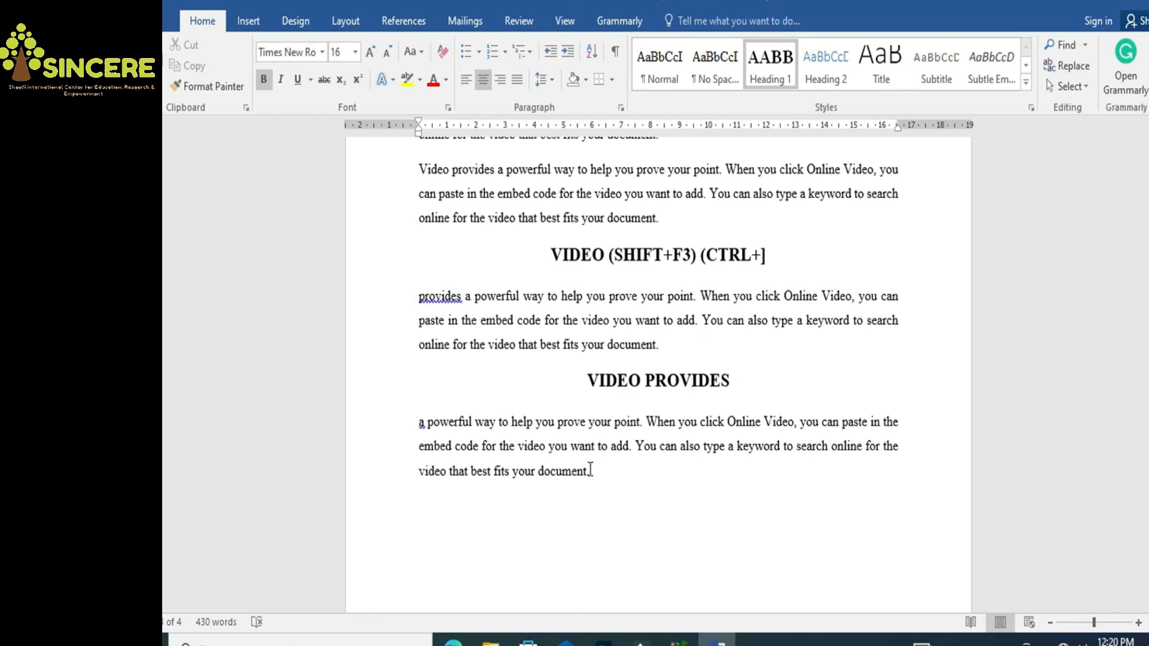
Break 'You can' out of the last paragraph and style it Heading 1, showing YOU CAN
click(637, 448)
key(Return)
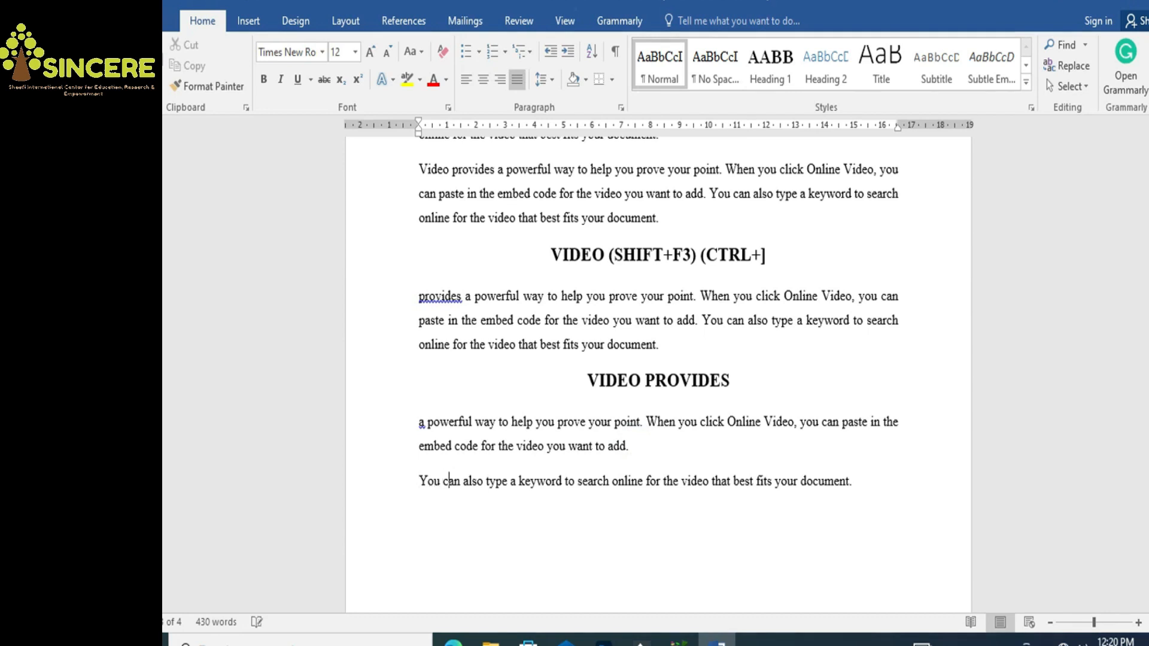
key(Return)
key(Up)
key(shift+Right)
key(shift+Right)
key(shift+Right)
key(shift+Right)
key(shift+Right)
key(shift+Right)
key(shift+Right)
key(shift+Right)
click(767, 81)
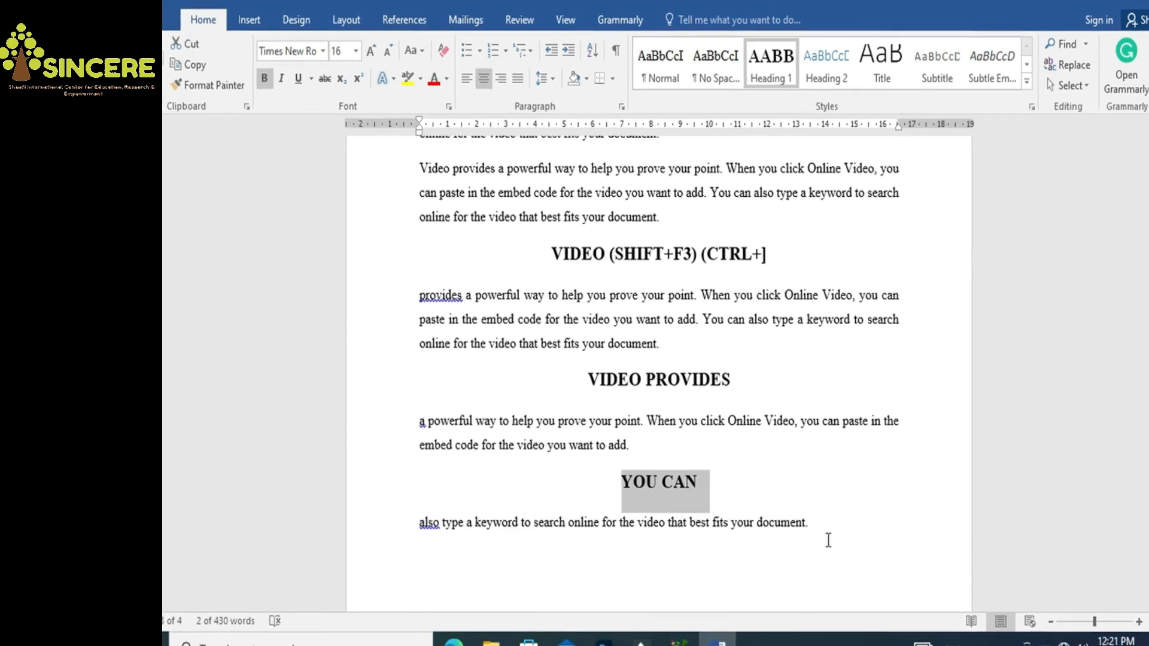
click(828, 540)
Generate another sample paragraph below the text with a =rand formula
key(Return)
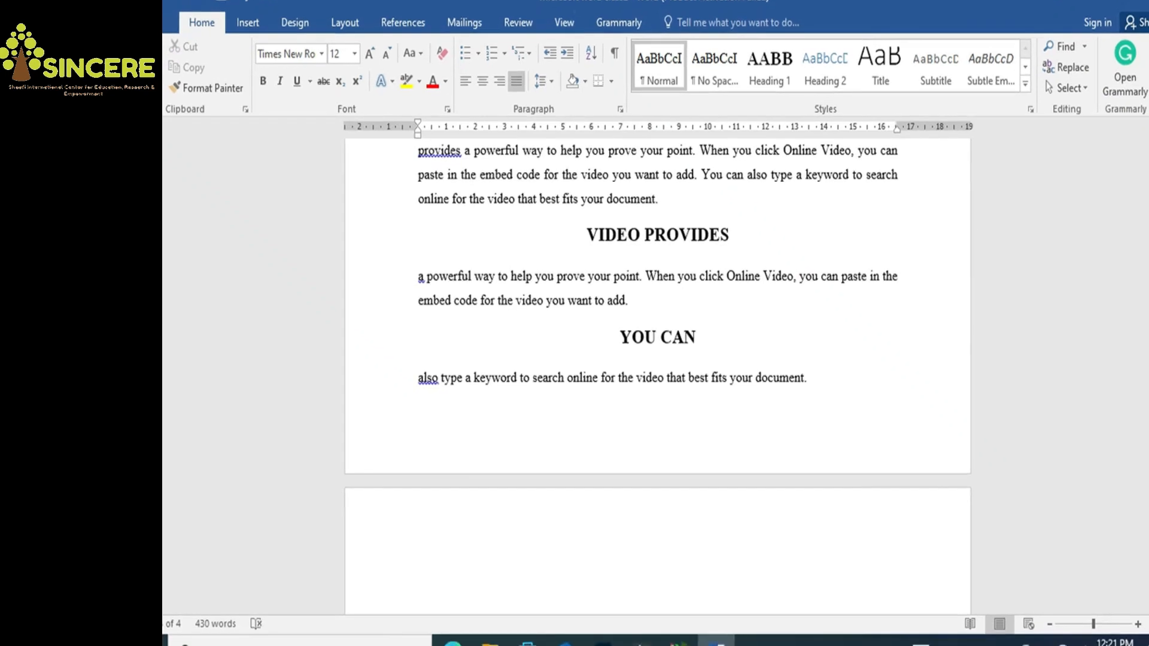
text(=rar)
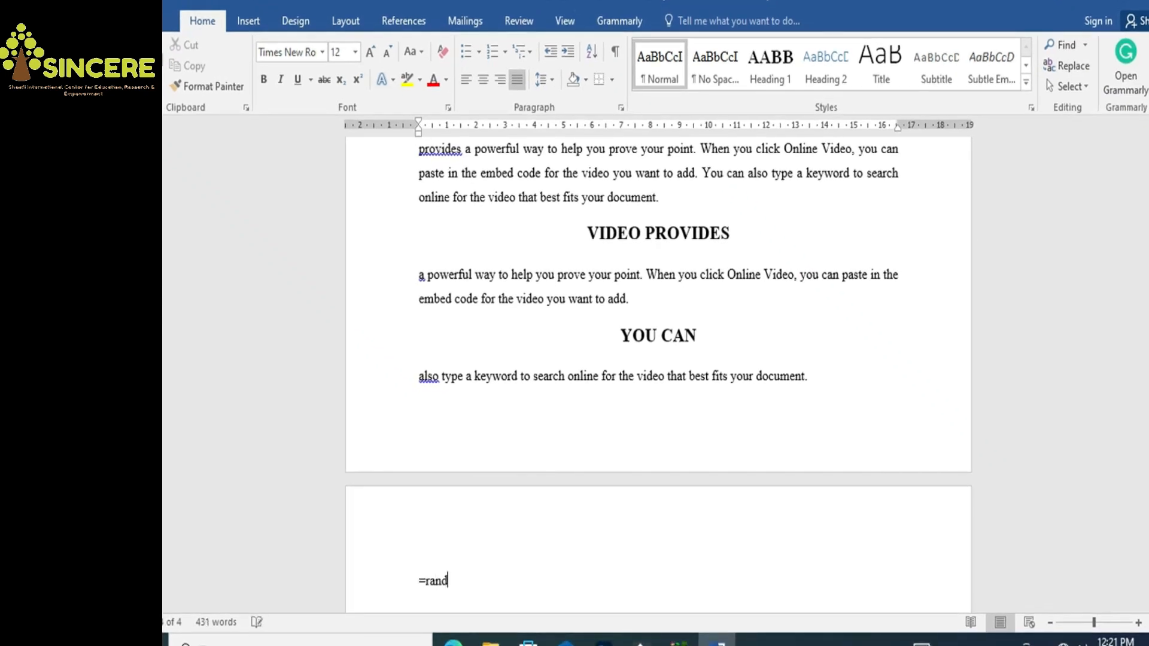
text(d())
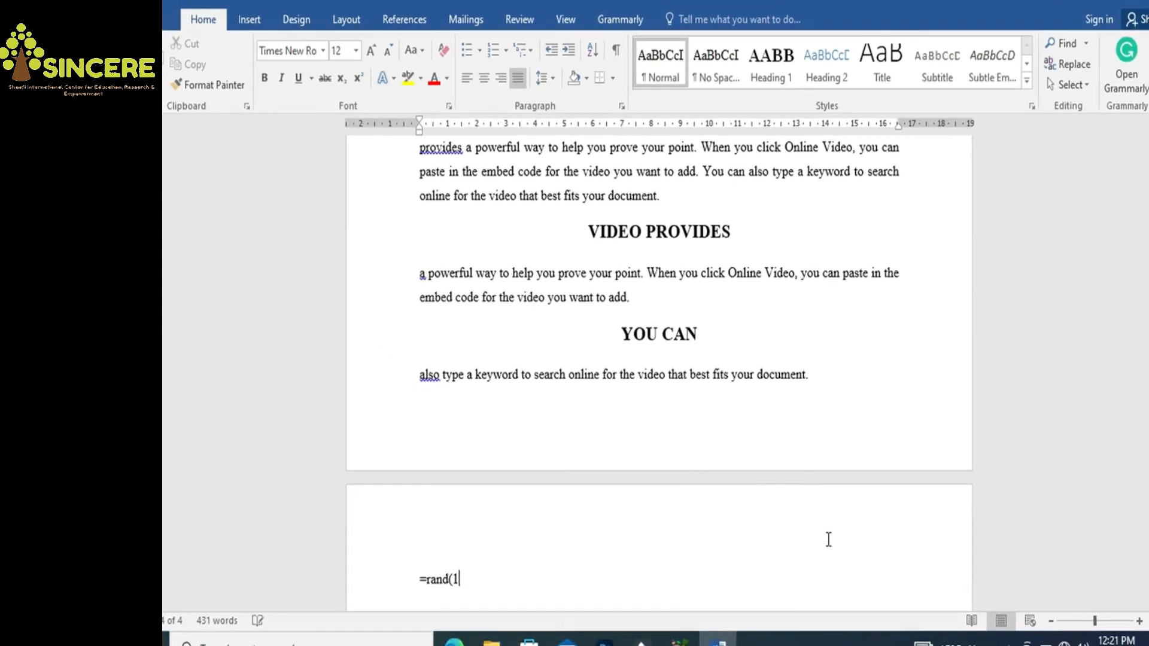
key(Return)
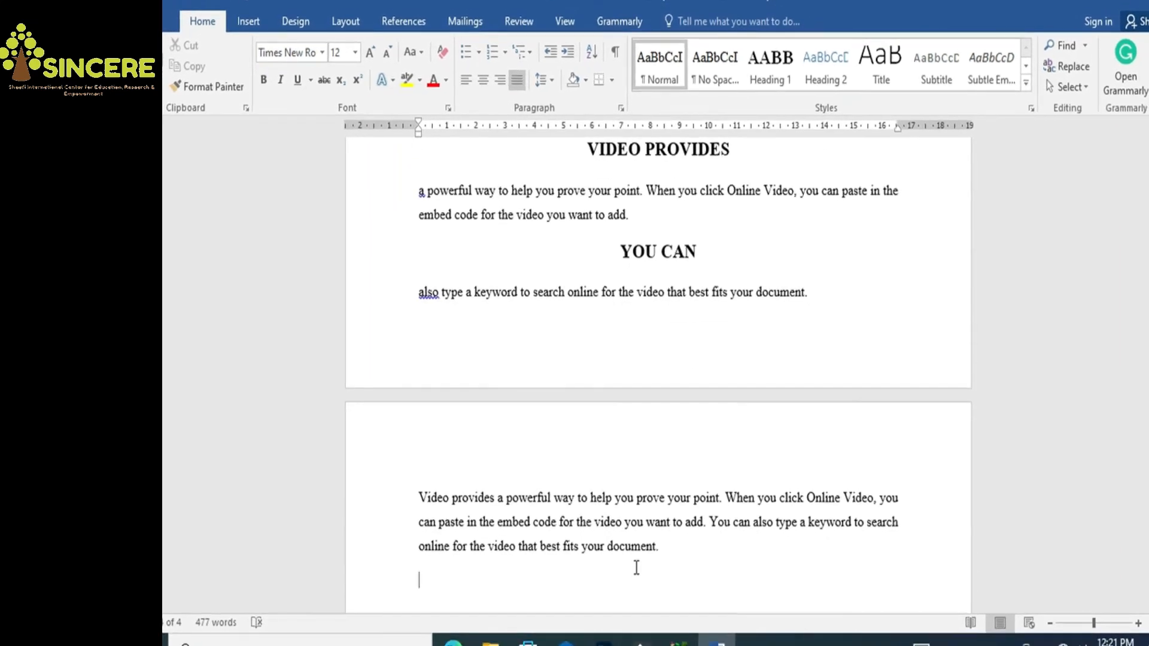
Split 'Video provides' off the new paragraph onto its own line
click(496, 497)
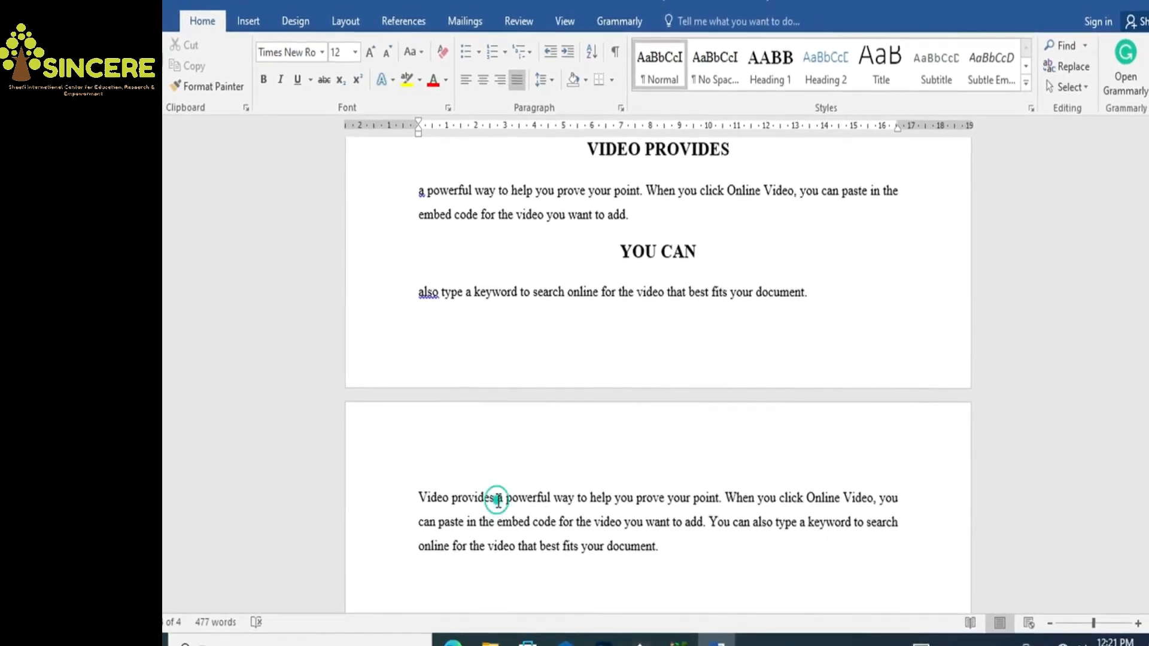
key(Return)
drag(419, 496, 485, 497)
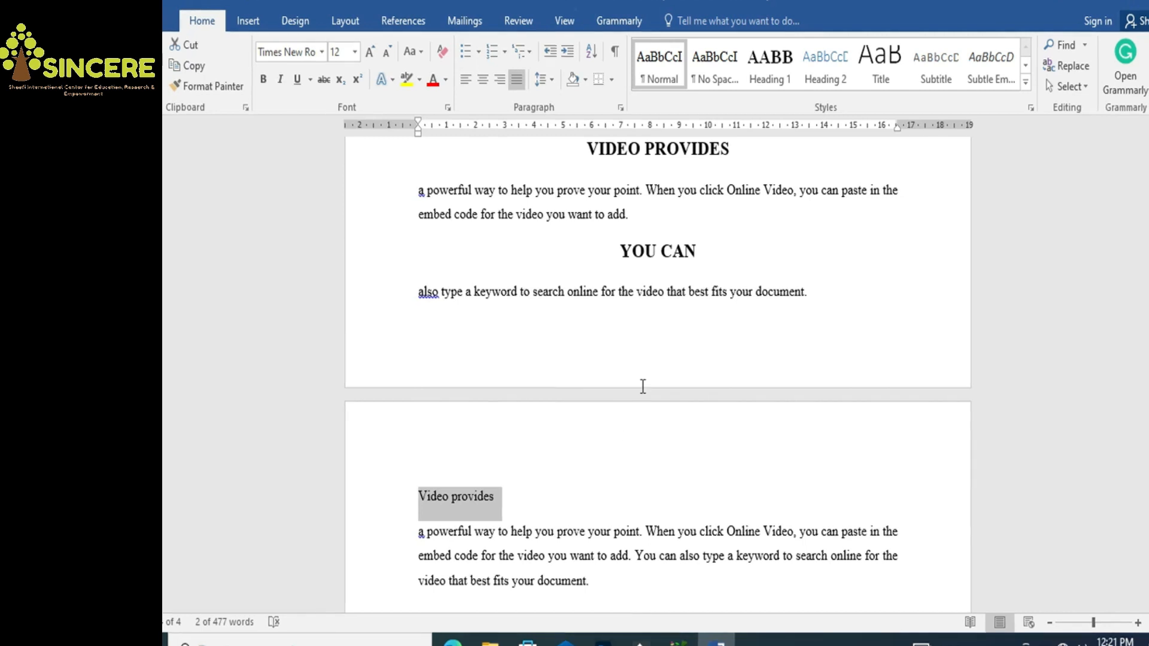
click(567, 468)
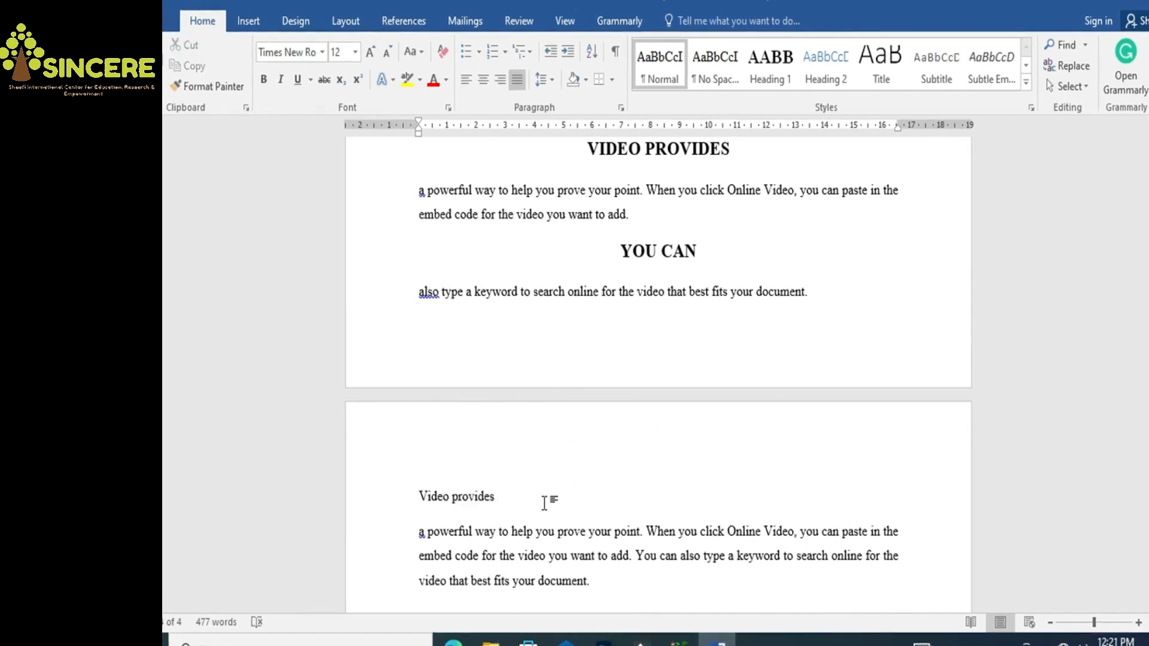
Modify Heading 2 to black, bold, 16 pt Times New Roman, left-aligned
right_click(830, 74)
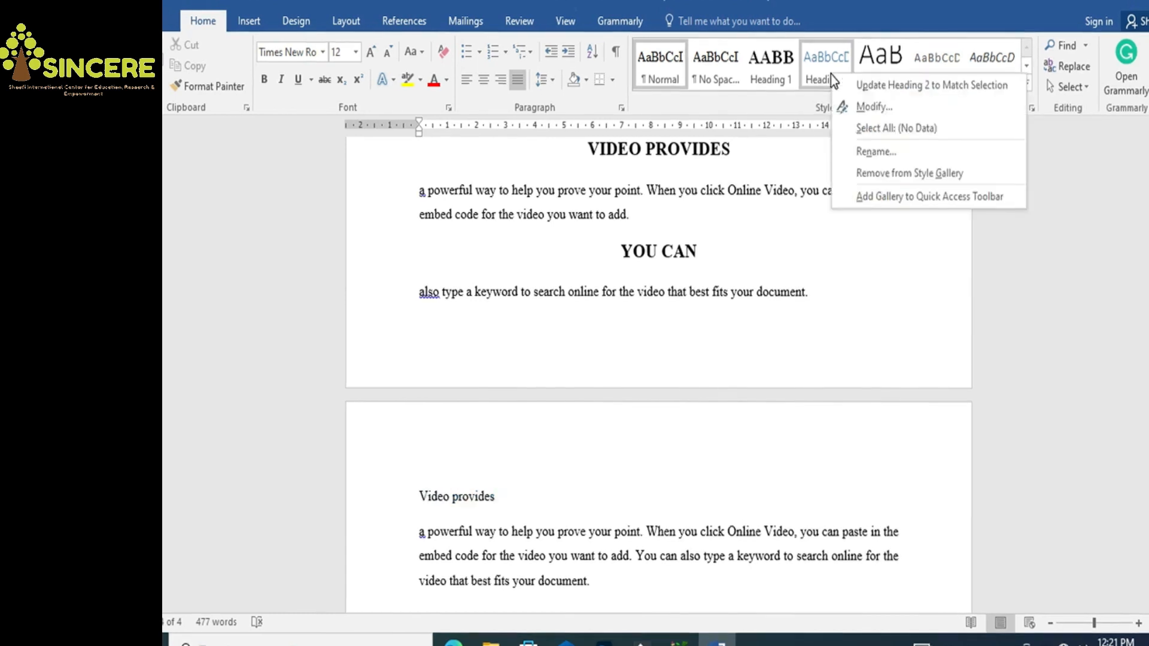
click(846, 106)
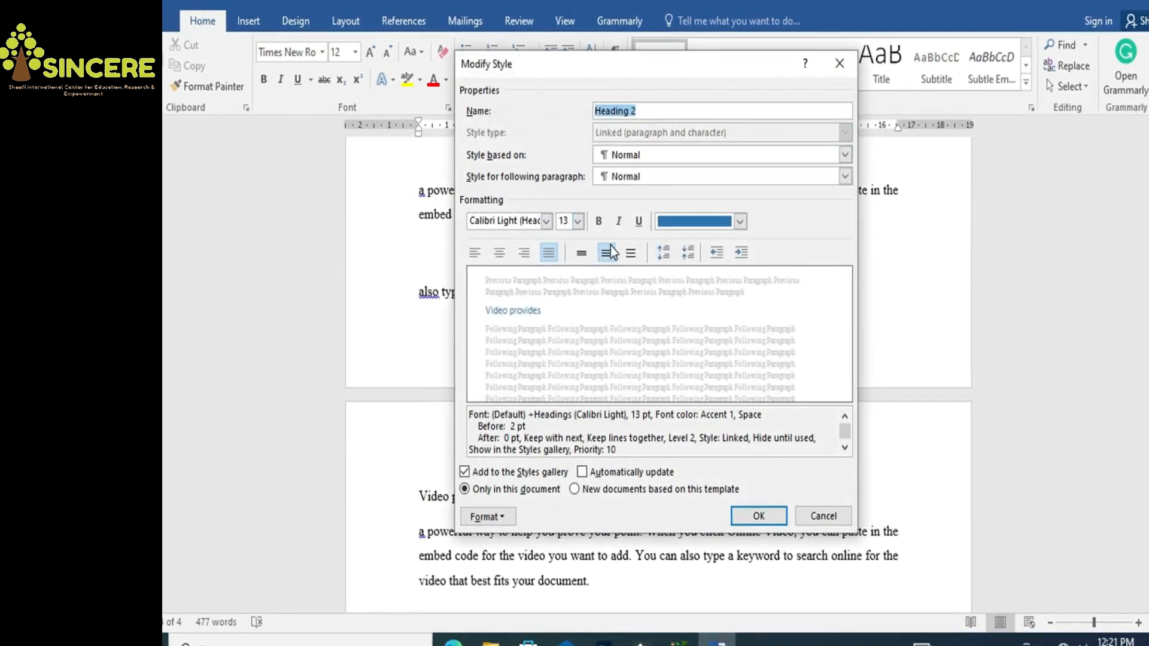
click(740, 222)
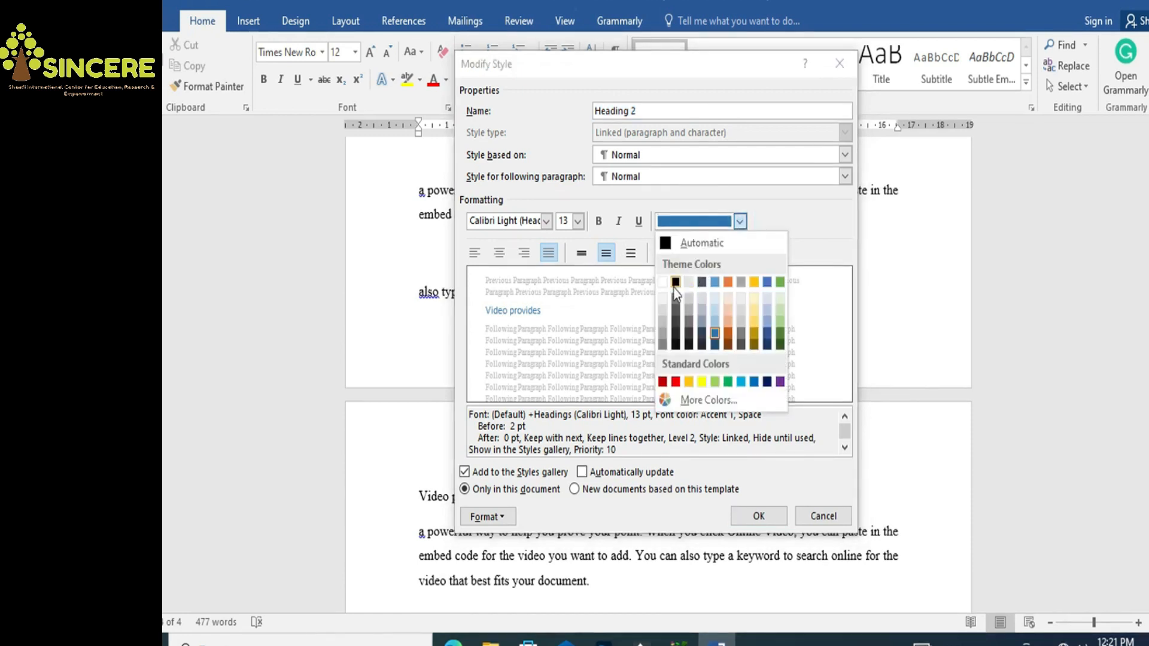
click(676, 284)
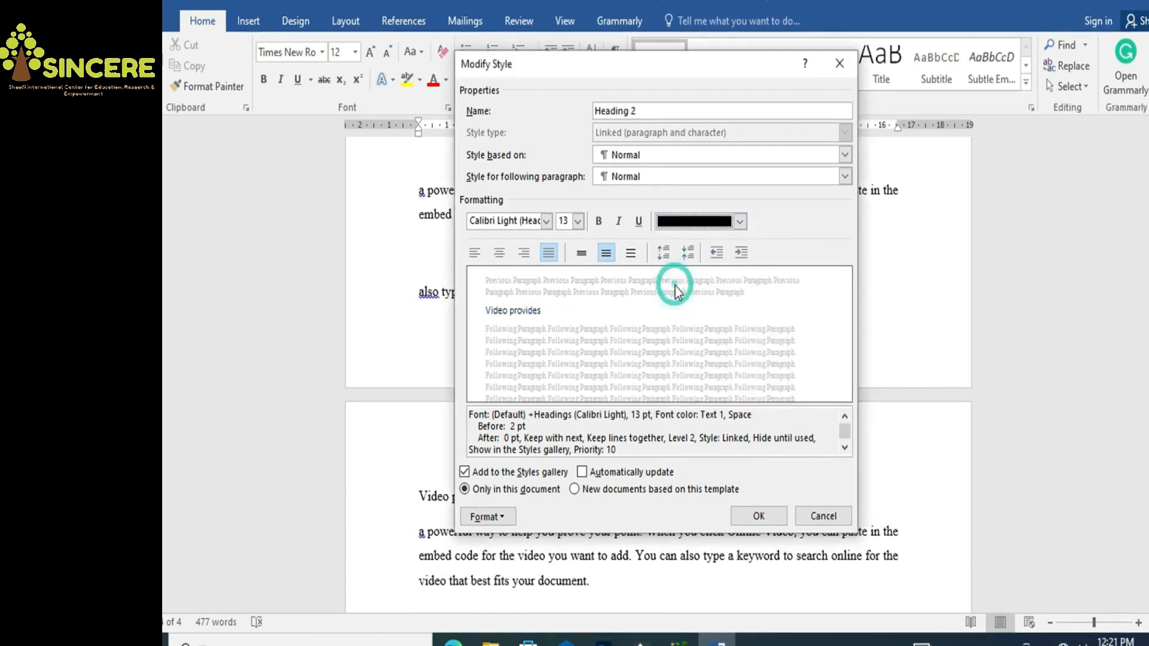
click(600, 222)
click(577, 224)
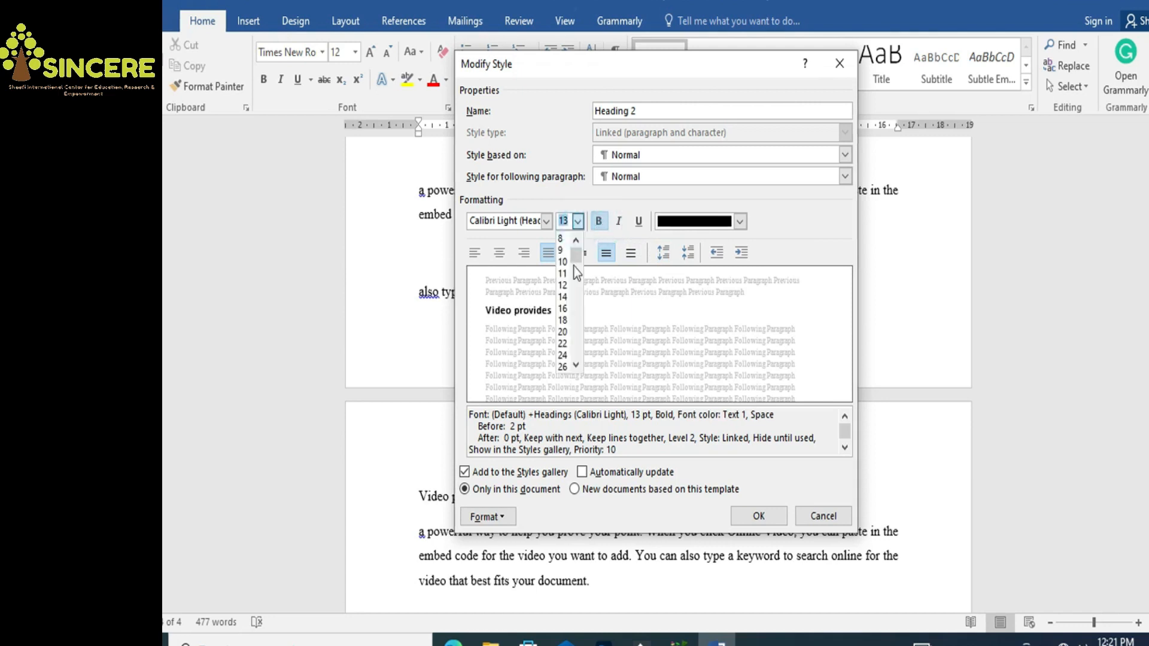
click(562, 308)
click(517, 220)
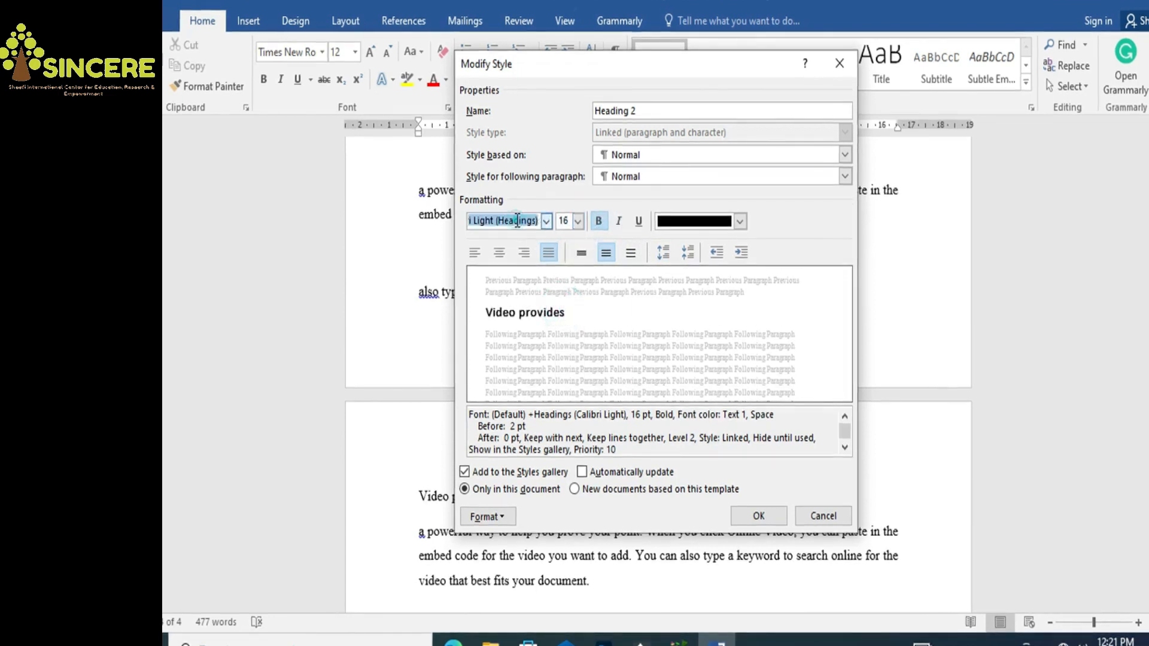
text(Times New Roman)
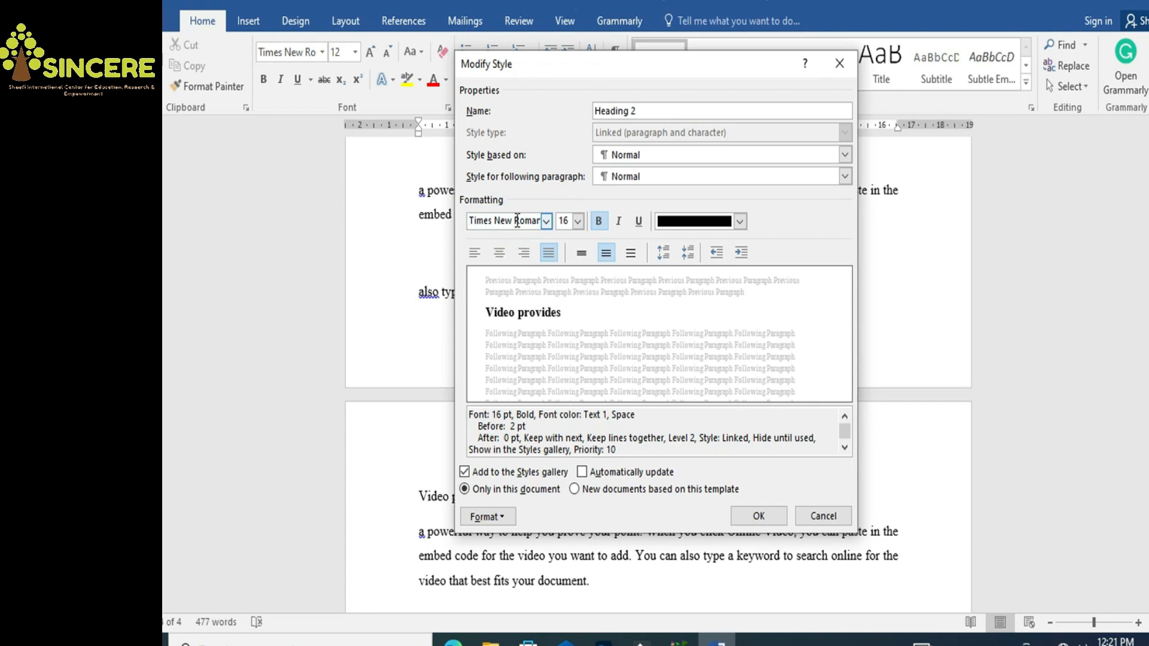
click(472, 253)
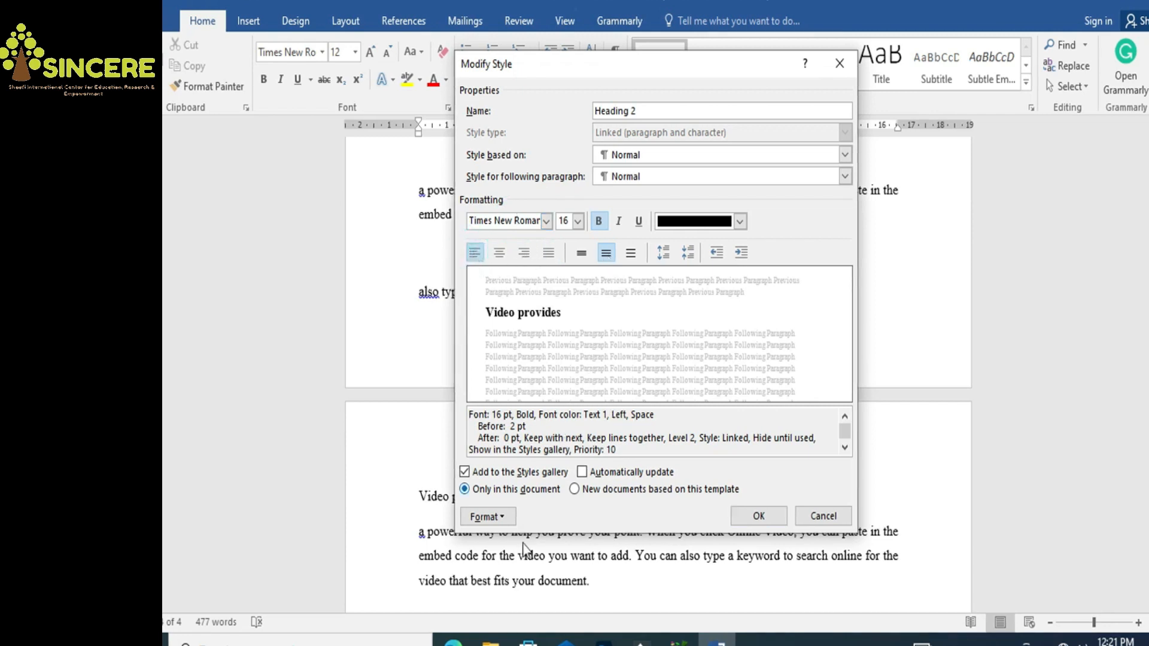
click(758, 516)
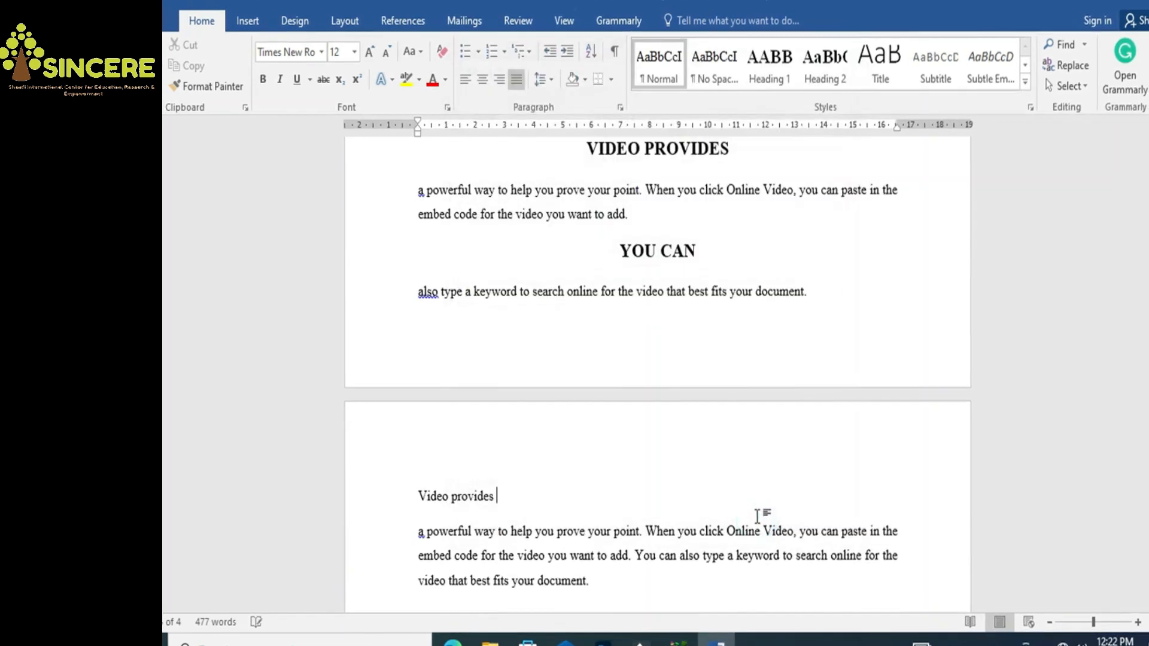
Apply Heading 2 to 'Video provides', then type =rand(1) on a new line after the paragraph
click(457, 496)
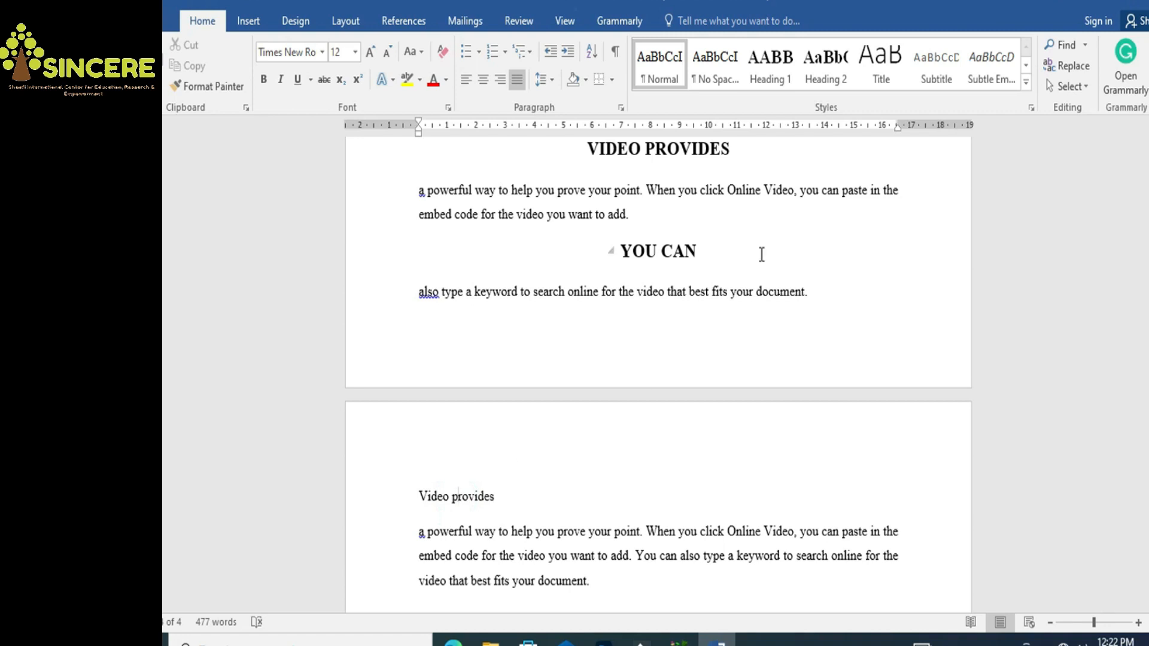
click(823, 63)
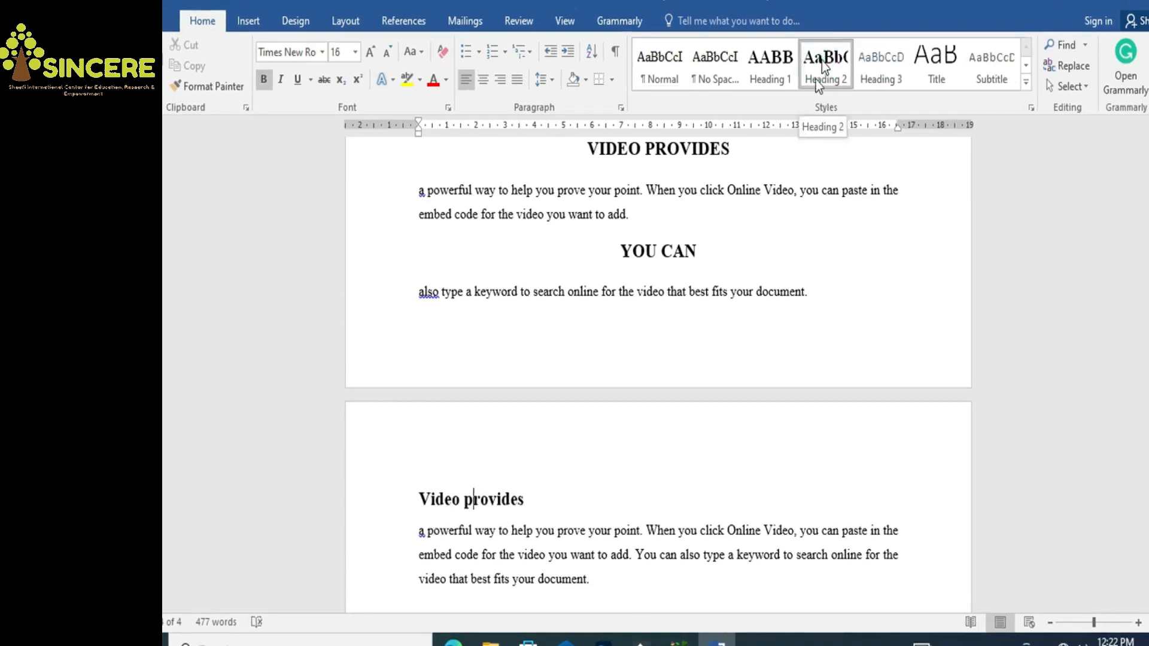
click(615, 583)
key(Return)
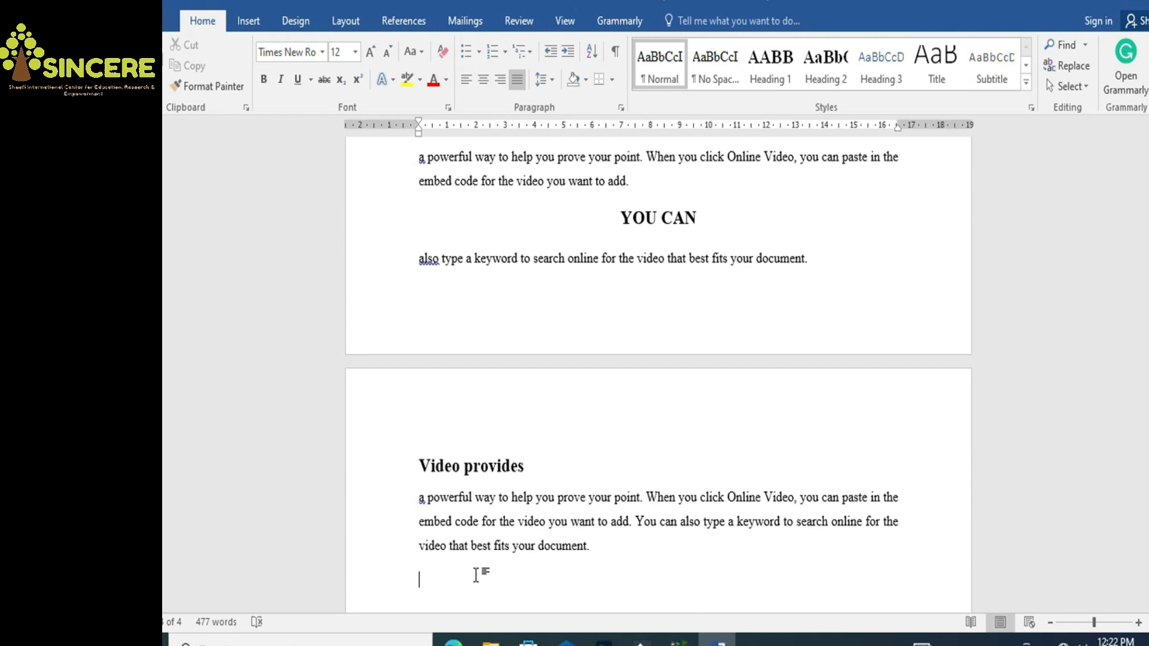
text(=rand(1))
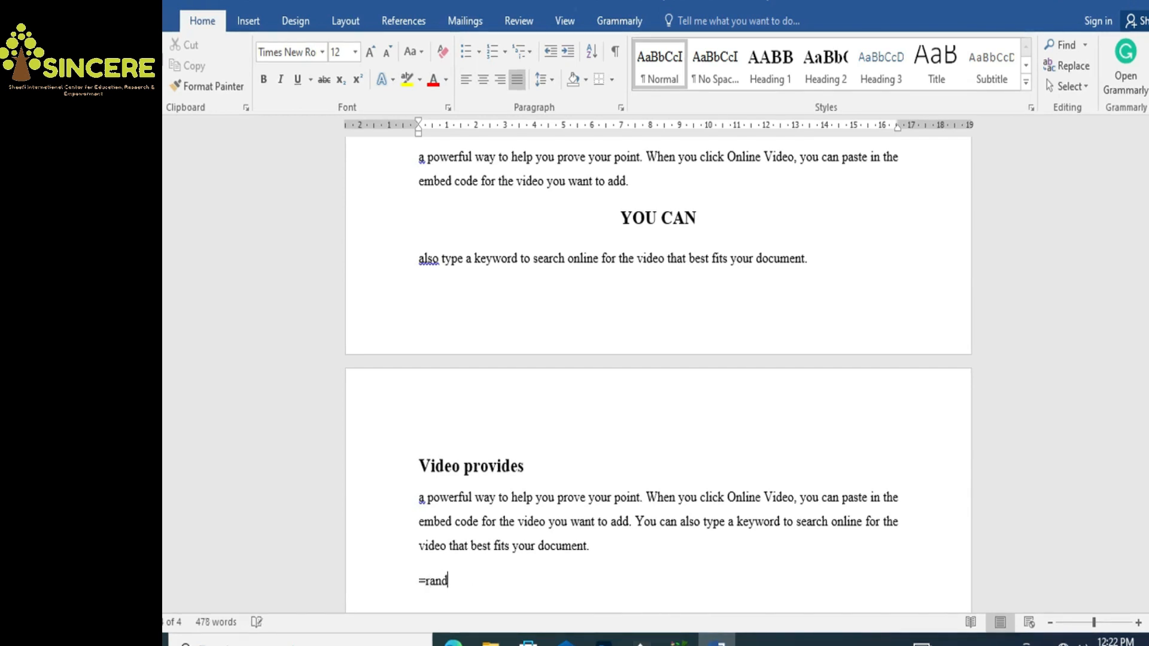
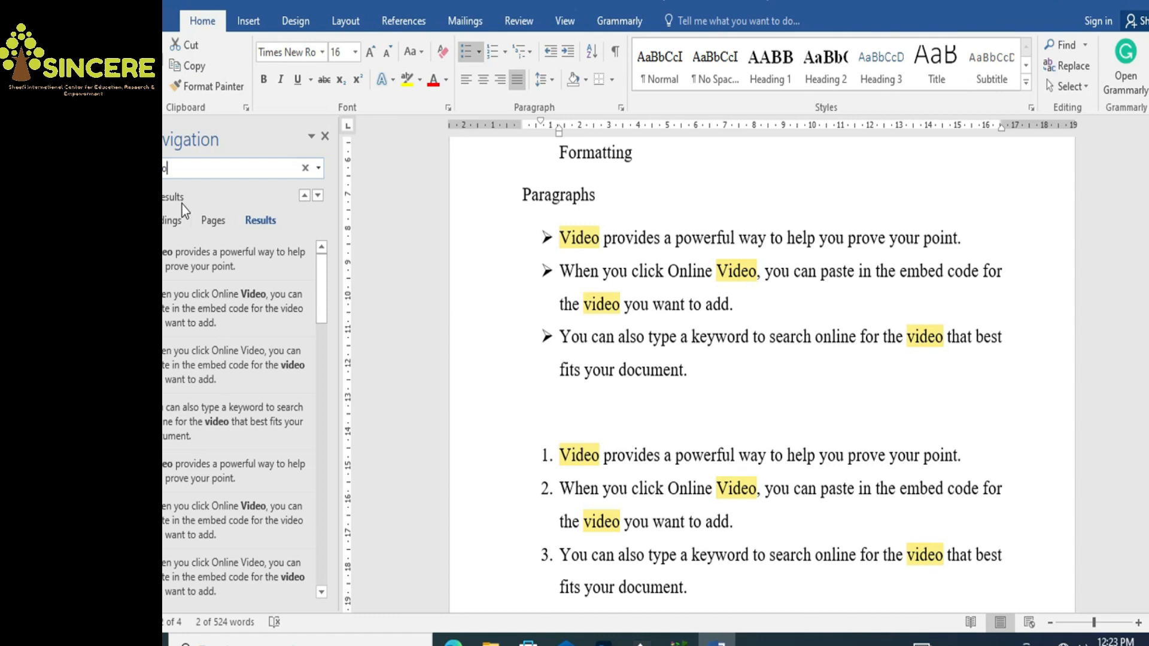
mouse_move(1148, 292)
mouse_down()
mouse_move(1148, 304)
mouse_move(1148, 293)
mouse_up()
click(220, 167)
text(pro)
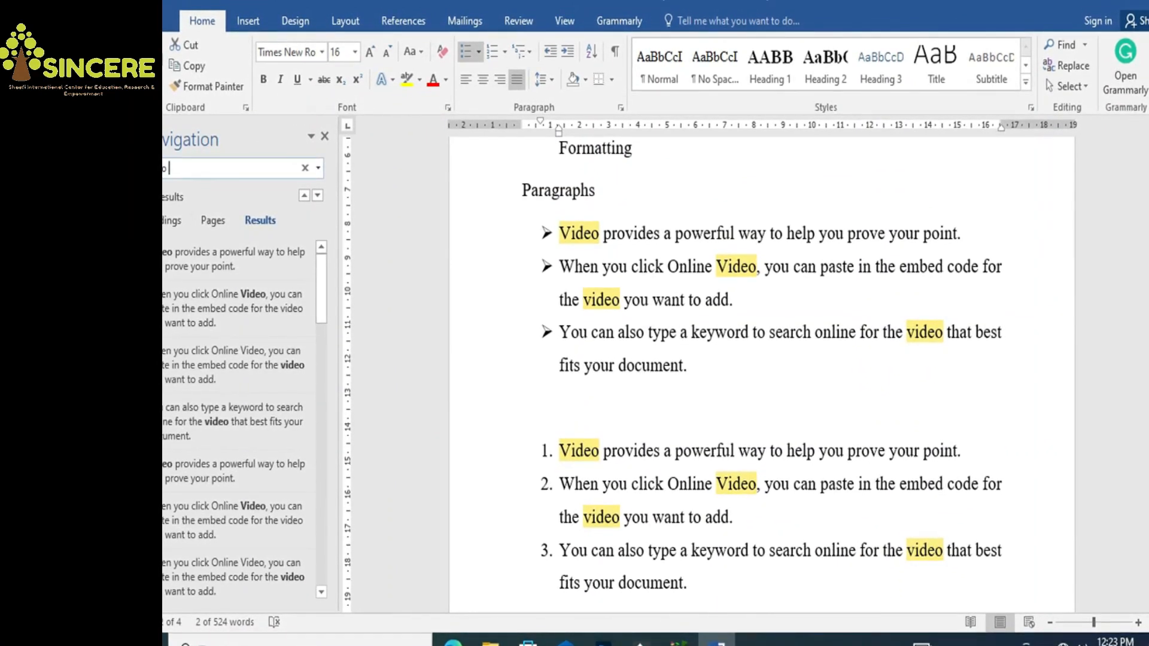
text(vides)
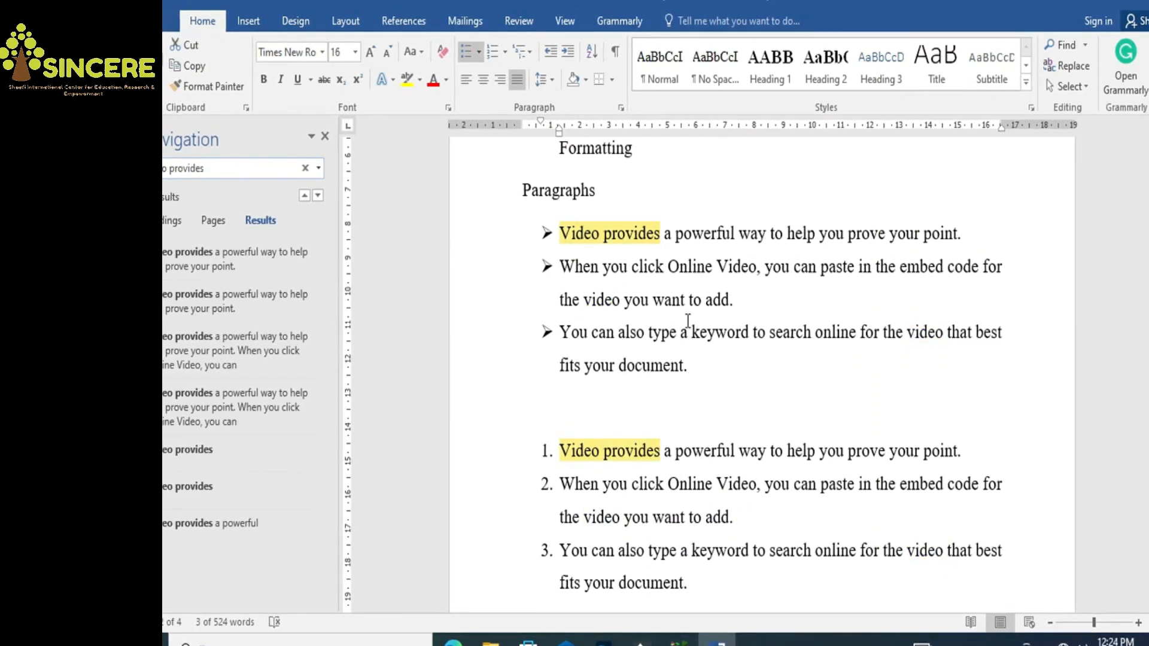
drag(1148, 262, 1147, 329)
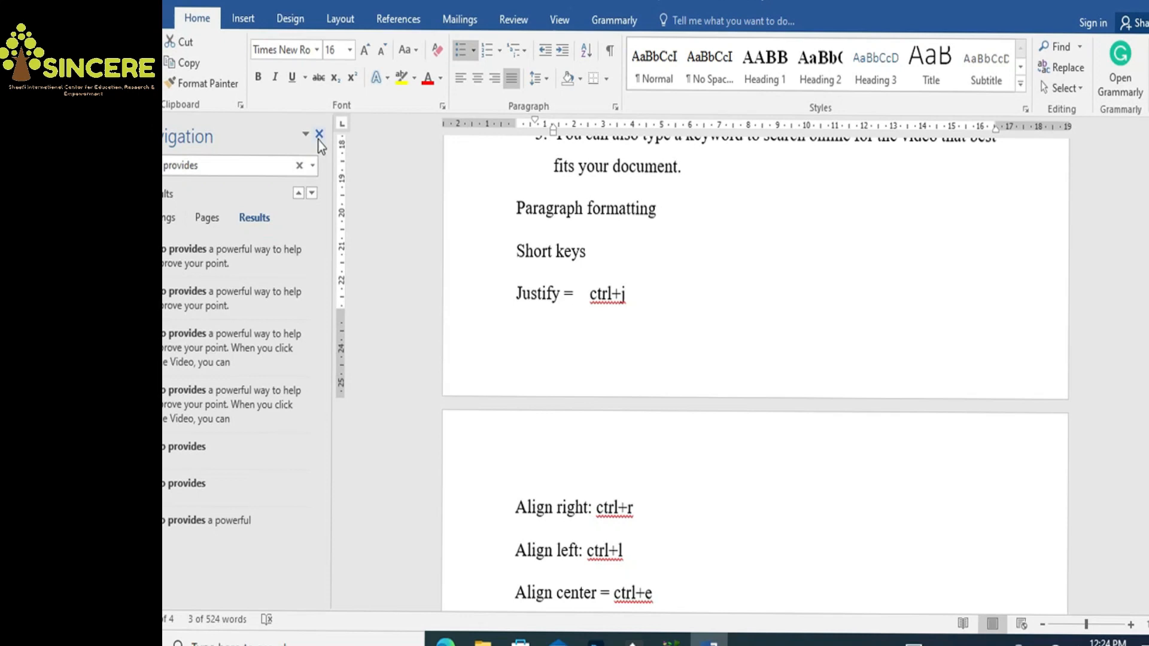
click(323, 136)
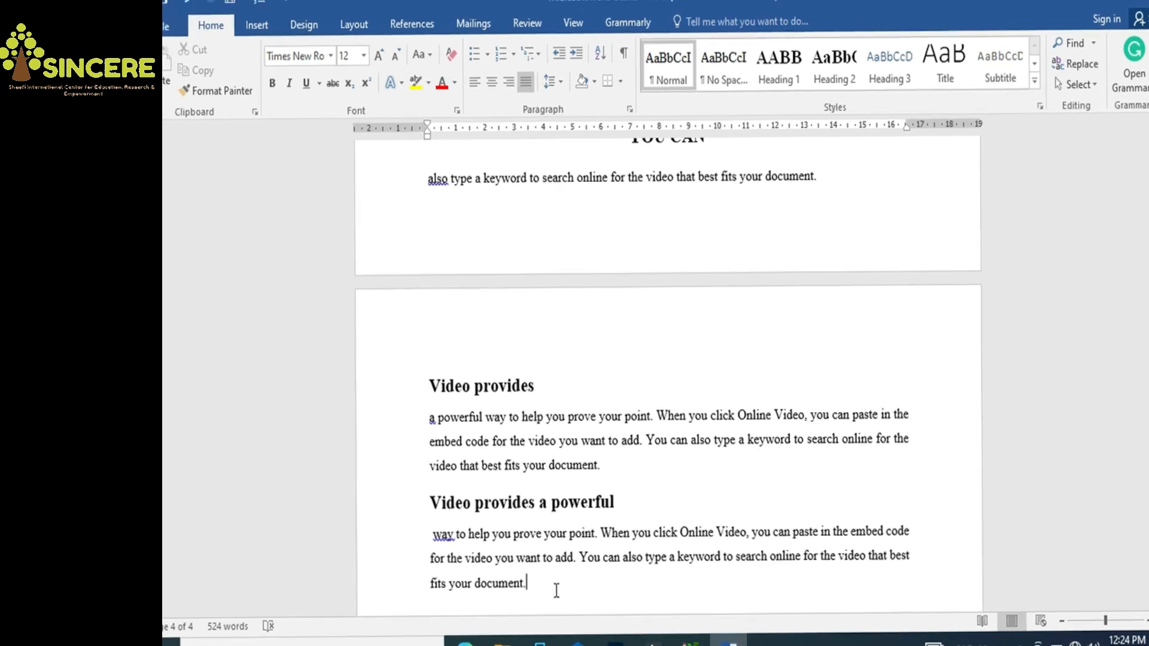
key(ctrl+f)
key(Return)
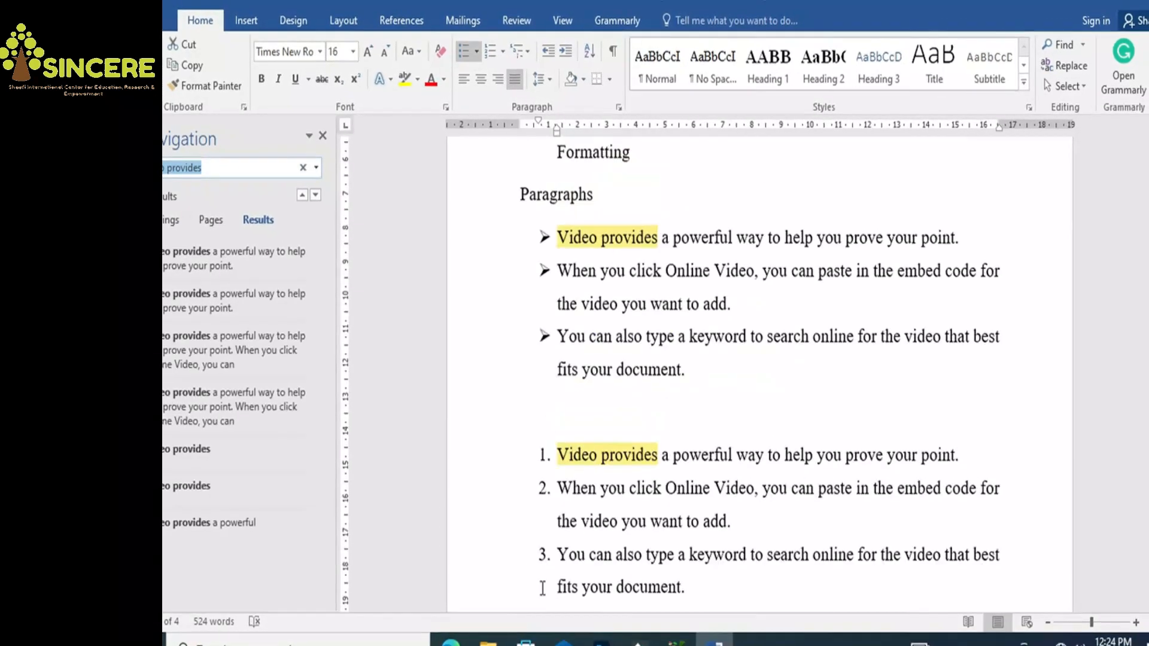
key(Escape)
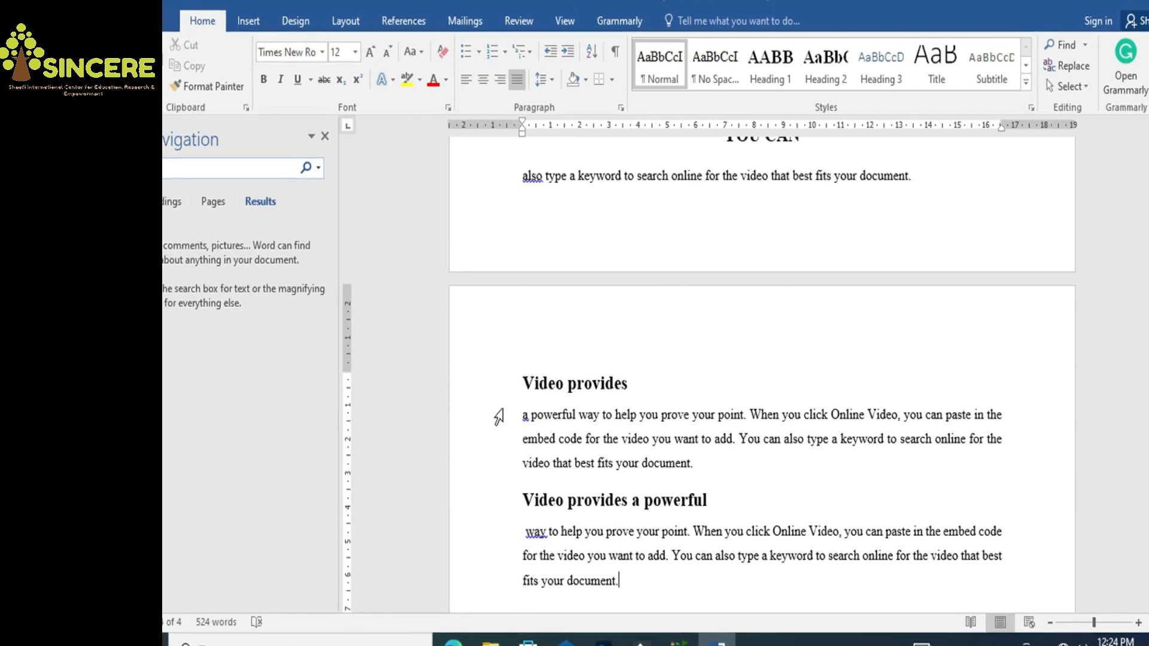
text(vide)
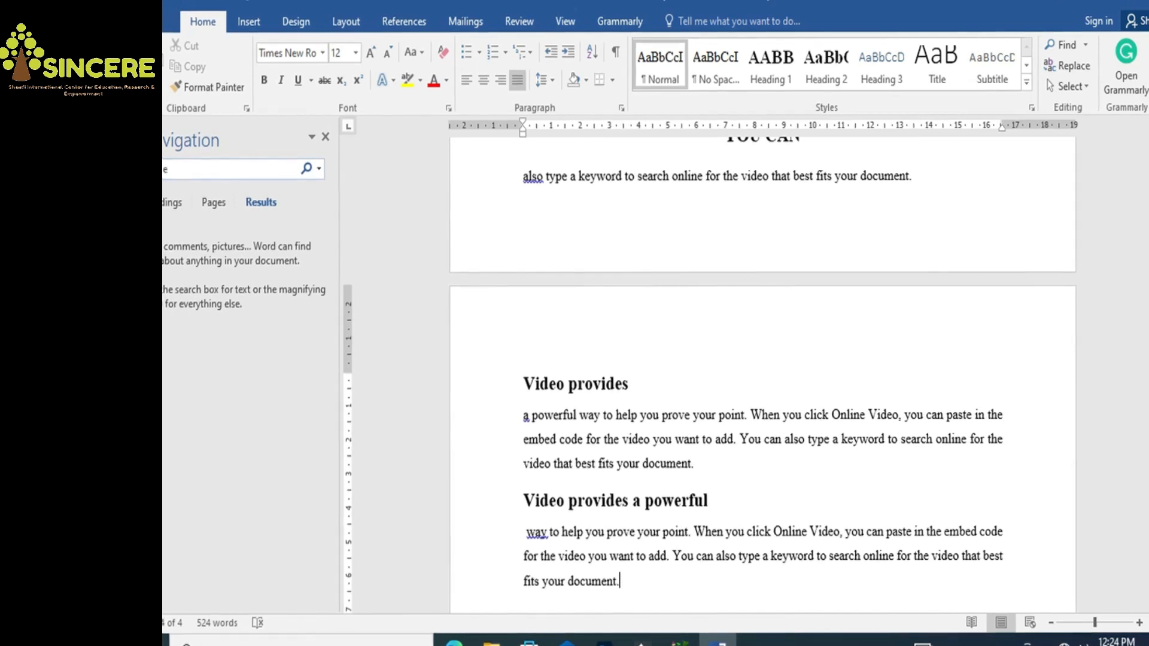
key(BackSpace)
key(BackSpace)
text(eoeo)
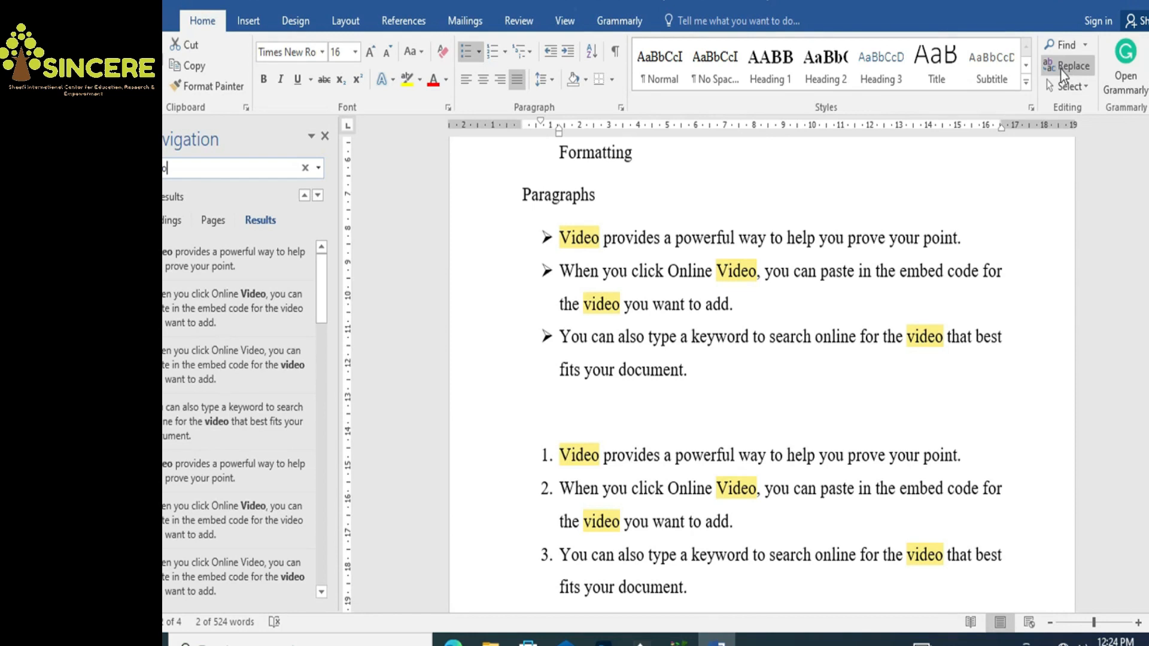
click(676, 445)
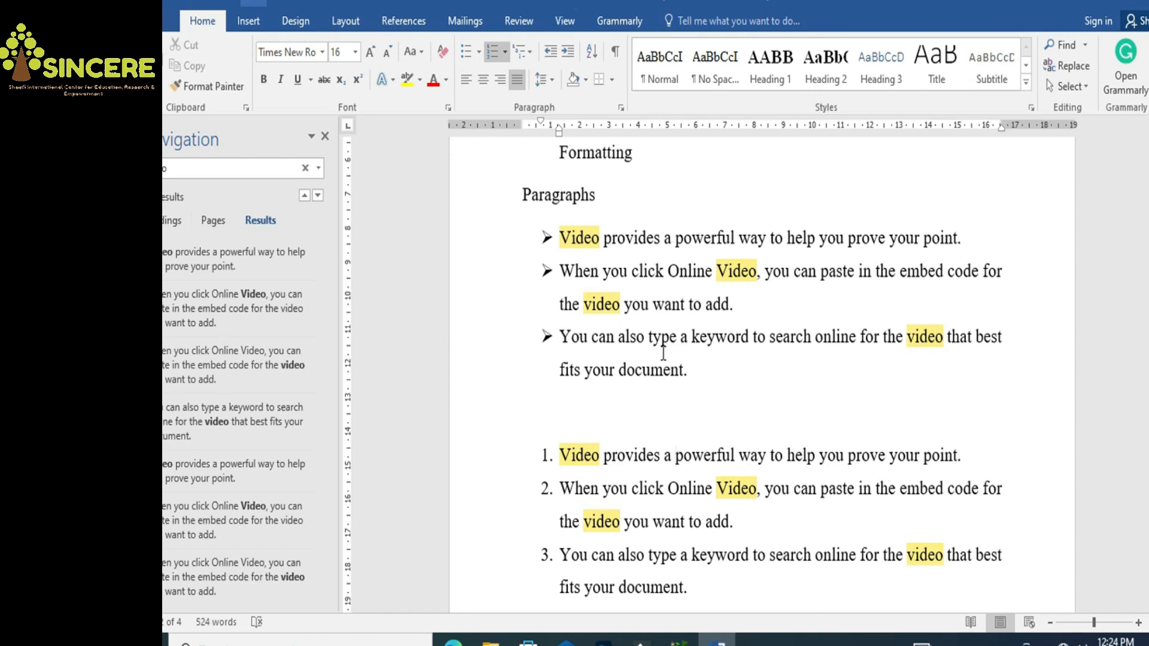
Replace all 32 occurrences of 'video' with 'emotion' throughout the document
click(1078, 67)
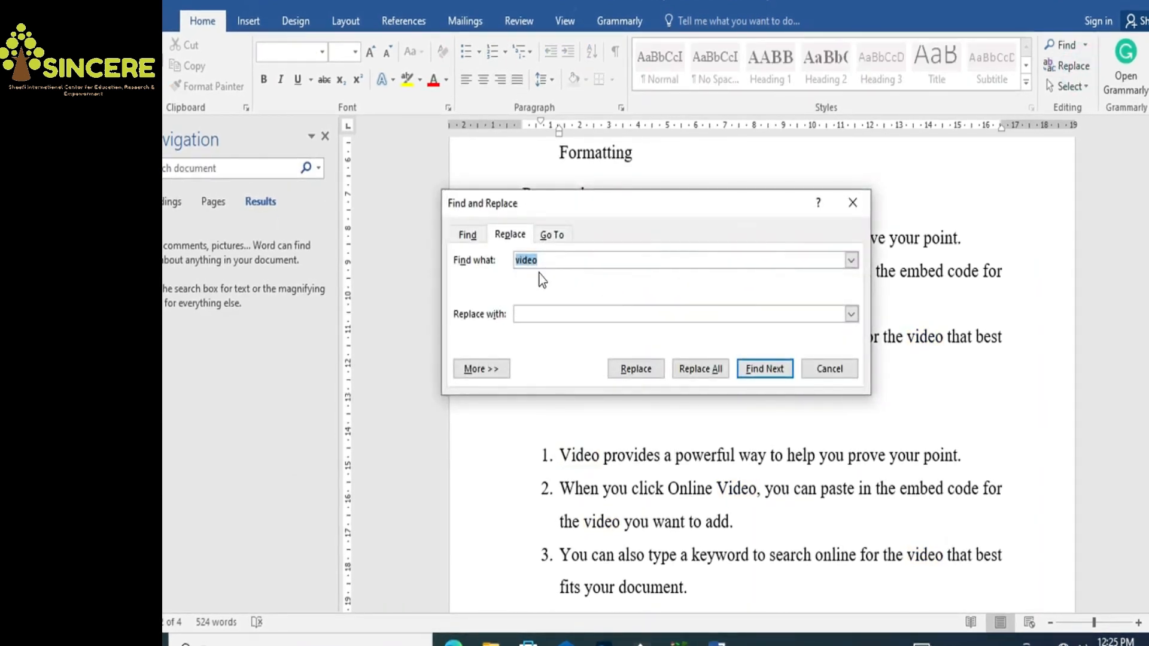
click(545, 313)
text(emotion)
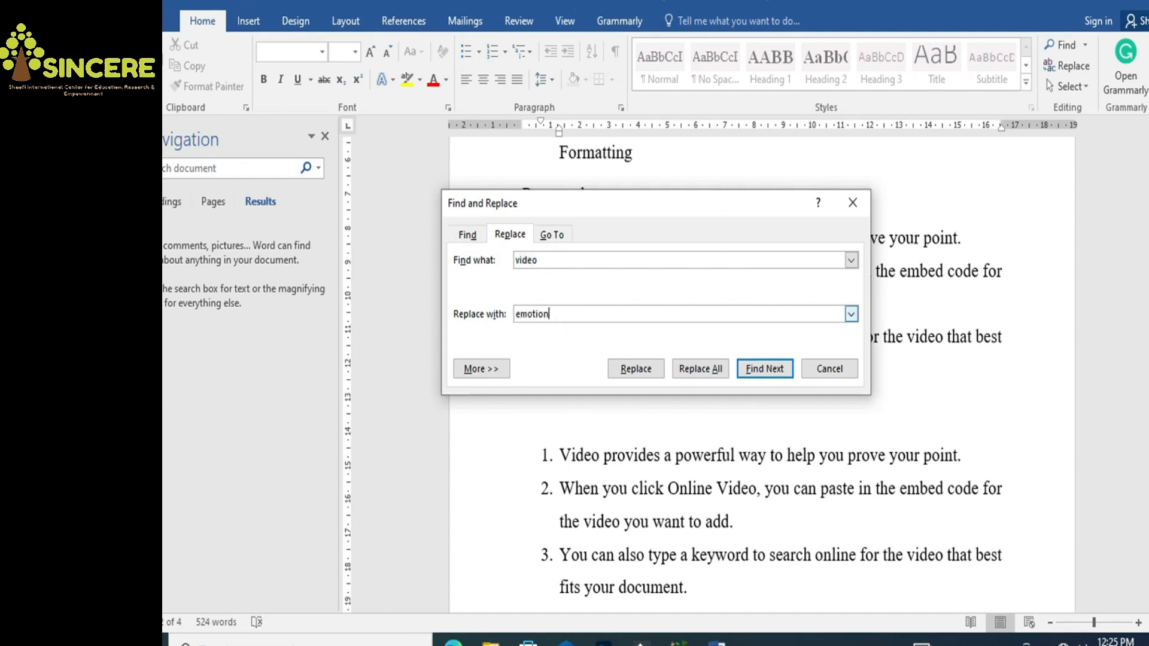
click(708, 369)
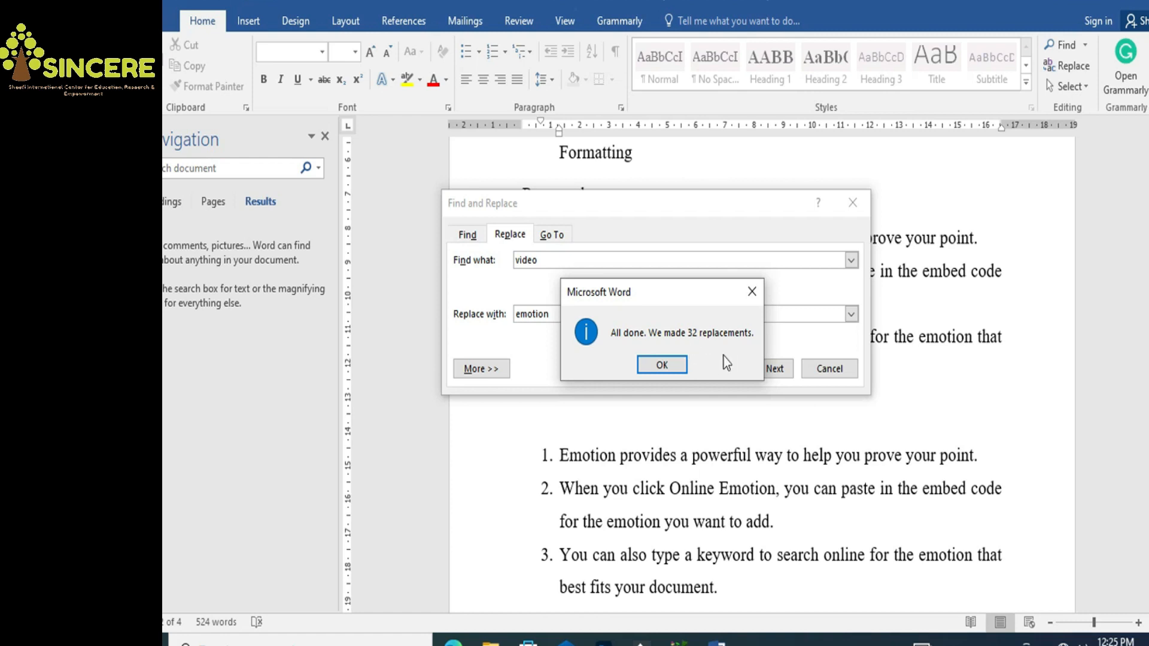
click(662, 364)
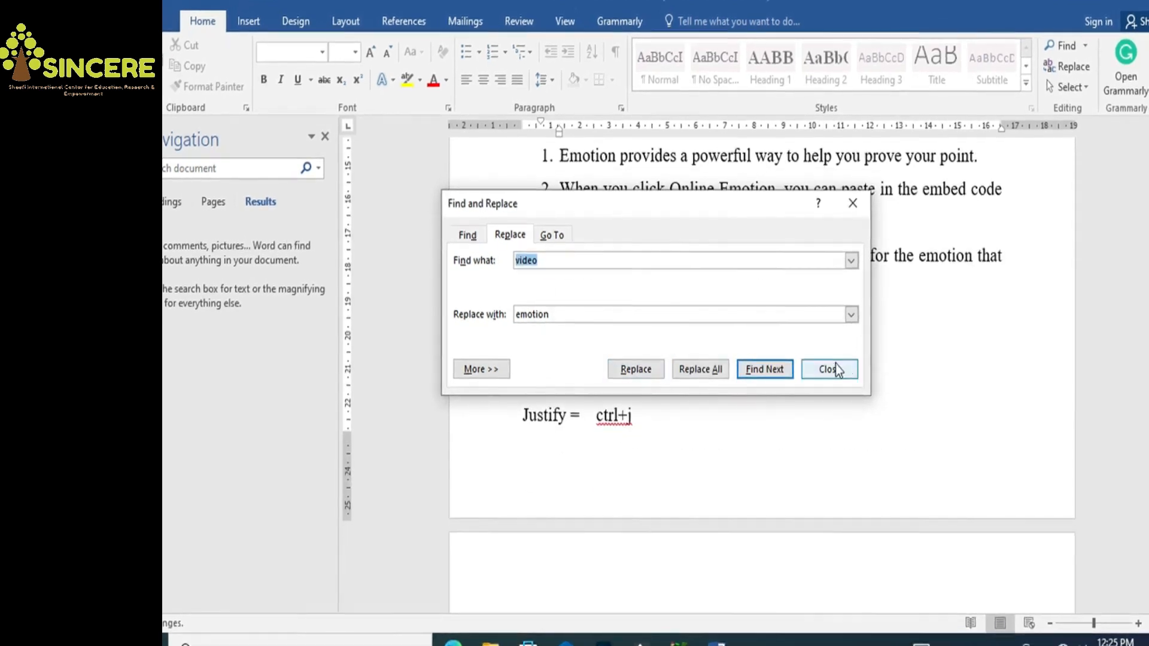
click(835, 369)
drag(558, 153, 662, 157)
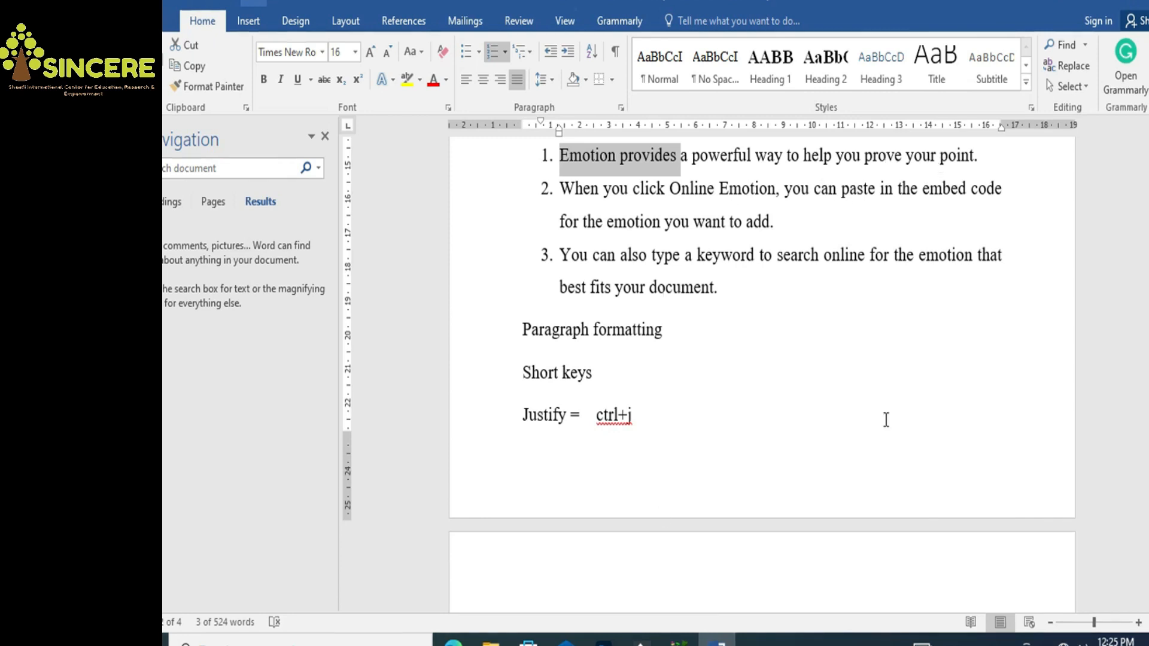
Select all document text with Select All, then again with Ctrl+A from a blank line
drag(1147, 346, 1148, 347)
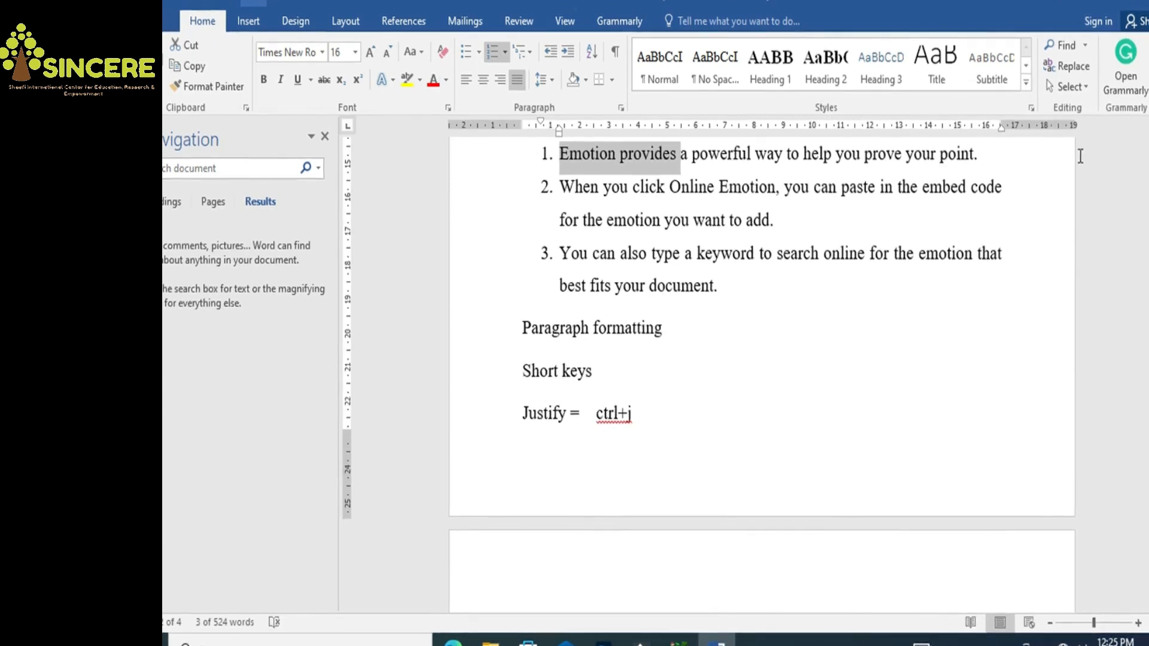
click(1077, 95)
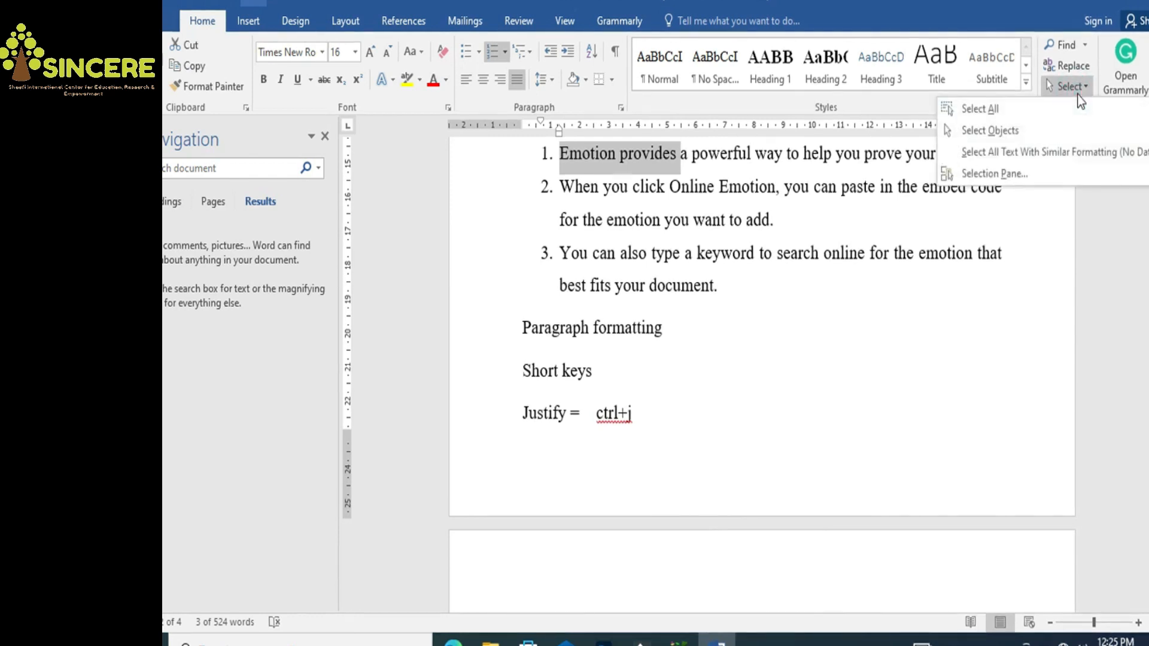
click(995, 110)
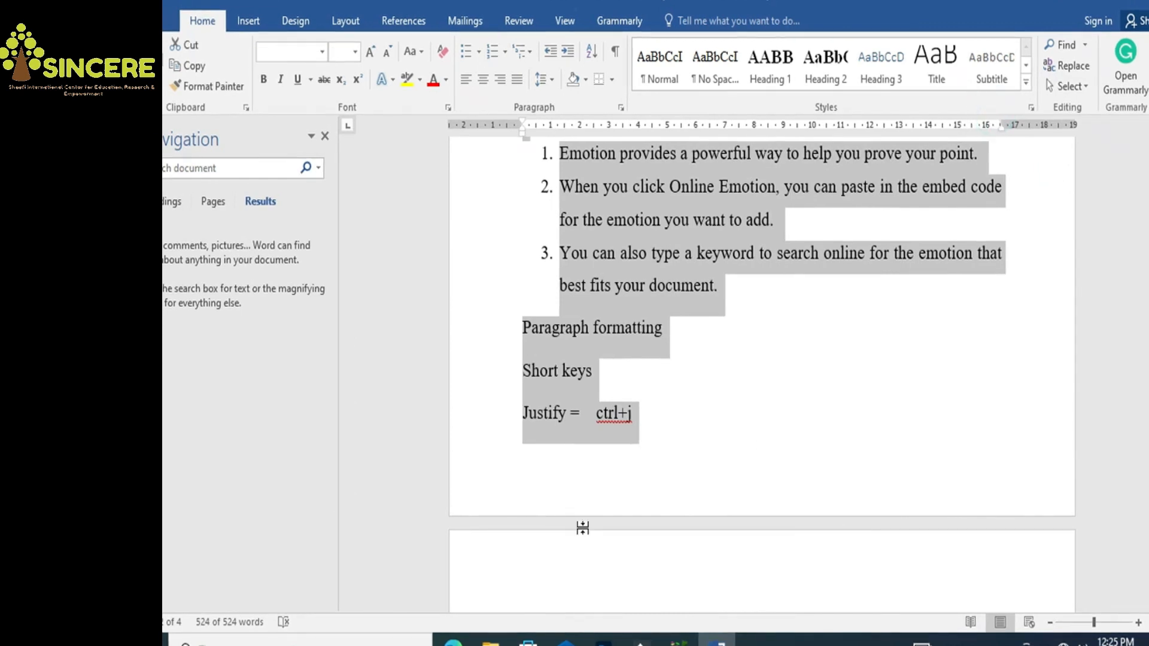
click(688, 435)
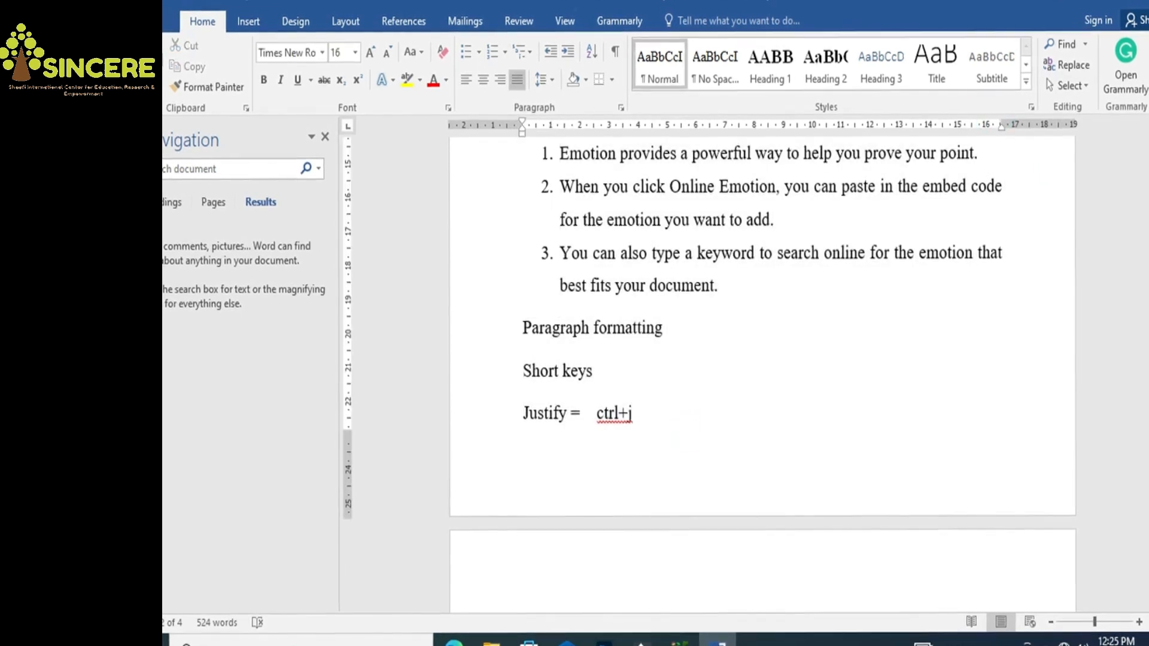
drag(1147, 287, 1146, 364)
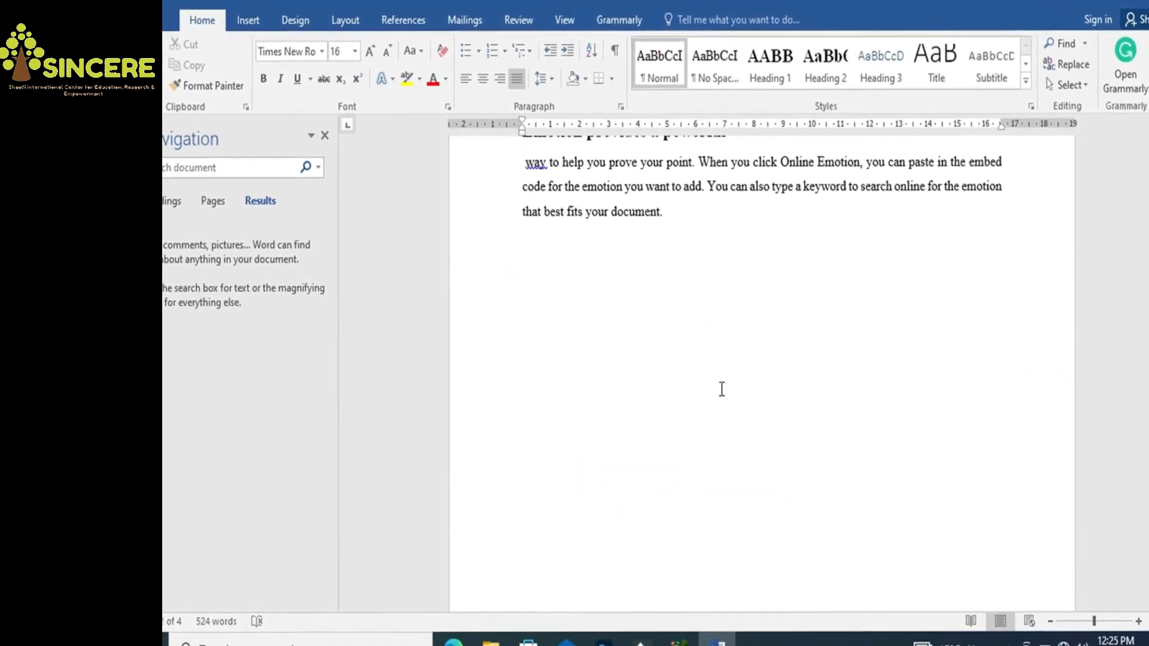
double_click(629, 322)
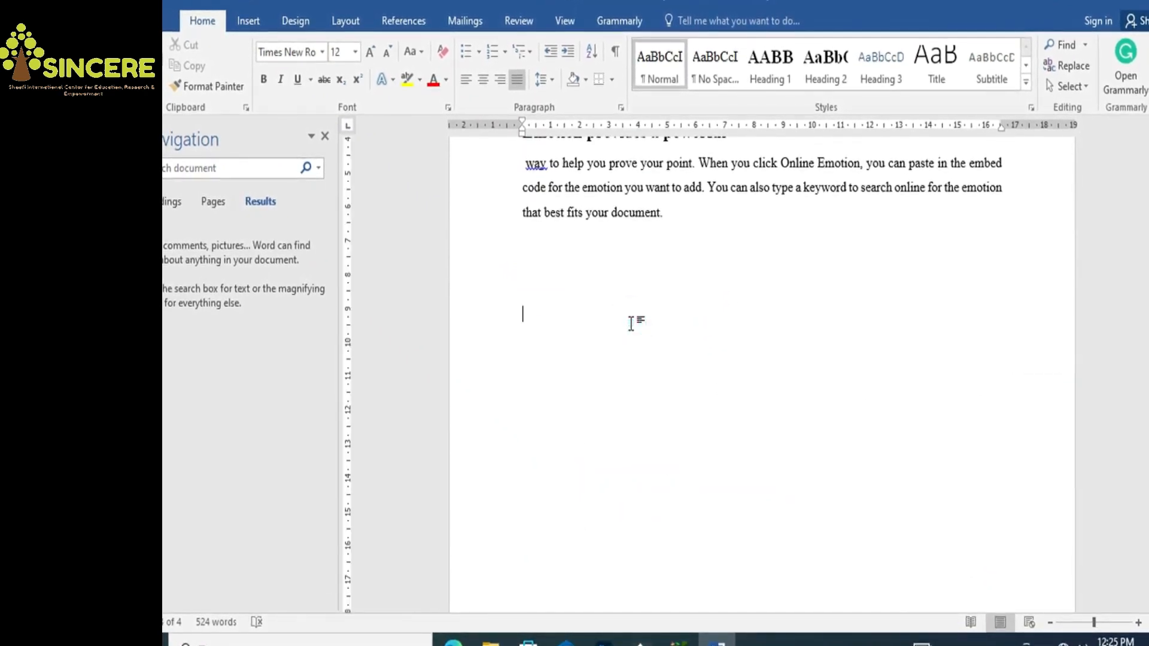
key(ctrl+a)
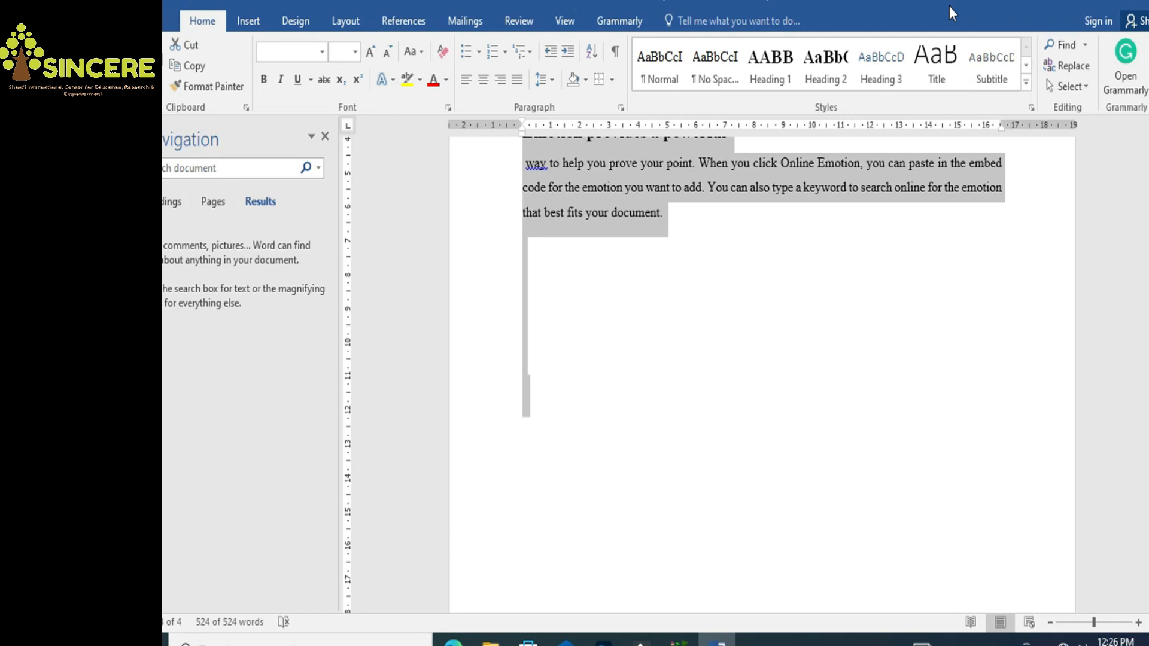
Add the line 'jfdfj fdksjfds way' below the last paragraph, correcting 'wya' to 'way' from spelling suggestions
click(655, 289)
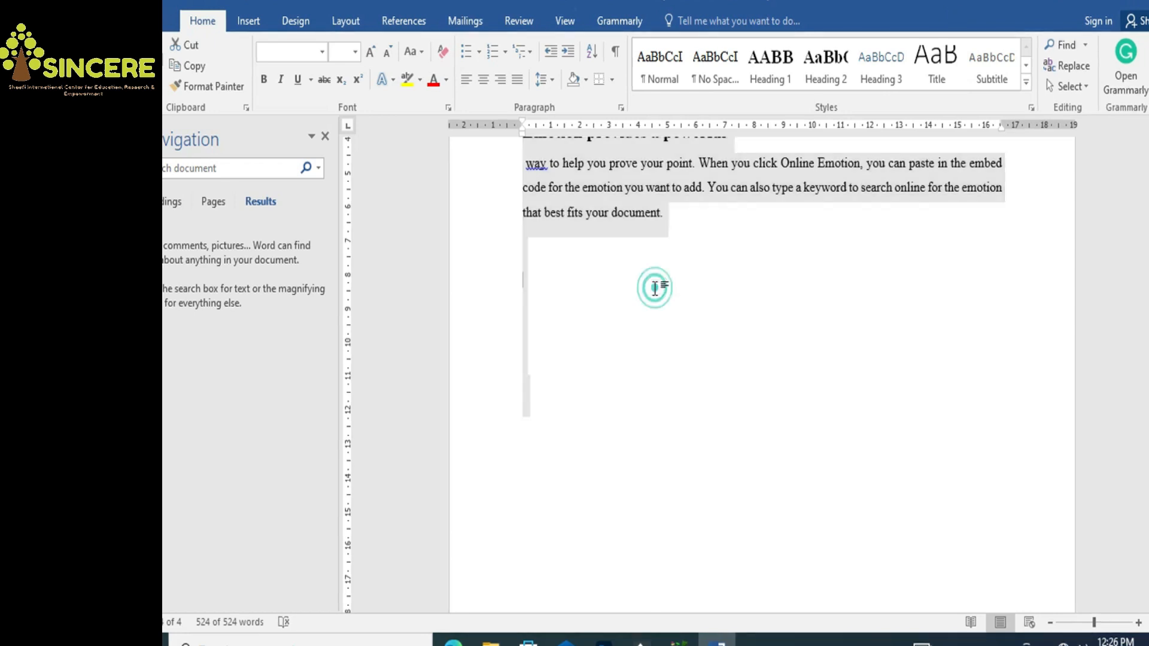
text(j)
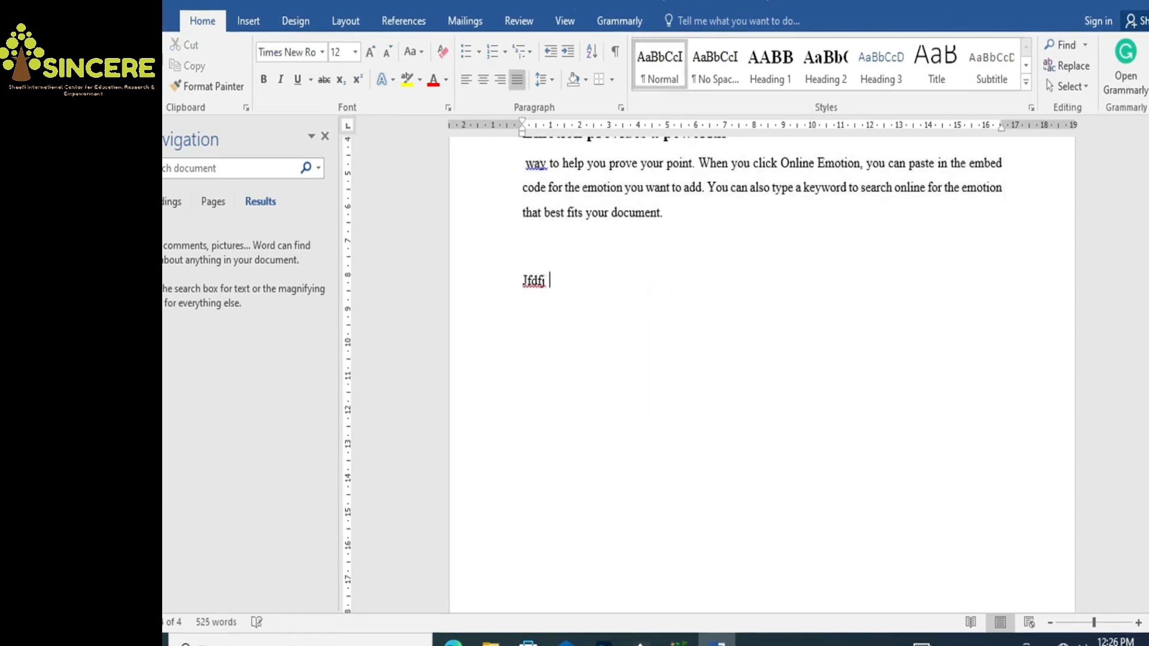
text(fdfj fdksjfds way)
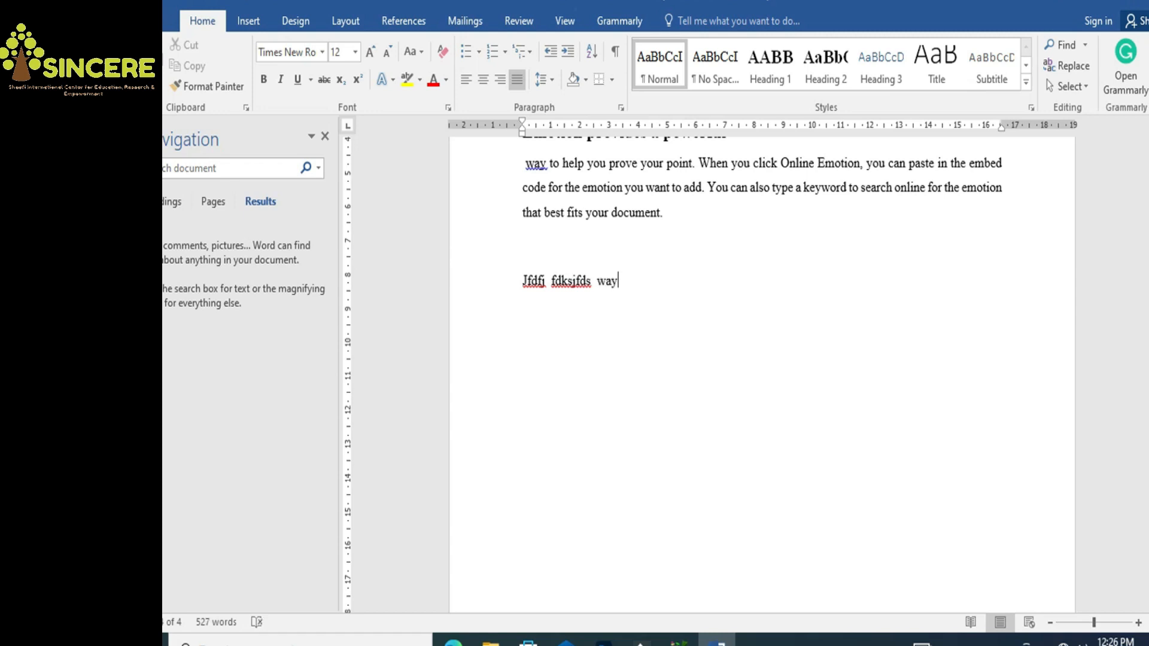
key(BackSpace)
key(BackSpace)
text(ay)
key(BackSpace)
key(BackSpace)
key(BackSpace)
text(ya)
key(BackSpace)
key(BackSpace)
key(BackSpace)
text(ya)
right_click(611, 278)
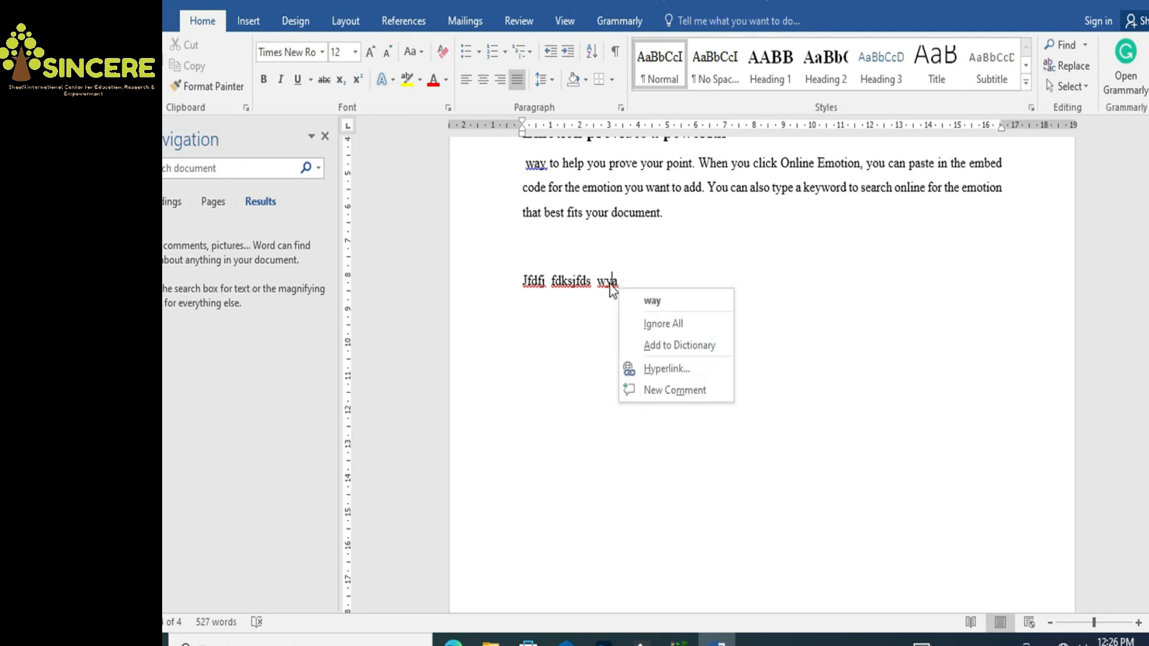
click(651, 301)
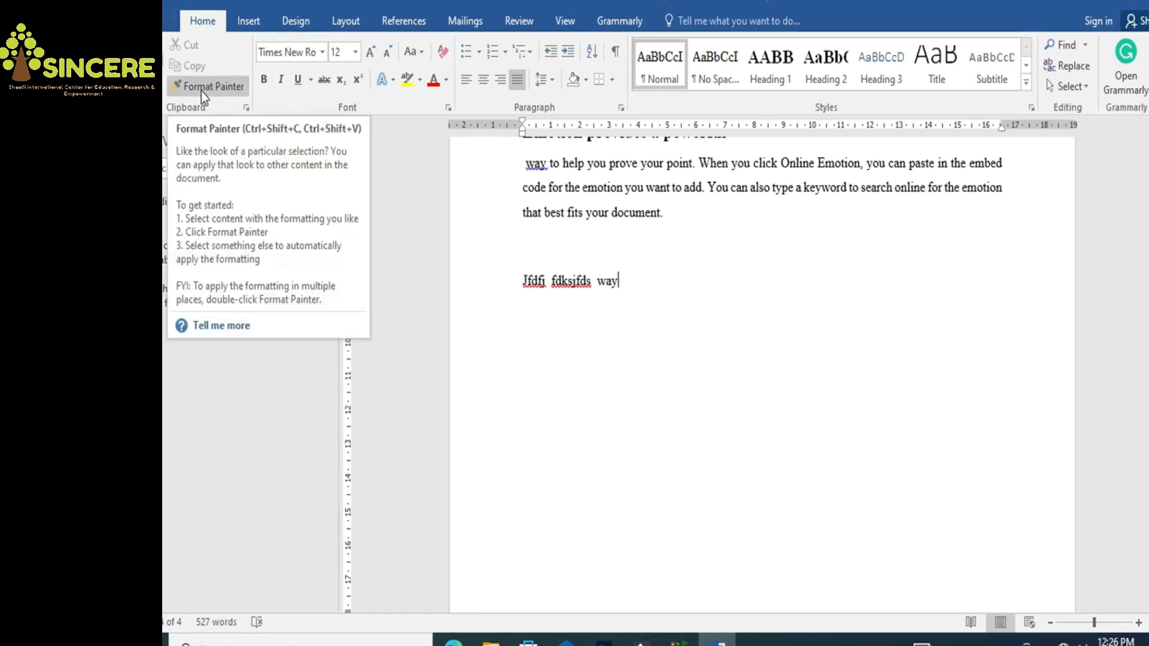
Indent the first line of the 'To make your document' paragraph, keeping it on its own line
click(692, 314)
scroll(760, 383, up, 15)
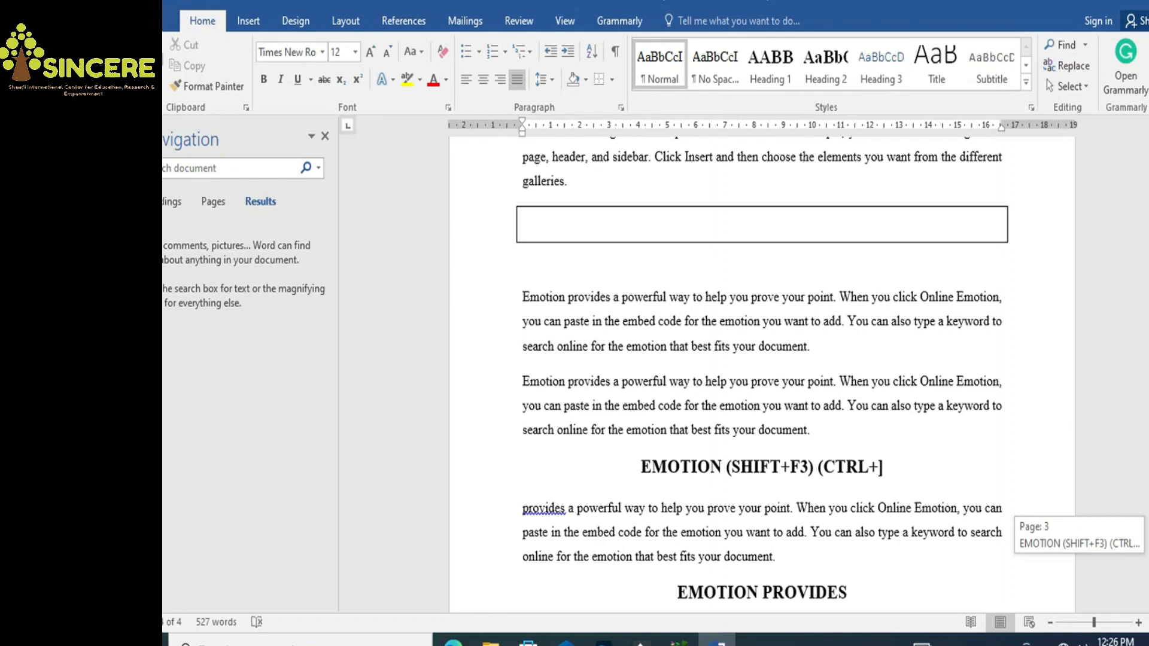
scroll(763, 359, up, 1)
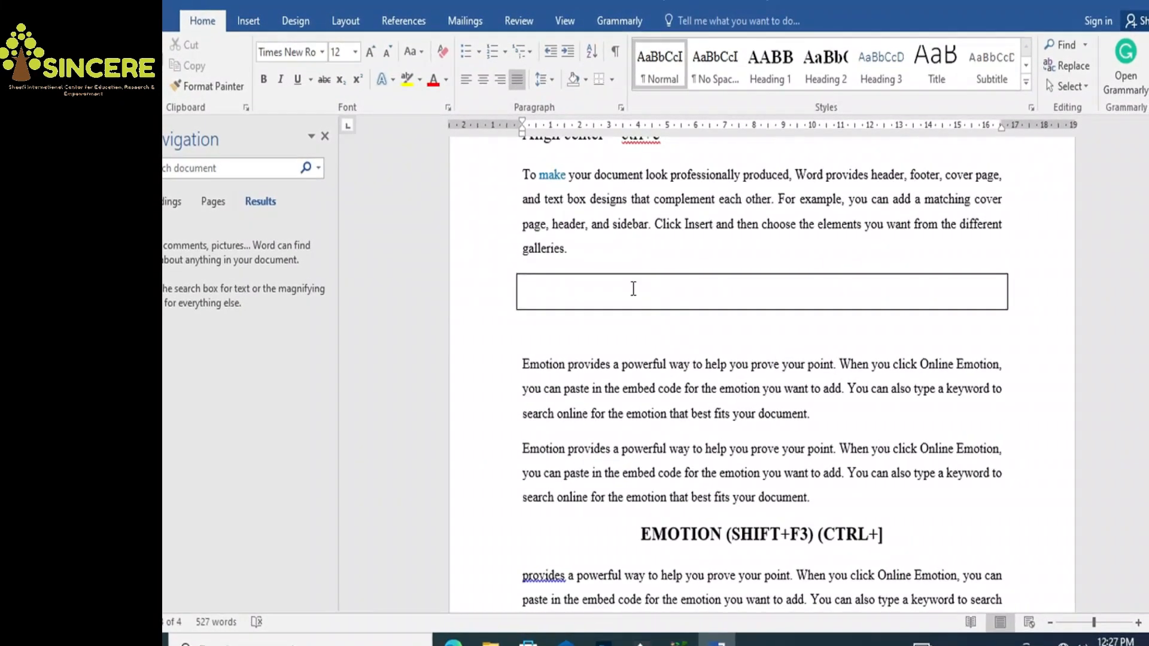
click(524, 174)
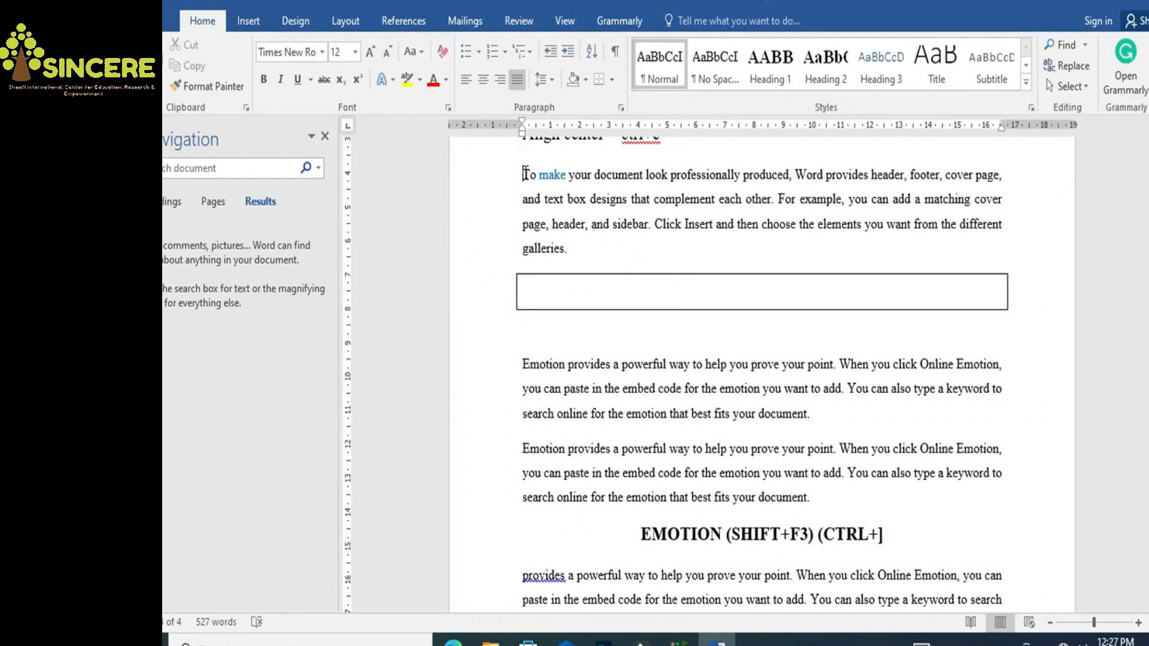
key(Tab)
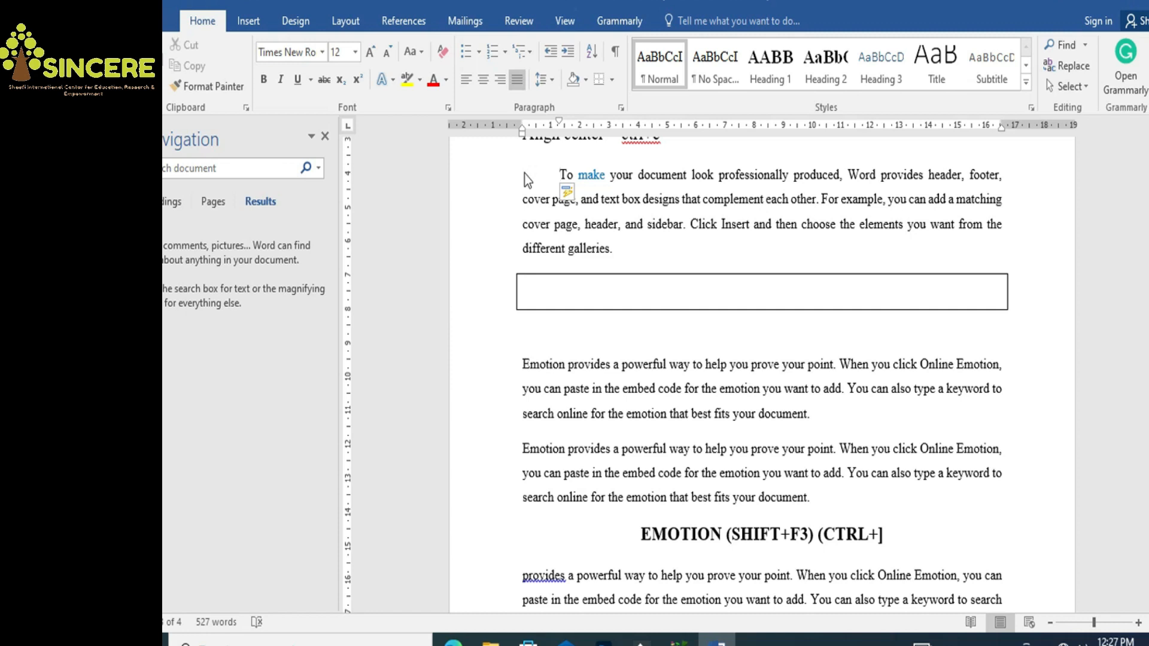
key(BackSpace)
key(BackSpace)
key(BackSpace)
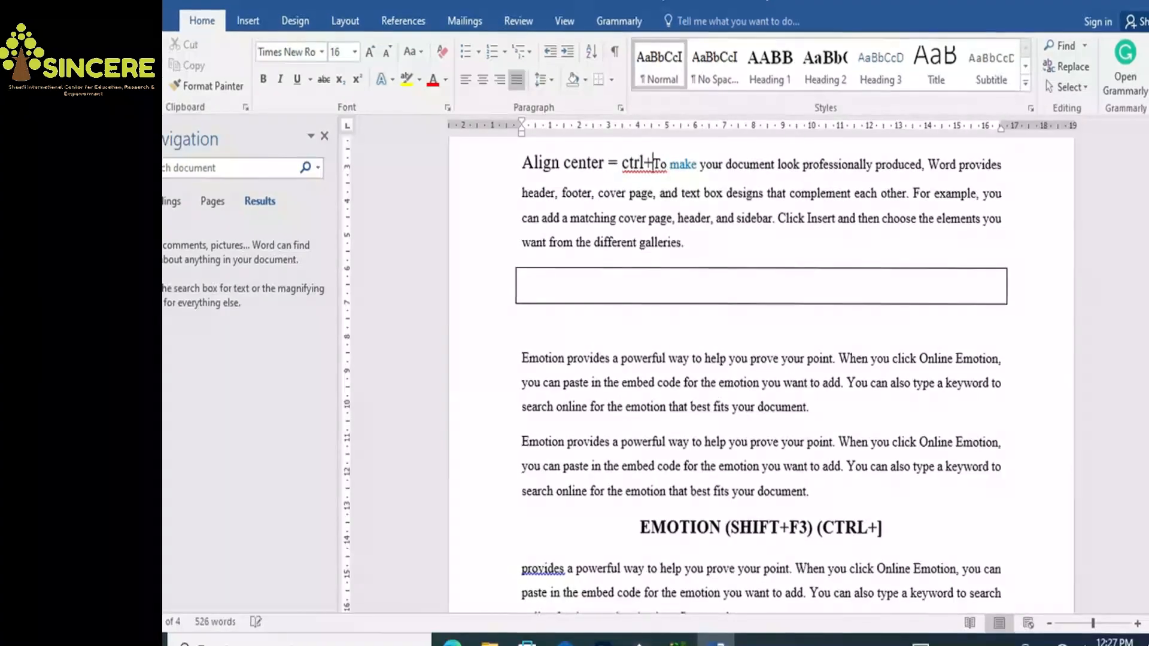
text(e)
key(Return)
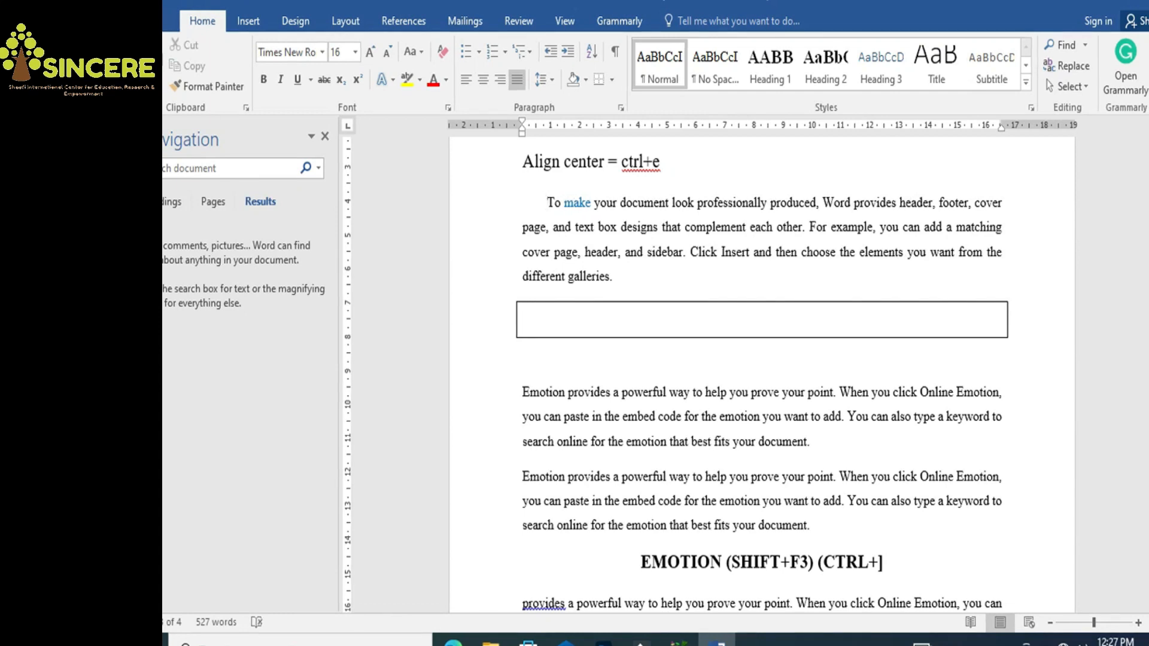
Pick up the 'To make' paragraph's formatting with Format Painter
click(520, 393)
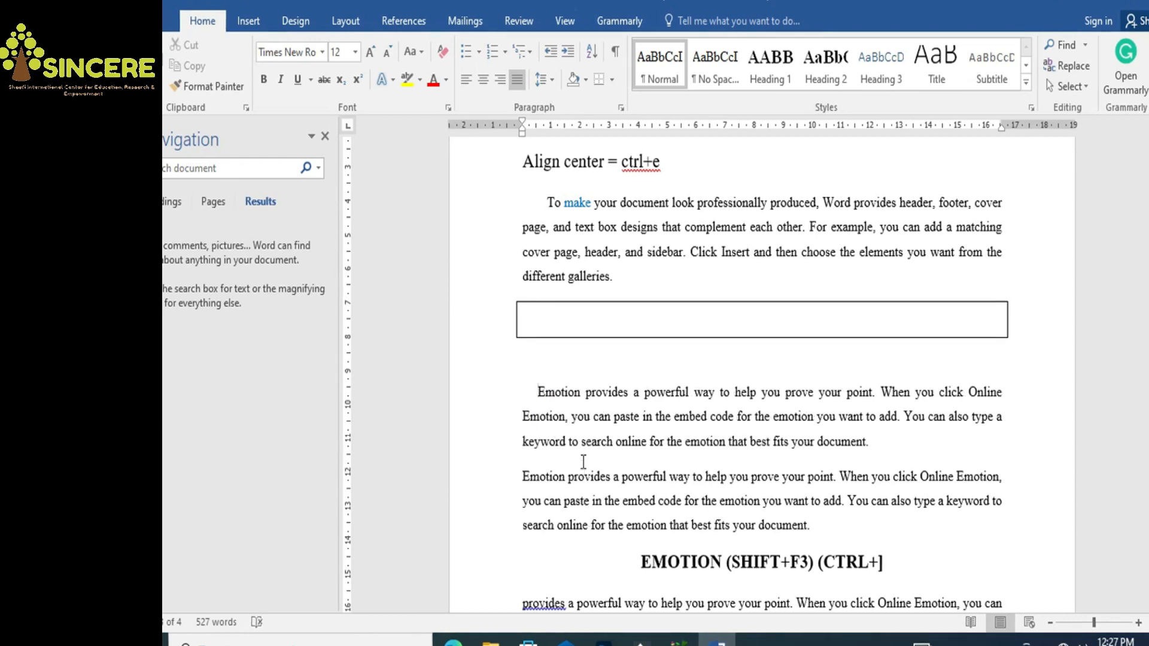
click(549, 204)
click(203, 85)
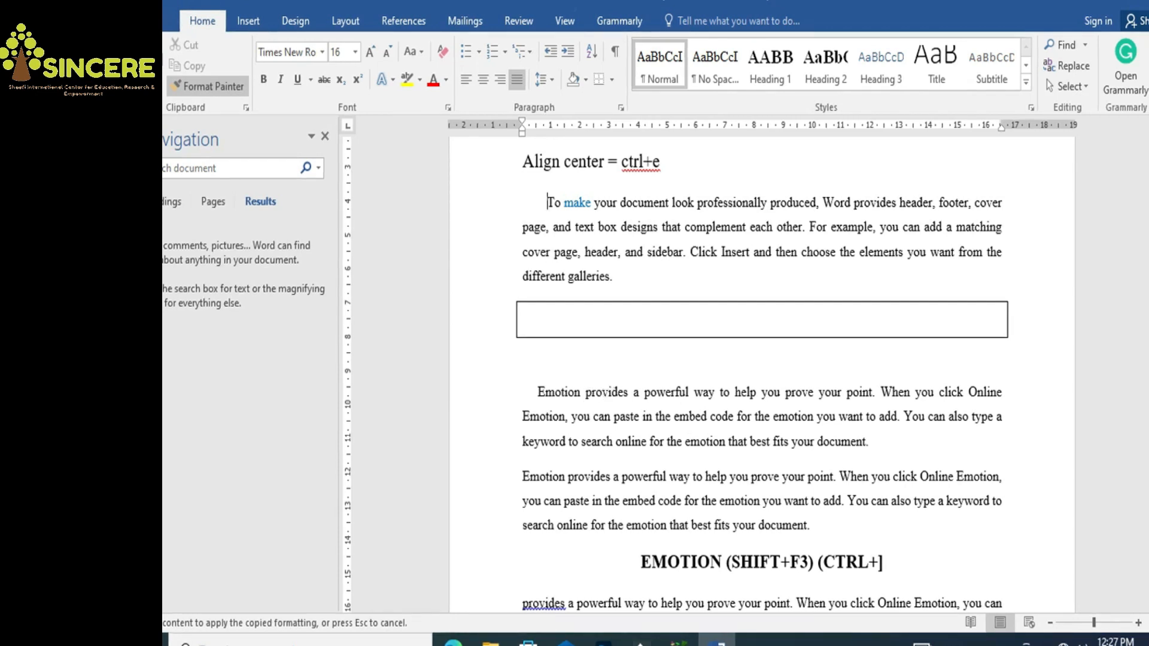
Paint the copied formatting onto the second Emotion paragraph
click(593, 477)
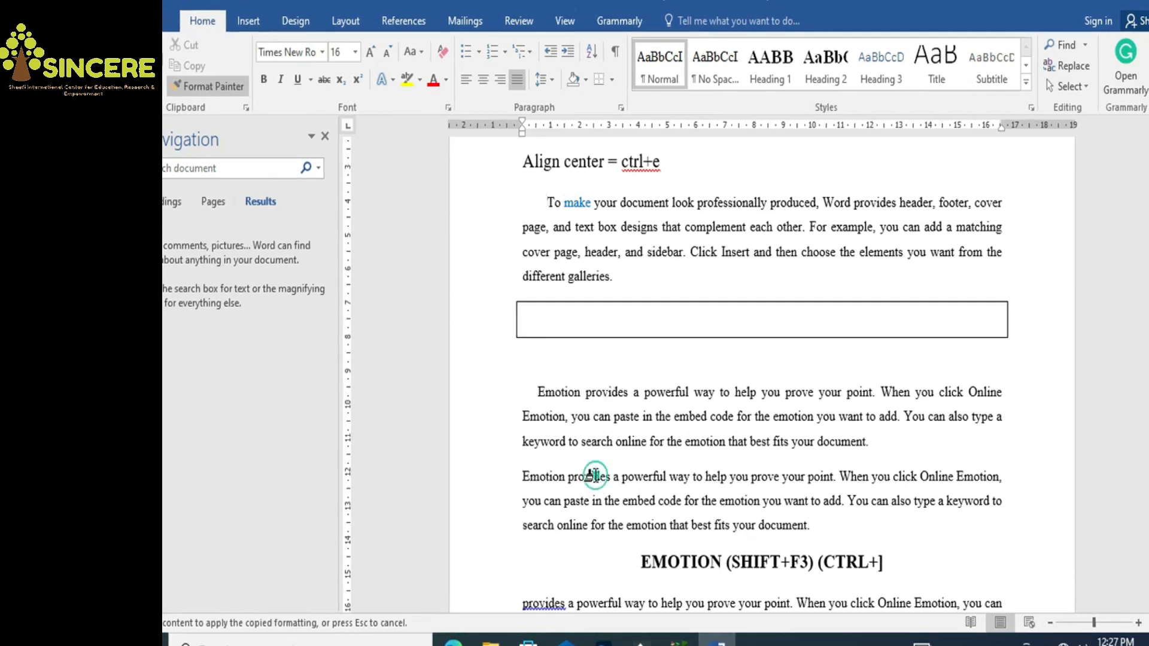
click(524, 477)
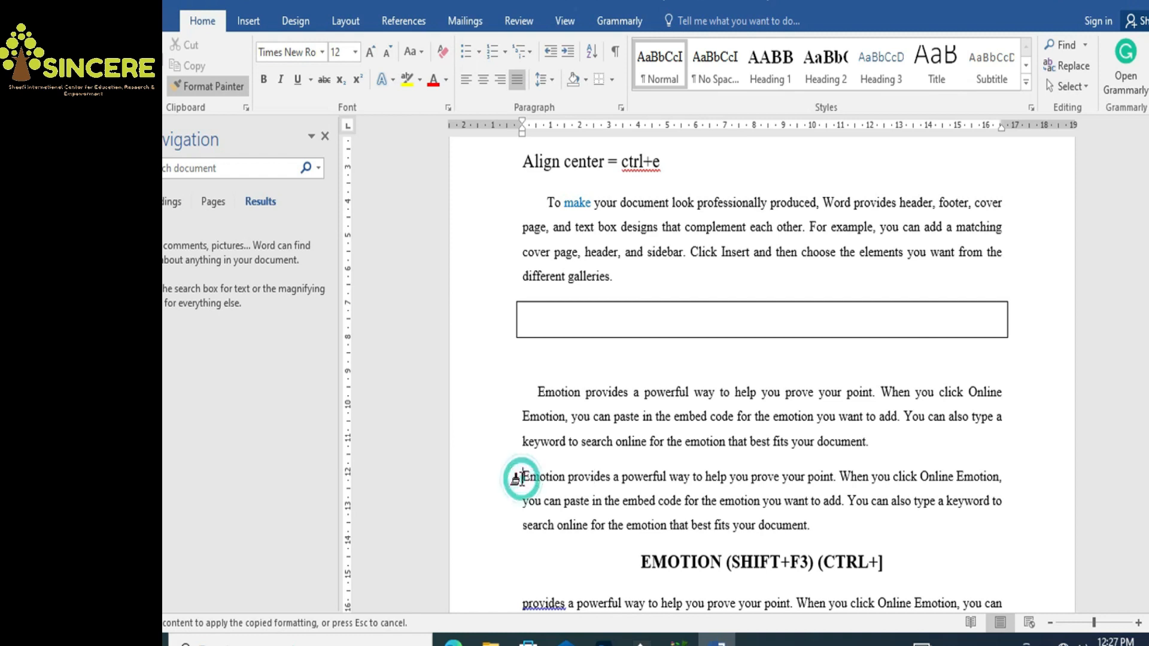
drag(524, 477, 846, 542)
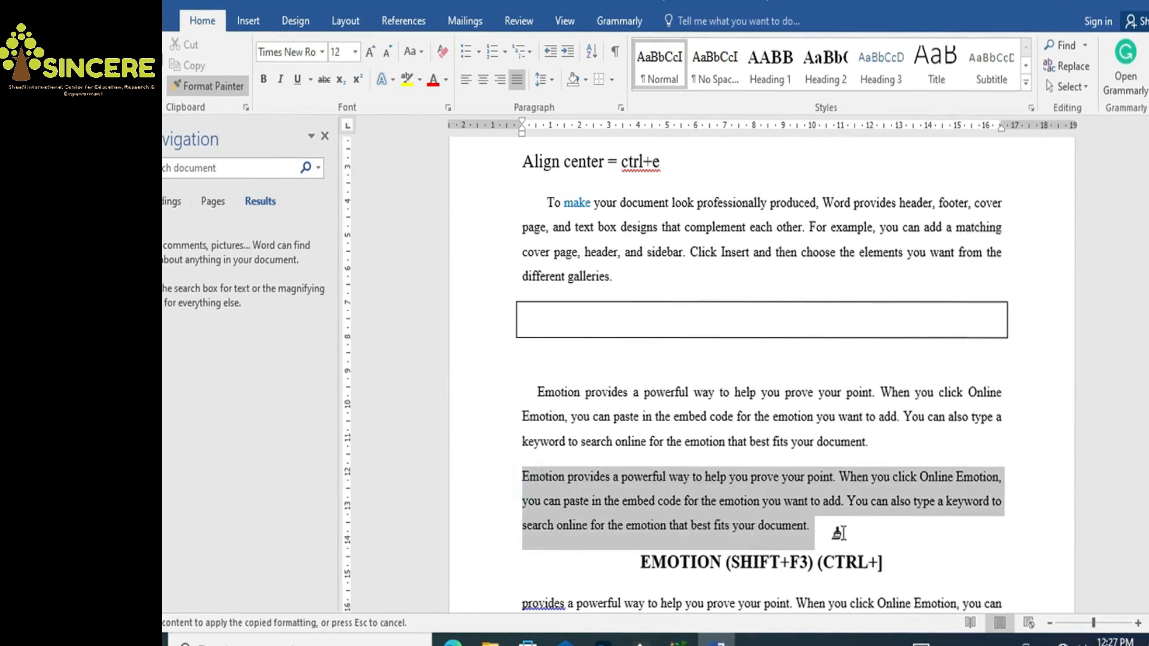
drag(544, 204, 657, 296)
click(569, 252)
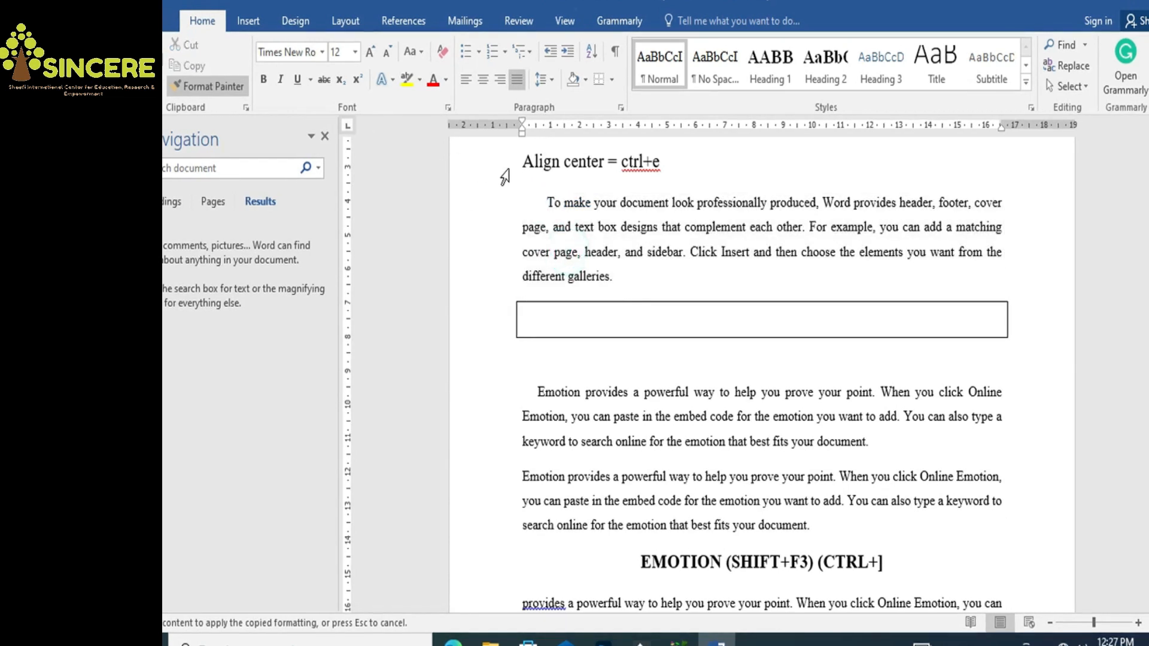
key(Escape)
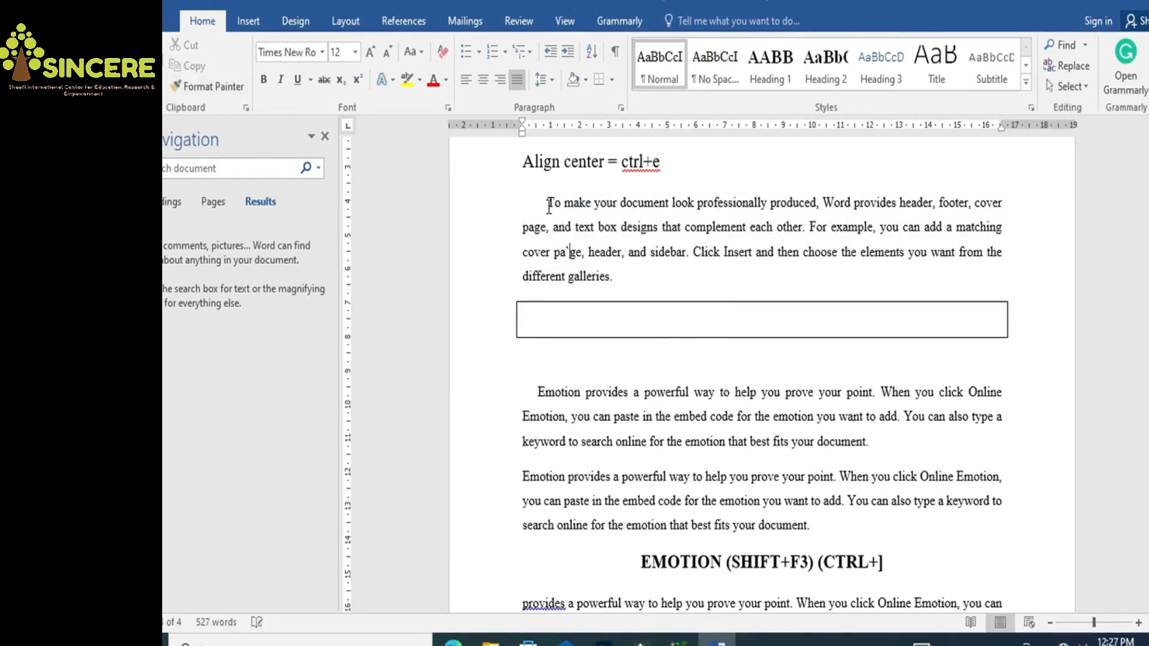
Copy the 'To make' paragraph's formatting again and paint it across the second Emotion paragraph
click(547, 201)
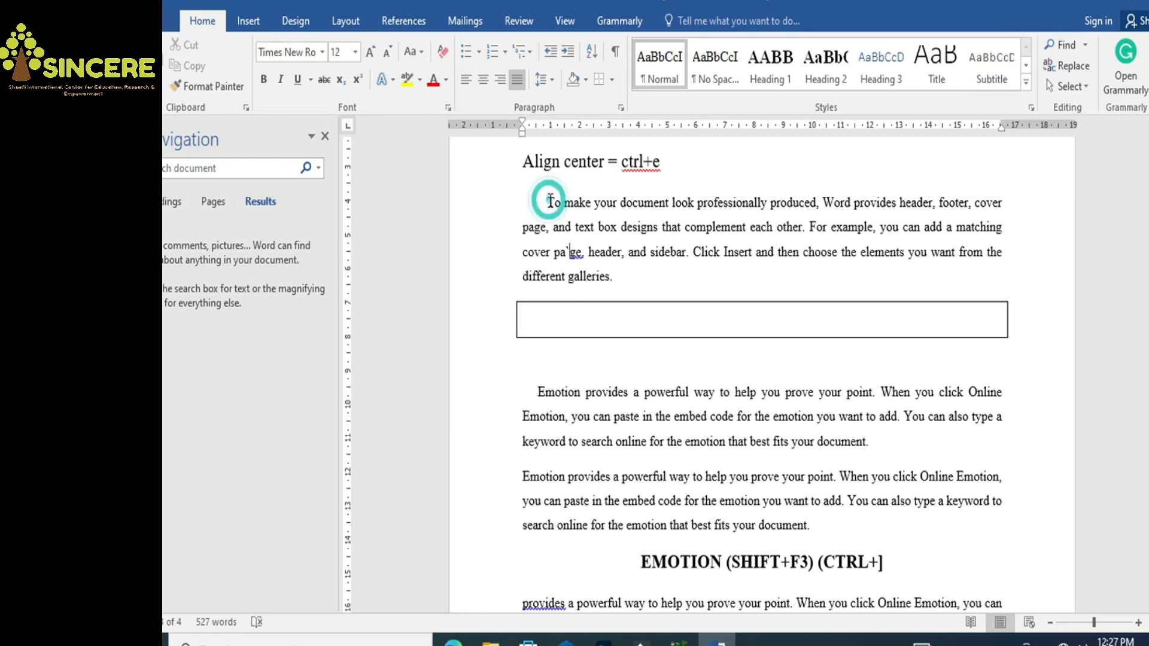
drag(583, 227, 628, 281)
click(218, 96)
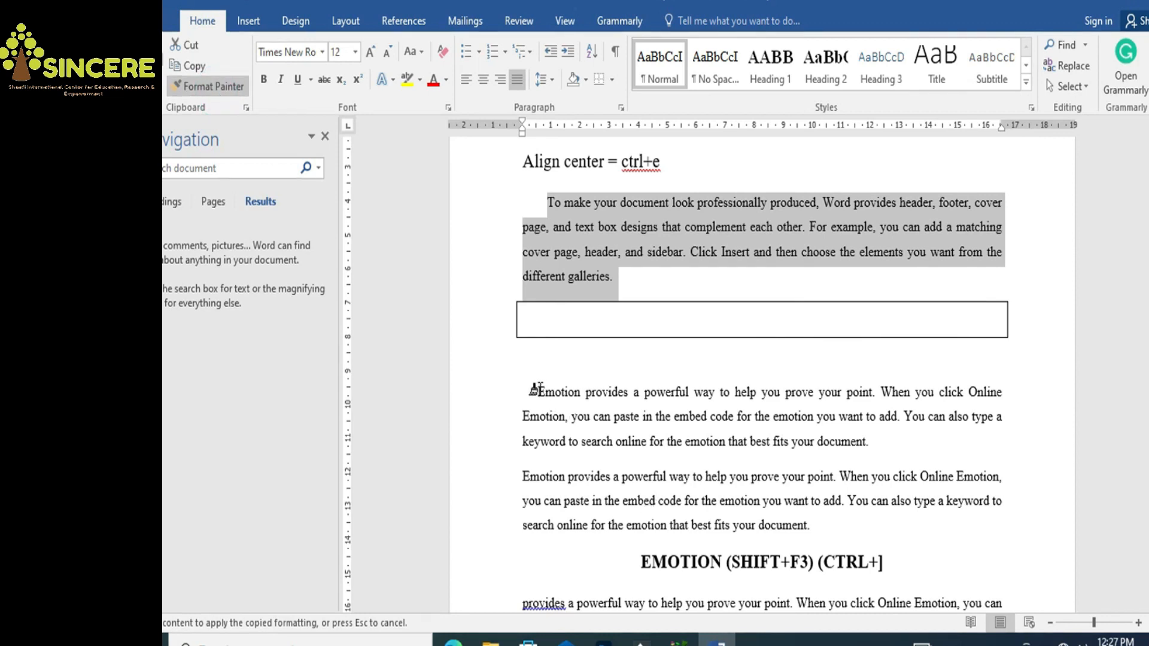
drag(524, 477, 614, 525)
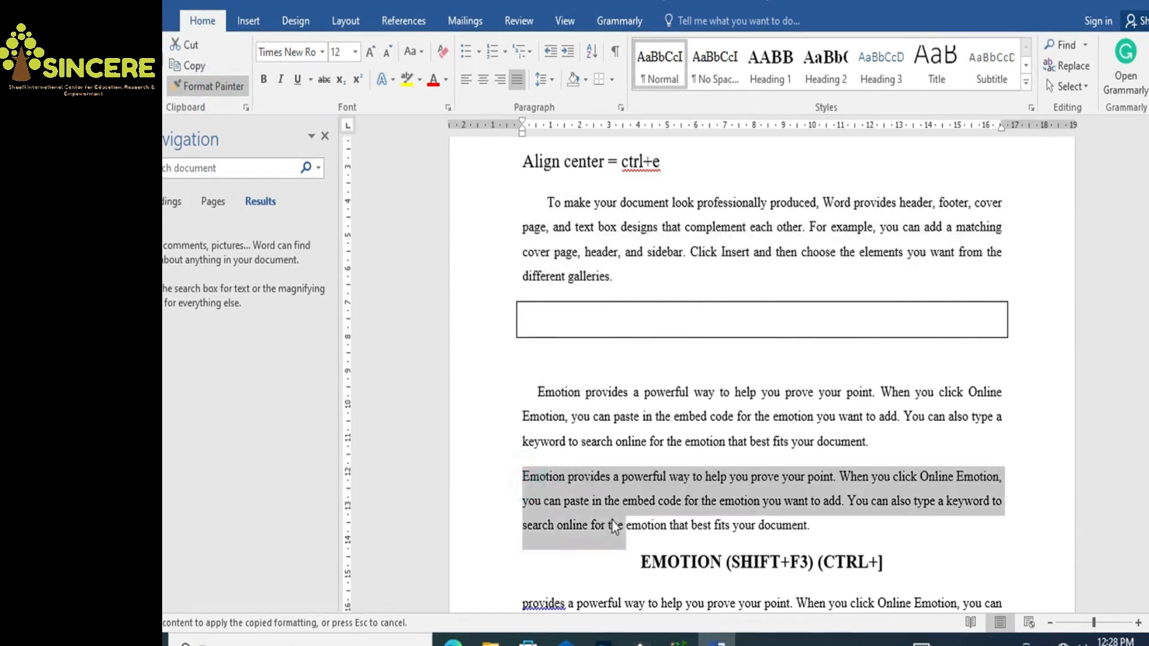
click(525, 477)
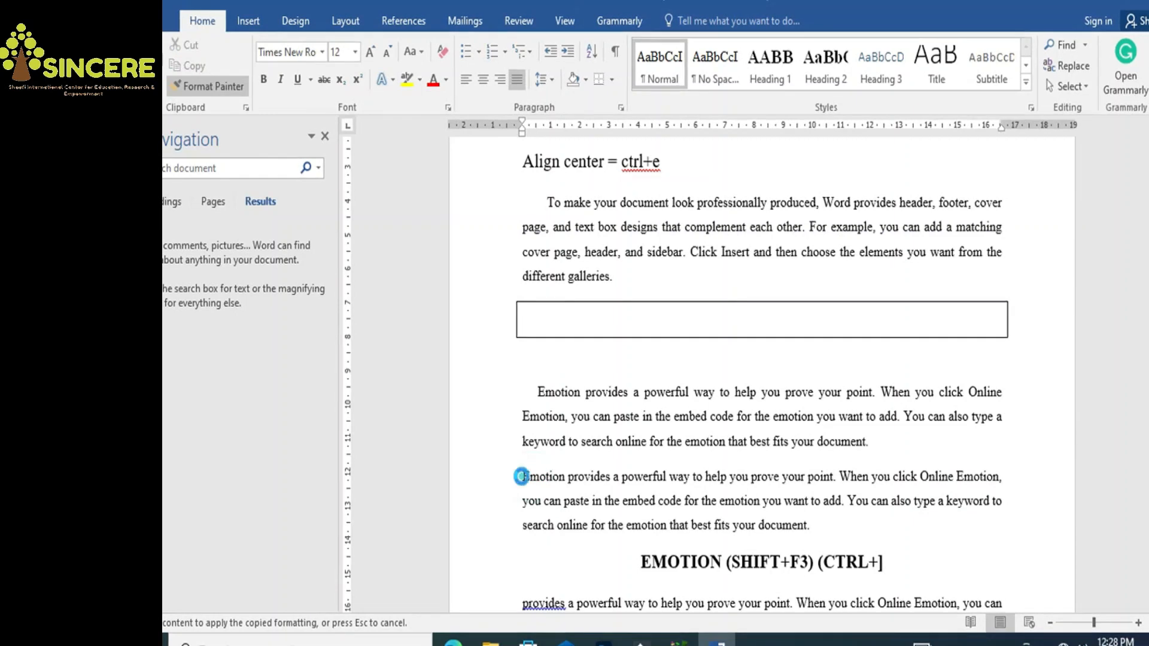
triple_click(524, 477)
double_click(523, 478)
click(524, 479)
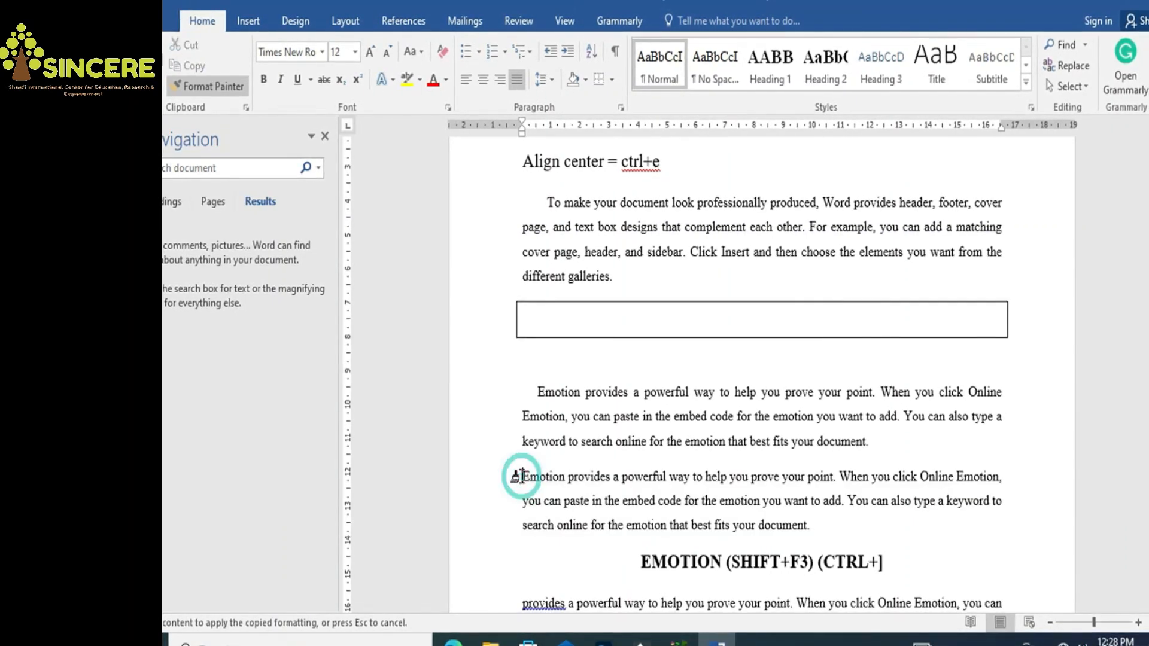
mouse_move(835, 525)
mouse_down()
mouse_move(758, 526)
mouse_move(525, 477)
mouse_up()
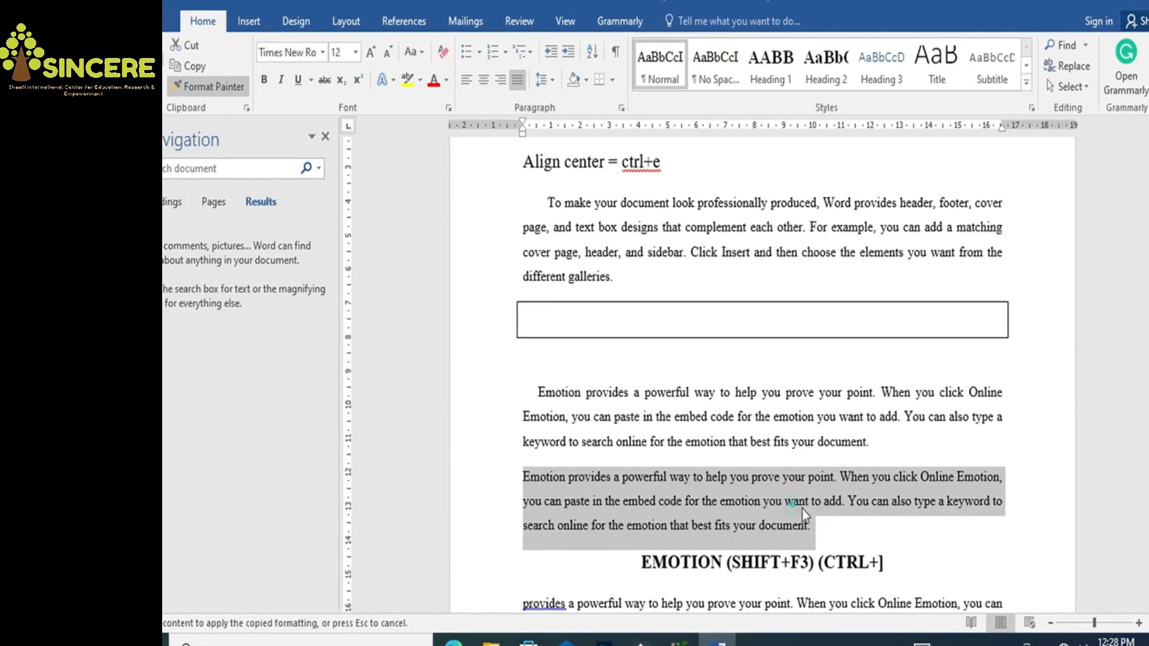
click(569, 349)
Give the 'To make' paragraph double line spacing
click(585, 204)
click(587, 210)
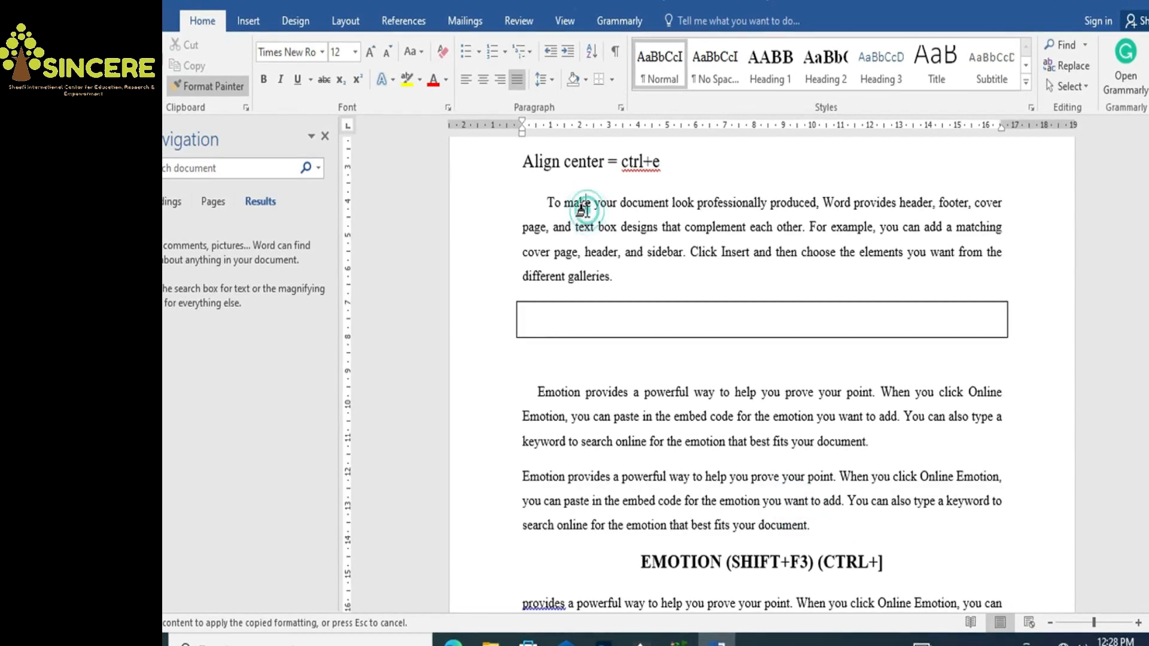
key(Escape)
drag(546, 204, 613, 276)
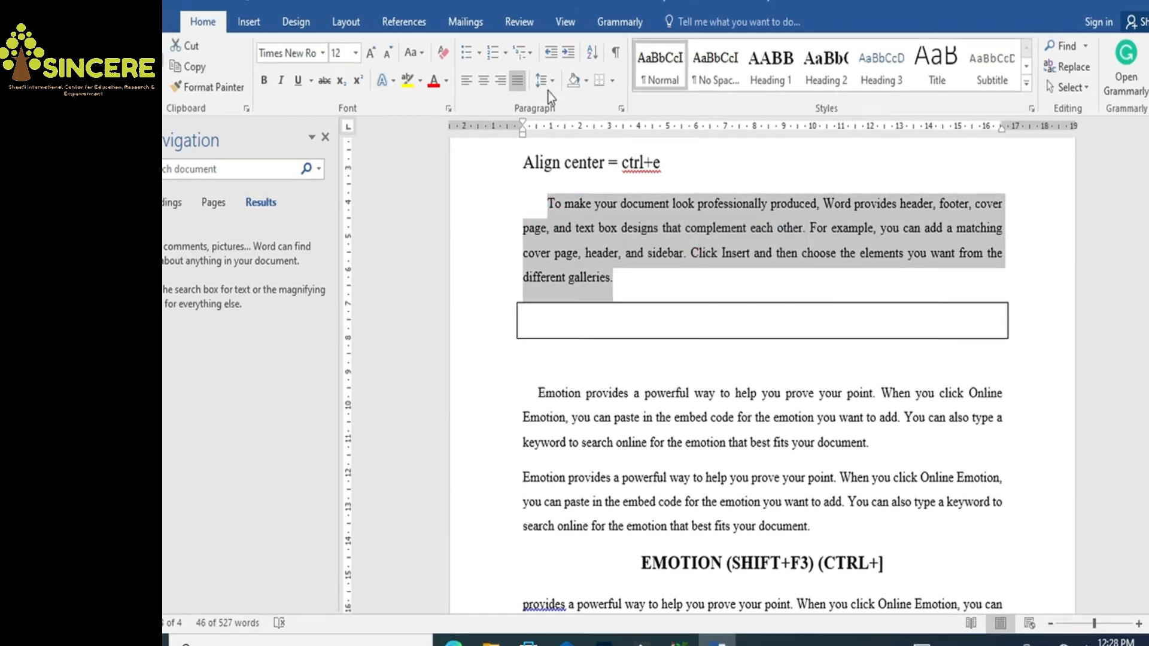
click(544, 81)
click(553, 177)
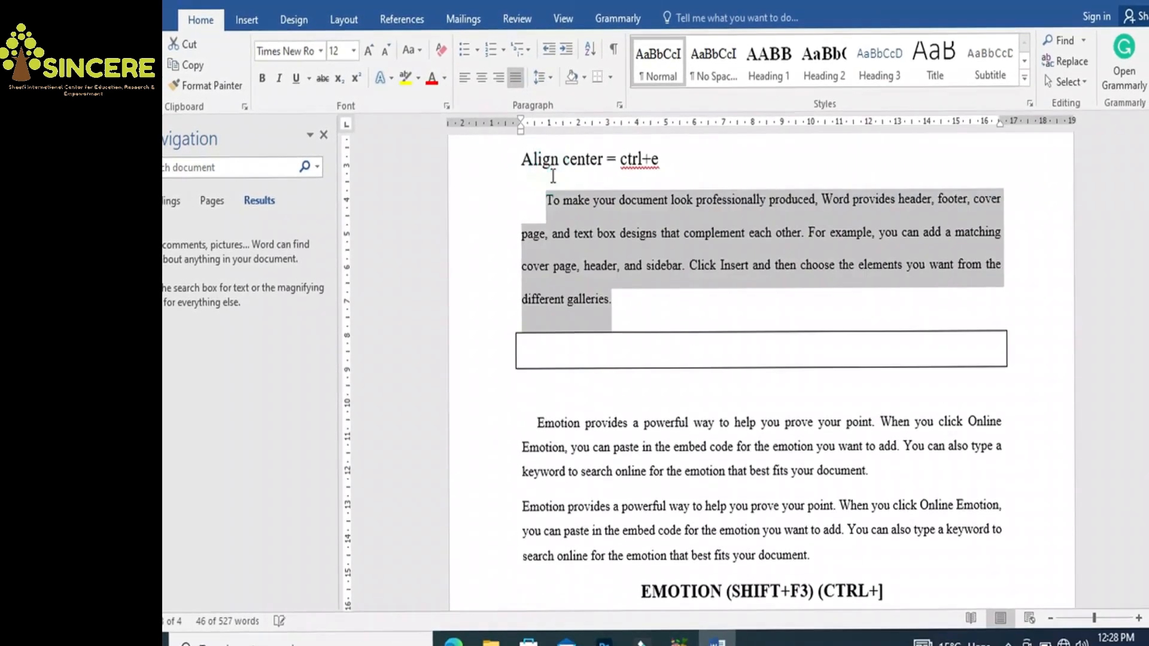
click(598, 267)
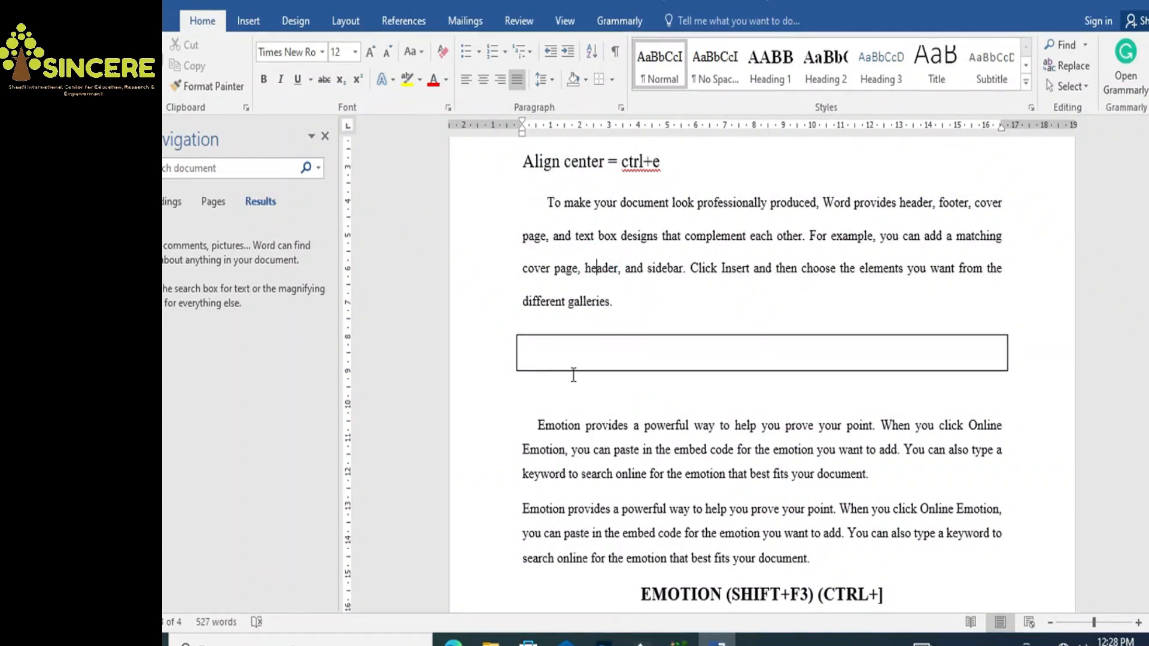
Copy the double-spaced formatting onto the first, second and third Emotion body paragraphs
drag(547, 202, 616, 301)
click(227, 86)
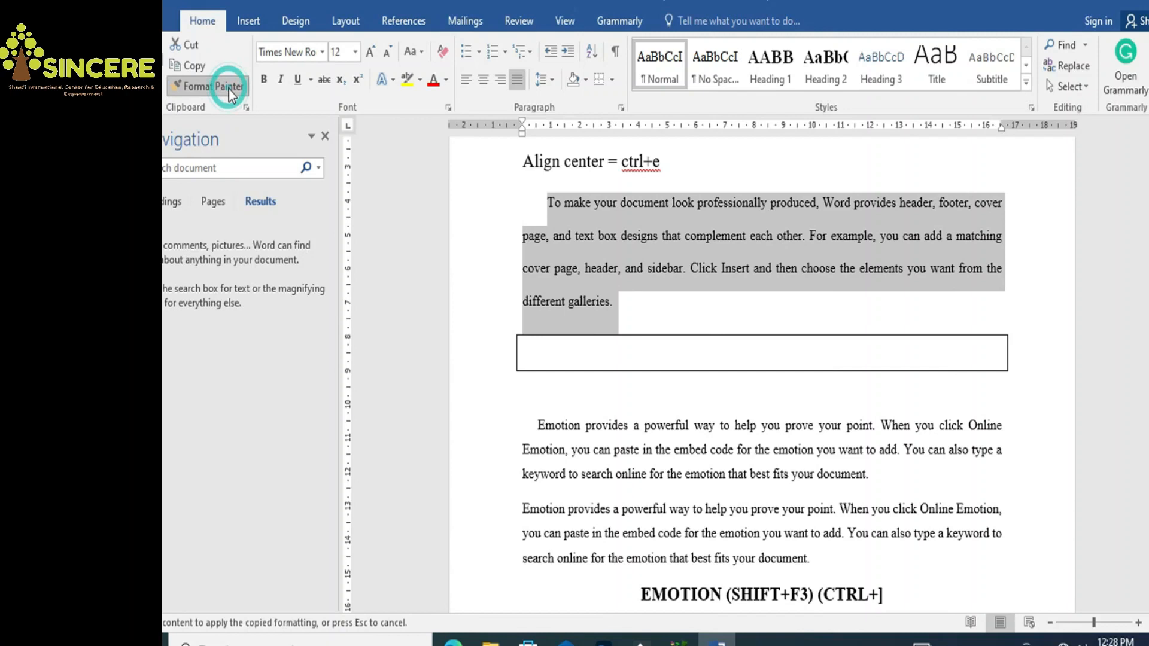
click(578, 448)
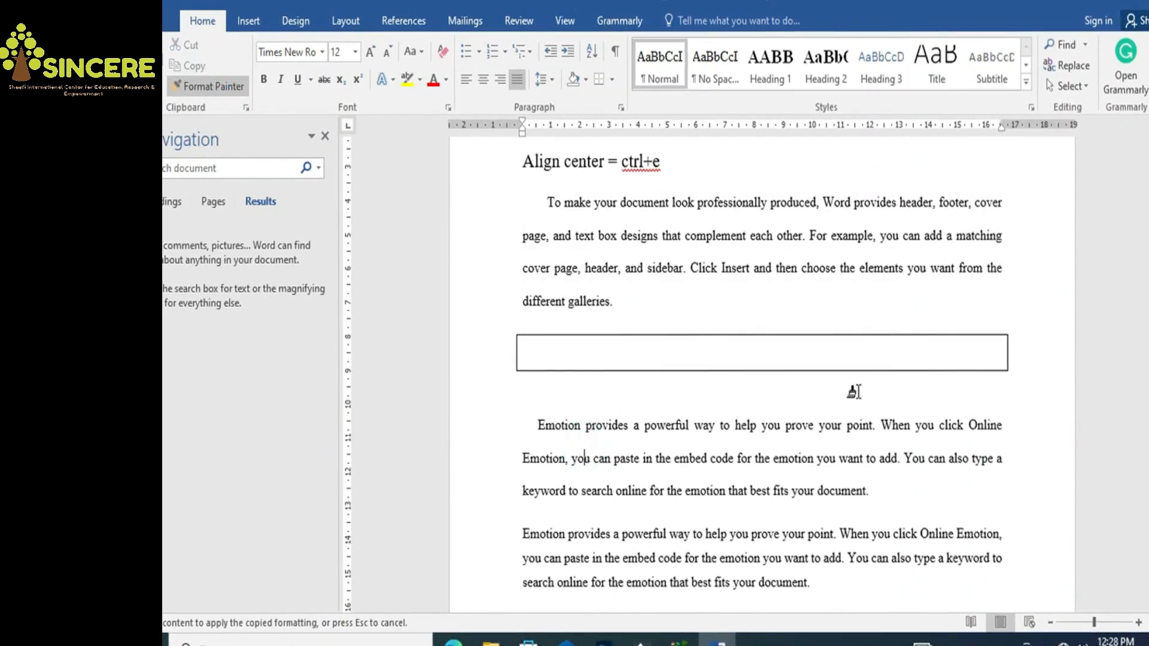
scroll(720, 336, down, 7)
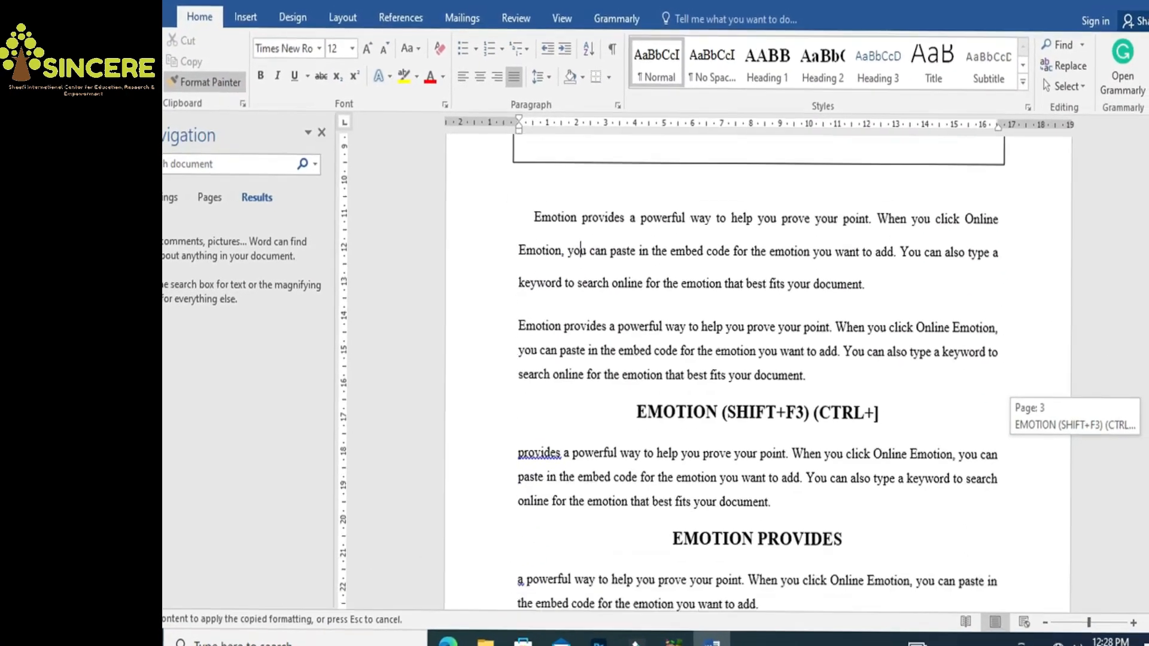
click(721, 333)
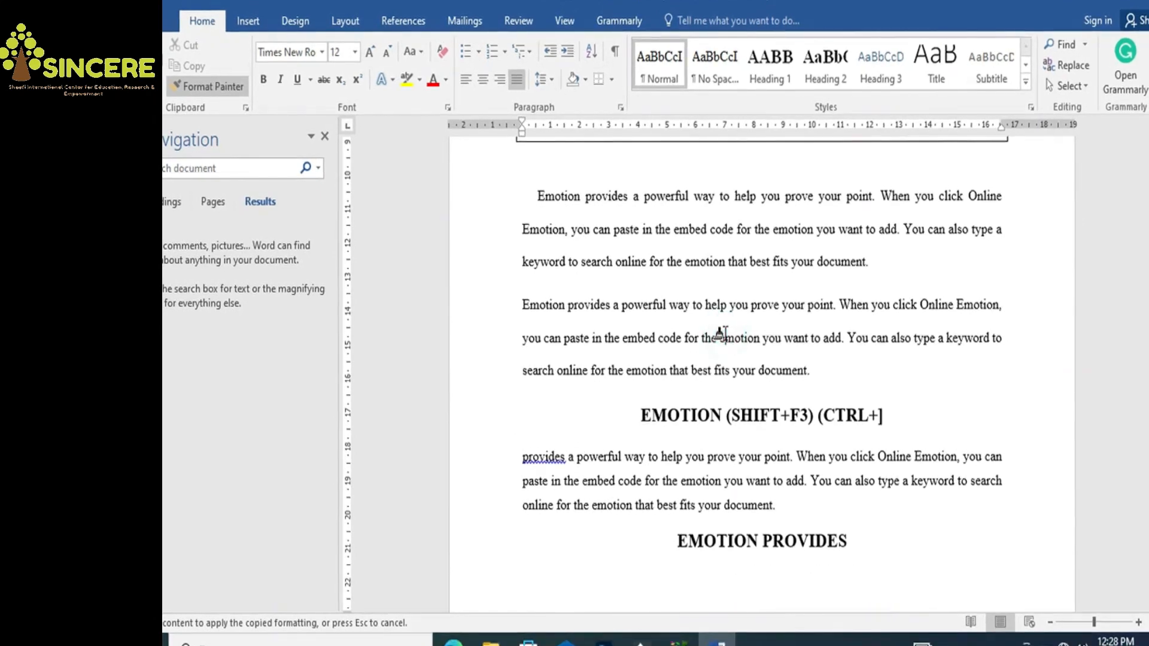
click(683, 452)
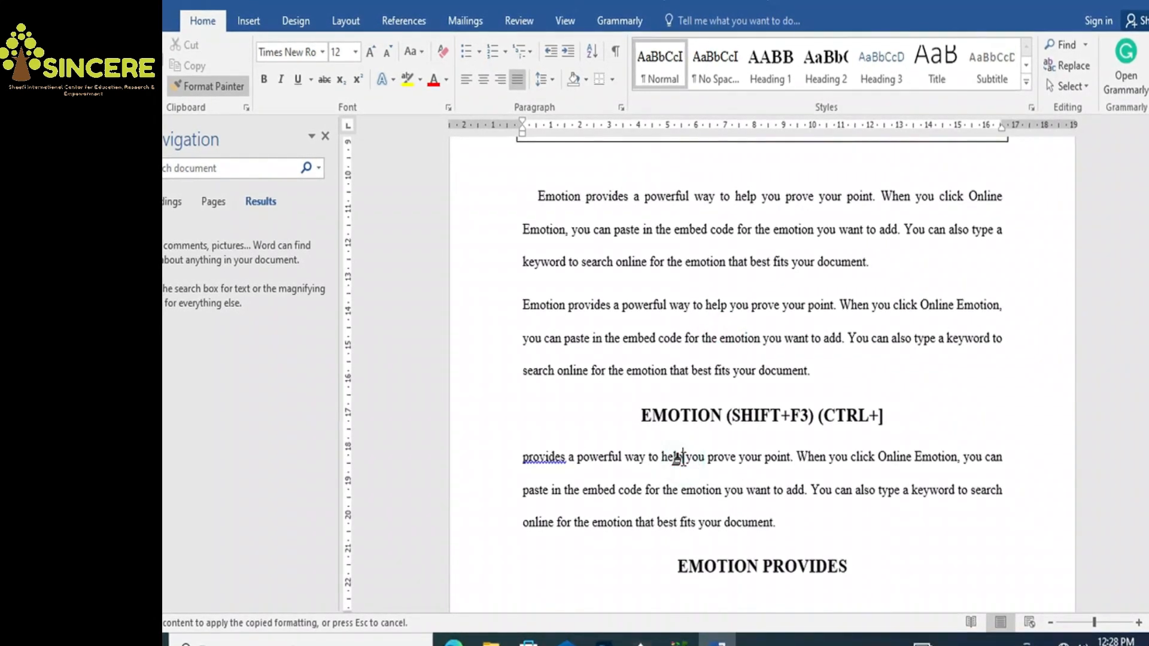
Apply the double spacing to the 'a powerful way' and 'way to help' paragraphs
scroll(763, 373, down, 11)
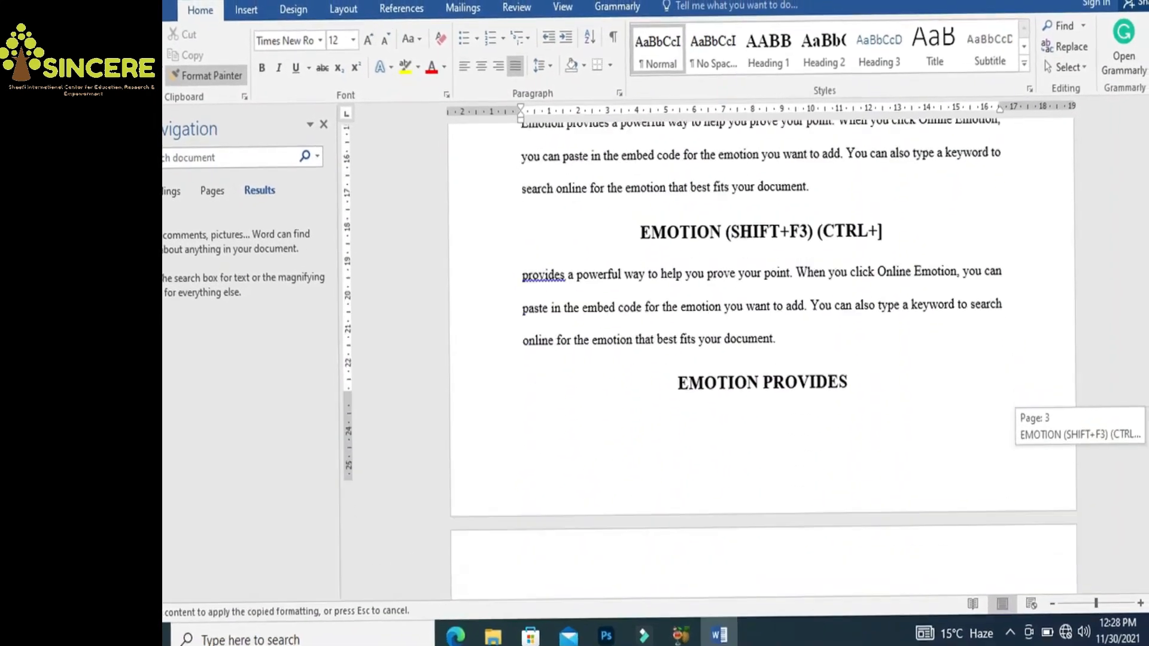
scroll(763, 374, down, 4)
scroll(762, 373, up, 1)
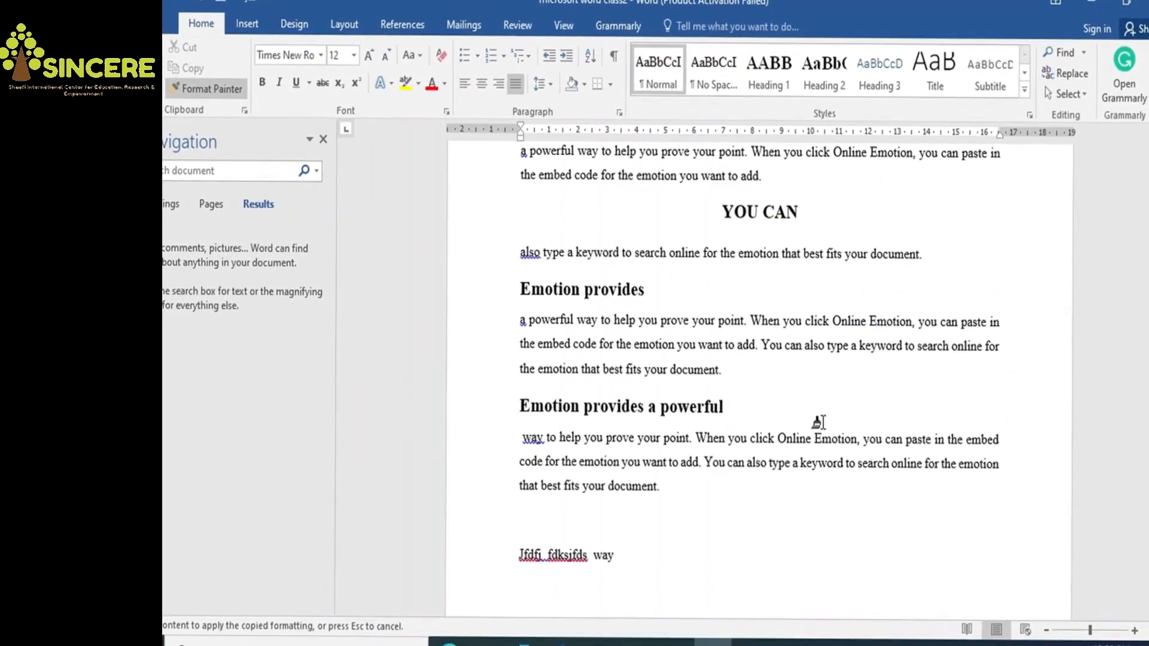
click(700, 333)
click(662, 454)
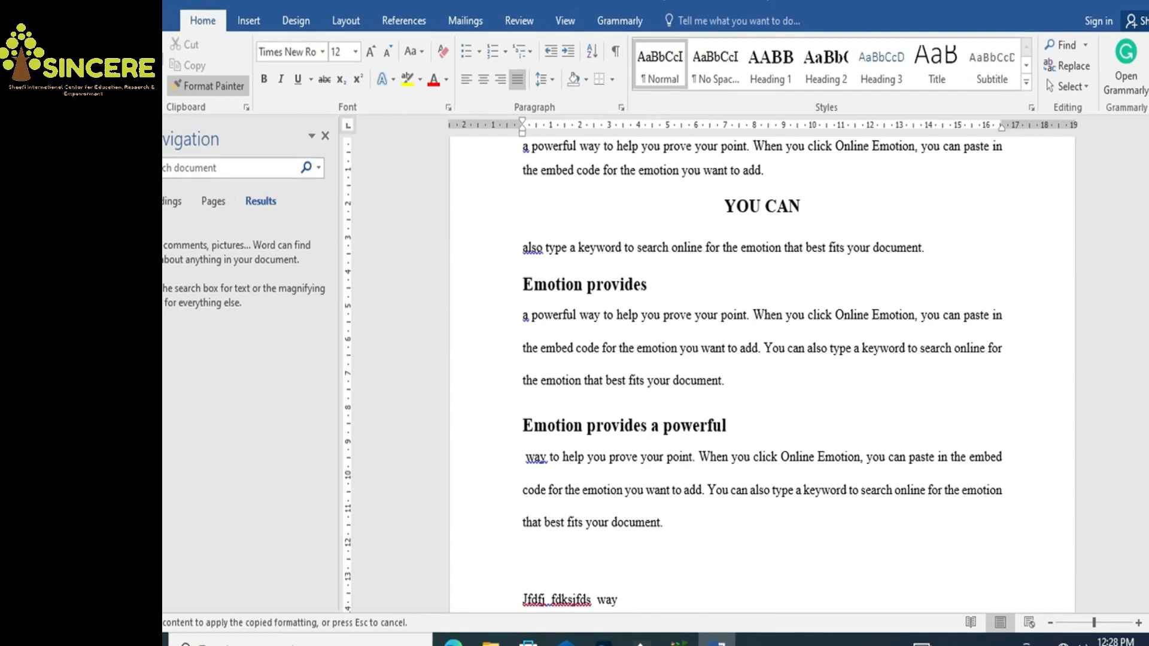
scroll(662, 452, down, 6)
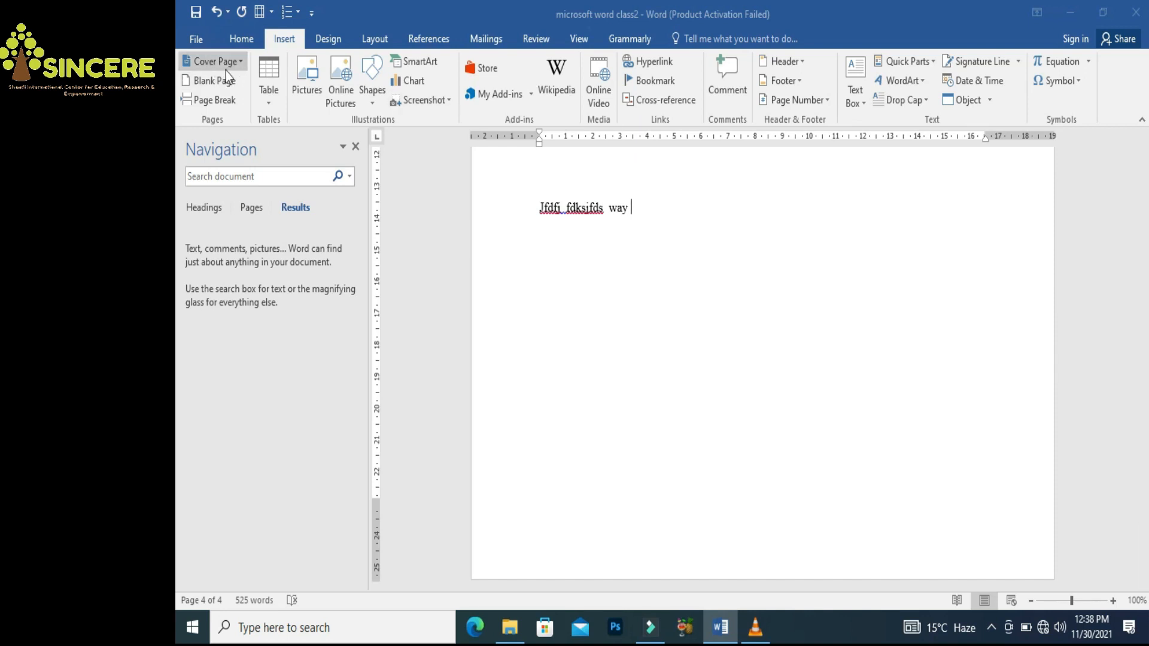
Insert a blank line above the FILE heading, then bring up the Cover Page gallery
click(243, 64)
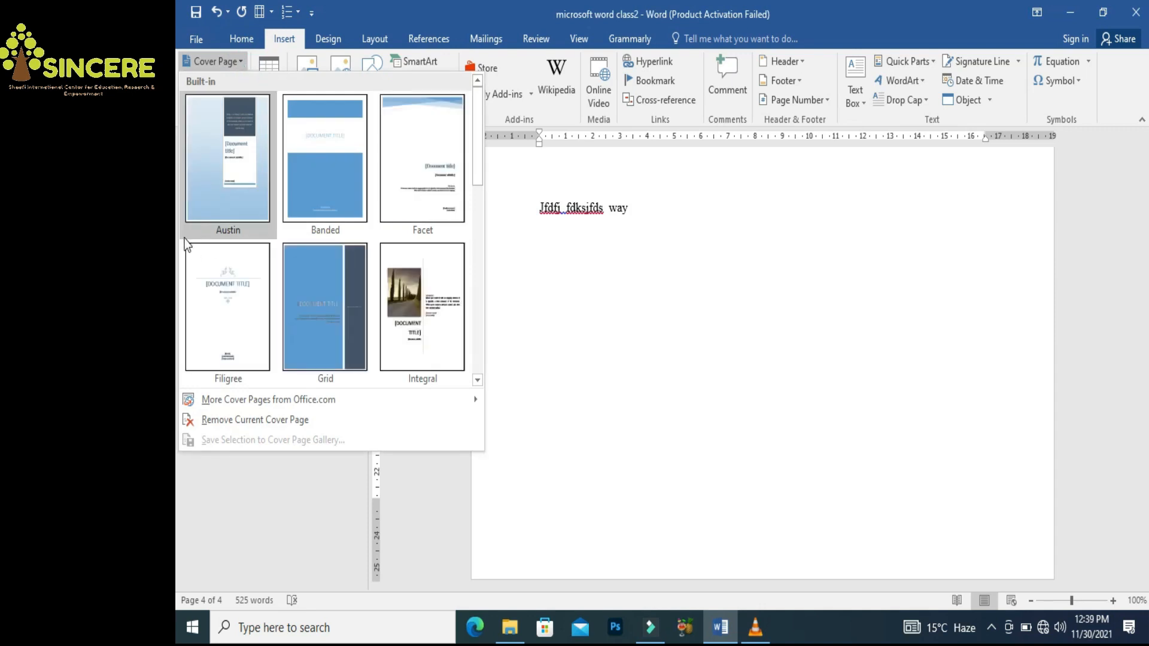
click(714, 359)
drag(1145, 561, 1145, 180)
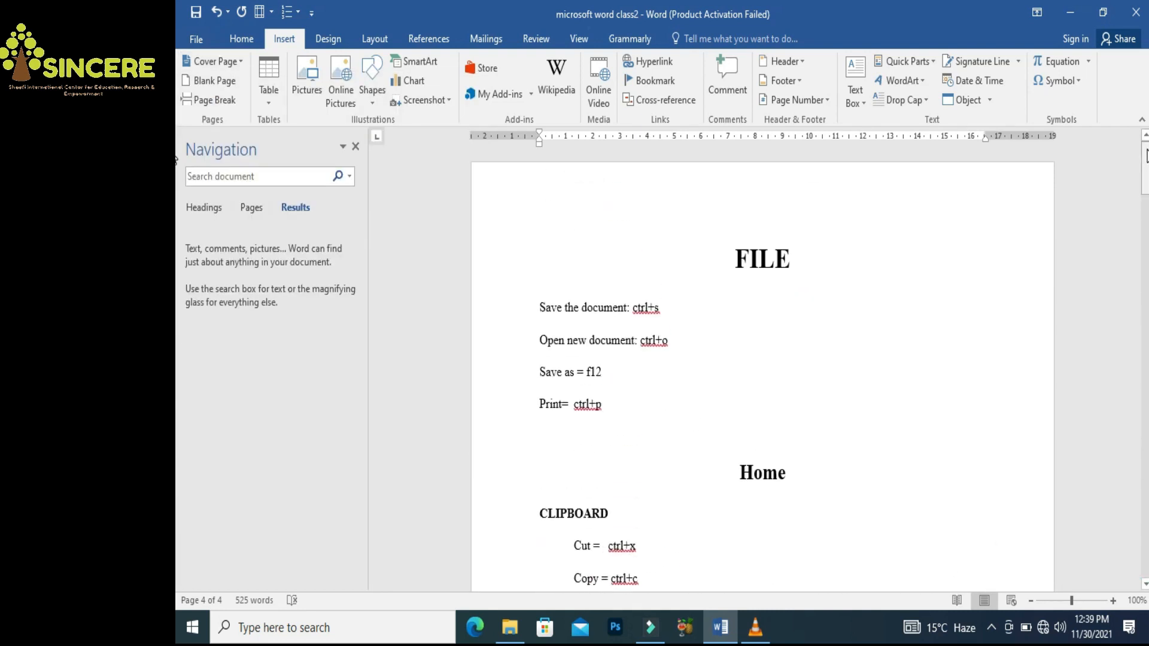
click(736, 257)
key(Return)
key(Up)
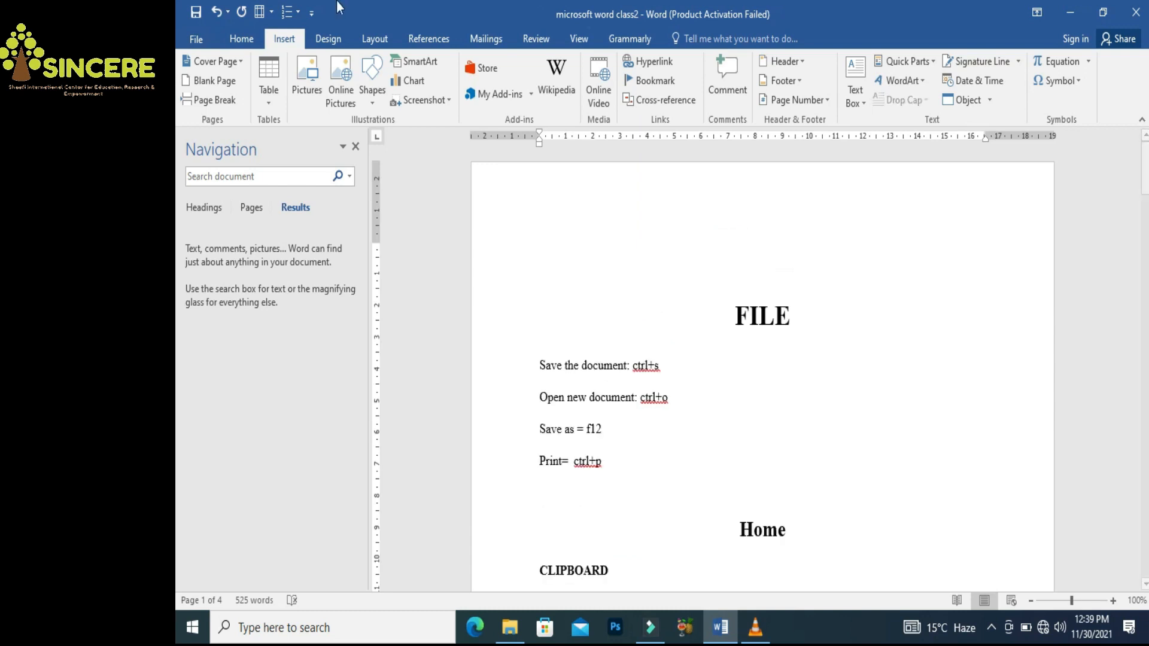
click(239, 63)
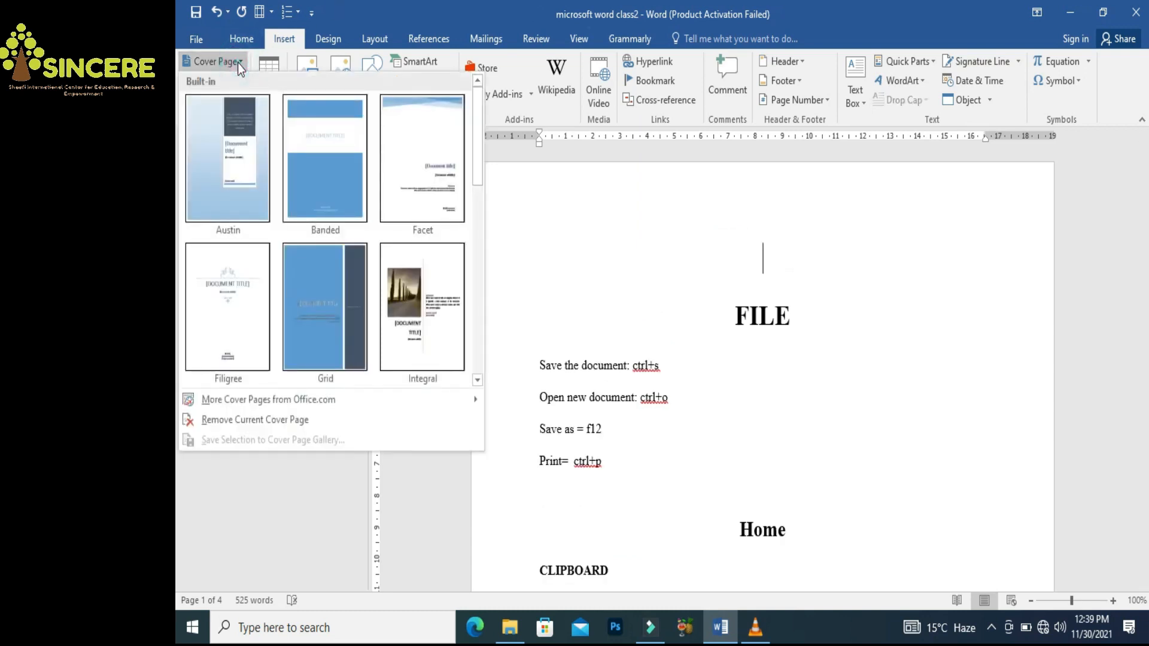
Insert the Austin cover page and fill the abstract with 'Xy z adhfdhf'
click(240, 140)
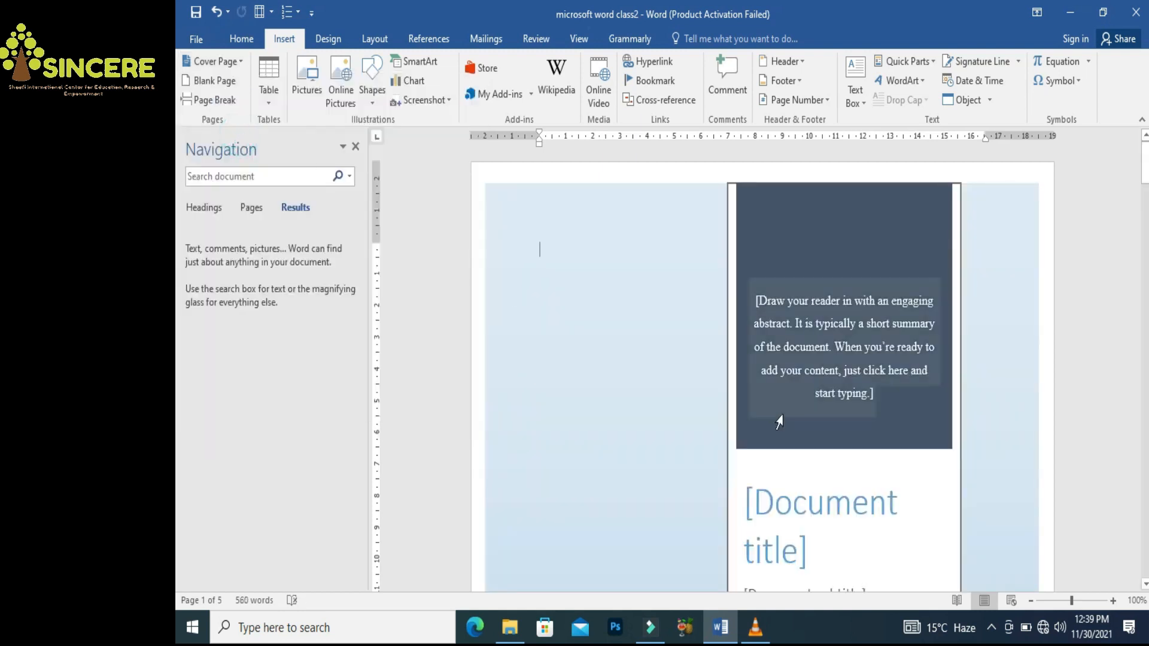
mouse_move(1145, 176)
mouse_down()
mouse_move(1146, 230)
mouse_move(1145, 161)
mouse_up()
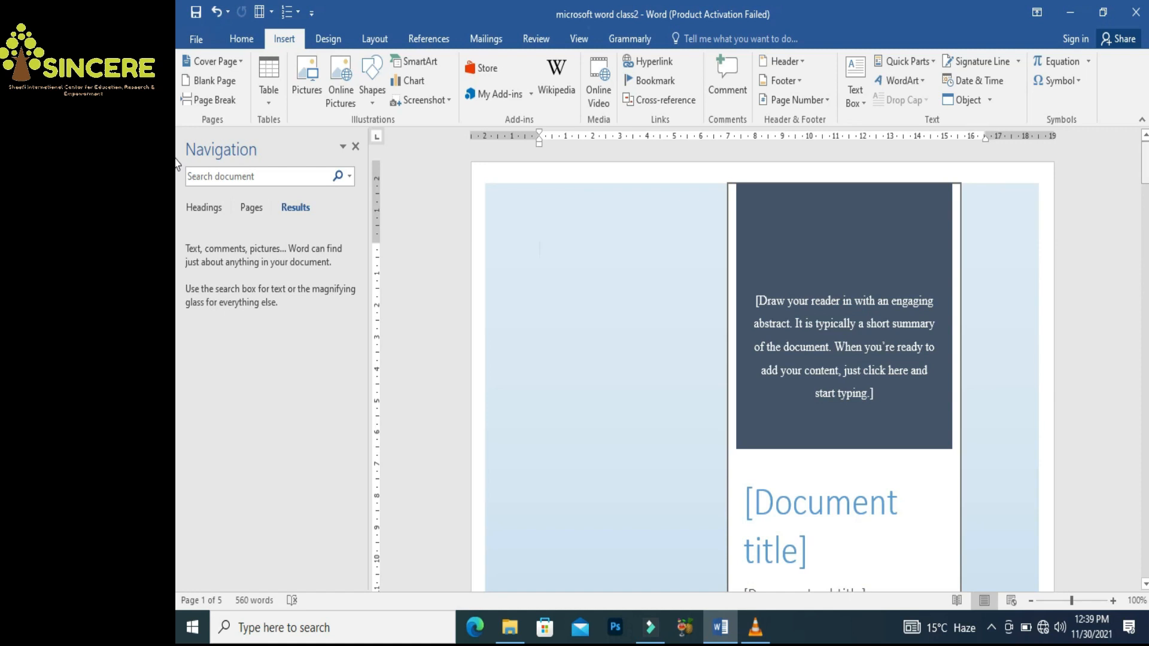
click(832, 344)
text(Xy)
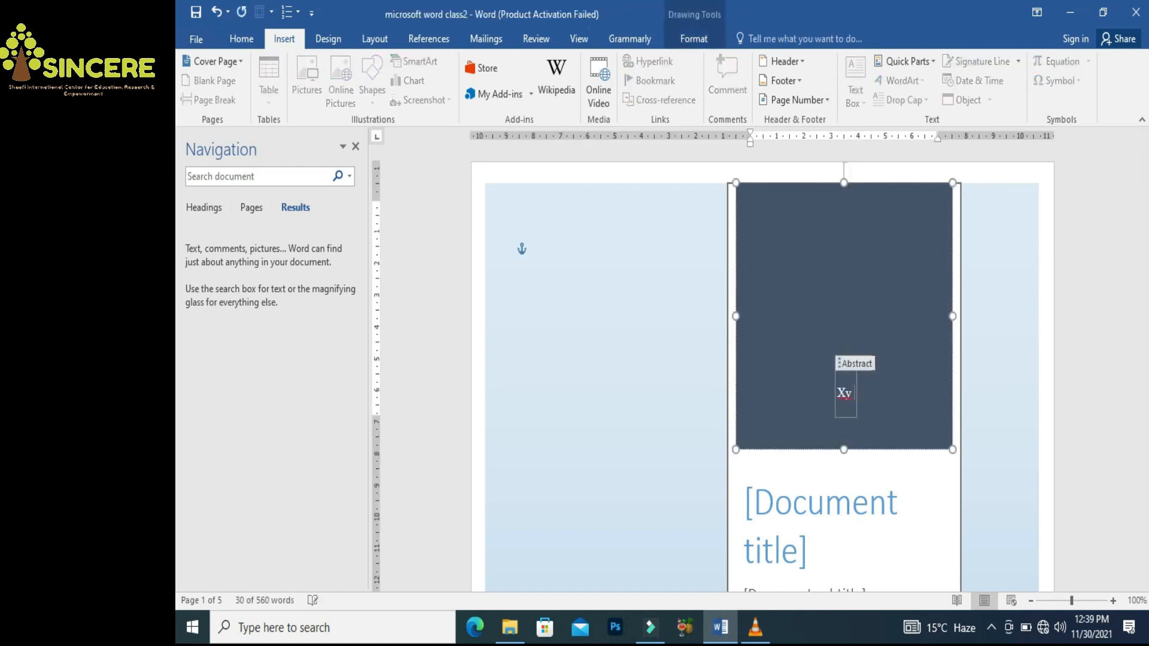
text( z adhfdhf)
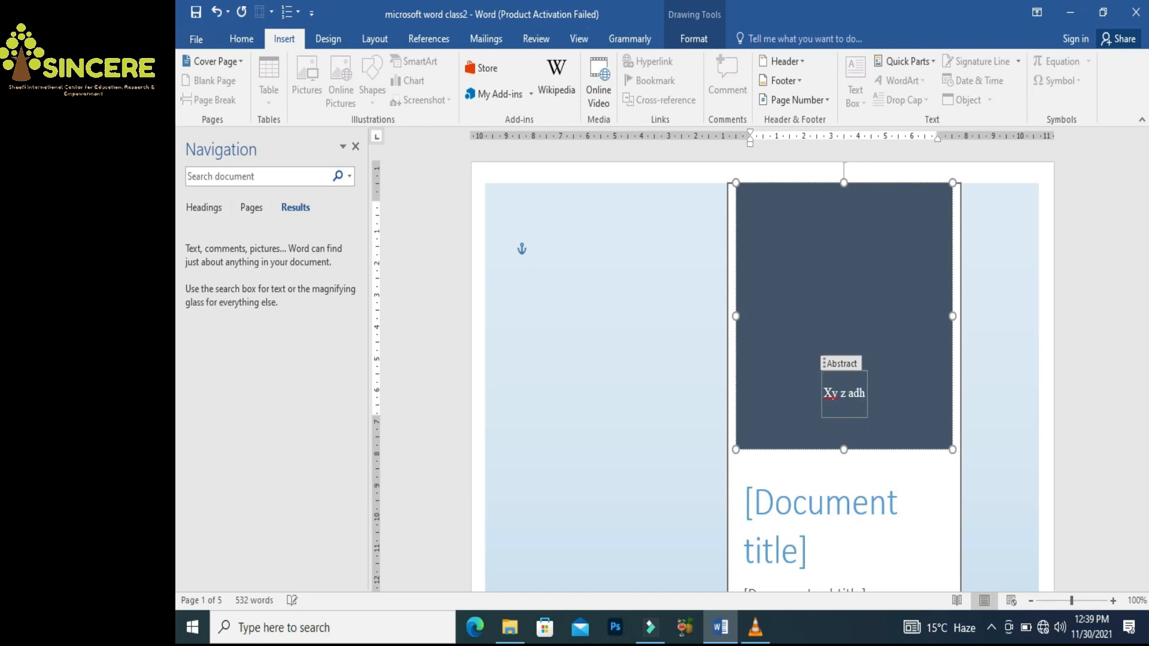
Set the cover title to 'Anatomy' and the subtitle to 'upper limb'
click(796, 551)
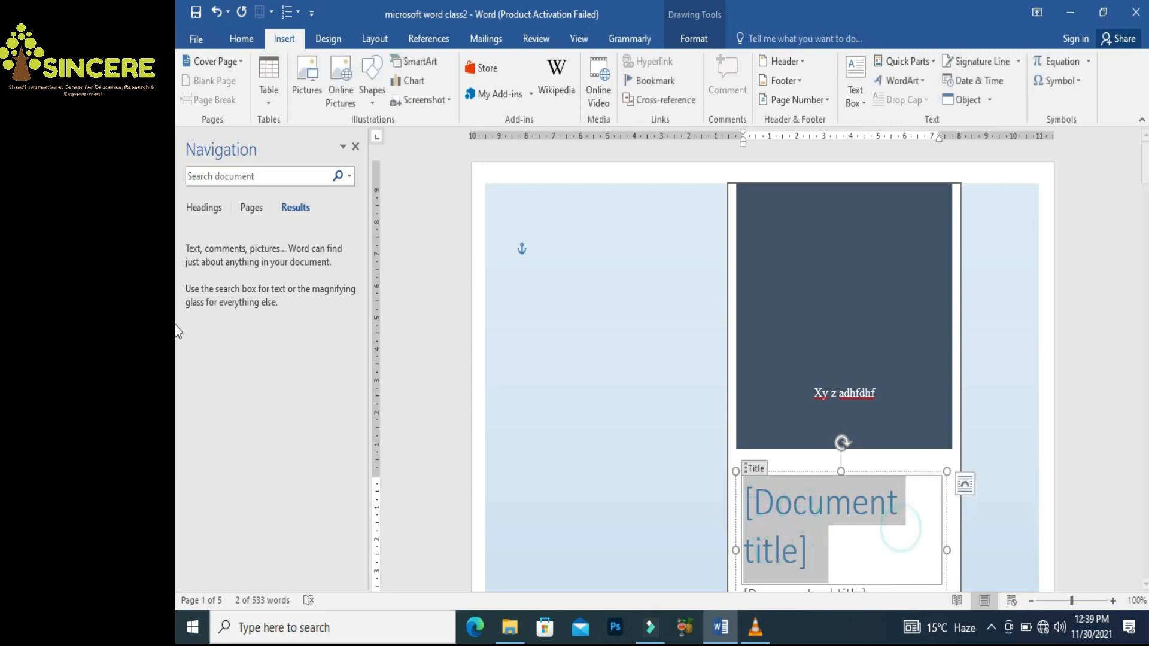
scroll(176, 186, down, 5)
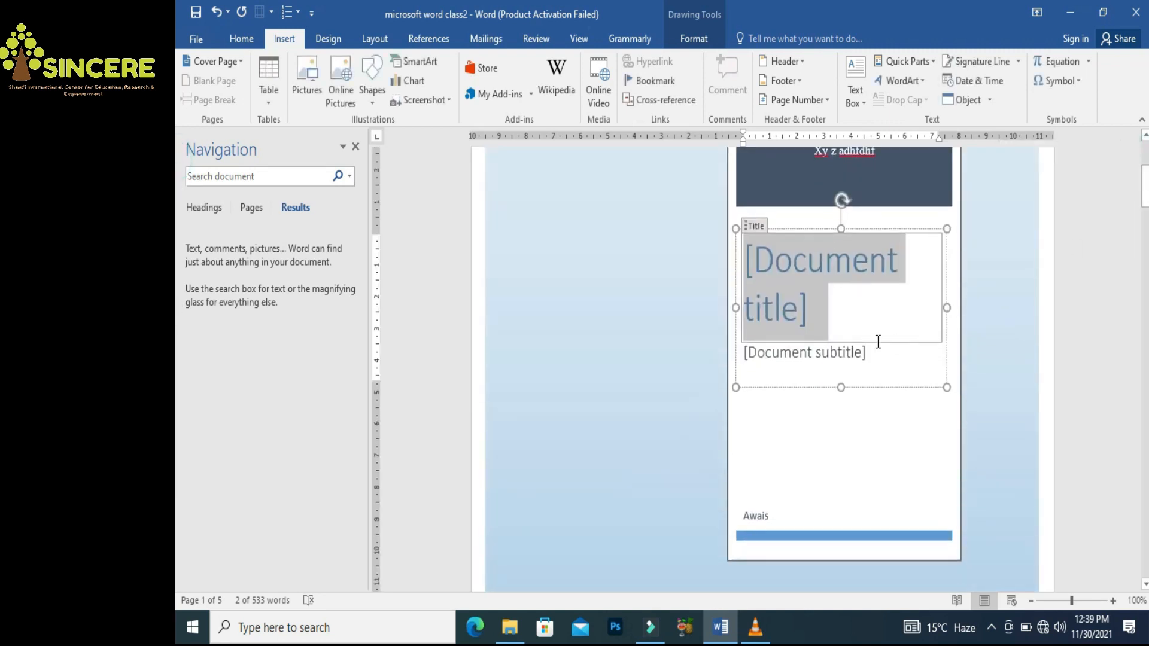
click(833, 351)
click(782, 277)
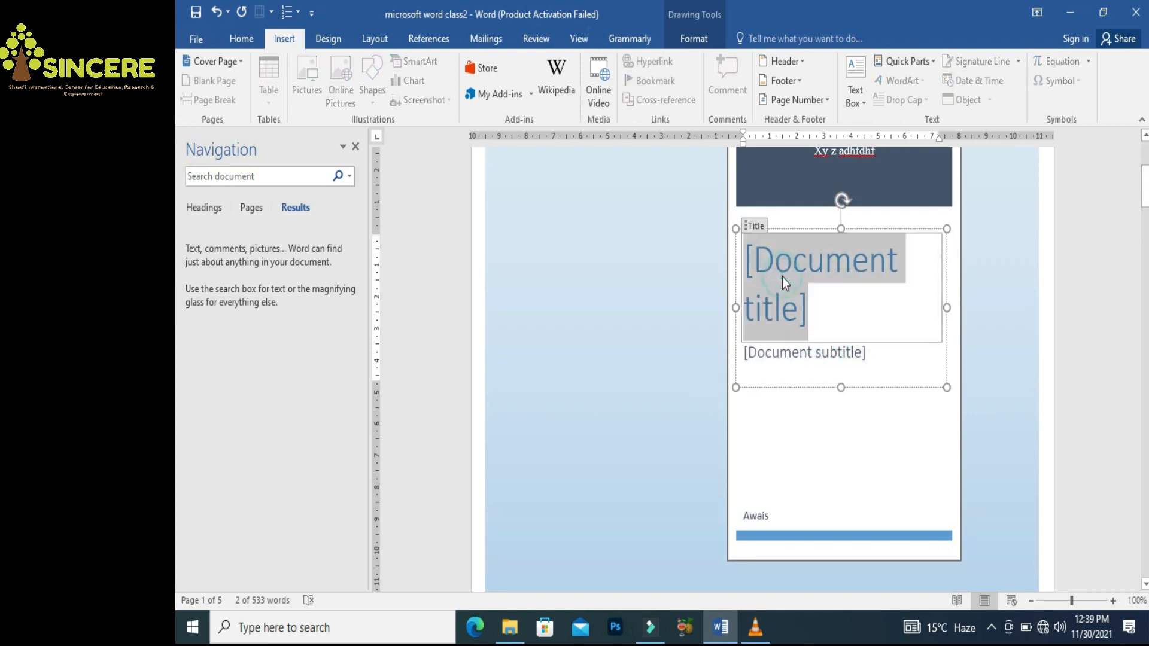
text(An)
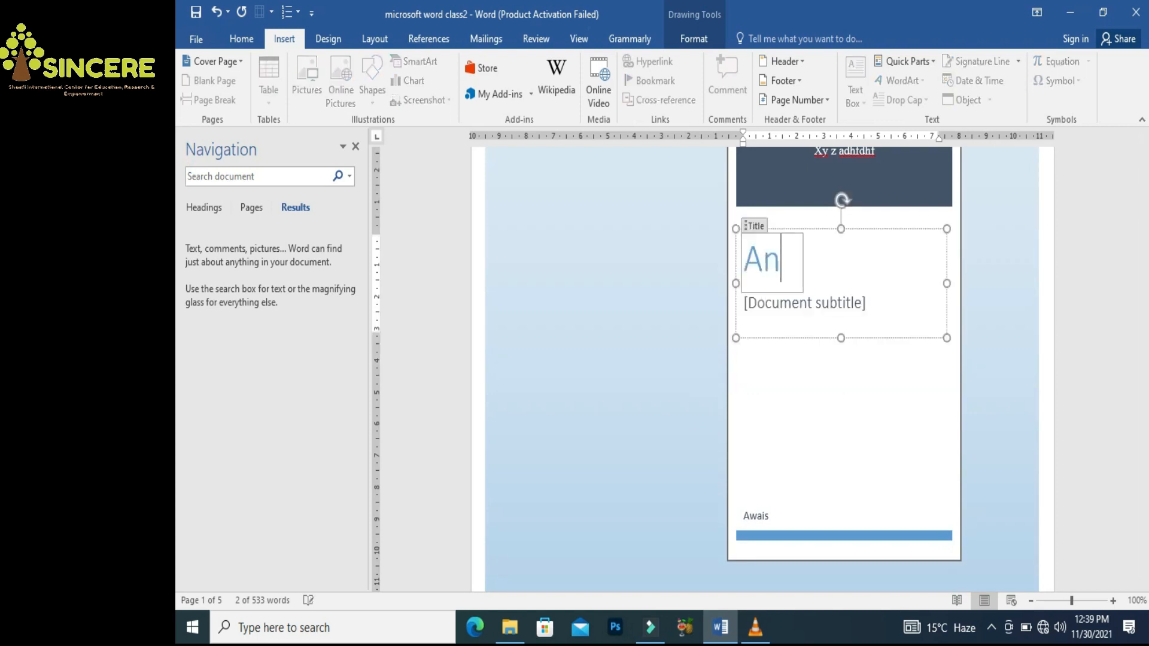
text(atomy)
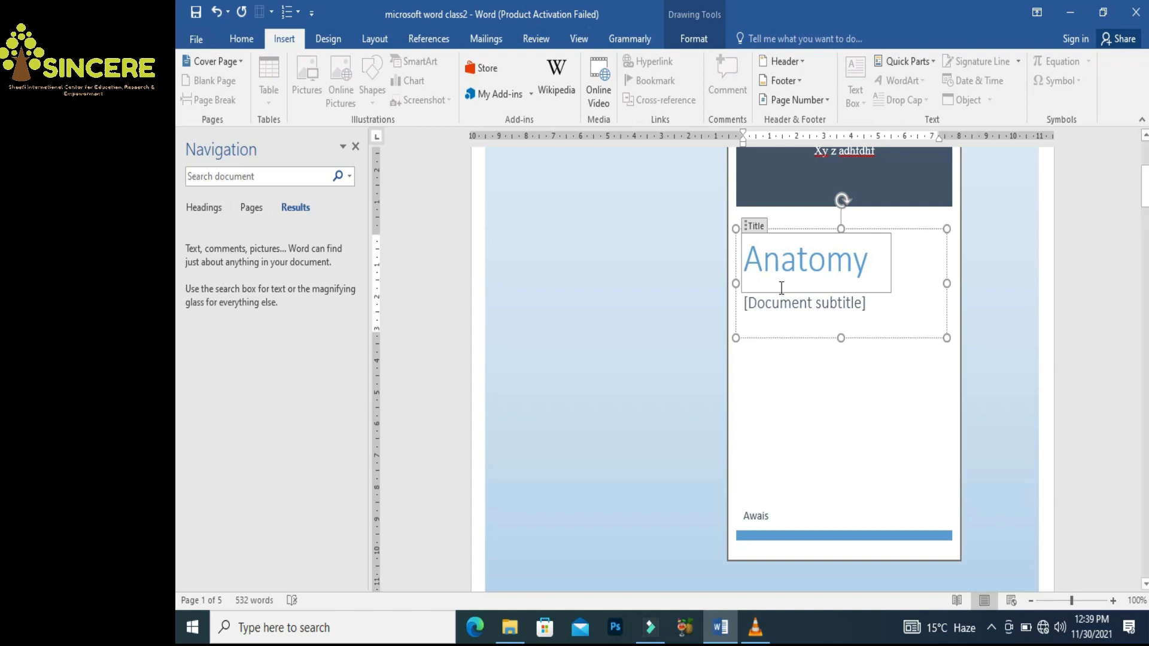
click(781, 305)
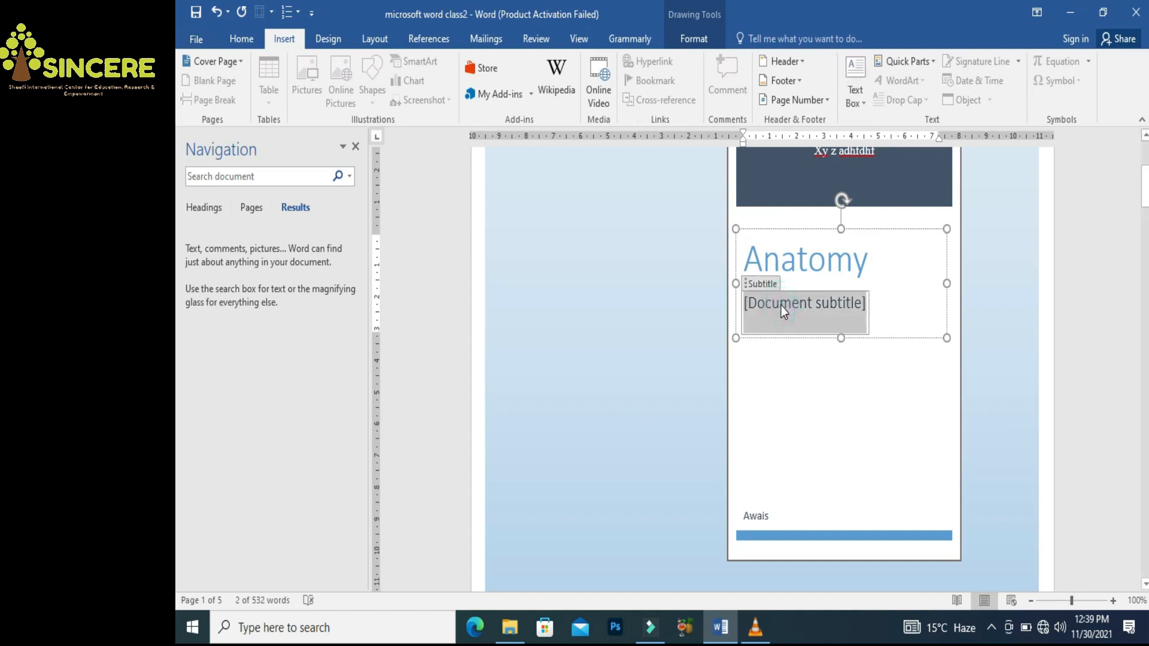
text(upper limb)
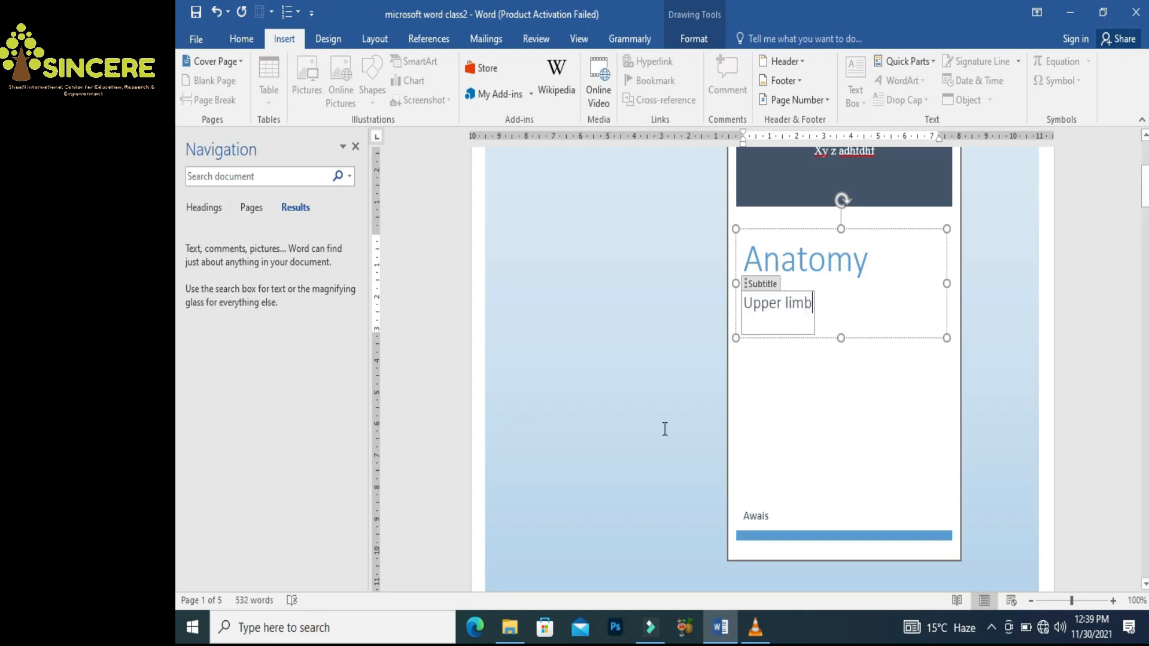
Clear the existing author name in the author field
click(759, 516)
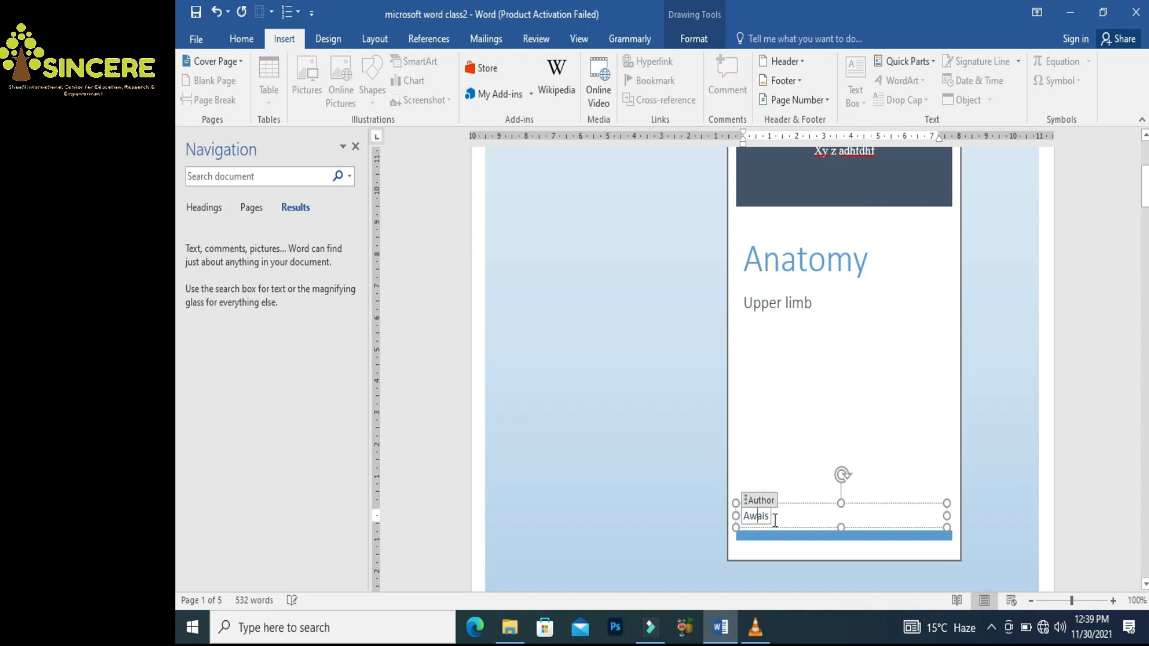
key(BackSpace)
key(BackSpace)
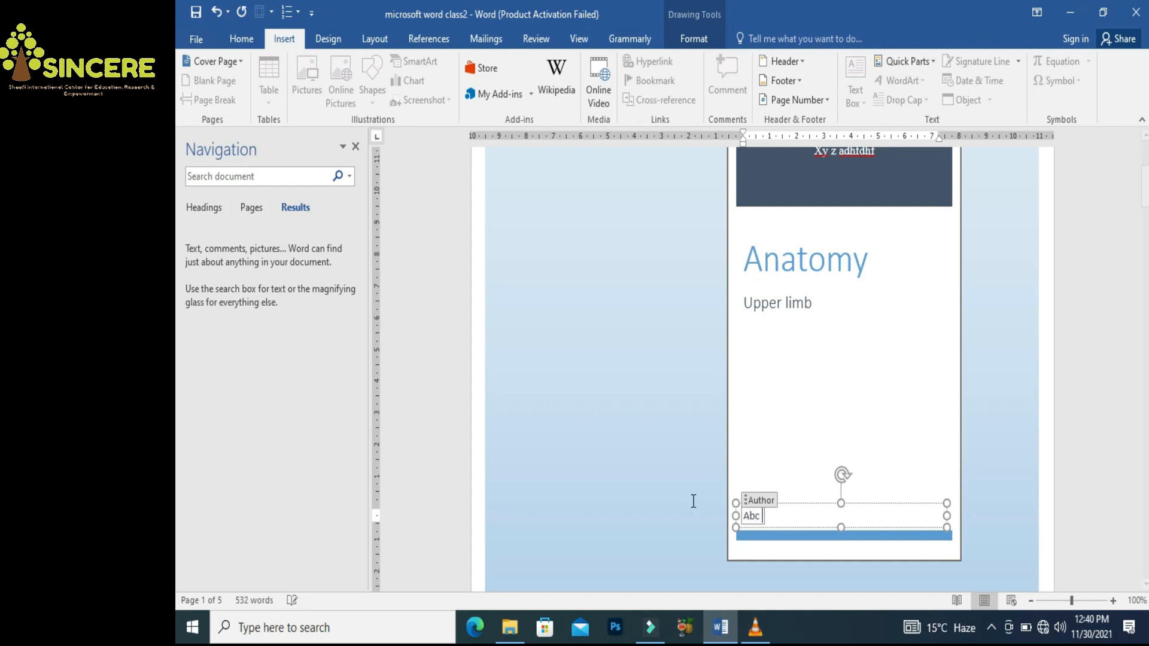
click(656, 498)
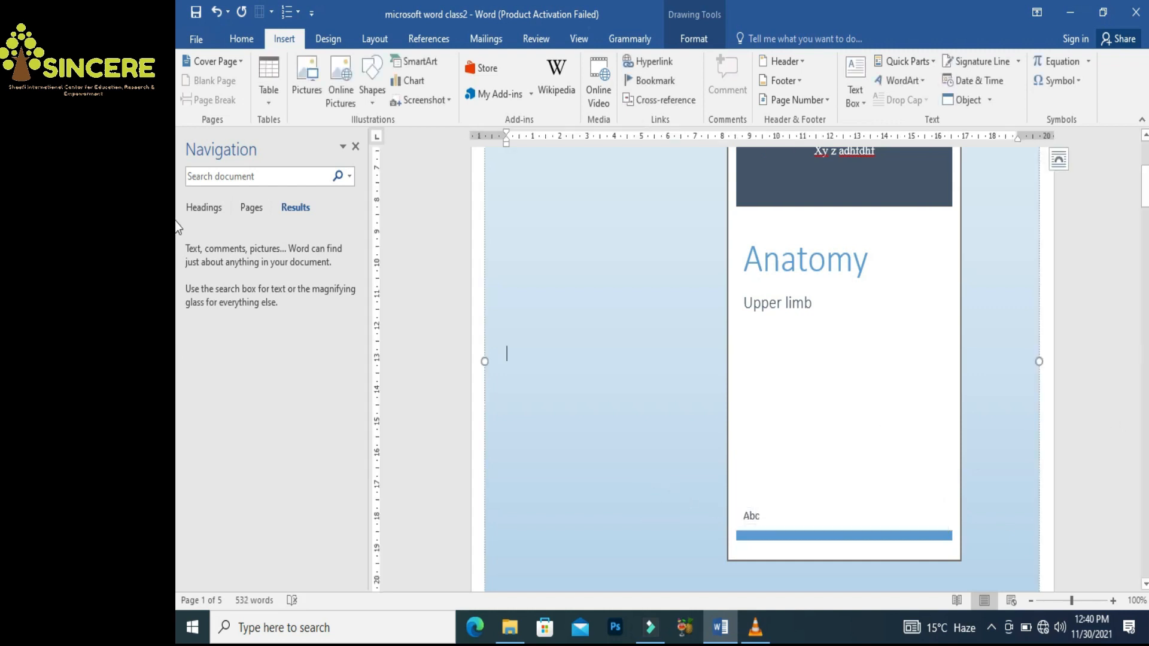
Try deleting the Austin cover's grey block, then undo the deletion
scroll(178, 197, up, 4)
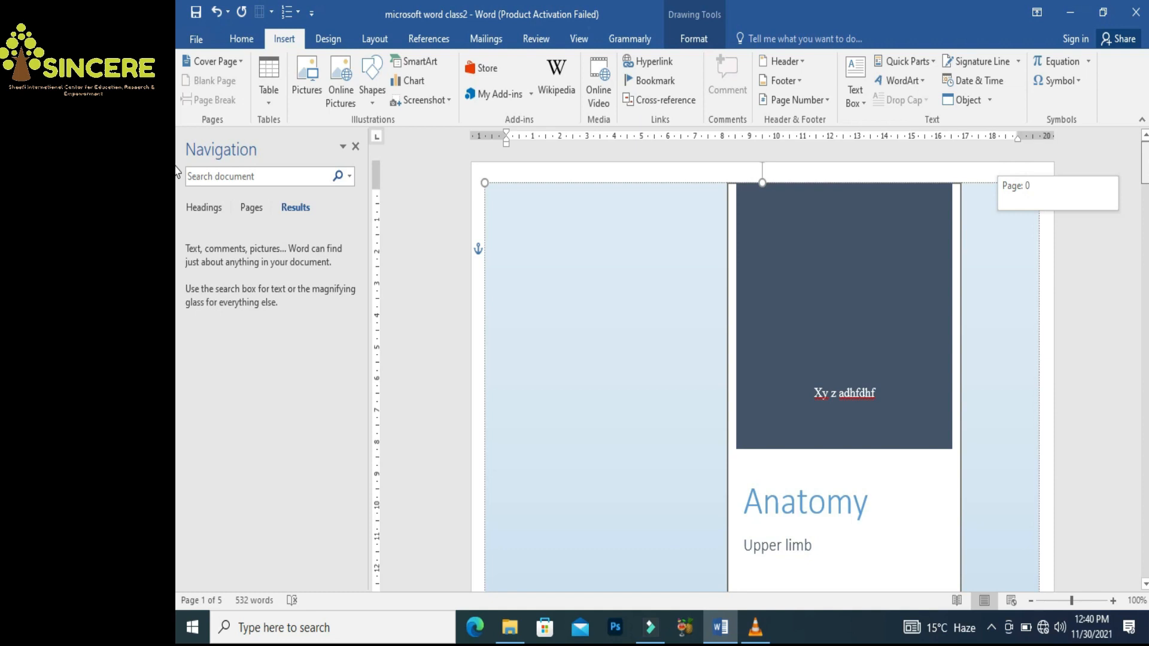
scroll(176, 171, down, 10)
scroll(174, 252, up, 3)
drag(1147, 244, 1132, 133)
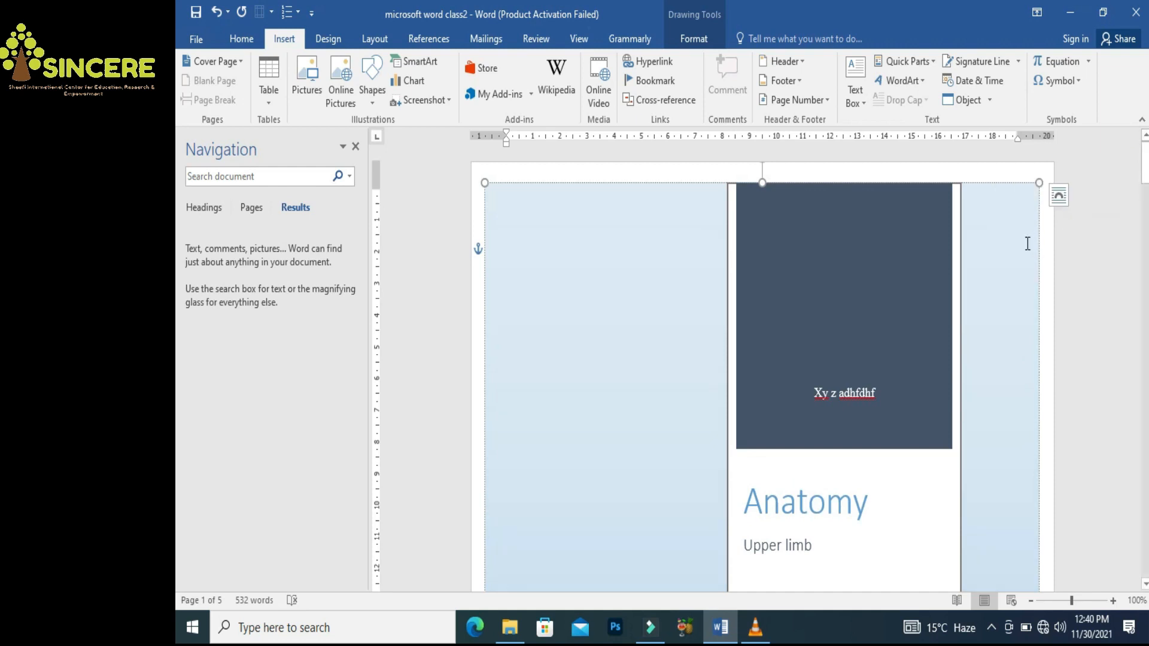
scroll(1027, 243, down, 1)
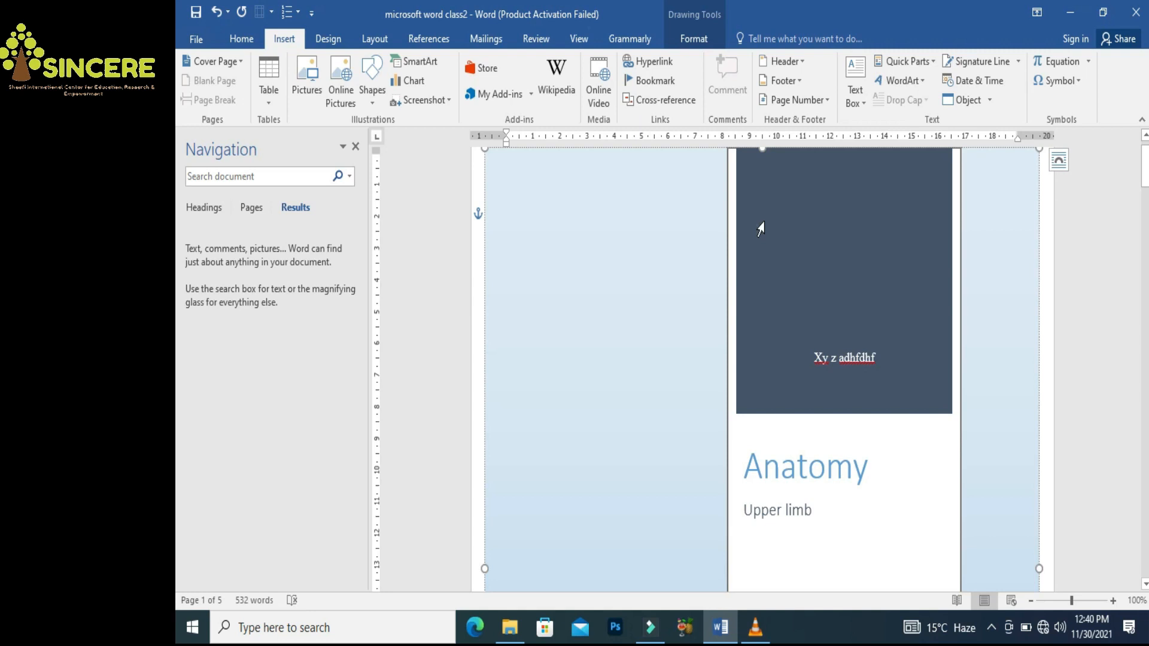
right_click(652, 267)
click(609, 396)
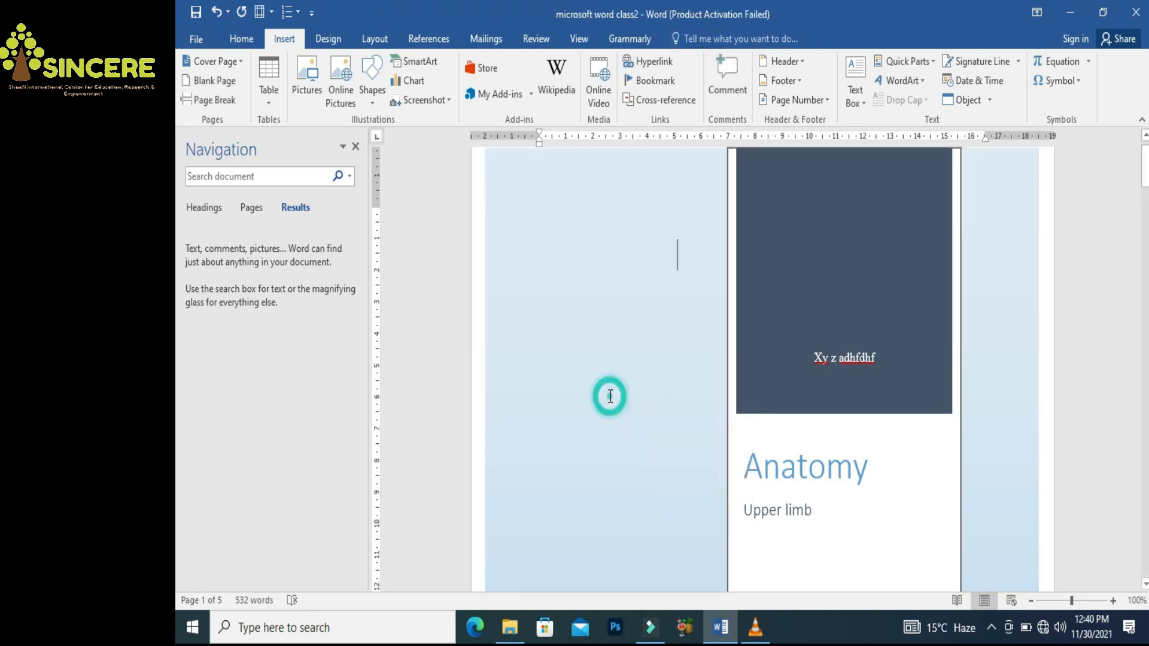
click(609, 394)
drag(1145, 173, 1145, 239)
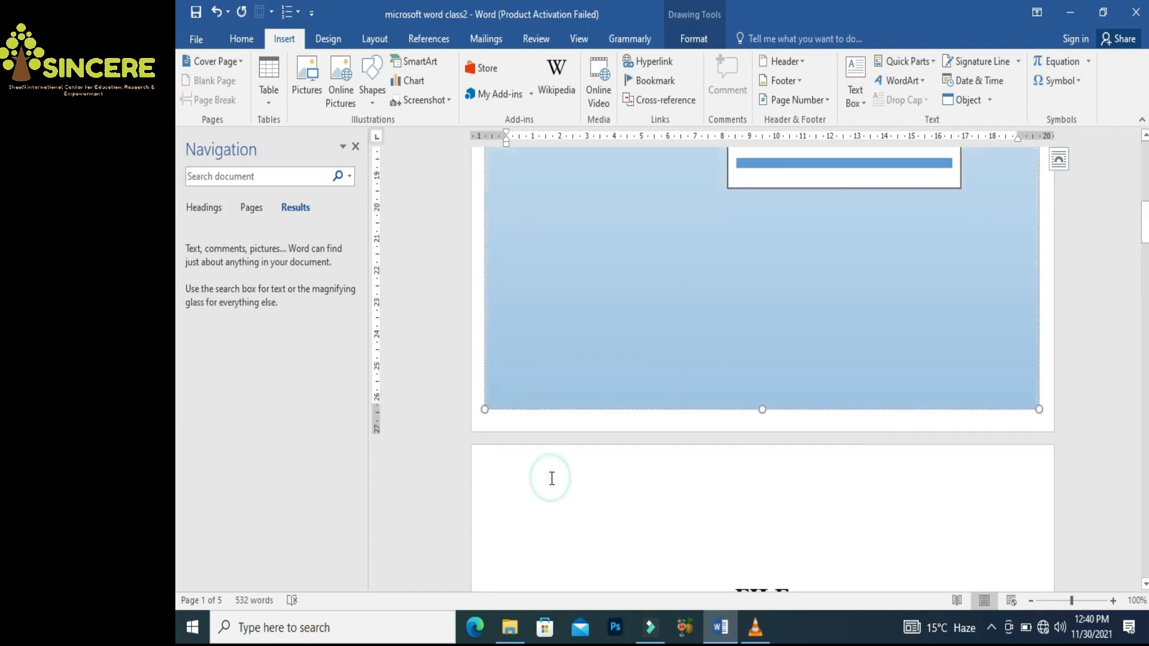
click(552, 515)
drag(738, 537, 582, 184)
drag(559, 110, 430, 162)
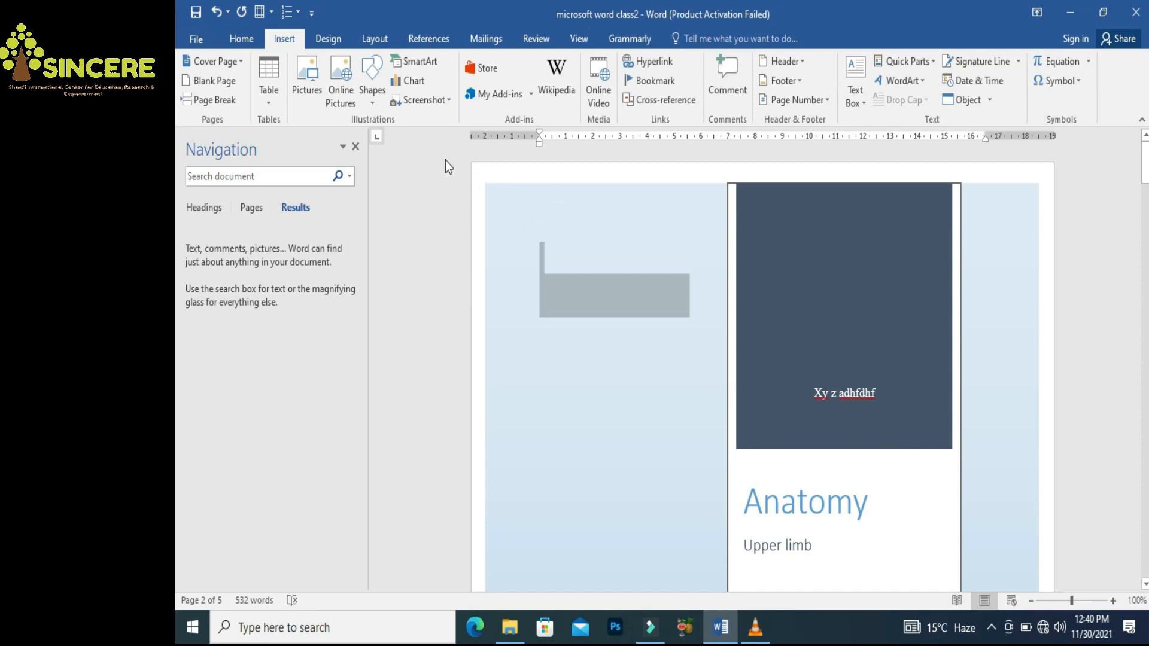
key(Delete)
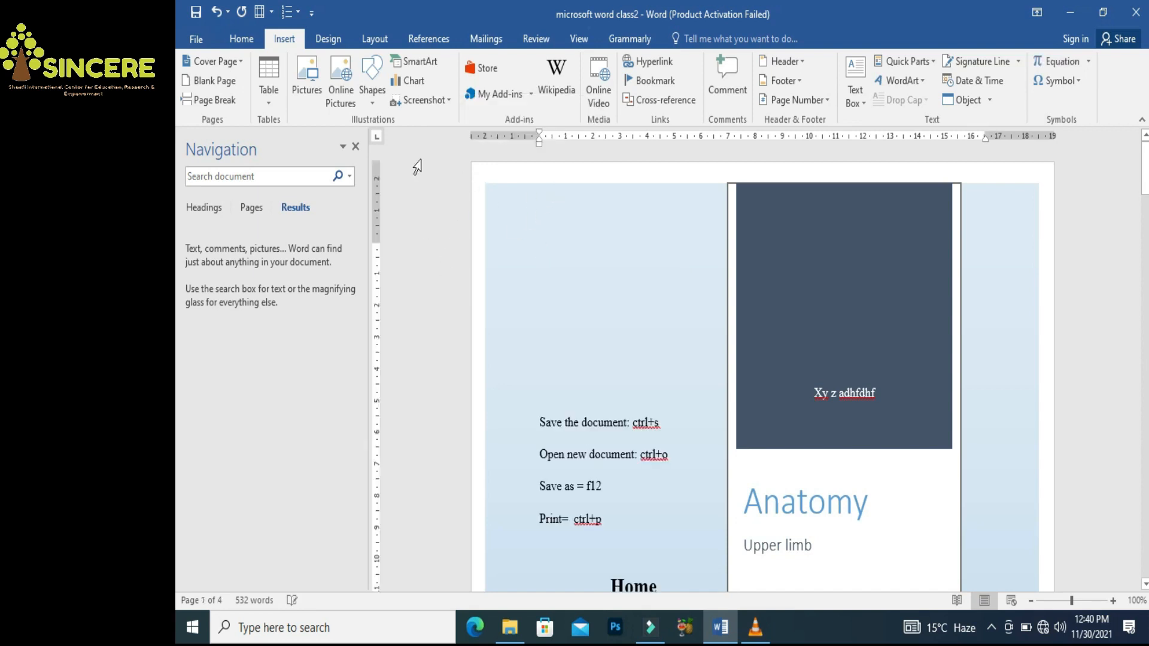
key(ctrl+z)
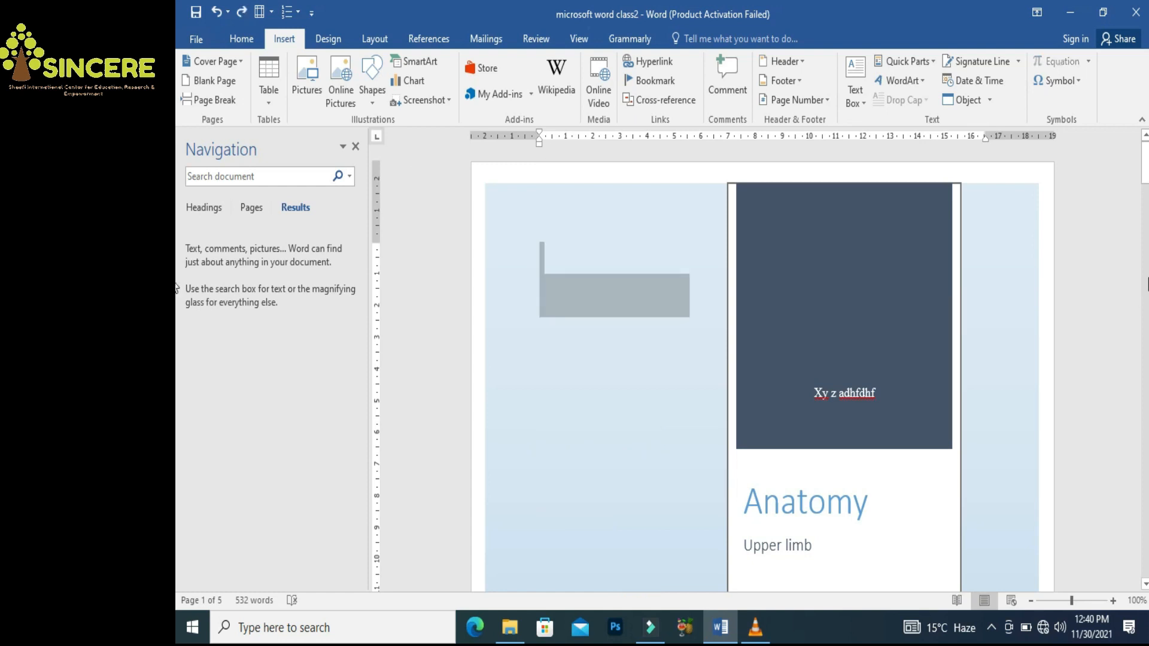
Delete the whole Austin cover page by selecting from above FILE to the document start
drag(1145, 176, 1145, 241)
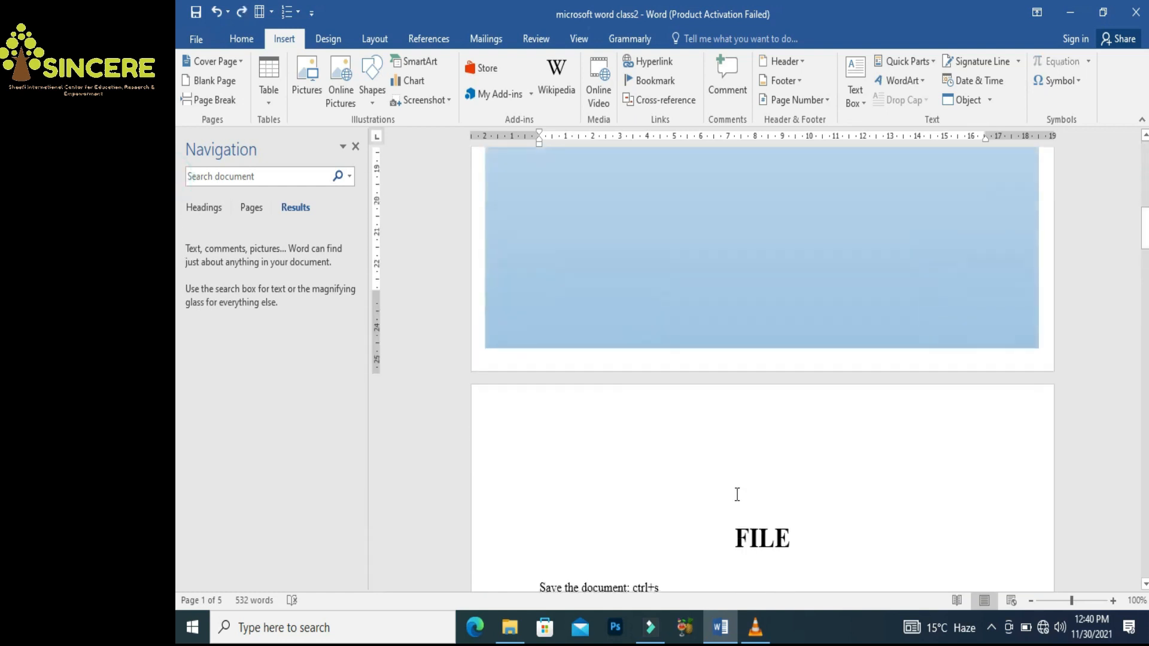
click(652, 452)
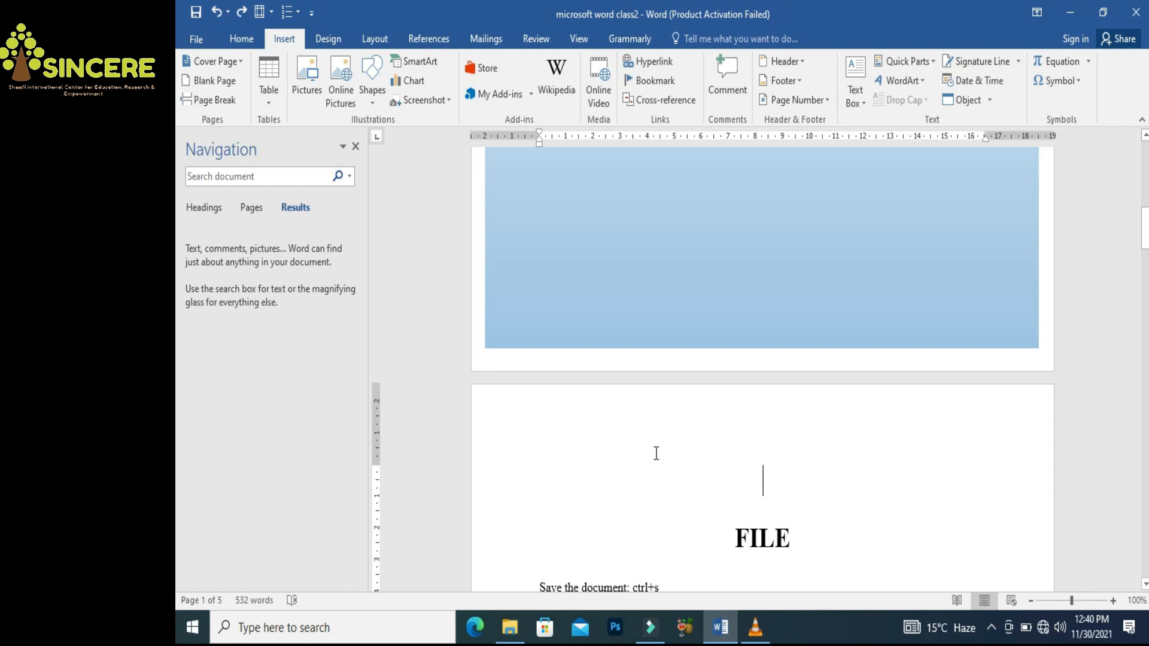
key(ctrl+shift+Home)
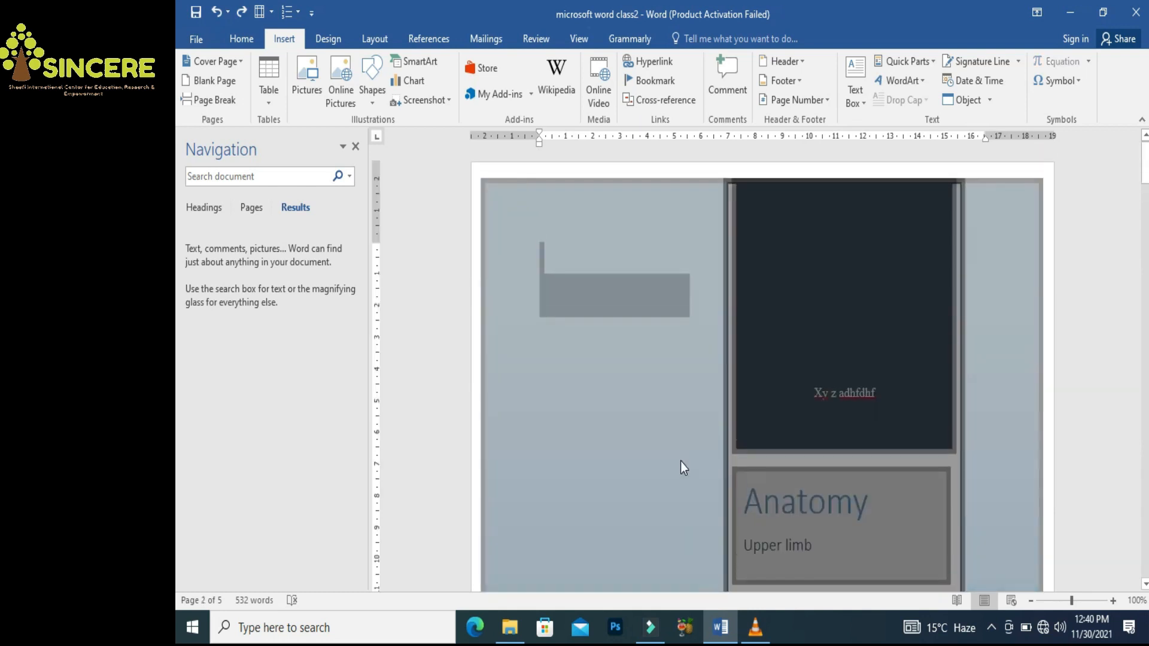
key(Delete)
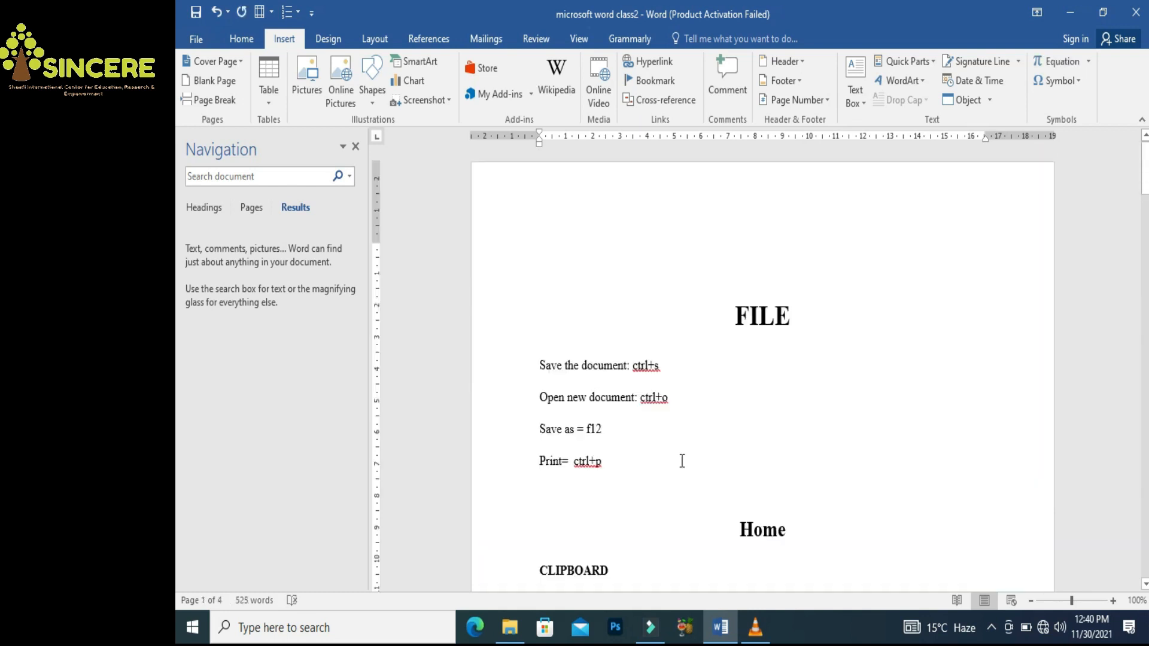
Insert the Motion cover page design
click(229, 62)
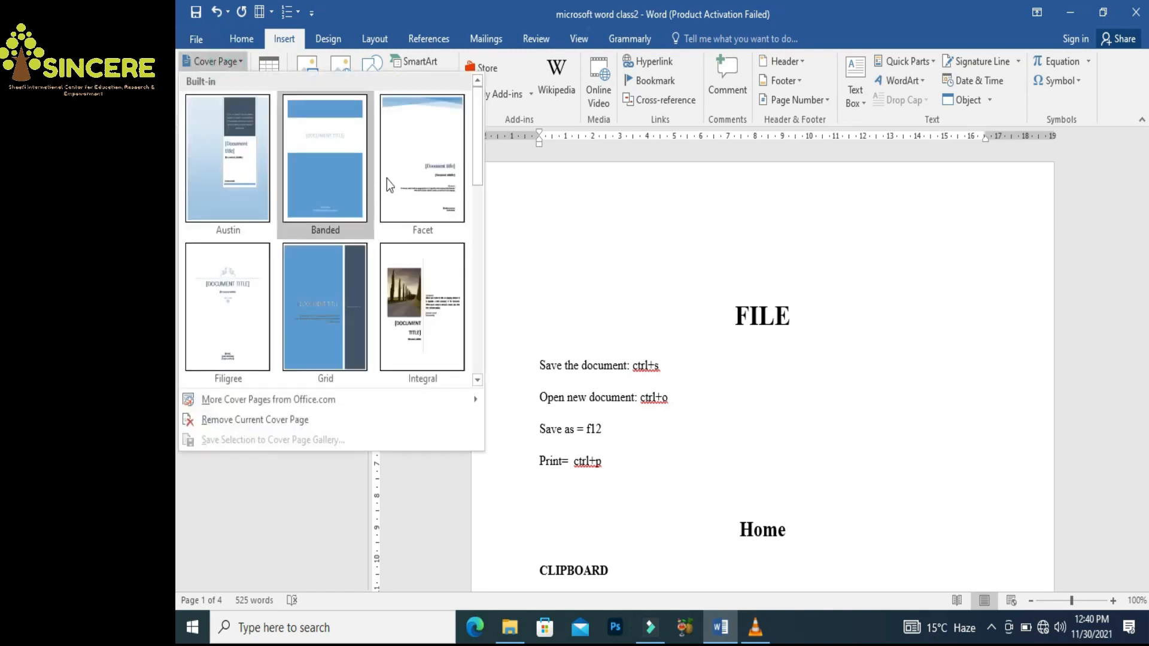
drag(475, 171, 482, 234)
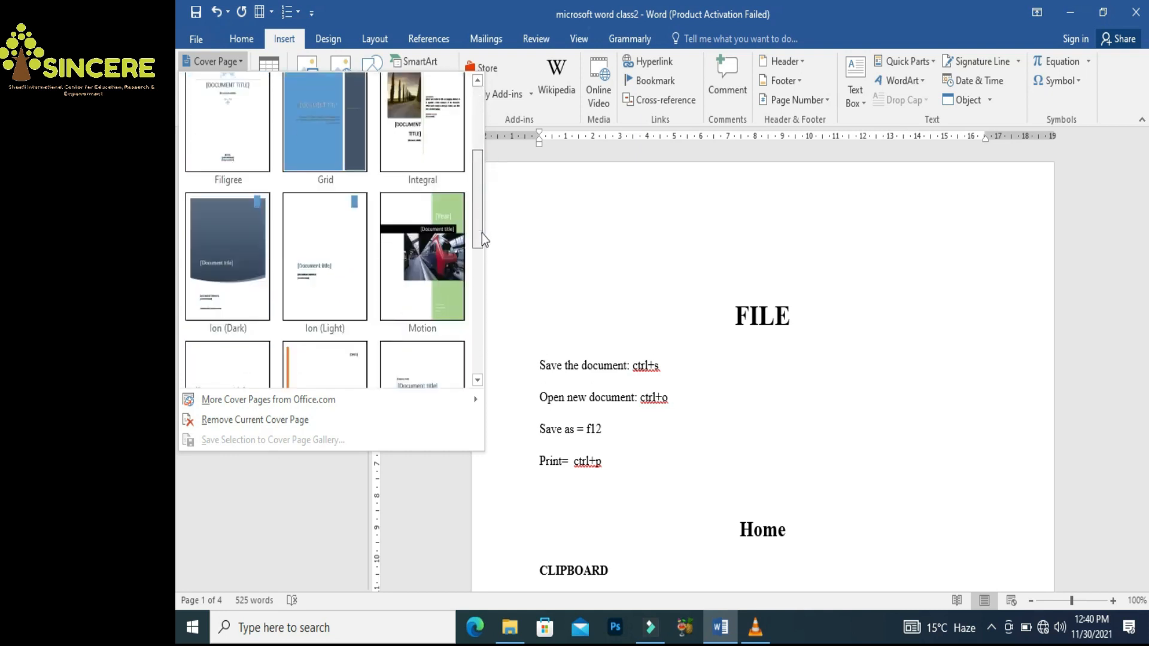
click(432, 255)
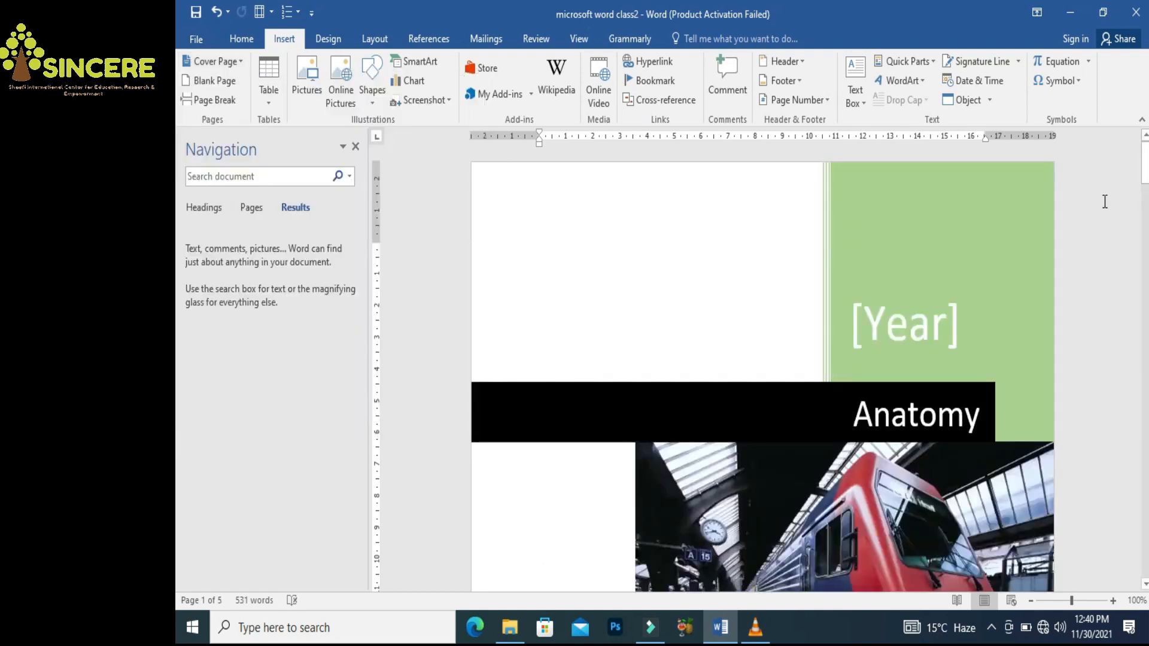
Fill the Motion cover's year with 2021 and its company name with 'xyz'
mouse_move(1145, 167)
mouse_down()
mouse_move(1145, 227)
mouse_move(1145, 170)
mouse_up()
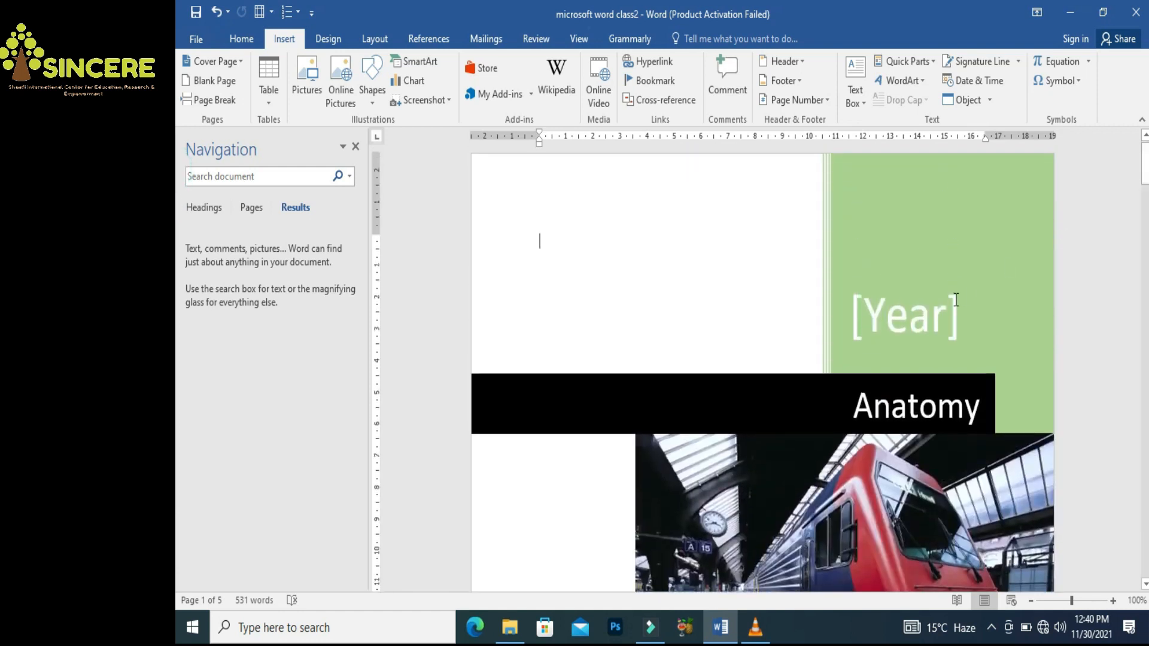
click(902, 317)
text(2021)
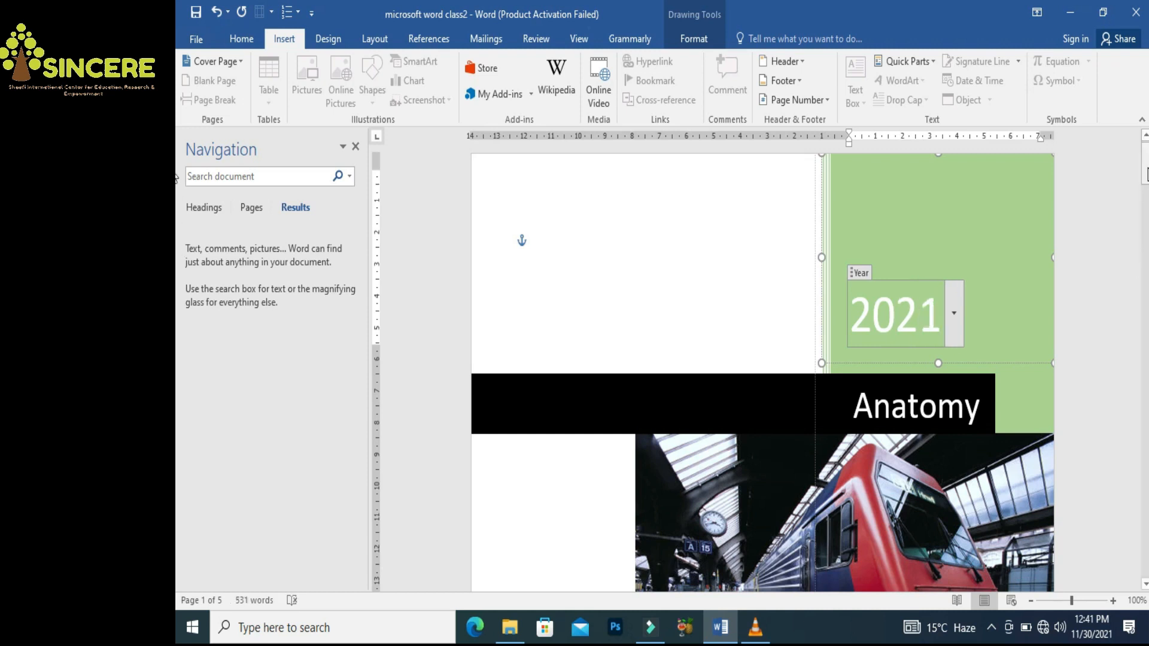
drag(1145, 168, 1145, 235)
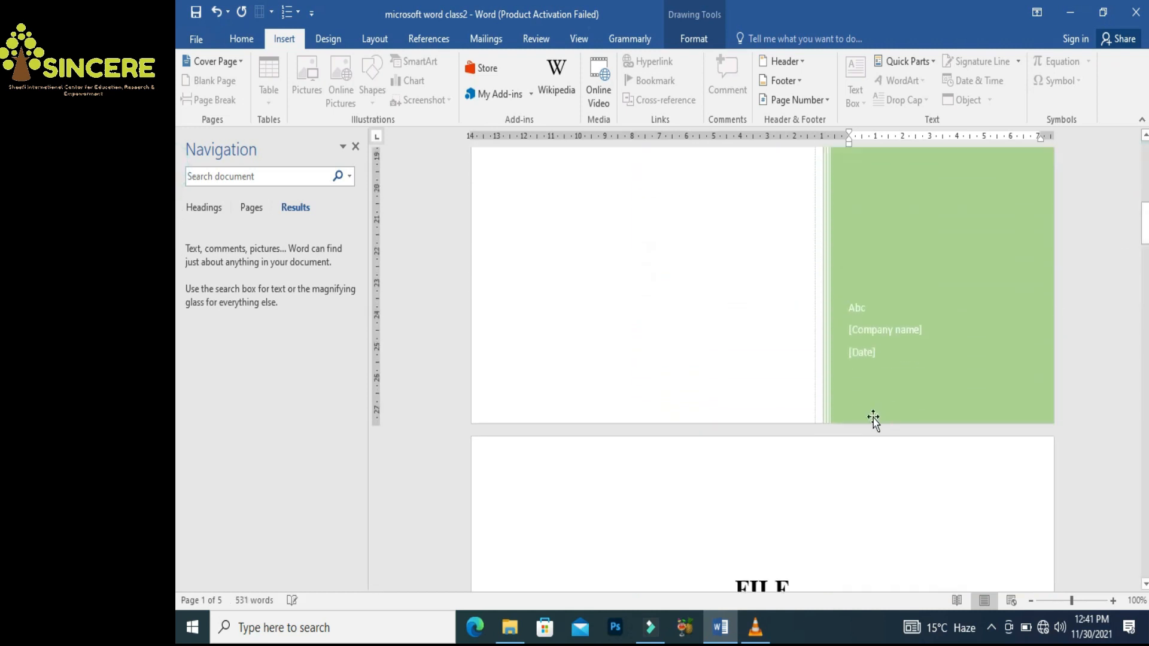
click(864, 333)
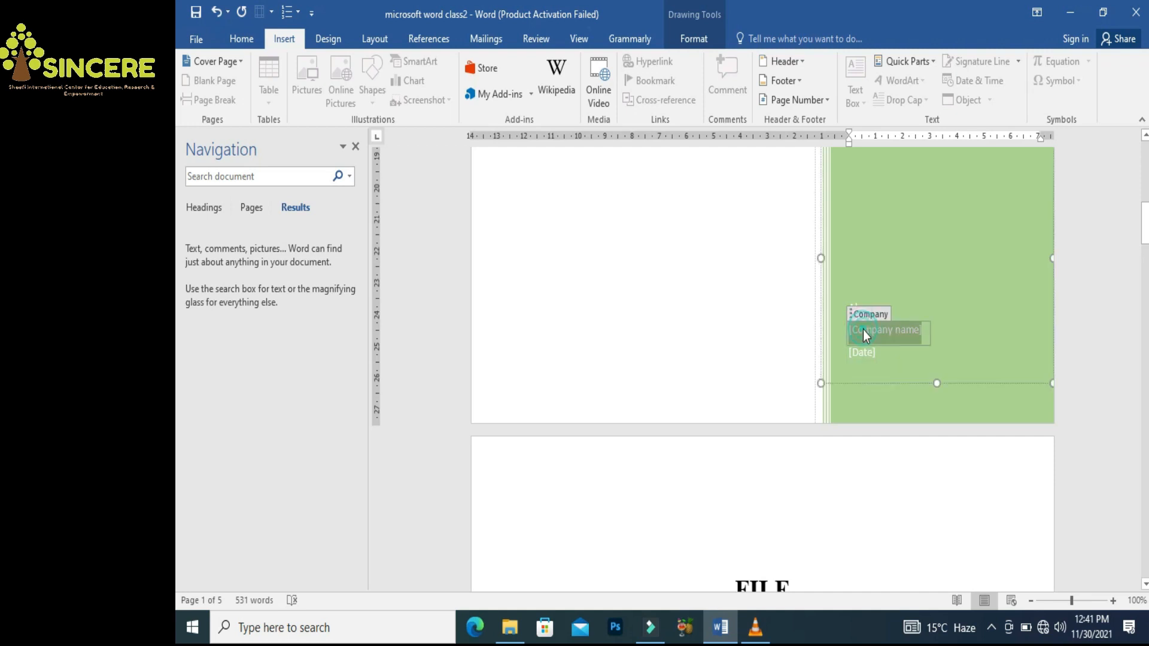
text(xyz)
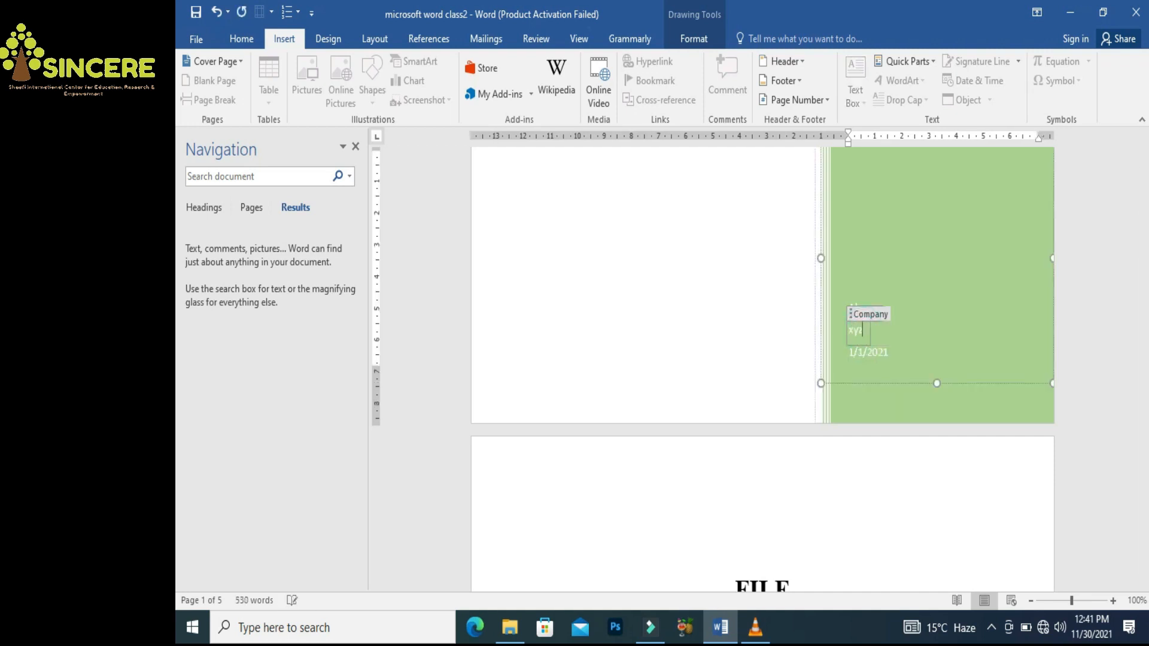
key(ctrl+Home)
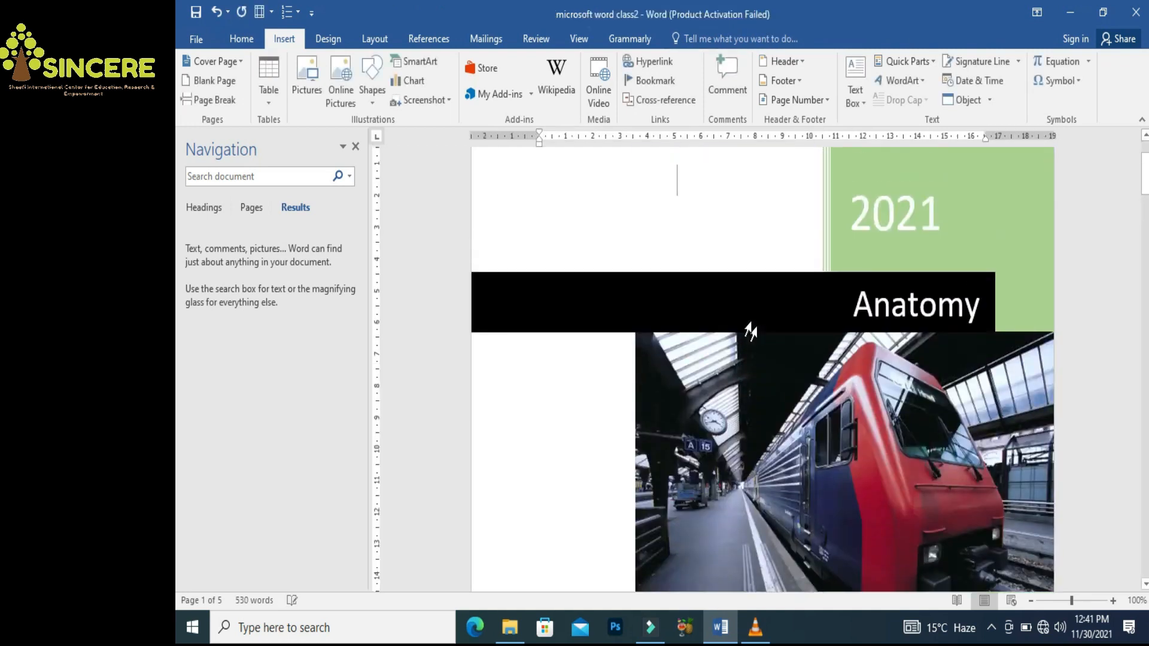
drag(1144, 191, 174, 612)
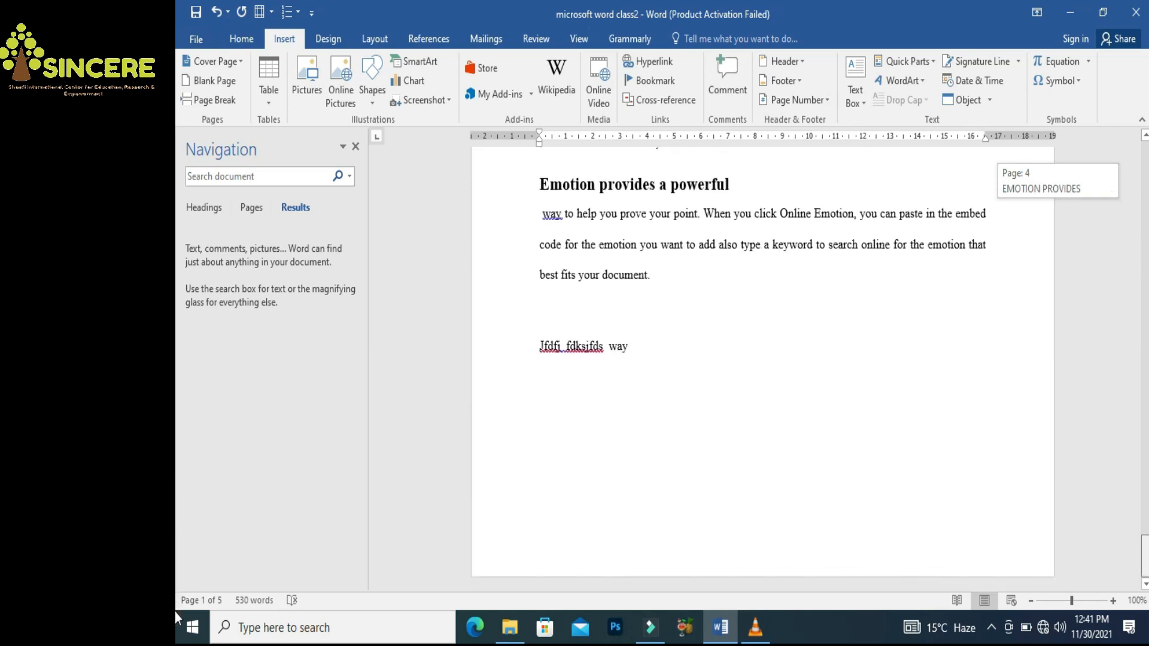
Insert a blank page after the EMOTION heading, undoing the second extra blank page
click(741, 478)
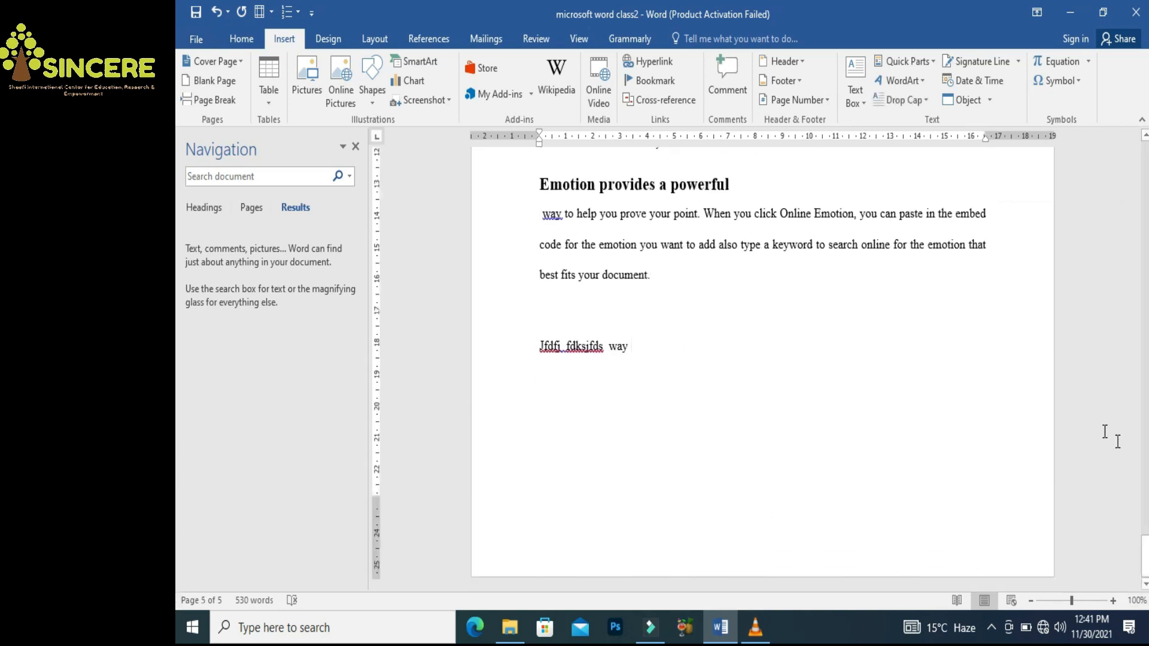
drag(177, 529, 176, 505)
click(916, 193)
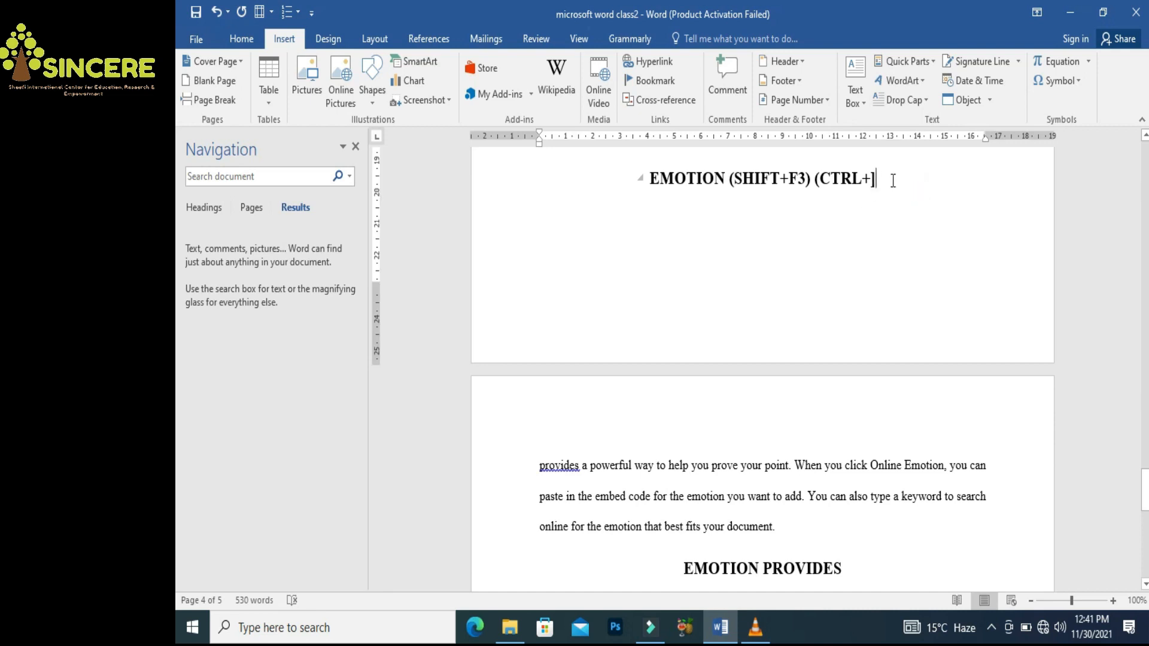
click(210, 84)
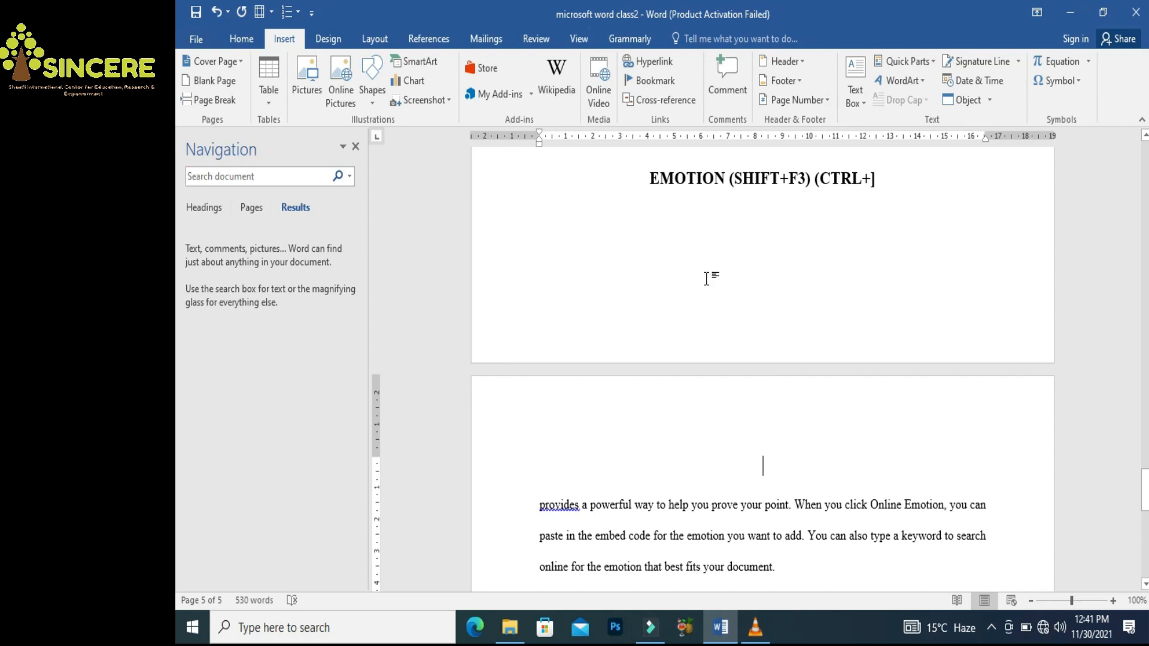
click(224, 84)
drag(1145, 498, 1144, 436)
key(ctrl+z)
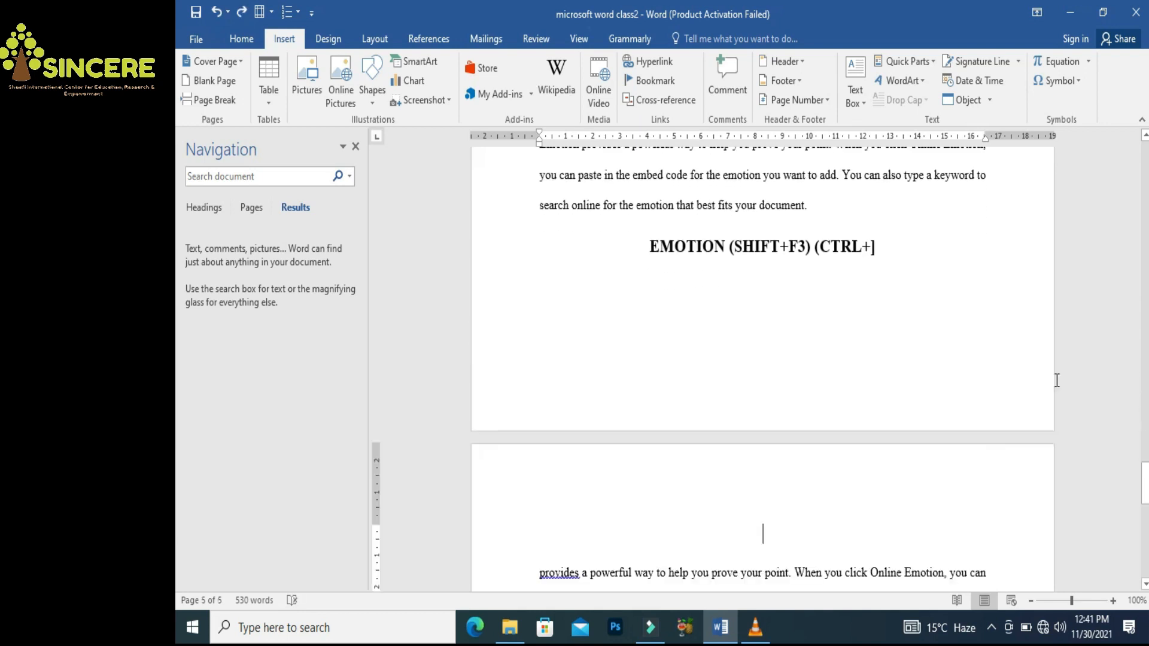
drag(1144, 483, 1144, 469)
Type test lines under the EMOTION heading, then erase them and undo the added empty lines
click(932, 404)
key(Return)
text(Kfjelkfj f)
key(Return)
text(Rwerjewrjew)
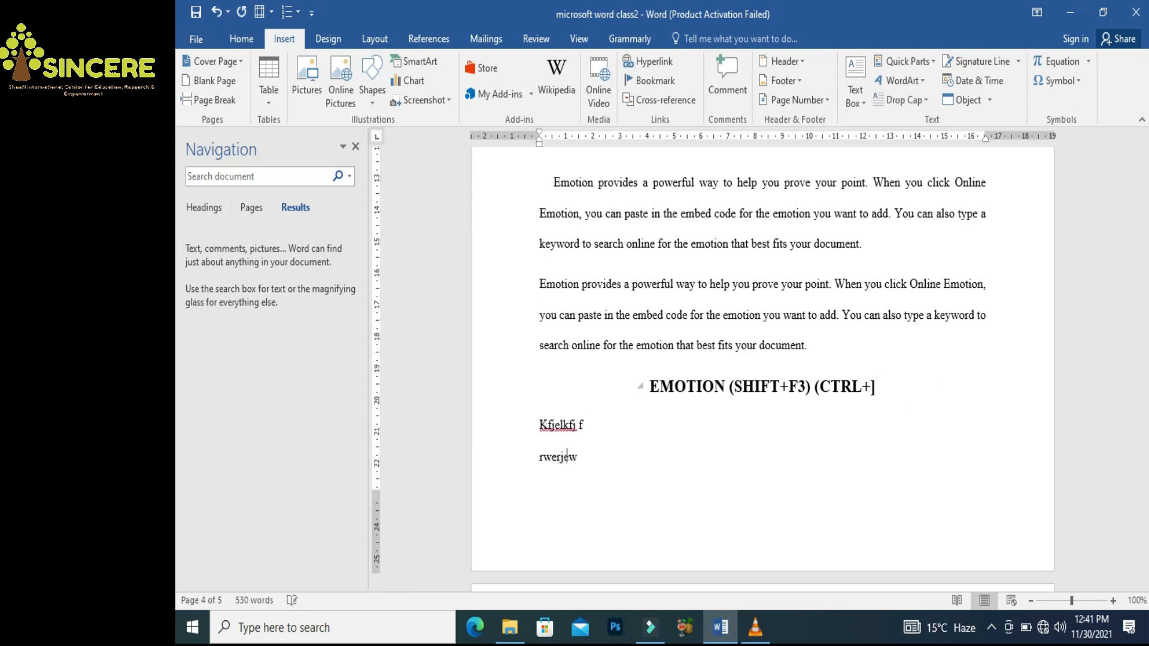
key(Return)
key(Return)
text(wrj)
key(BackSpace)
key(BackSpace)
key(BackSpace)
key(BackSpace)
key(BackSpace)
key(BackSpace)
key(BackSpace)
key(BackSpace)
key(BackSpace)
key(BackSpace)
key(BackSpace)
key(BackSpace)
key(BackSpace)
key(BackSpace)
key(BackSpace)
key(BackSpace)
key(BackSpace)
key(BackSpace)
key(BackSpace)
key(BackSpace)
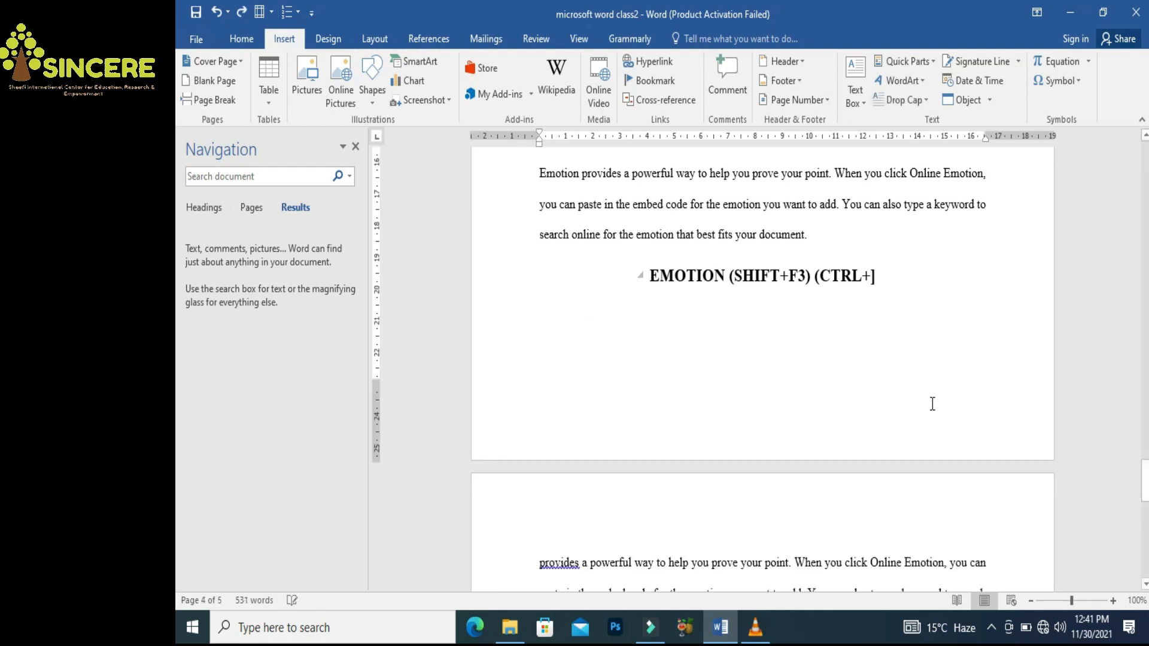
key(Return)
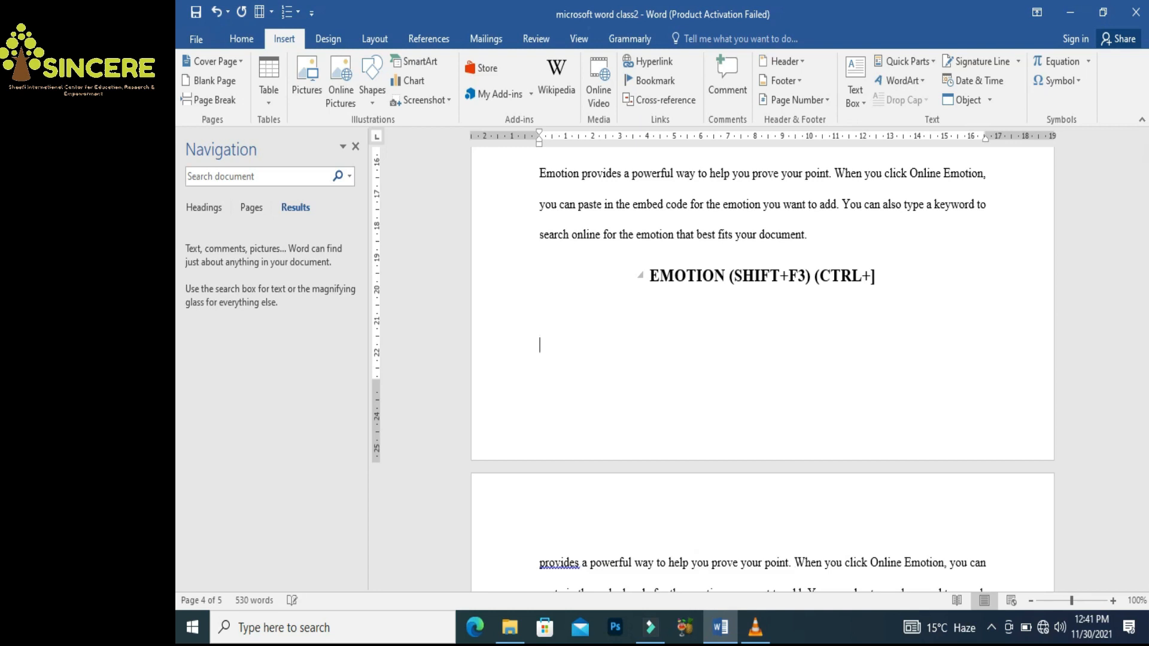
key(Return)
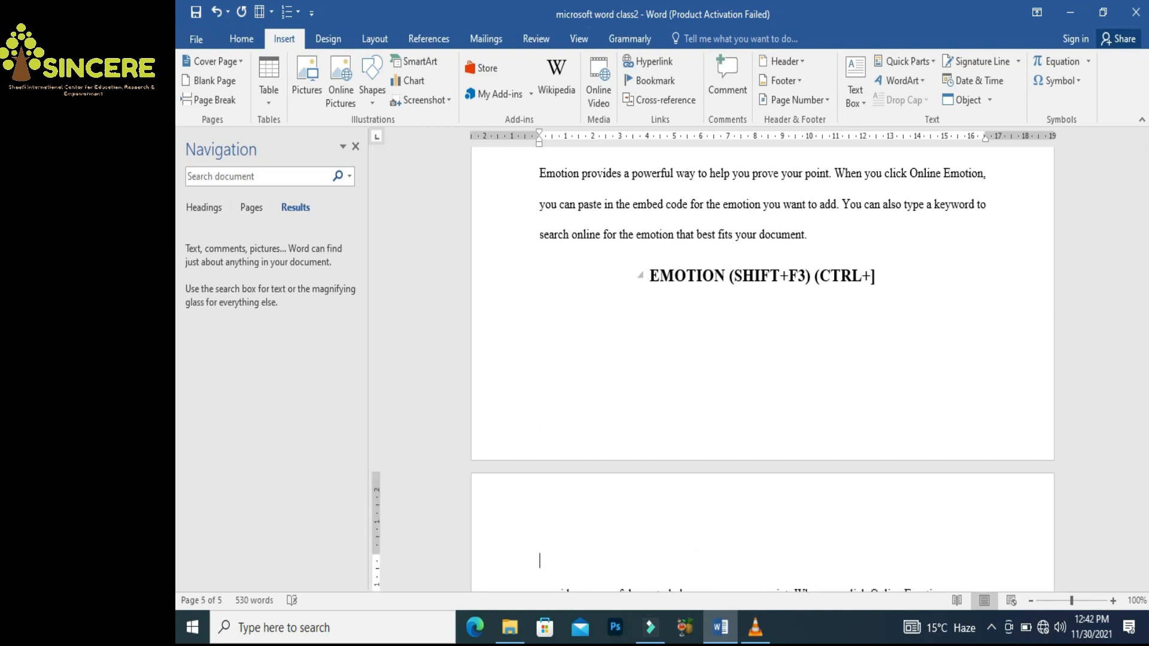
key(ctrl+z)
key(ctrl+z)
key(ctrl+z)
key(ctrl+z)
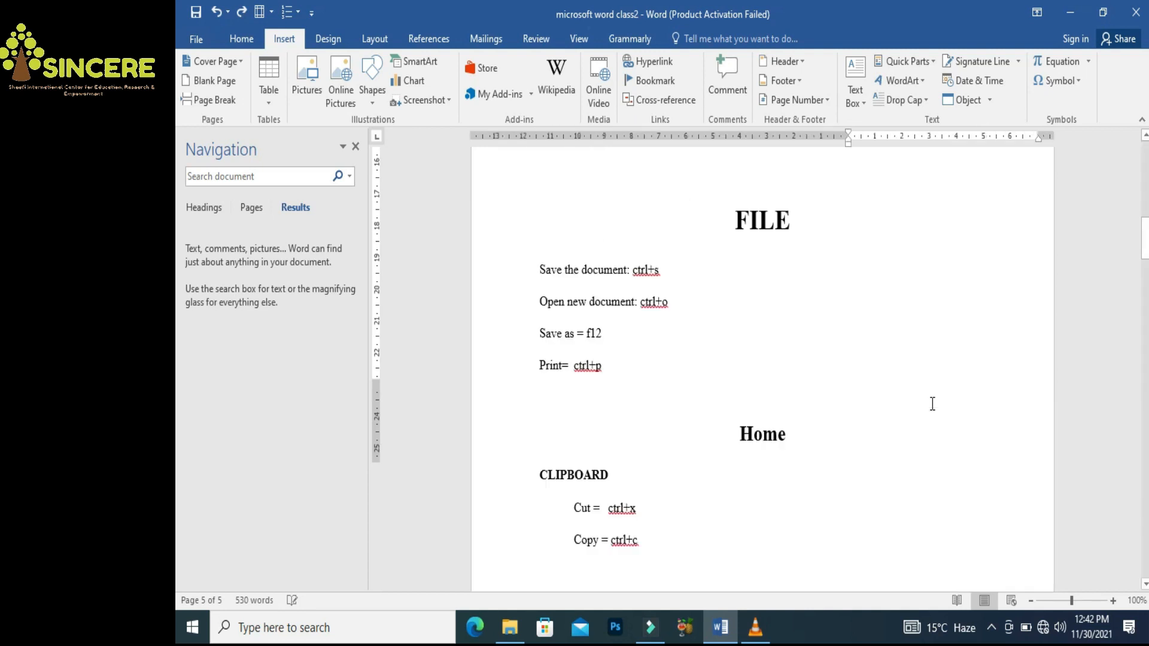
drag(1145, 251, 1145, 390)
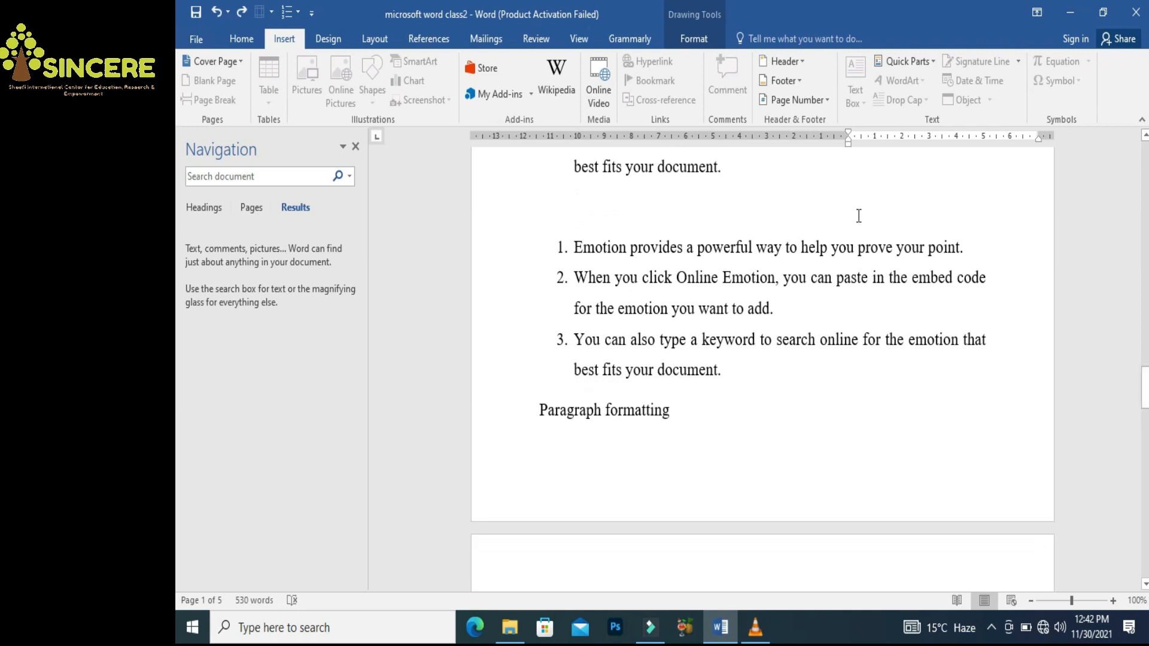
Add a page break (Ctrl+Enter) after 'best fits your document.'
click(816, 195)
key(ctrl+Return)
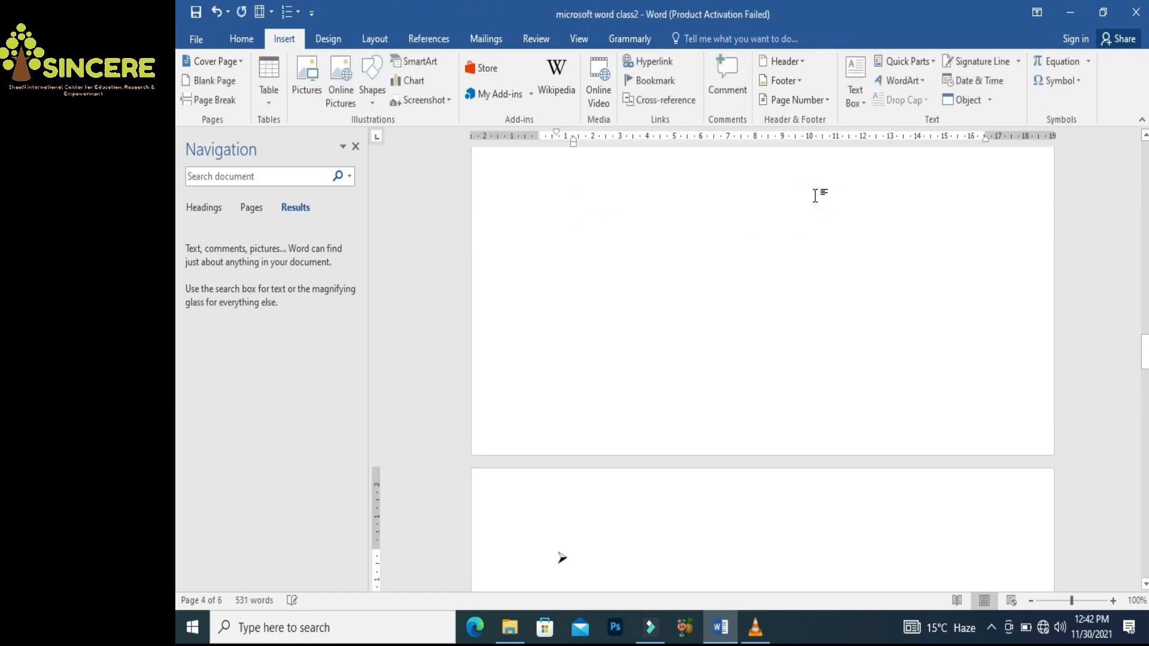
mouse_move(1146, 353)
mouse_down()
mouse_move(1147, 331)
mouse_move(1146, 346)
mouse_up()
Insert two blank pages after the paragraph end, then undo them
click(777, 246)
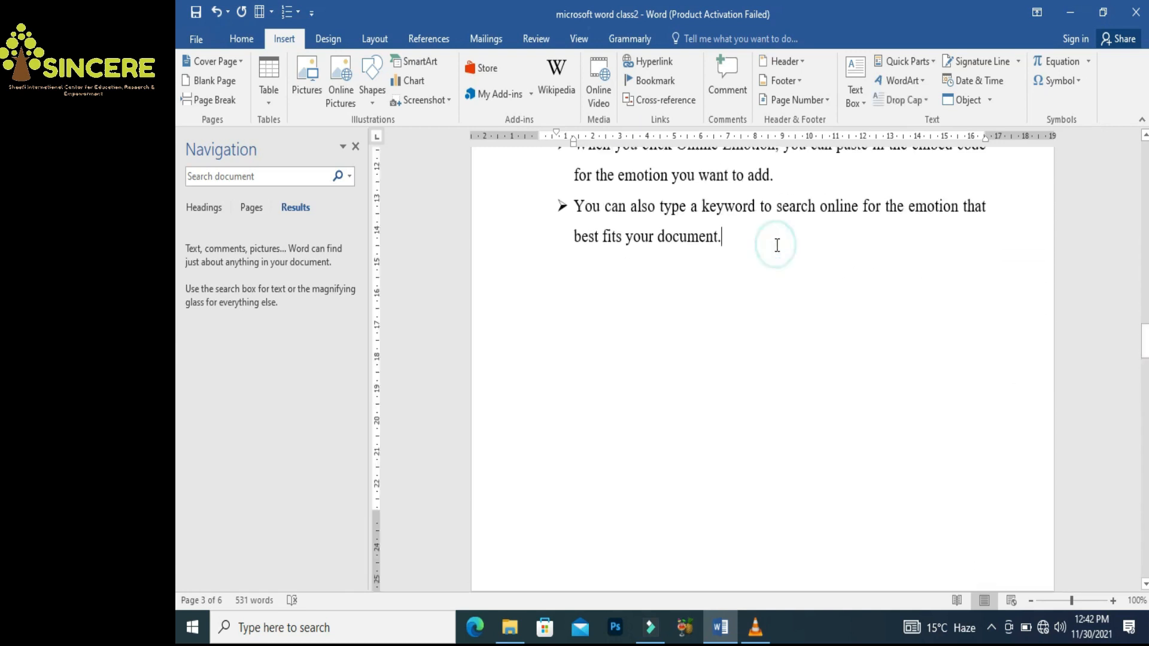
click(210, 84)
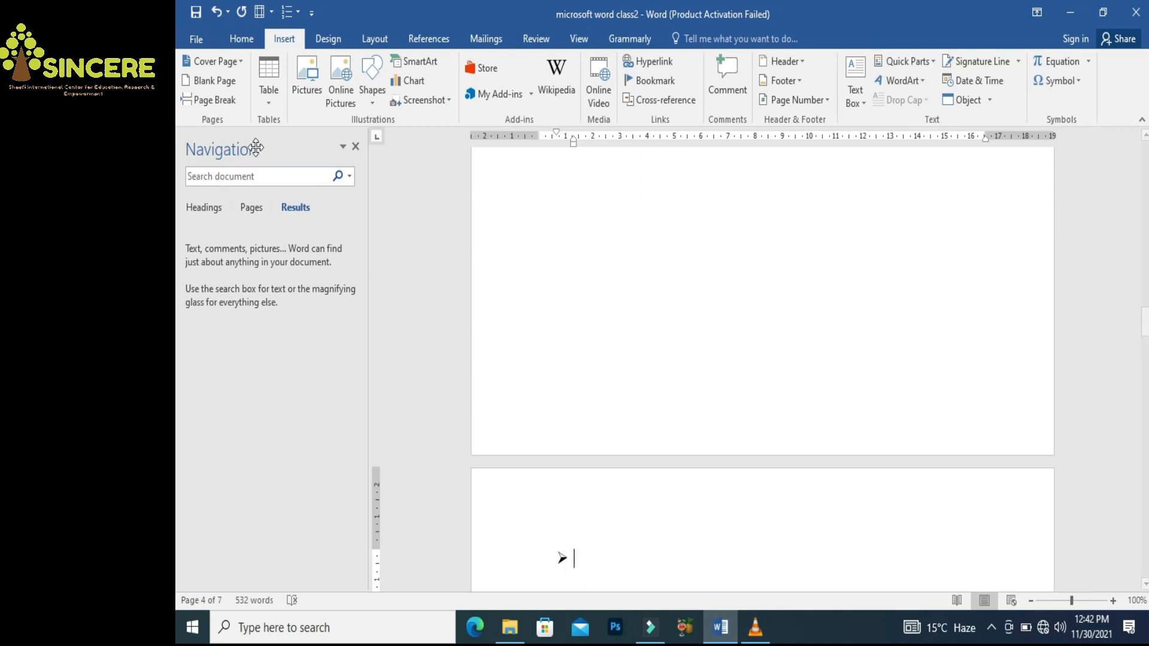
click(212, 83)
drag(1143, 362, 1144, 331)
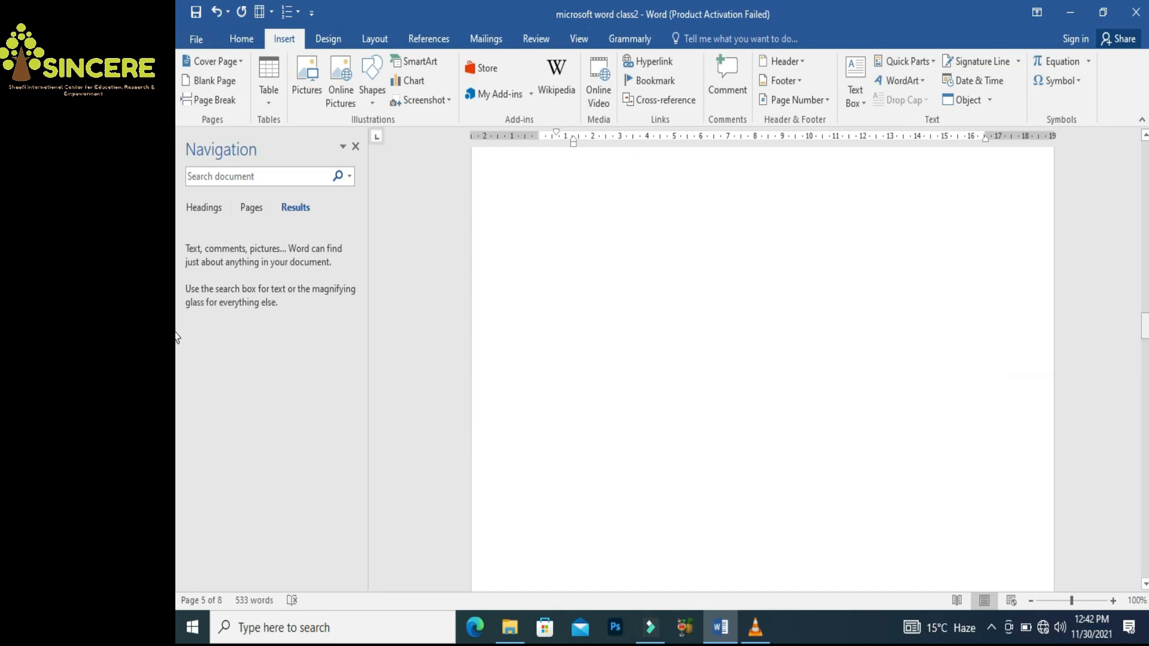
key(ctrl+z)
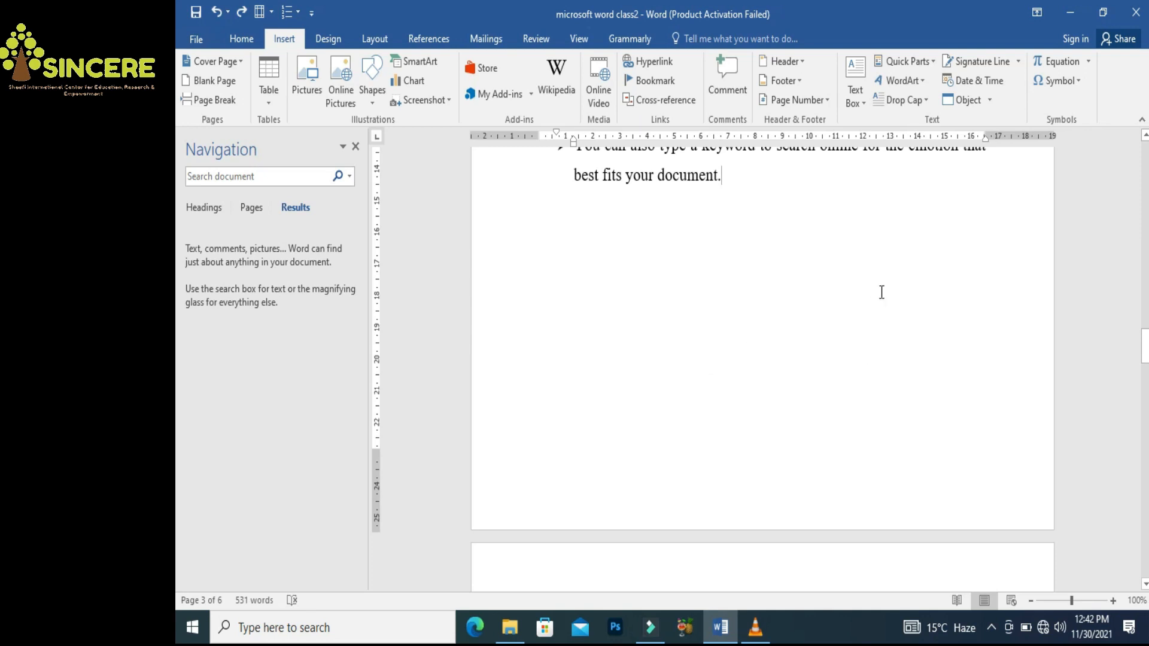
drag(1147, 358, 1144, 565)
drag(1144, 628, 1145, 529)
Add two empty lines after the word 'way'
click(719, 438)
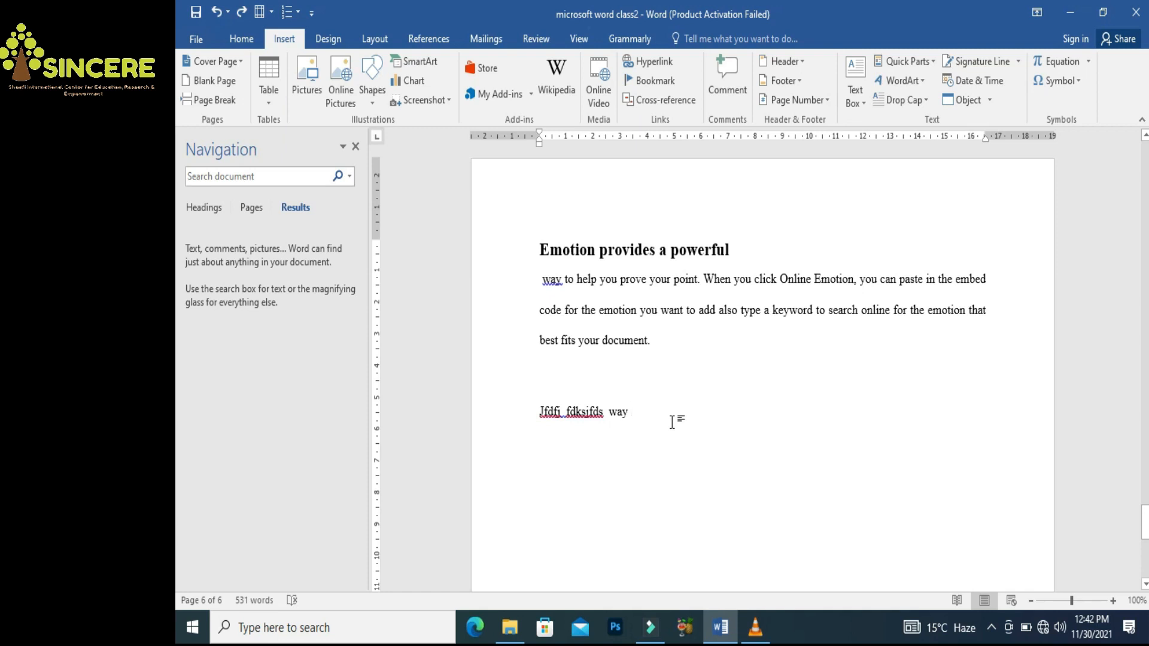
key(Return)
key(Return)
key(Return)
key(Return)
key(Return)
key(Return)
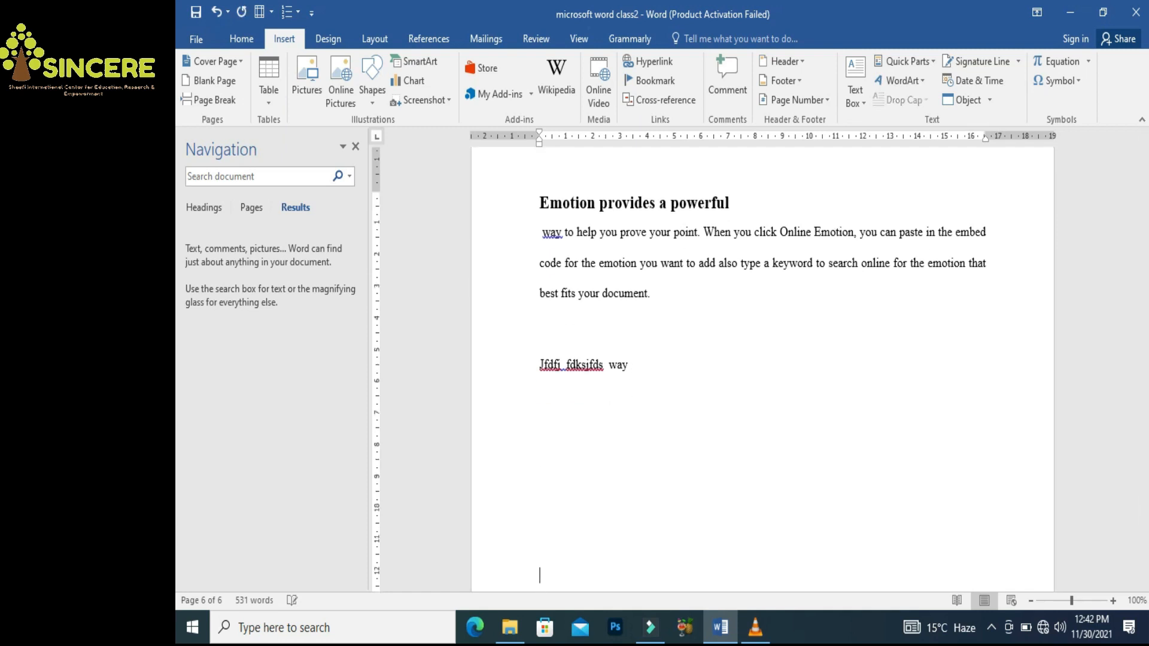
key(Return)
key(Return)
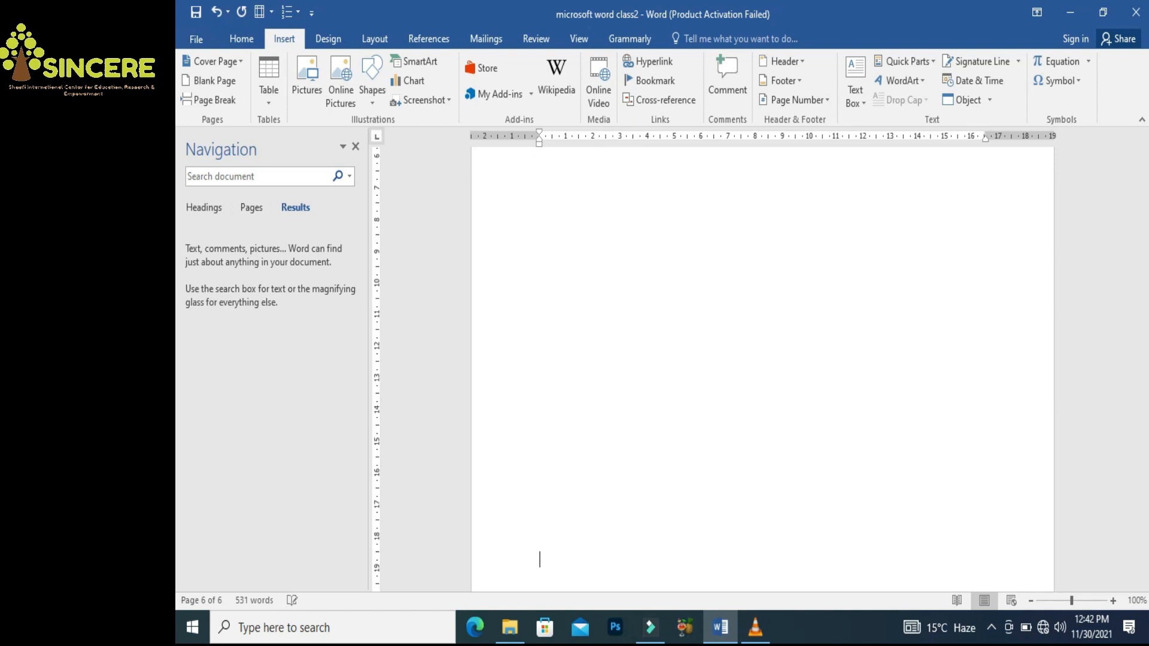
Turn on Show/Hide ¶ and backspace away the empty lines after 'Jfdfi fdksjfds way'
click(242, 39)
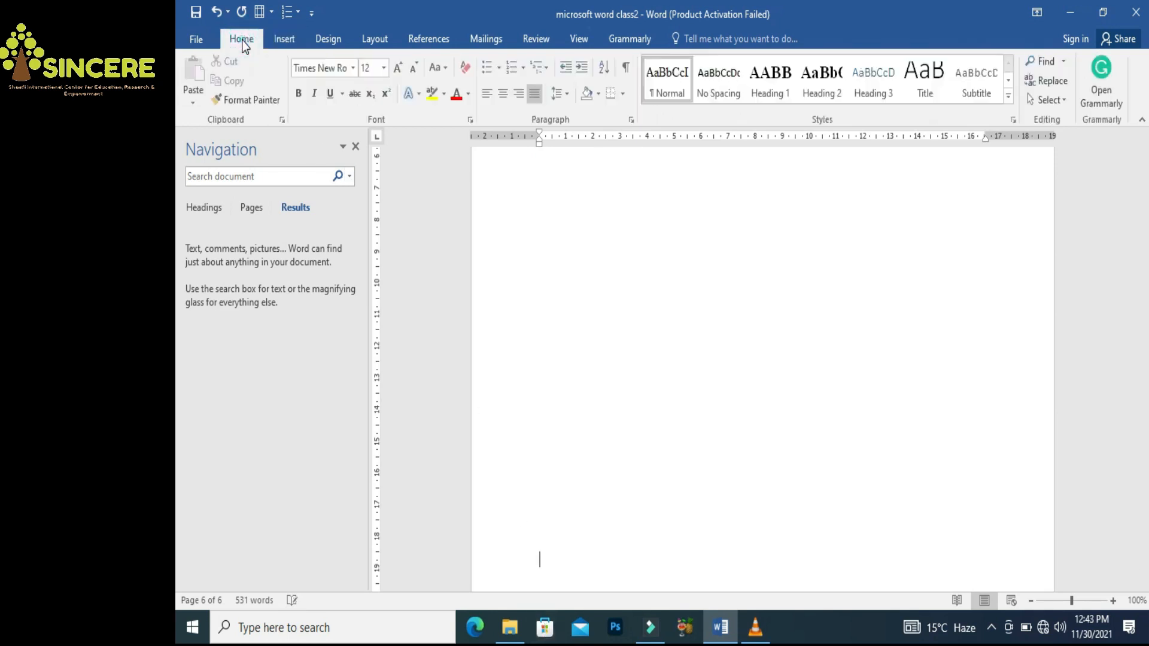
click(626, 73)
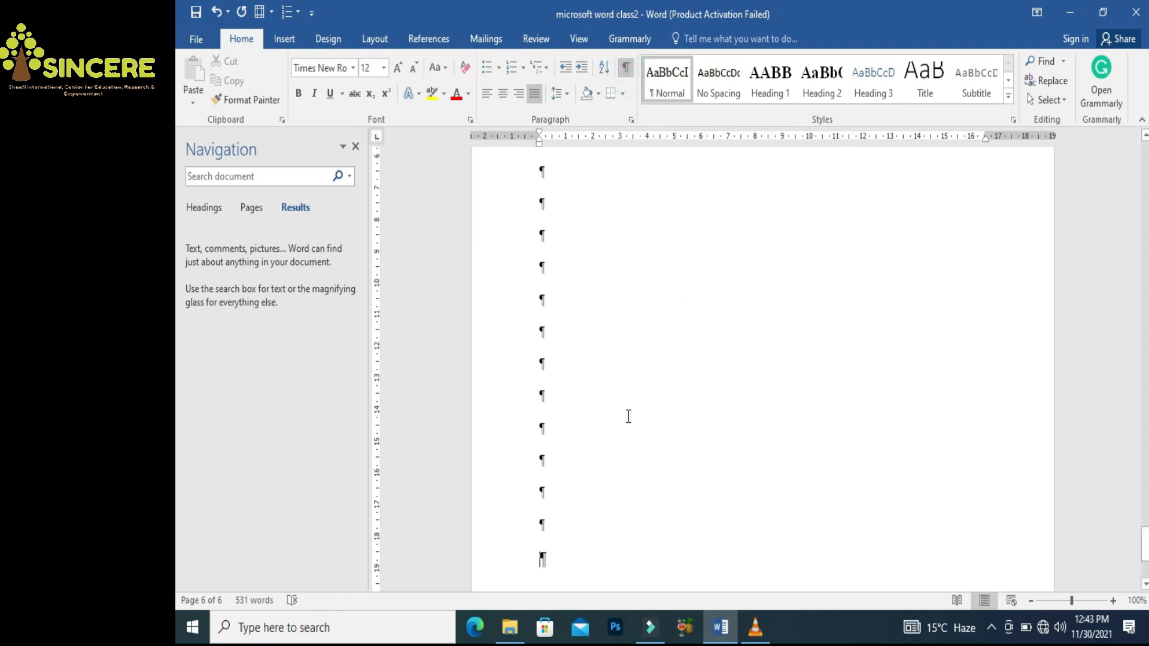
drag(1145, 538, 175, 533)
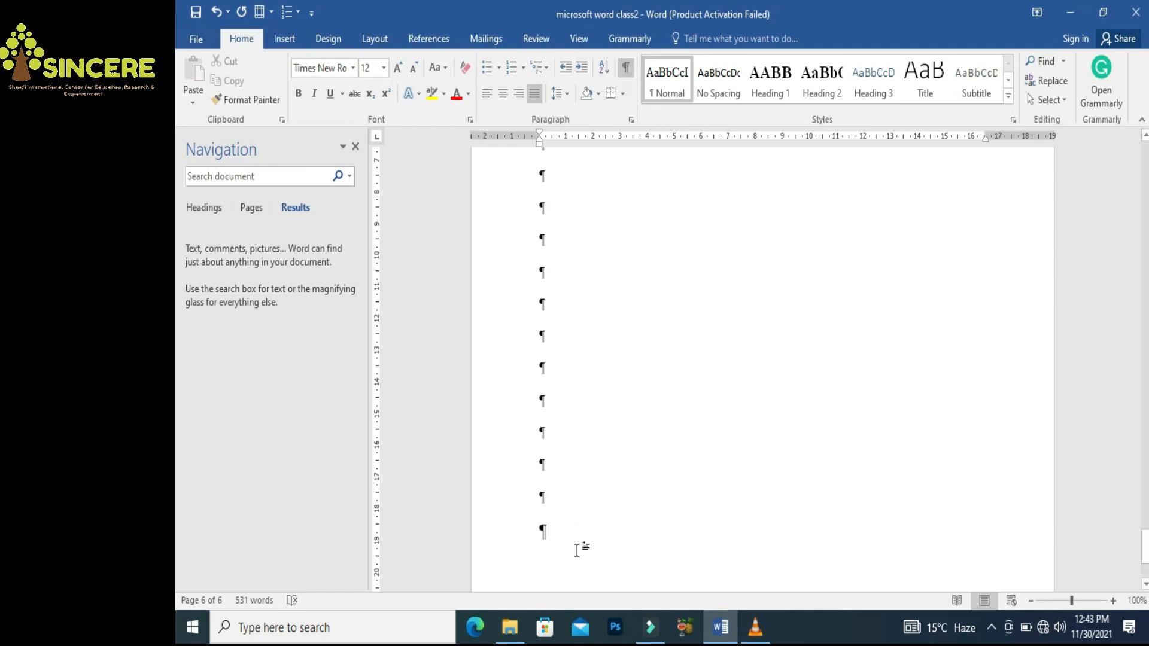
key(BackSpace)
key(BackSpace)
key(BackSpace)
key(BackSpace)
key(BackSpace)
key(BackSpace)
key(BackSpace)
key(BackSpace)
key(BackSpace)
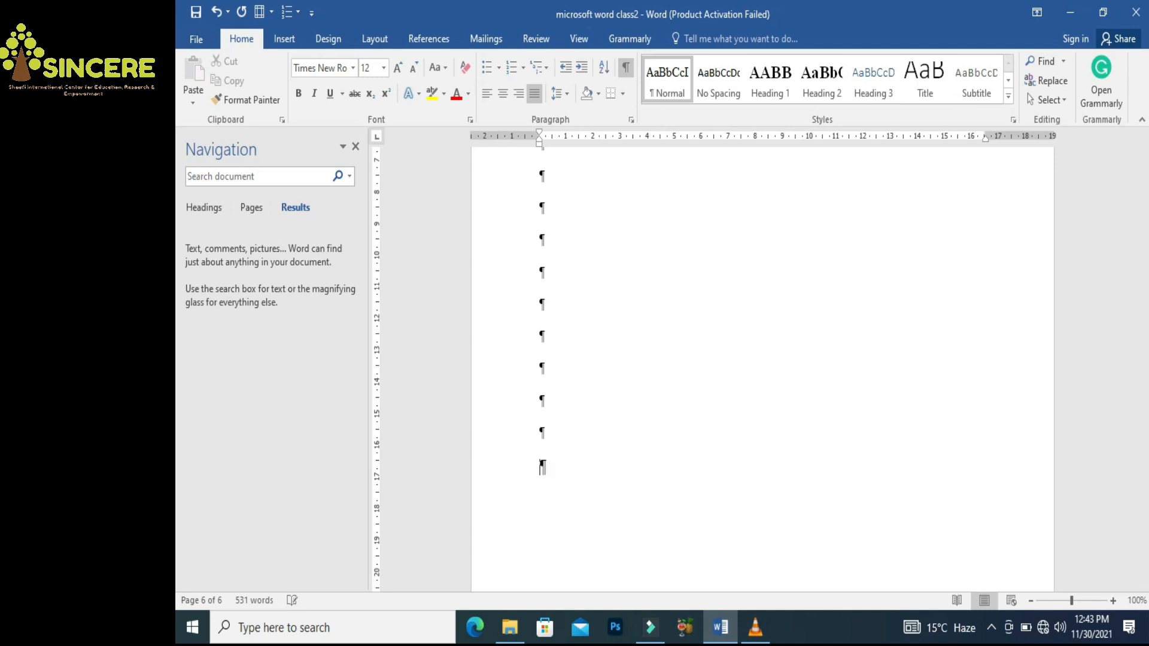
key(BackSpace)
key(BackSpace)
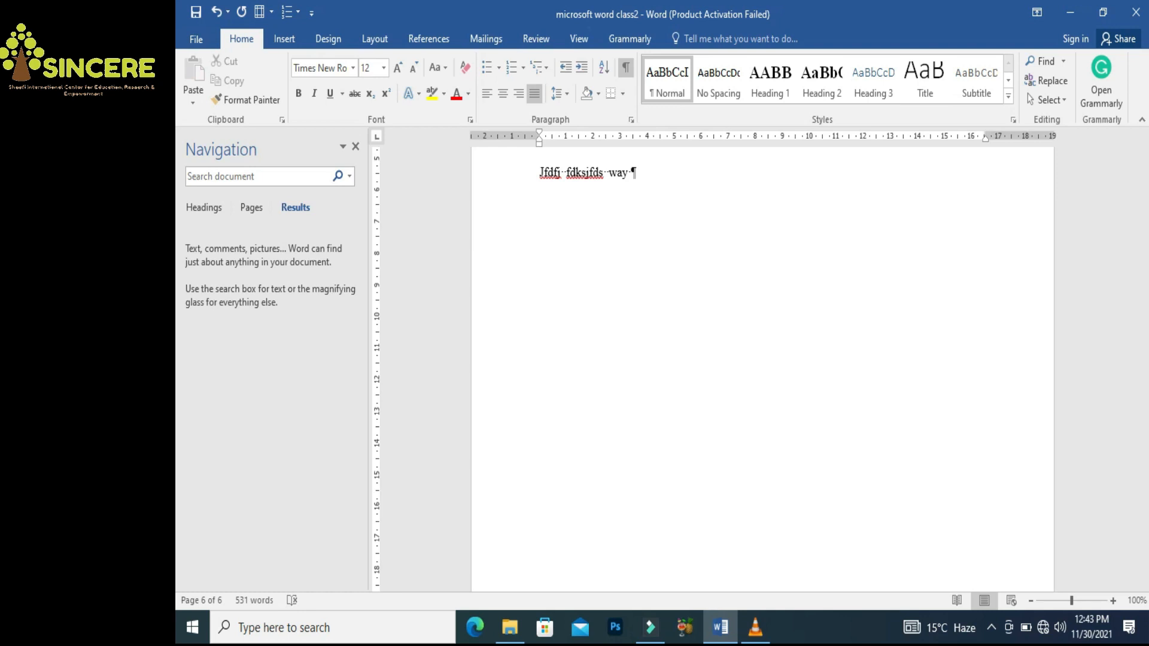
Insert a page break after the final line of text
click(281, 43)
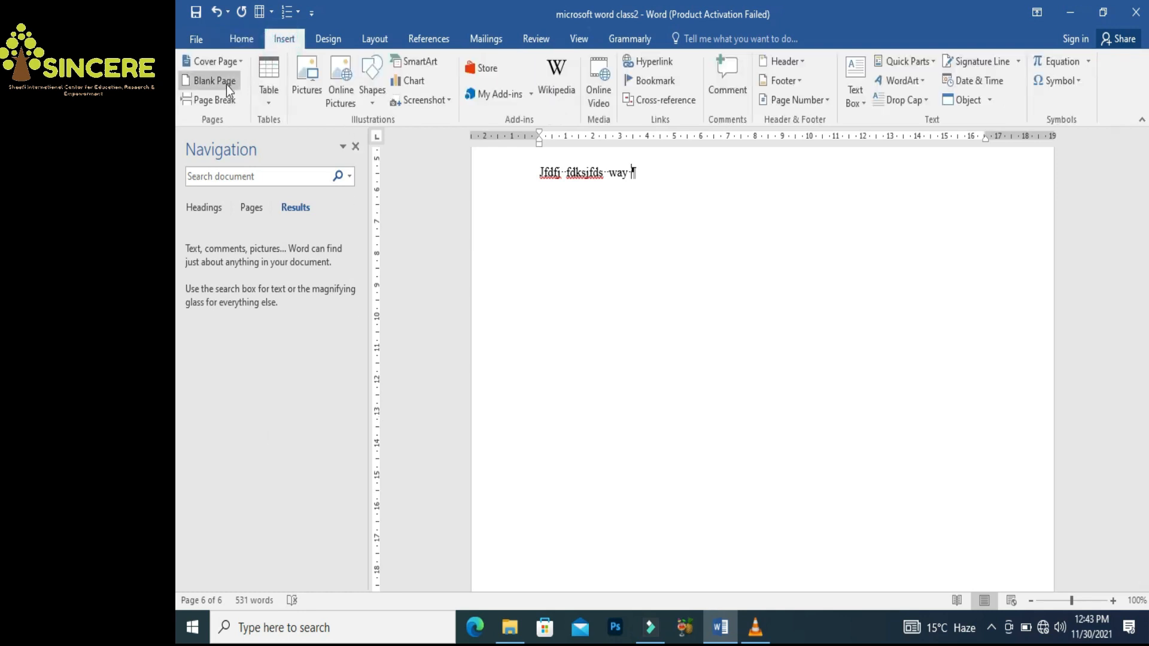
click(211, 106)
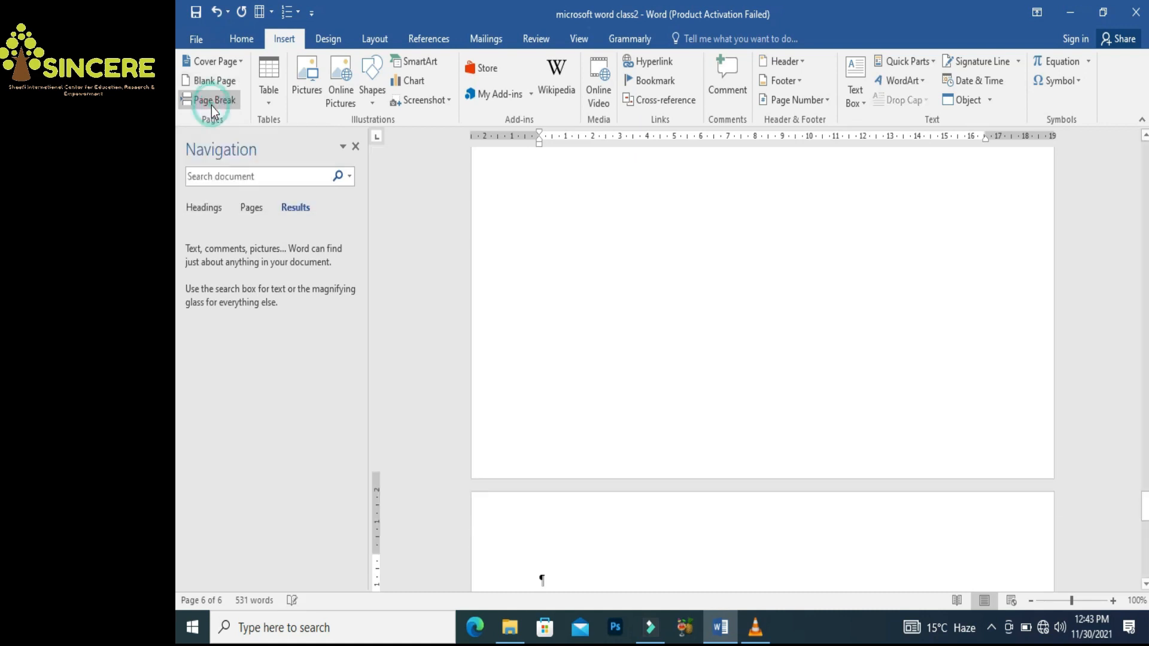
drag(1143, 524, 1145, 473)
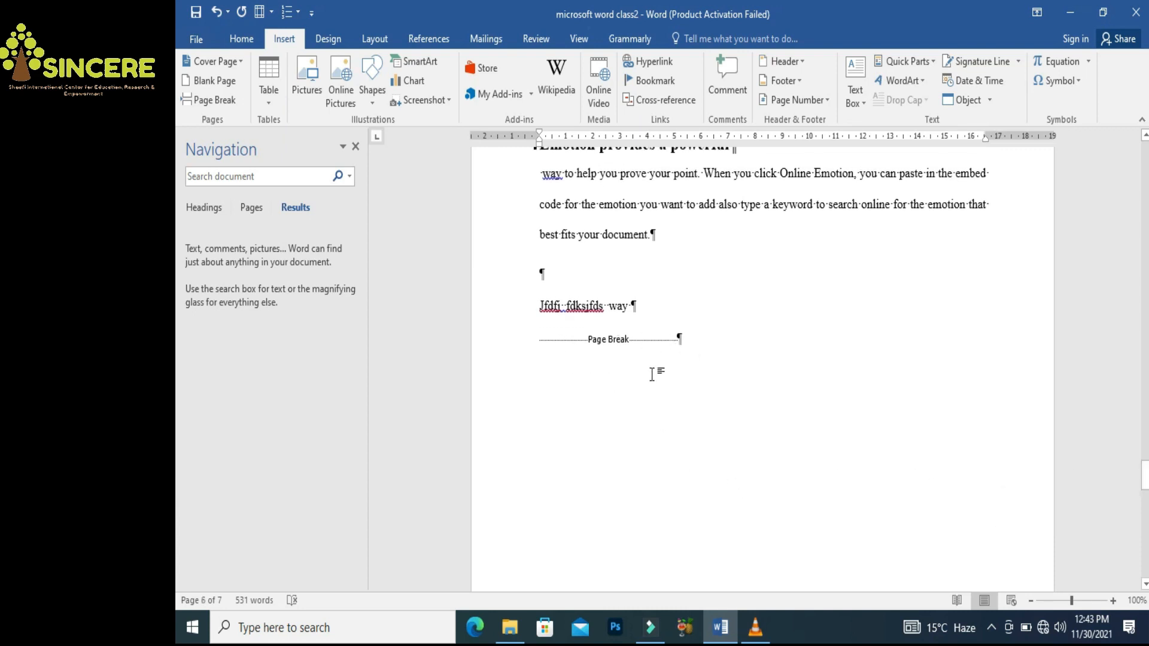
Turn formatting marks off and add an empty line after 'way'
click(239, 42)
click(625, 70)
click(627, 73)
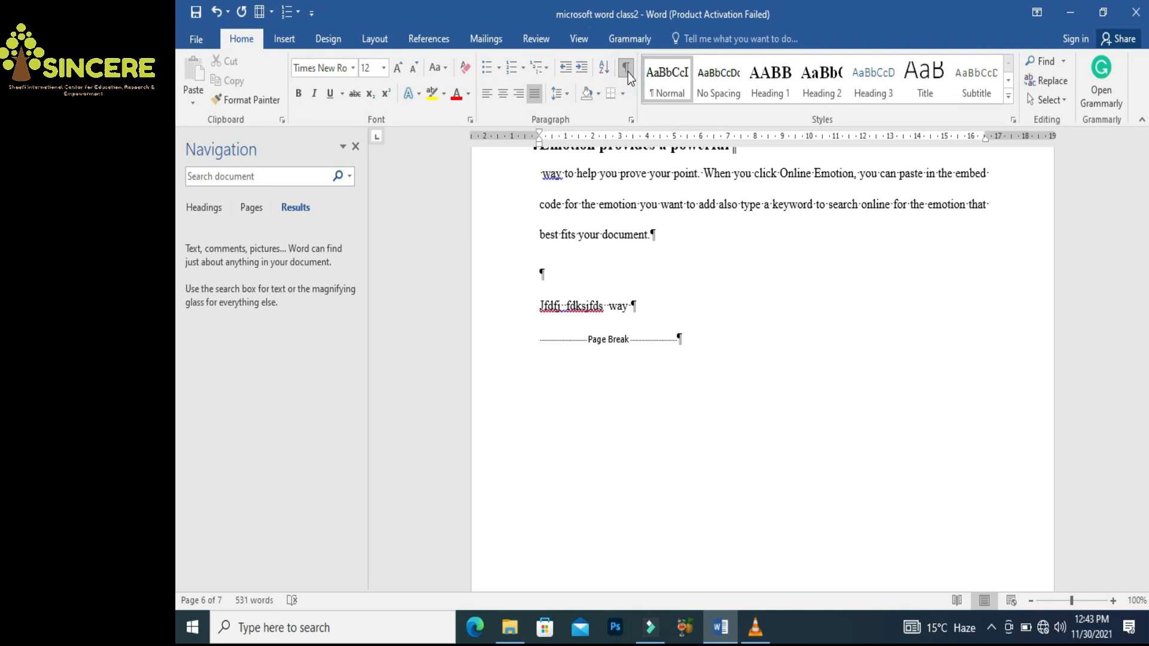
click(627, 73)
click(649, 307)
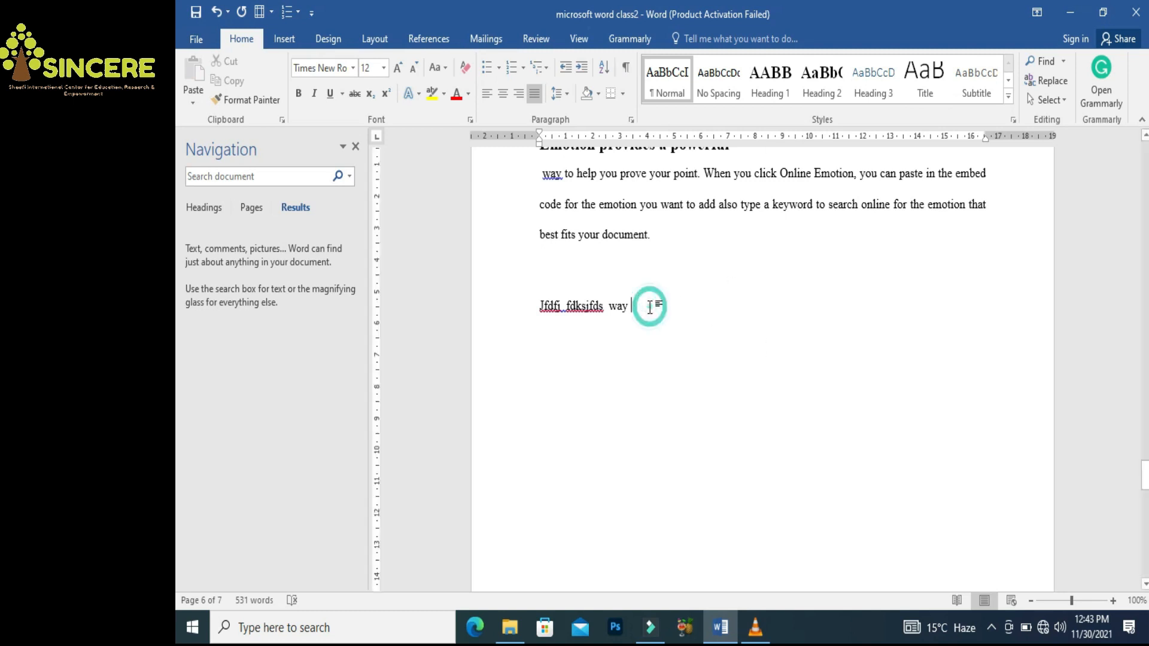
key(Return)
key(Return)
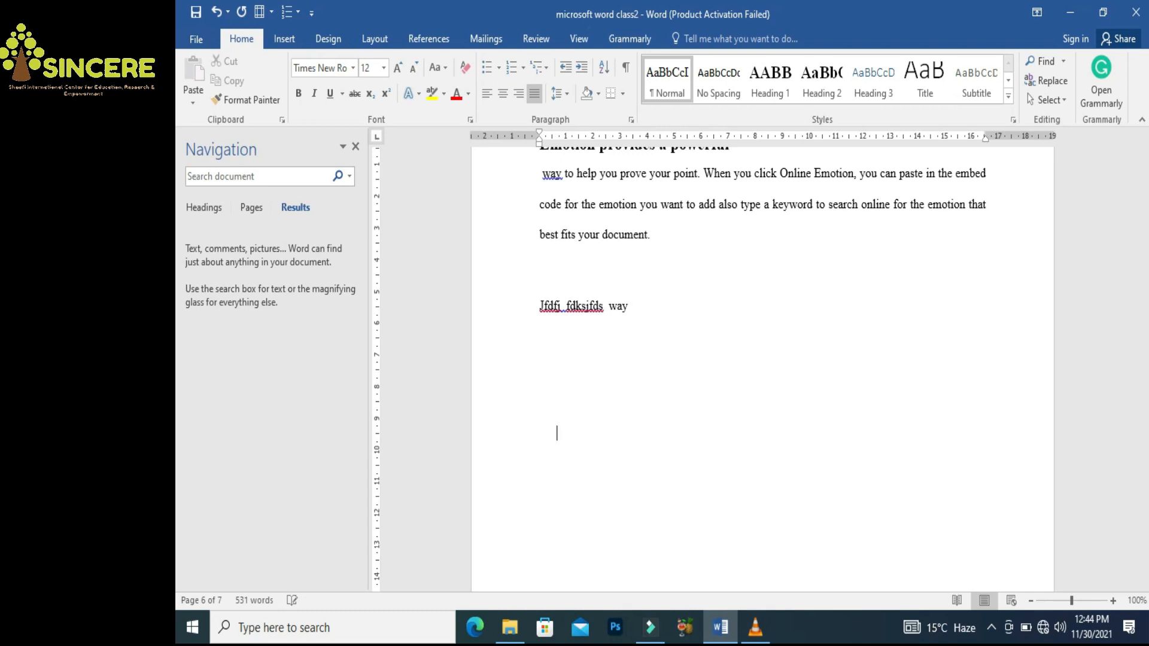
Insert a blank page after the text, bringing the document to eight pages
click(284, 39)
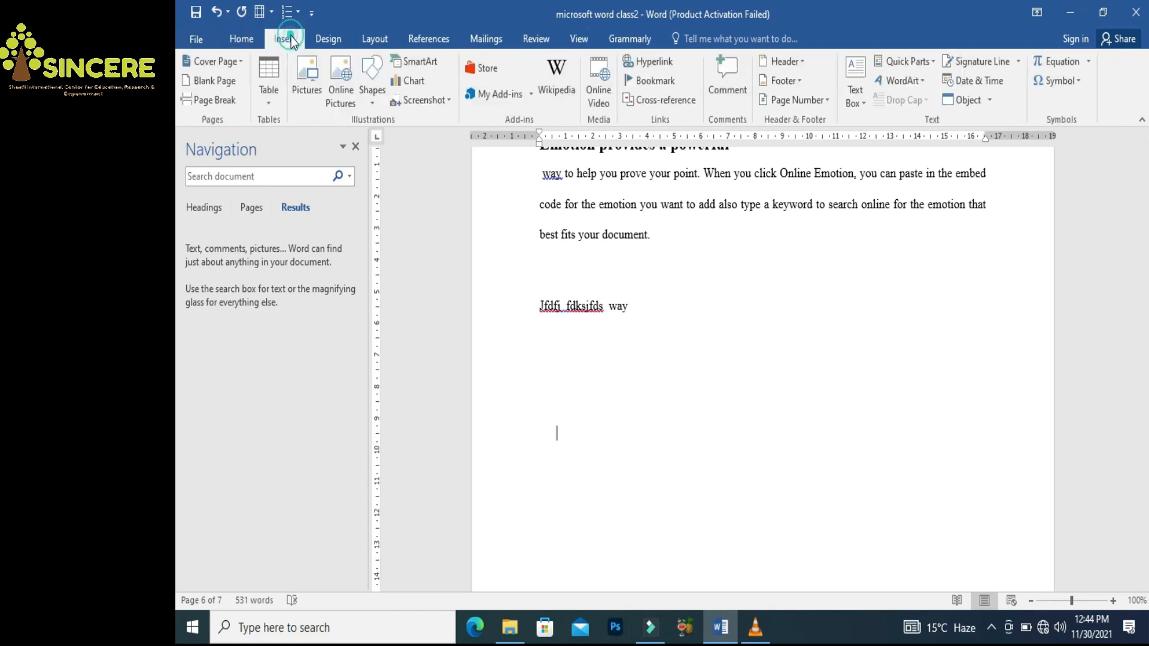
click(230, 80)
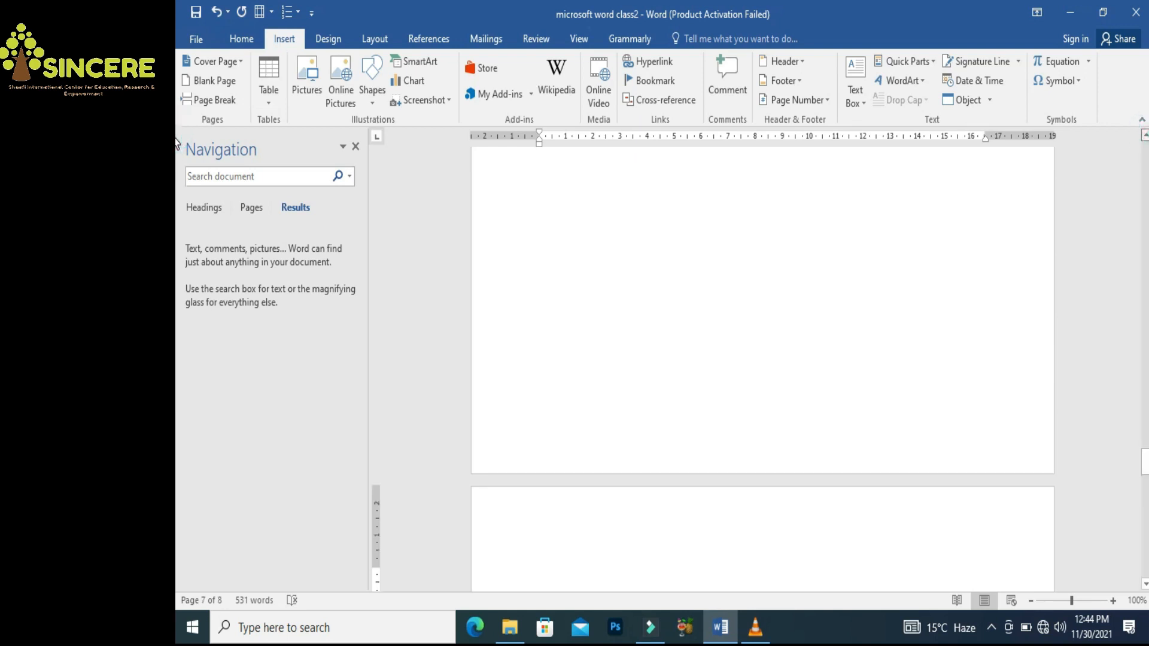
scroll(178, 144, up, 2)
scroll(177, 144, up, 5)
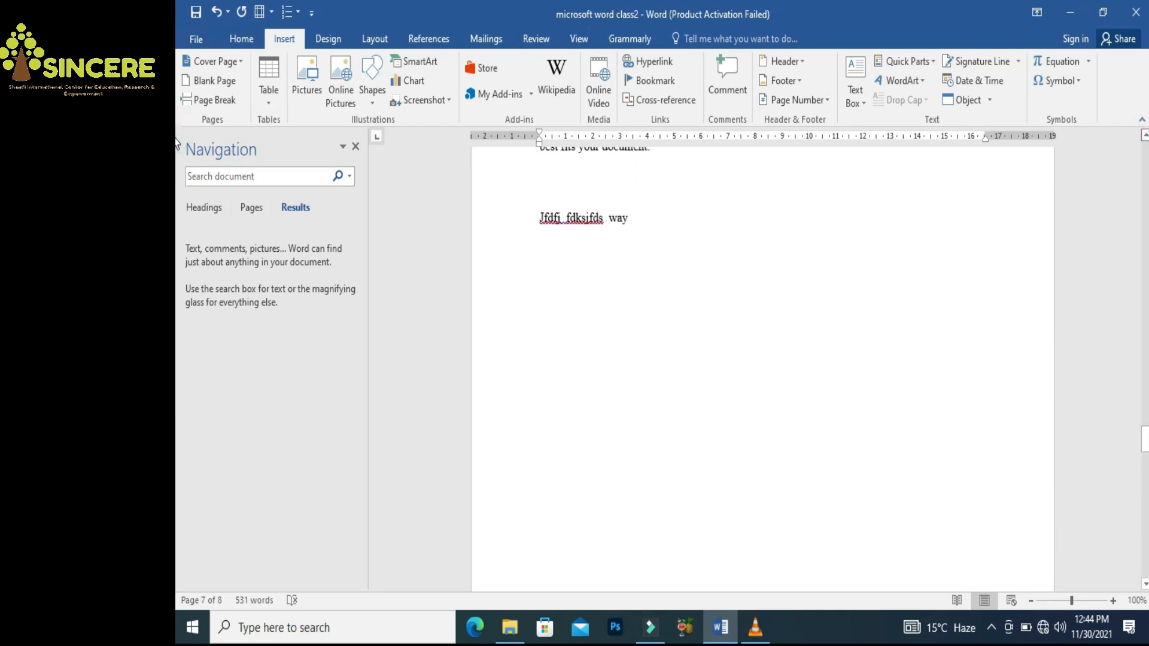
Turn Show/Hide ¶ back on to reveal the empty lines and page break
click(237, 38)
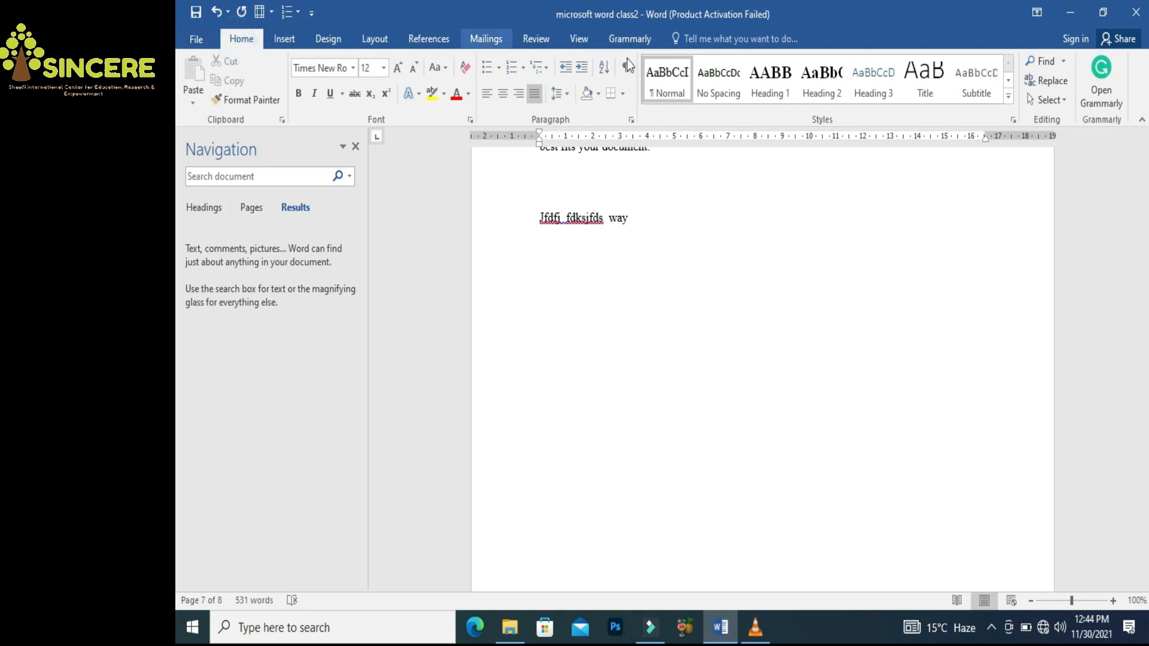
click(626, 67)
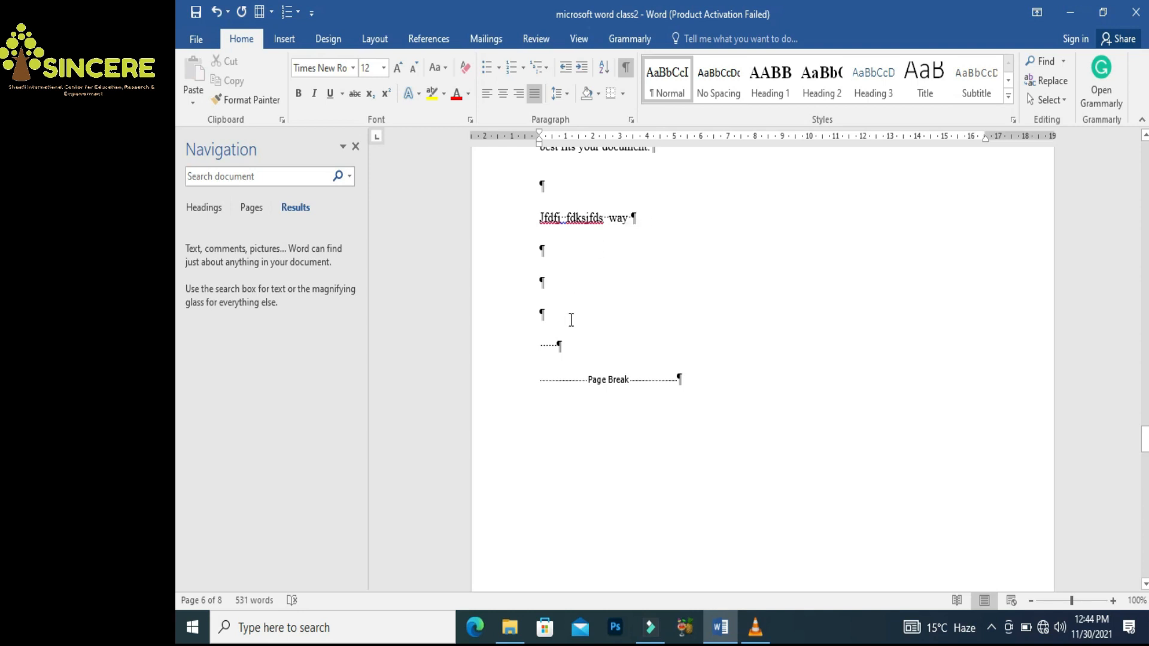
click(633, 213)
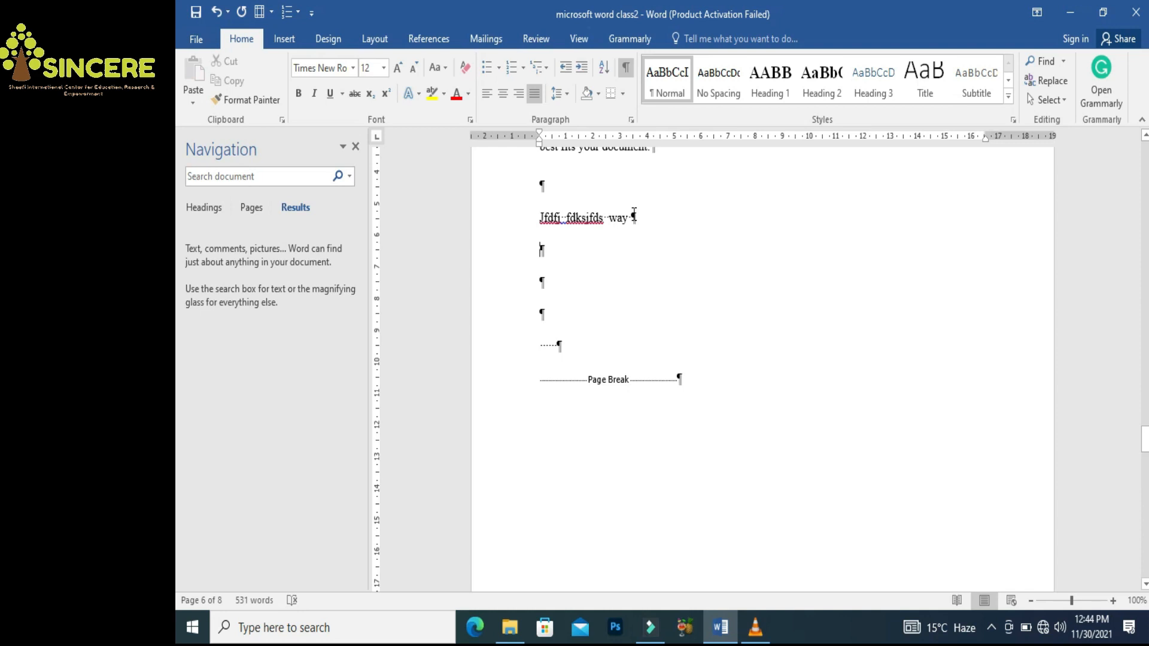
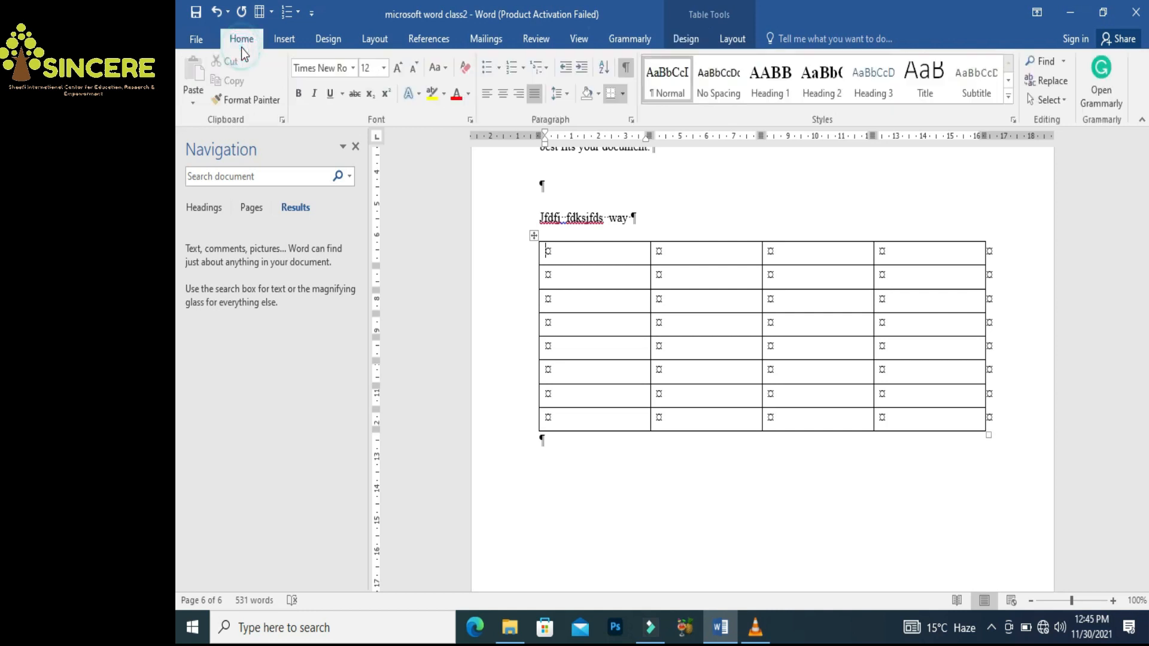
Hide formatting marks, narrow the first column, and enter headers Sr no, Student, Marks, Remark
click(625, 69)
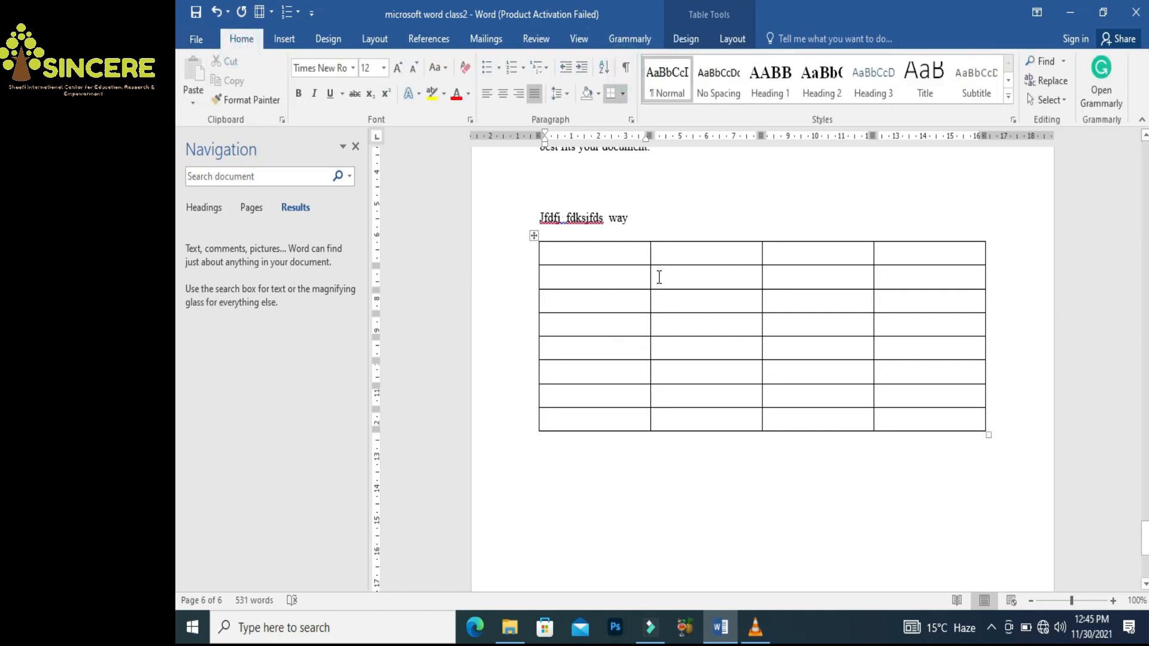
drag(650, 276, 586, 270)
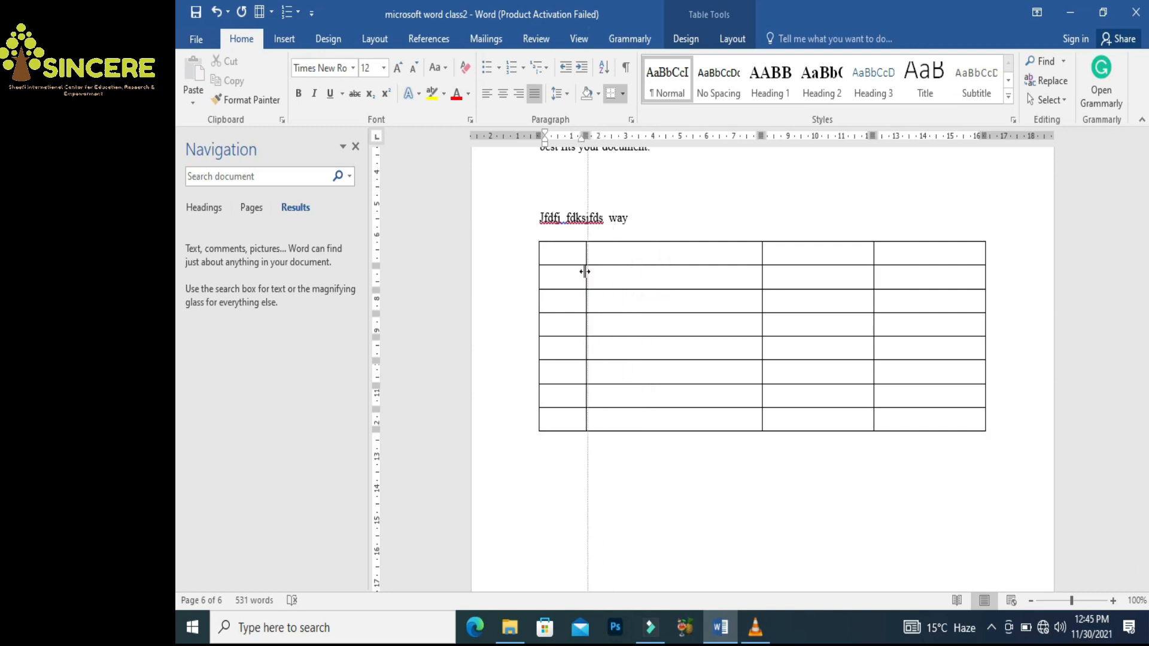
click(566, 262)
text(Sr no)
key(Tab)
text(Student)
key(Tab)
text(Marks)
key(Tab)
text(REsult)
key(BackSpace)
key(BackSpace)
key(BackSpace)
key(BackSpace)
key(BackSpace)
text(emark)
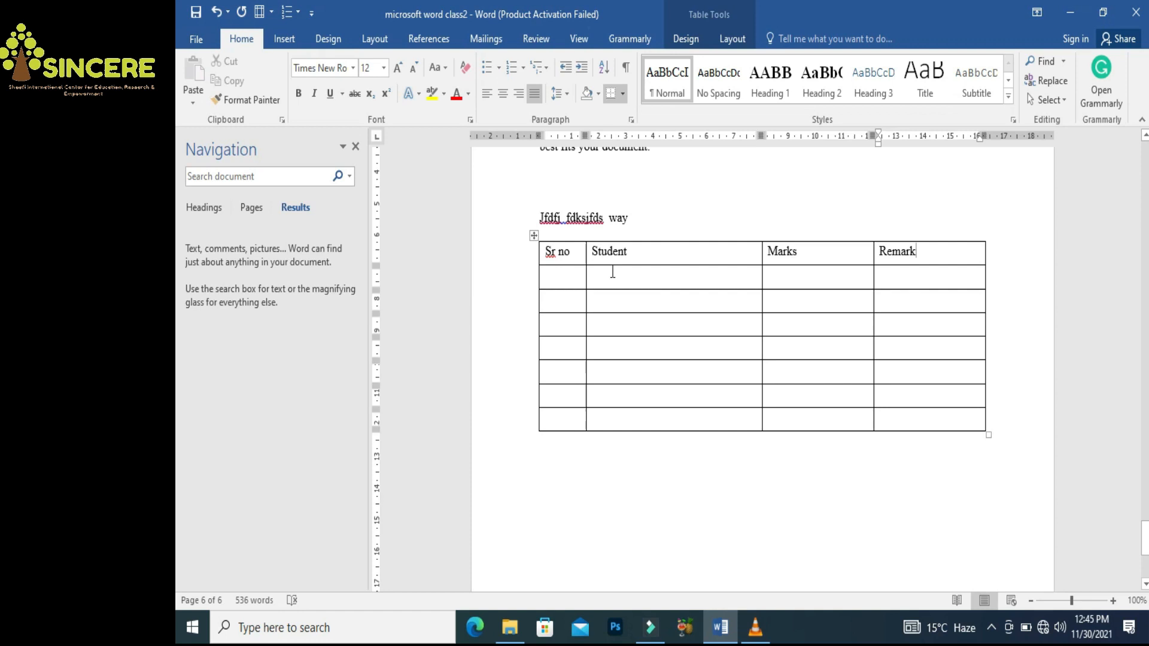
Make the header row bold, centred and 14 pt, and shade it grey
mouse_move(939, 251)
mouse_down()
mouse_move(760, 243)
mouse_move(562, 255)
mouse_up()
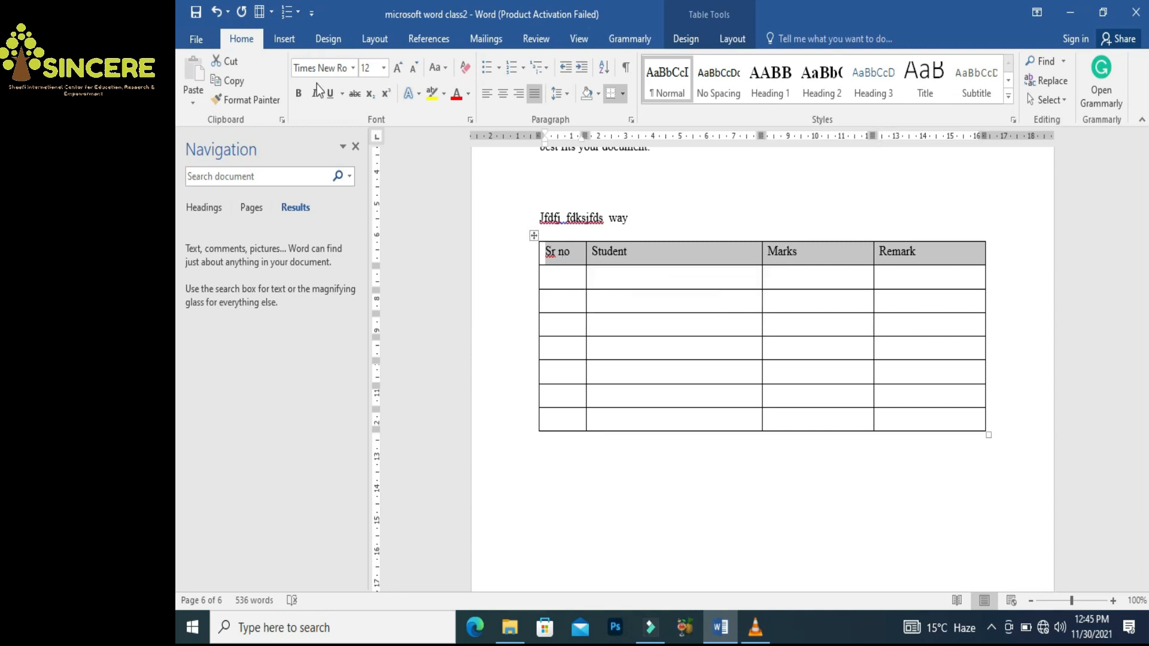
click(299, 94)
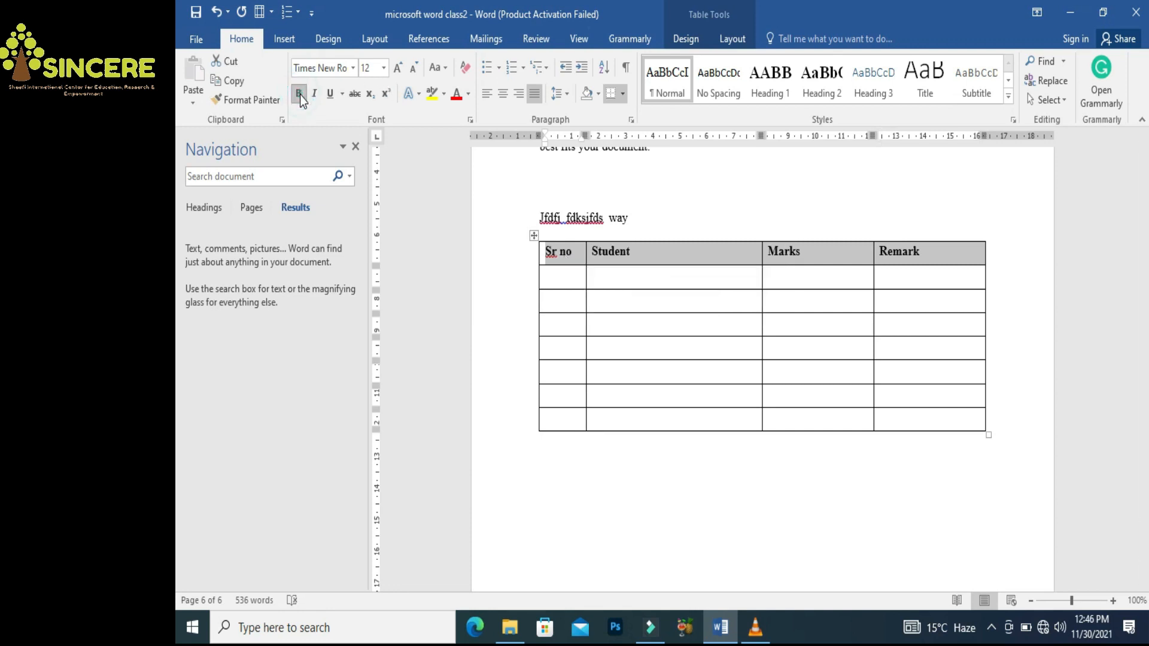
key(ctrl+e)
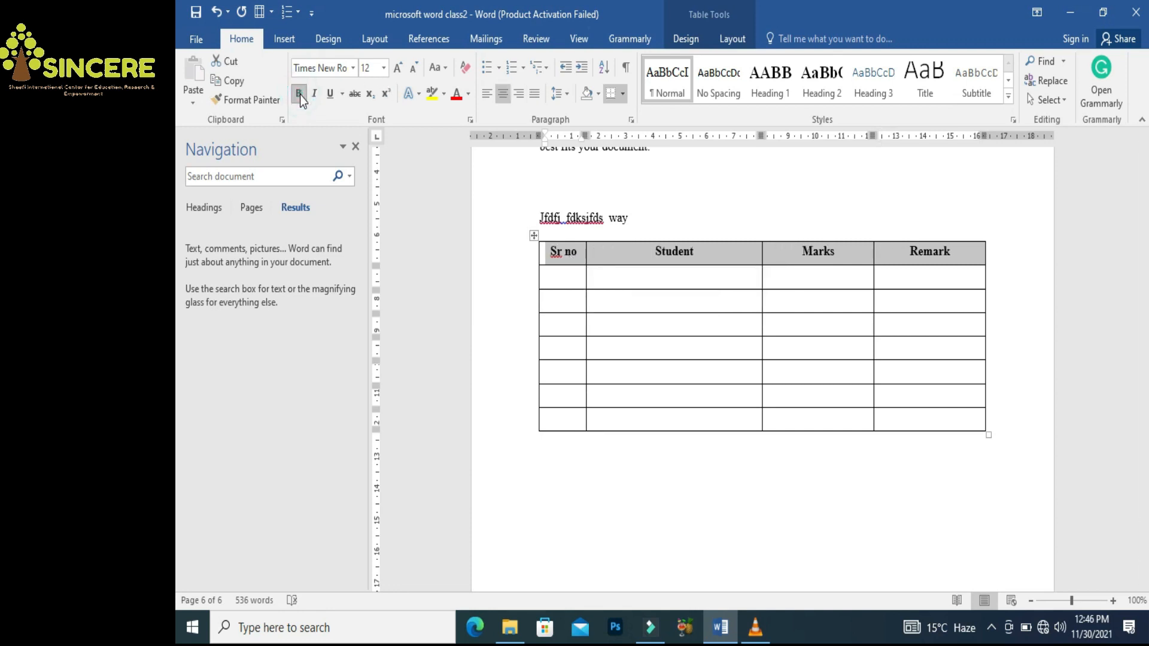
key(ctrl+bracketright)
key(ctrl+bracketright)
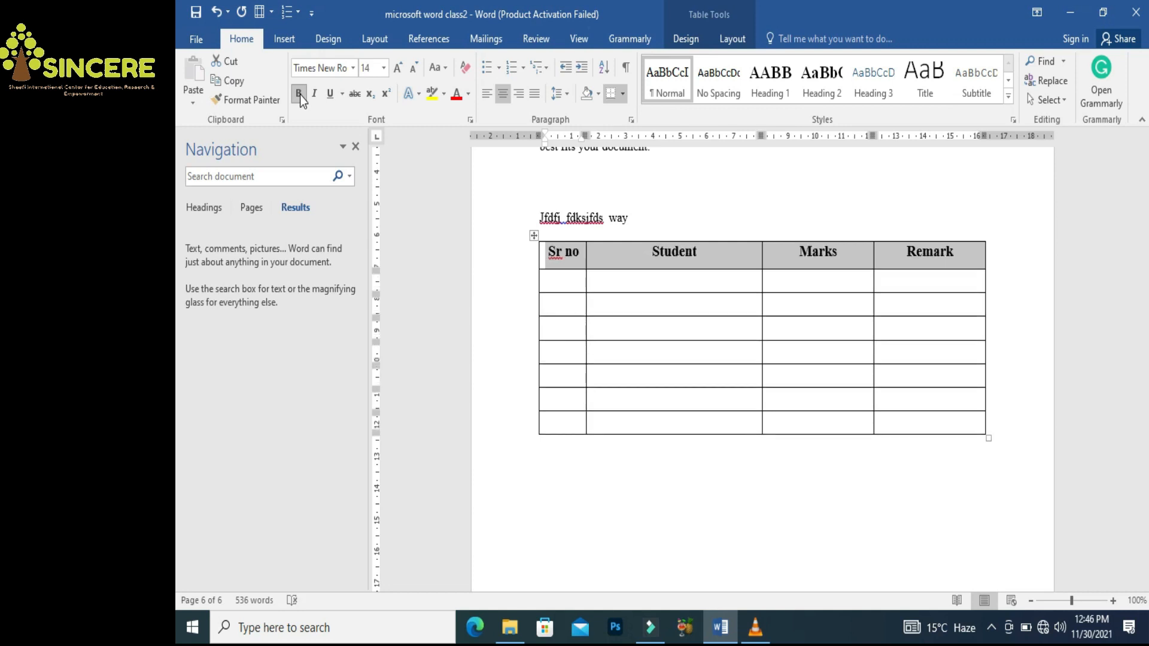
click(313, 94)
click(330, 96)
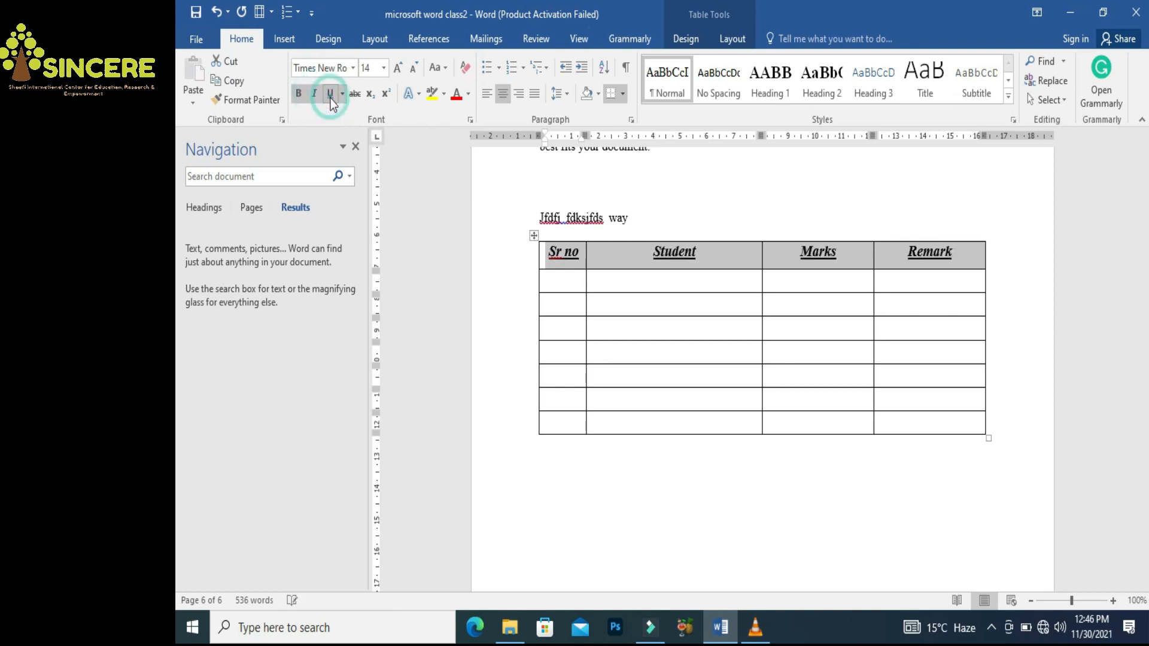
click(623, 289)
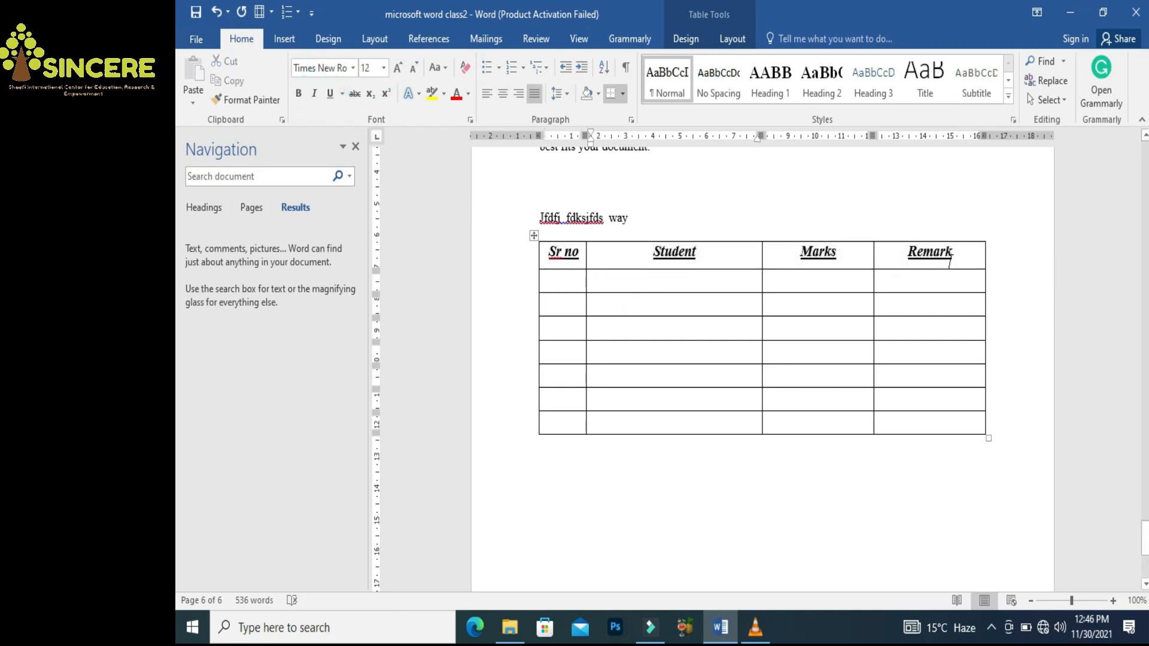
key(ctrl+z)
key(ctrl+z)
drag(953, 264, 562, 259)
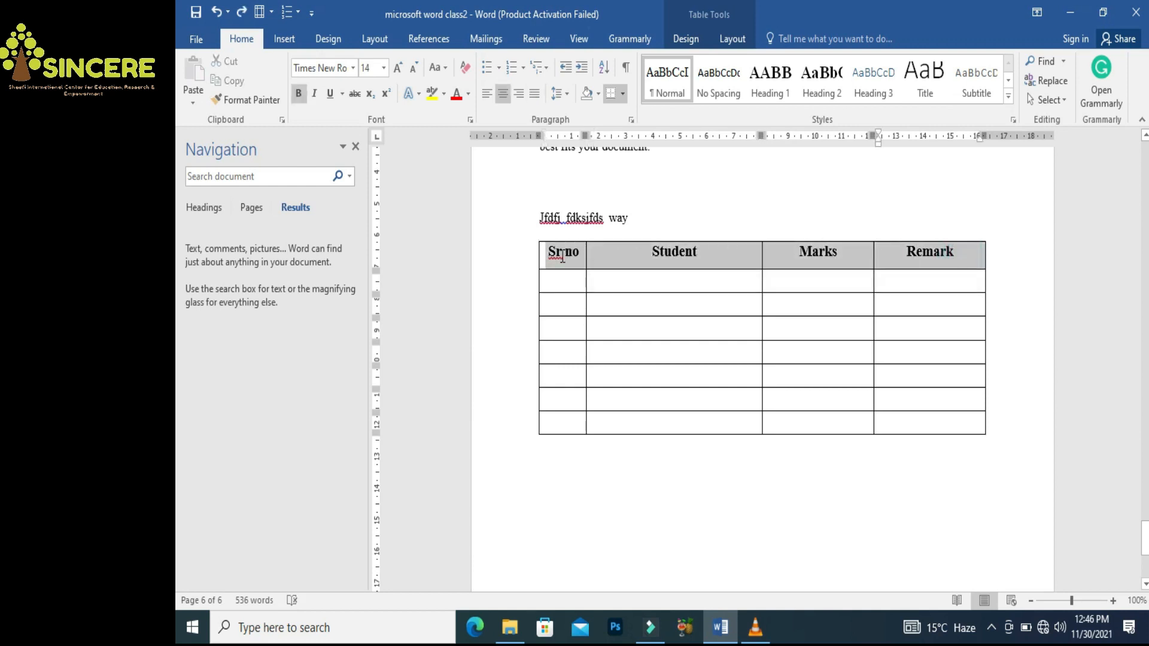
click(598, 95)
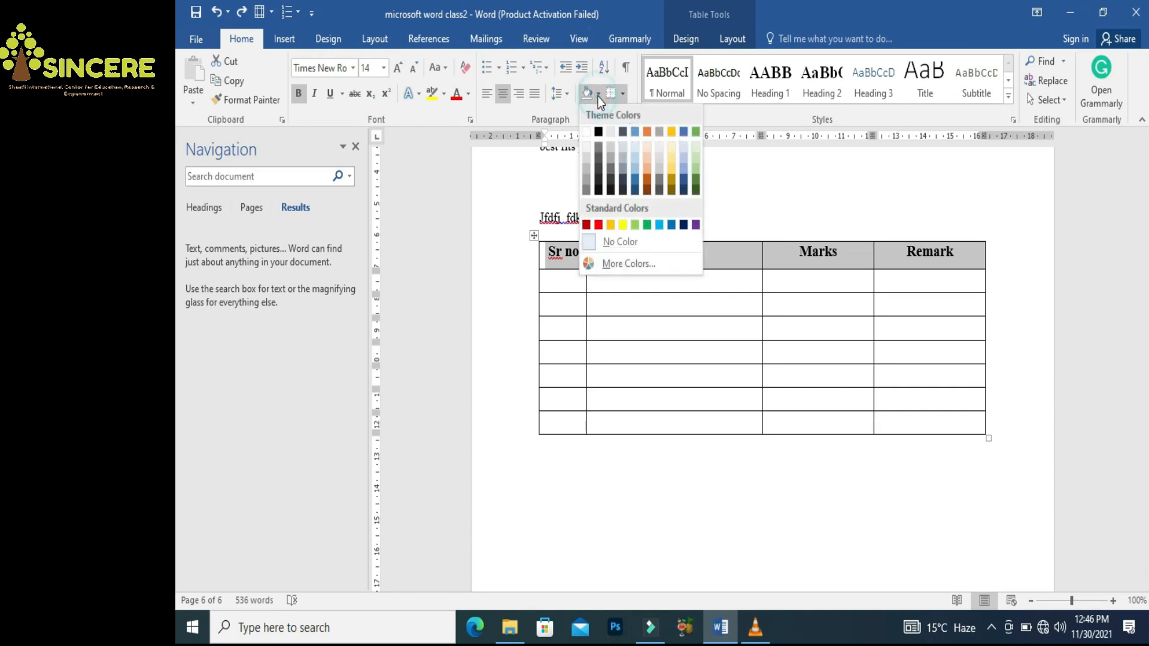
click(585, 169)
click(667, 279)
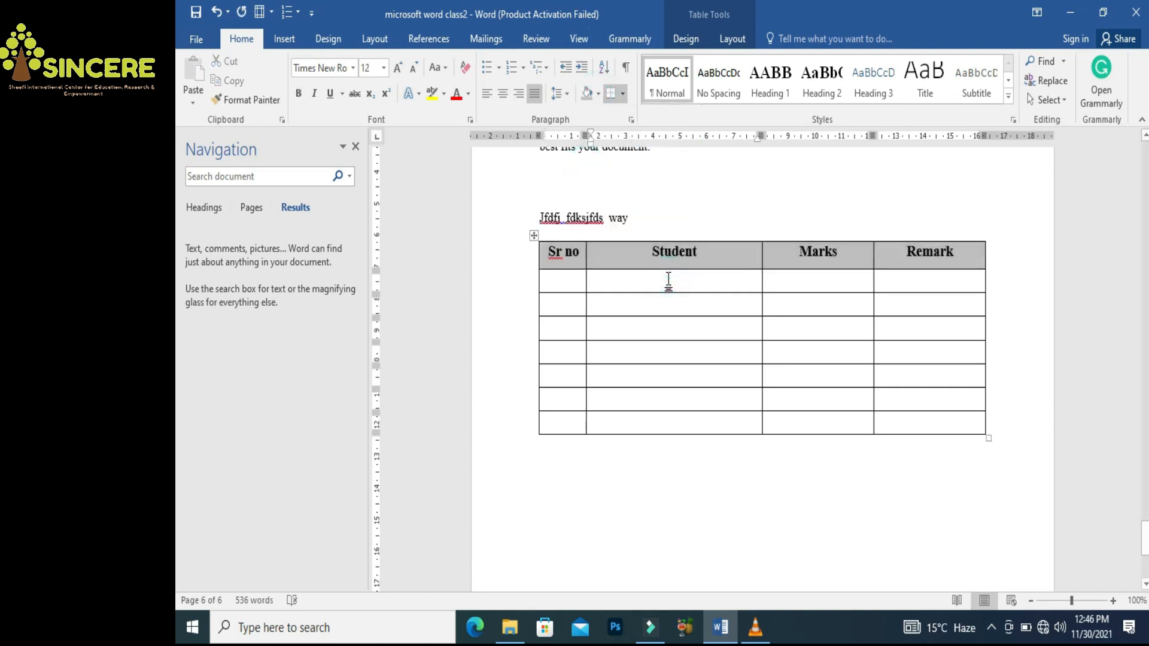
Fill the first data row with 1, abc, 30/50 and Pass
click(569, 284)
text(1)
key(Tab)
text(abc)
key(Tab)
text(25)
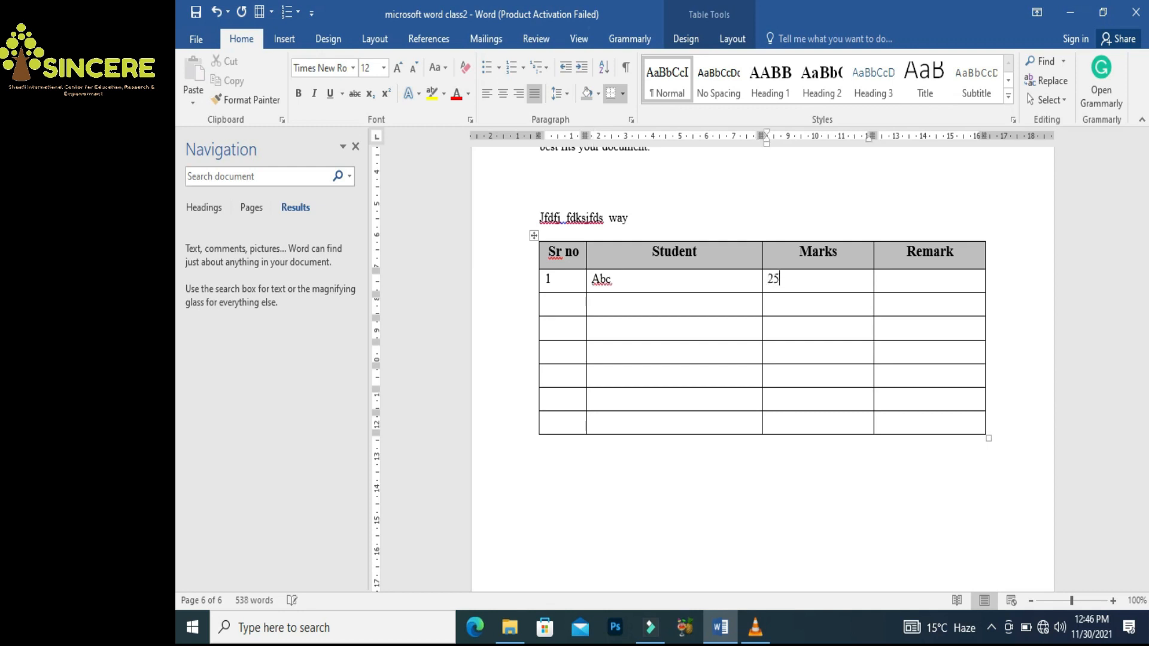
text(/50)
key(Tab)
key(Left)
key(Left)
key(Left)
key(Left)
key(BackSpace)
key(BackSpace)
text(30)
key(Tab)
text(Pass)
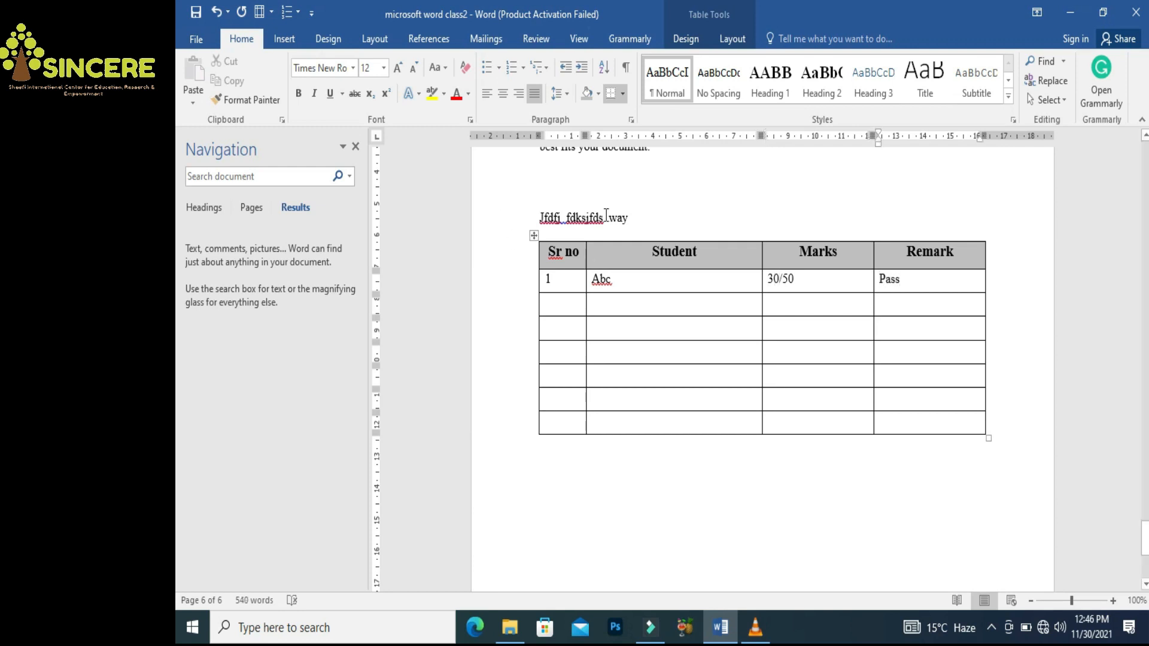
Add a centred caption 'Table 1: Marks distrubution' on a new line above the table
click(643, 228)
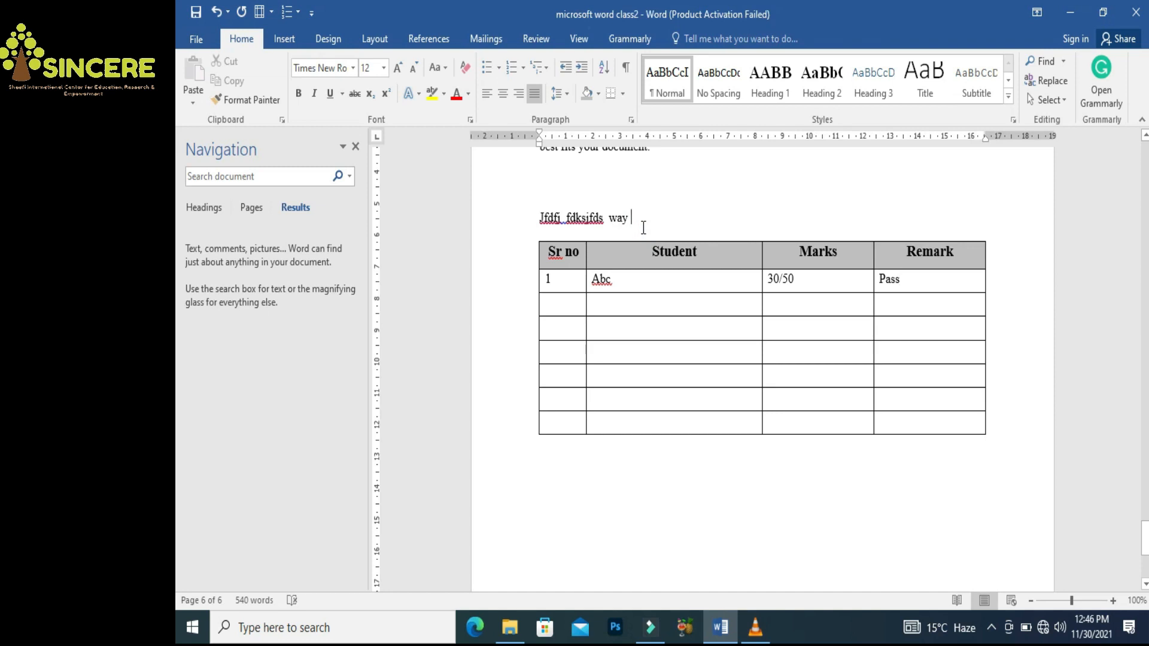
key(Return)
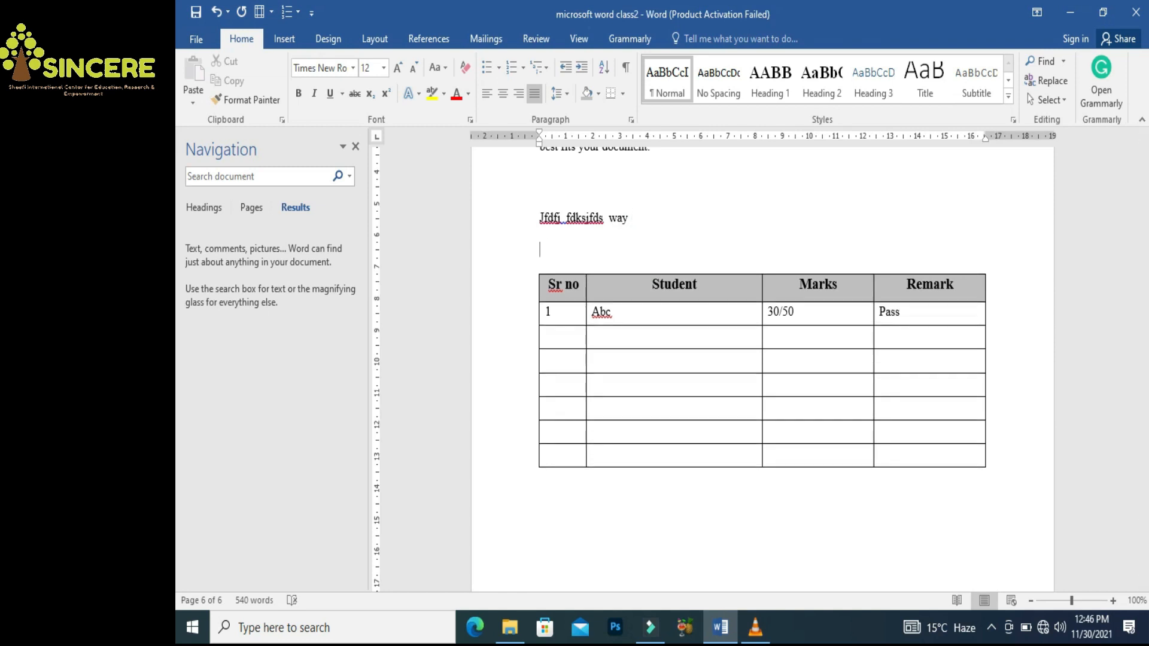
text(Table 1: Marks distru)
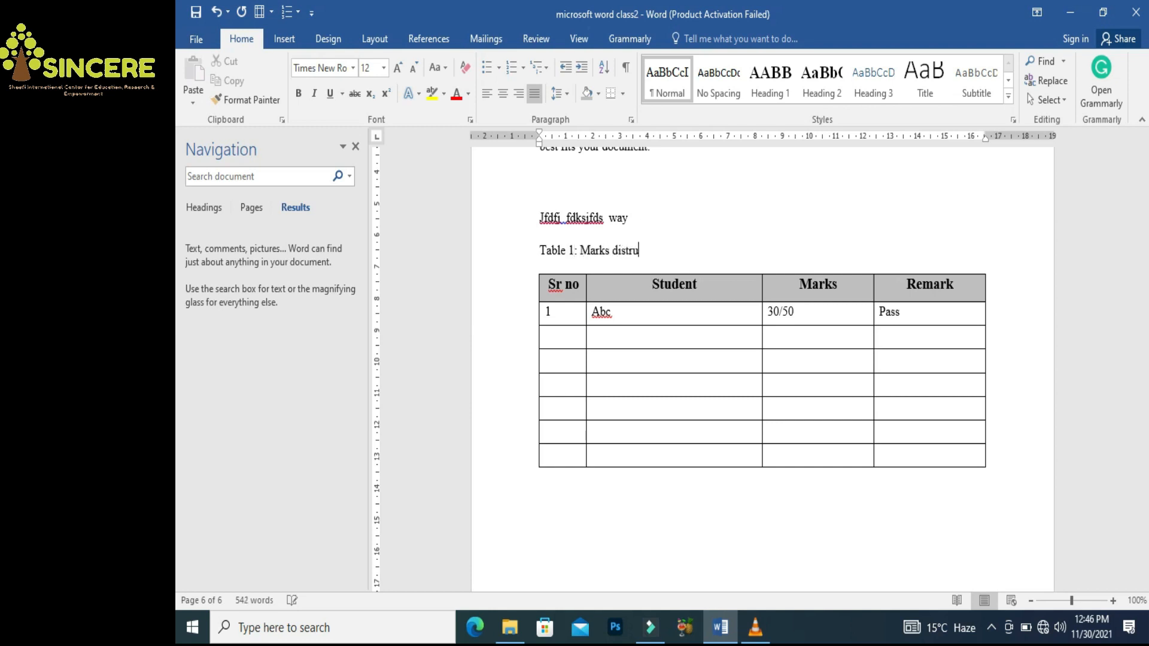
key(BackSpace)
text(ibution)
key(ctrl+e)
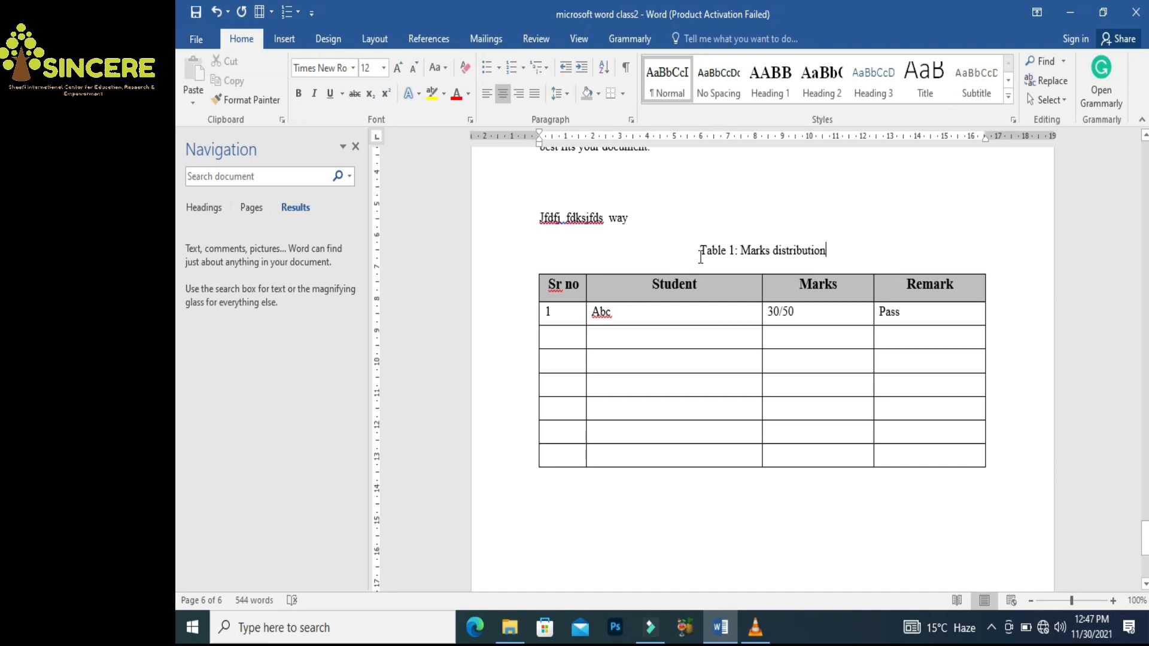
click(700, 453)
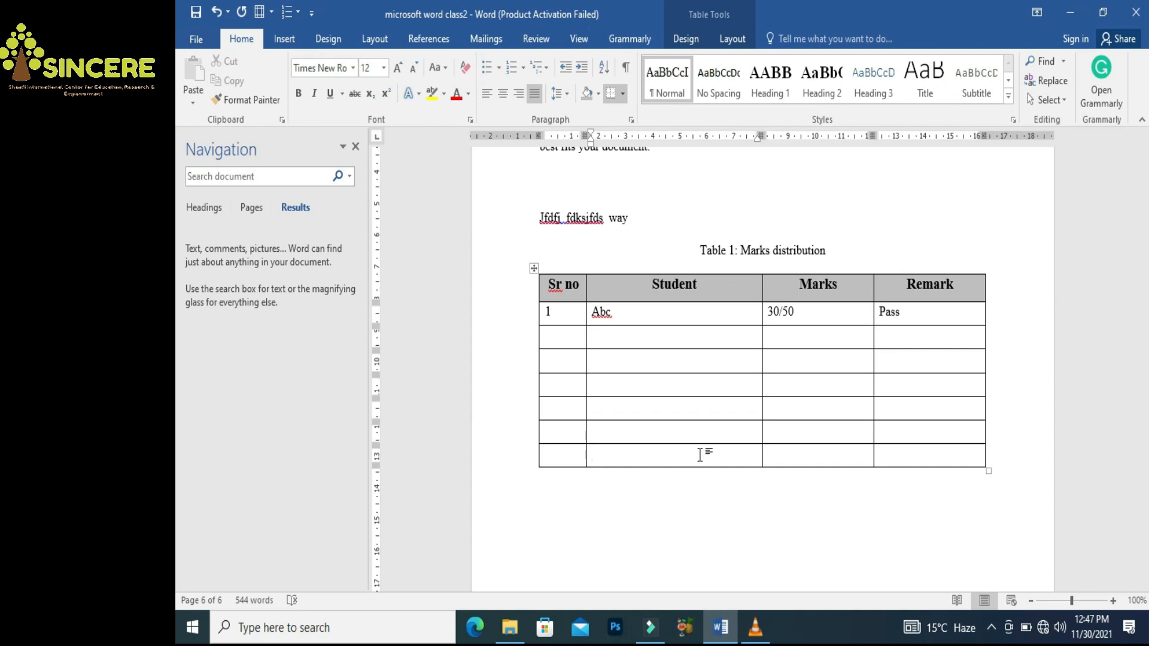
Grow the marks table to twelve empty rows below the filled row
click(925, 457)
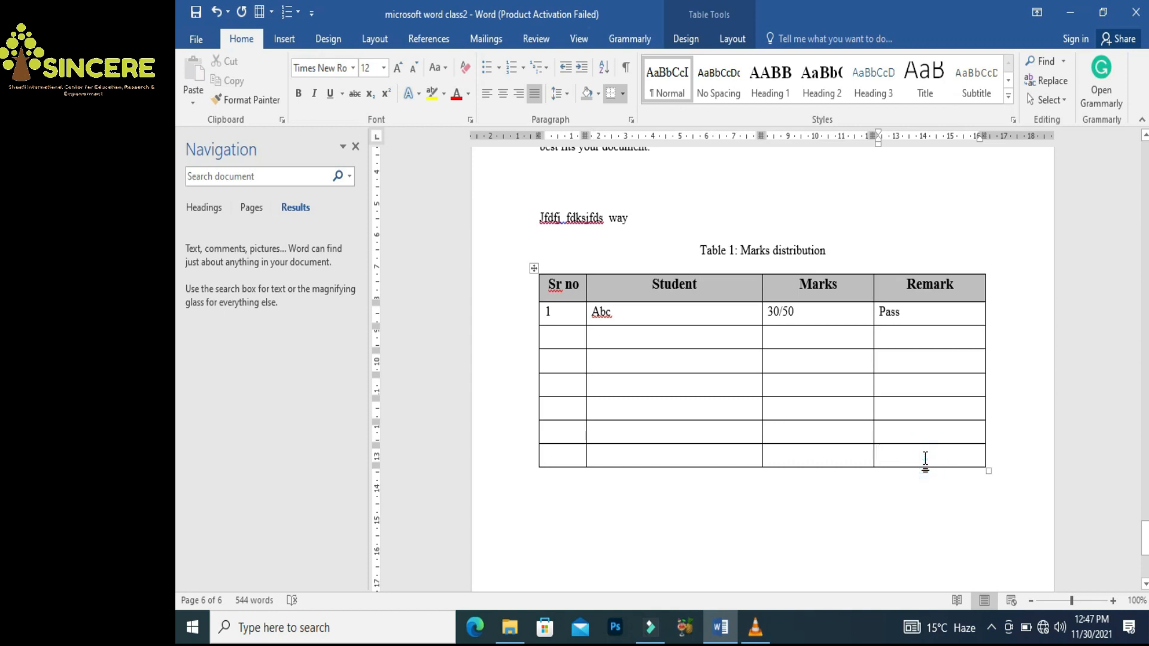
key(Tab)
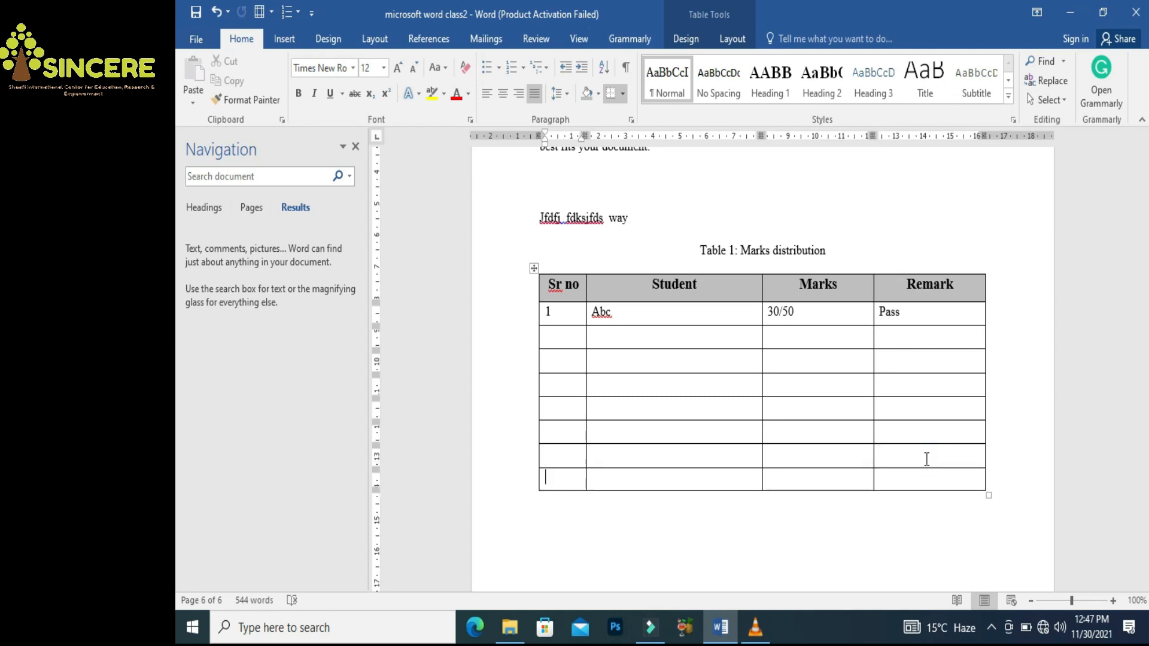
key(Tab)
click(931, 479)
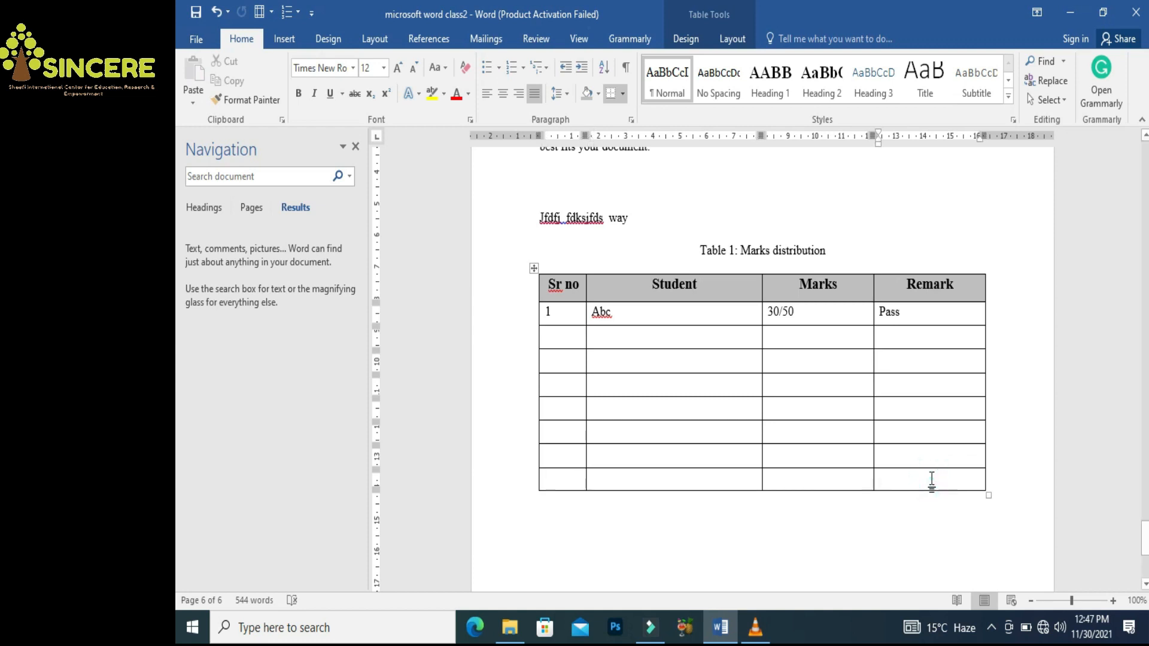
key(Tab)
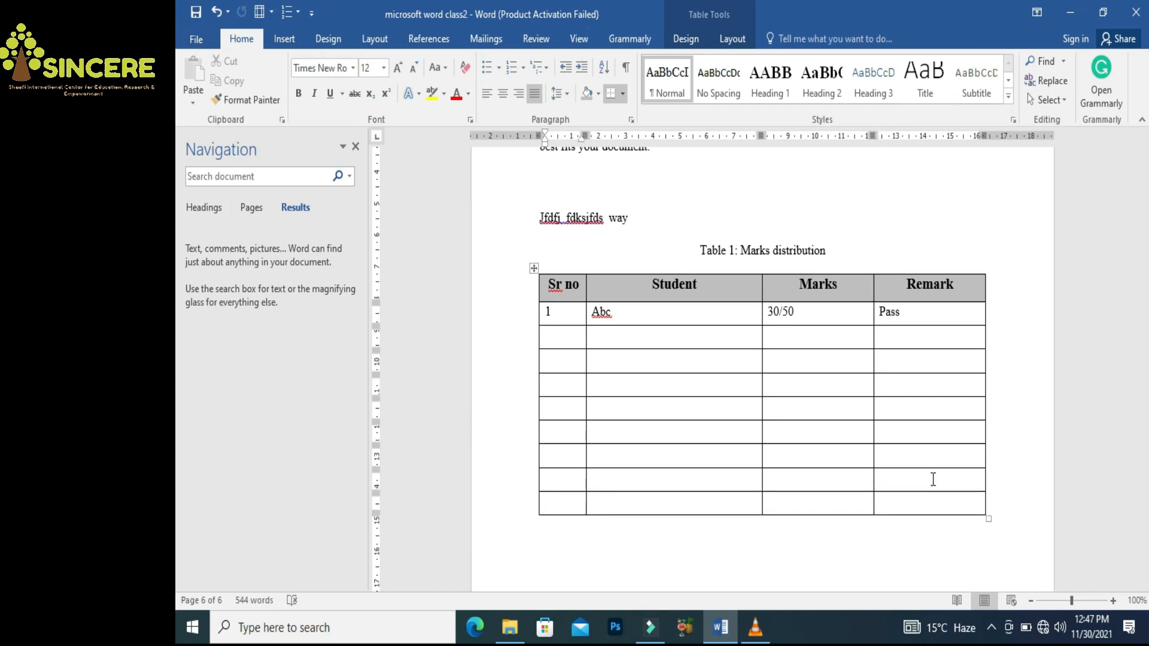
click(925, 503)
key(Tab)
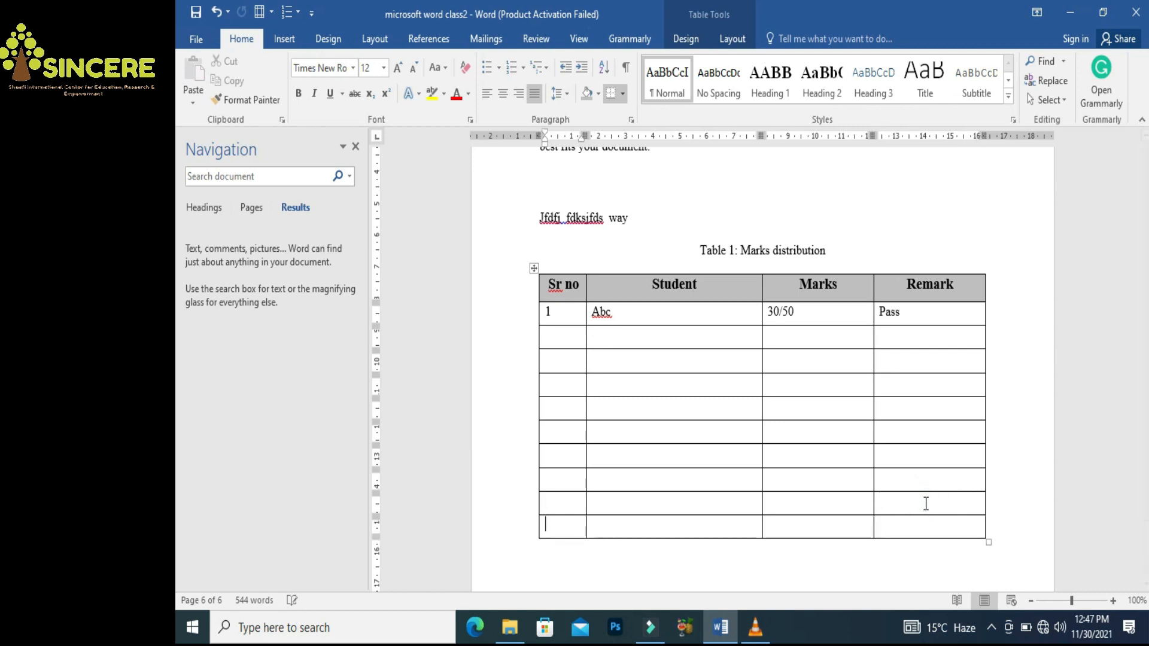
key(Tab)
key(Tab)
key(Tab)
key(Tab)
key(Tab)
key(Tab)
key(Tab)
key(Tab)
key(Tab)
key(Tab)
key(Tab)
key(Tab)
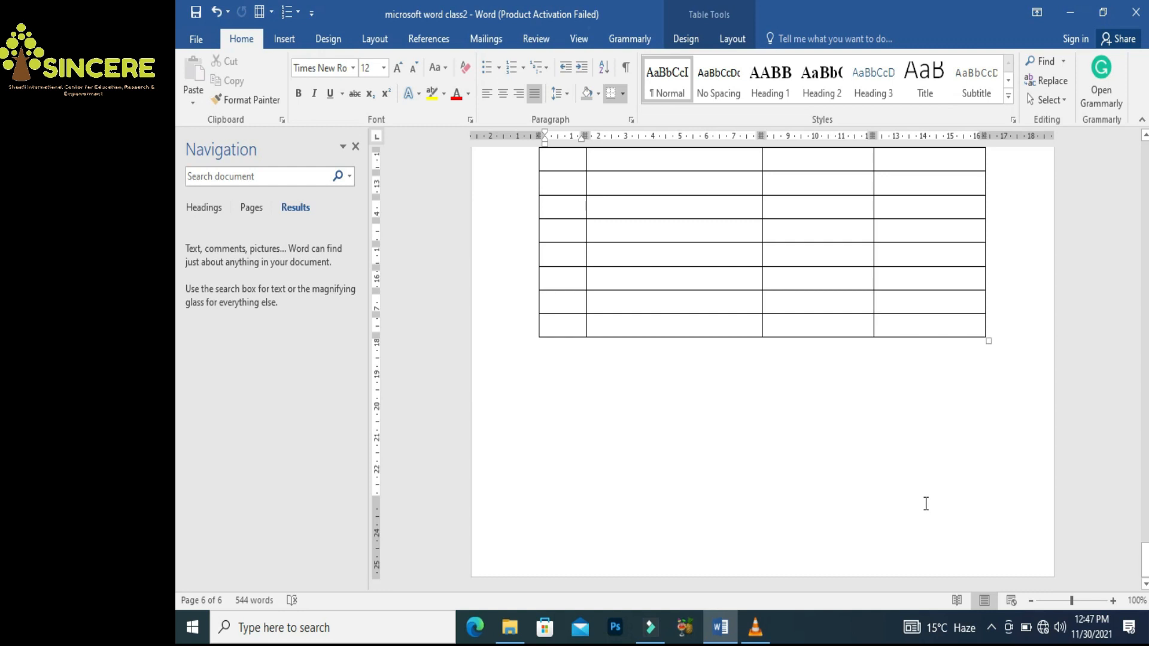
drag(1144, 564, 1145, 545)
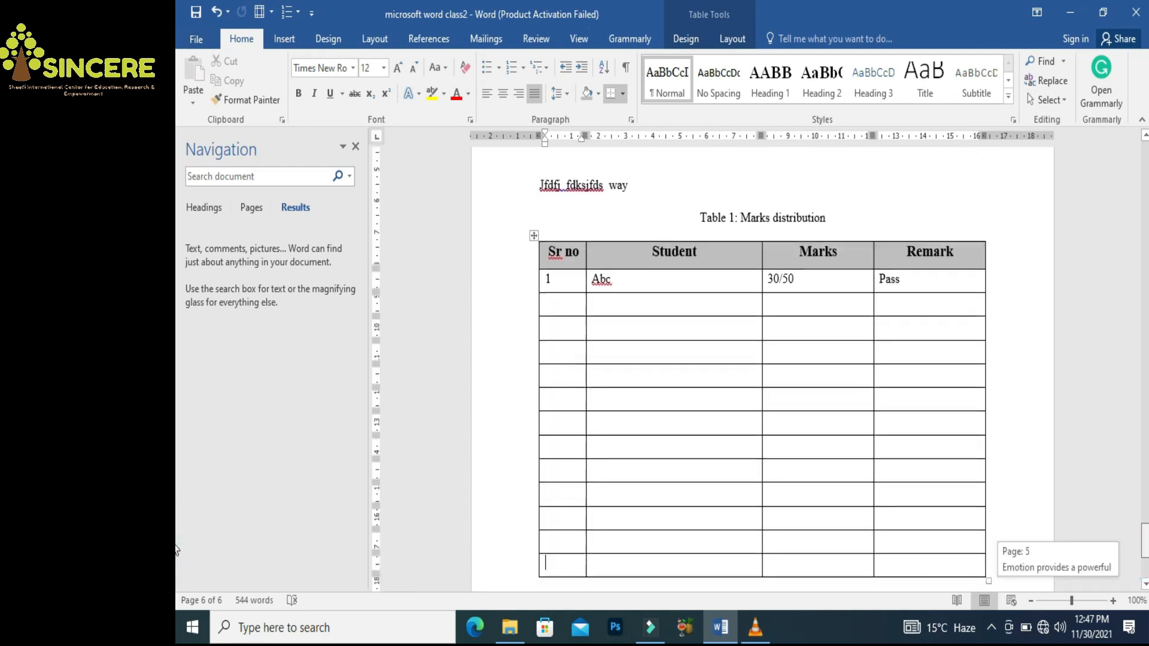
click(947, 359)
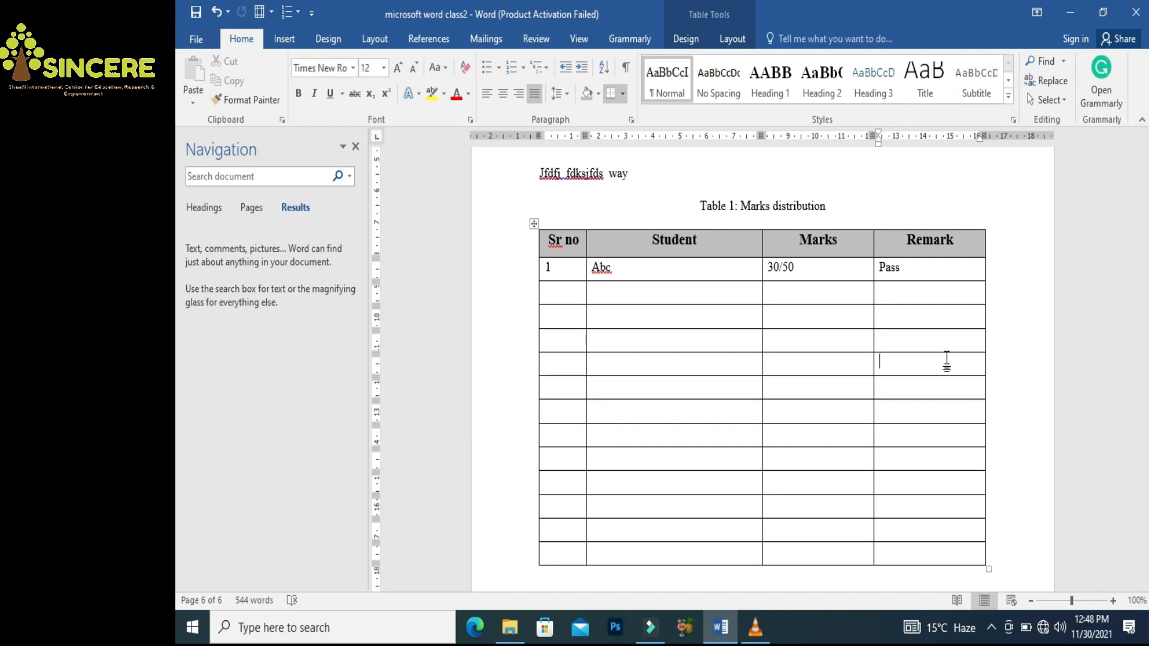
click(845, 358)
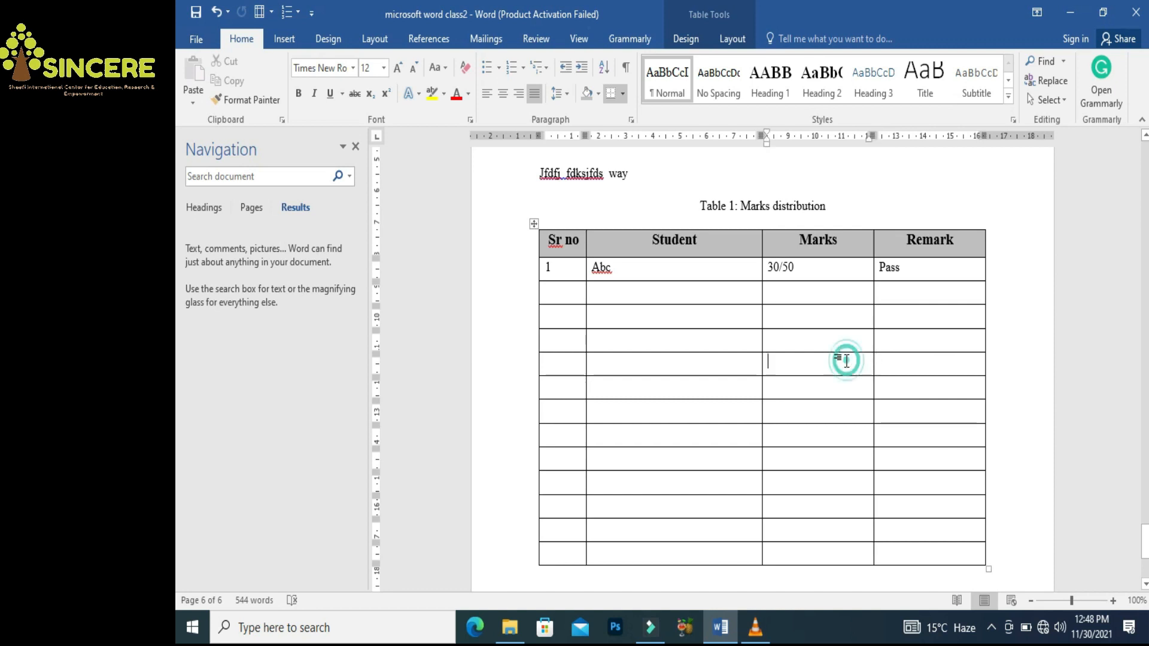
Insert a new column to the right of the Marks column
right_click(845, 360)
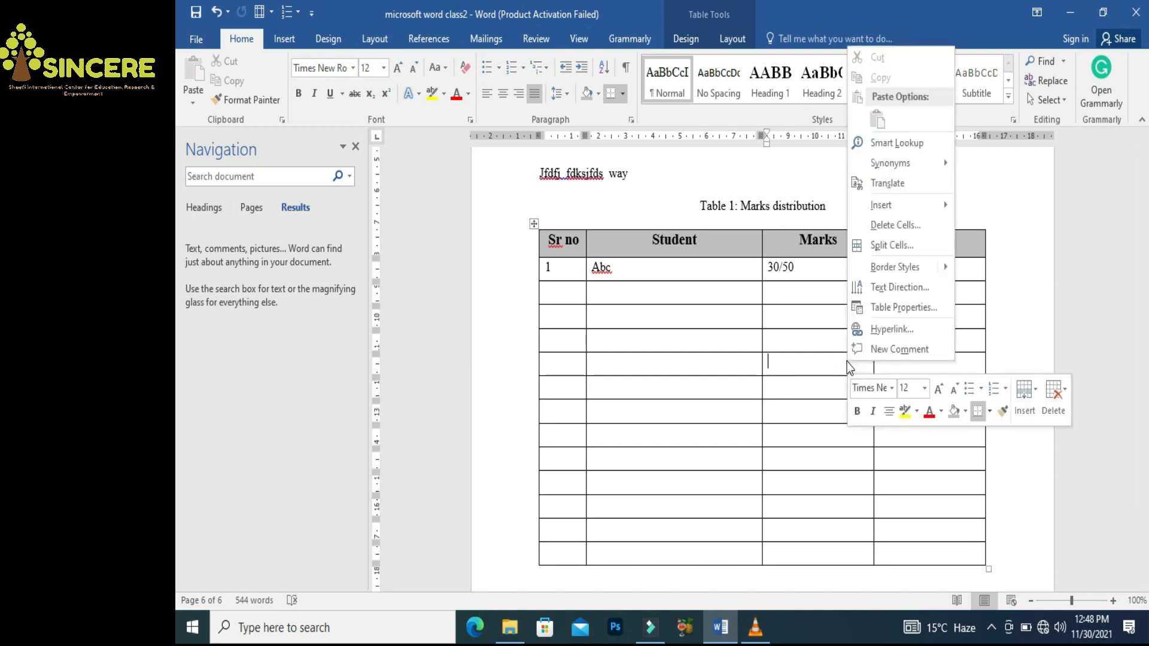
mouse_move(921, 203)
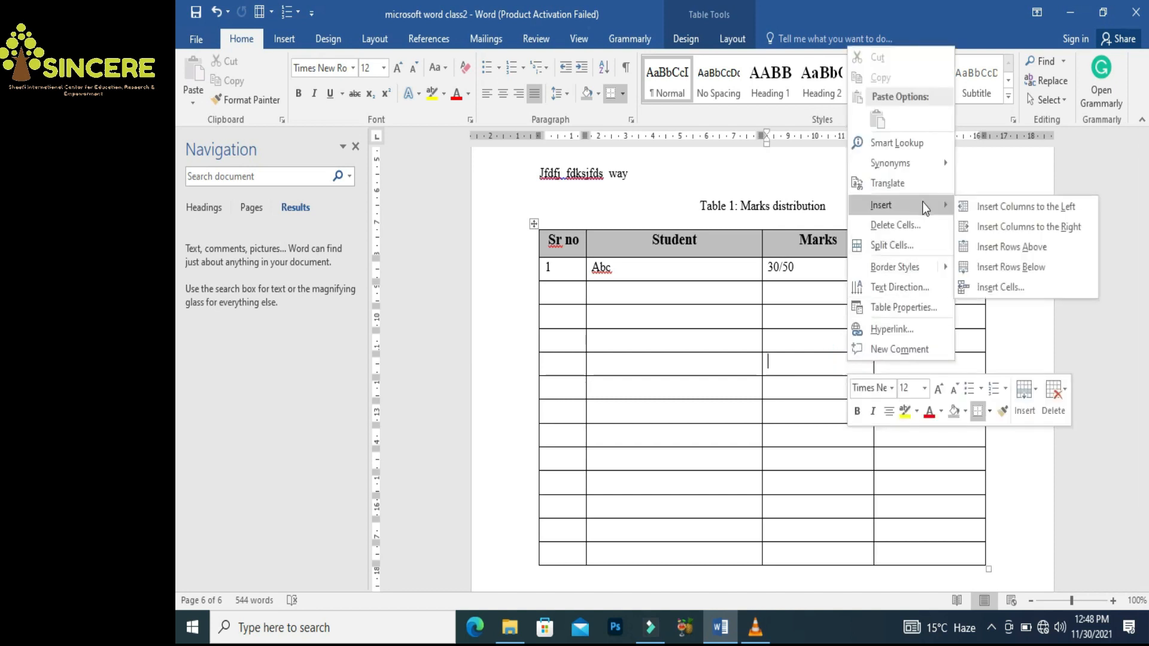
click(995, 225)
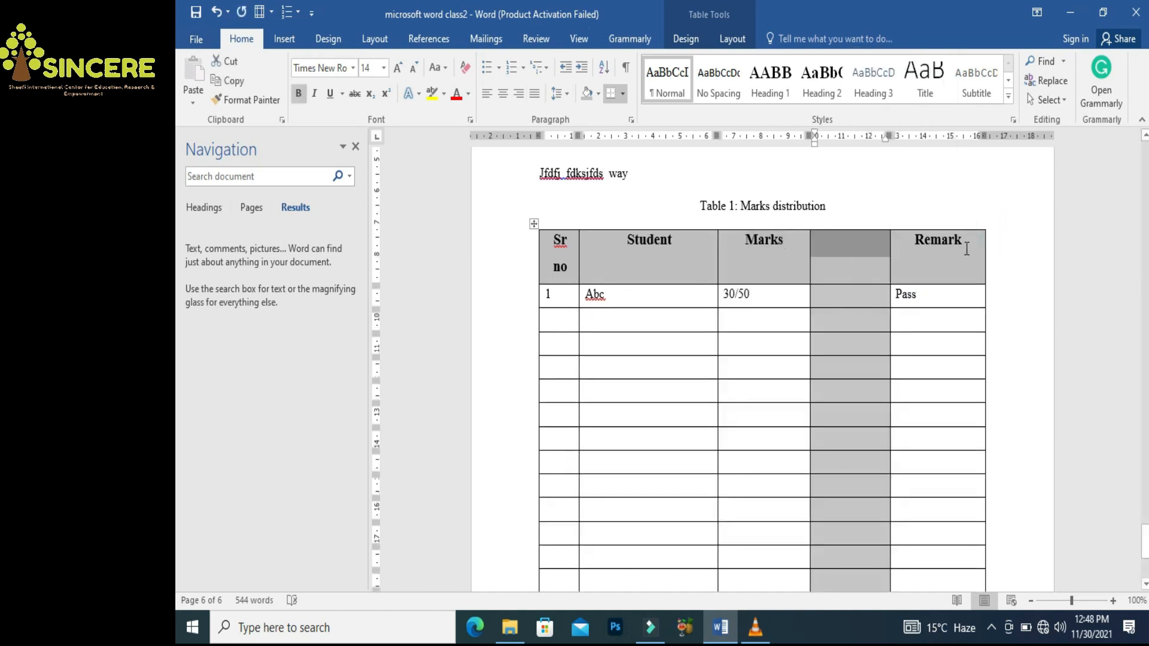
click(831, 367)
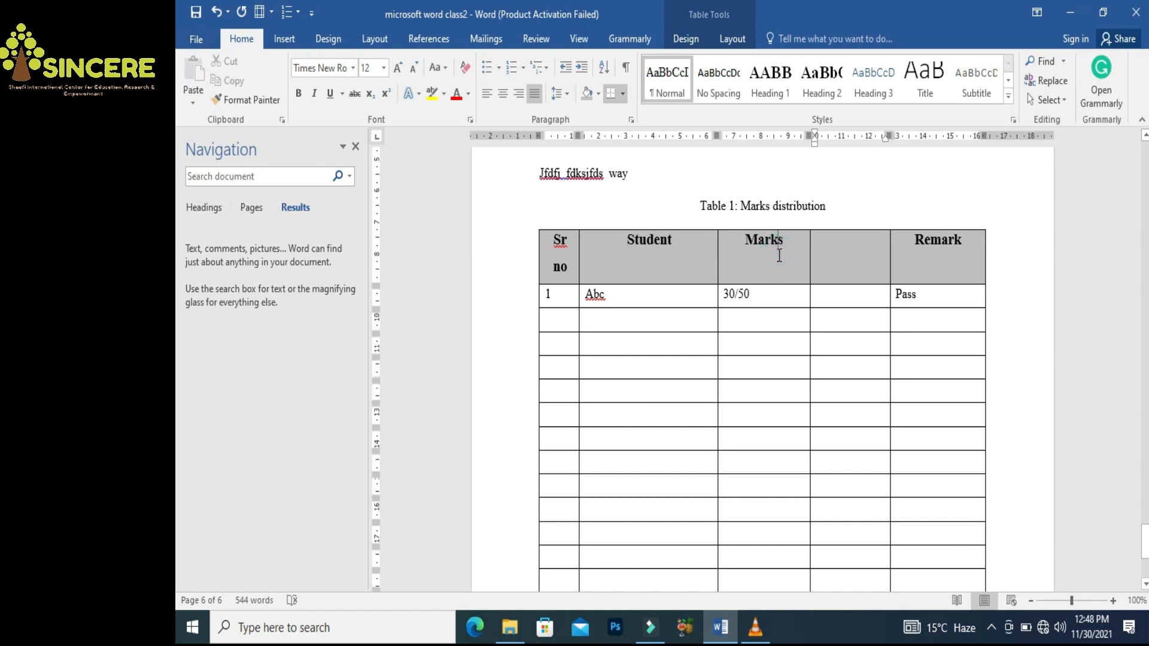
Merge the Marks header across both columns and split 30/50 into 30 and 50
drag(779, 256, 812, 251)
right_click(813, 249)
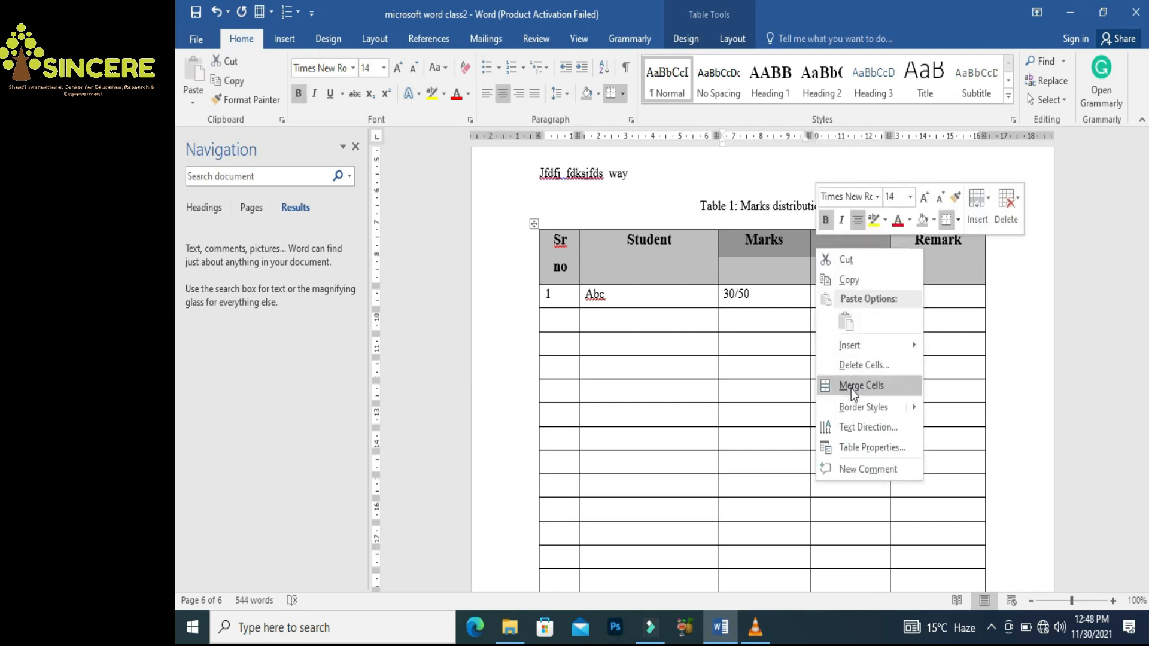
click(851, 387)
click(824, 277)
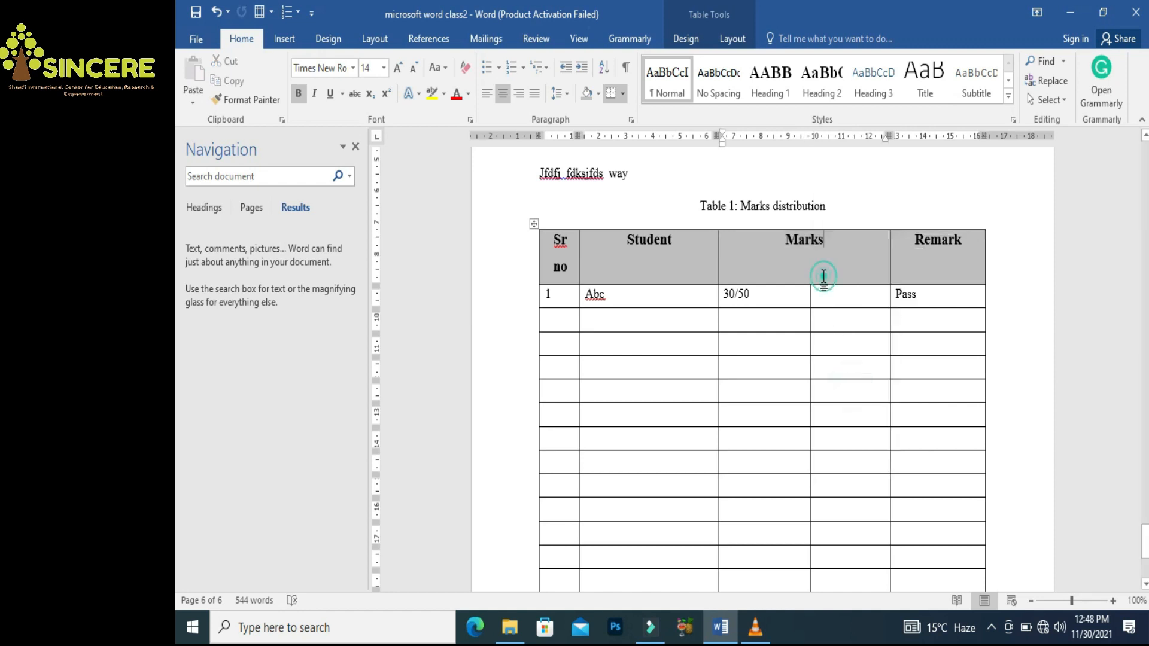
click(762, 296)
key(BackSpace)
key(BackSpace)
key(Tab)
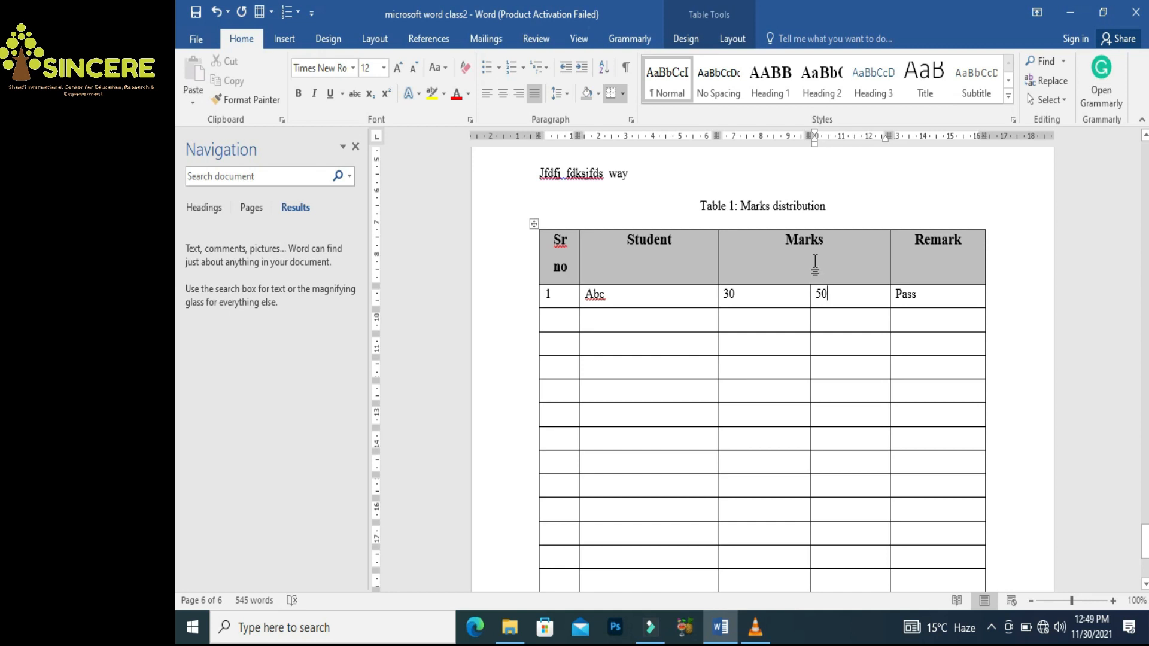
Try several border options on the table, ending with all borders removed
click(533, 224)
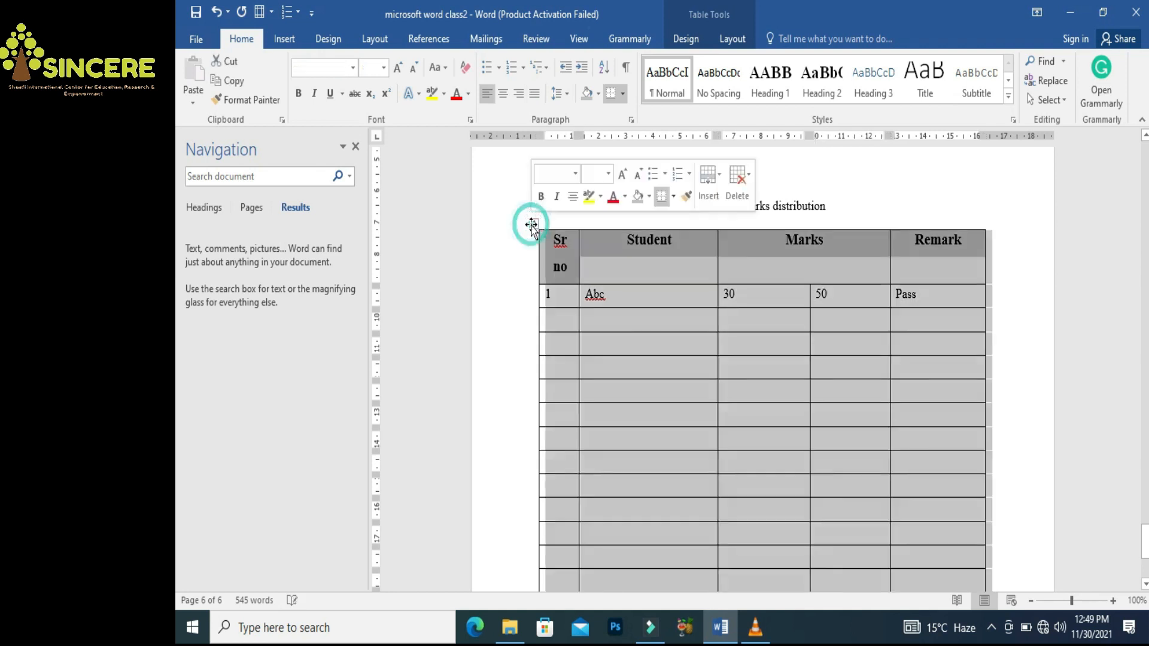
click(622, 94)
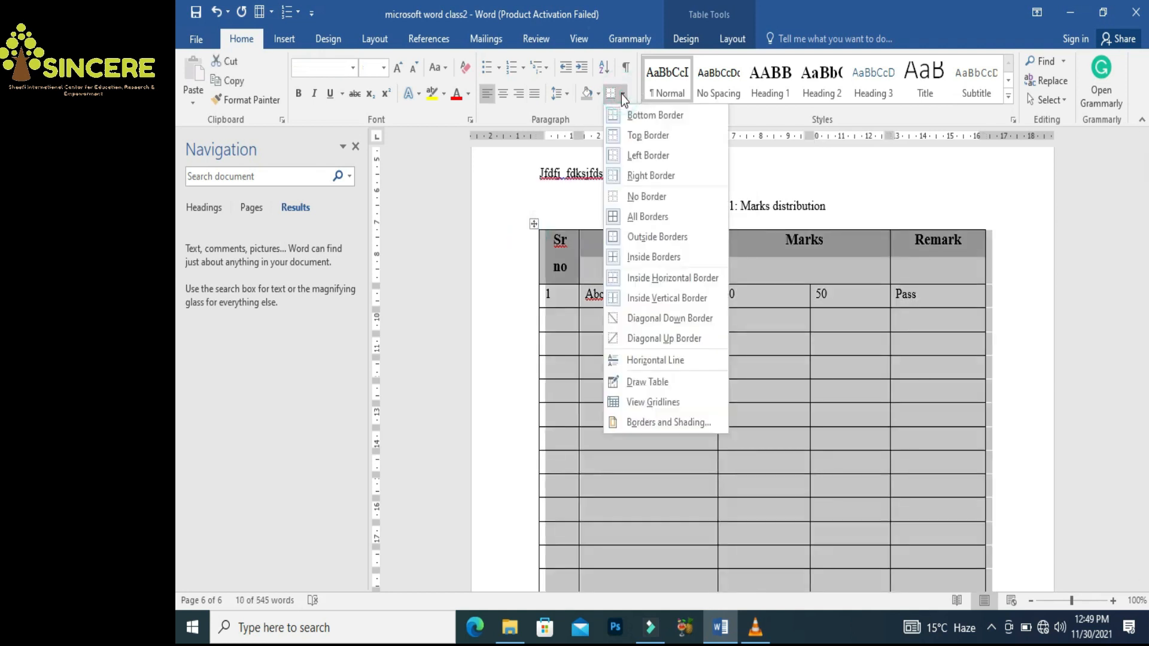
click(640, 221)
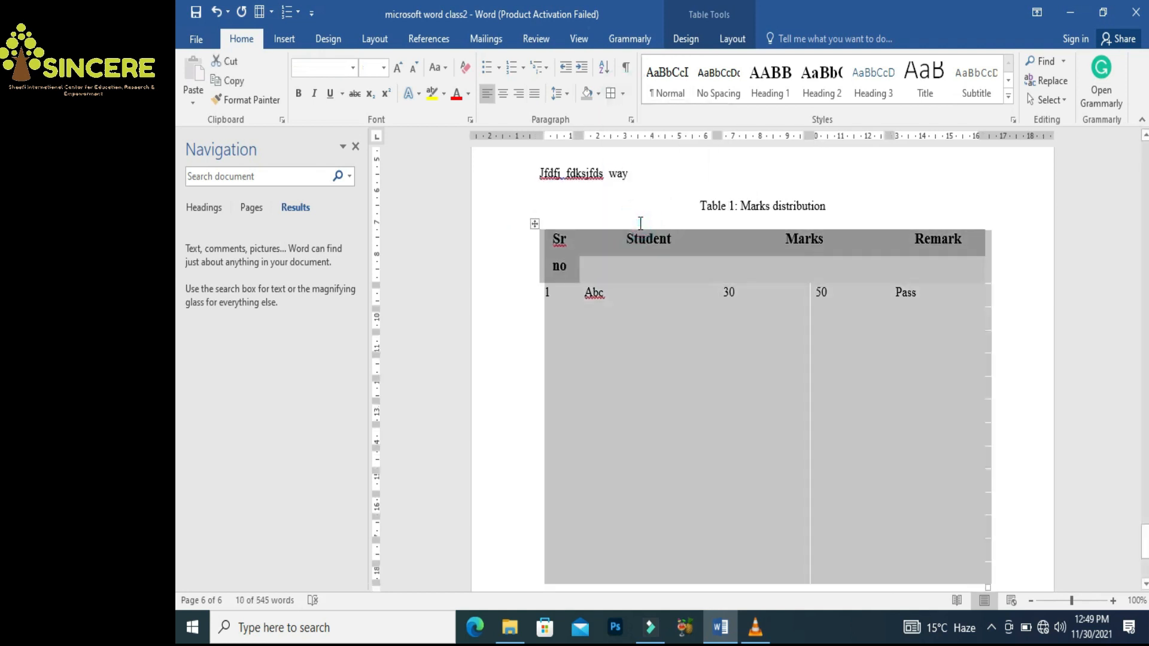
click(533, 225)
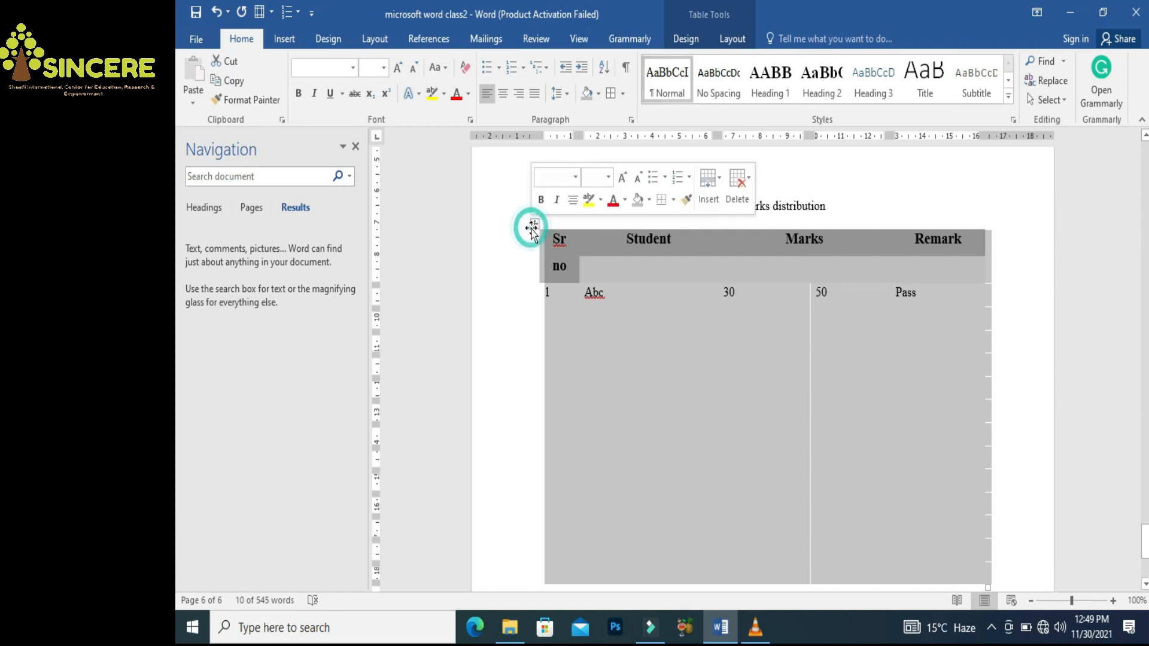
click(611, 94)
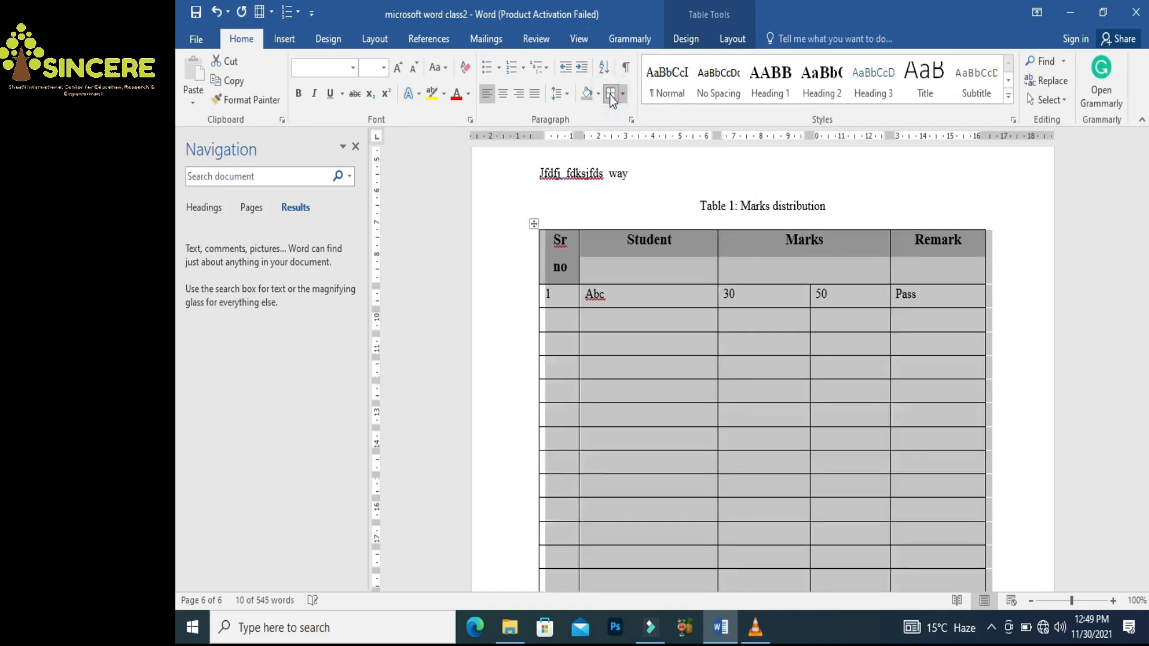
click(624, 98)
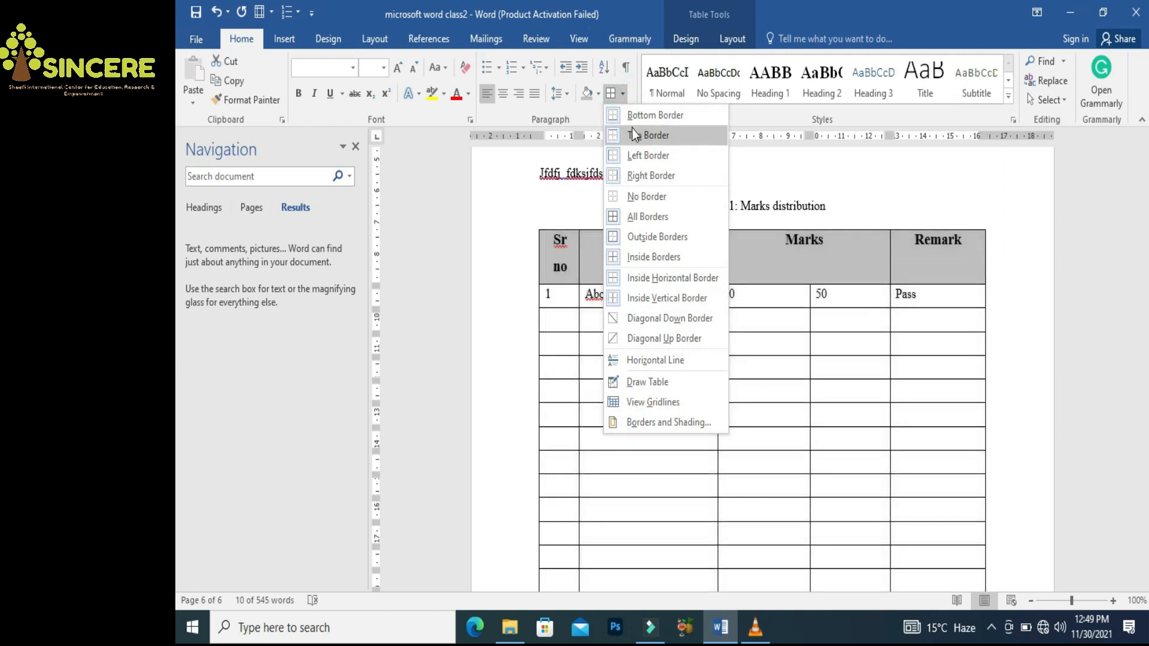
click(636, 135)
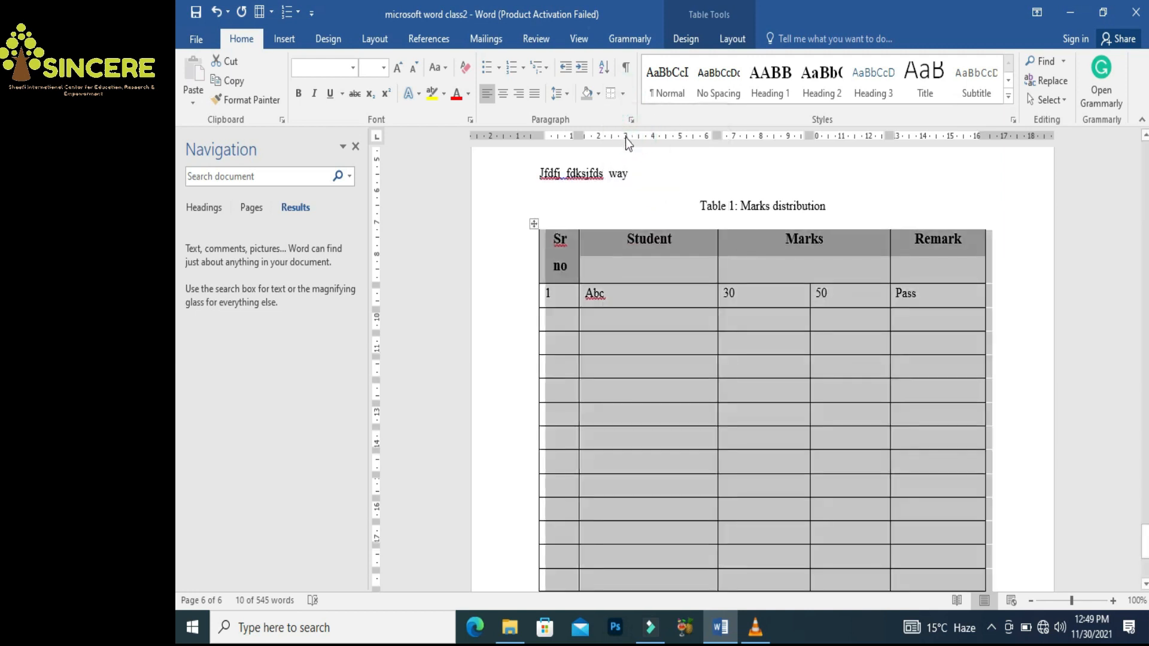
key(ctrl+z)
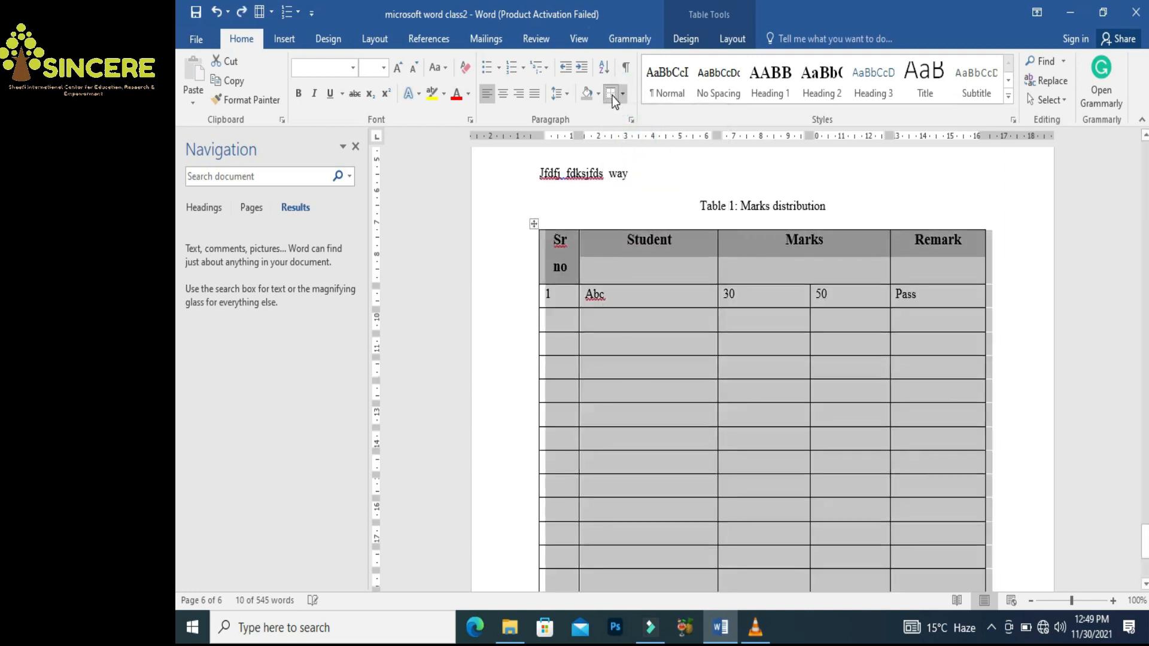
click(622, 96)
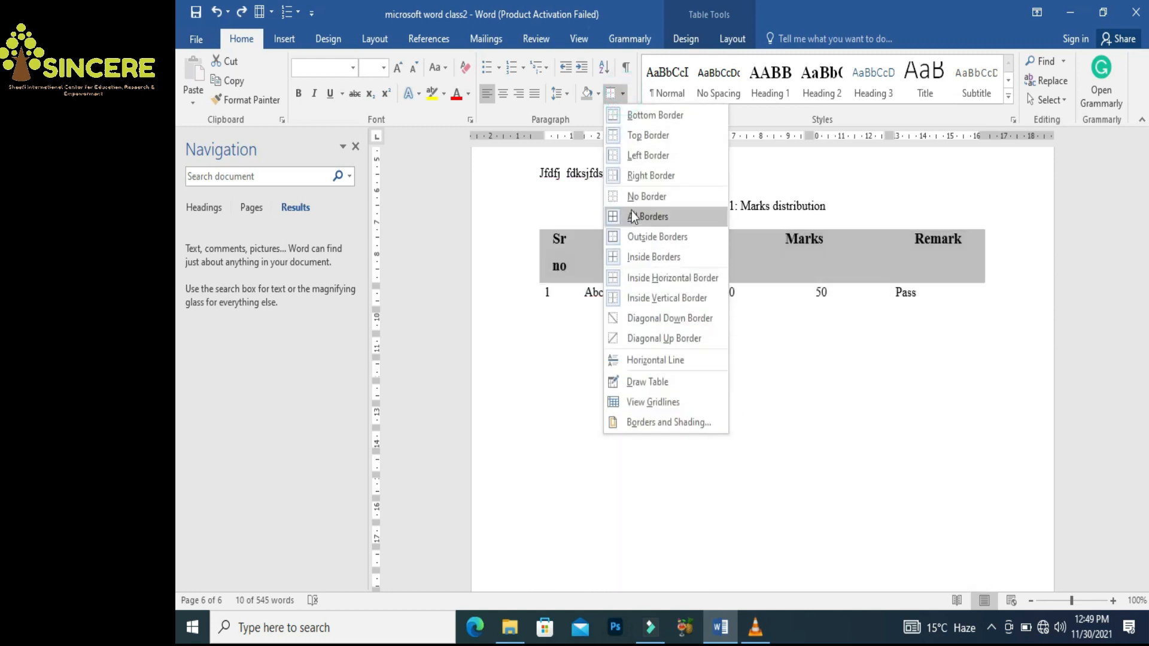
click(630, 199)
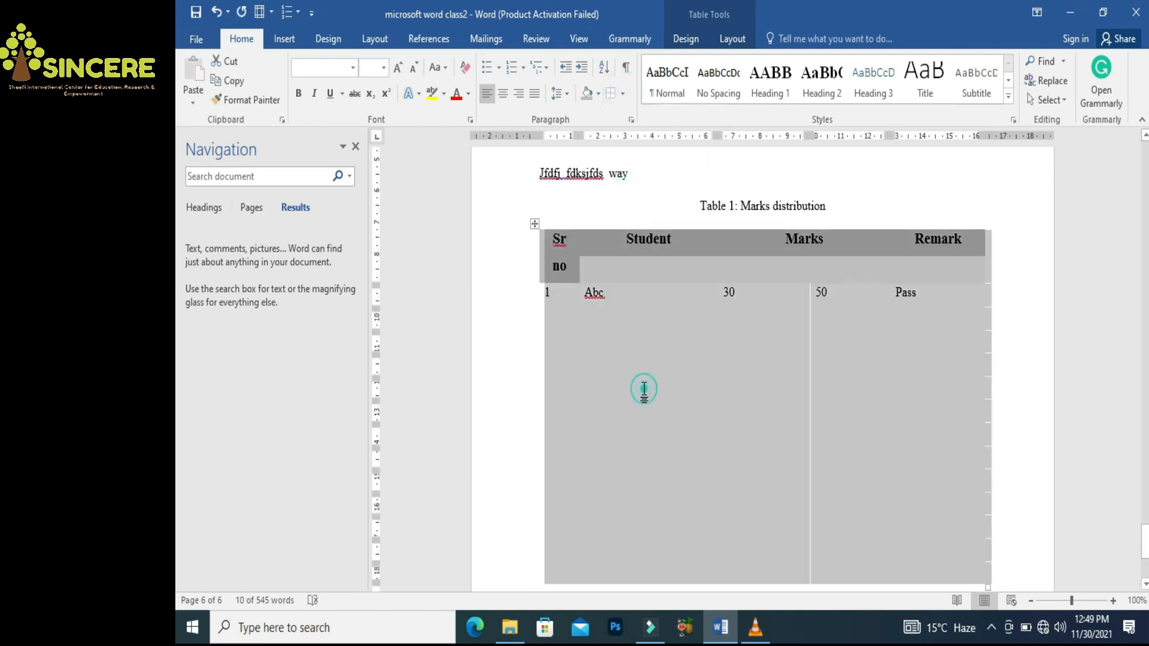
click(643, 390)
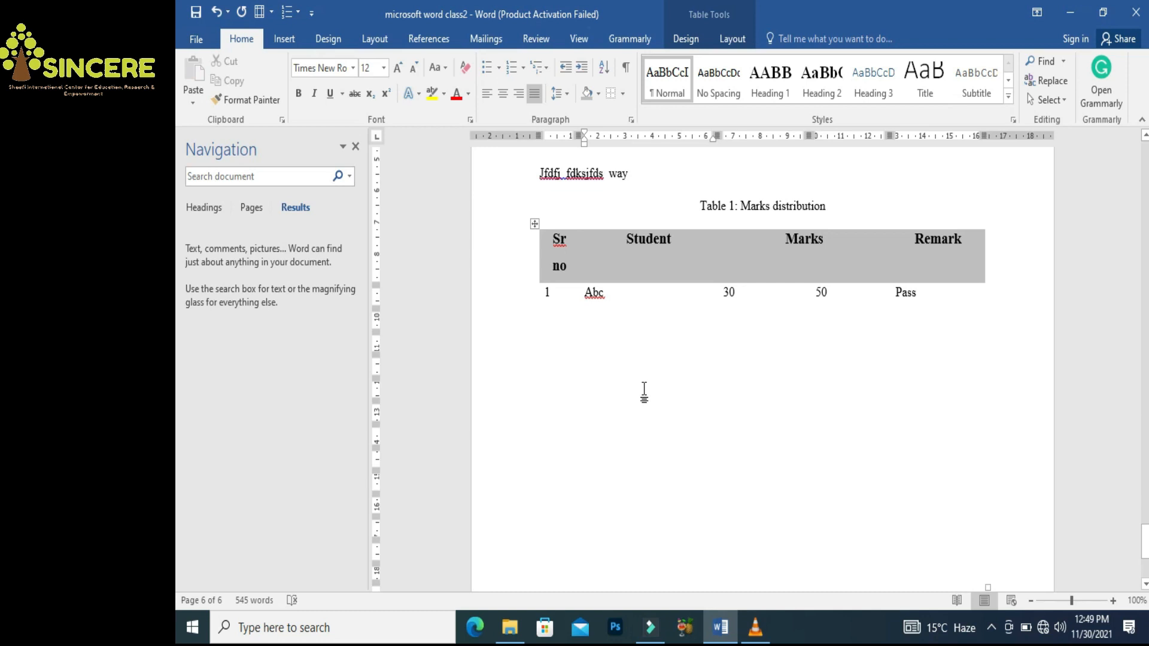
Give the table only a top border and a bottom border
click(534, 225)
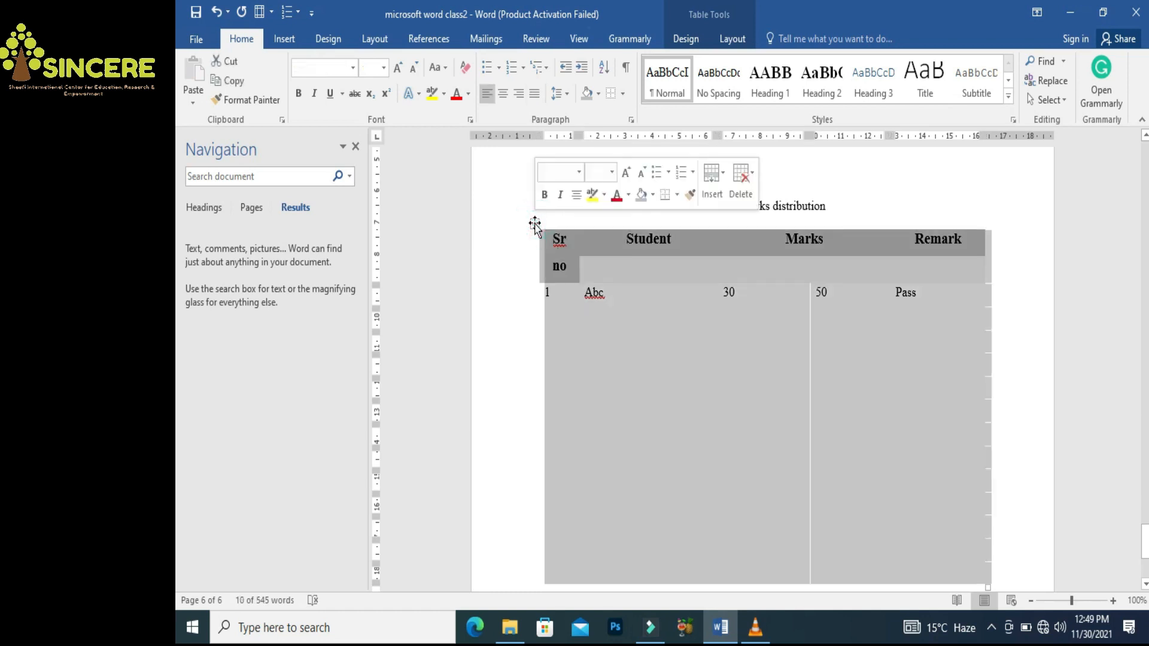
click(623, 94)
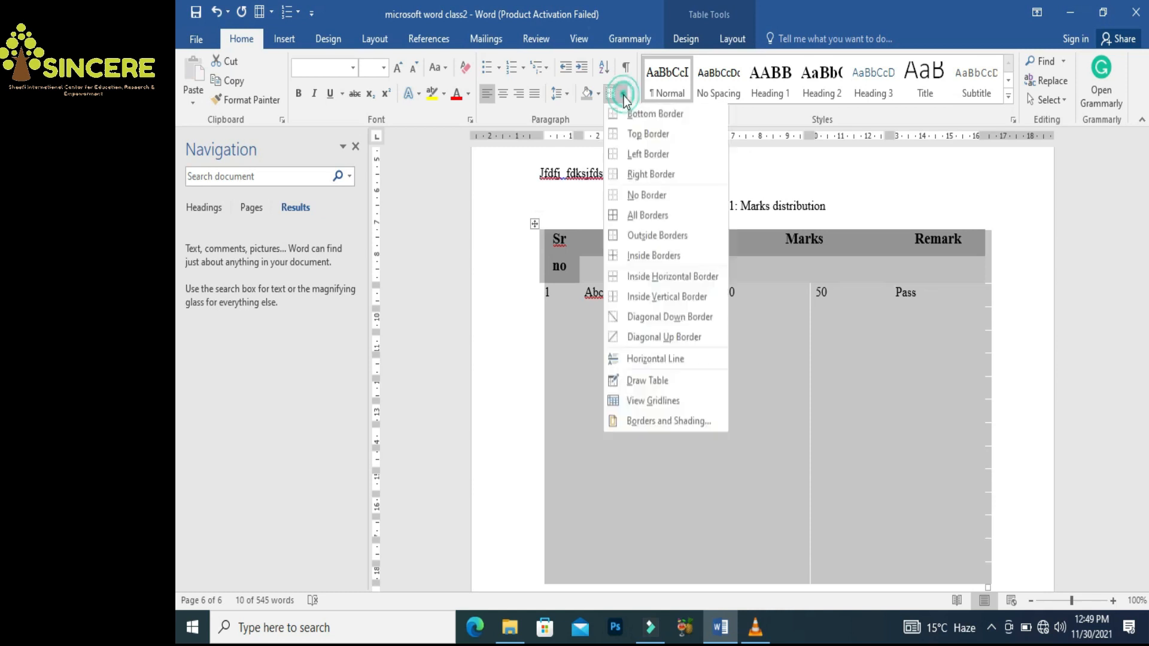
click(633, 137)
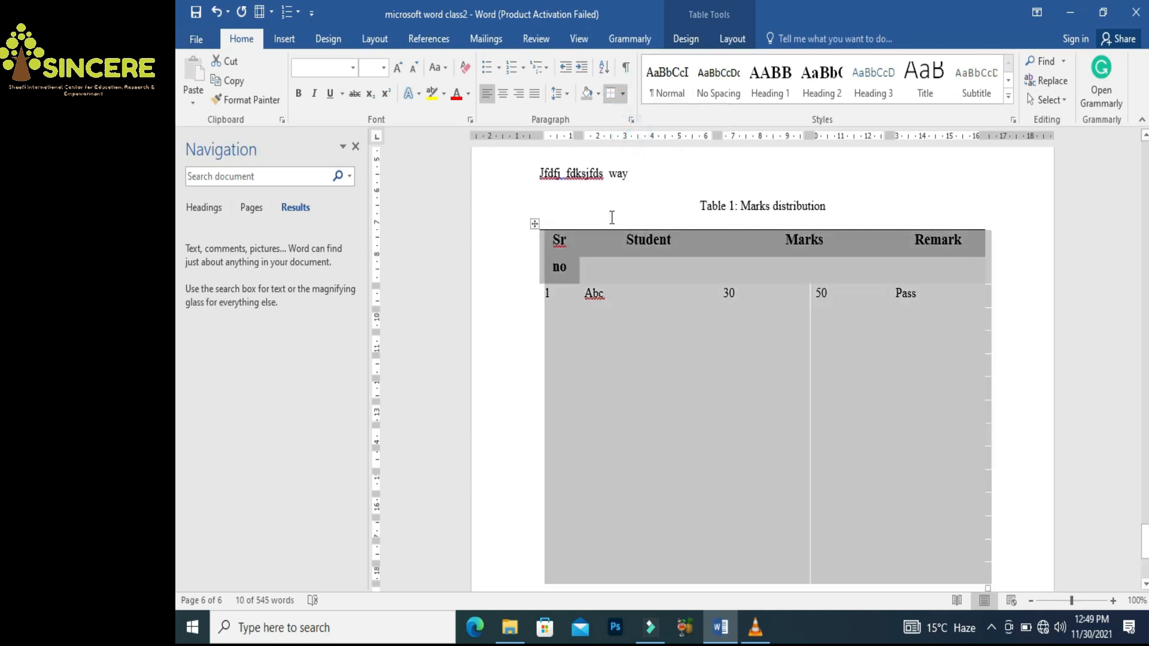
click(623, 96)
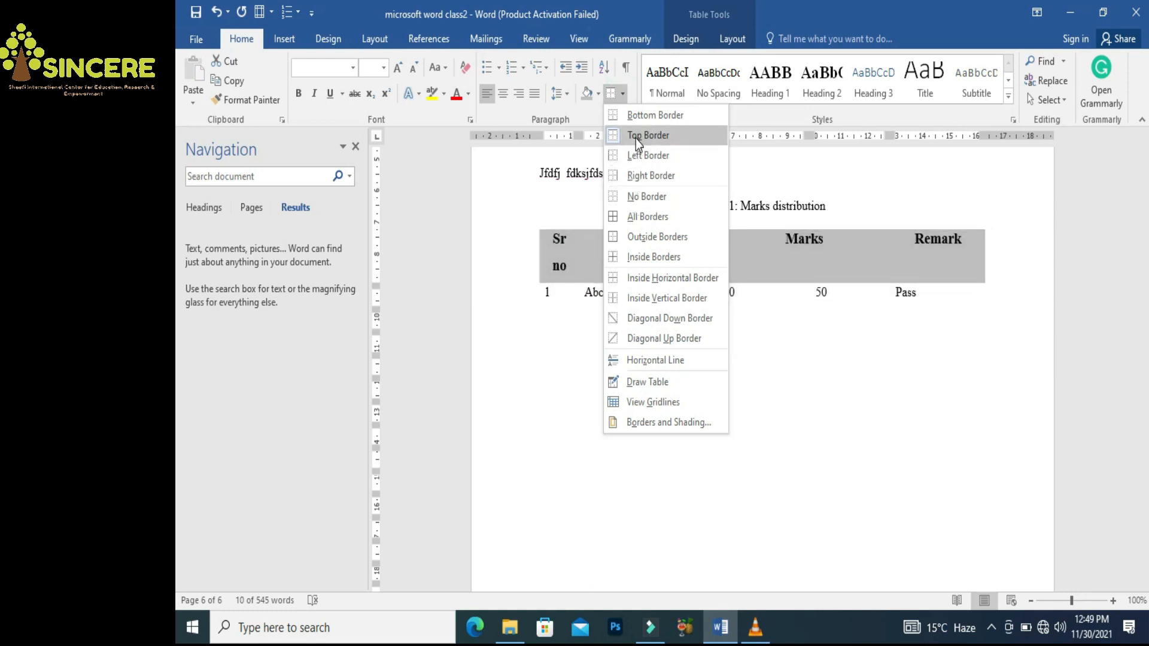
click(641, 115)
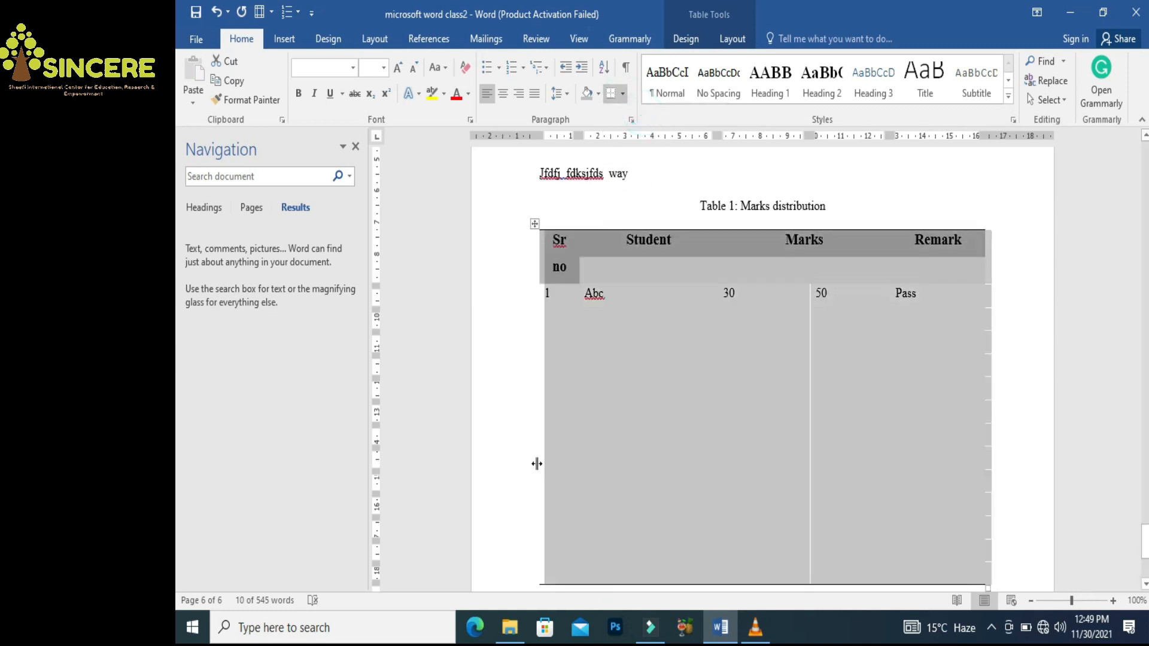
click(514, 459)
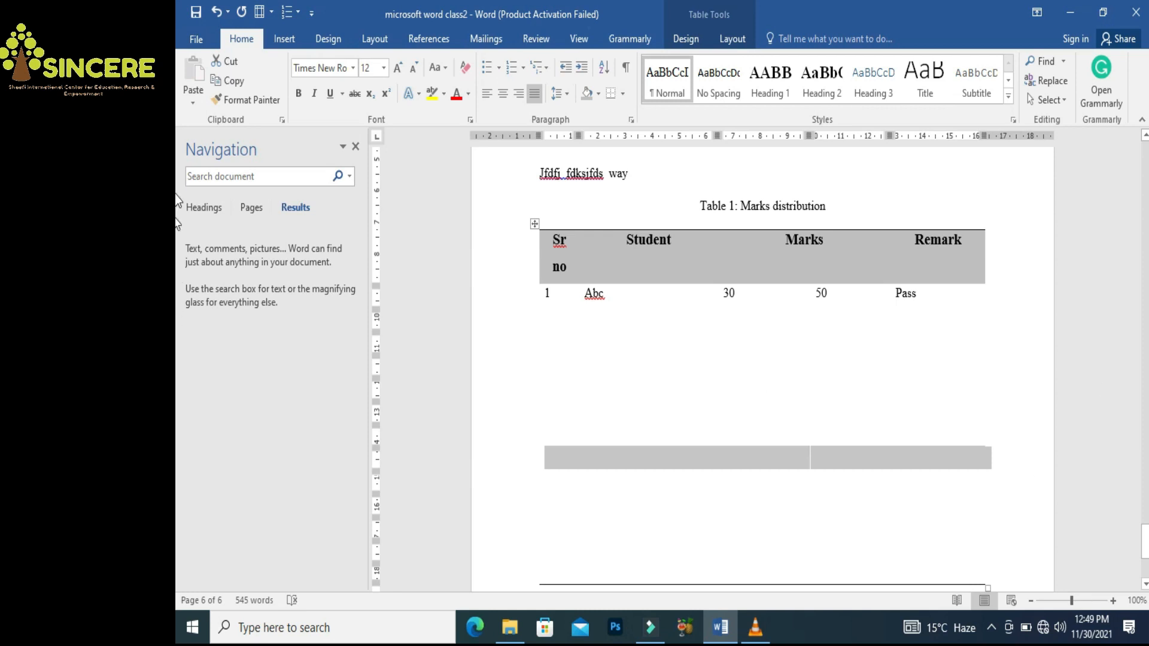
drag(1144, 553, 1144, 563)
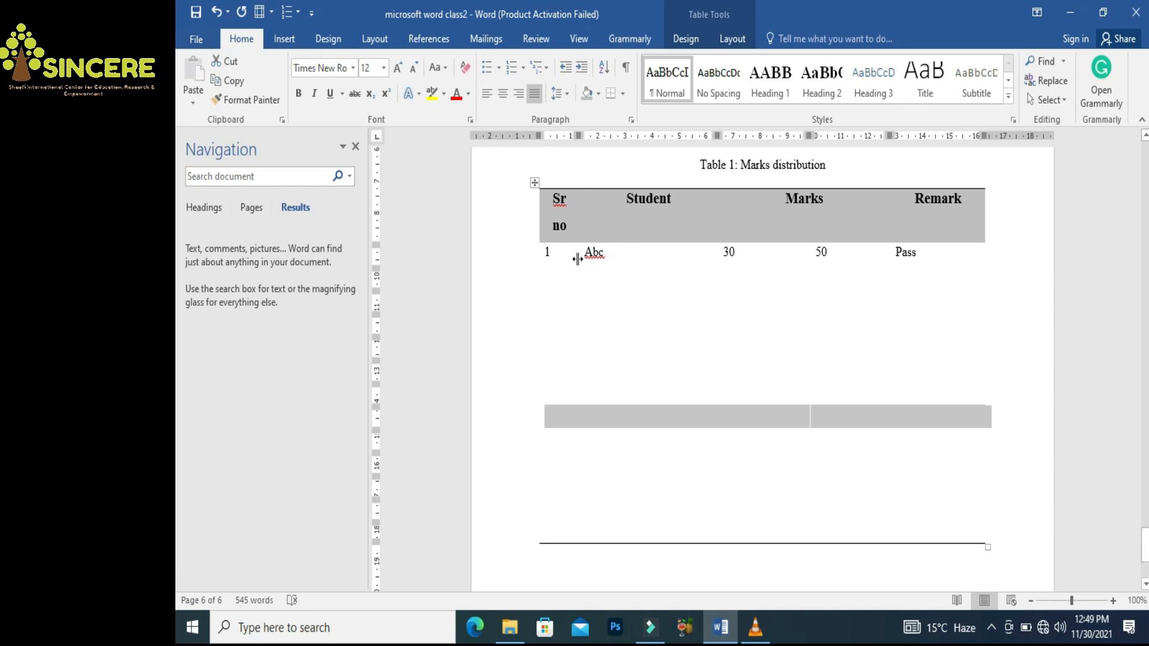
drag(575, 258, 914, 254)
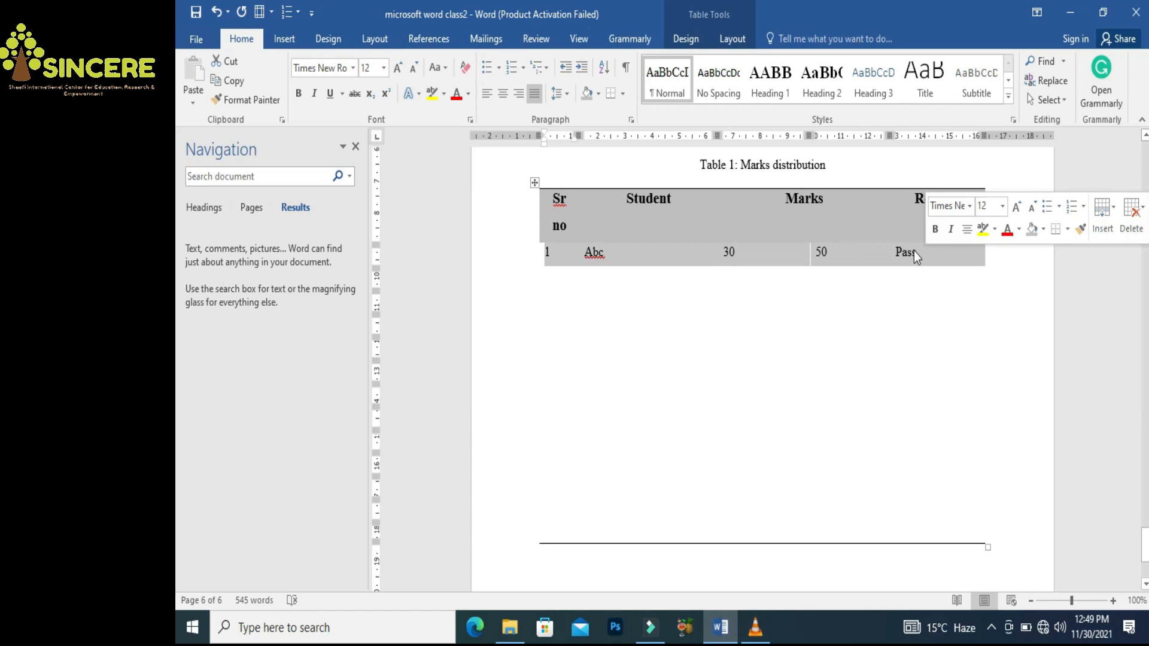
Add bottom borders under row 1 and the next empty row
click(610, 93)
click(590, 290)
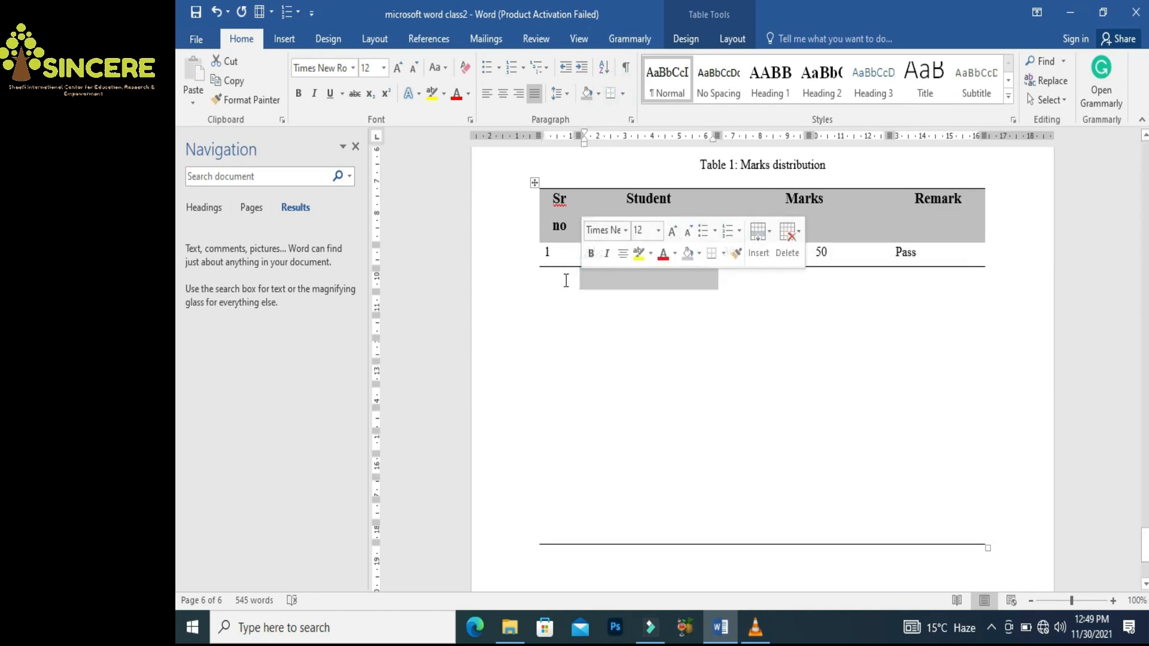
click(554, 279)
key(shift+Right)
key(shift+Right)
key(shift+Right)
key(shift+Right)
key(shift+Right)
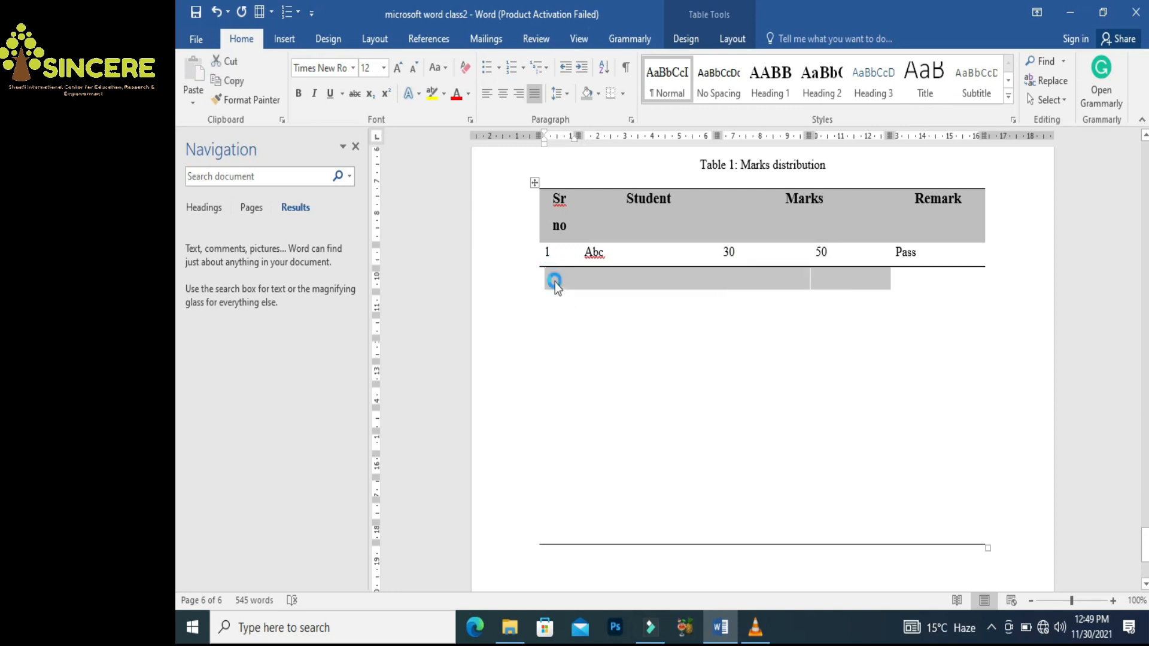
click(610, 96)
click(555, 300)
key(shift+Right)
key(shift+Right)
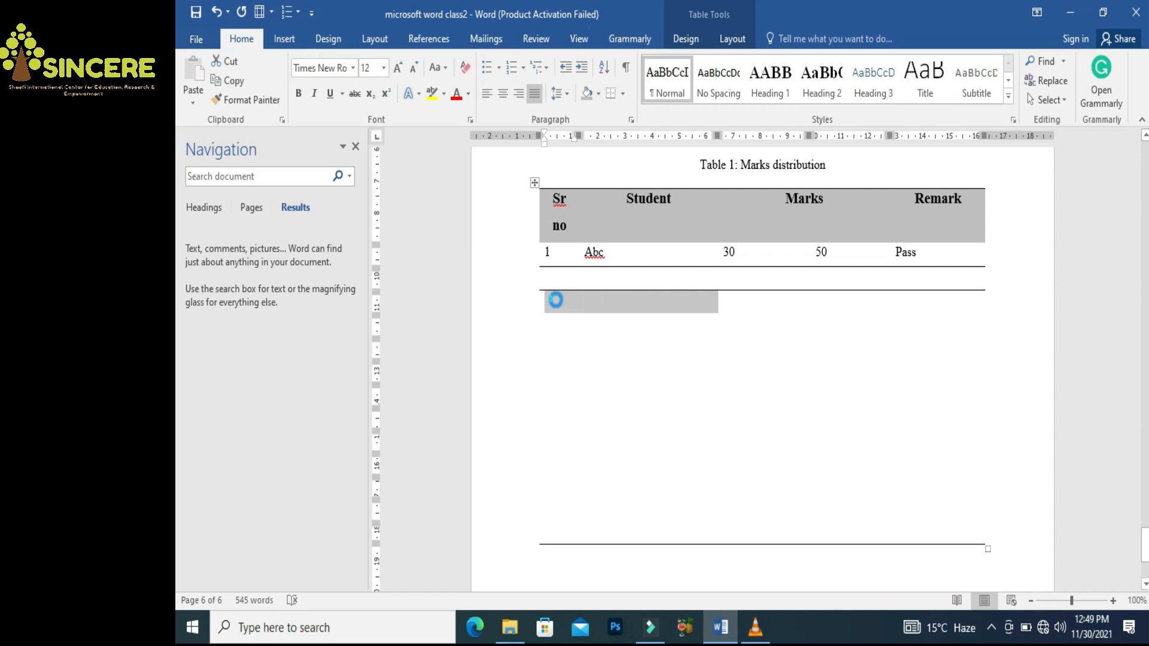
key(shift+Right)
key(shift+Right)
key(shift+Right)
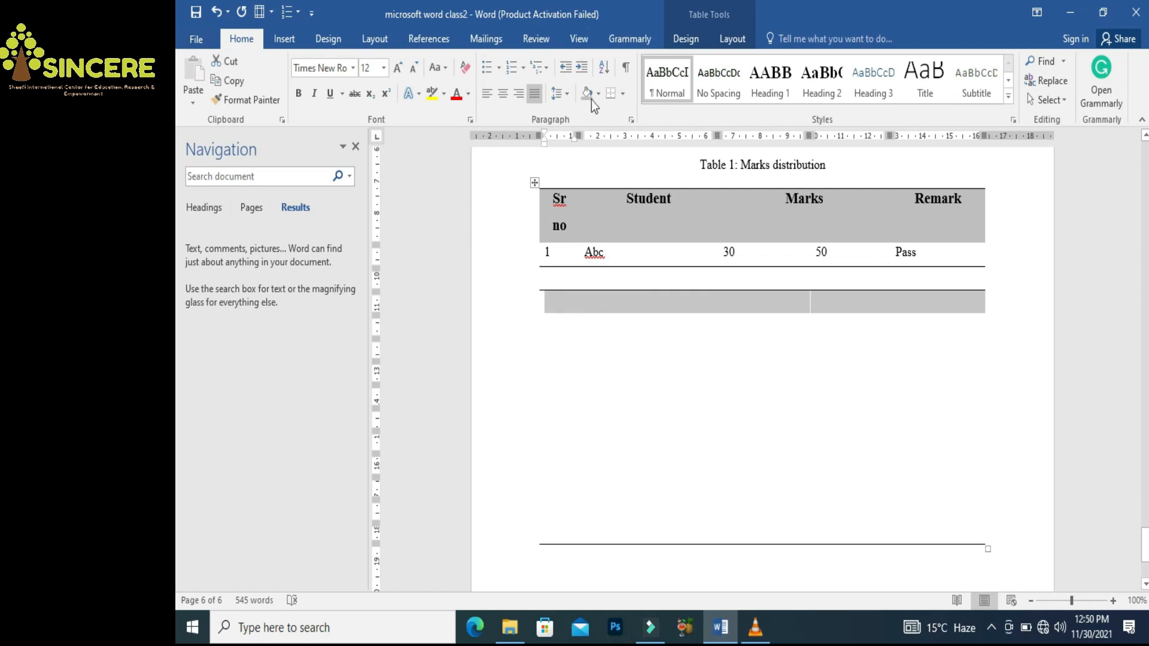
click(609, 96)
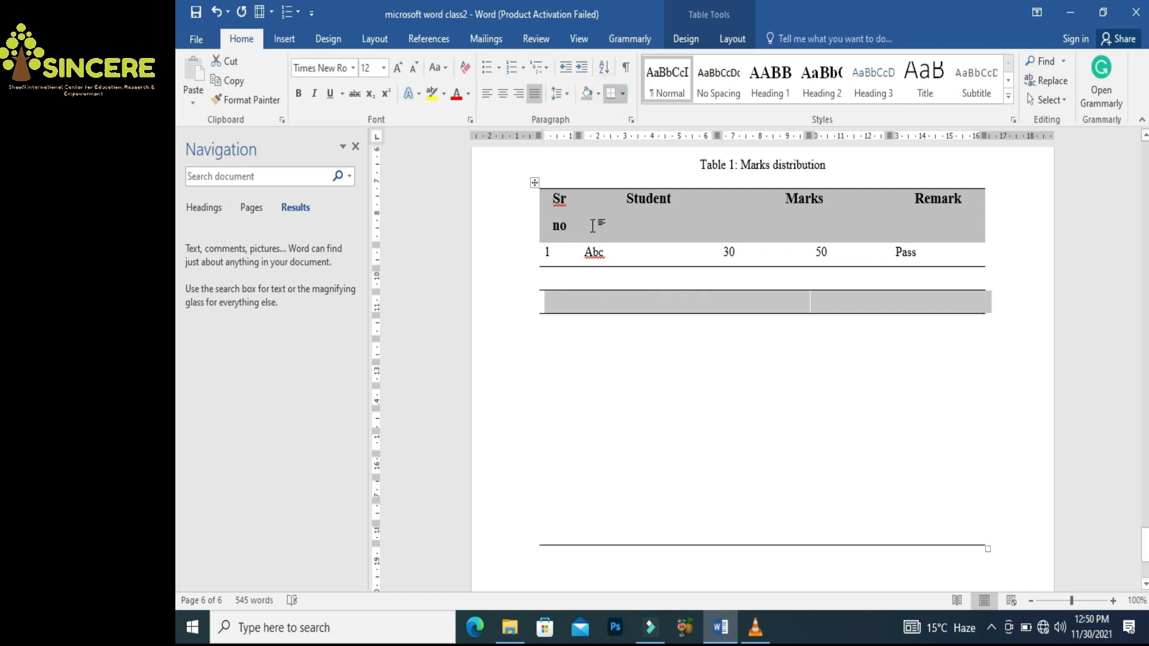
Enter 2, cde and 50 into the cells of row 2
click(562, 278)
text(2)
key(Tab)
text(cde)
key(Tab)
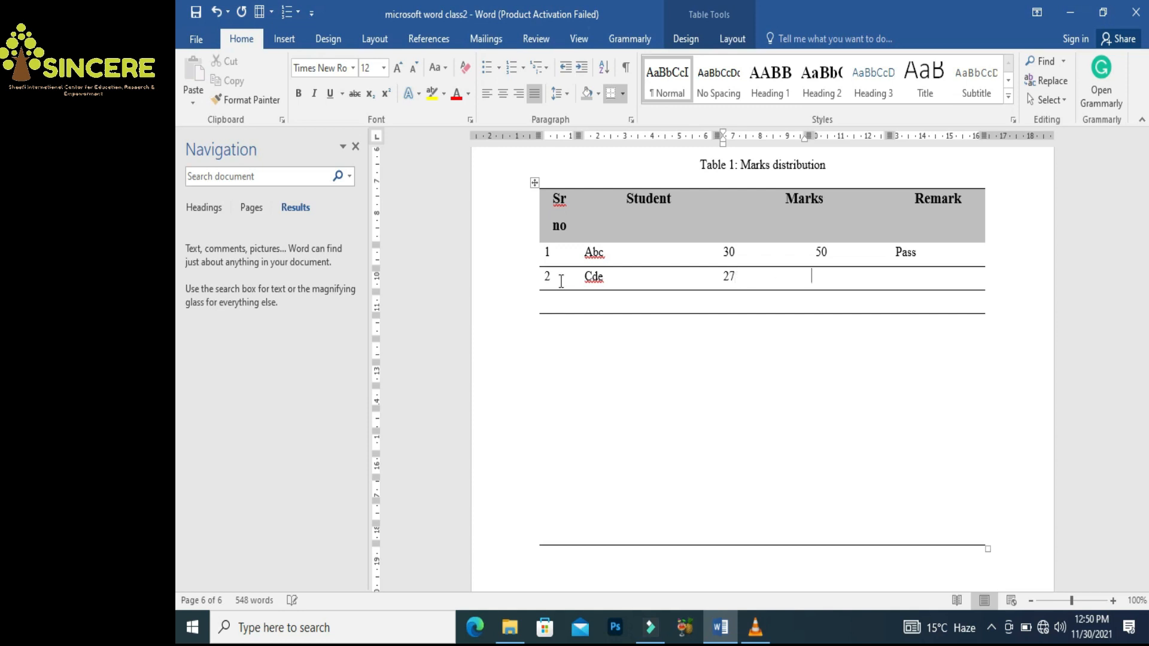
text(50)
key(Tab)
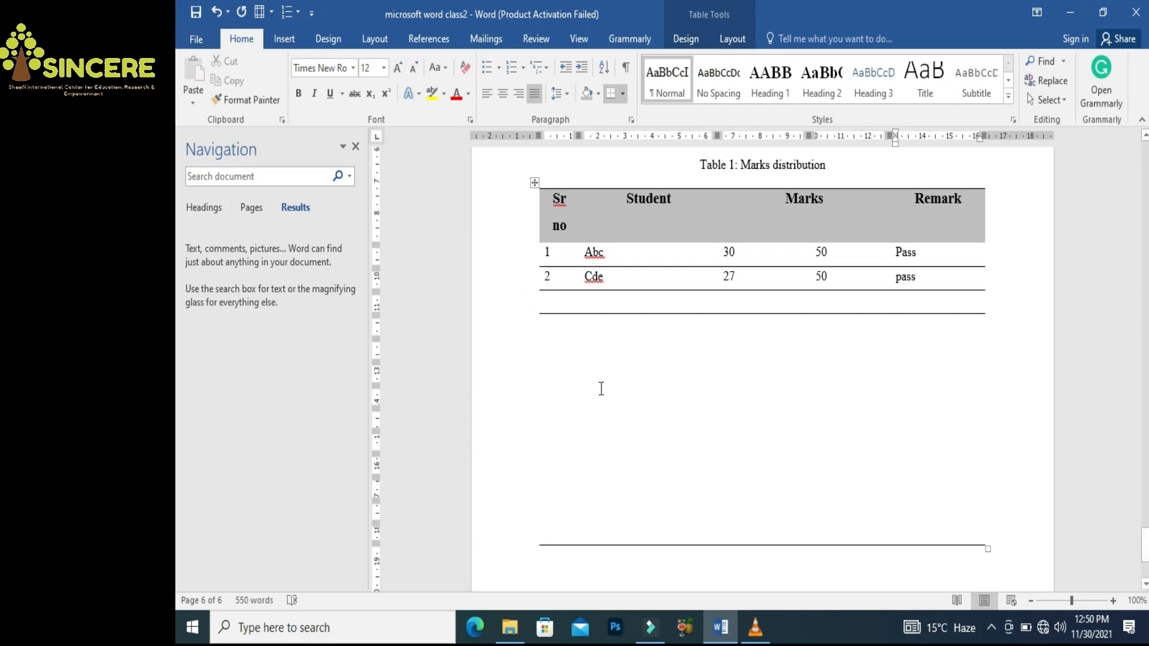
Insert the picture 'awais 1' from the Documents folder below the table's line
click(286, 41)
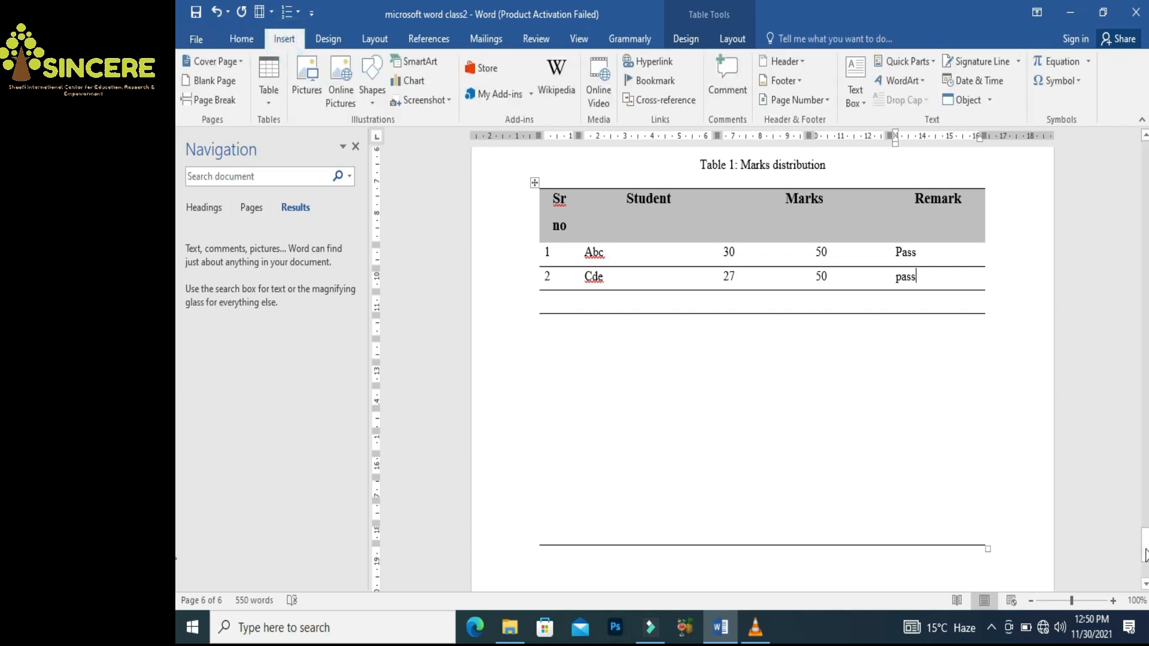
drag(1145, 542, 1145, 562)
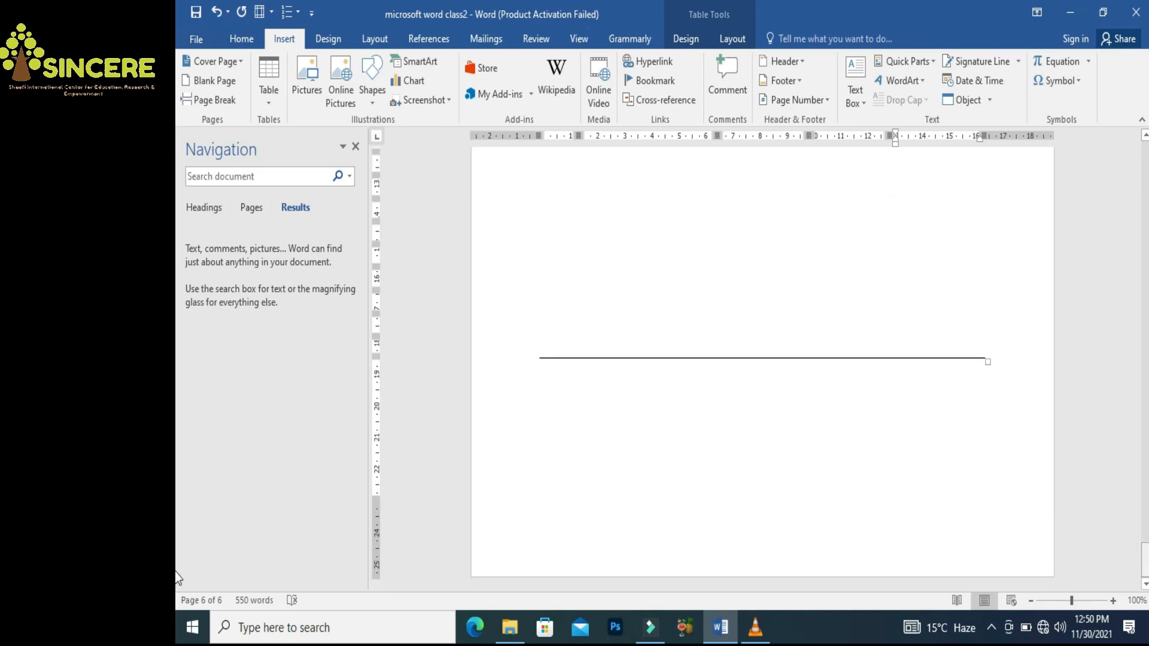
click(833, 502)
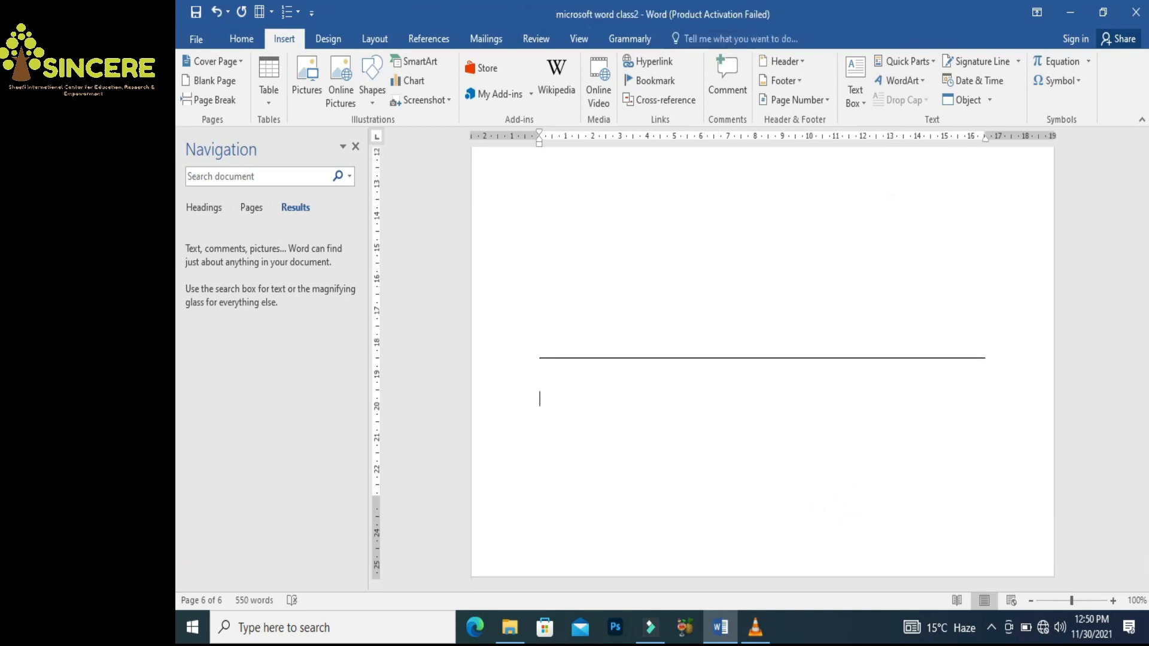
click(307, 79)
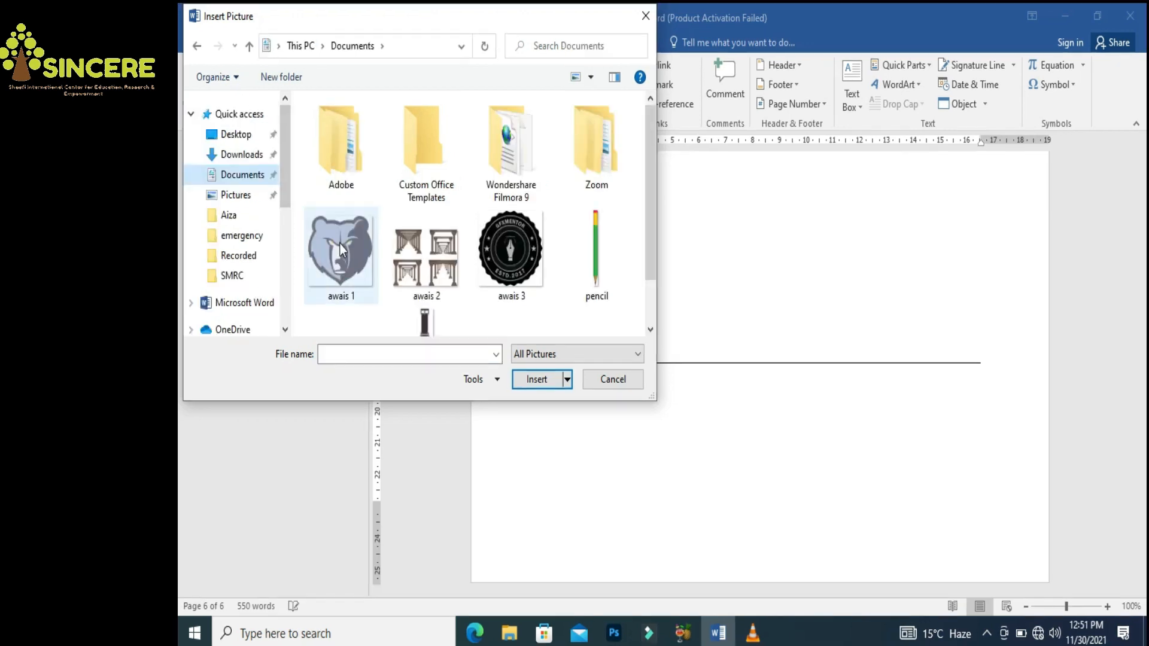
click(338, 242)
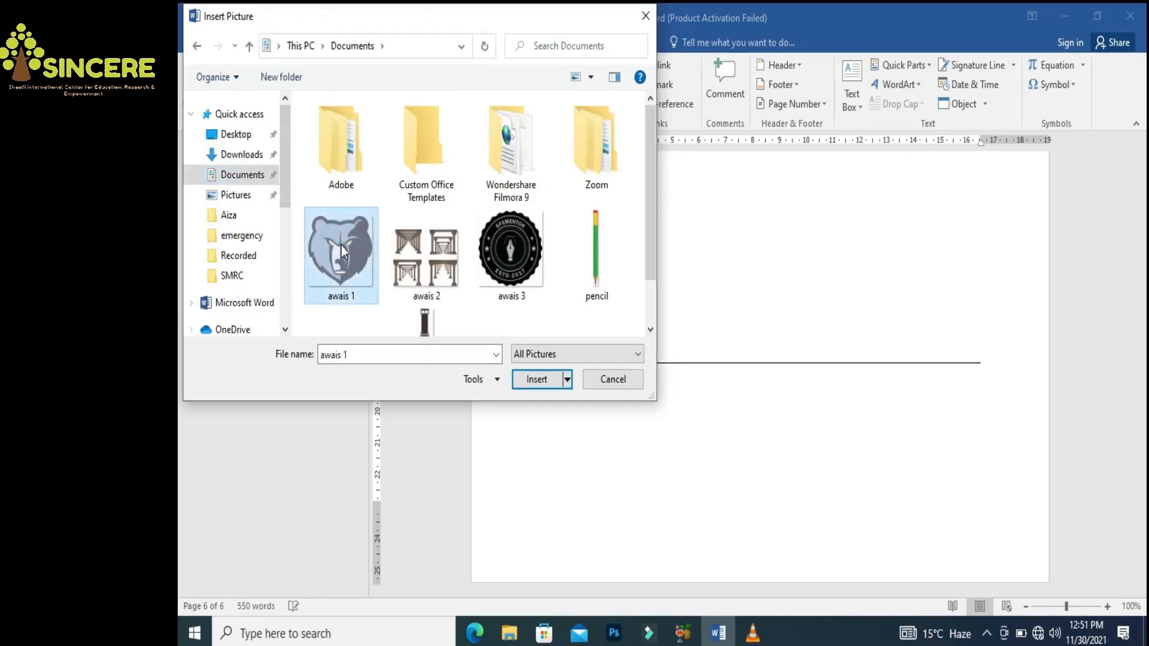
double_click(341, 246)
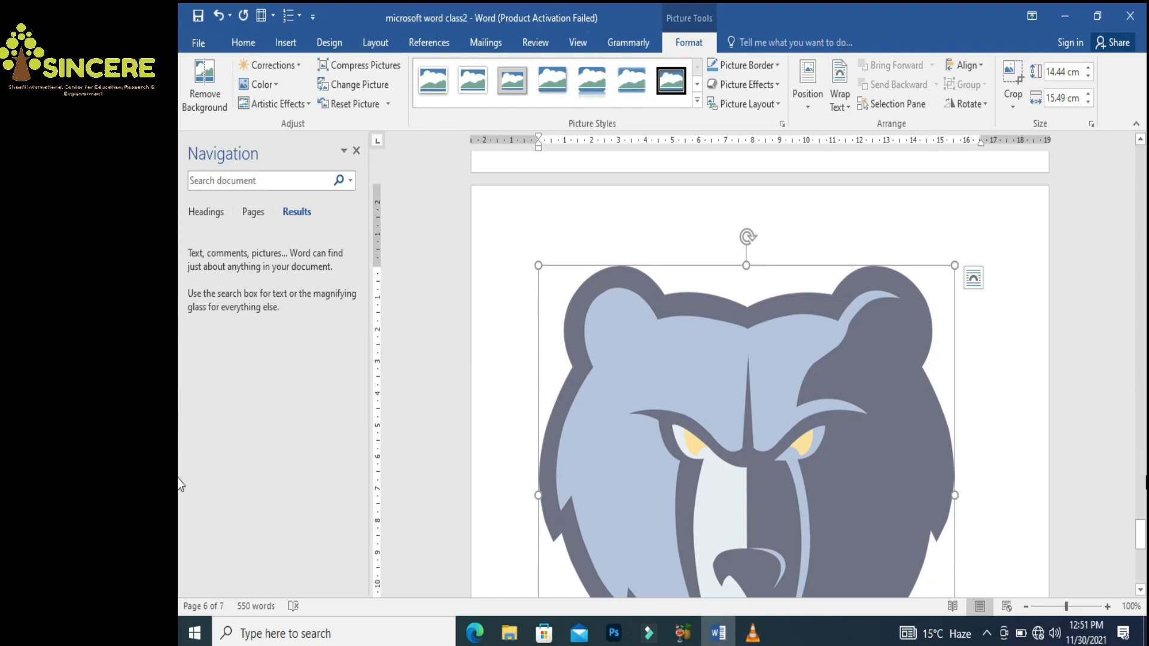
Shrink the bear picture to 8.94 × 9.59 cm and type a filler line after it
drag(1141, 540, 1140, 547)
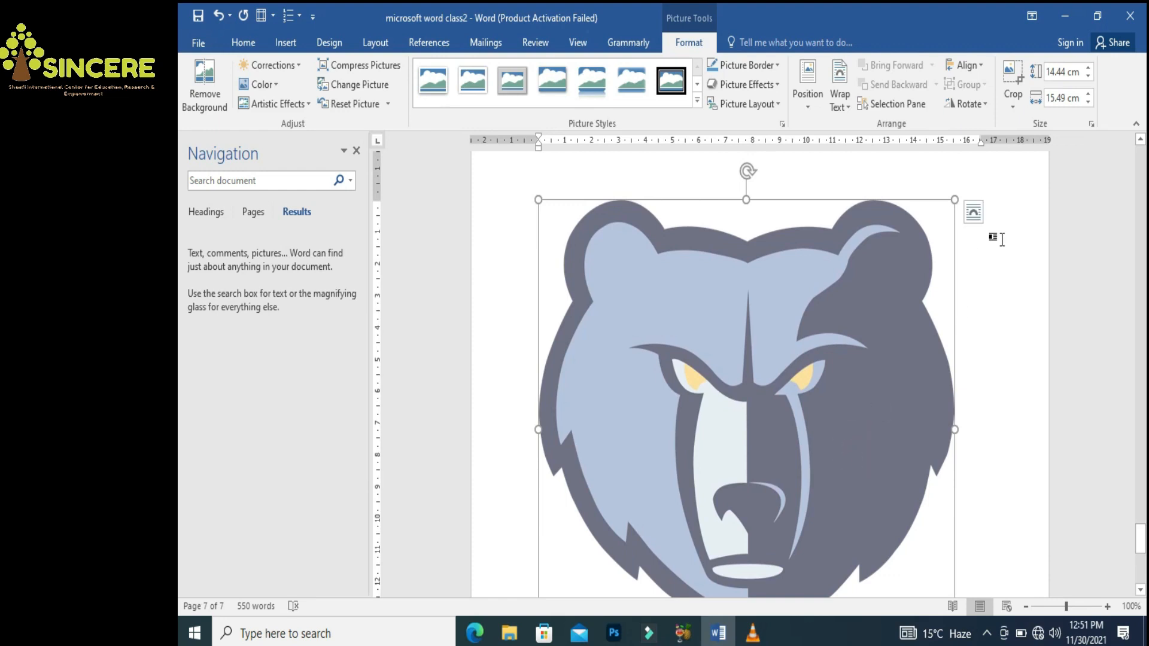
drag(954, 200, 765, 375)
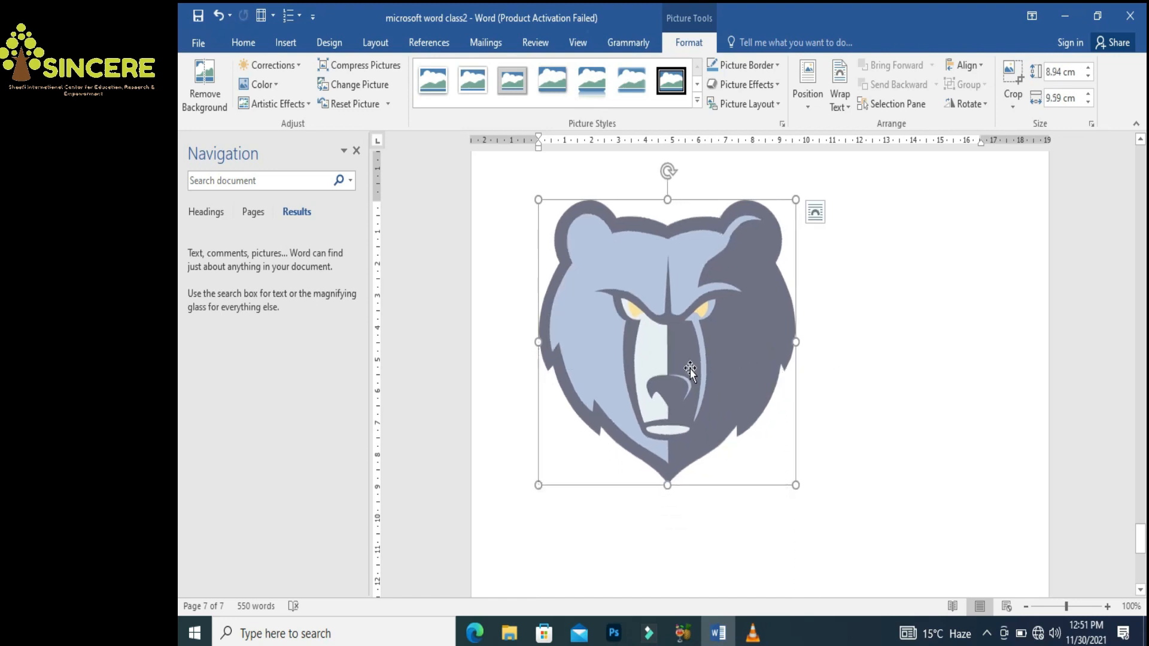
click(817, 410)
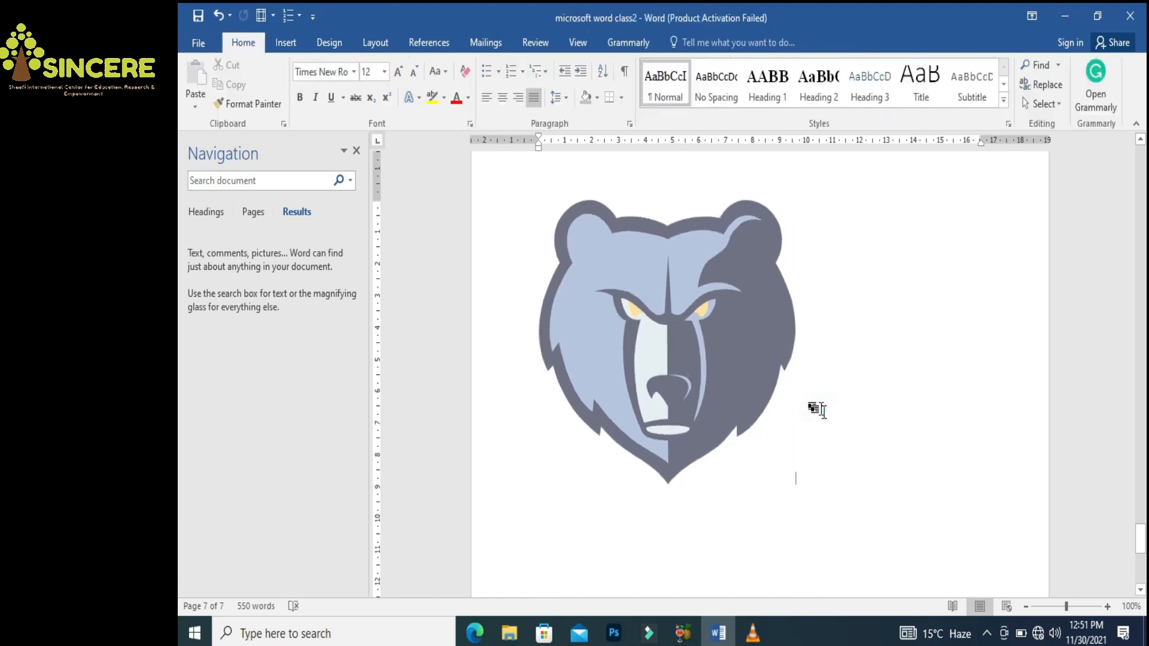
text(dfkj fsdf)
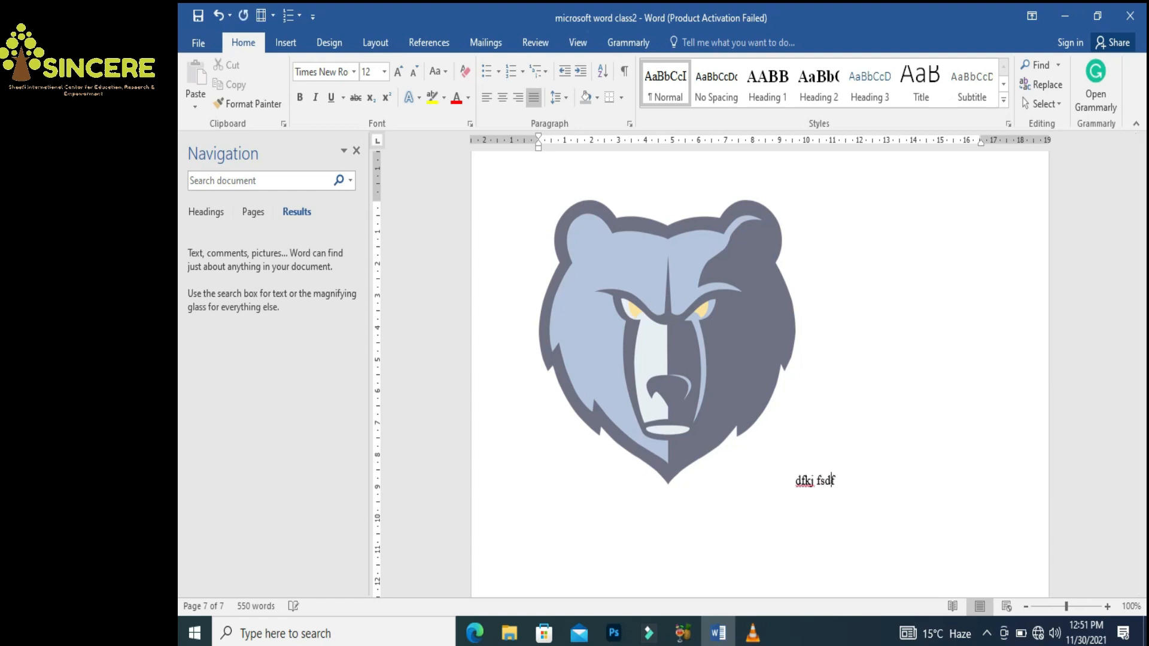
text(jds klfjds fjds Fksdjfkjsdkfljdslkfjd)
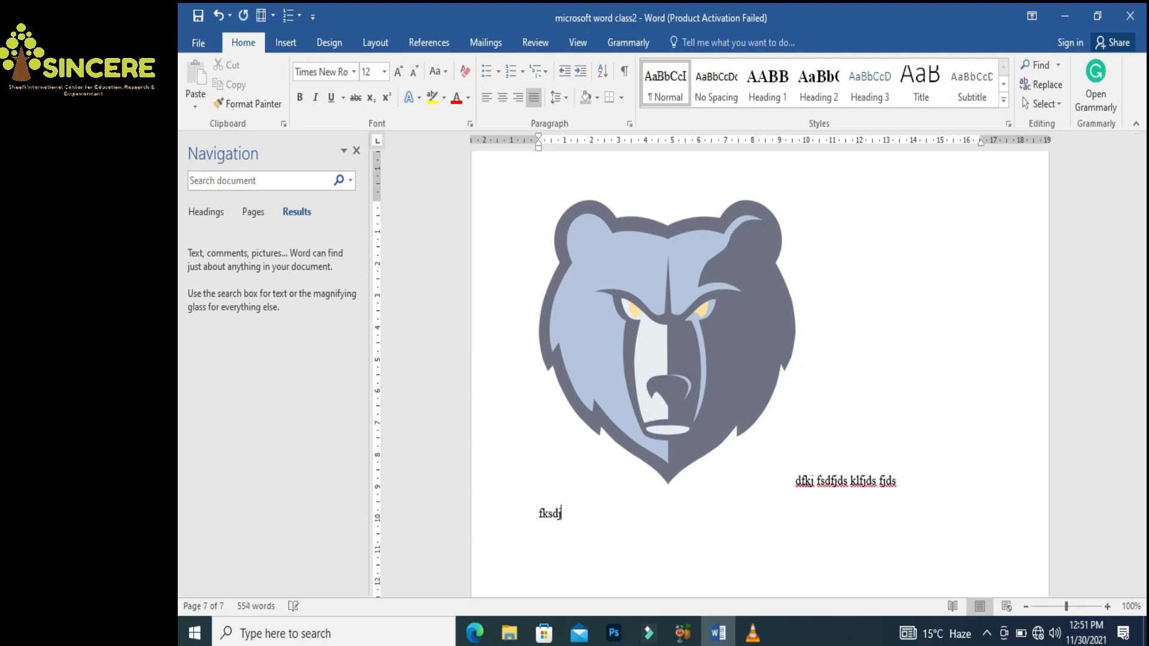
key(Return)
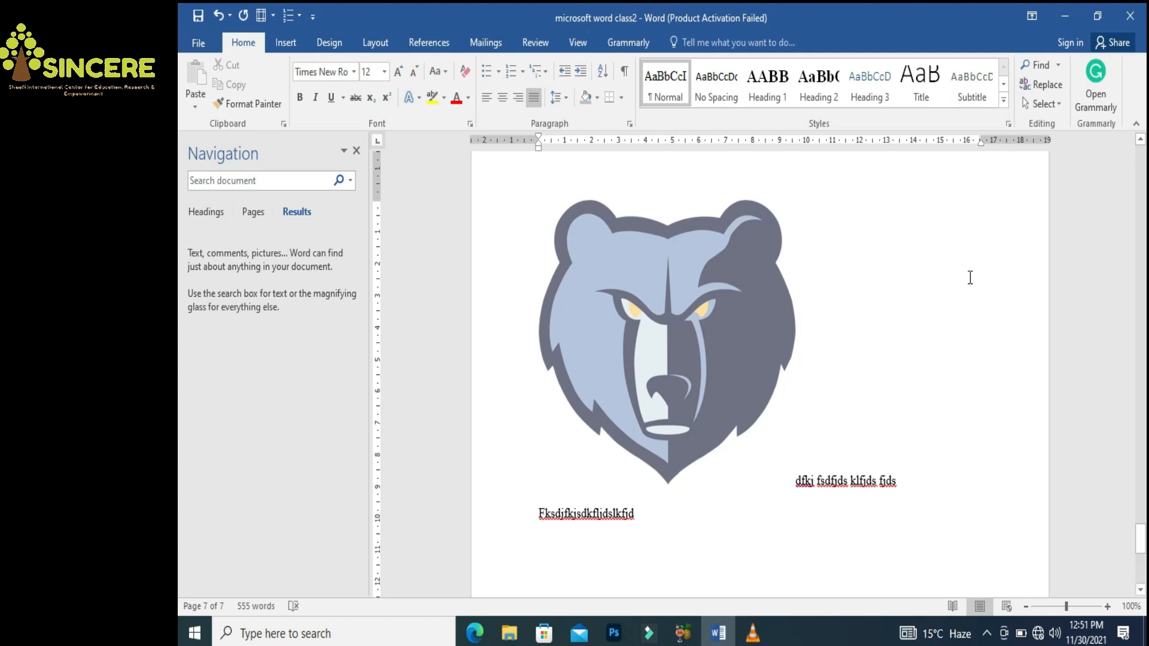
click(668, 308)
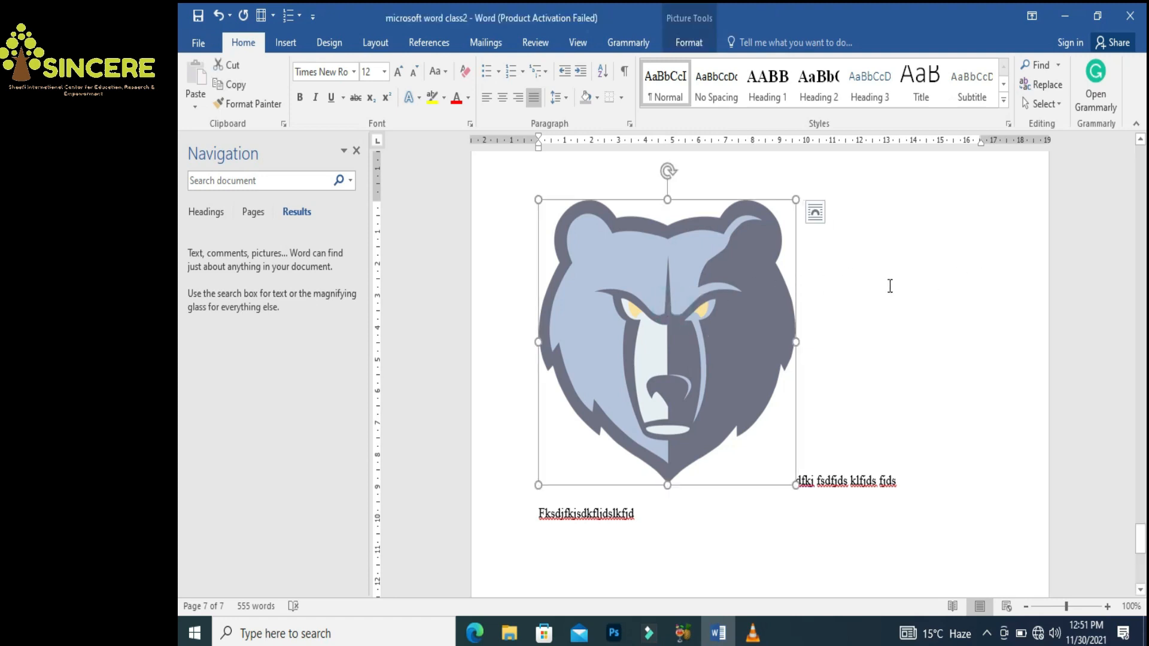
Set the bear picture's text wrapping to Square
right_click(648, 328)
mouse_move(707, 280)
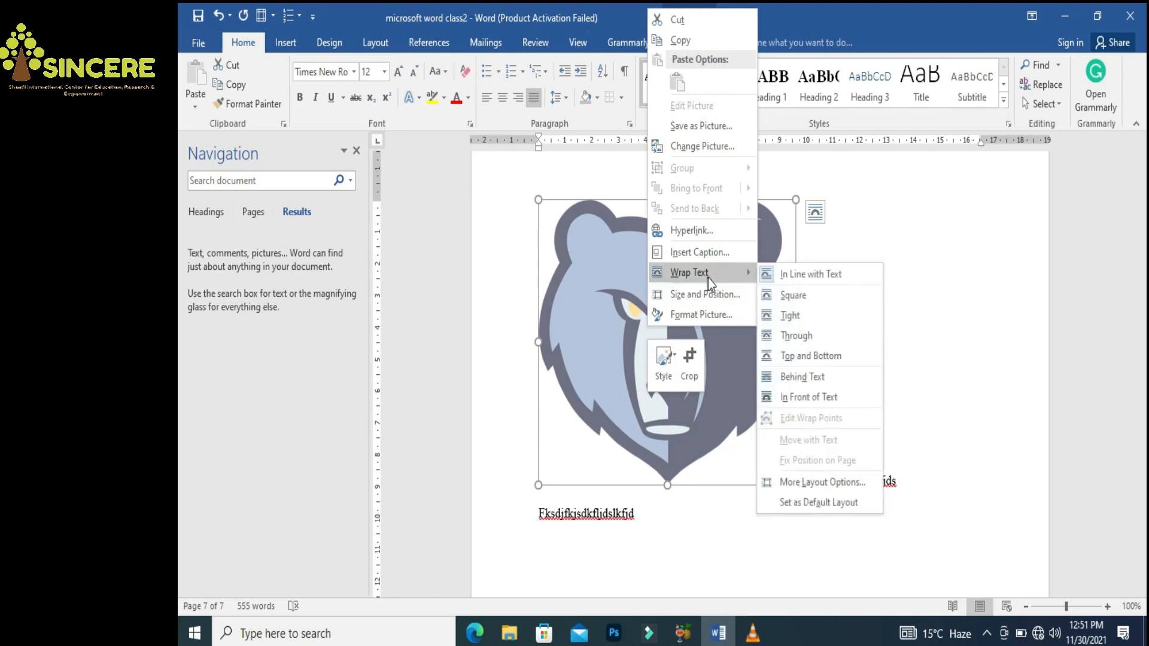
click(791, 295)
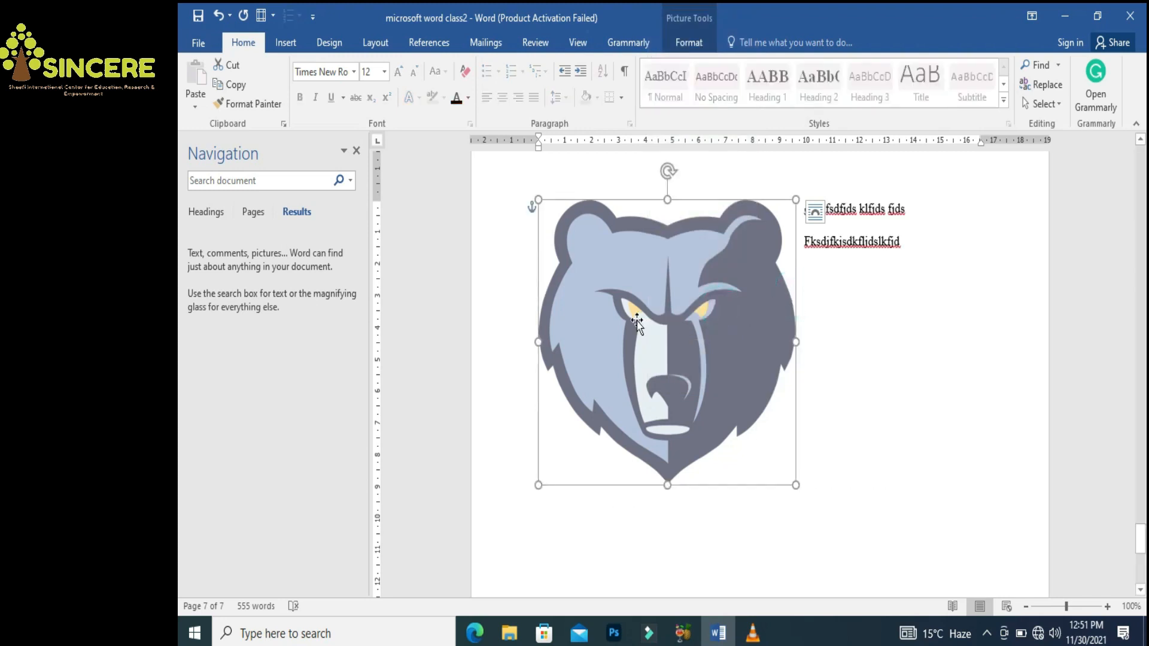
Generate two sample paragraphs with rand(2) and delete the filler lines
click(920, 257)
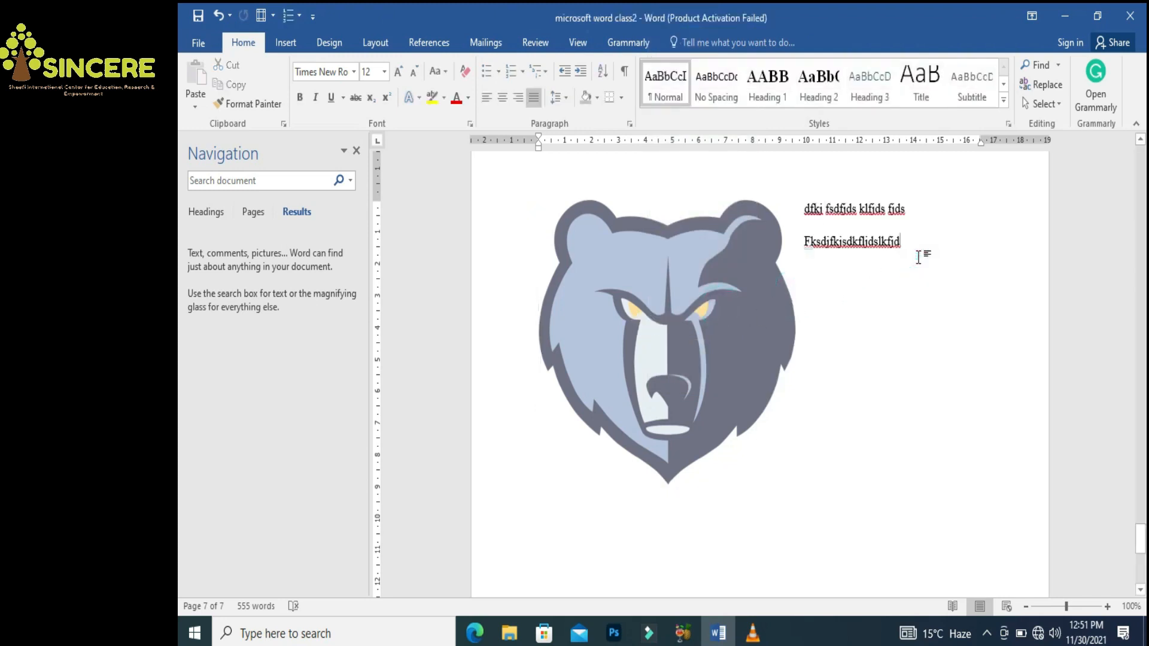
text(jfdsjflkjsdkfjsf s)
key(Return)
text(Dslkjfsdklfjsd)
key(Return)
text(F )
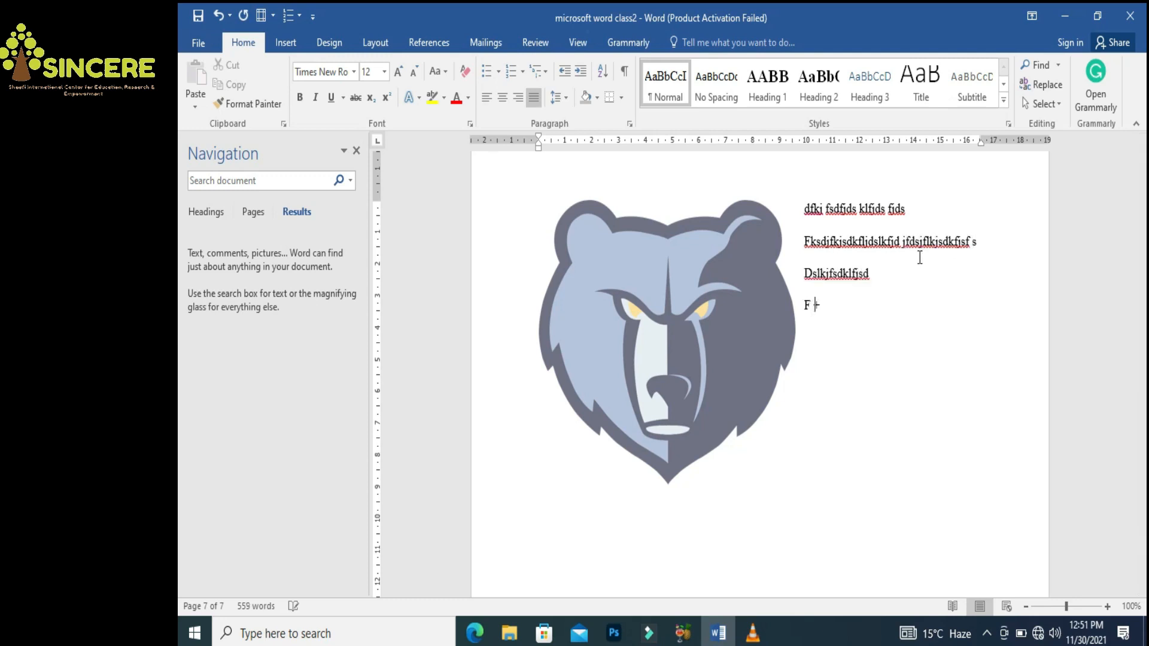
text(rand(2))
key(Return)
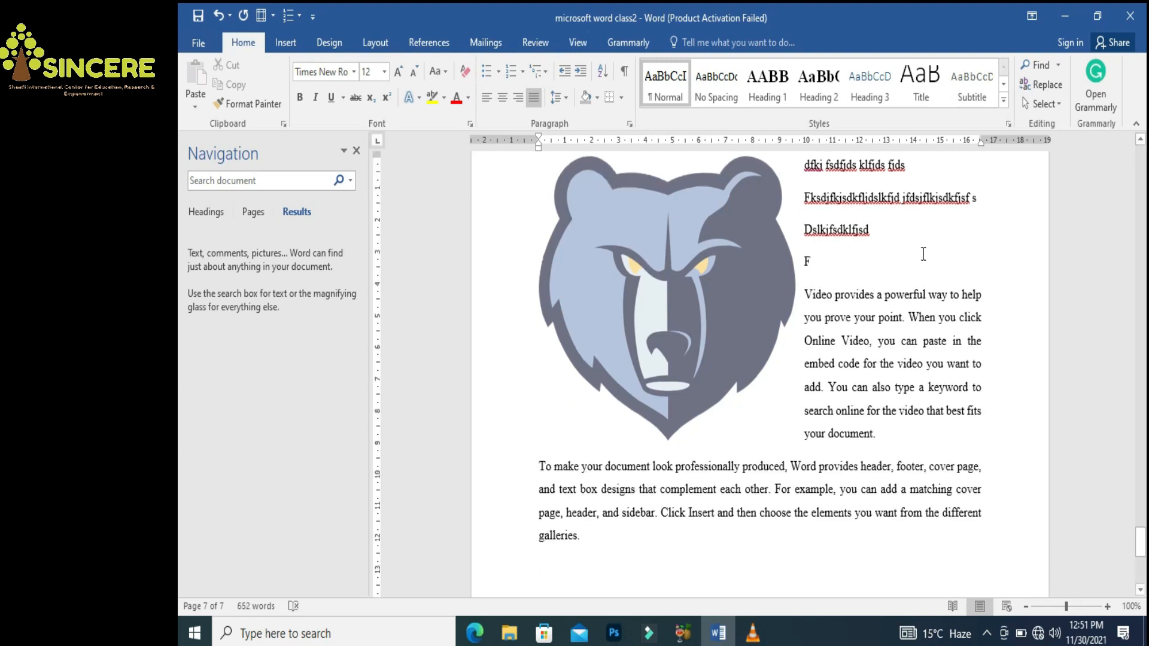
drag(839, 259, 809, 177)
key(Delete)
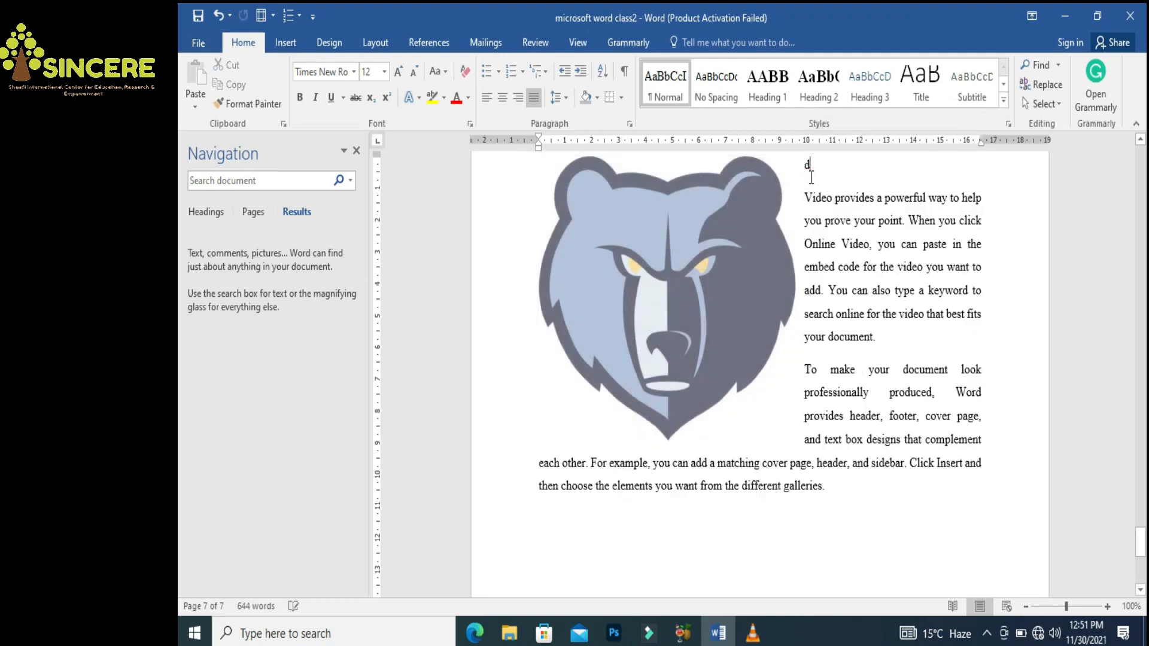
key(Delete)
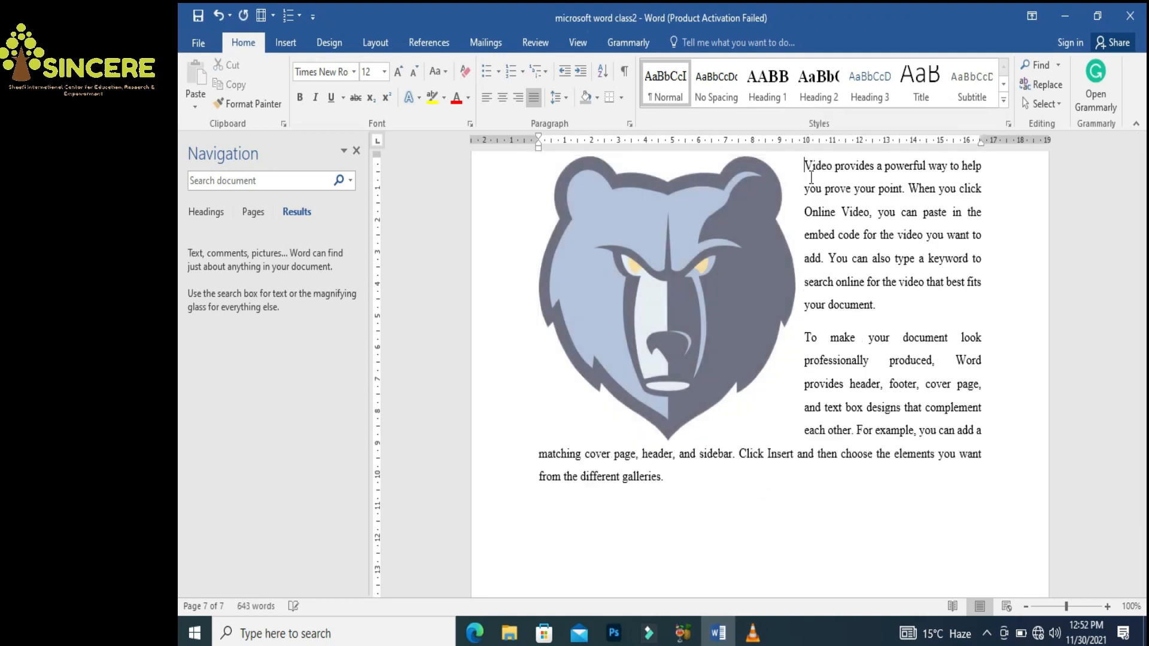
Wrap text Tight around the bear picture and shrink it slightly
right_click(676, 278)
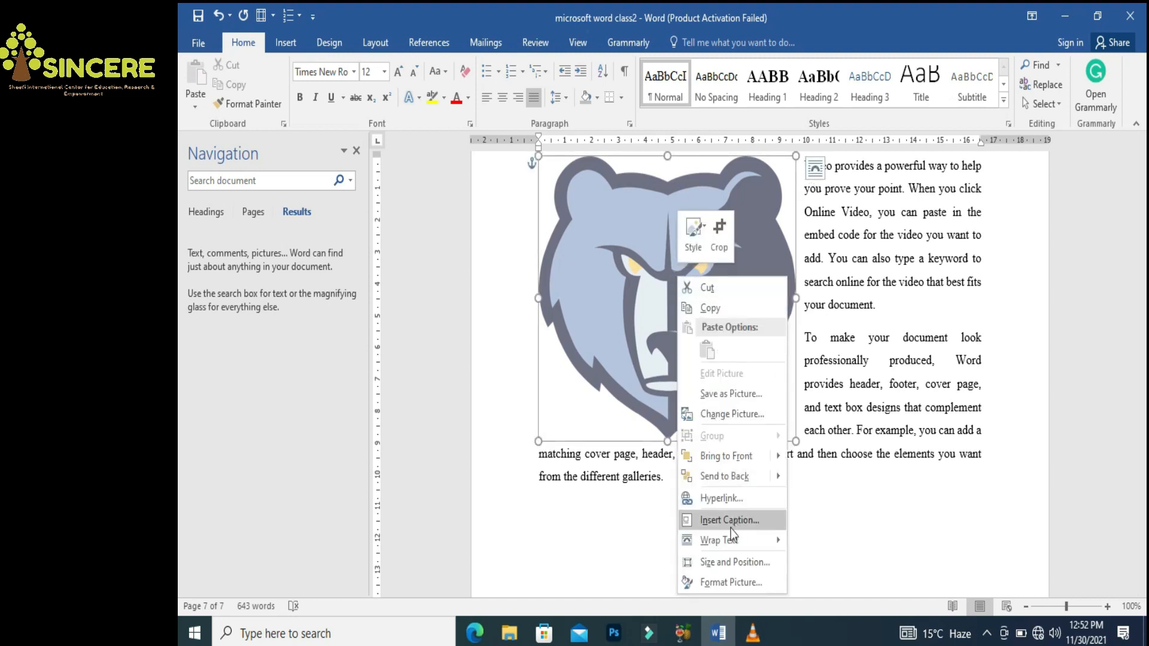
mouse_move(733, 540)
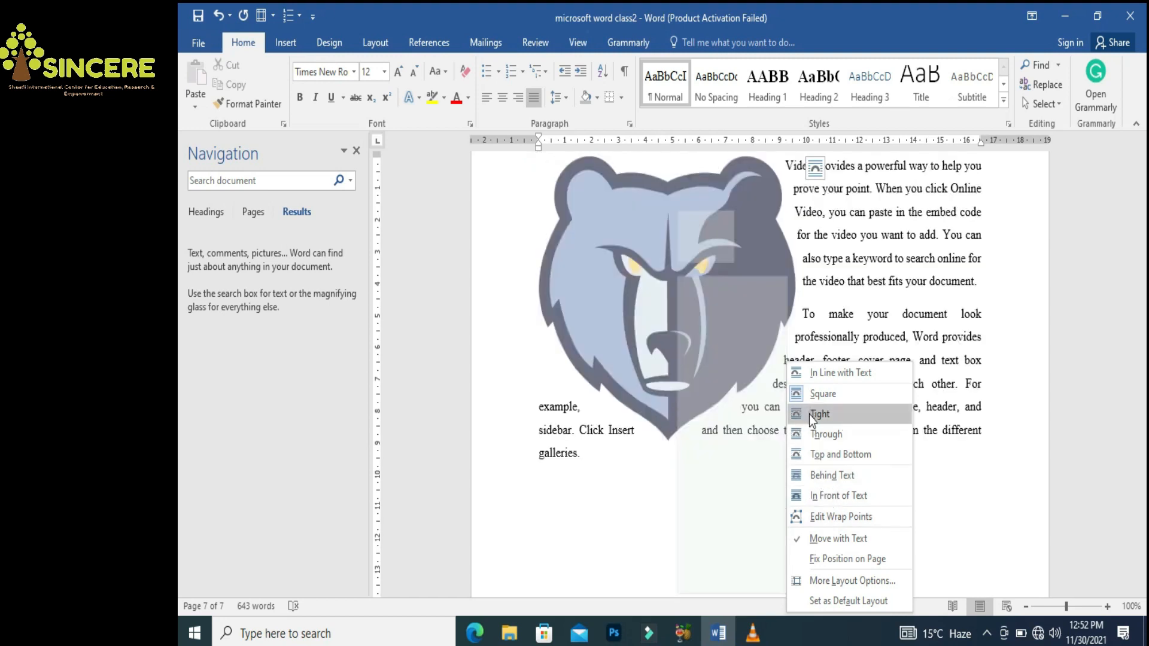
click(811, 415)
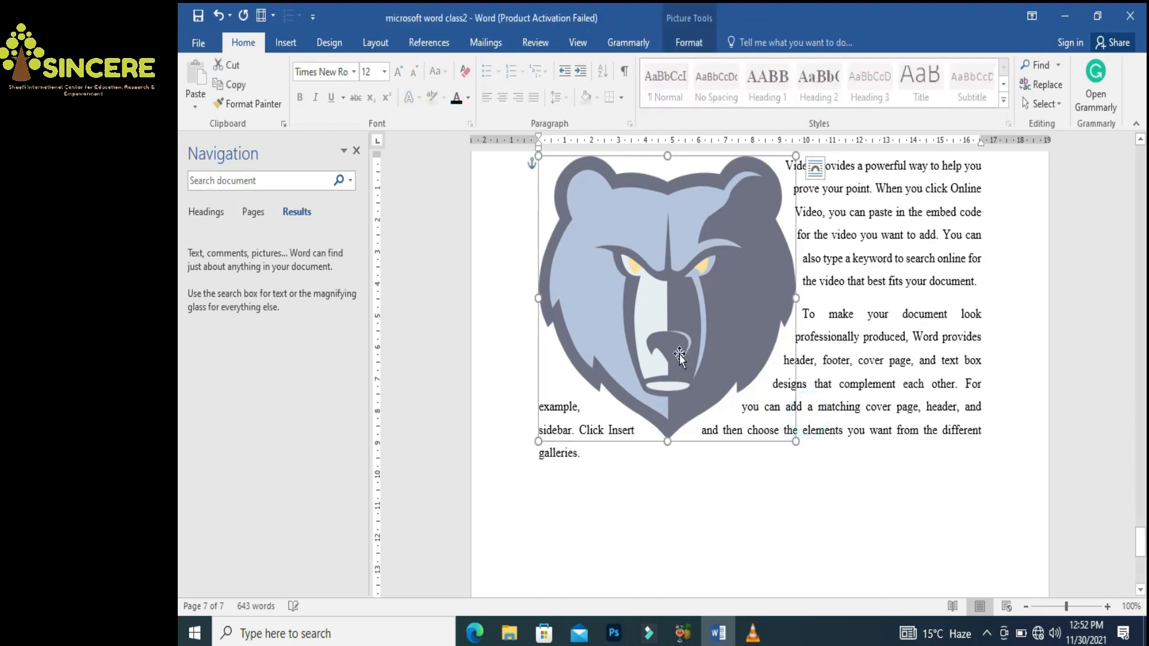
drag(795, 441, 715, 405)
Try Through and Top and Bottom wrapping, then settle on Square
right_click(652, 339)
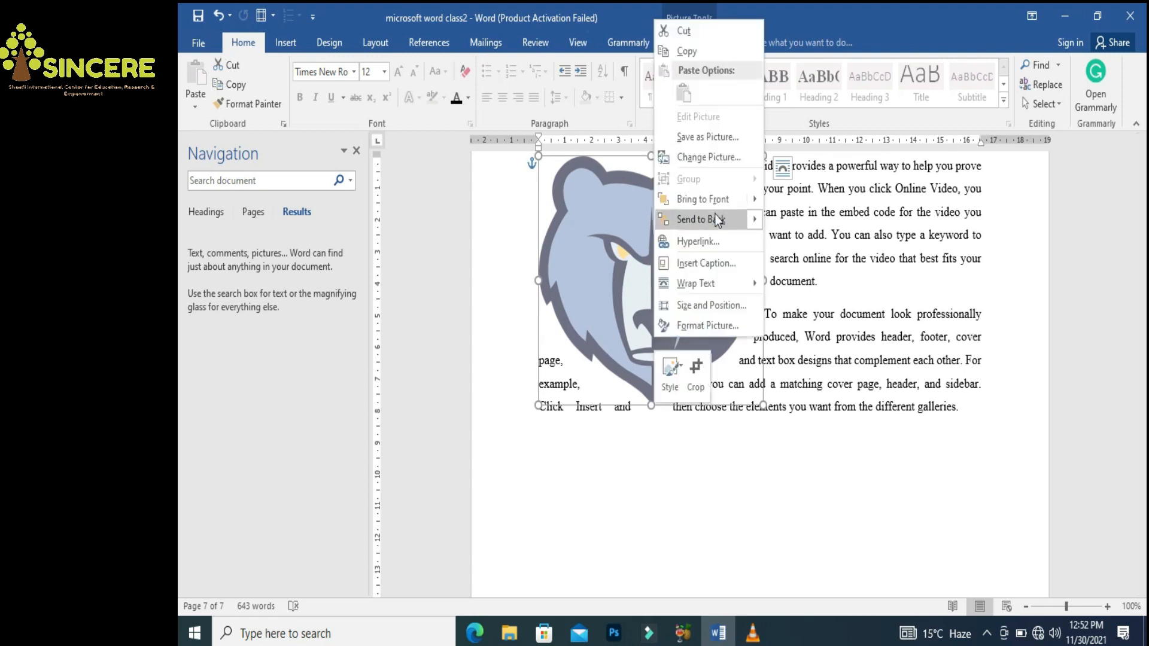
mouse_move(716, 281)
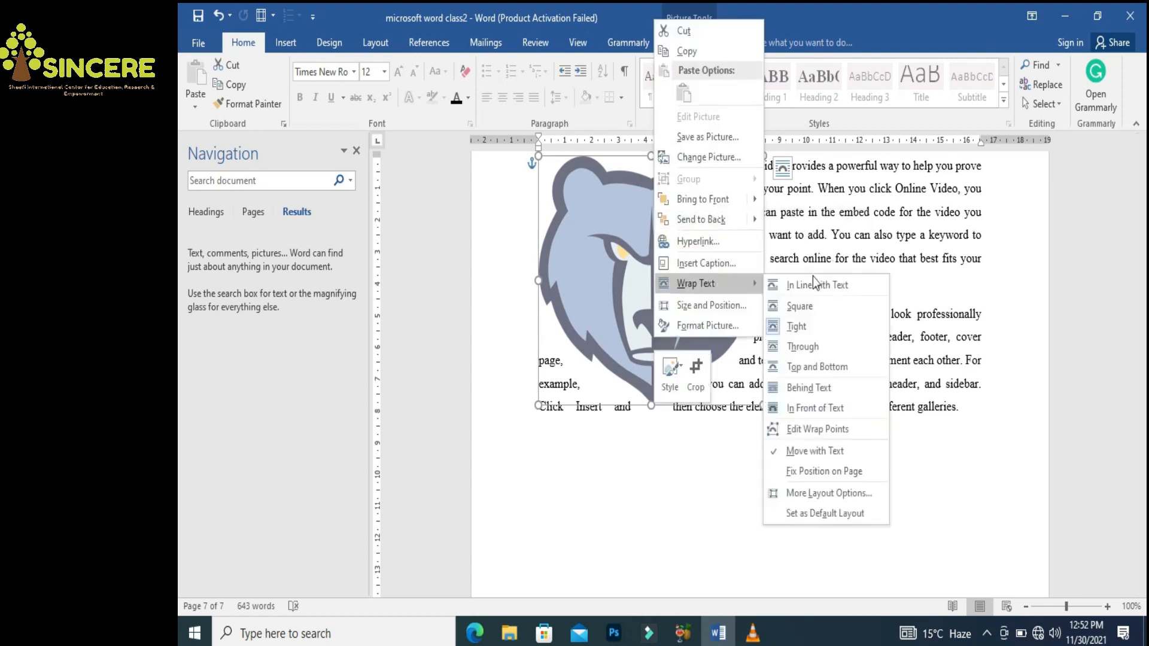
click(802, 346)
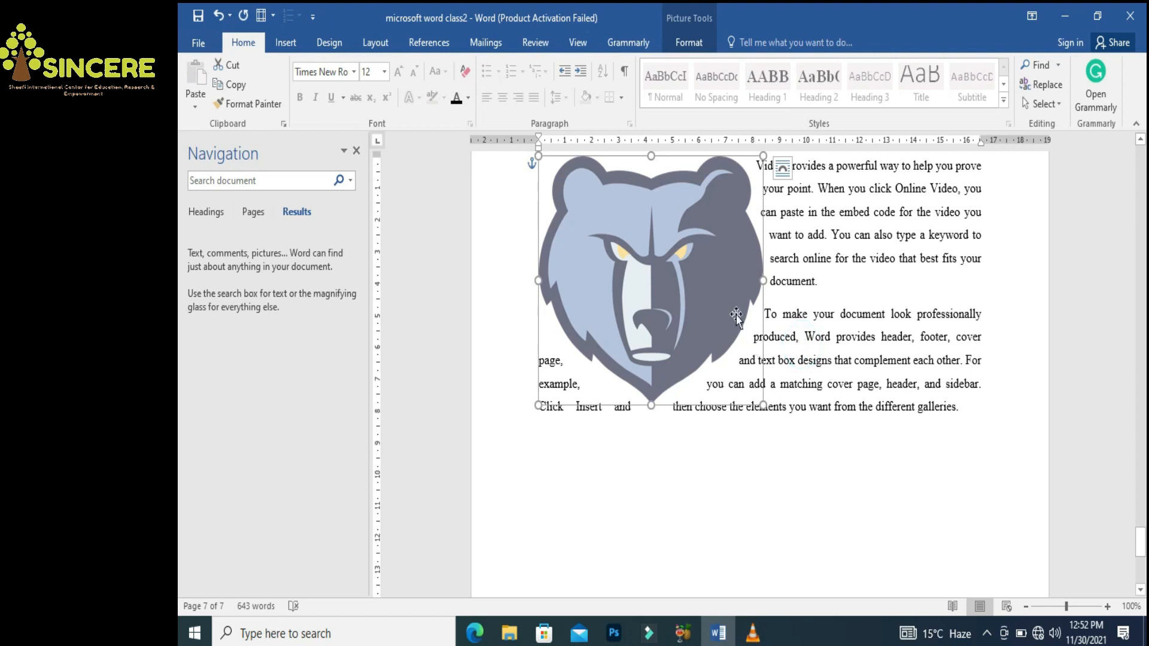
right_click(675, 246)
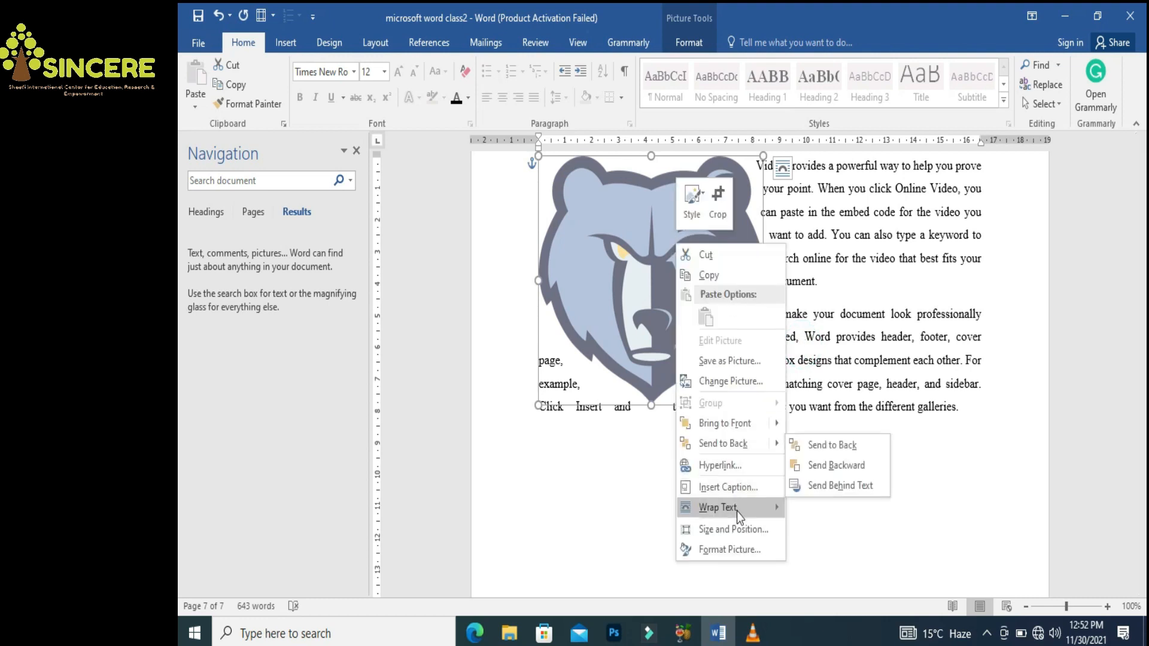
mouse_move(737, 511)
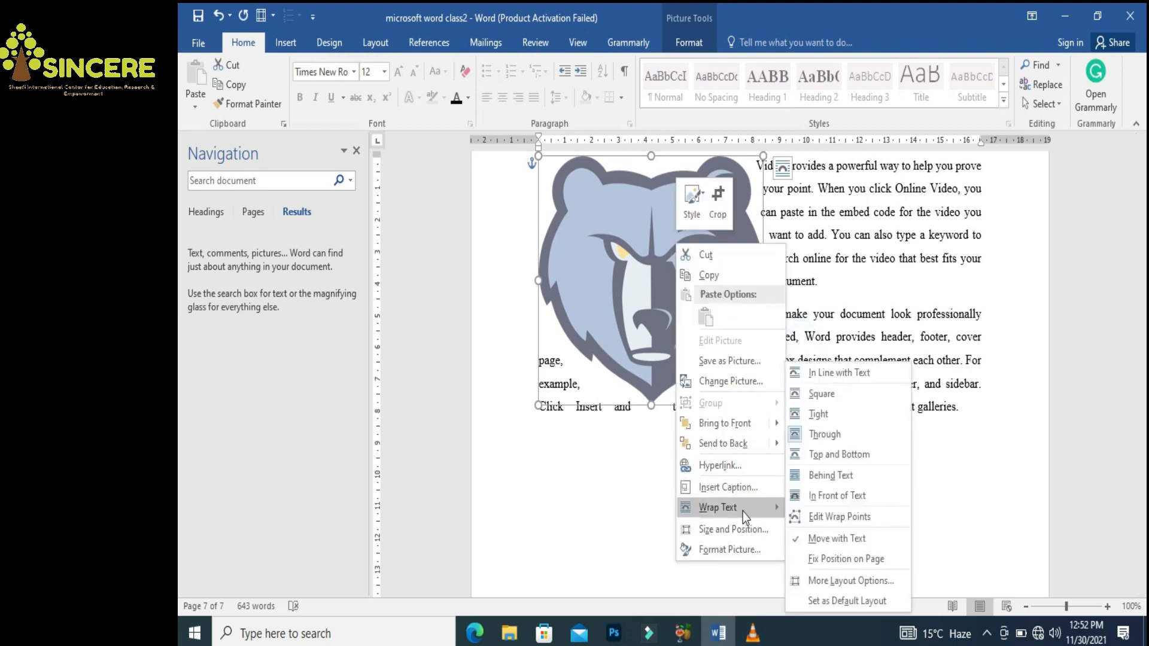
click(851, 454)
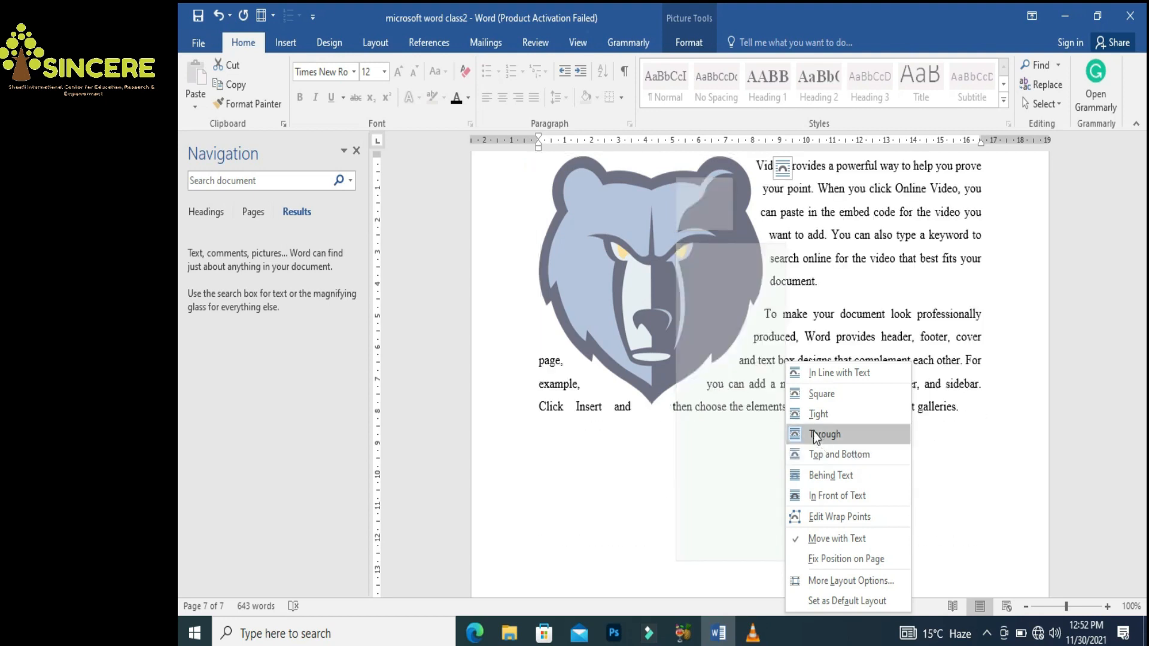
click(812, 395)
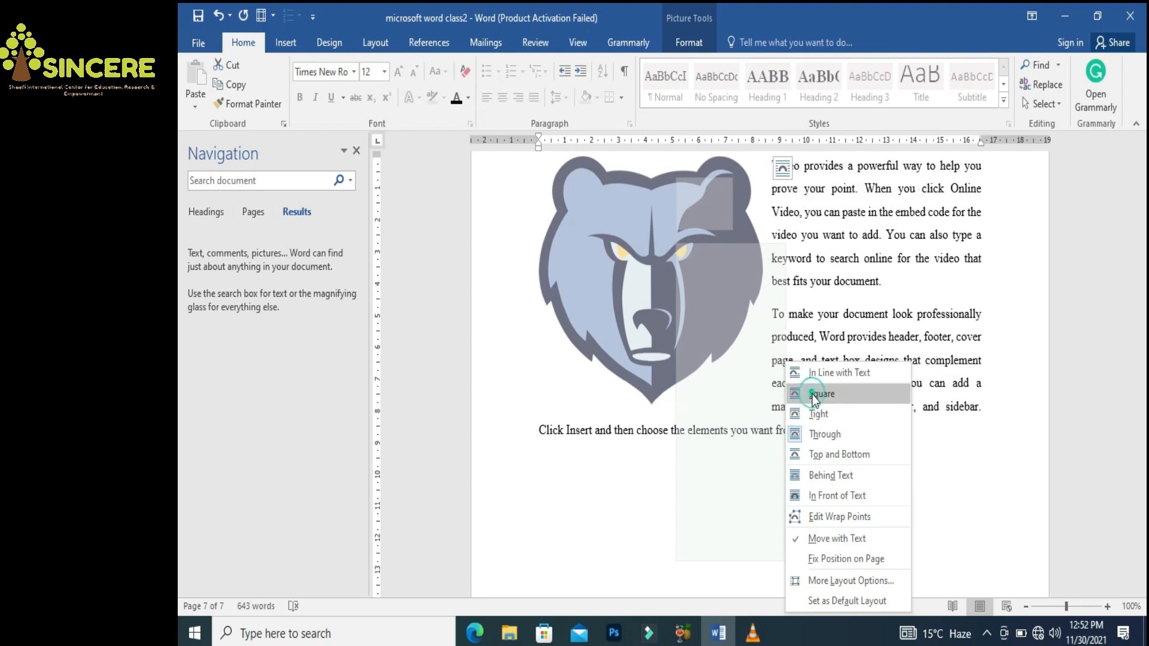
click(677, 484)
drag(1140, 554, 1142, 550)
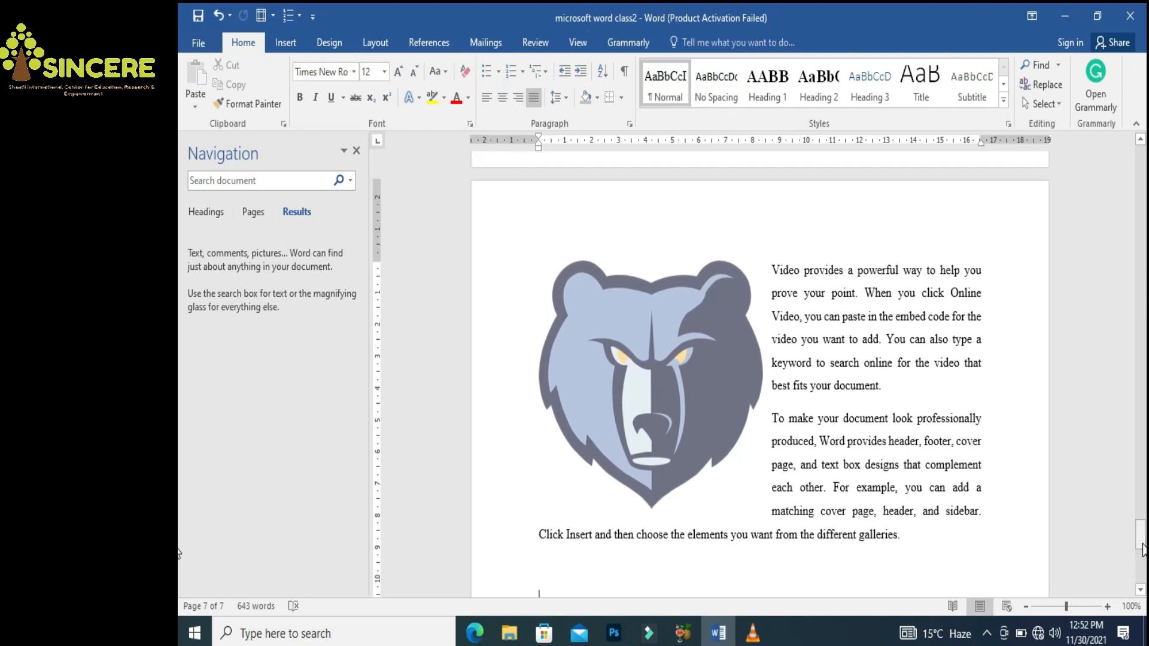
Insert 'Tiger' before 'Video' and make it bold at 15 pt
click(769, 273)
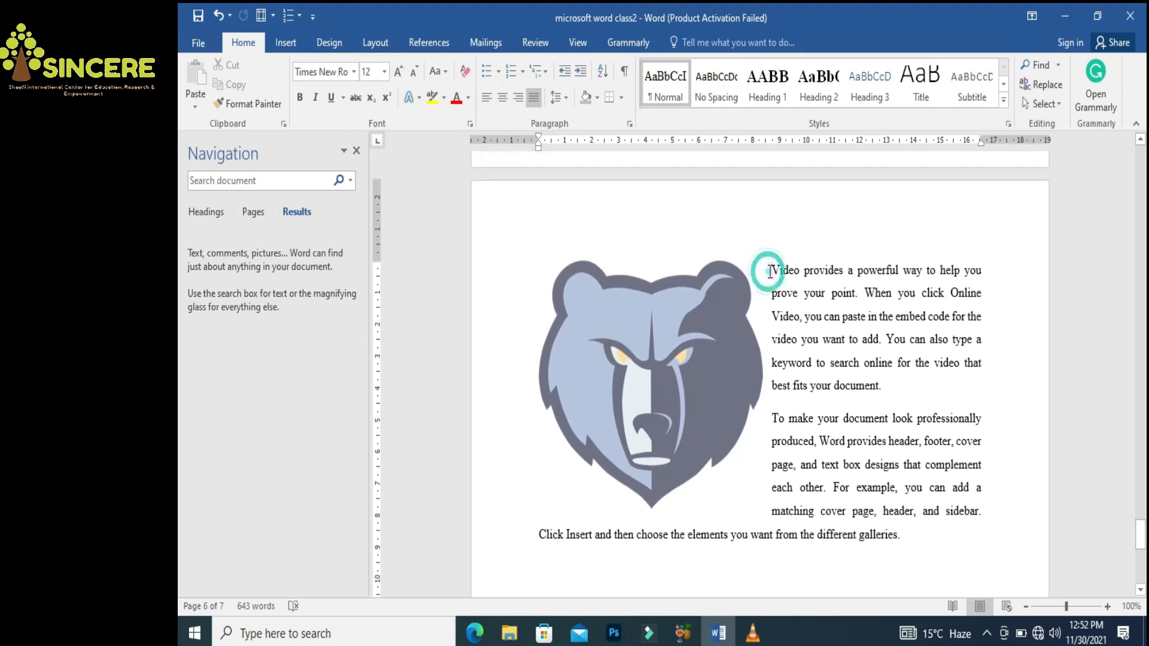
text(Tiger)
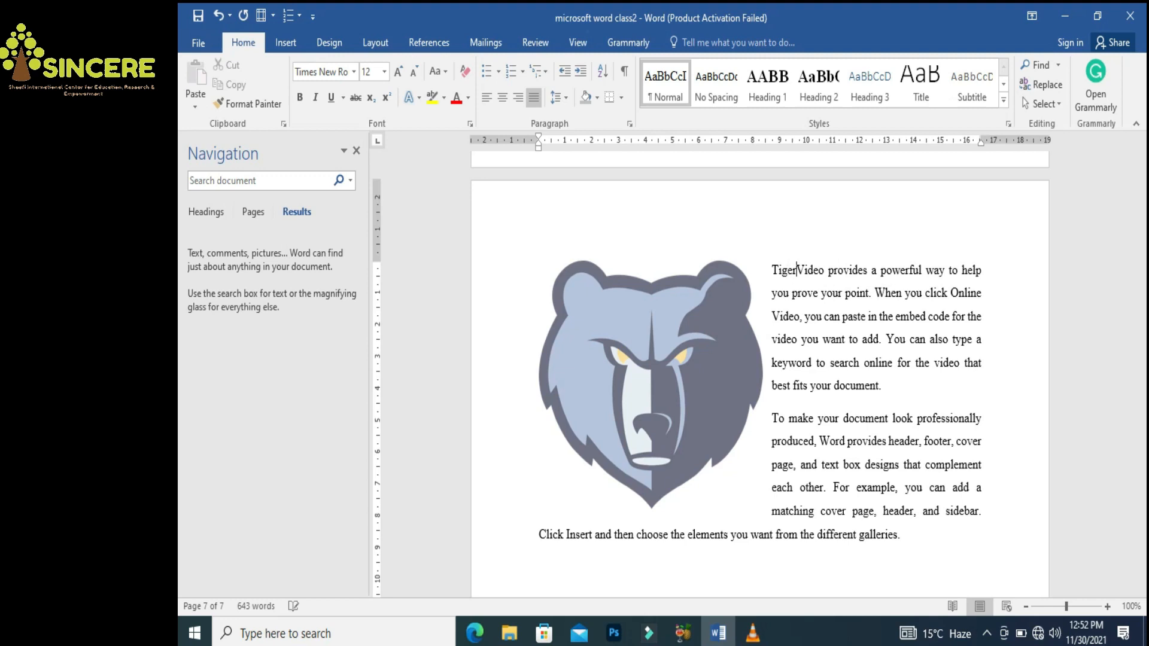
key(shift+Left)
key(shift+Left)
key(shift+Left)
key(shift+Left)
key(shift+Left)
key(shift+Left)
key(ctrl+b)
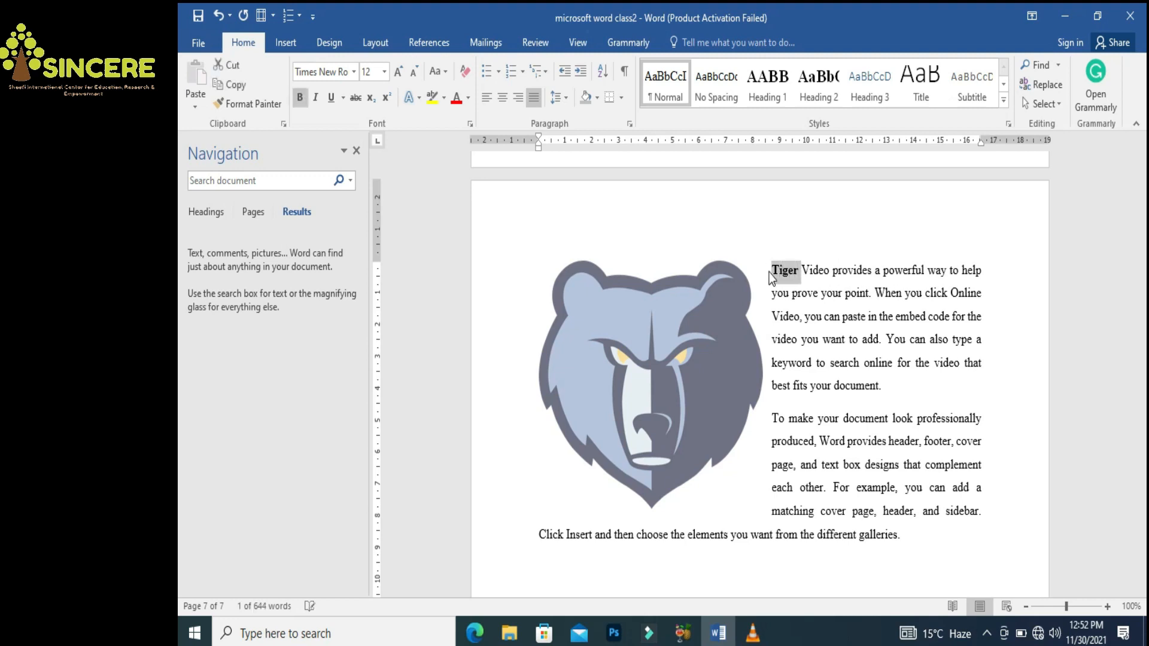
key(ctrl+bracketright)
key(ctrl+bracketright)
key(ctrl+bracketright)
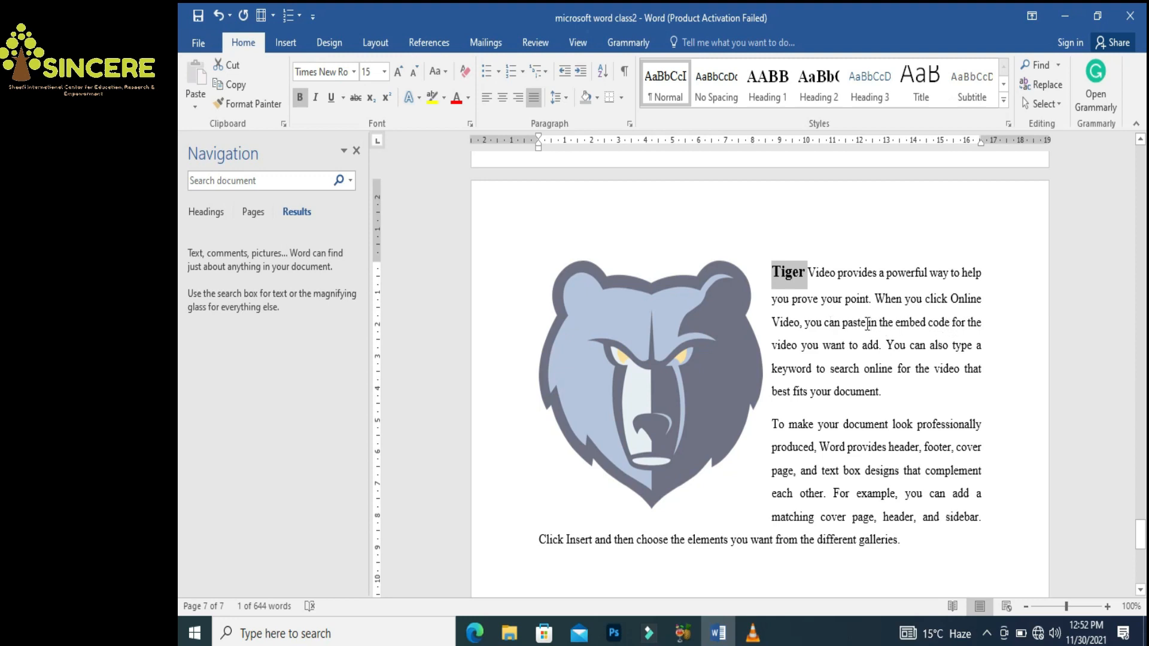
Deselect the word and move the cursor to the end of the last line
click(814, 286)
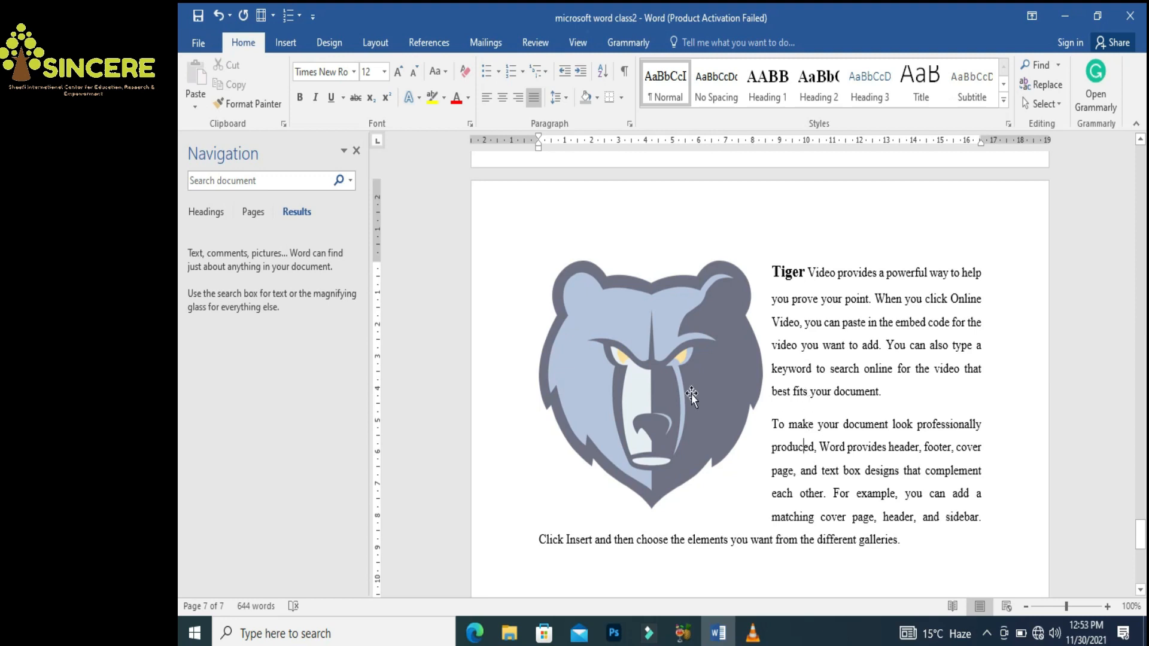
click(921, 546)
click(284, 44)
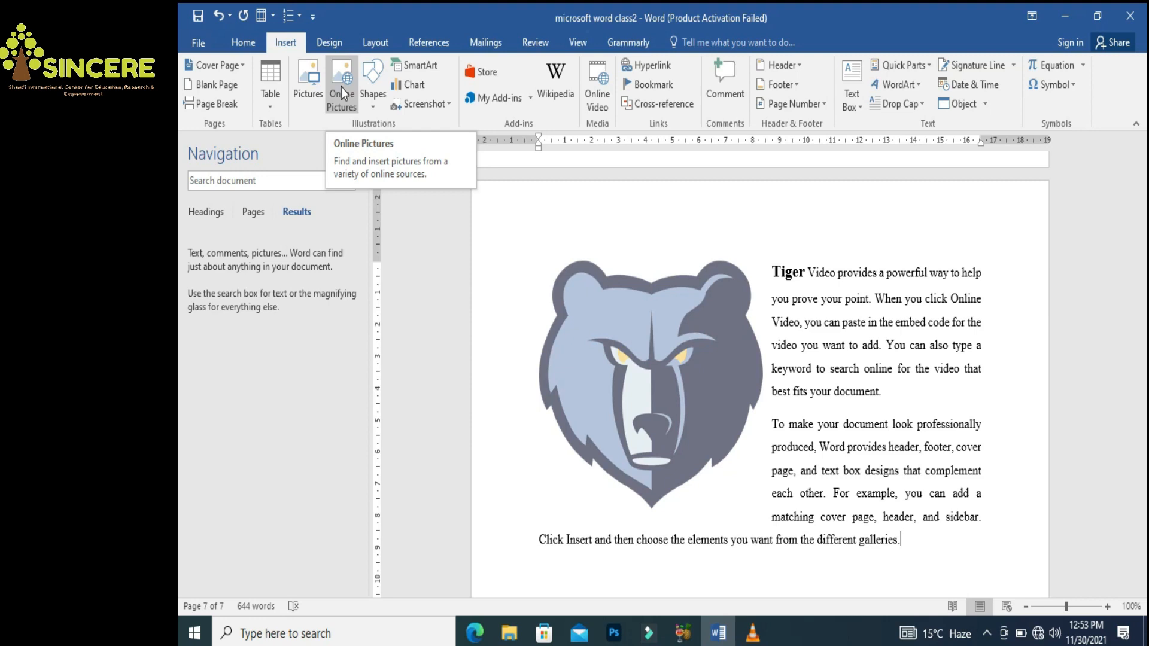
Add a new paragraph after the text containing the letters A and B
click(370, 103)
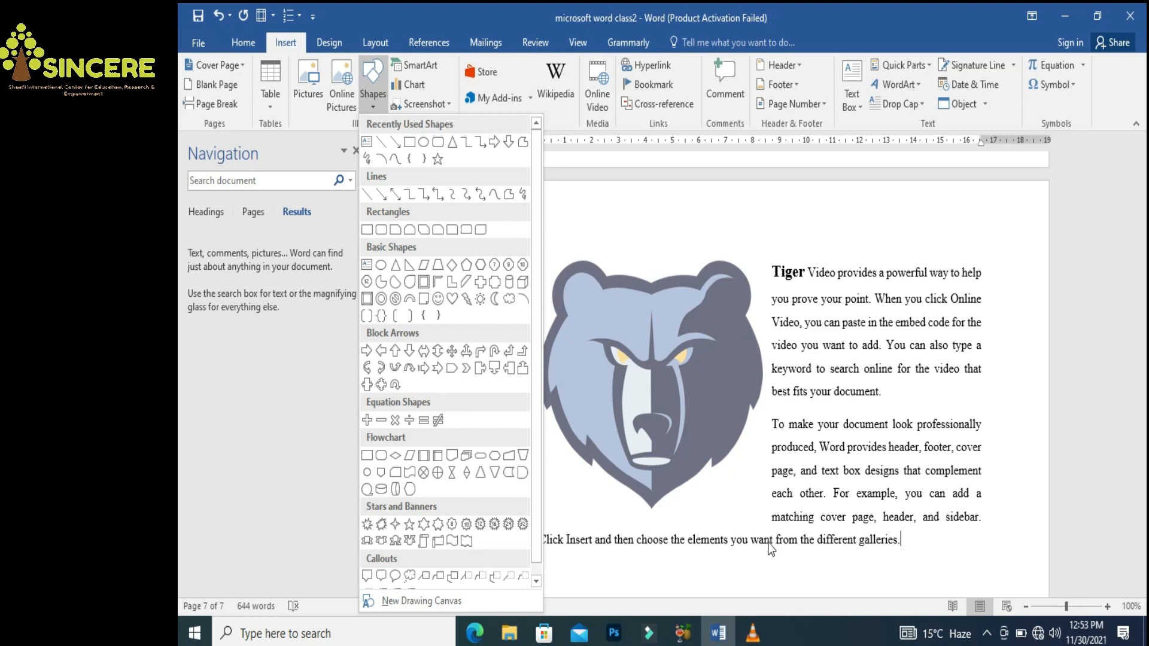
click(744, 560)
click(936, 551)
key(Return)
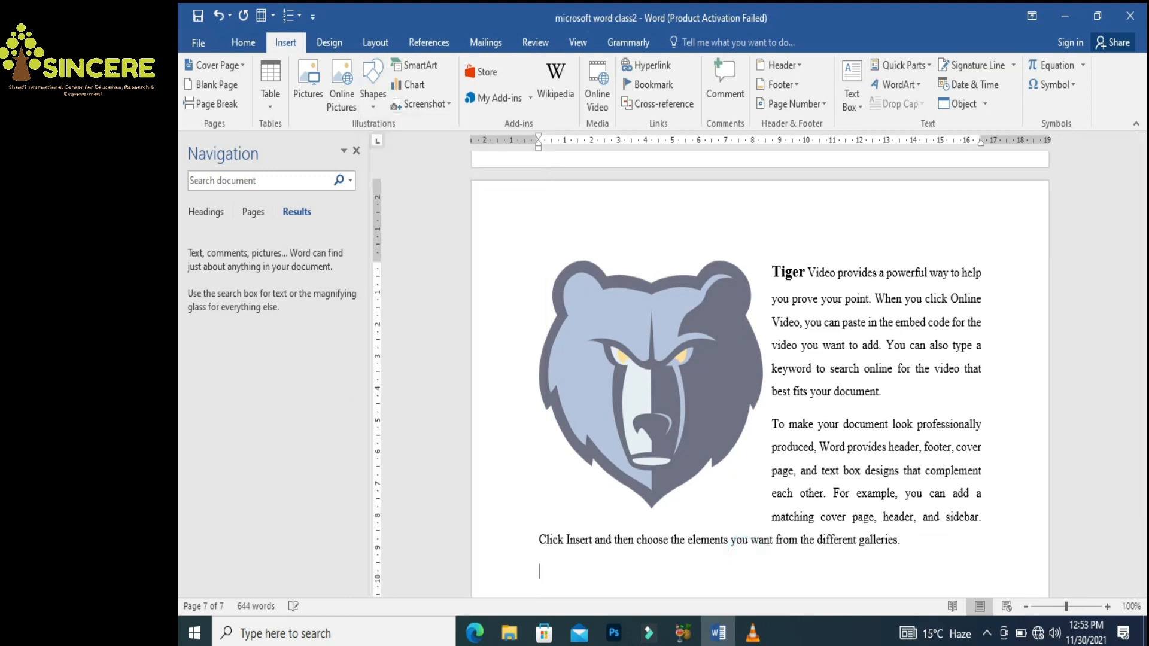
text(A)
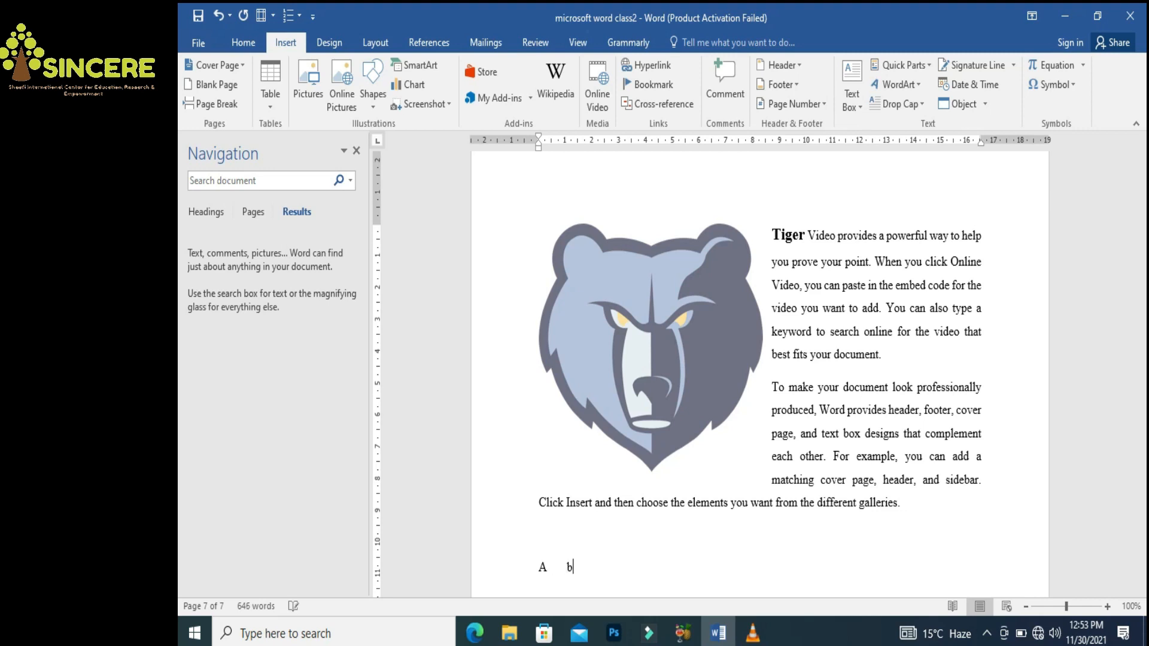
text(B)
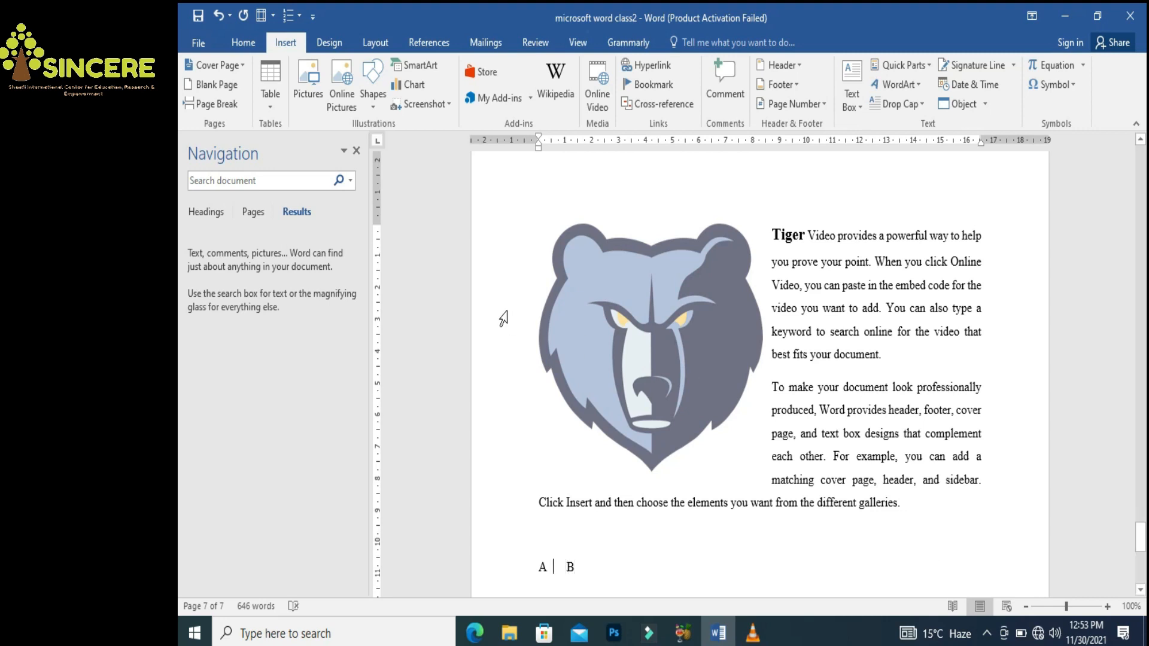
Draw a thin arrow from A to B and tab B past it
click(376, 106)
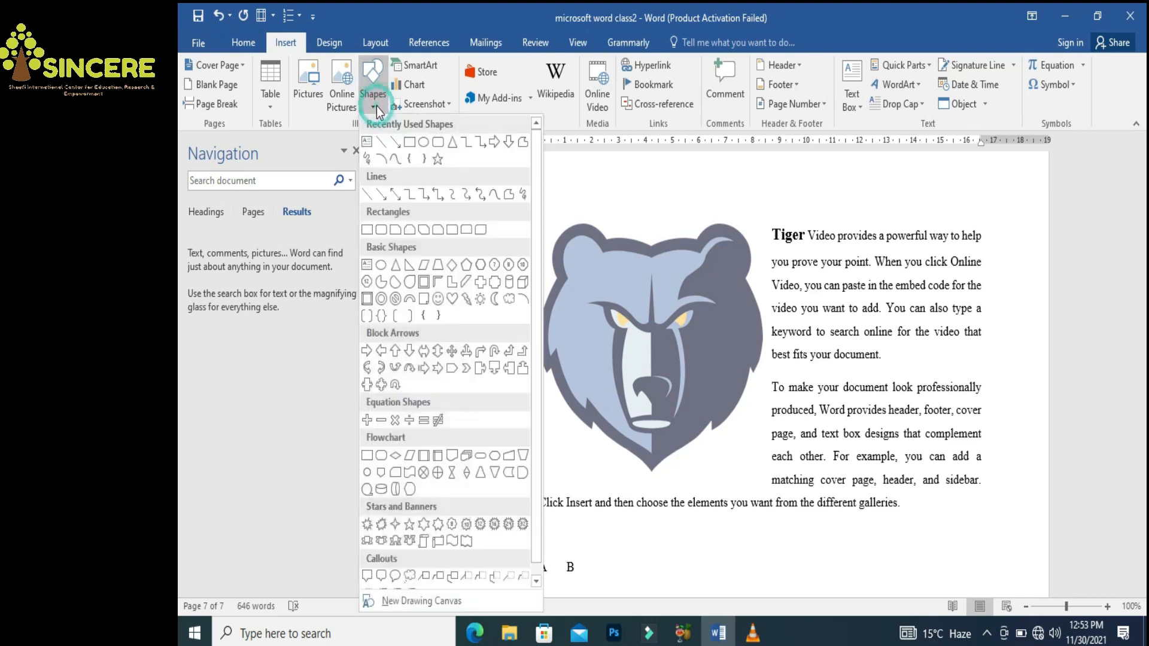
click(394, 149)
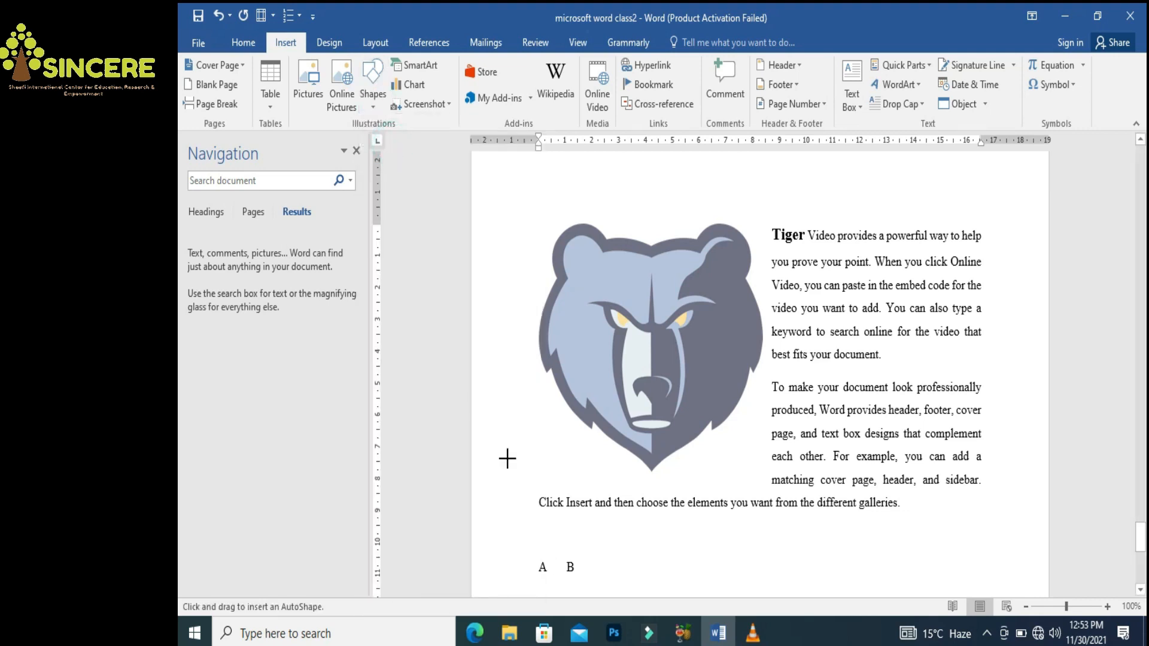
drag(552, 564, 639, 563)
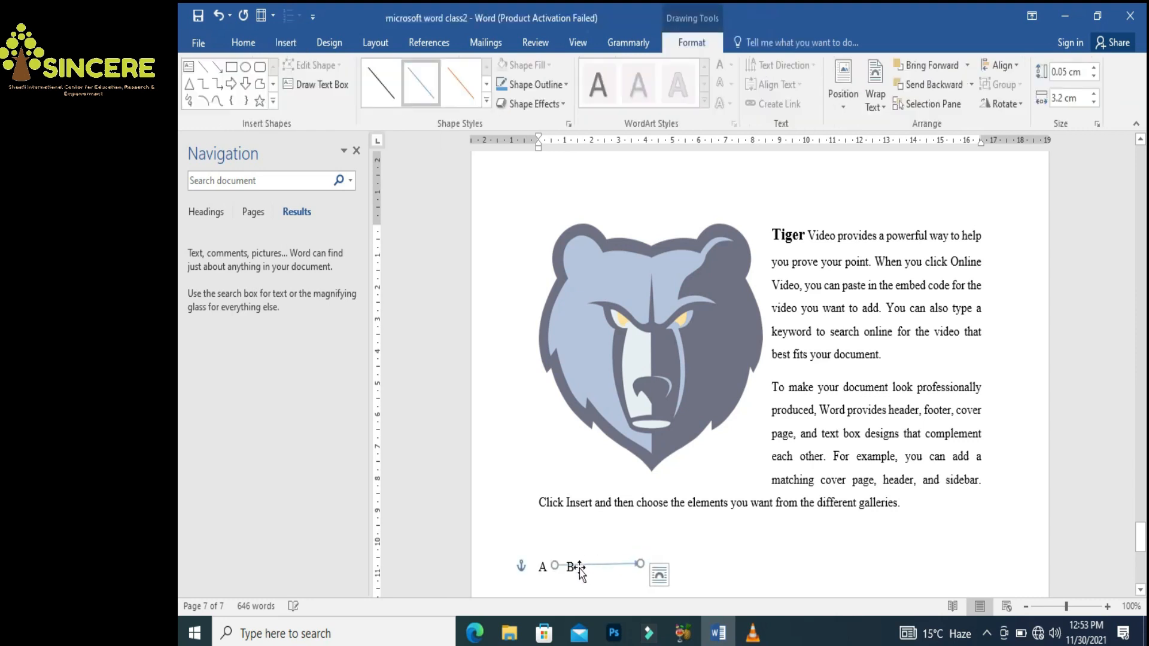
click(545, 567)
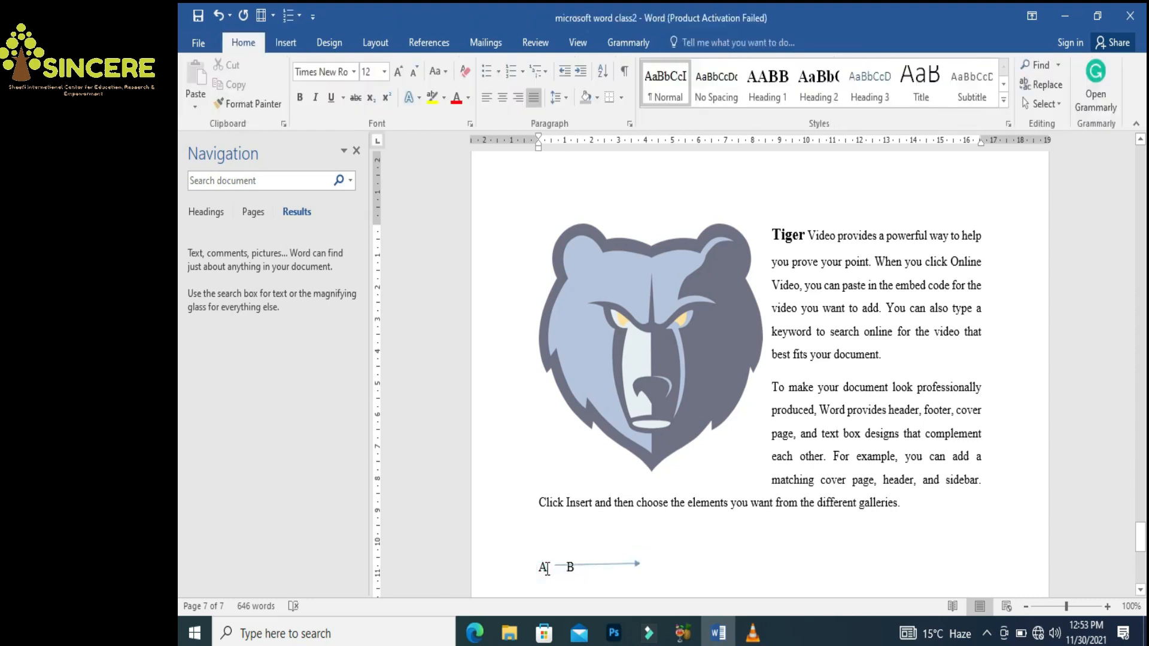
key(Tab)
key(Tab)
key(Tab)
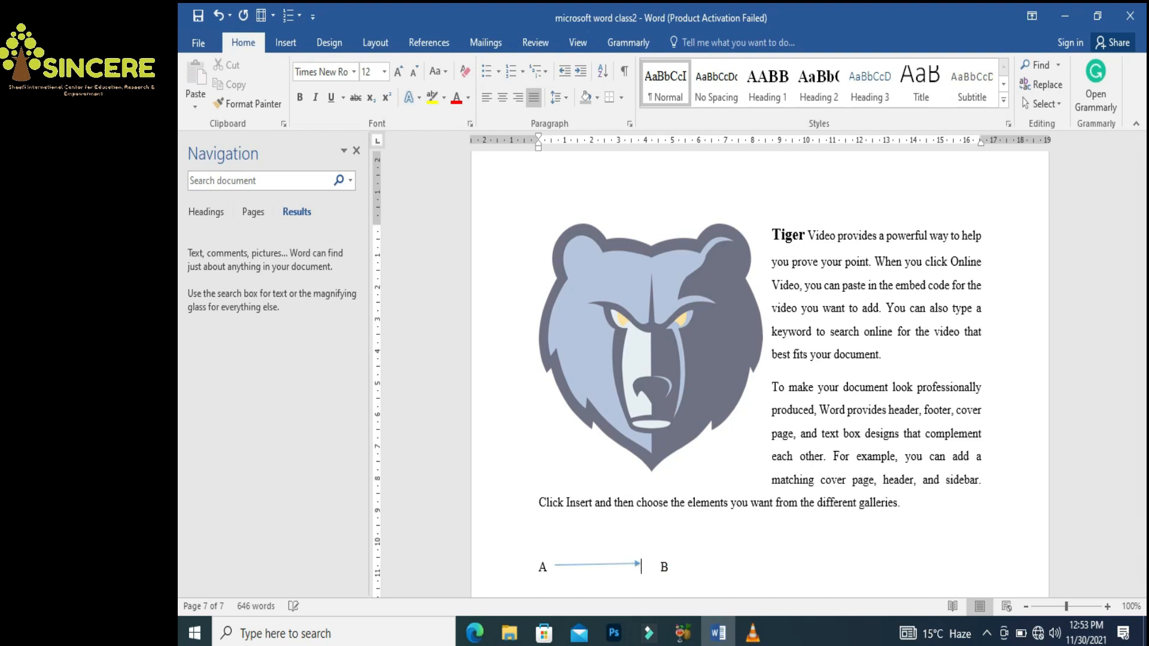
key(Tab)
key(BackSpace)
key(Return)
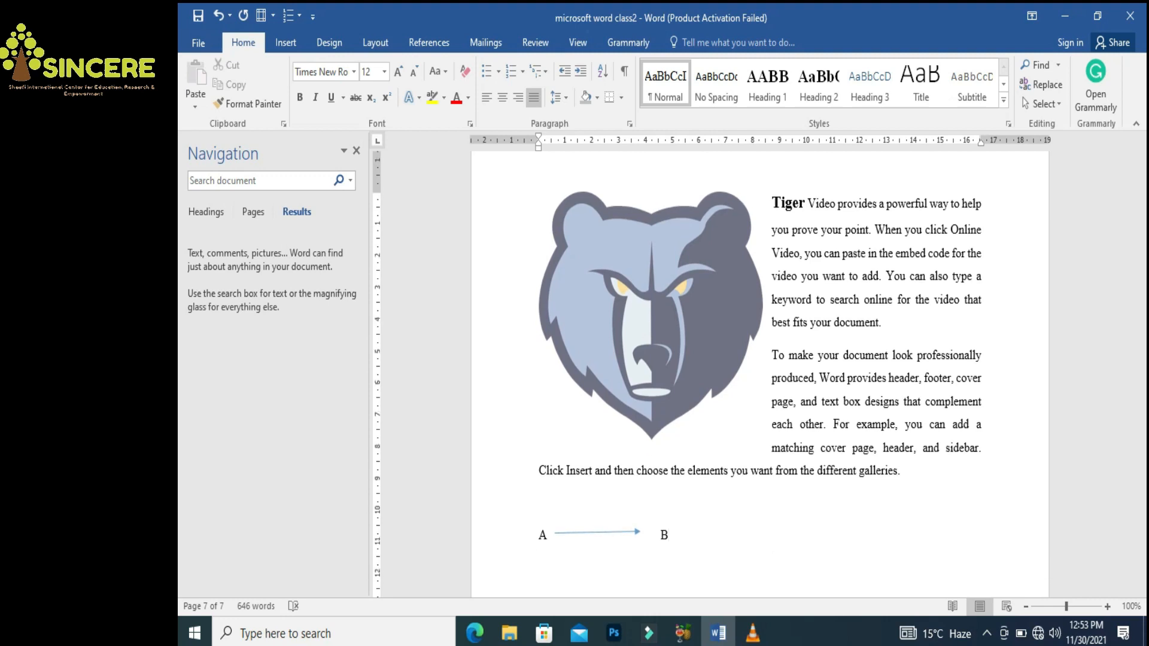
Draw a Right Arrow block shape and drag it between A and B
click(284, 48)
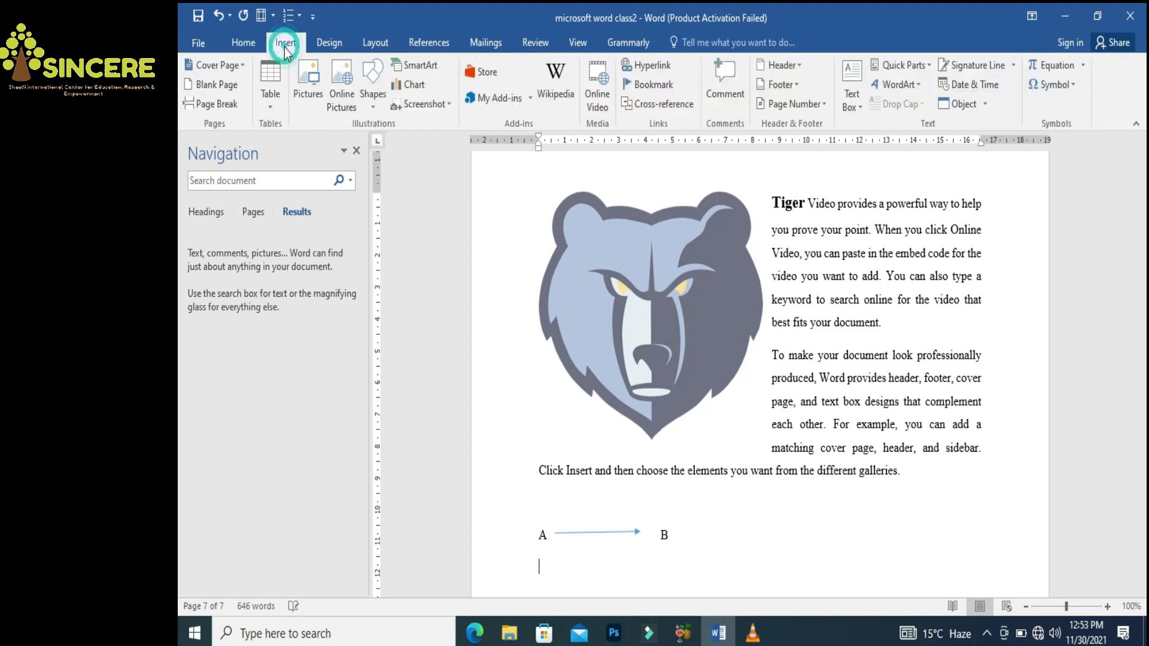
click(376, 103)
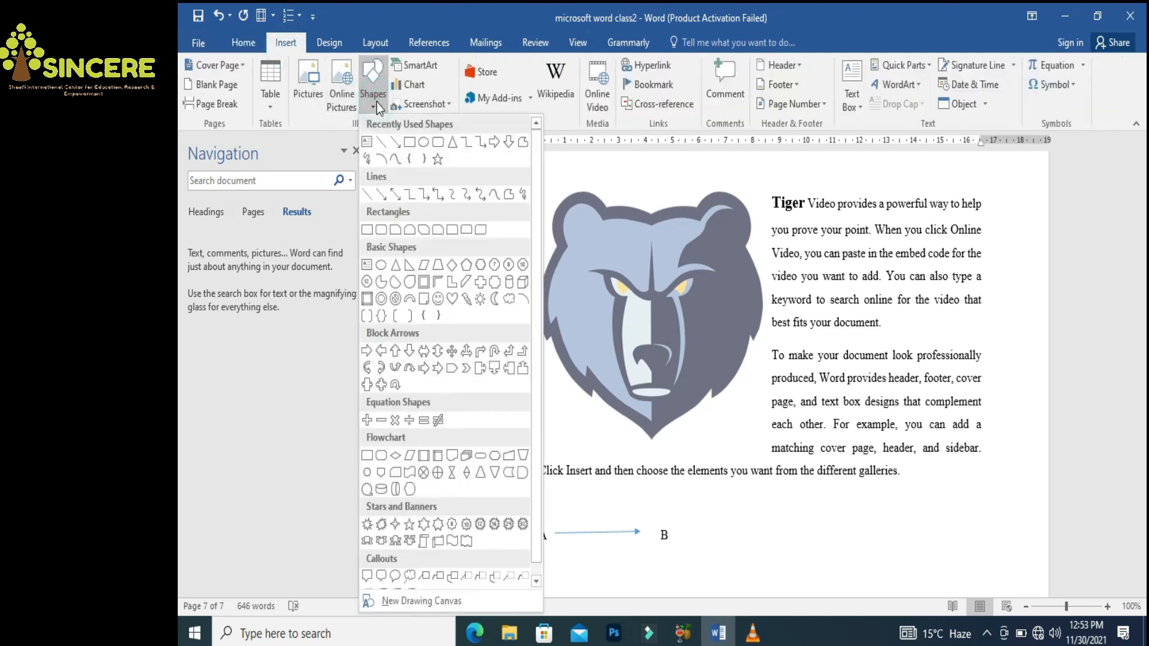
click(494, 144)
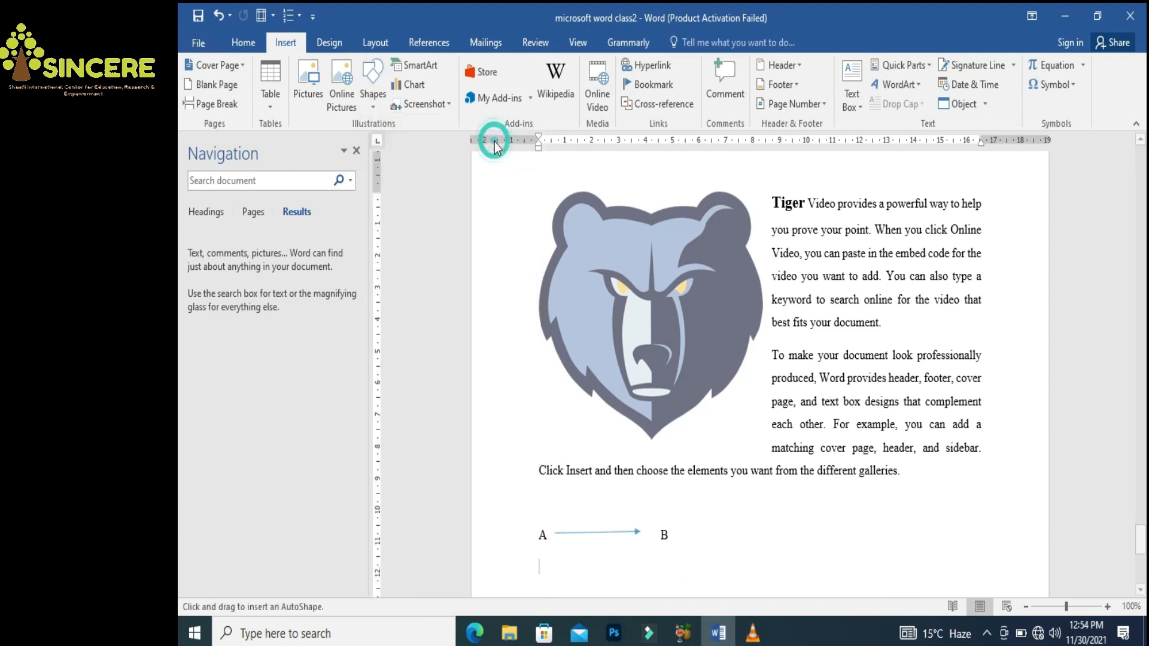
mouse_move(555, 535)
mouse_down()
mouse_move(643, 540)
mouse_move(659, 587)
mouse_move(638, 433)
mouse_up()
drag(614, 371, 614, 339)
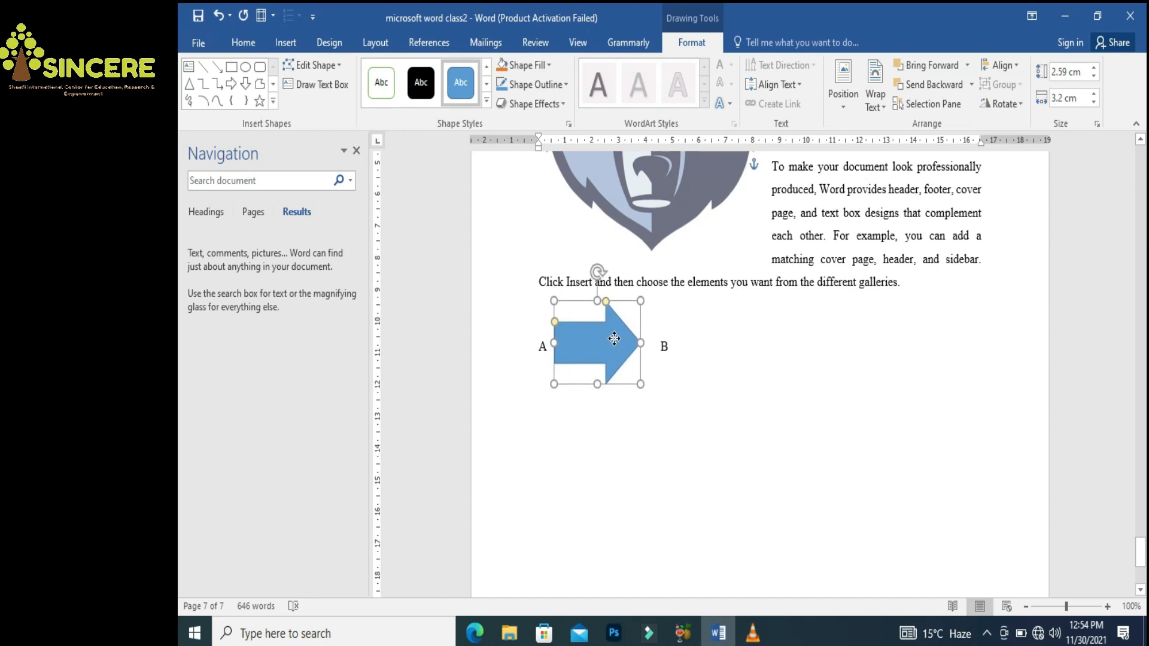
click(773, 363)
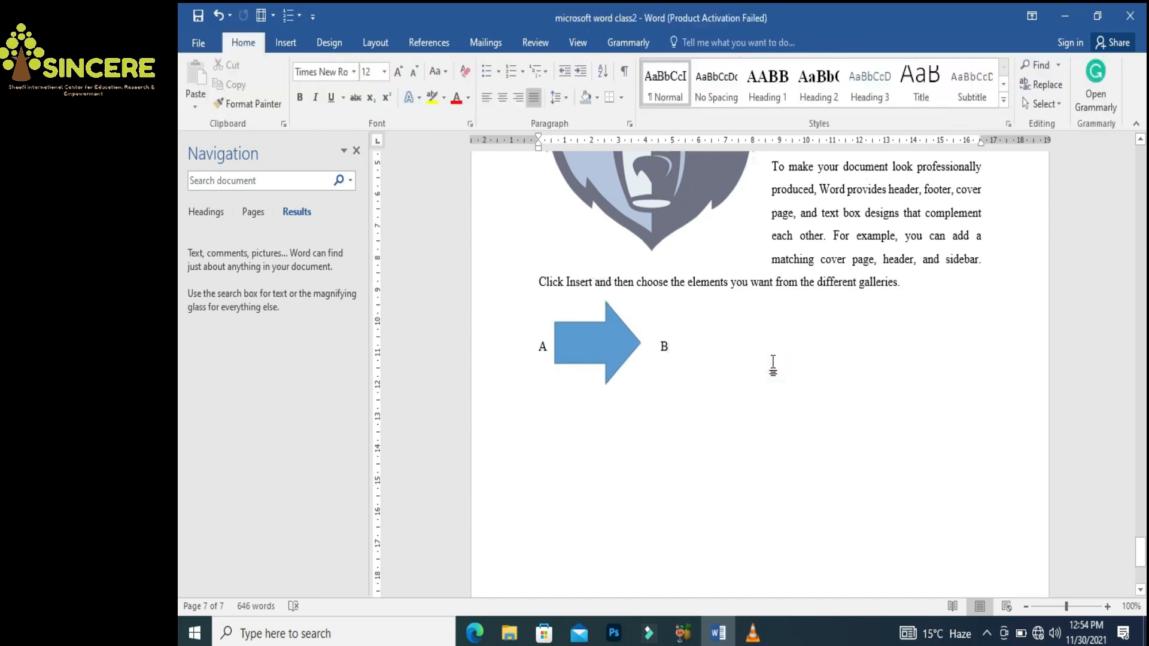
click(286, 42)
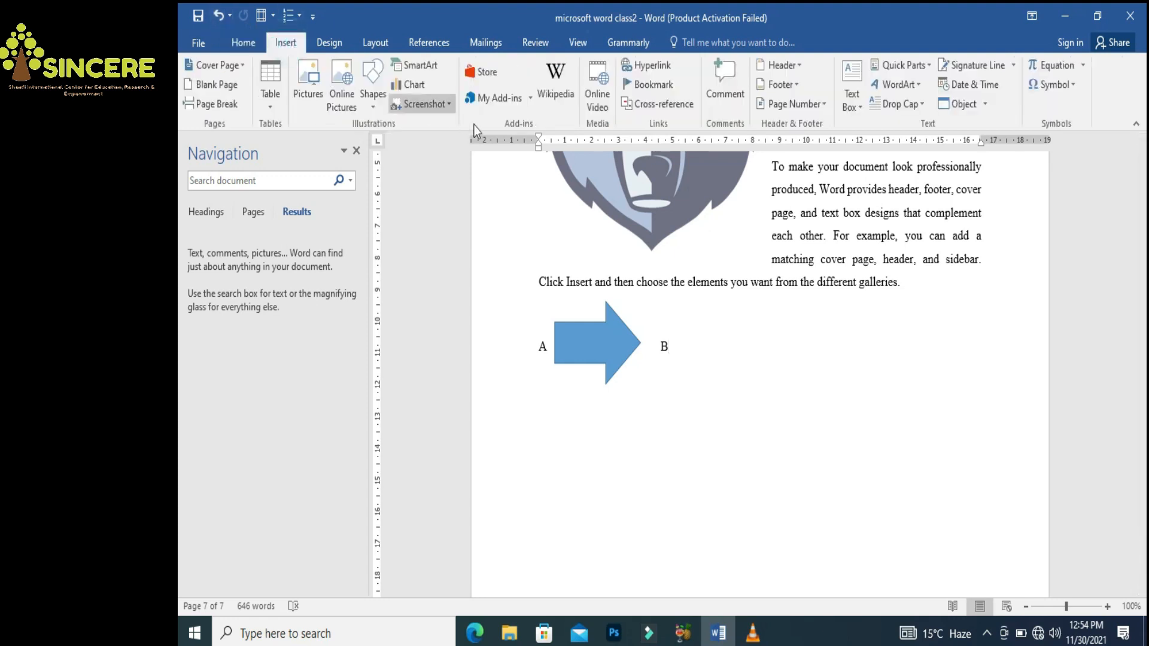
click(370, 108)
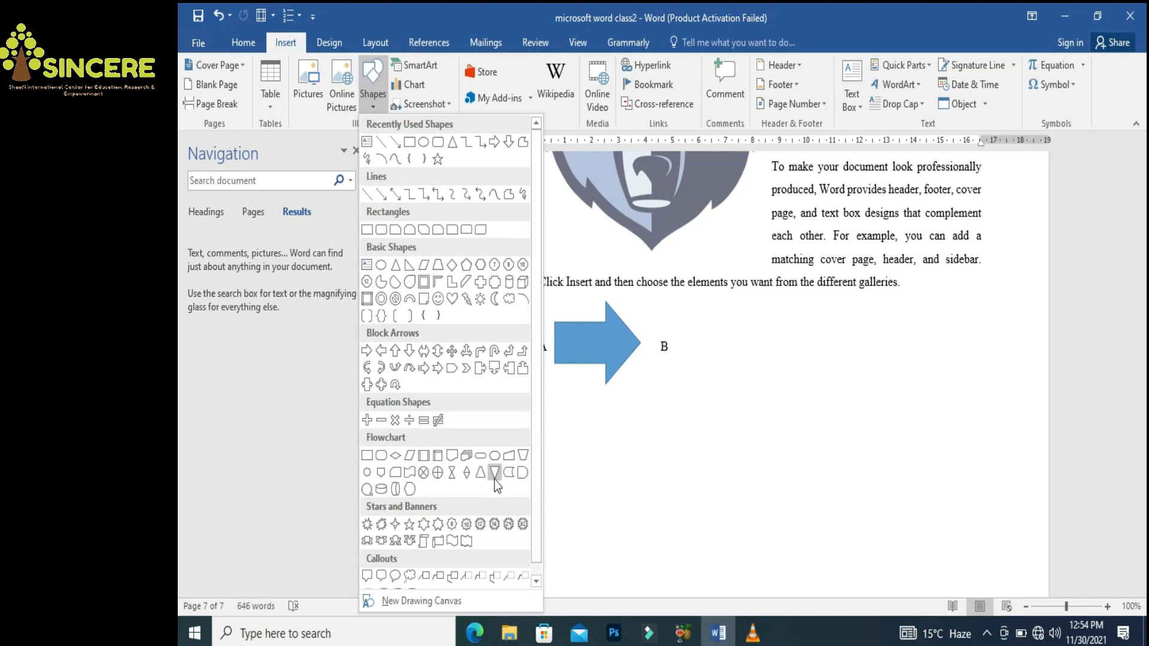
click(846, 434)
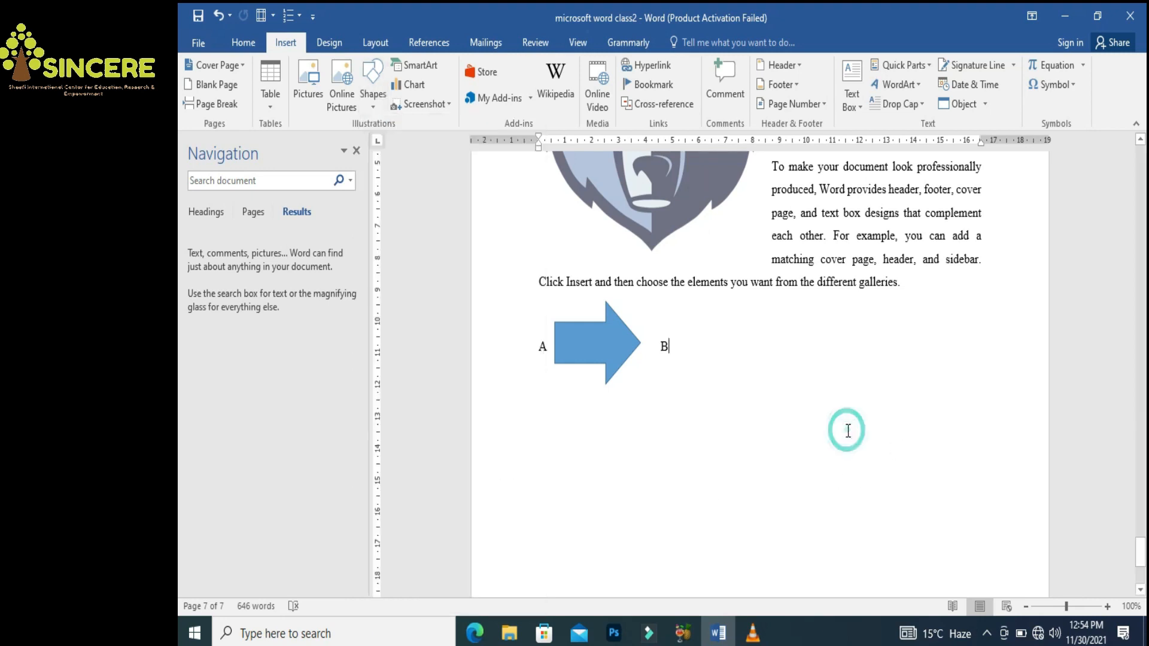
Insert a Basic Block List SmartArt graphic
click(422, 70)
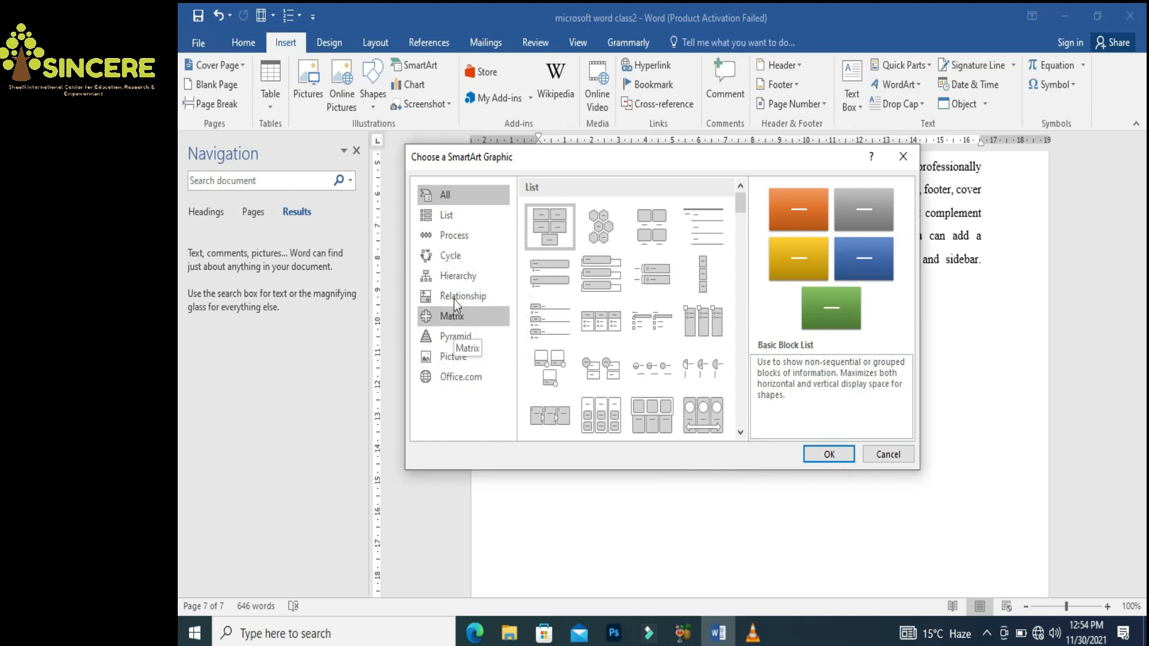
click(450, 276)
click(829, 455)
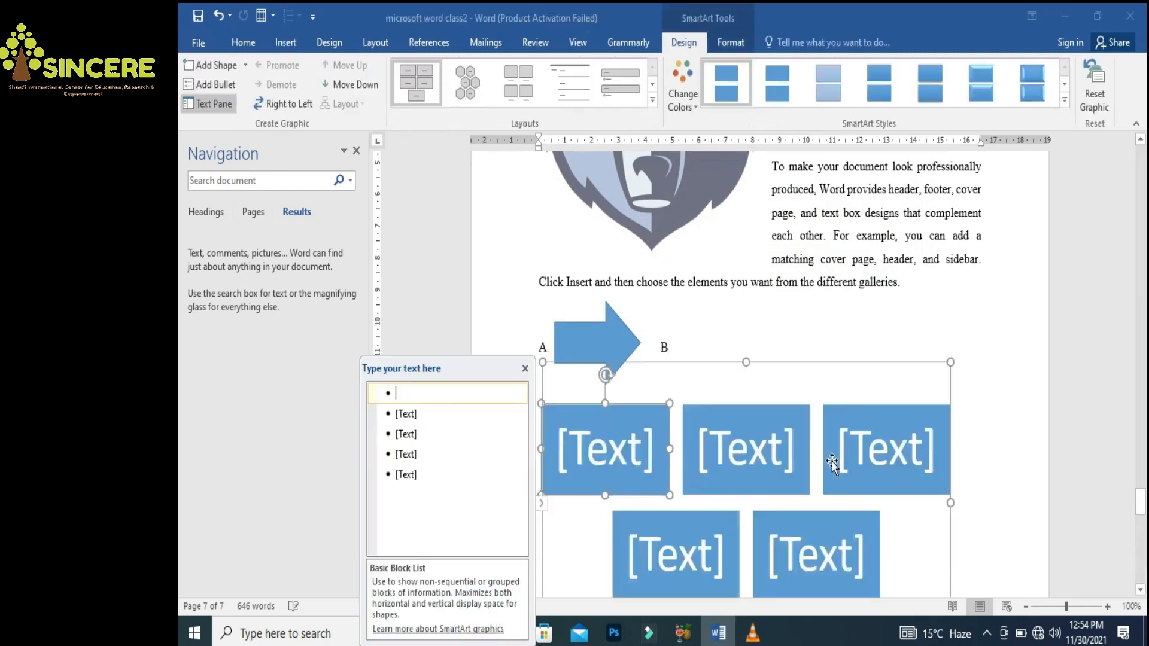
mouse_move(1141, 500)
mouse_down()
mouse_move(1144, 515)
mouse_move(1144, 500)
mouse_up()
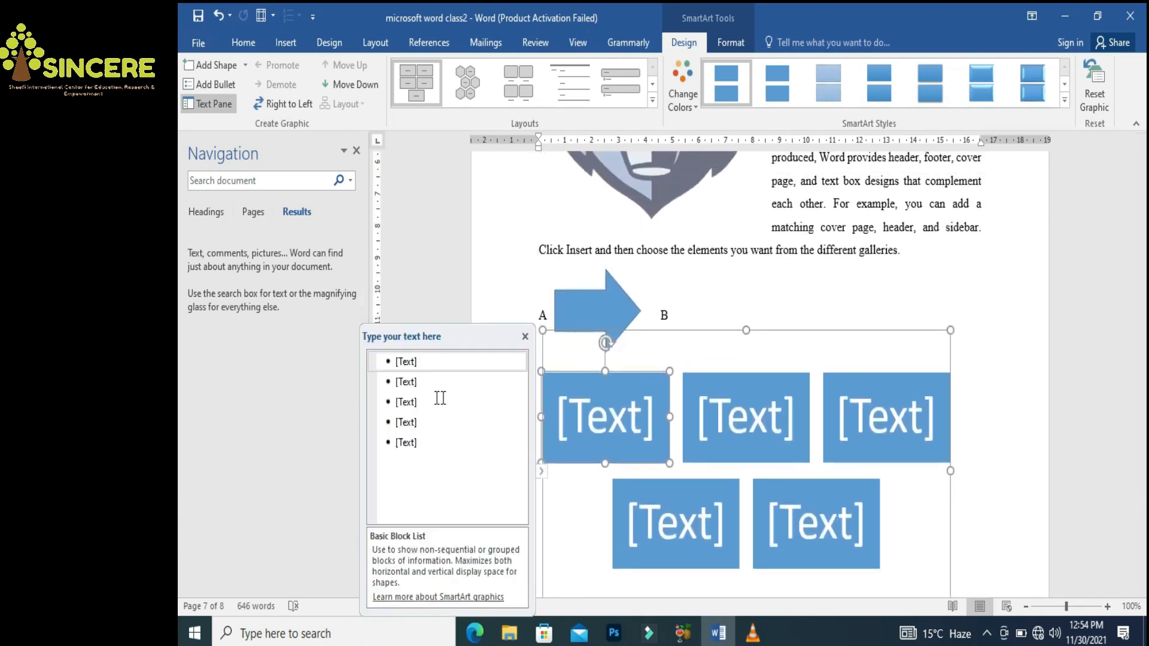
Label the five blocks abc, cde, efg, ghi and jkl
click(410, 363)
text(abc)
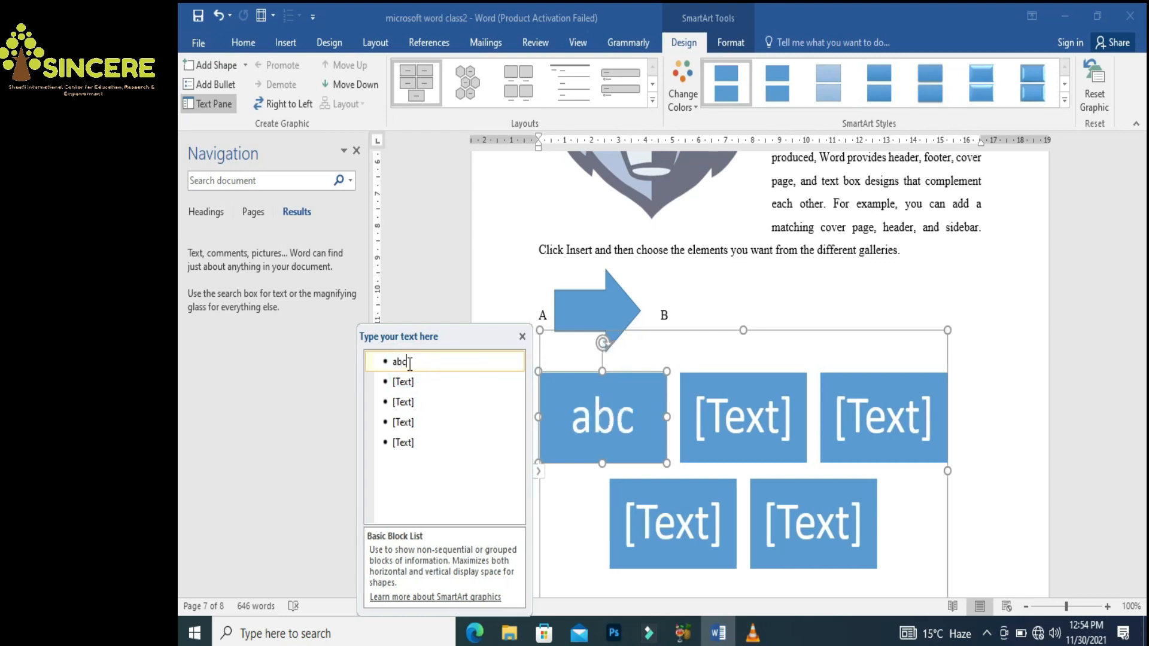
click(409, 383)
text(cde)
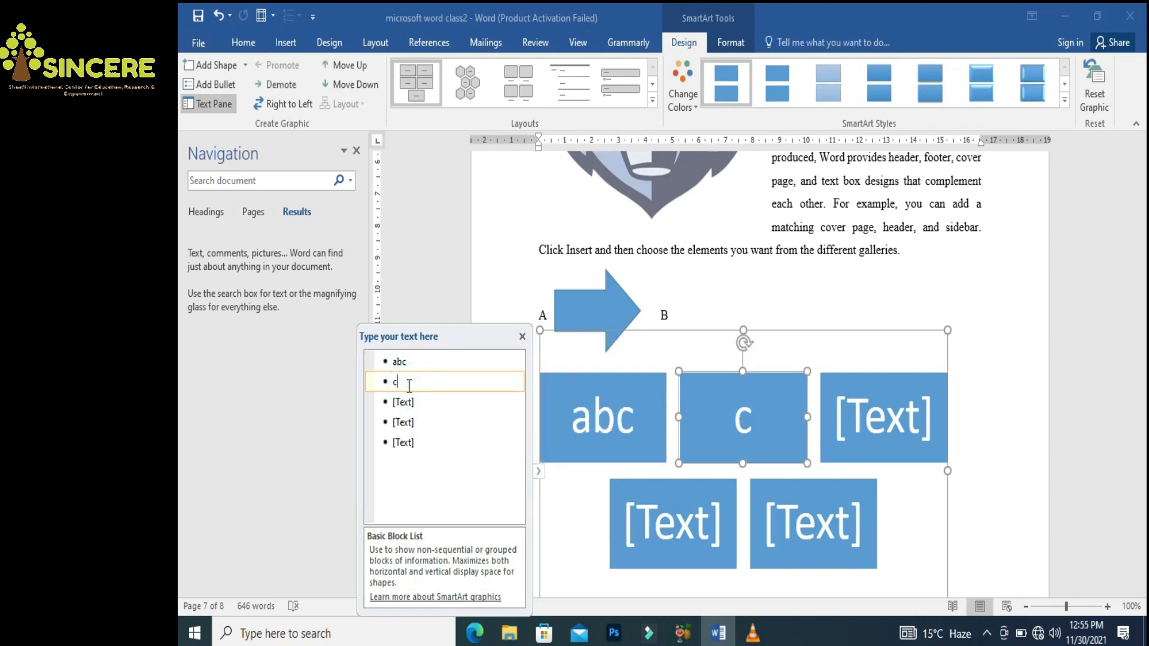
click(408, 402)
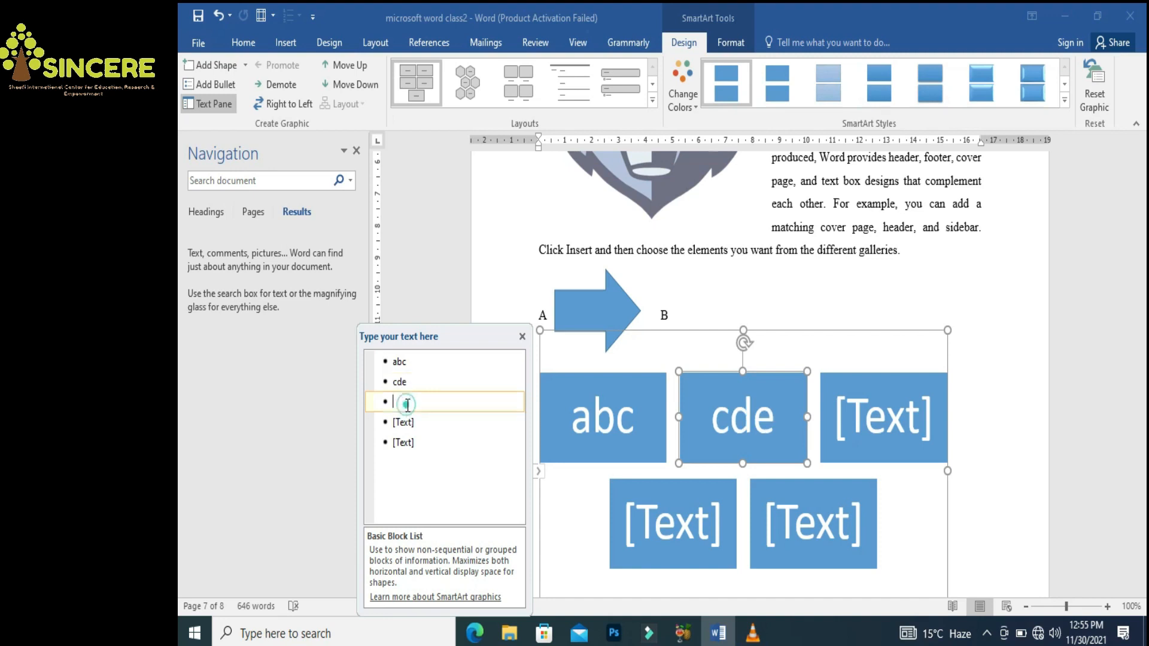
text(ef)
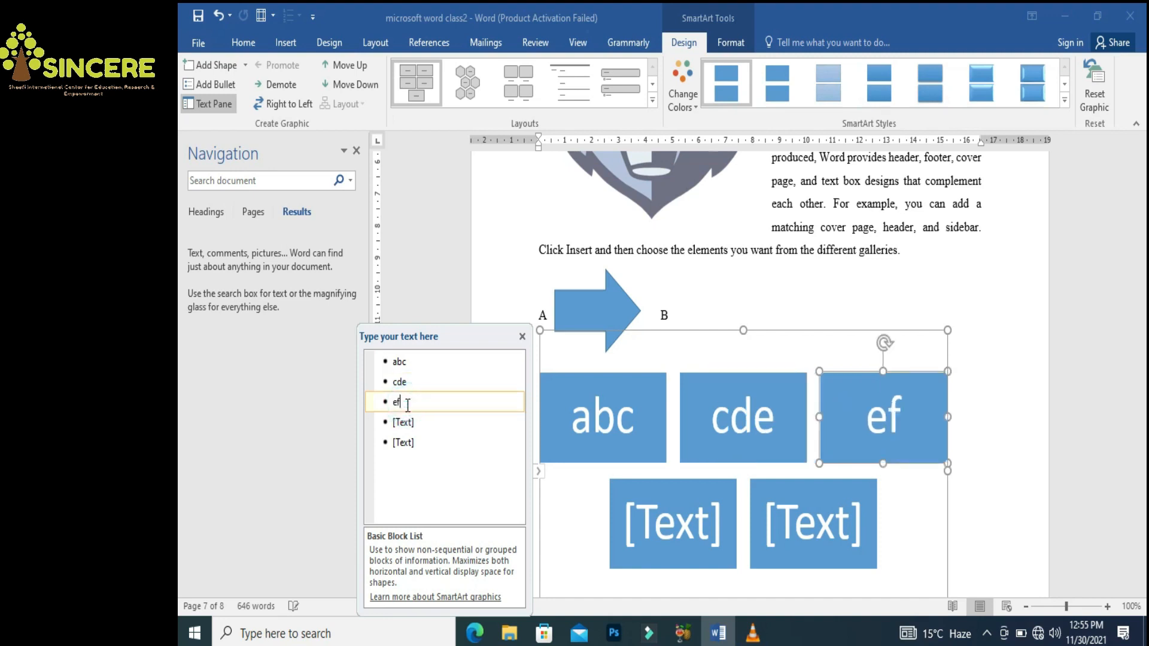
text(g)
click(409, 421)
text(ghi)
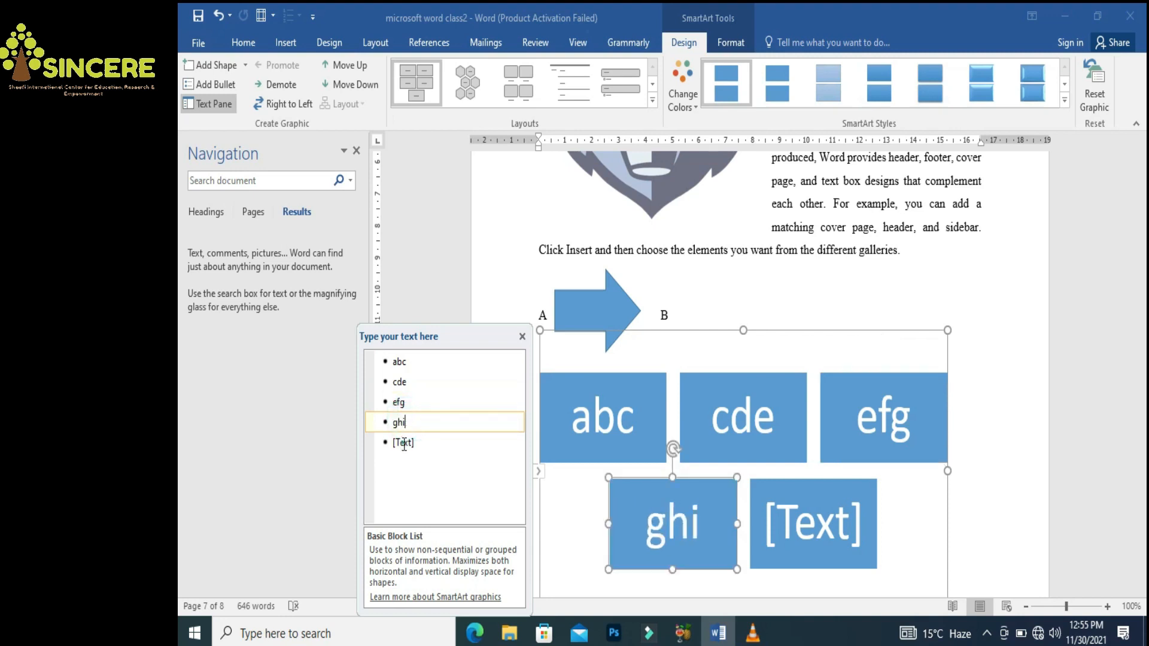
click(404, 443)
text(jkl)
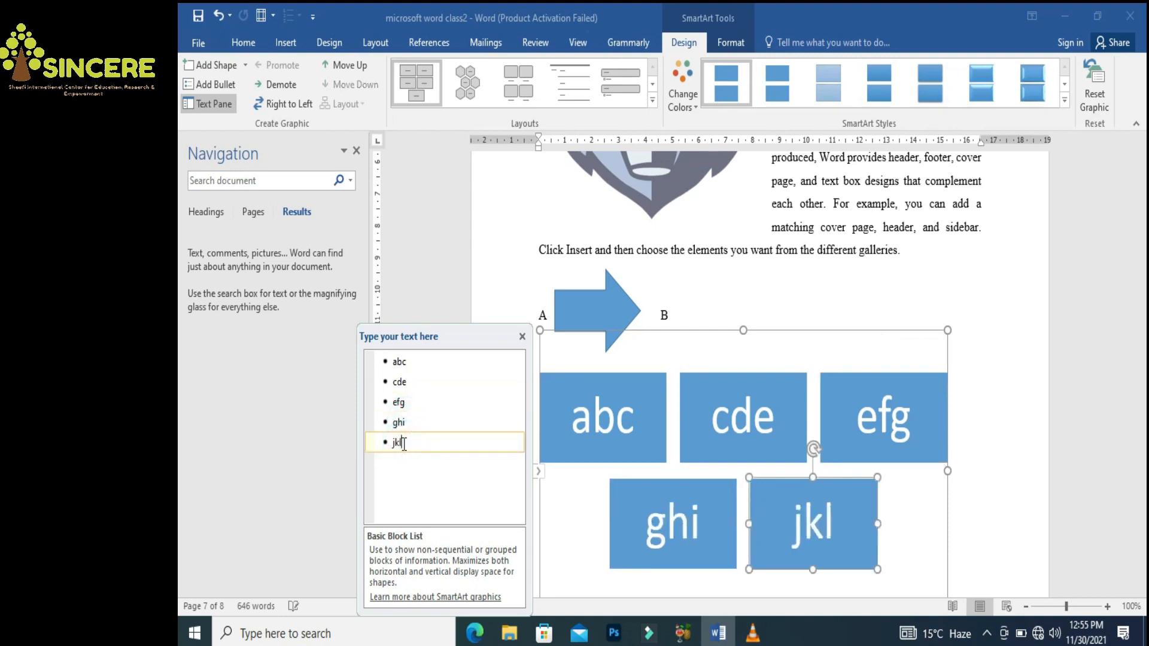
drag(1143, 516, 1143, 524)
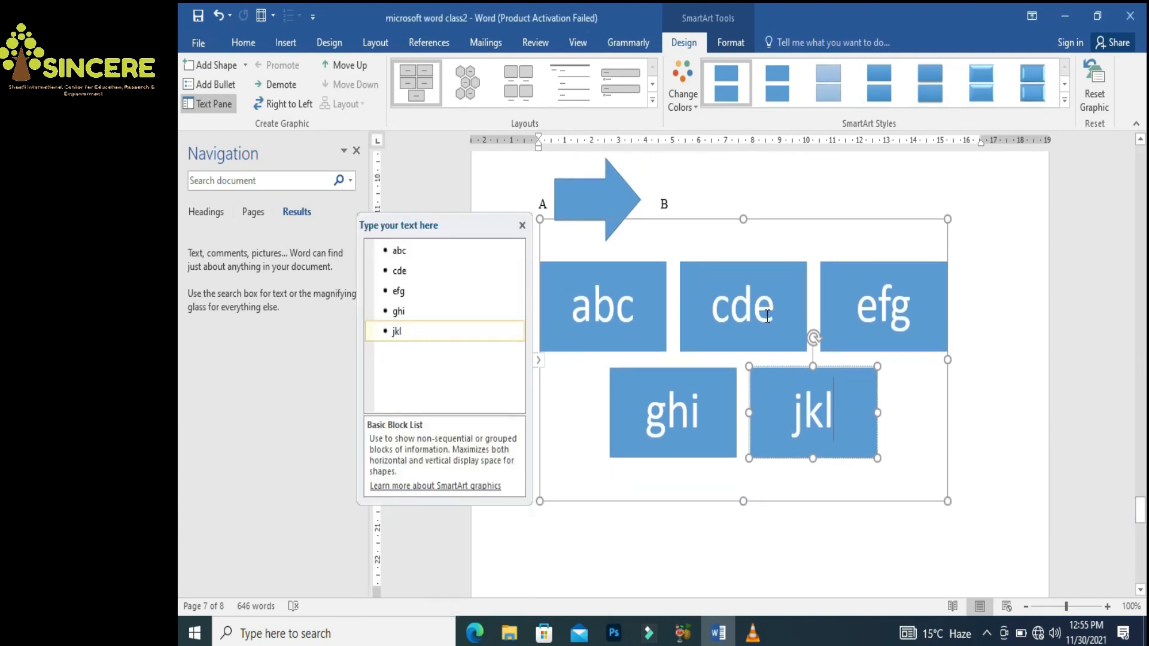
Apply the second SmartArt style to the graphic
click(775, 295)
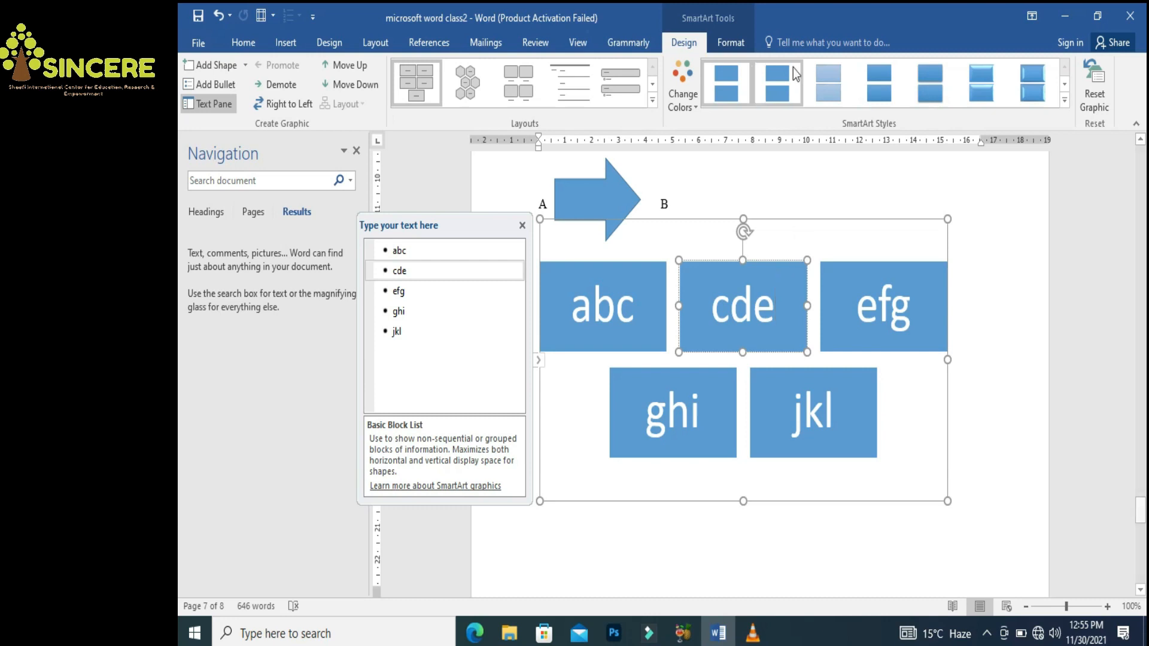
click(774, 92)
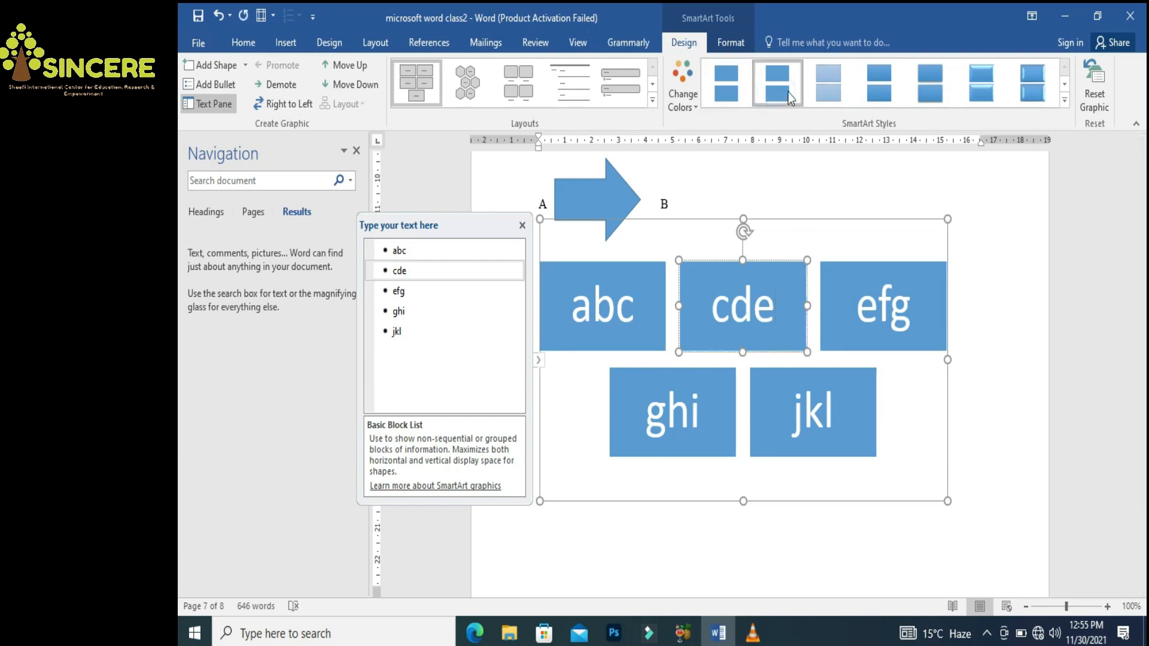
click(239, 43)
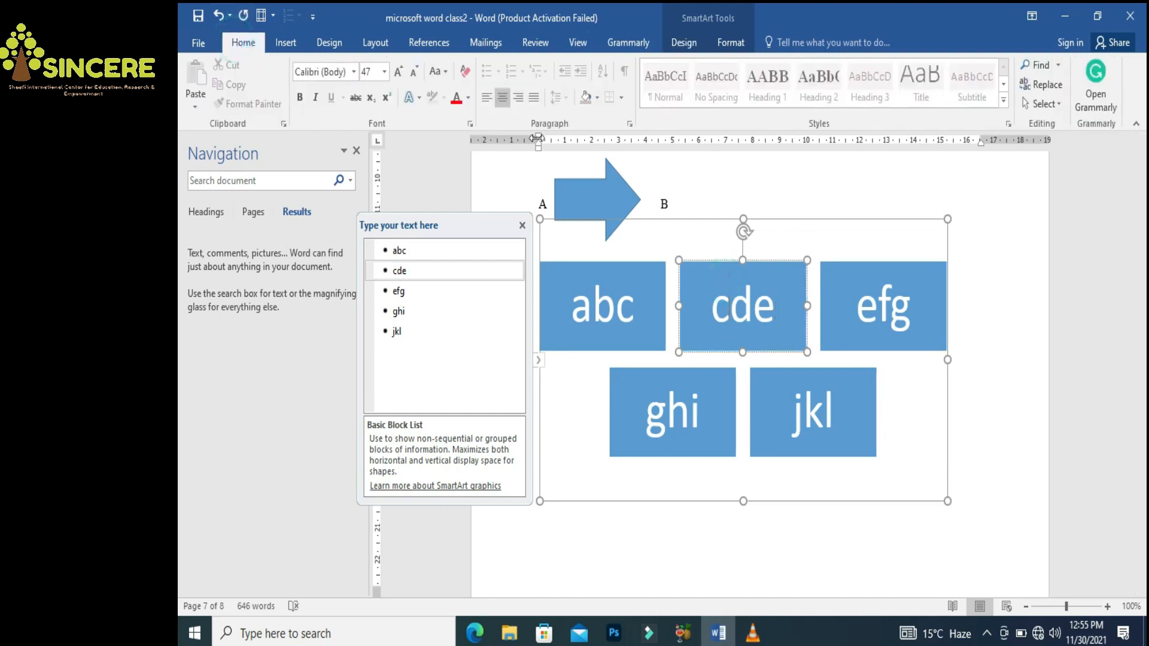
Apply grey paragraph shading behind the SmartArt graphic
click(597, 99)
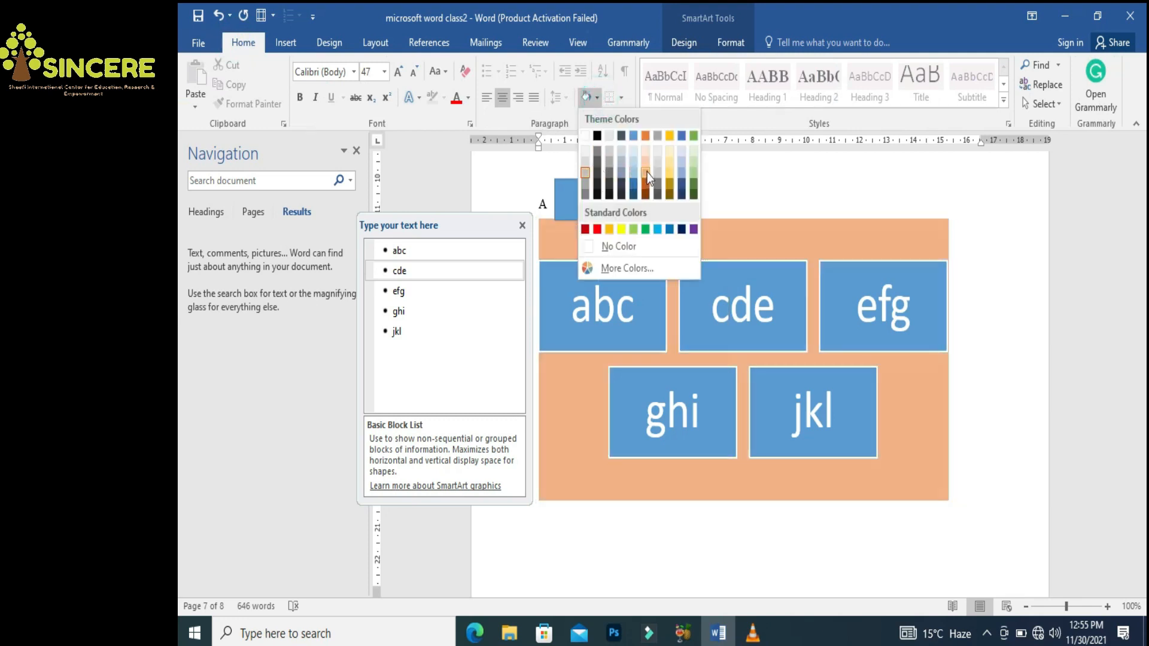
click(586, 177)
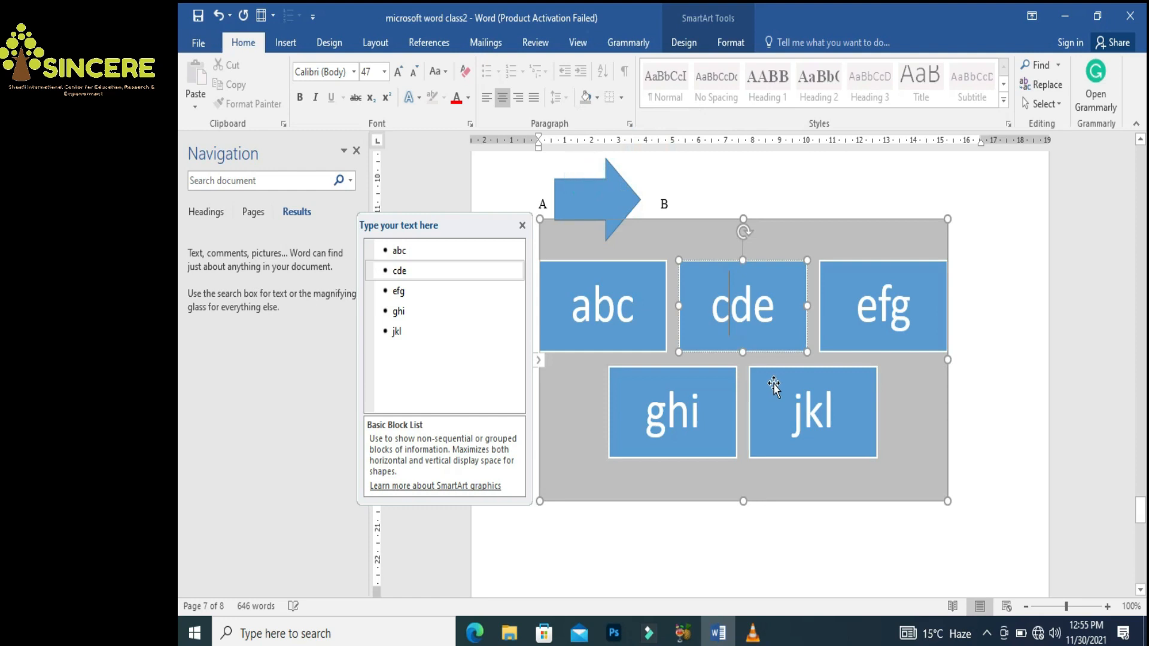
click(759, 260)
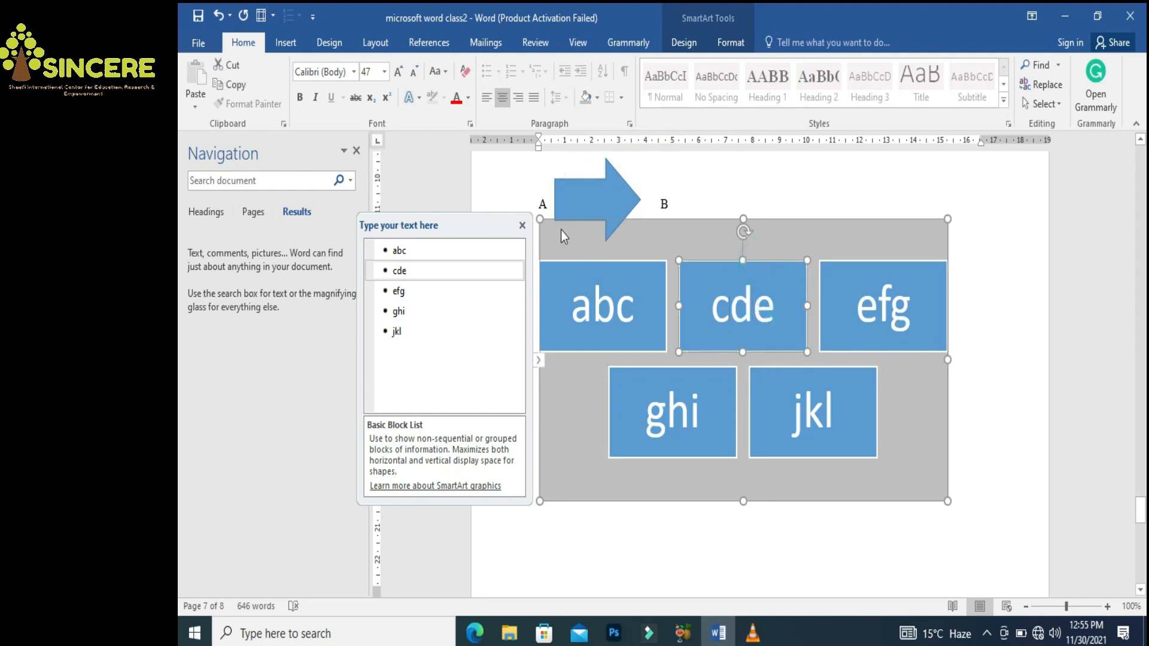
Look through Text Effects and Font Color without applying either
click(420, 99)
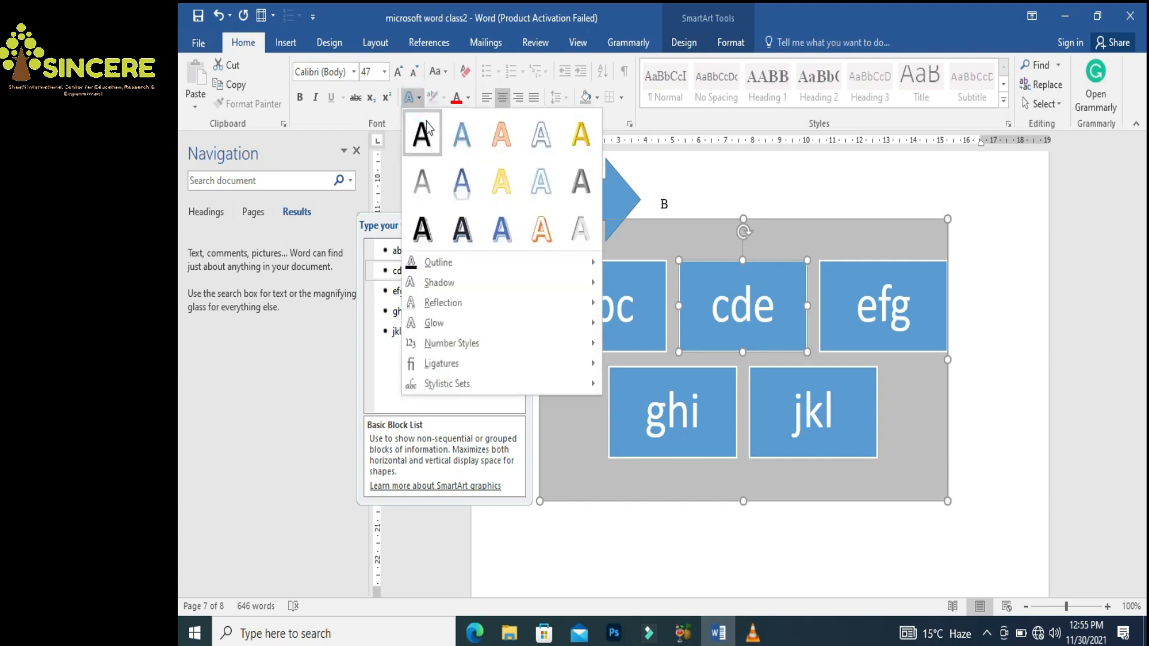
click(467, 97)
click(468, 97)
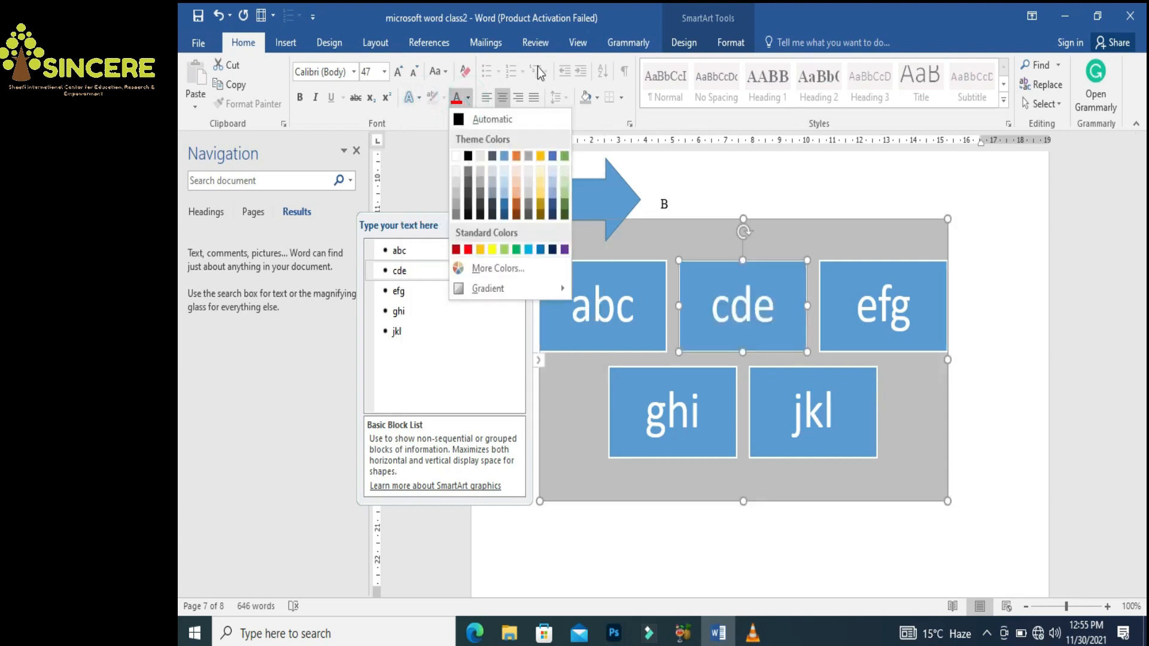
click(616, 16)
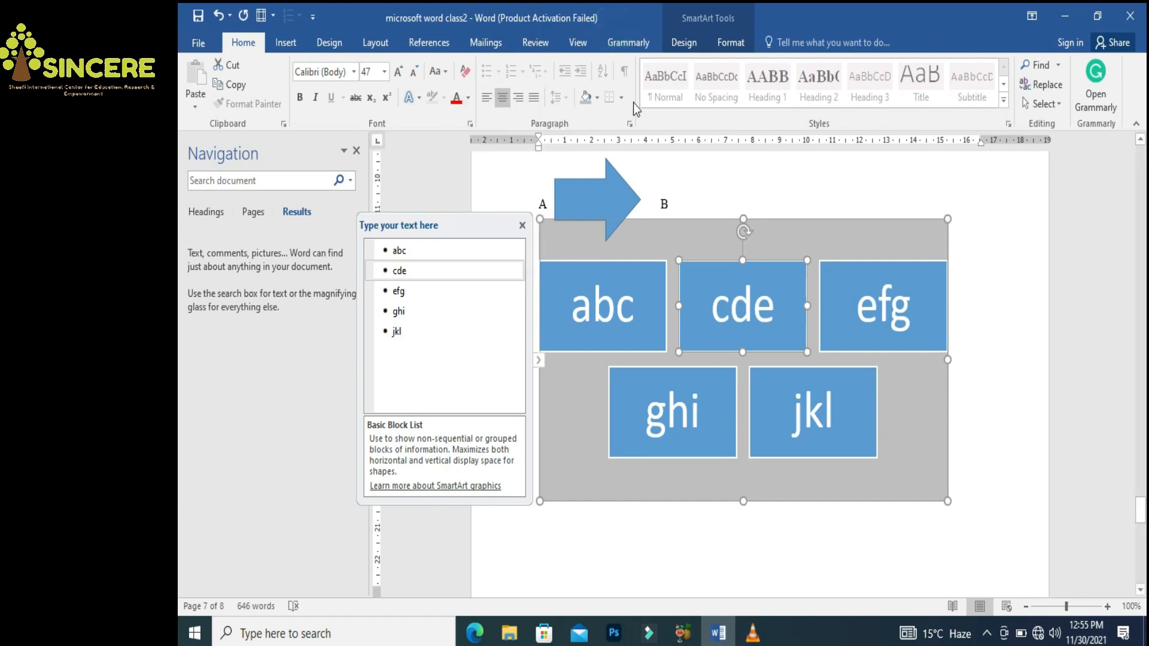
click(715, 308)
Give the cde block a solid red fill and the ghi block gold
right_click(714, 309)
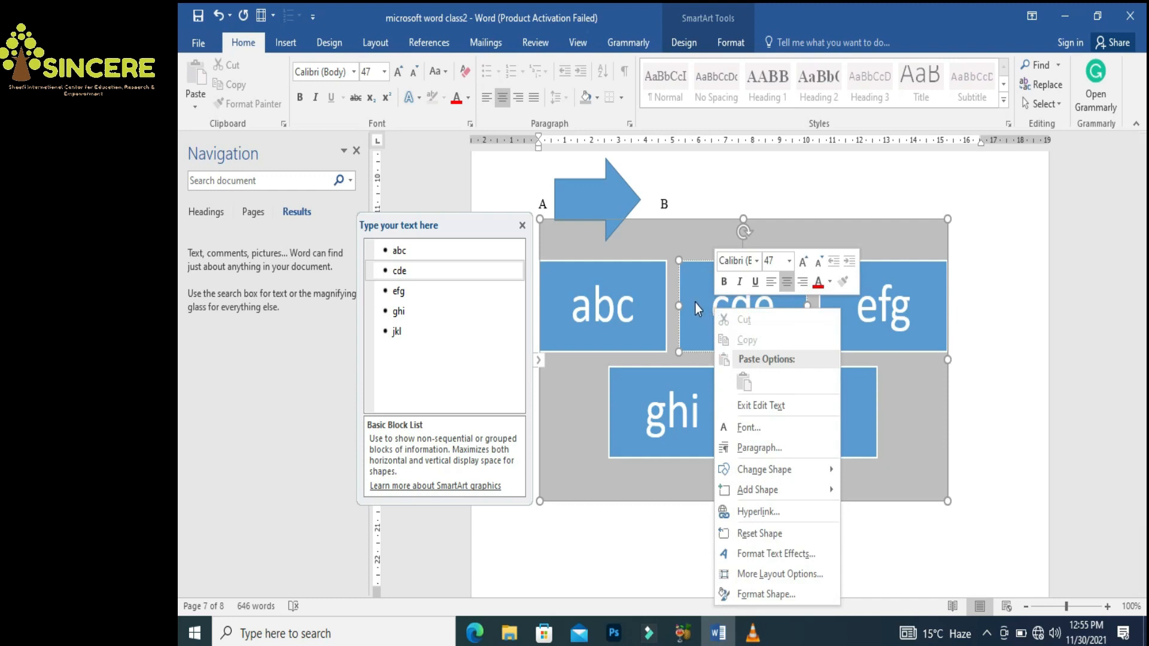
click(756, 596)
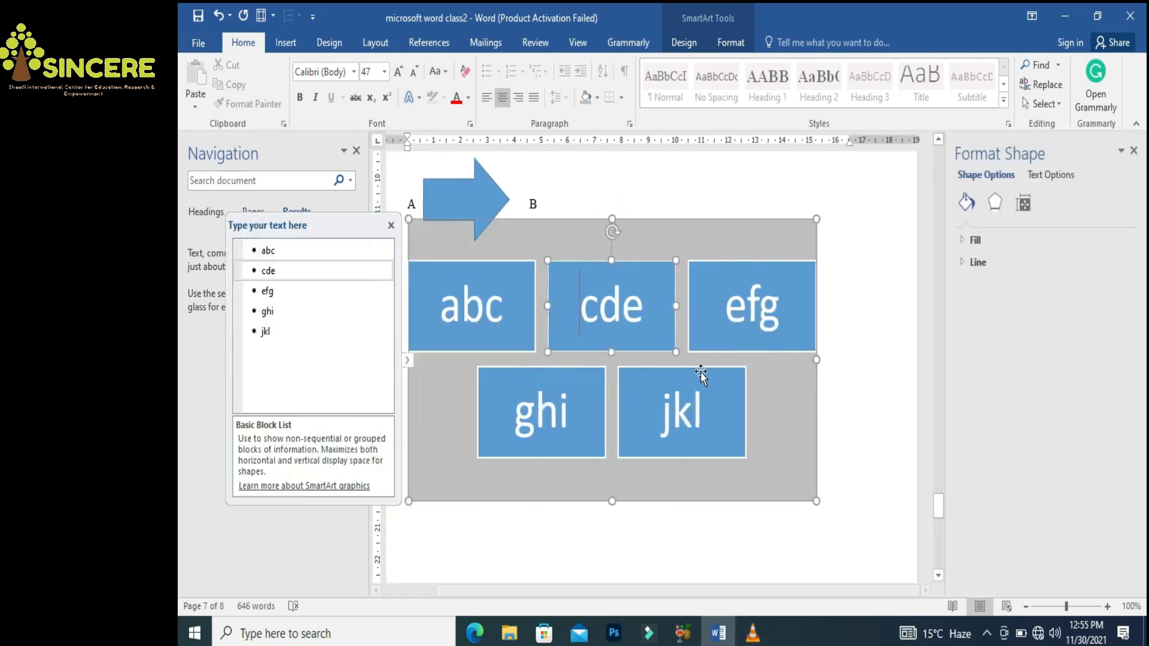
click(970, 239)
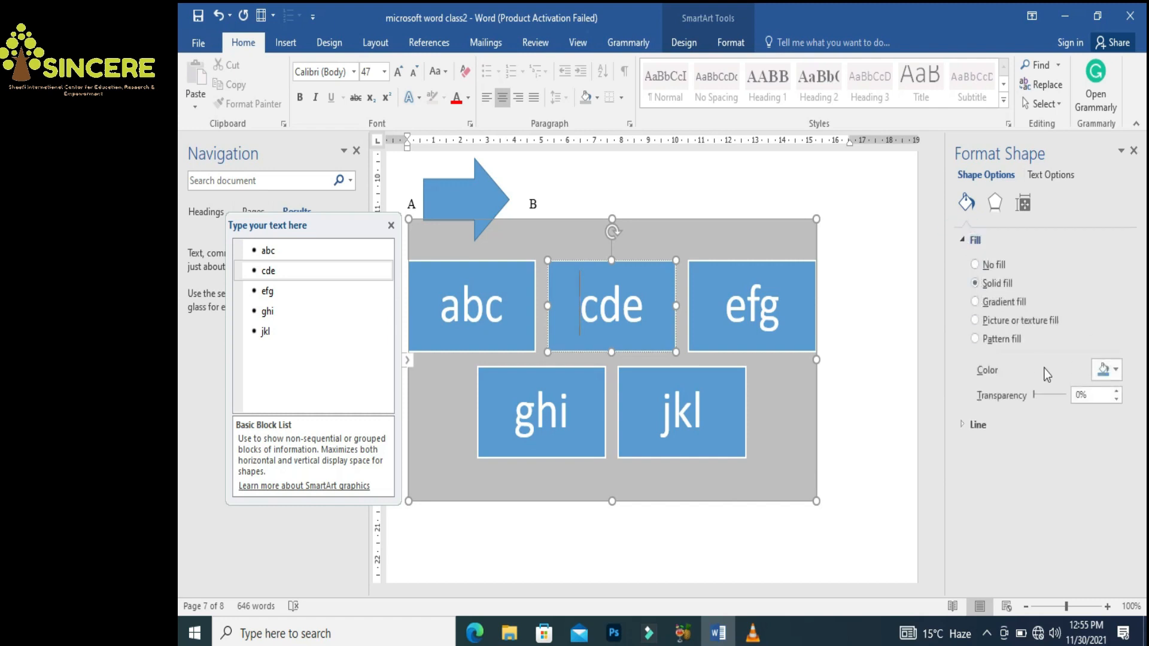
click(1116, 371)
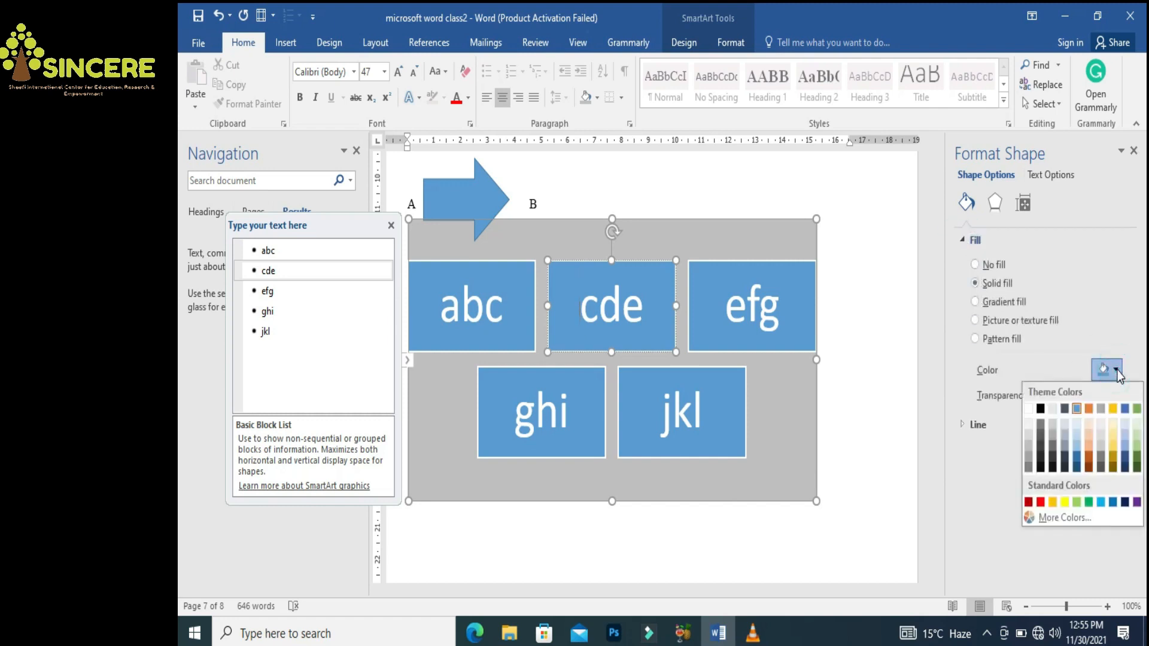
click(1088, 411)
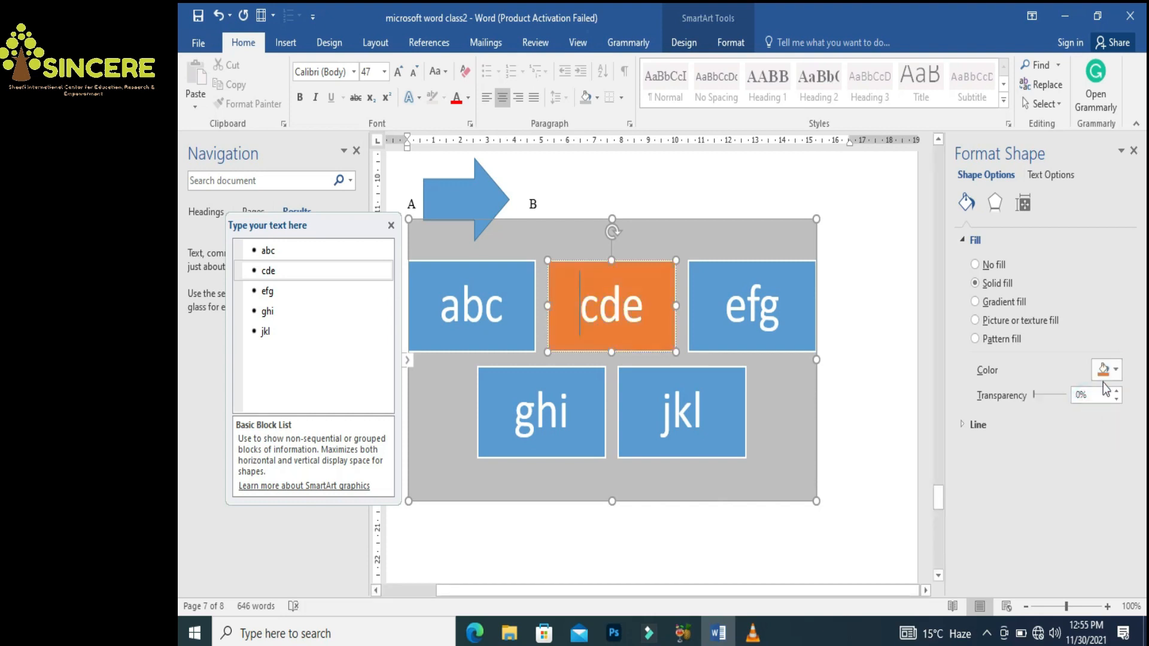
click(1116, 372)
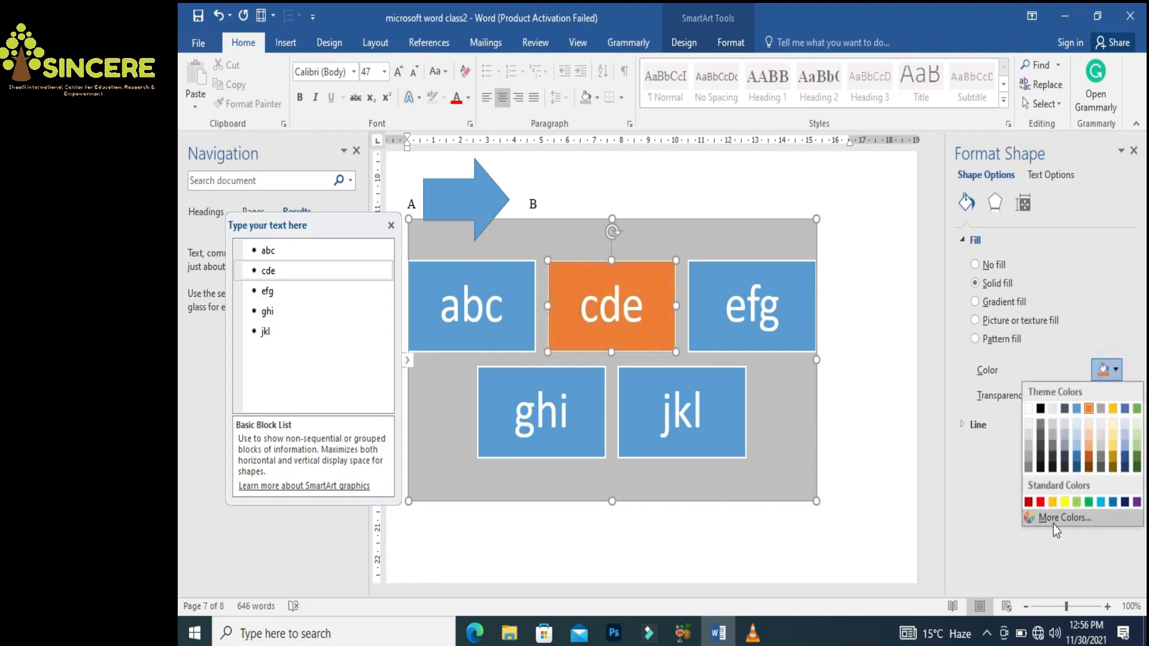
click(1041, 501)
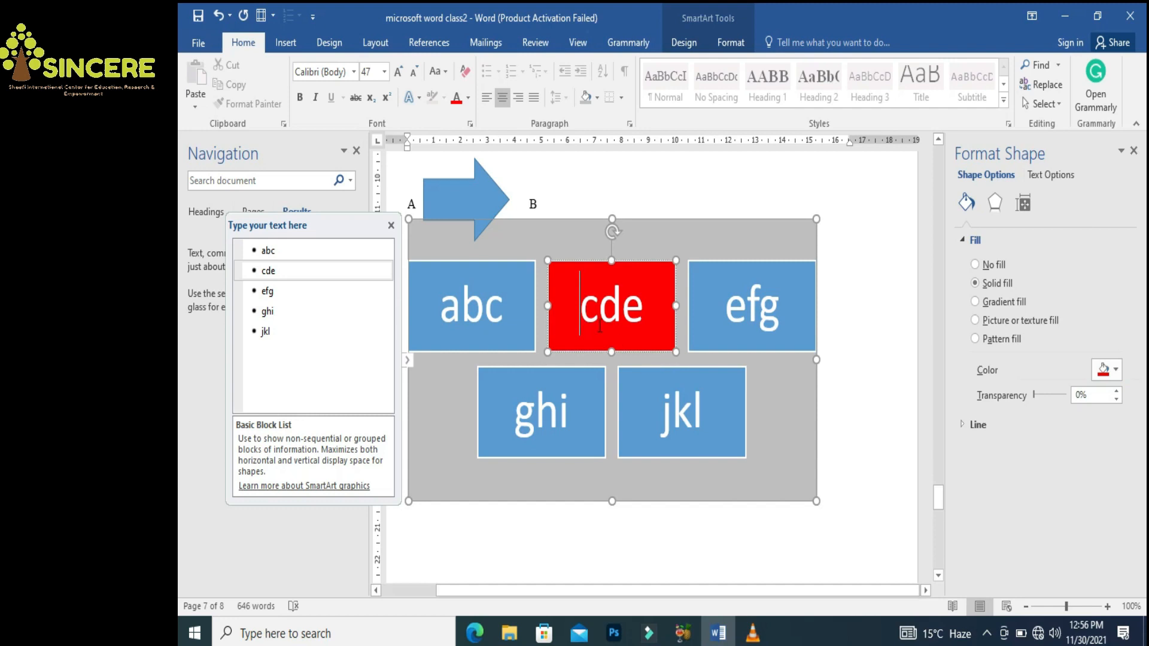
click(553, 420)
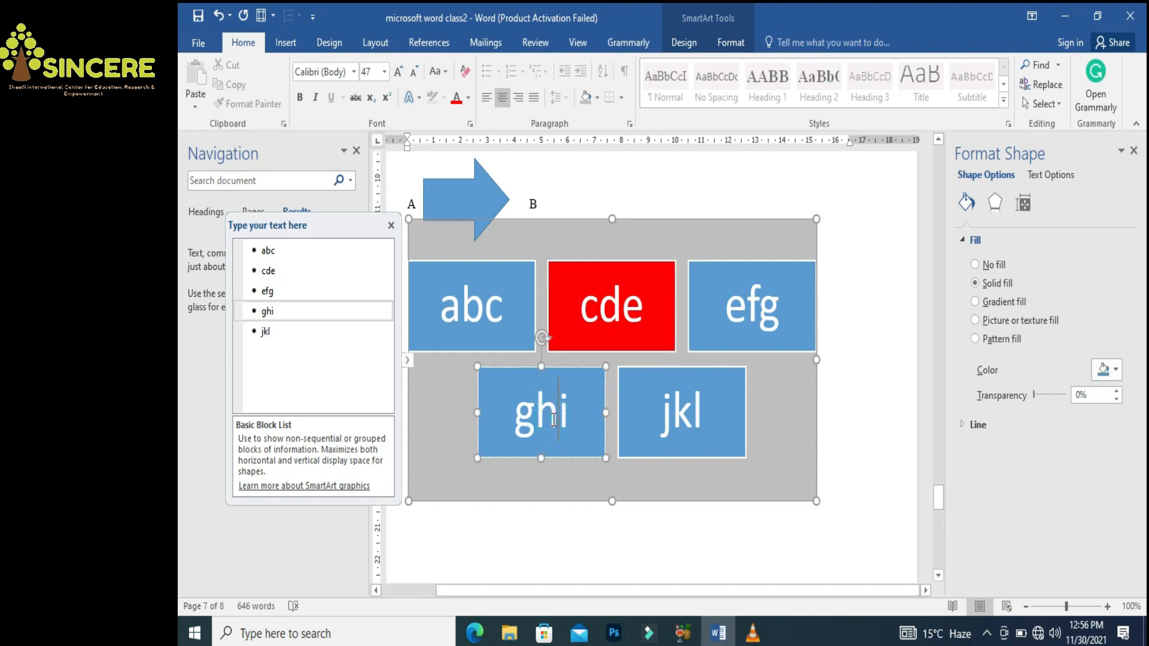
click(1112, 372)
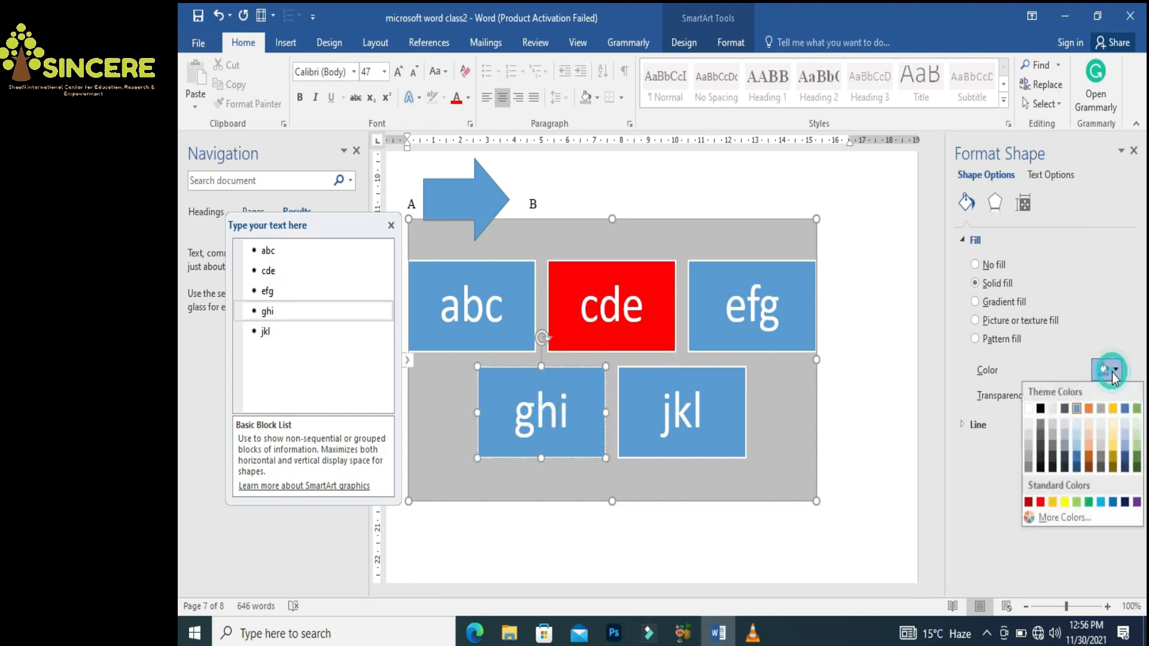
click(1112, 445)
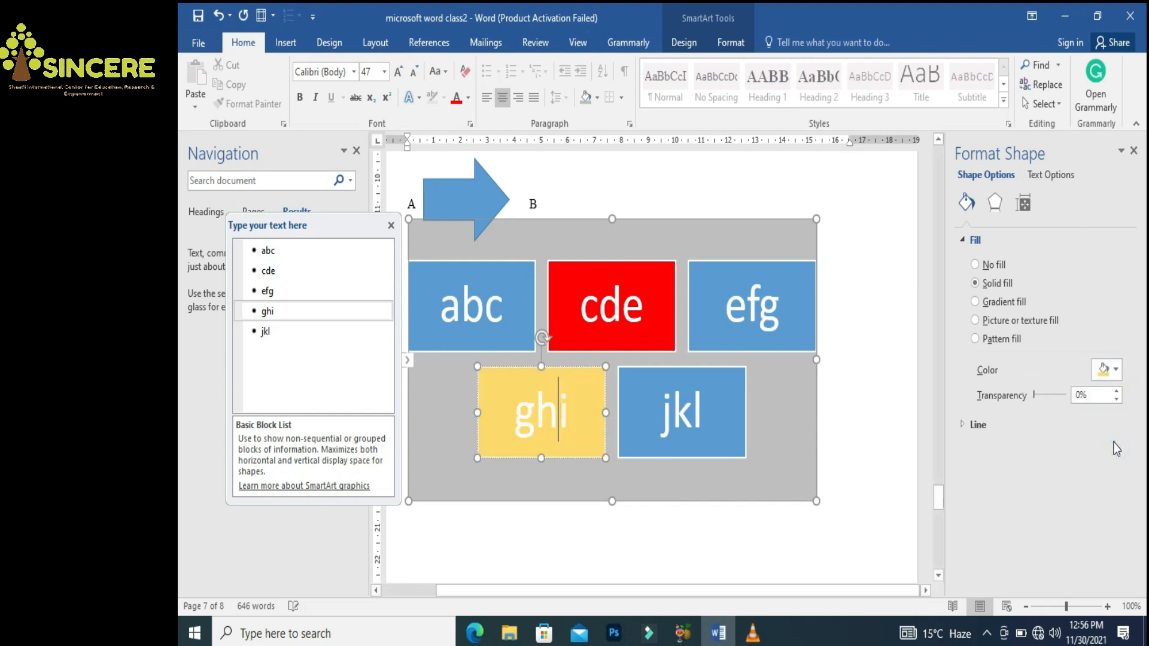
Make the cde block's text black
click(621, 308)
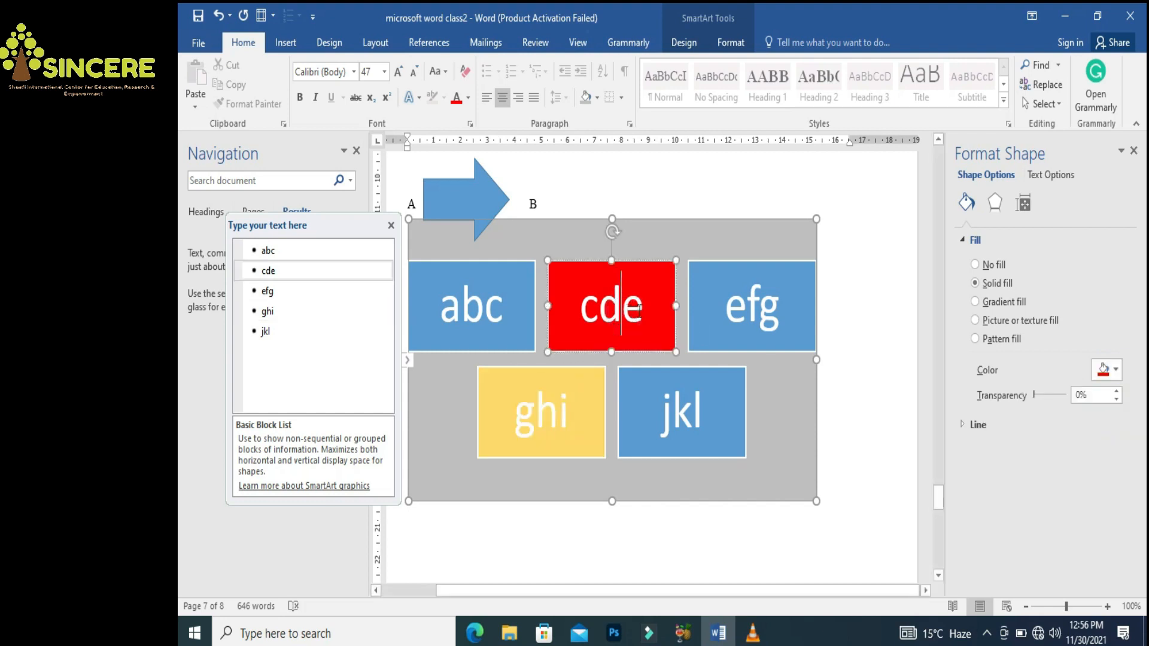
drag(639, 310, 576, 306)
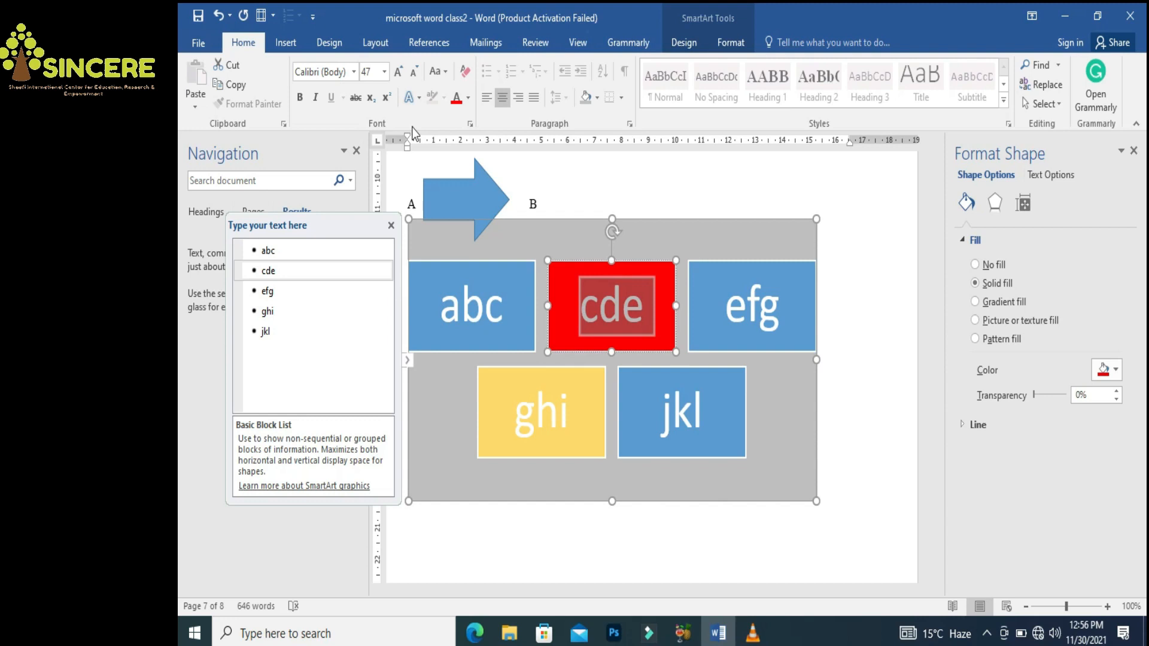
click(468, 98)
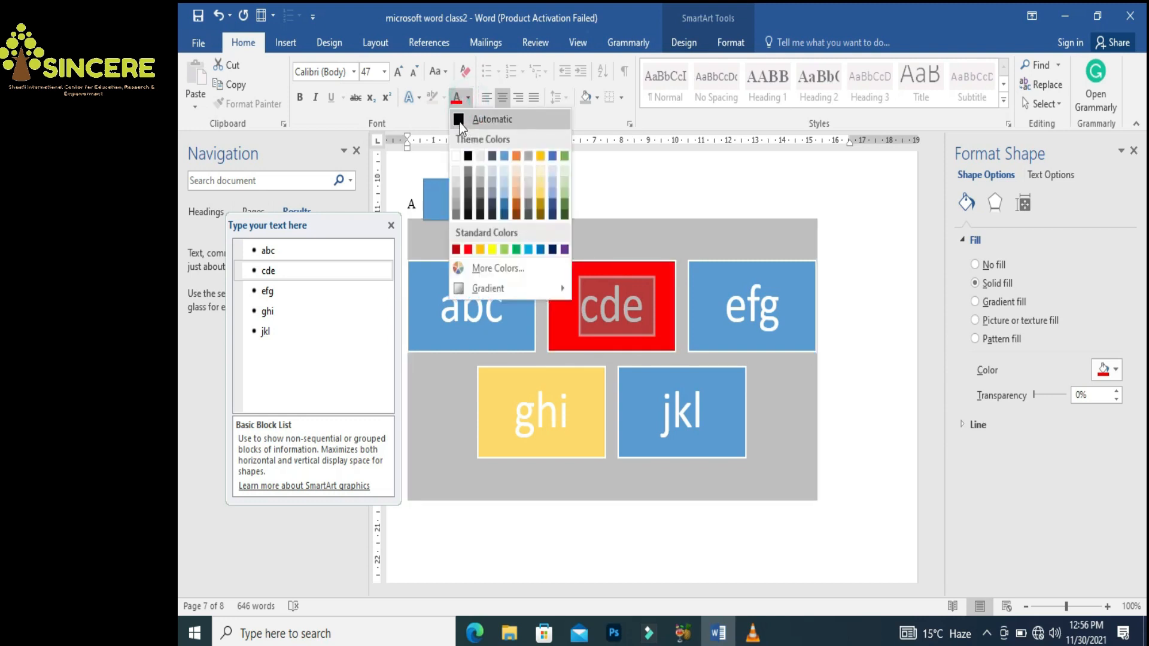
click(460, 121)
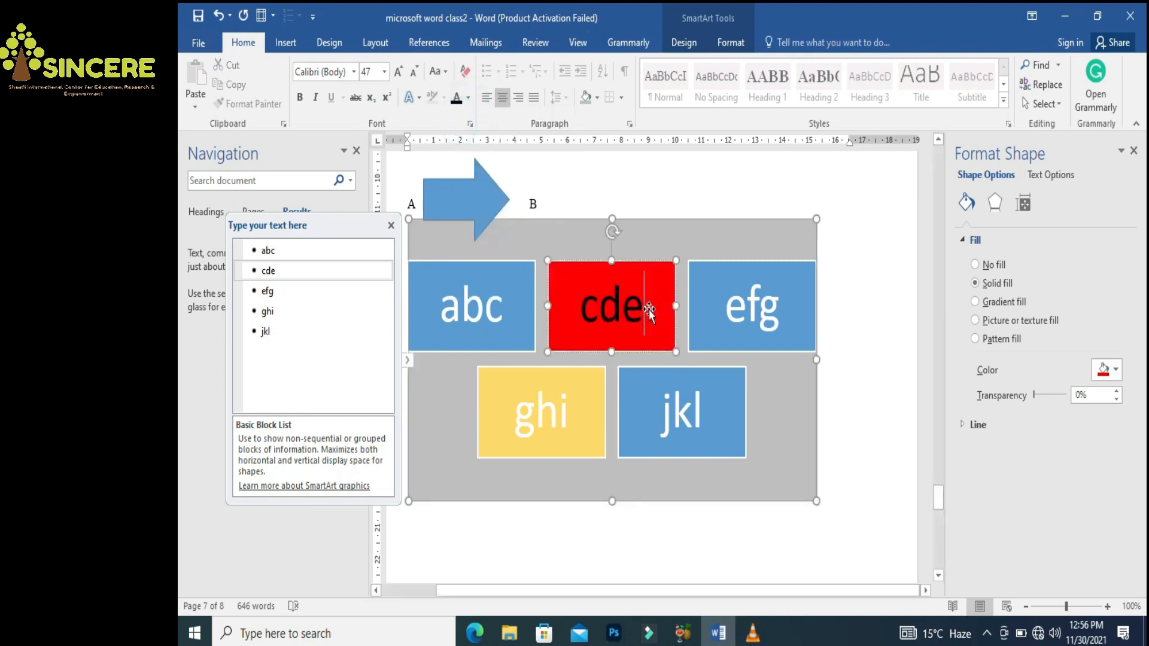
click(661, 224)
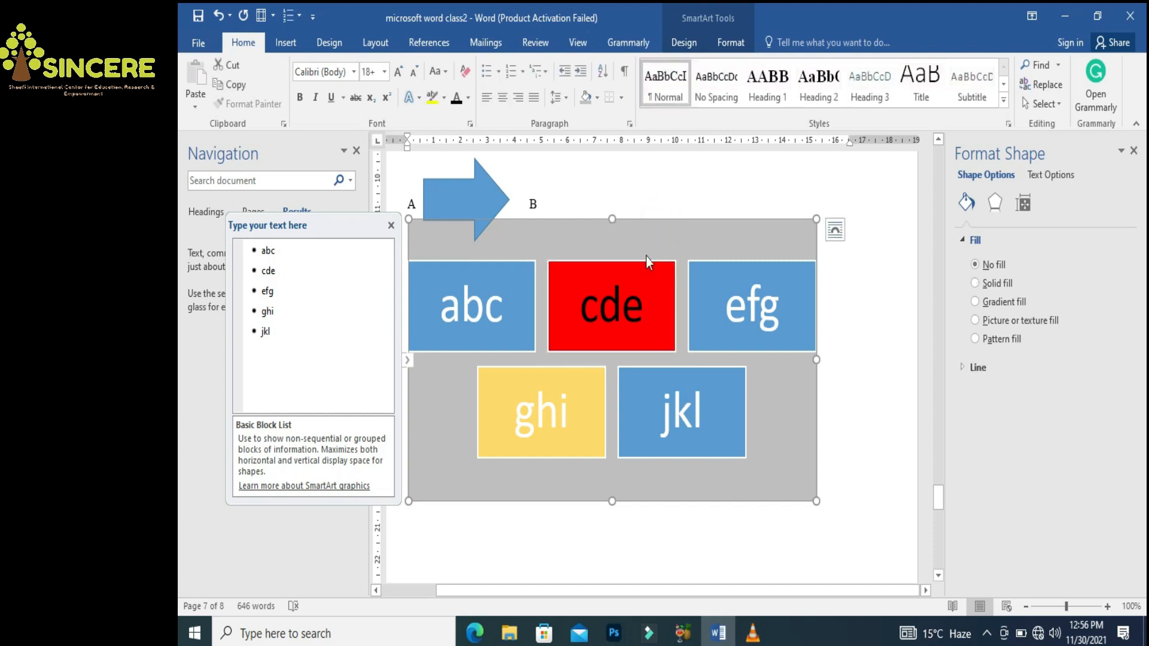
Set the SmartArt's shading to No Color, removing the grey background
click(698, 231)
click(598, 98)
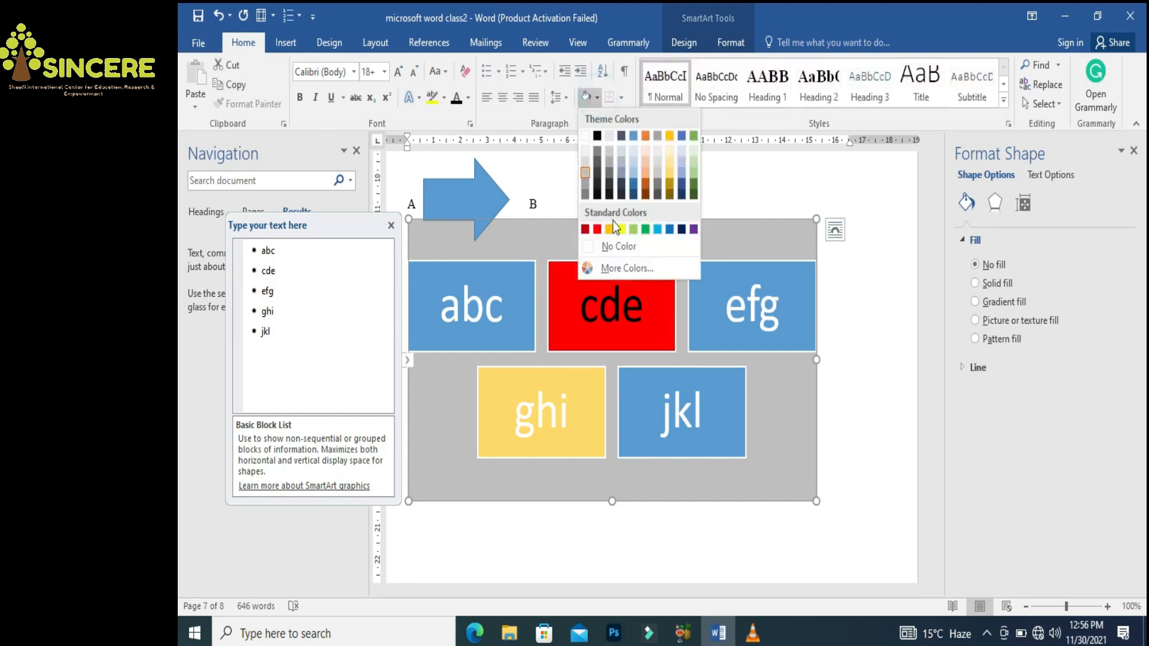
click(620, 247)
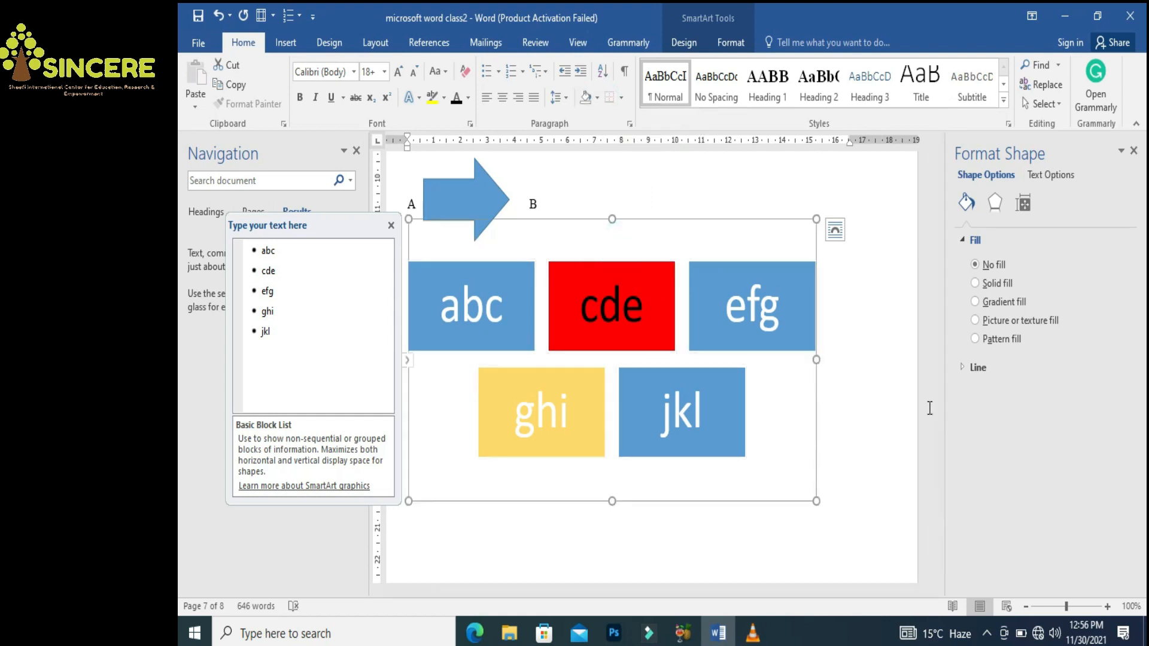
Open the Insert Screenshot menu, which offers only Screen Clipping
click(883, 387)
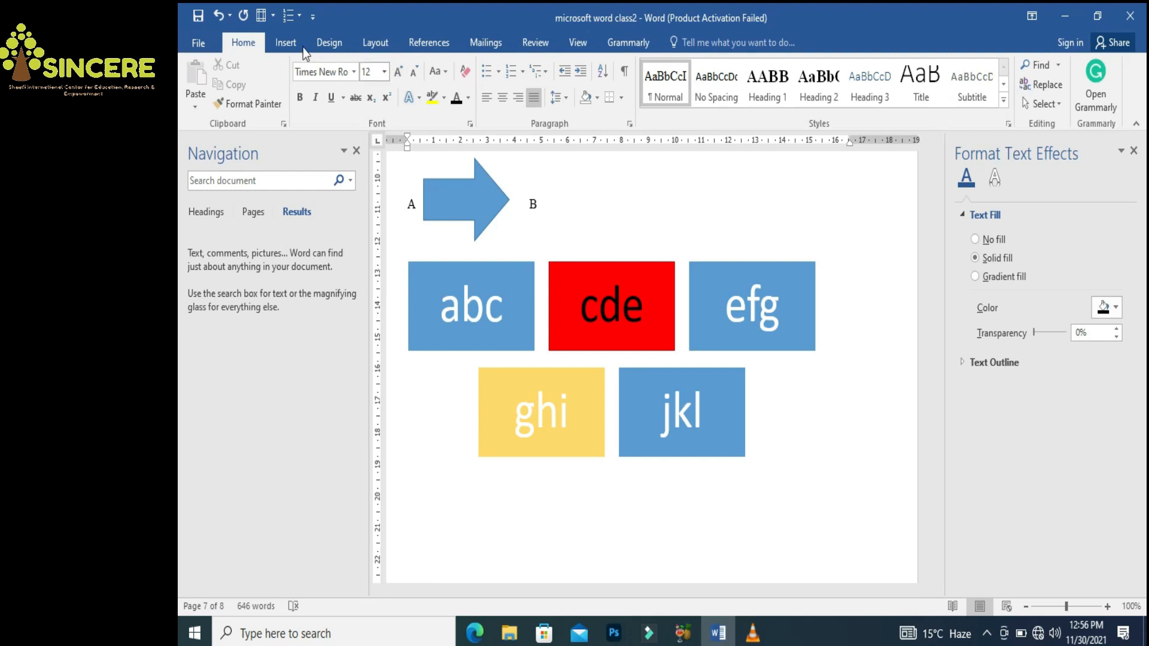
click(286, 42)
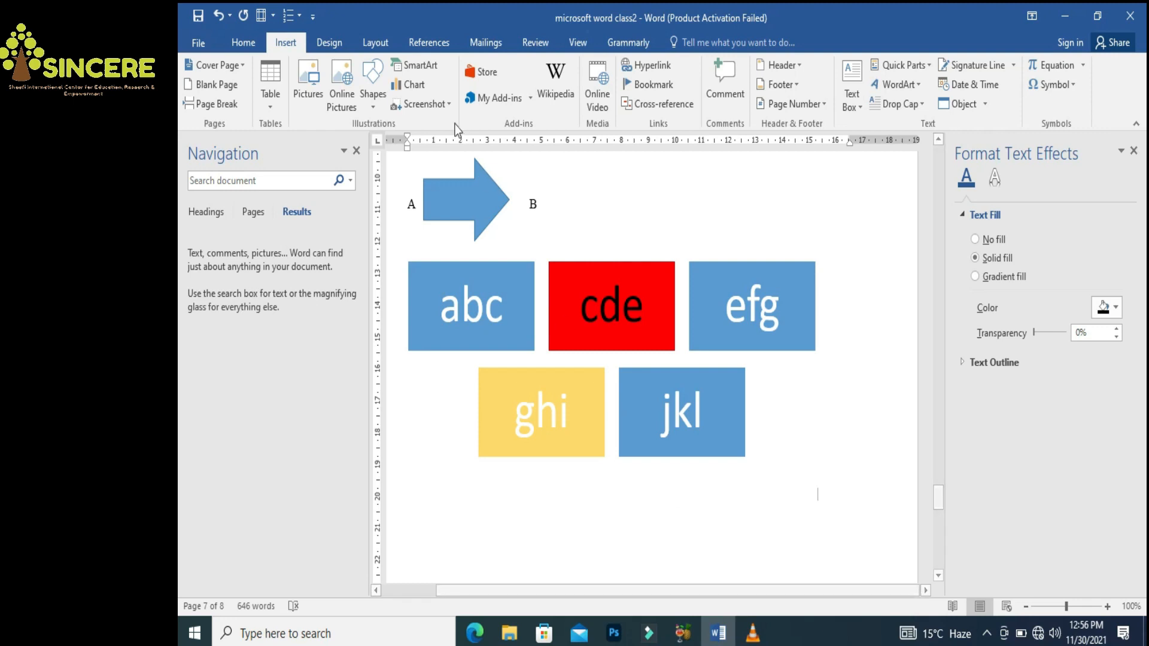
click(426, 105)
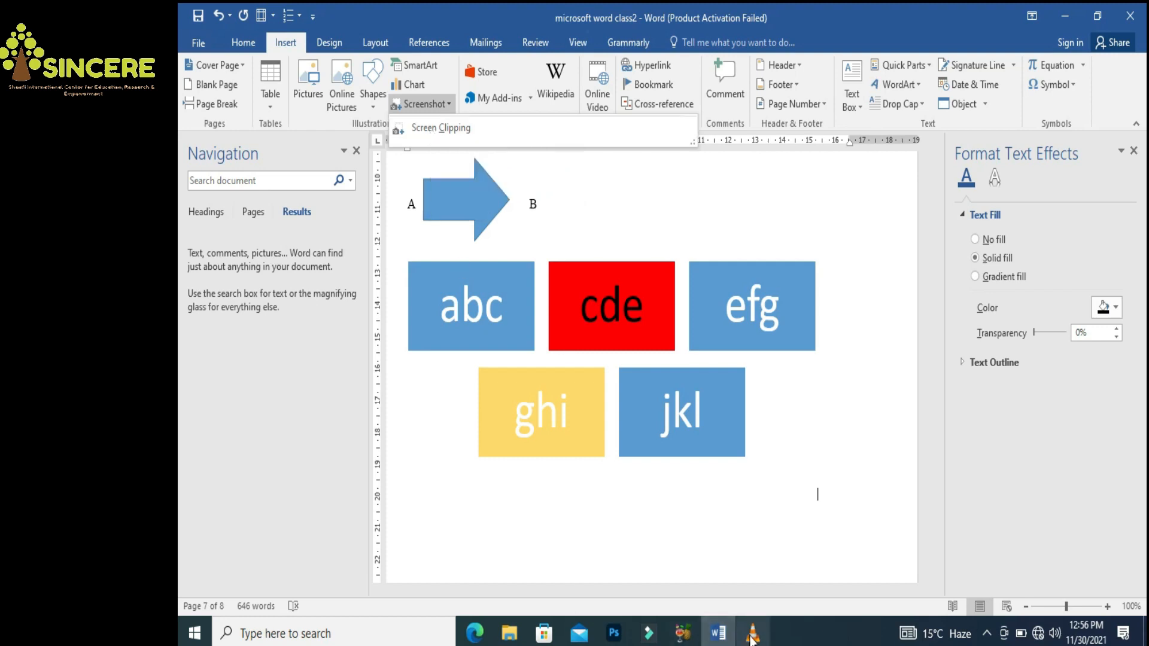
Launch VLC media player and insert a screenshot of its window below the SmartArt
click(719, 634)
click(720, 637)
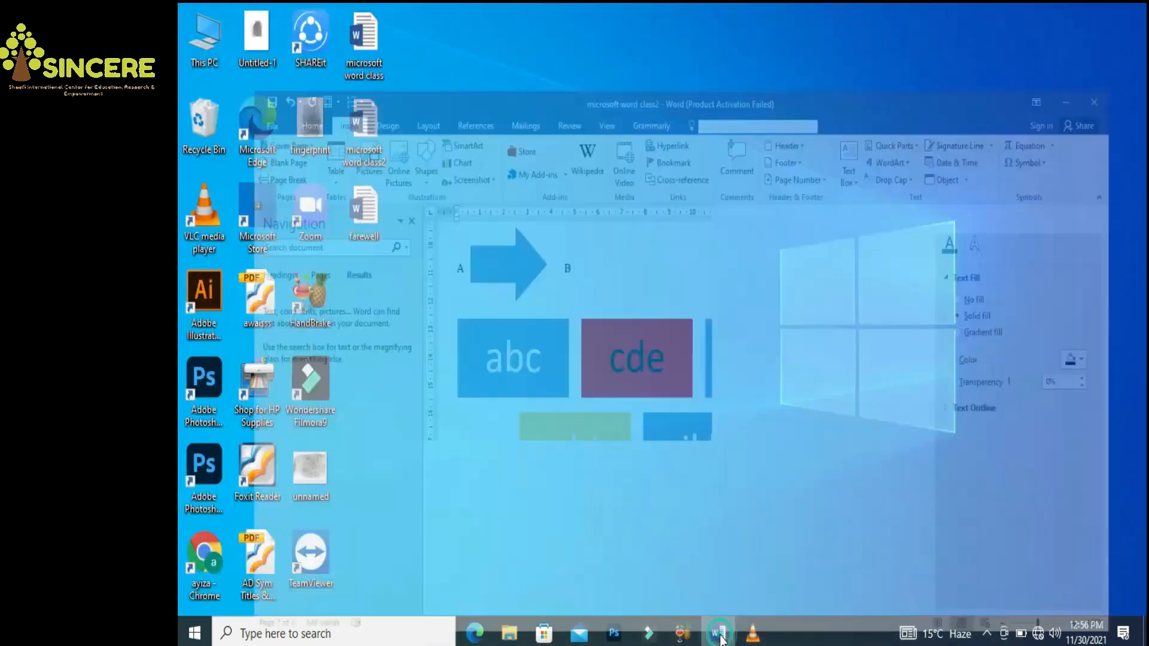
click(754, 638)
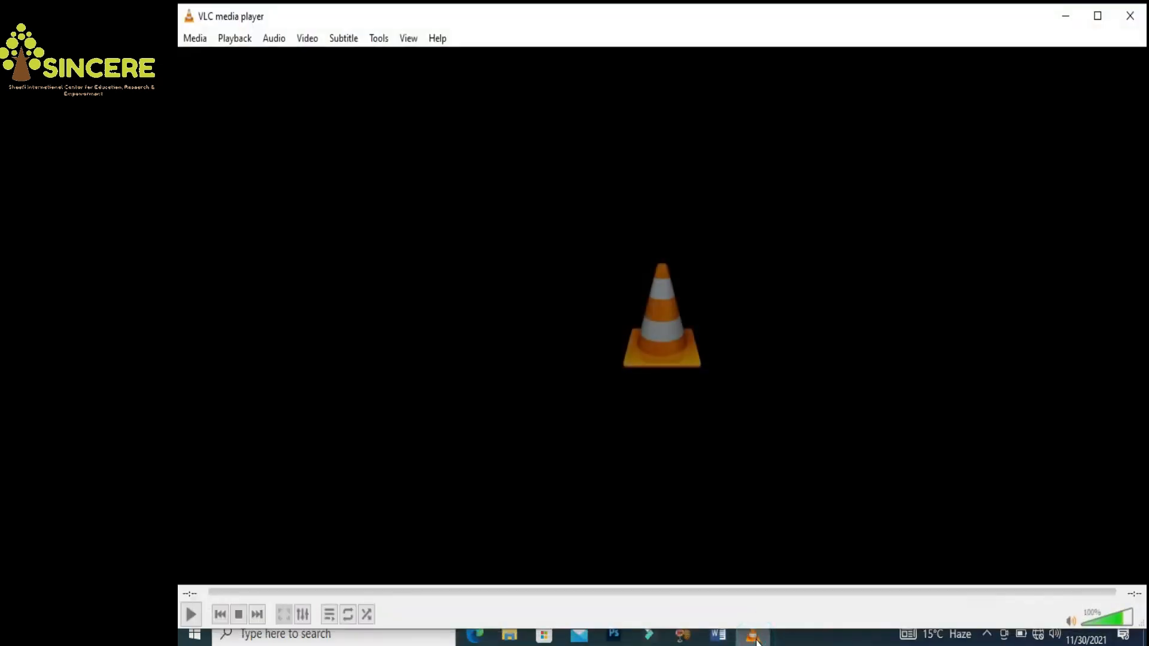
click(718, 635)
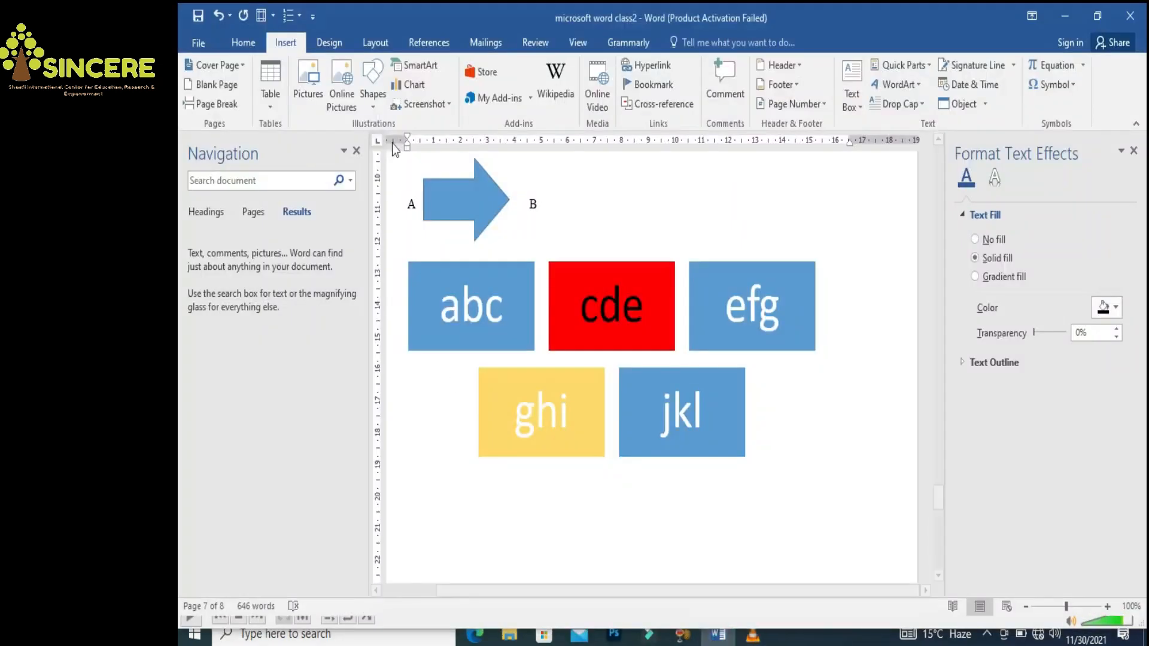
click(422, 106)
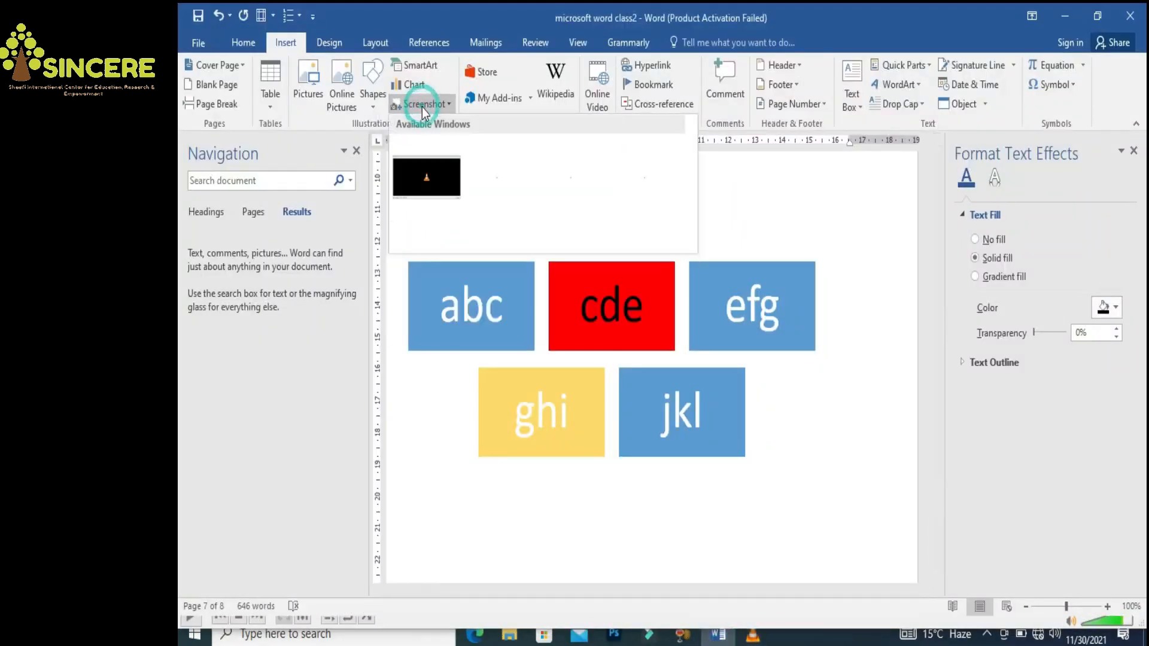
click(434, 170)
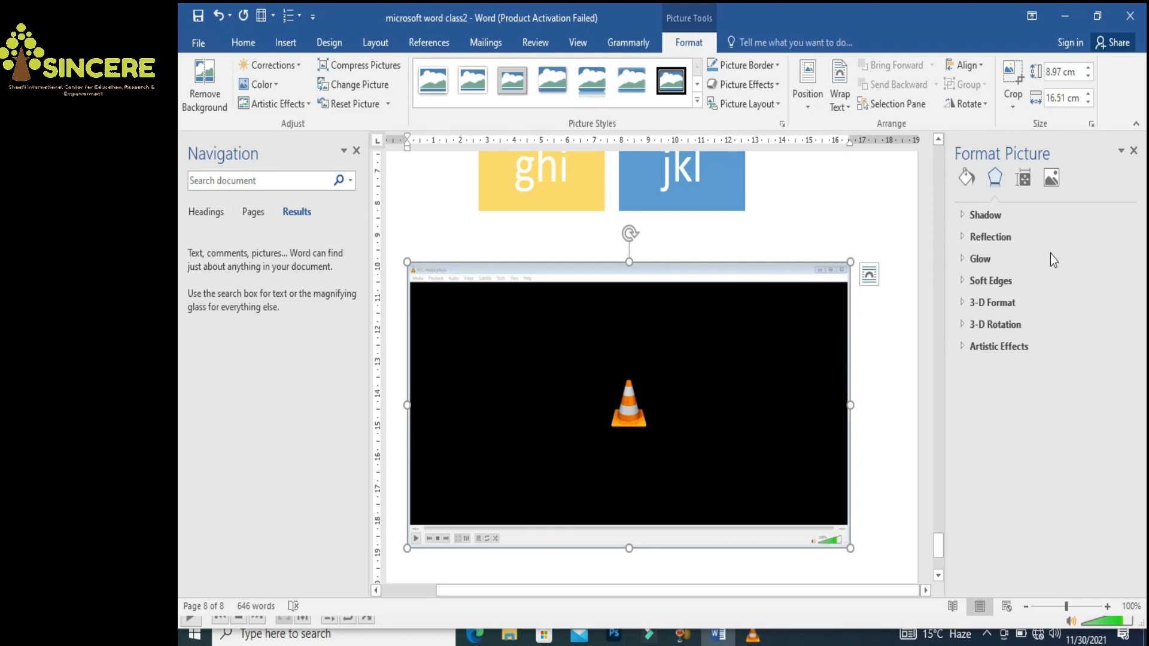
Give the VLC screenshot the rounded white frame picture style
click(1134, 151)
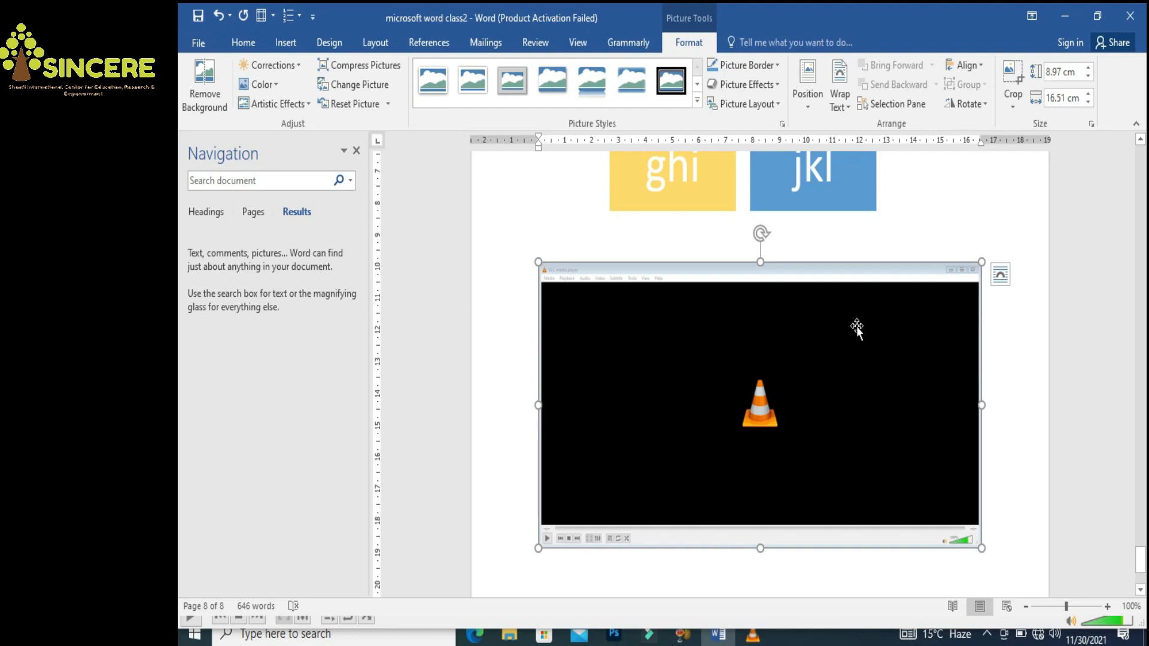
click(819, 373)
click(688, 337)
click(635, 94)
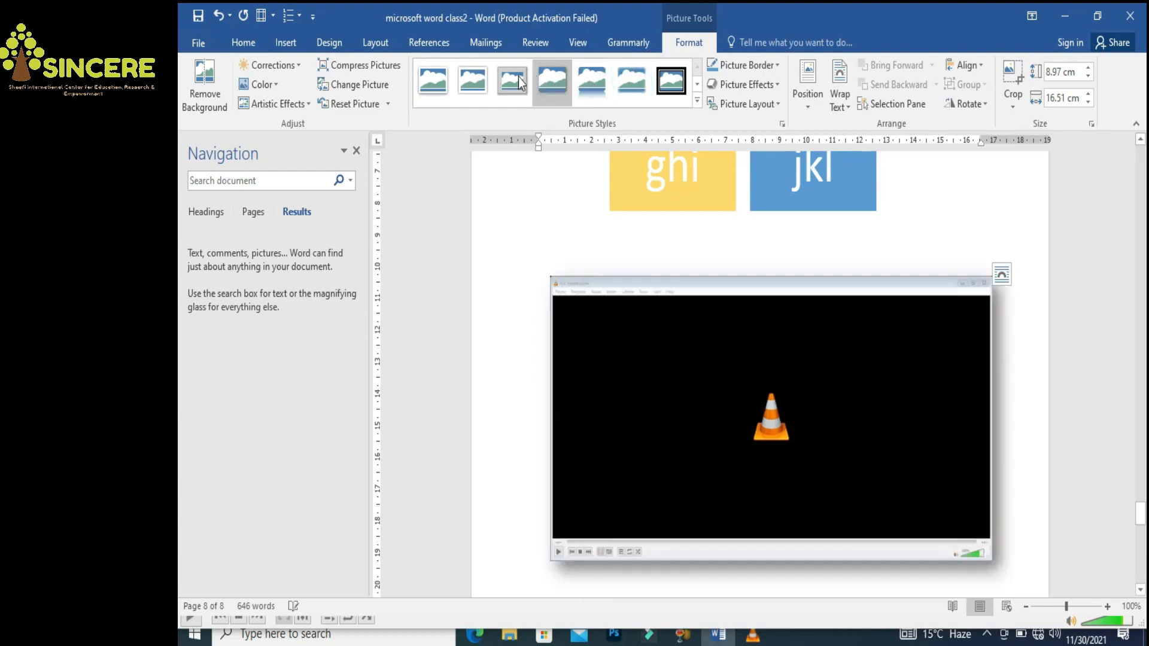
click(697, 84)
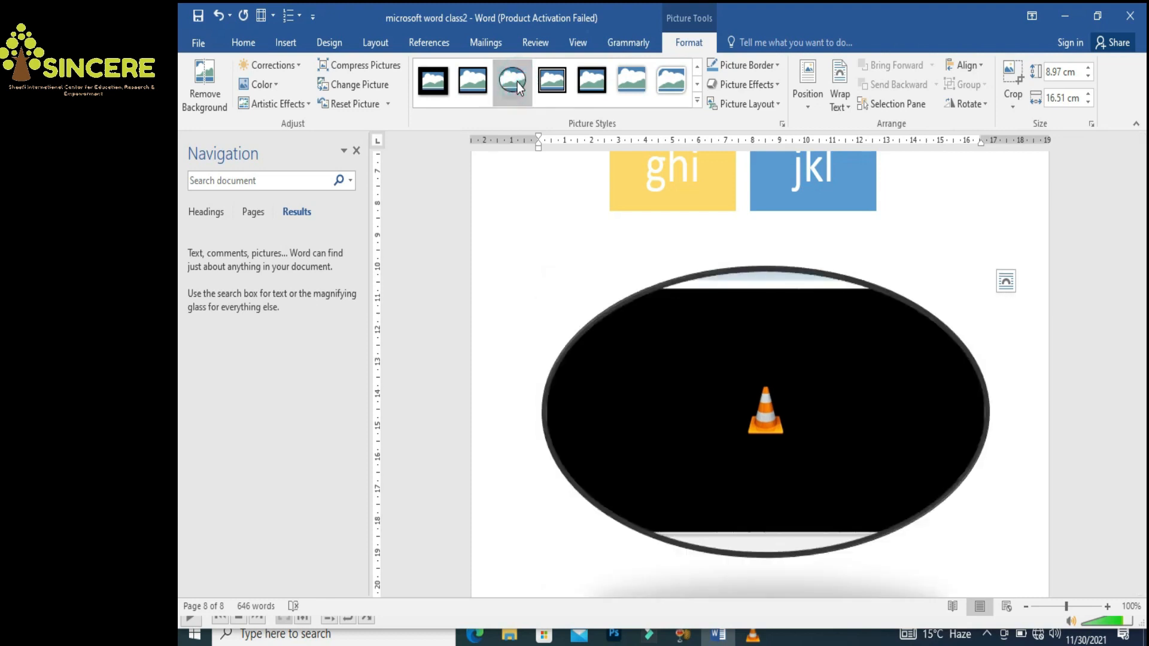
click(591, 82)
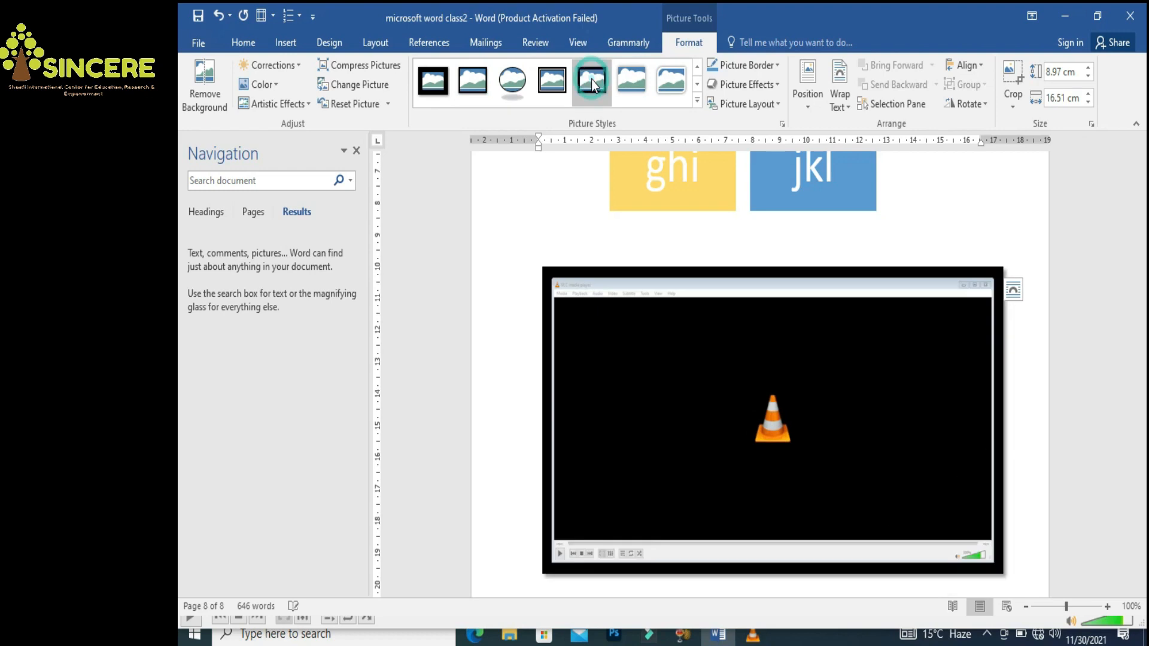
click(439, 80)
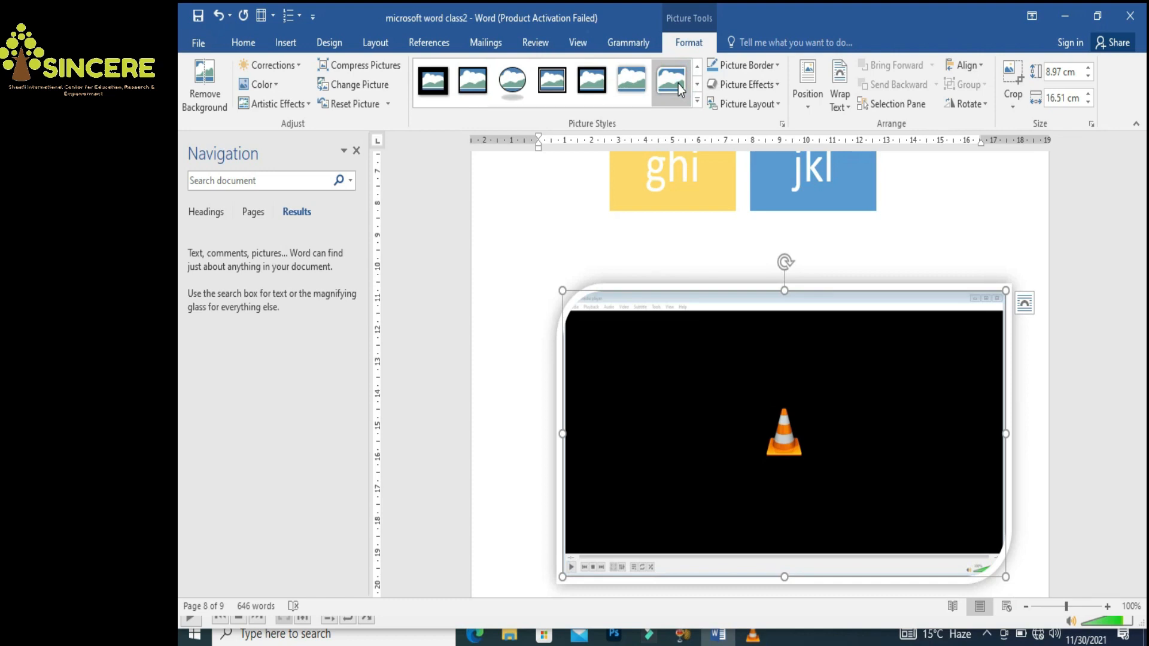
click(677, 83)
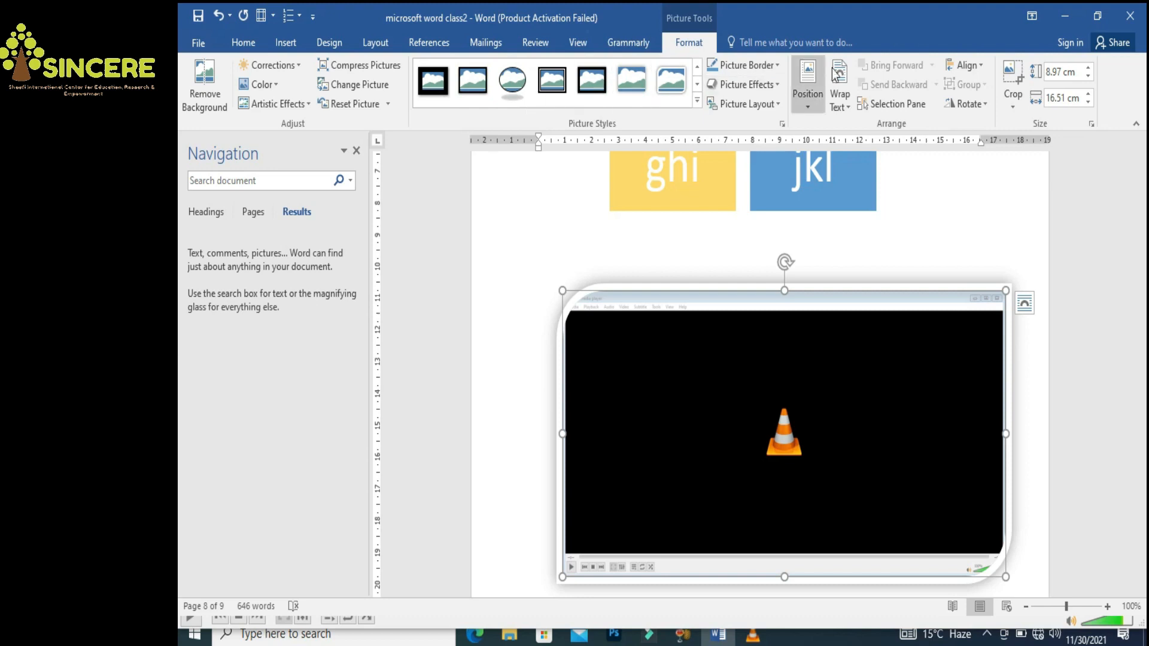
Shrink the screenshot to 7.39 cm high by 13.6 cm wide
click(1088, 76)
click(1088, 77)
click(1088, 77)
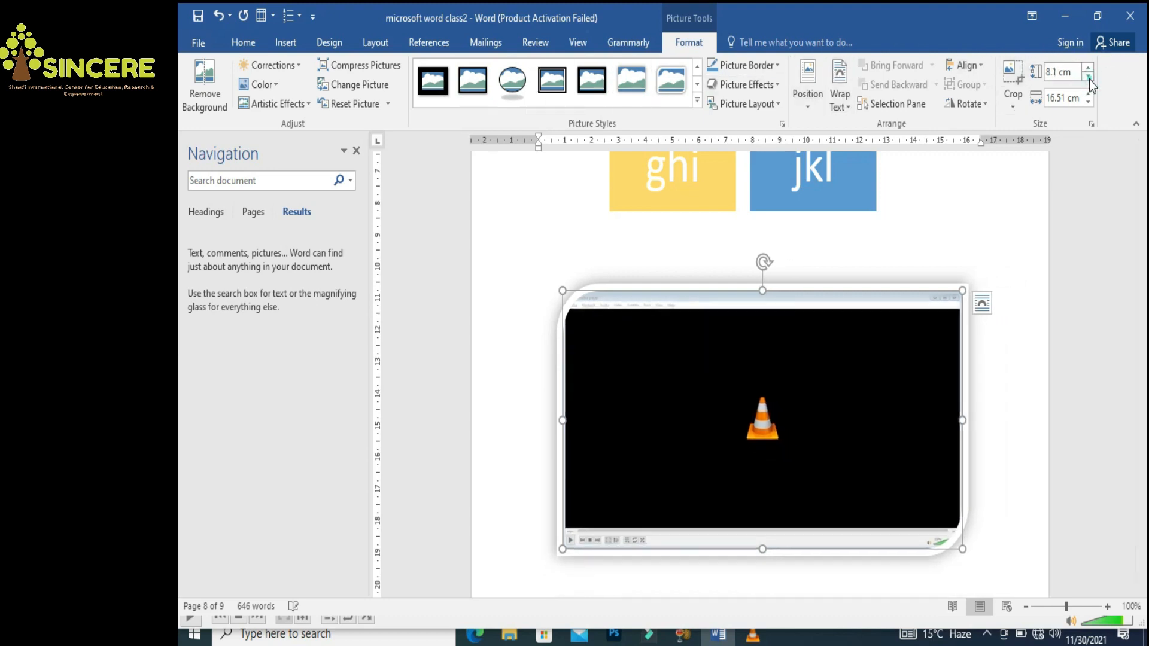
click(1088, 77)
click(1088, 102)
click(1088, 102)
click(1089, 101)
click(1088, 101)
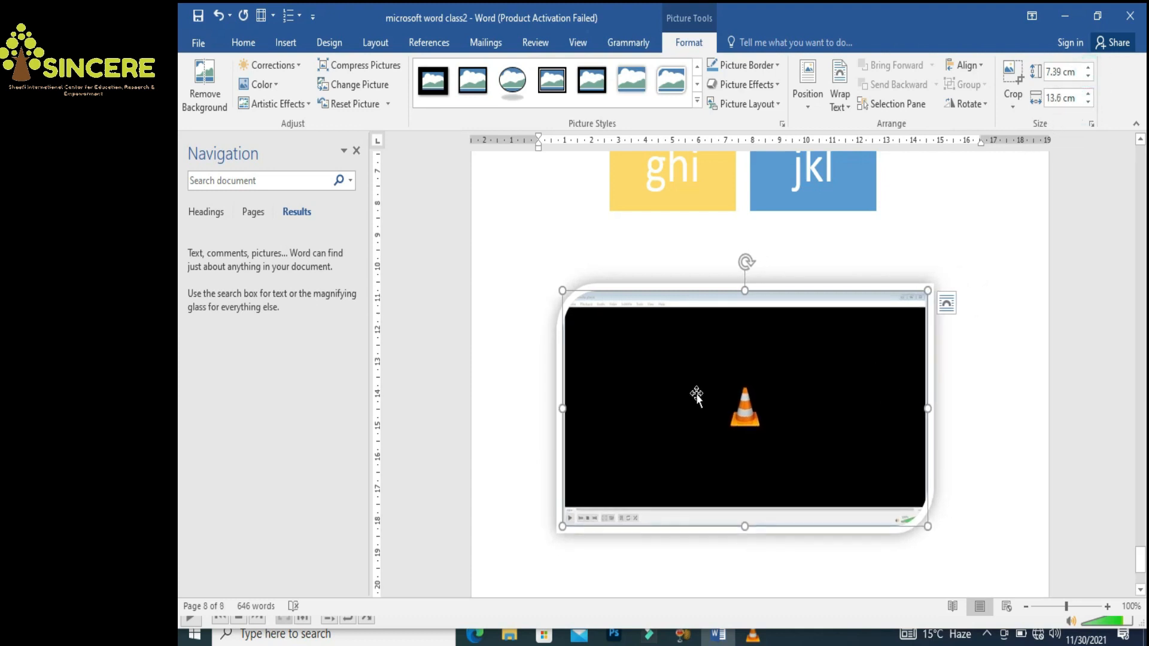
Open the Wikipedia add-in, dismiss its trust notice, and close its pane
click(288, 43)
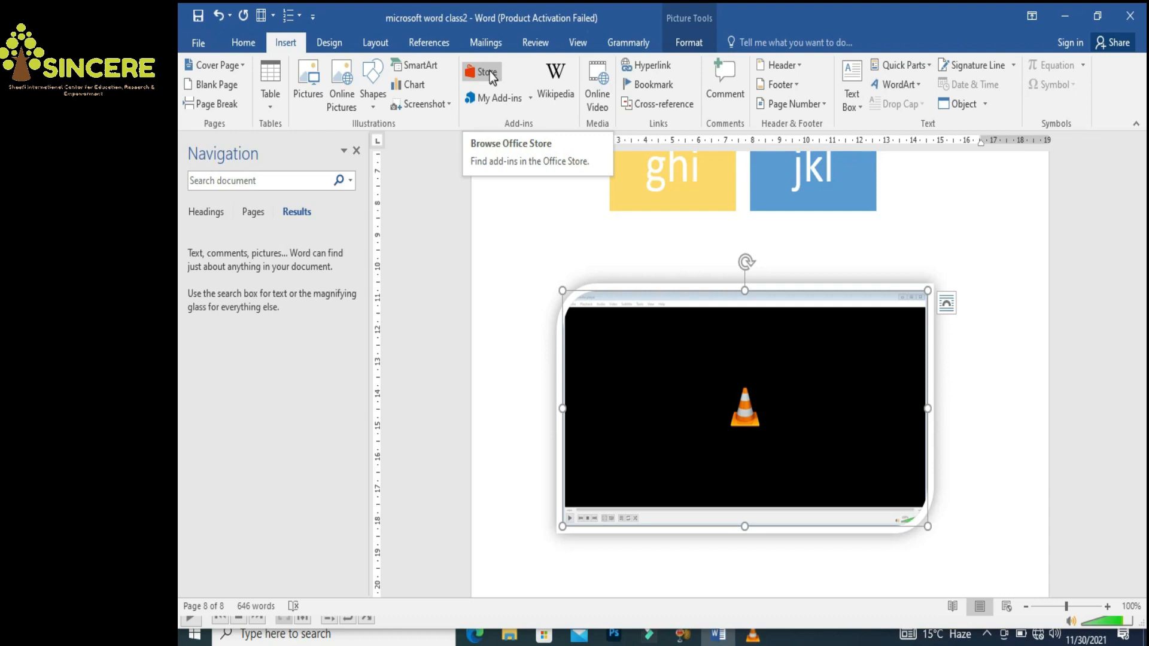
click(551, 94)
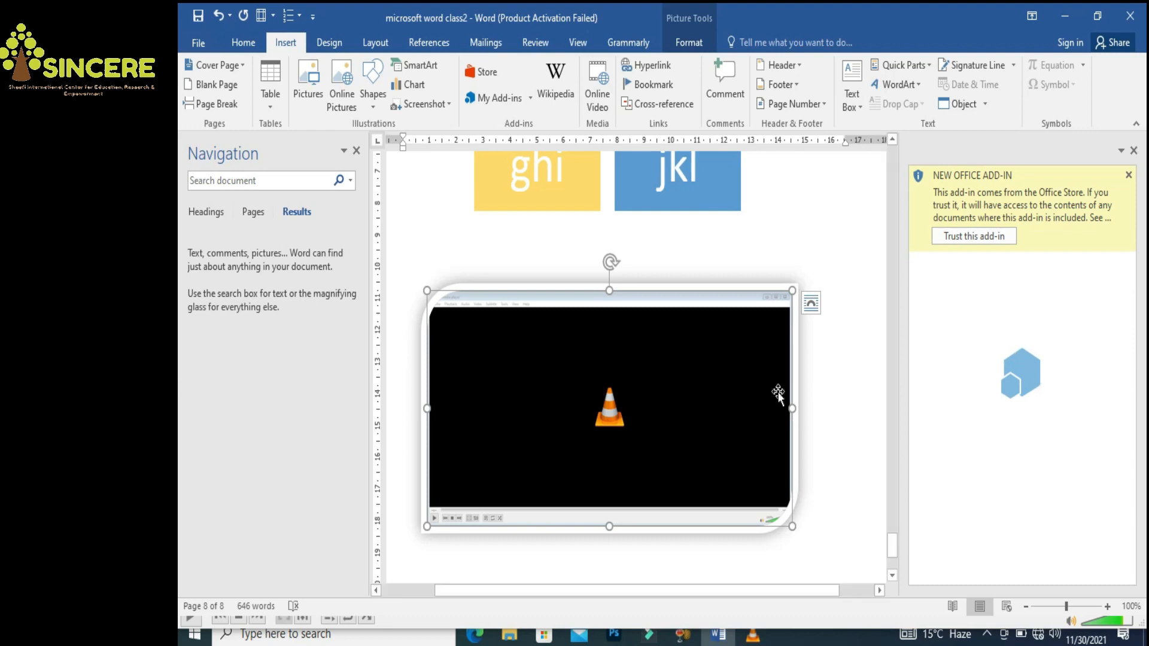
click(1129, 176)
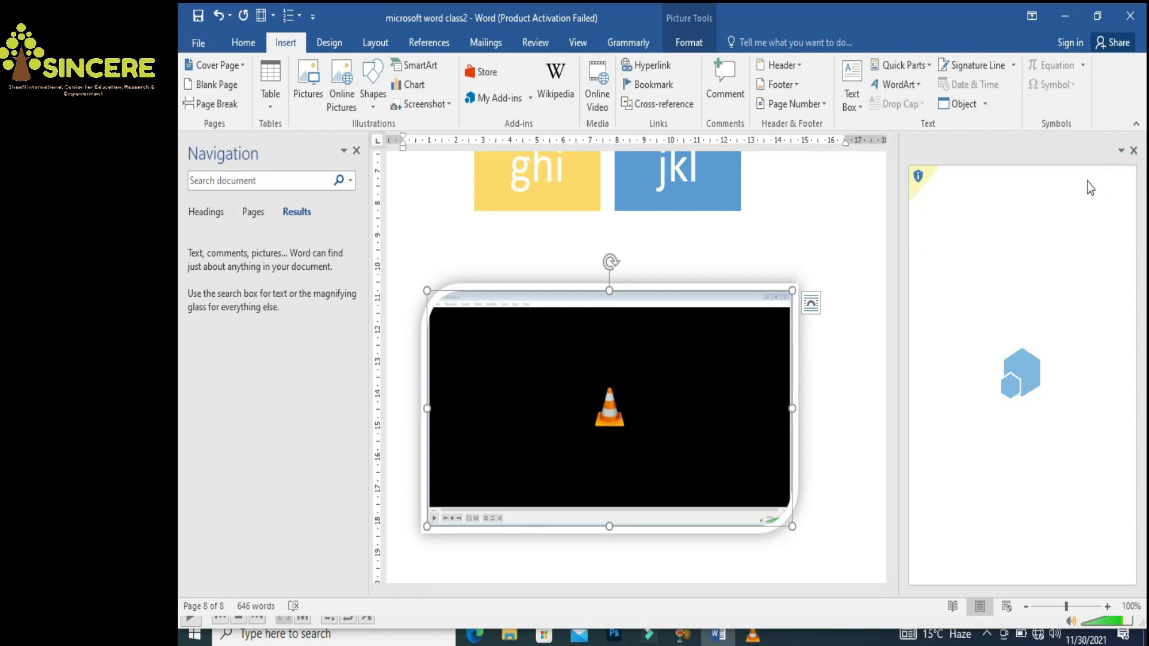
click(1133, 150)
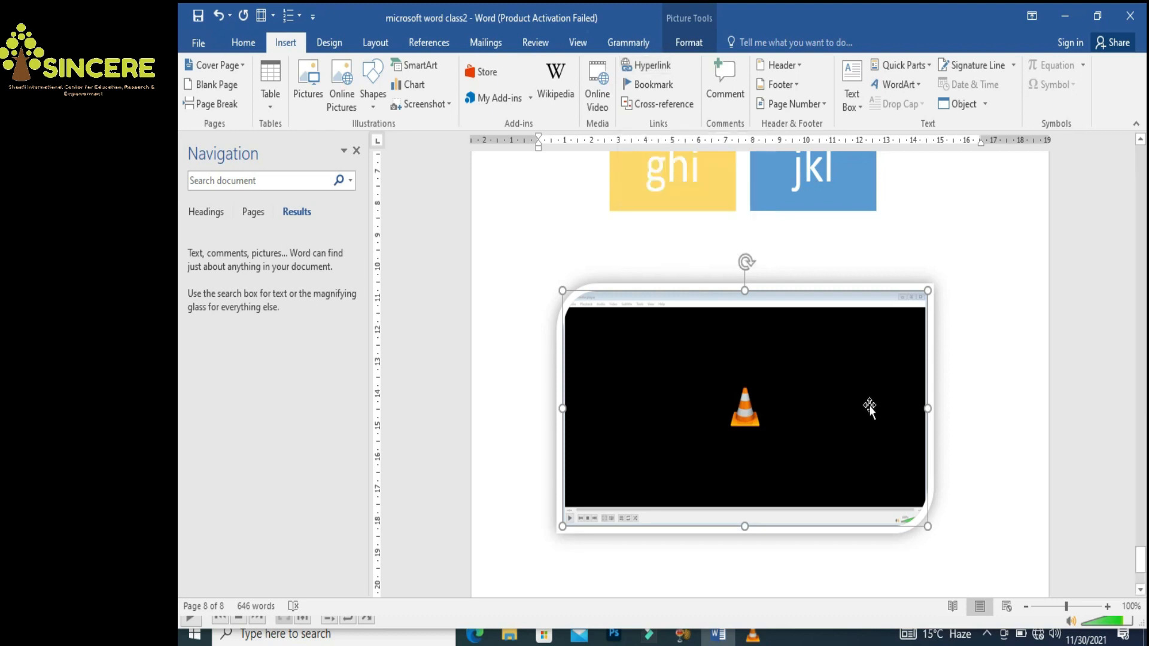
Scroll down and place the cursor in the blank space below the VLC screenshot
drag(1141, 565, 1141, 574)
click(713, 452)
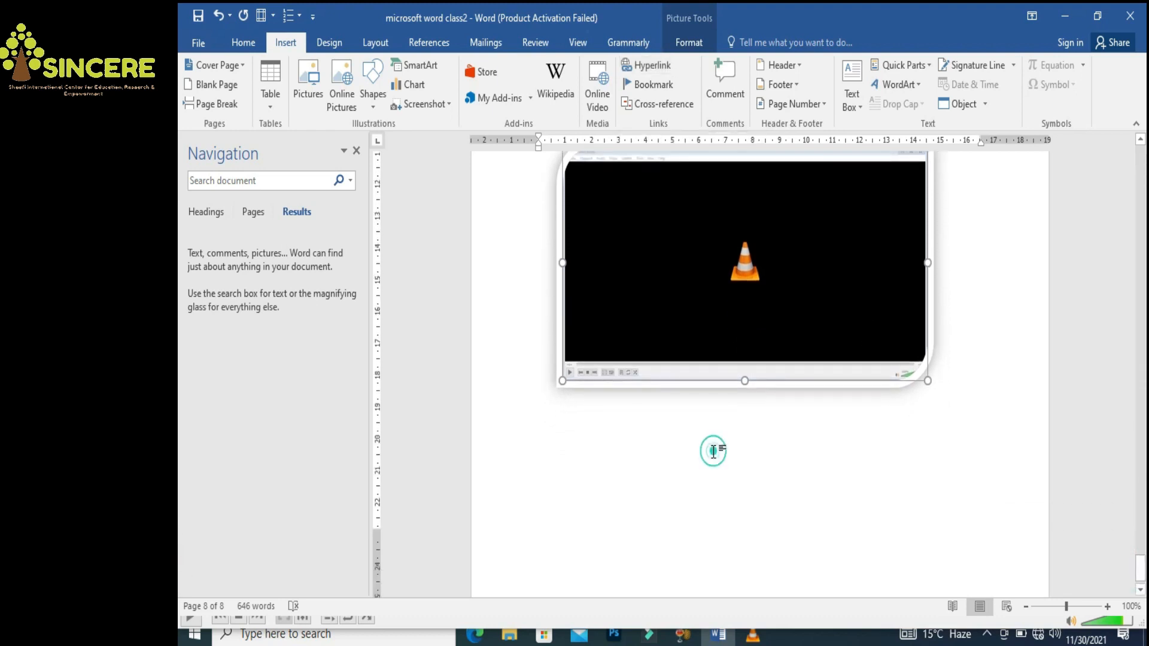
Insert a hyperlink to the Adobe Illustrator 2020 shortcut on the Desktop
click(649, 66)
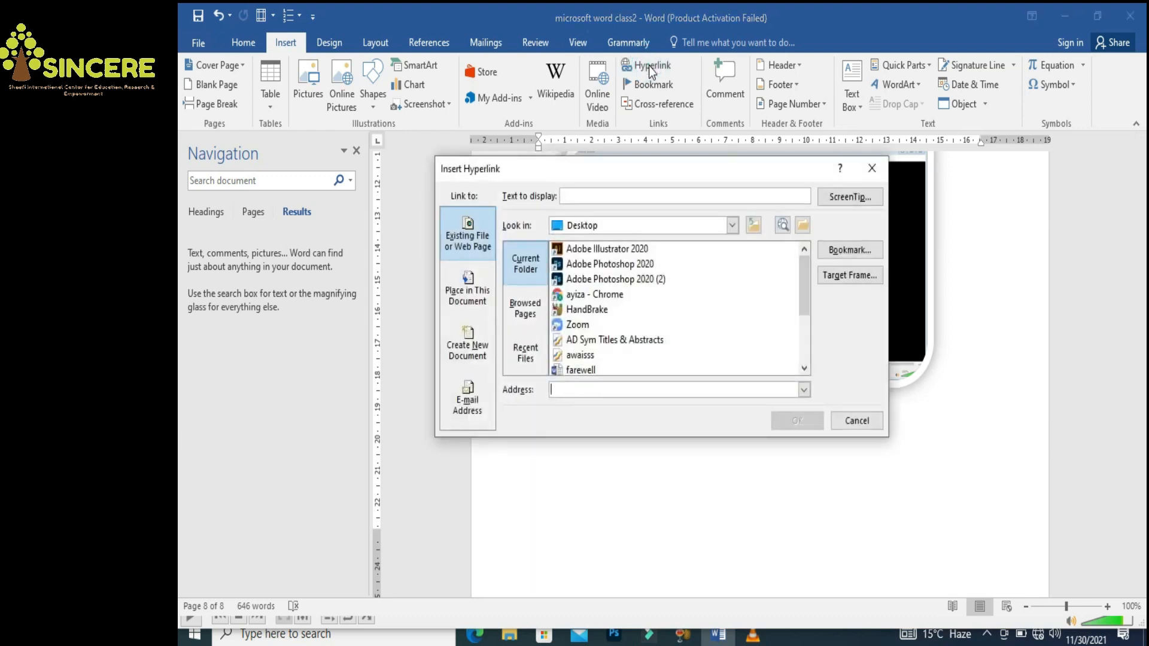
click(731, 226)
click(731, 227)
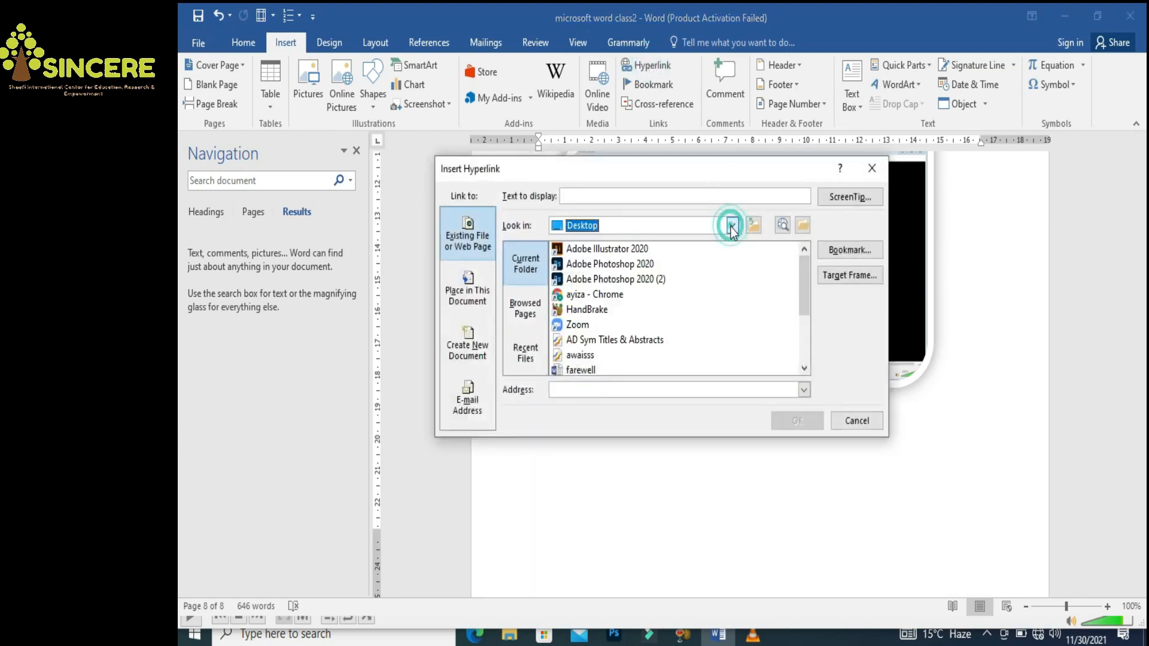
click(615, 250)
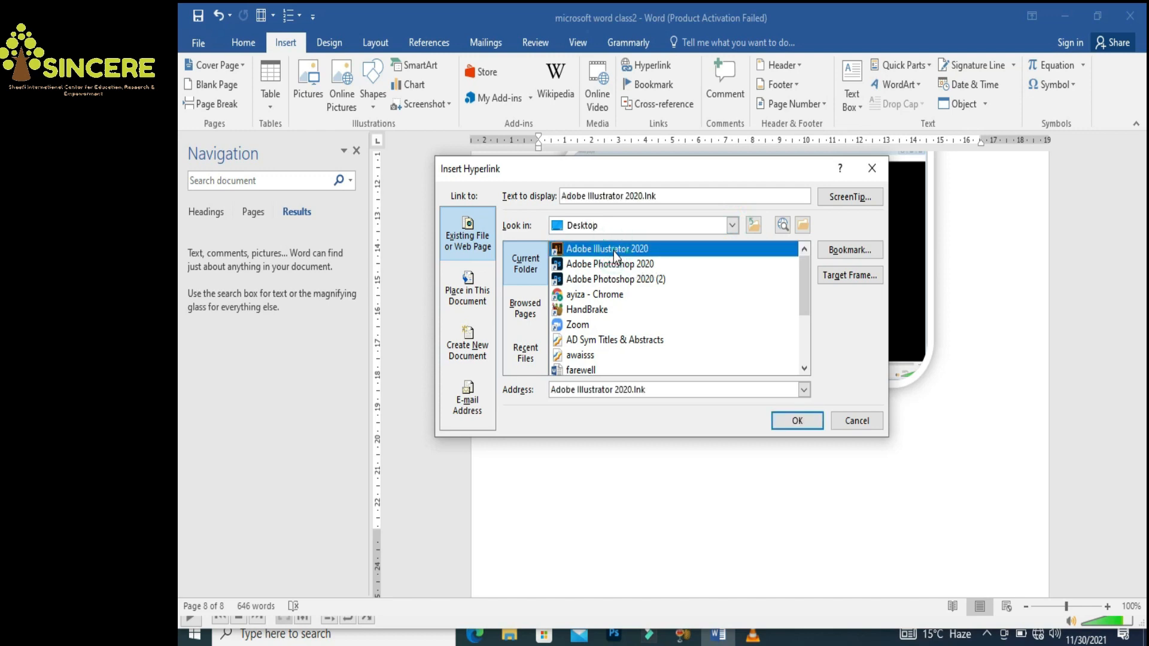
click(799, 422)
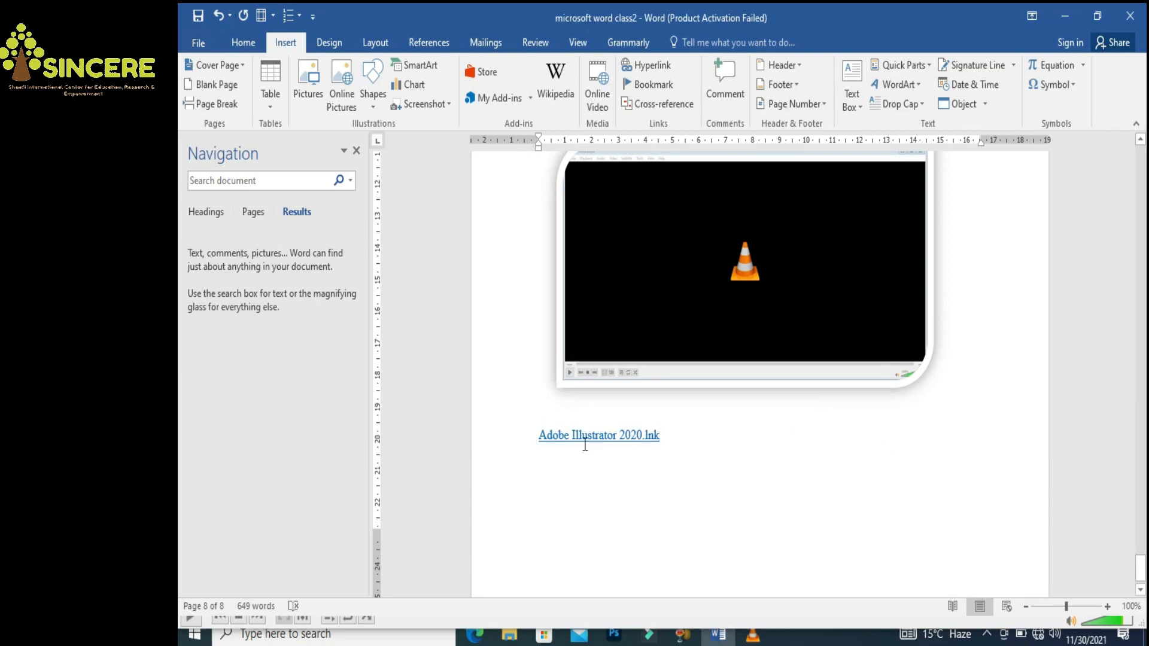
Trim the link text to read 'Adobe Illustrator' and add a tab after it
click(623, 433)
key(Delete)
key(Delete)
key(Delete)
key(Delete)
key(Delete)
key(Delete)
key(Delete)
key(Delete)
key(Delete)
key(ctrl+z)
key(ctrl+y)
key(ctrl+z)
key(Tab)
key(Tab)
key(Tab)
key(Tab)
key(Tab)
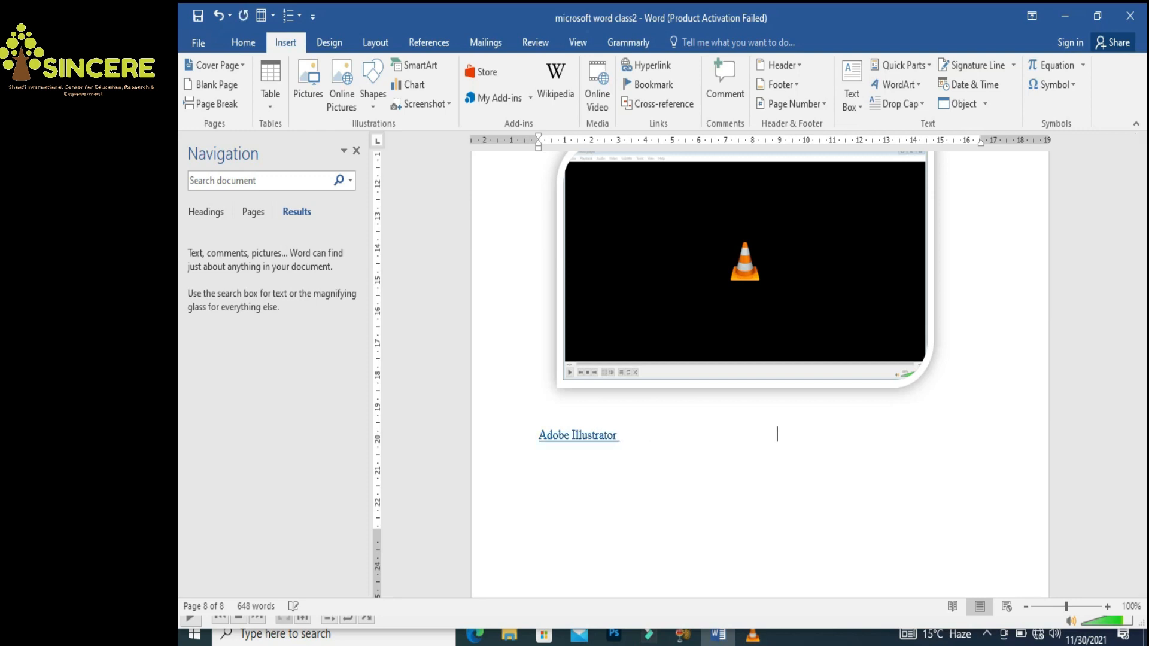
Add a HandBrake hyperlink beside Adobe Illustrator, remove '.lnk' from its text, and follow it
click(642, 67)
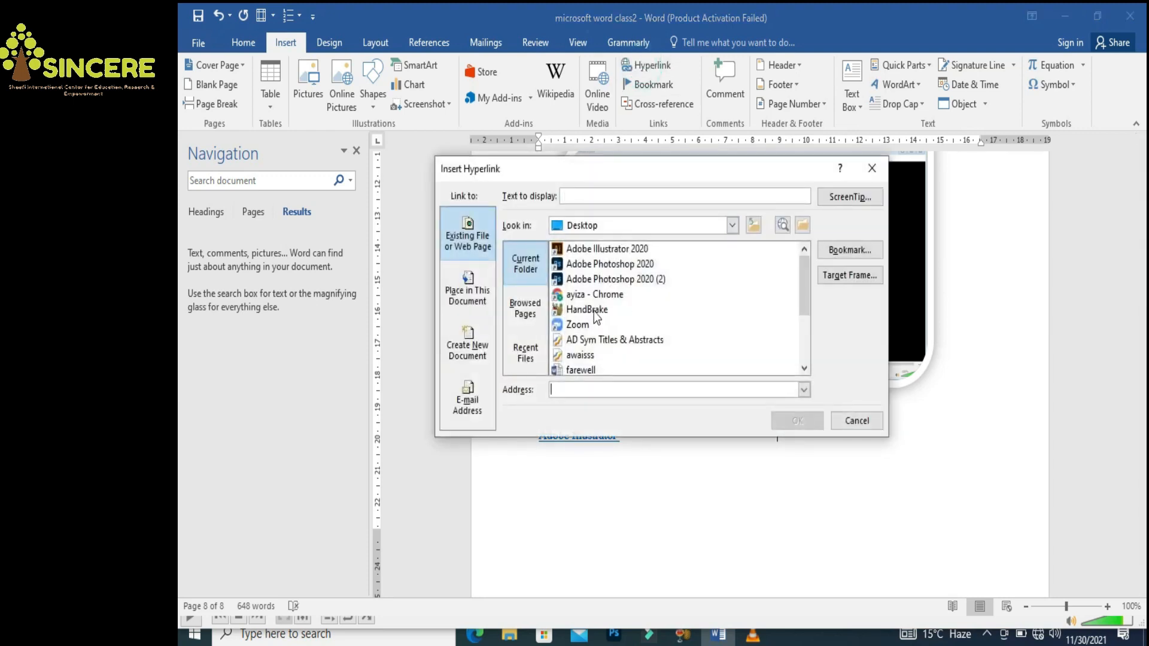
click(594, 314)
click(797, 420)
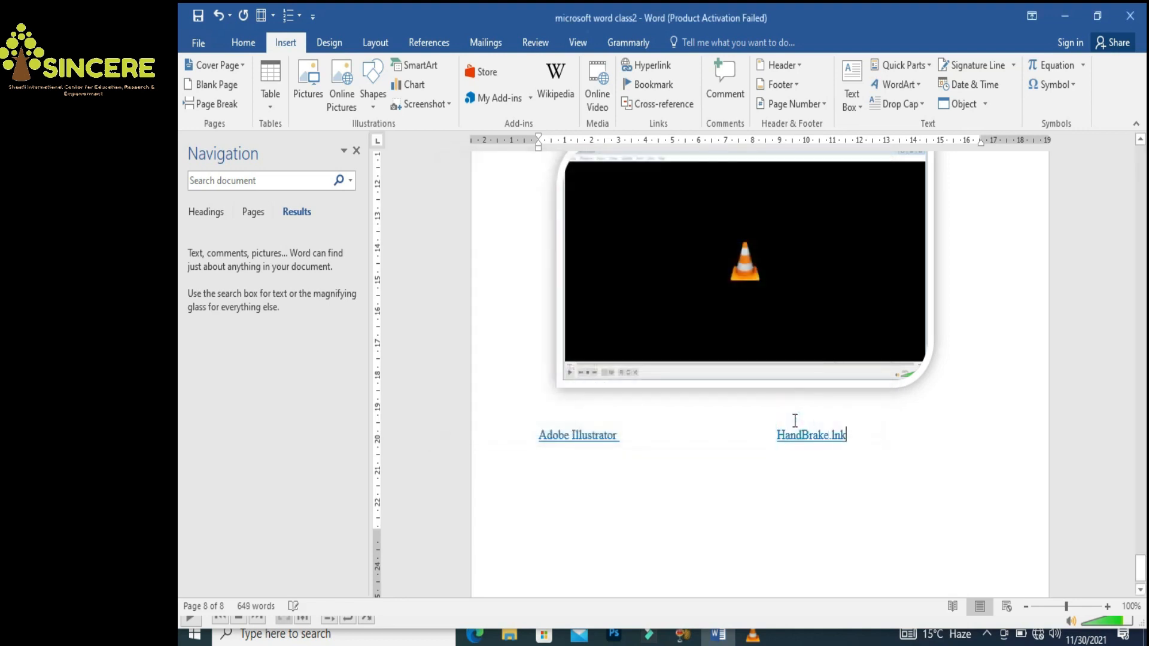
click(828, 436)
key(Delete)
key(Delete)
key(Delete)
key(Delete)
click(724, 502)
ctrl+click(812, 440)
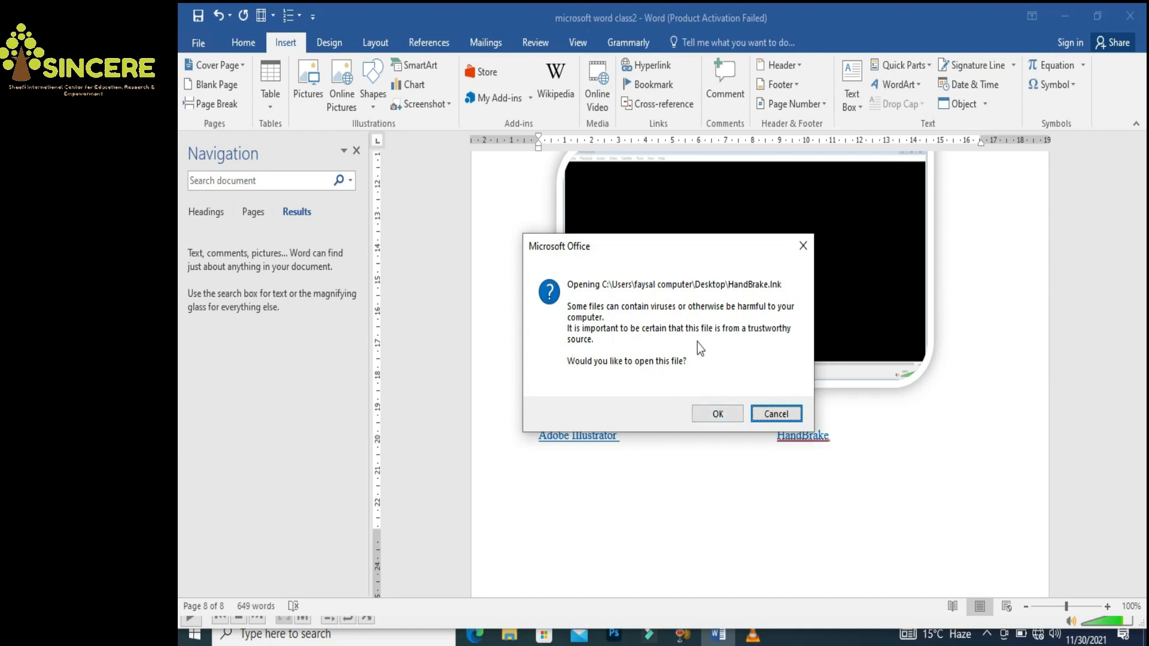
Allow the HandBrake shortcut to launch, then minimize HandBrake back to Word
click(714, 416)
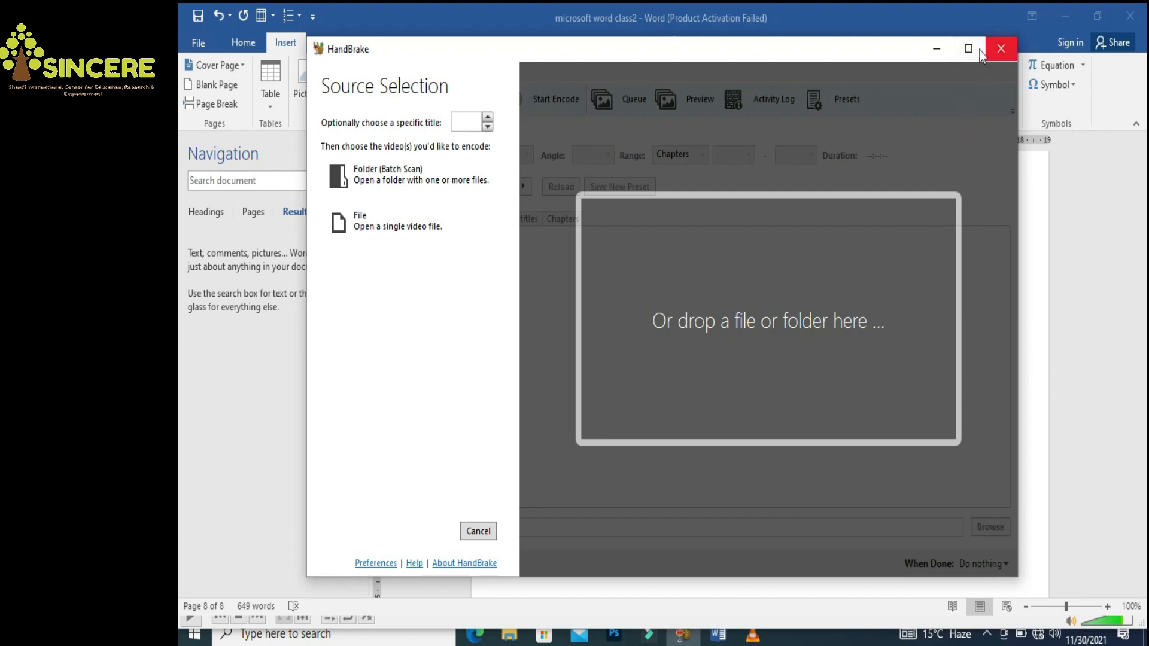
click(935, 55)
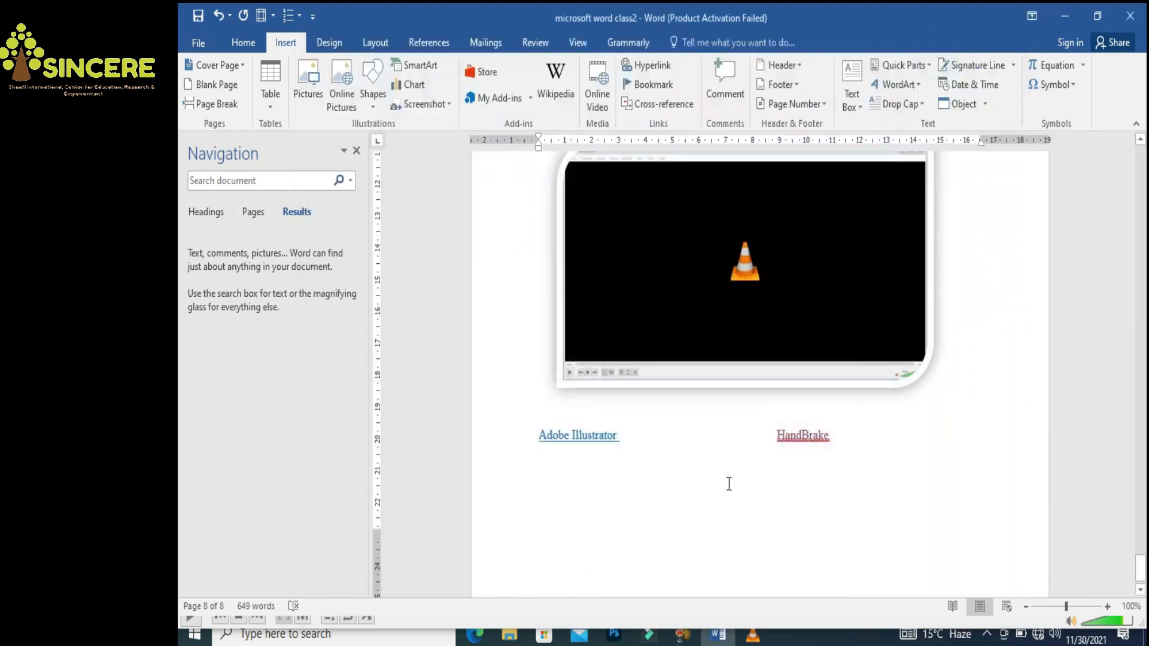
Place the cursor after the HandBrake link and scroll back up to page 7
click(846, 449)
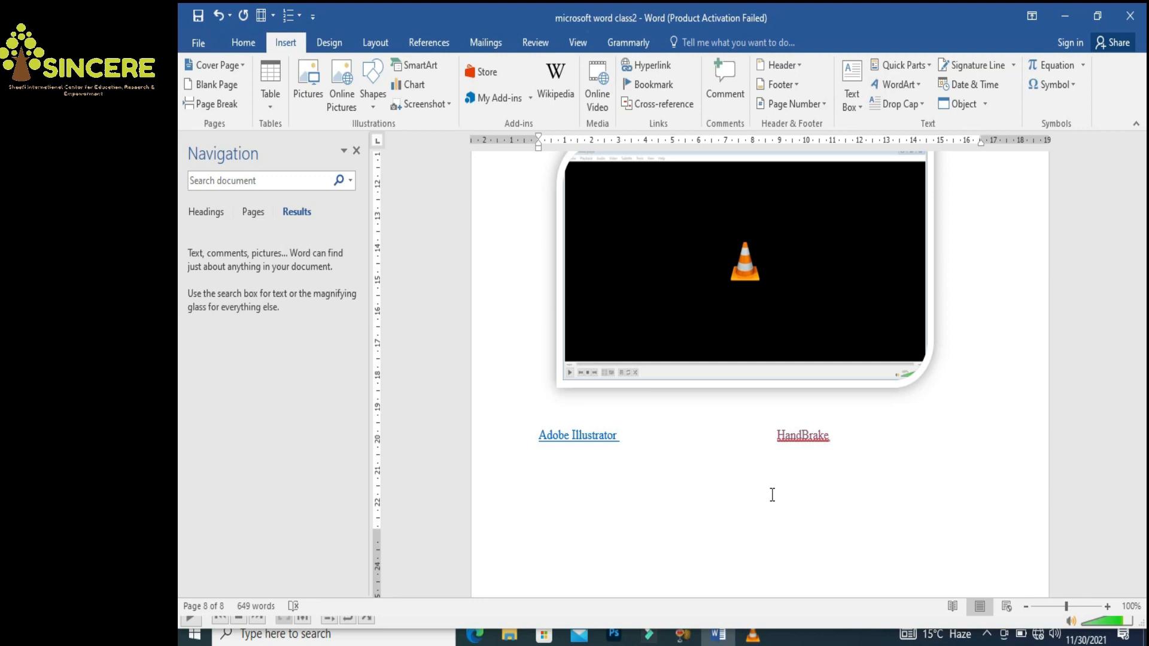
drag(1140, 563, 1140, 492)
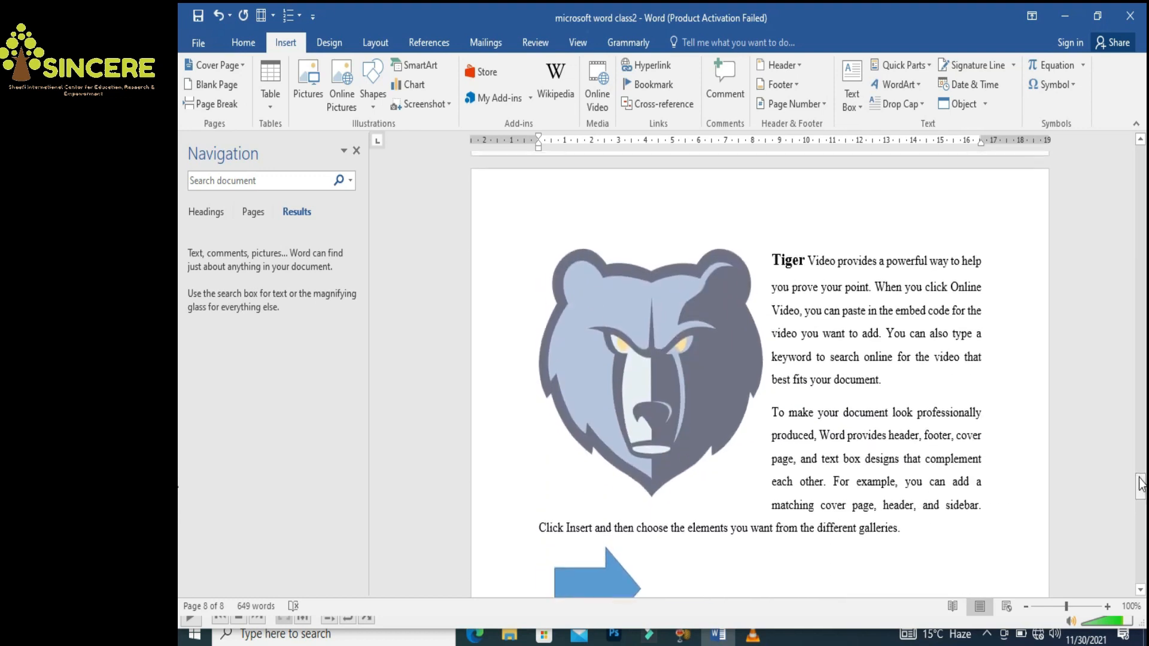
Select the word Tiger and add a bookmark named 'tiger' on it
click(775, 263)
click(775, 263)
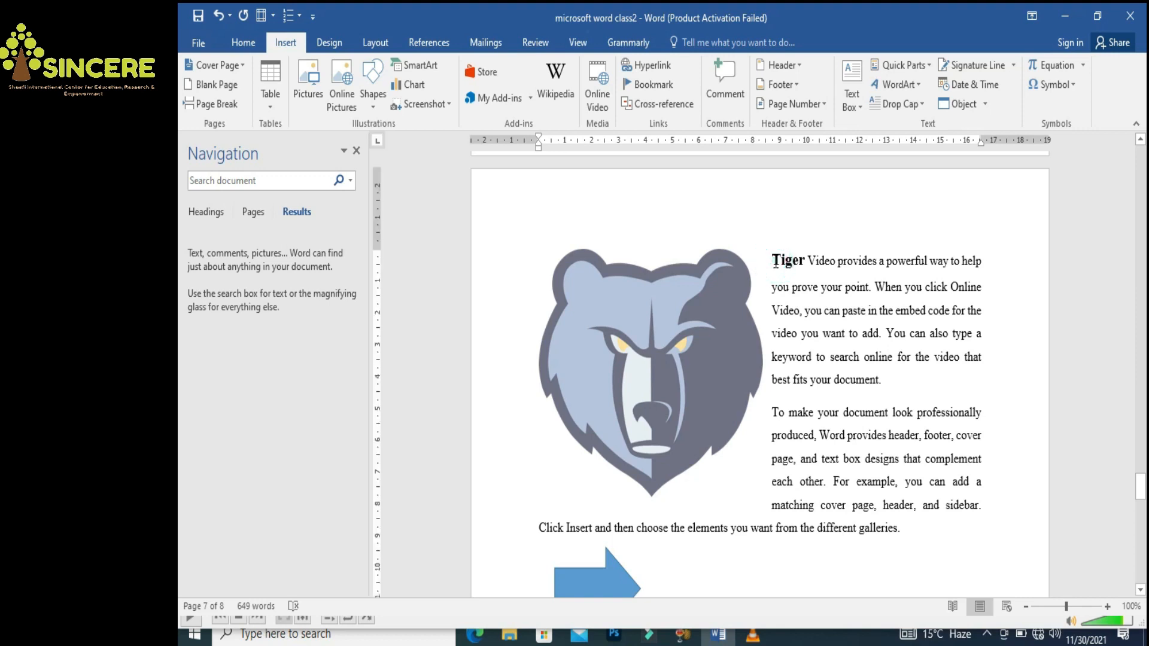
double_click(775, 263)
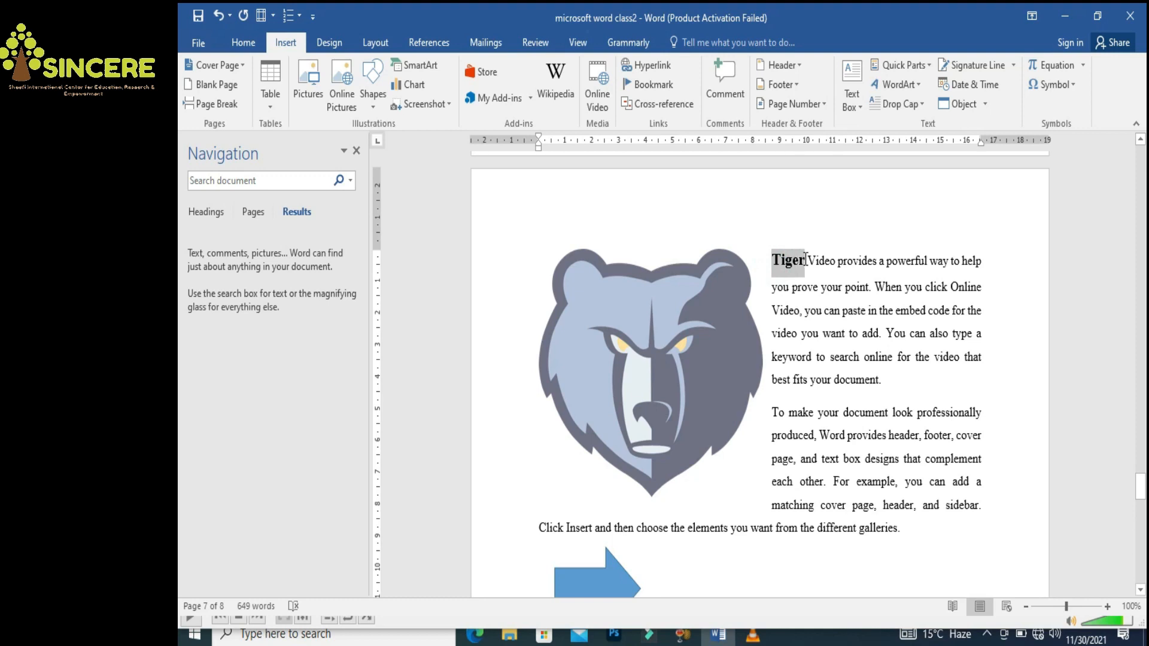
click(651, 84)
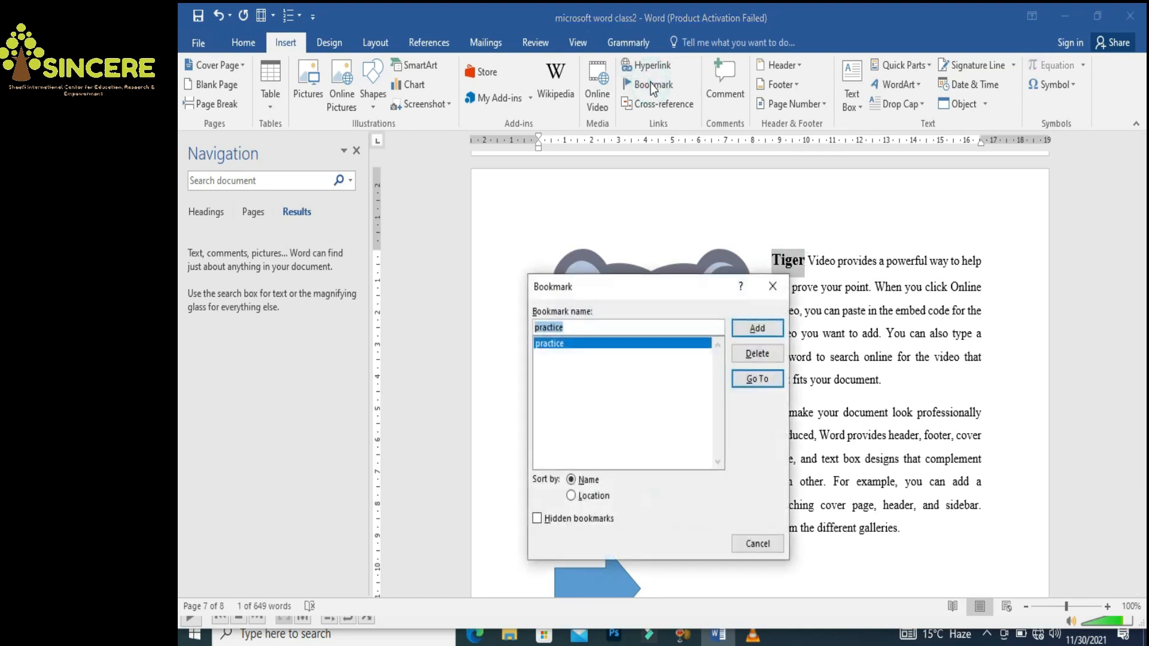
text(tiger)
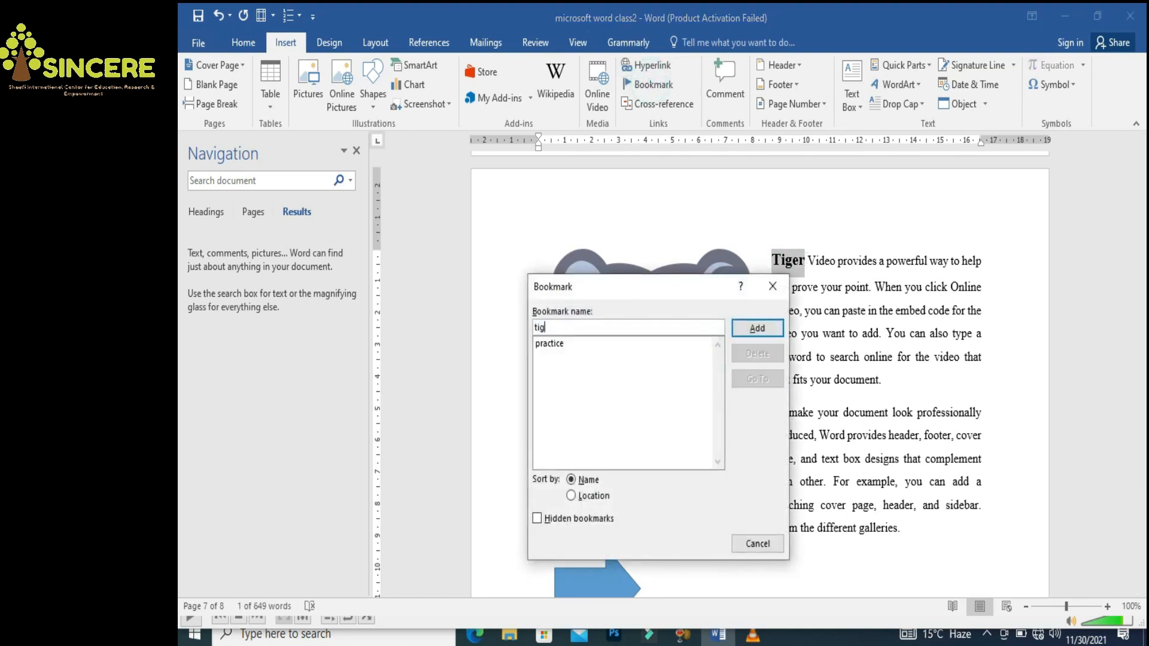
click(758, 327)
click(817, 353)
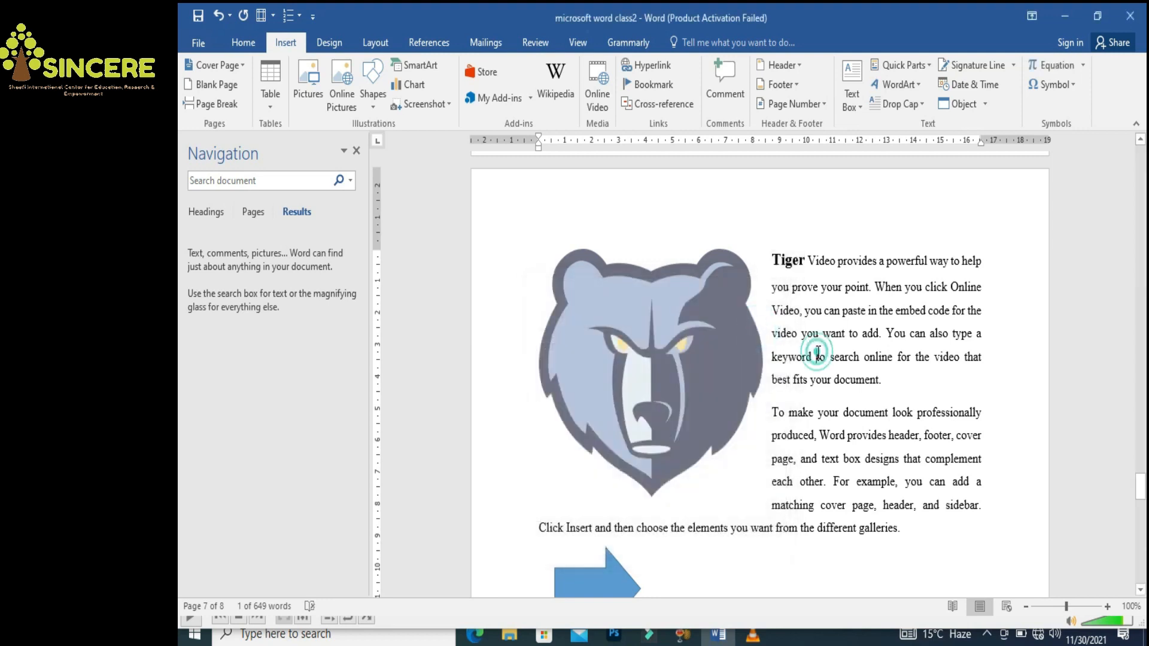
Select 'distribution' in the Marks table caption and add a bookmark named 'Table'
drag(1140, 487, 1139, 441)
click(823, 337)
drag(822, 337, 771, 333)
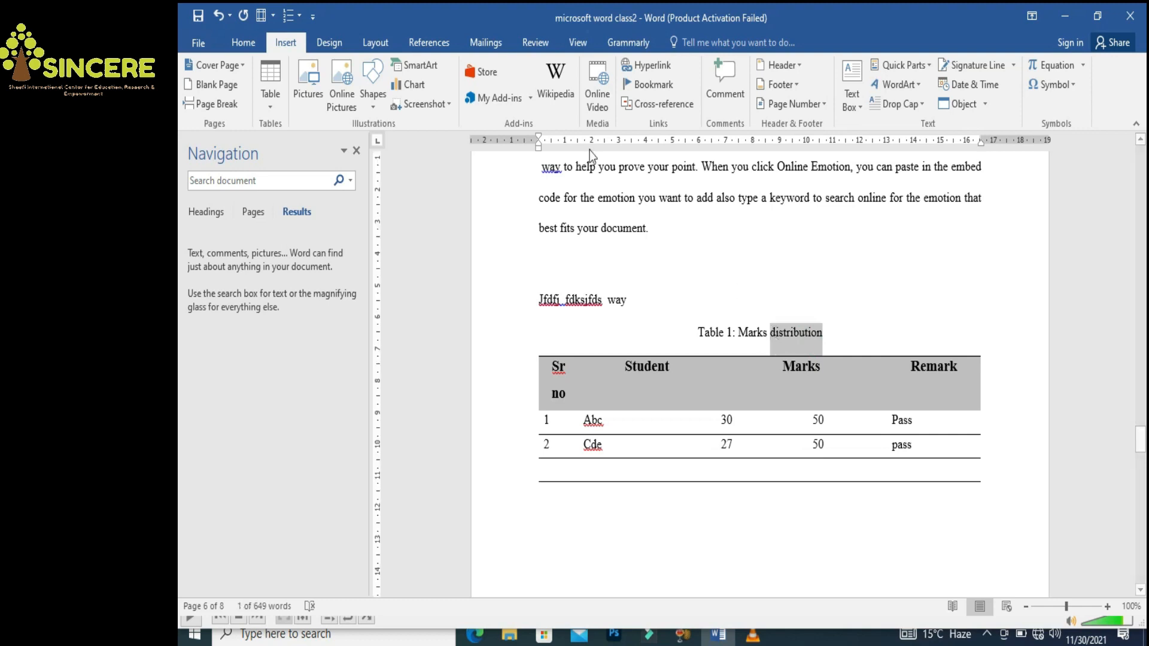
click(652, 88)
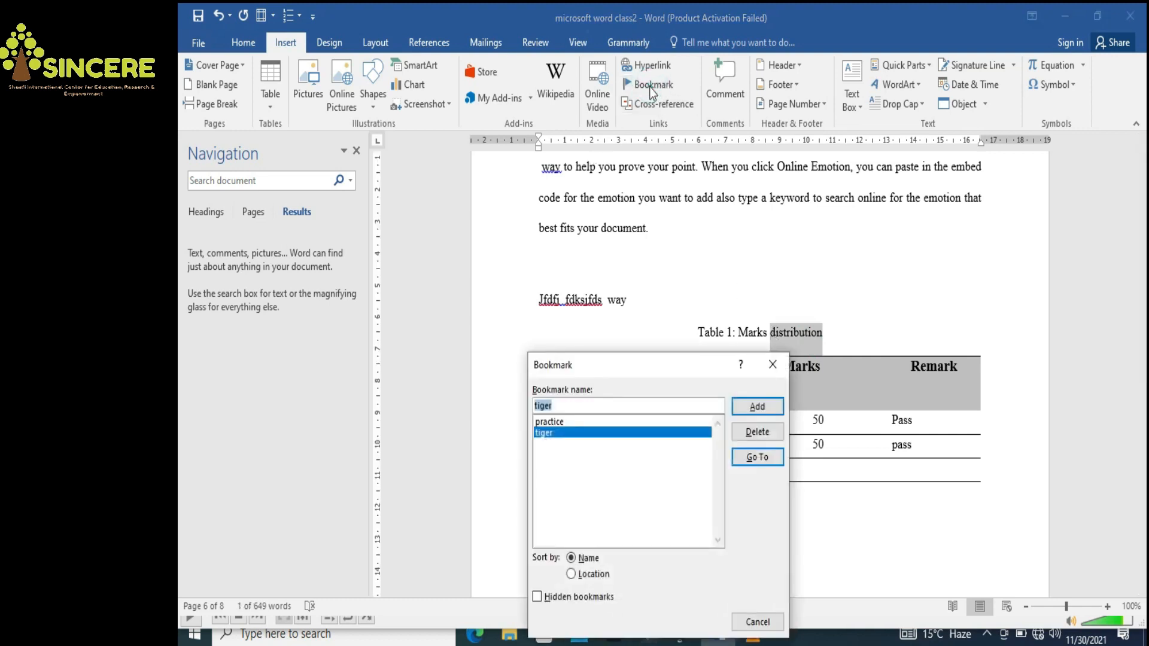
text(Table)
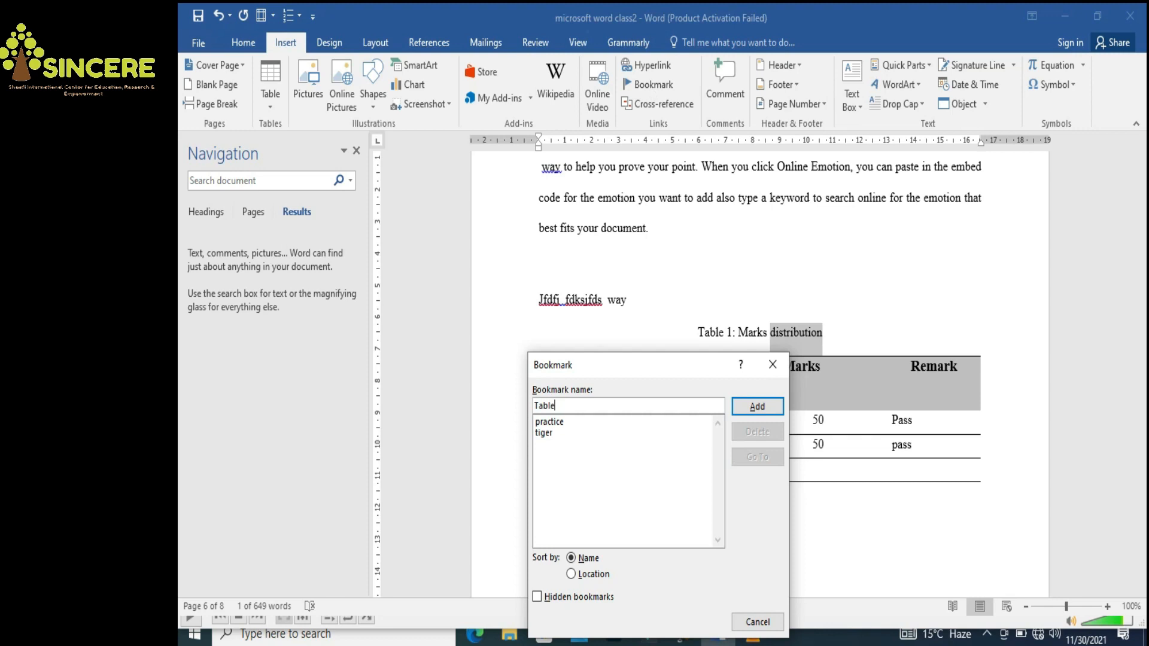
click(748, 410)
click(817, 478)
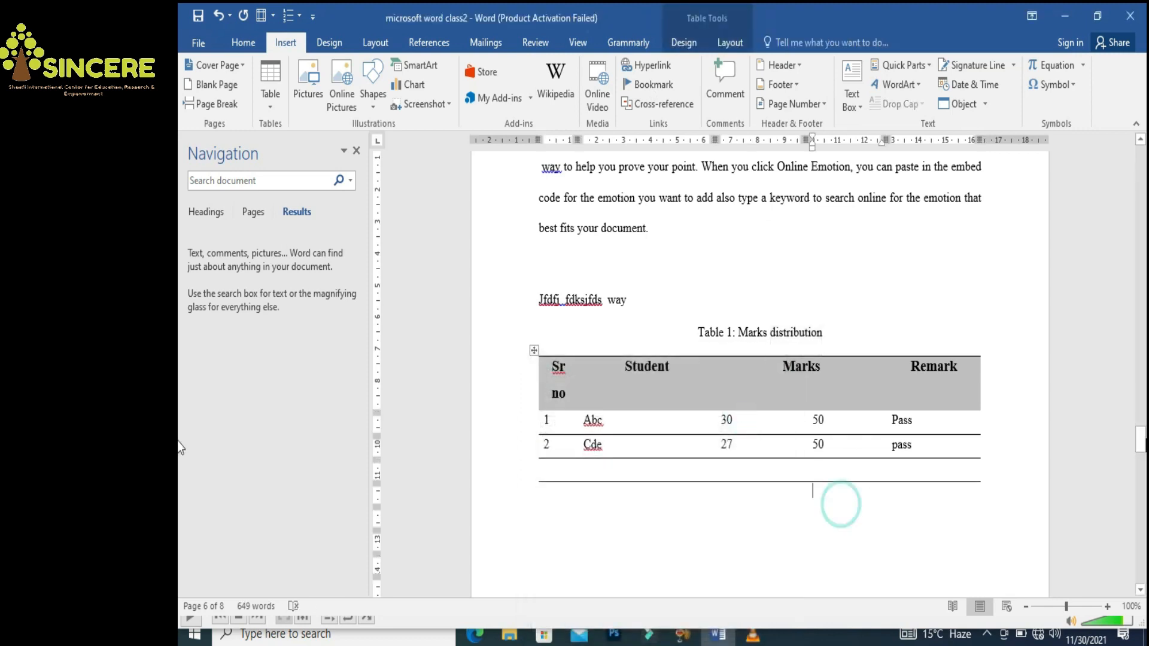
drag(1139, 440, 1144, 228)
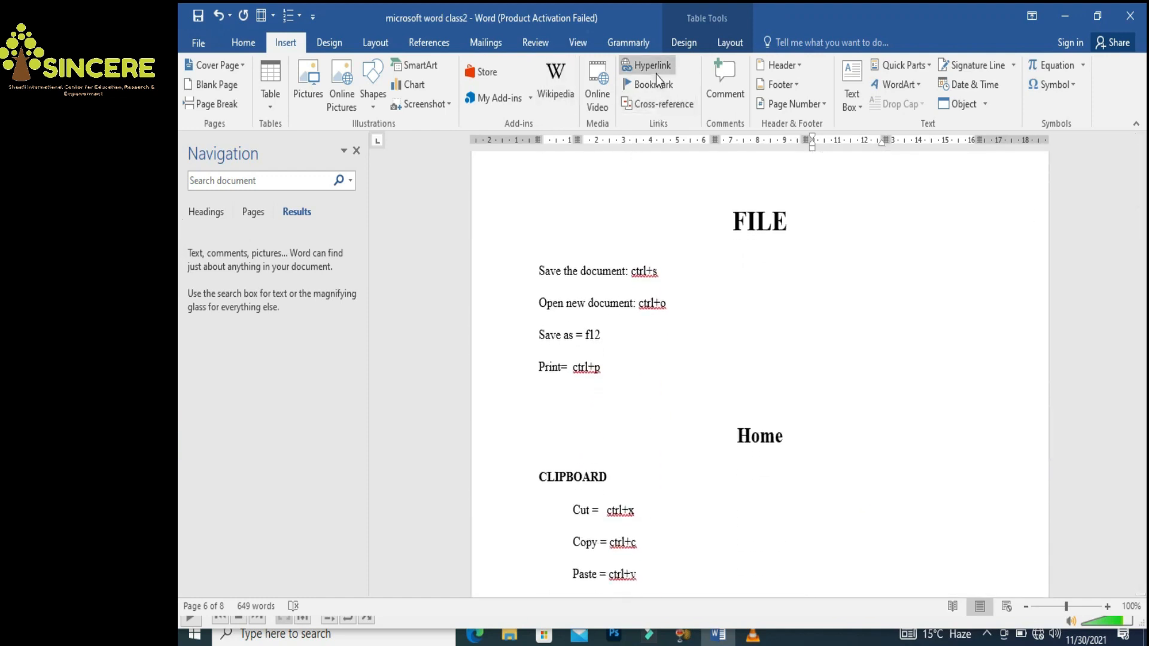
Go to the 'tiger' bookmark from the Bookmark dialog, then close the dialog
click(659, 90)
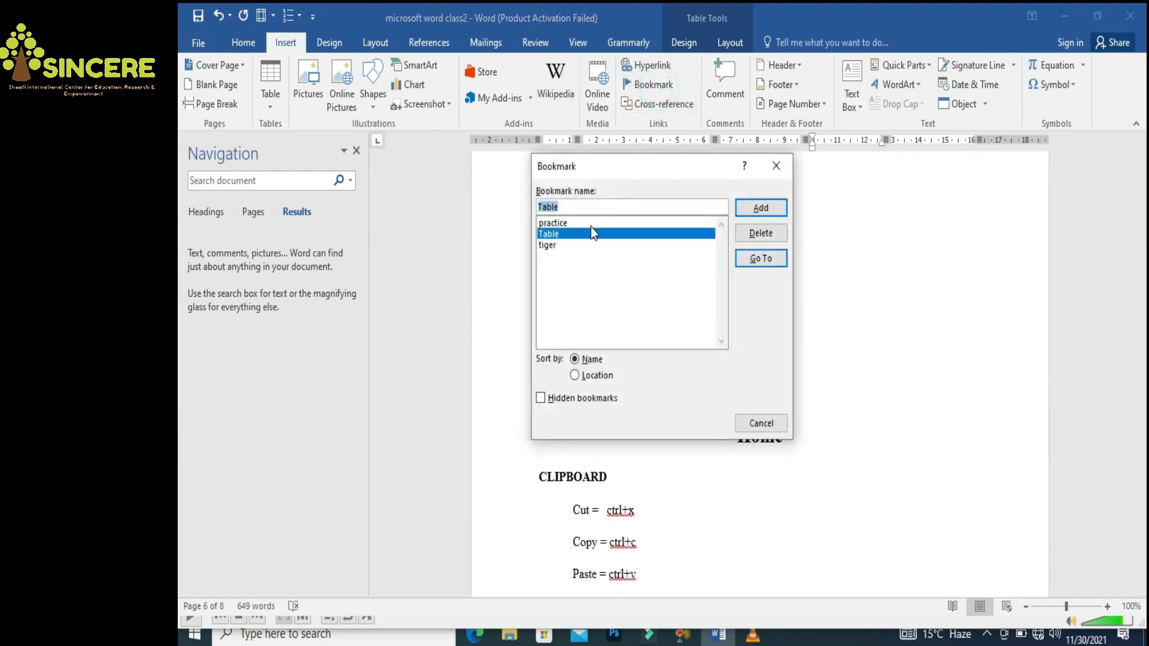
click(546, 246)
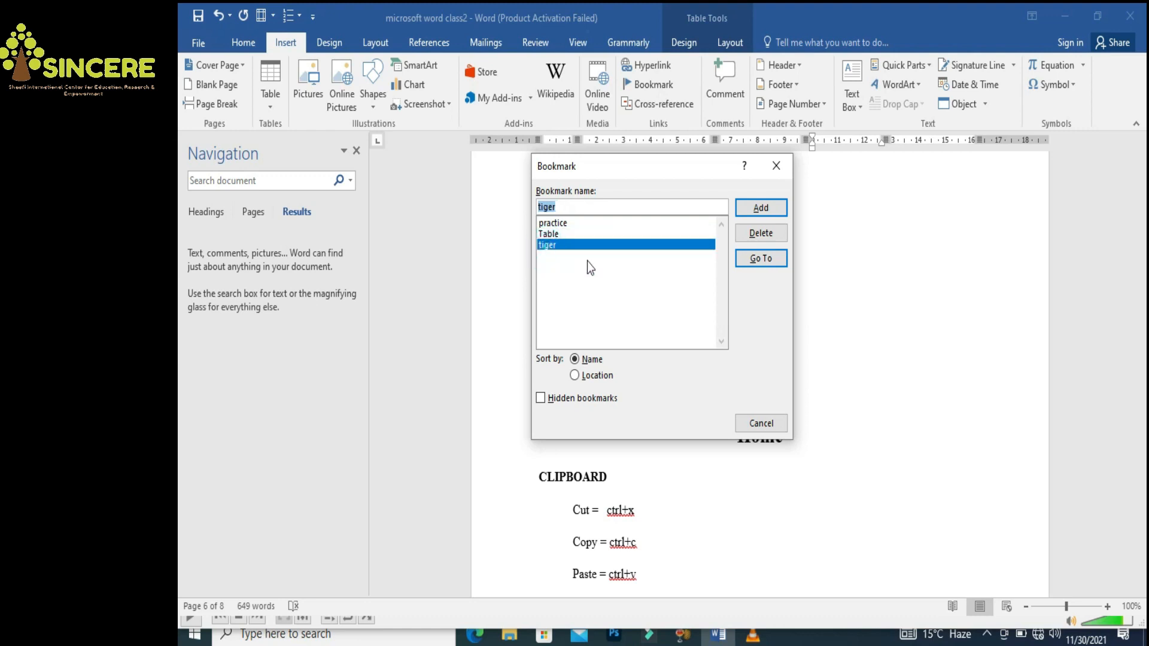
click(760, 264)
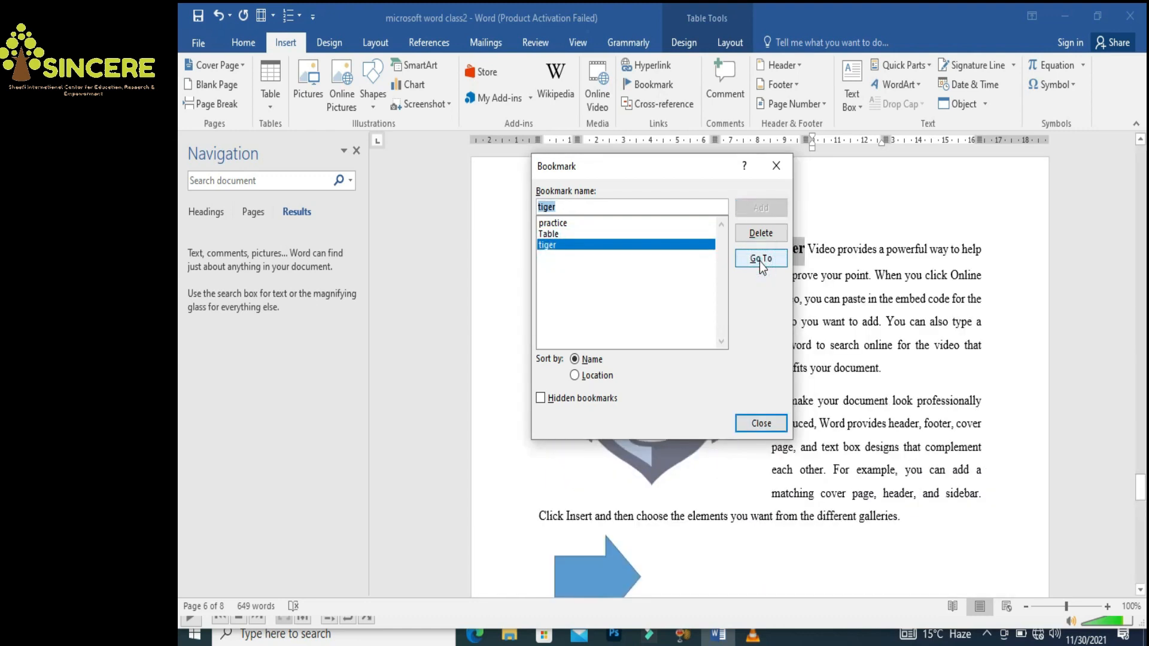
click(757, 424)
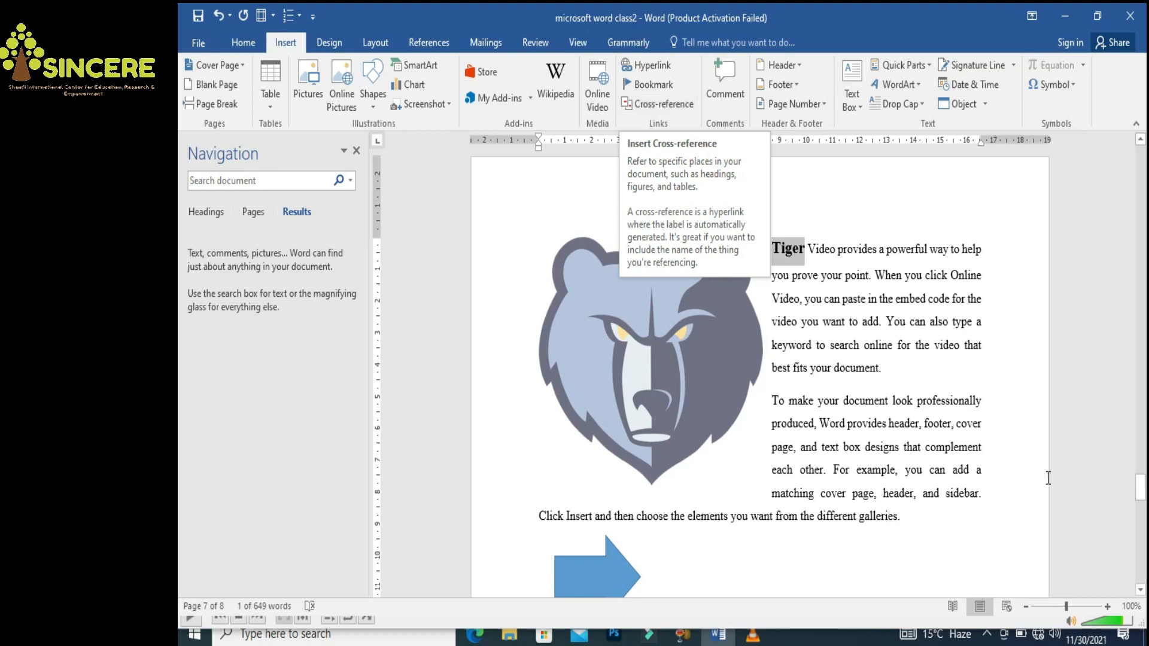
Copy the Marks table and paste it above the Tiger image
drag(1141, 488, 1139, 448)
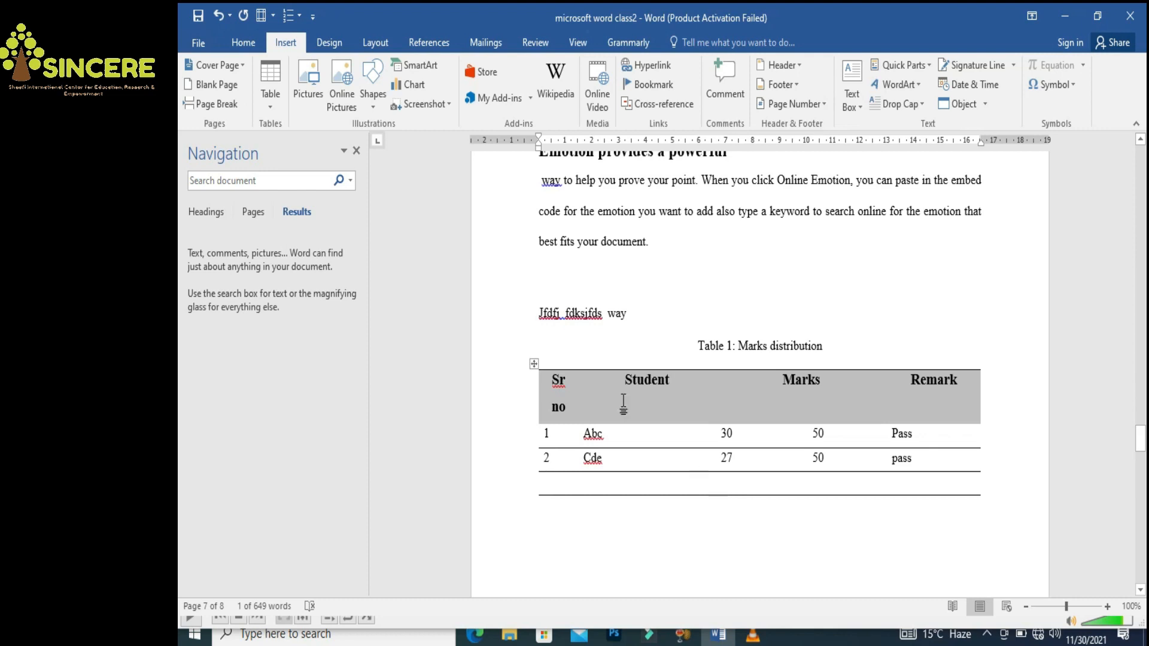
click(534, 365)
right_click(535, 367)
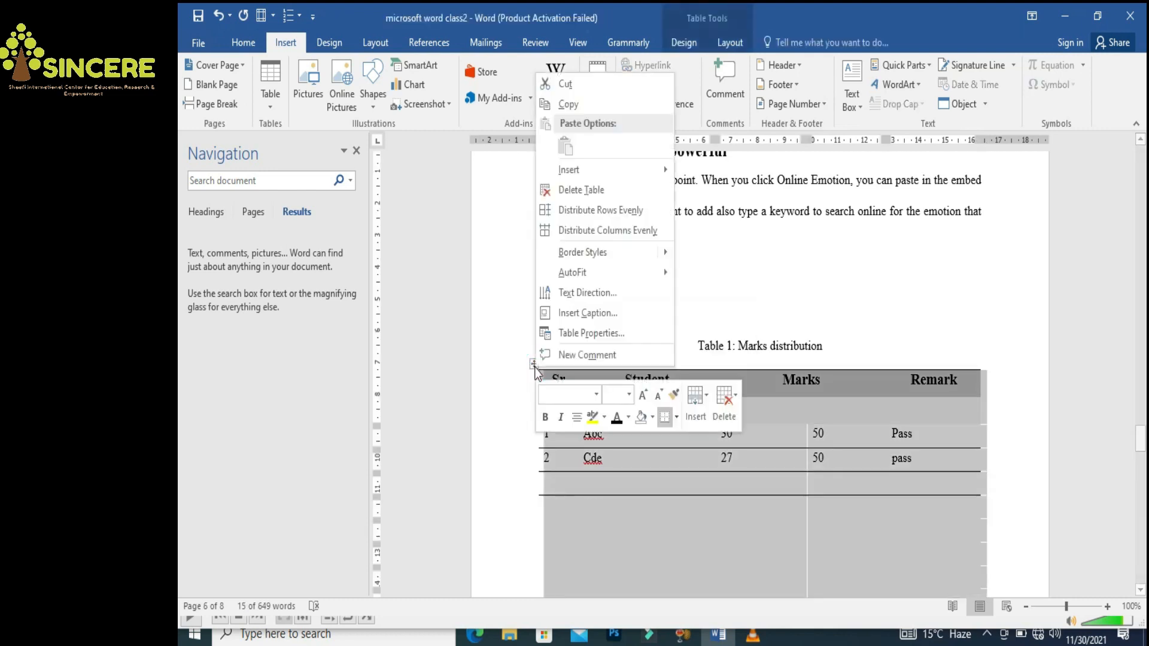
click(576, 105)
drag(1140, 435, 1141, 476)
click(719, 286)
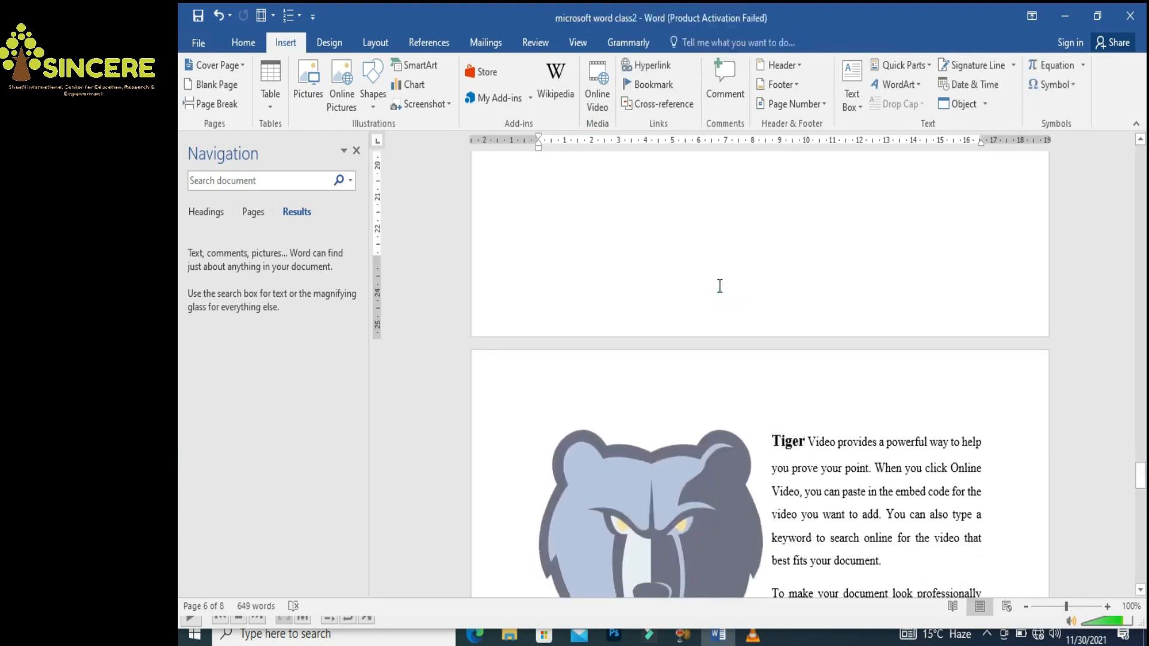
key(ctrl+v)
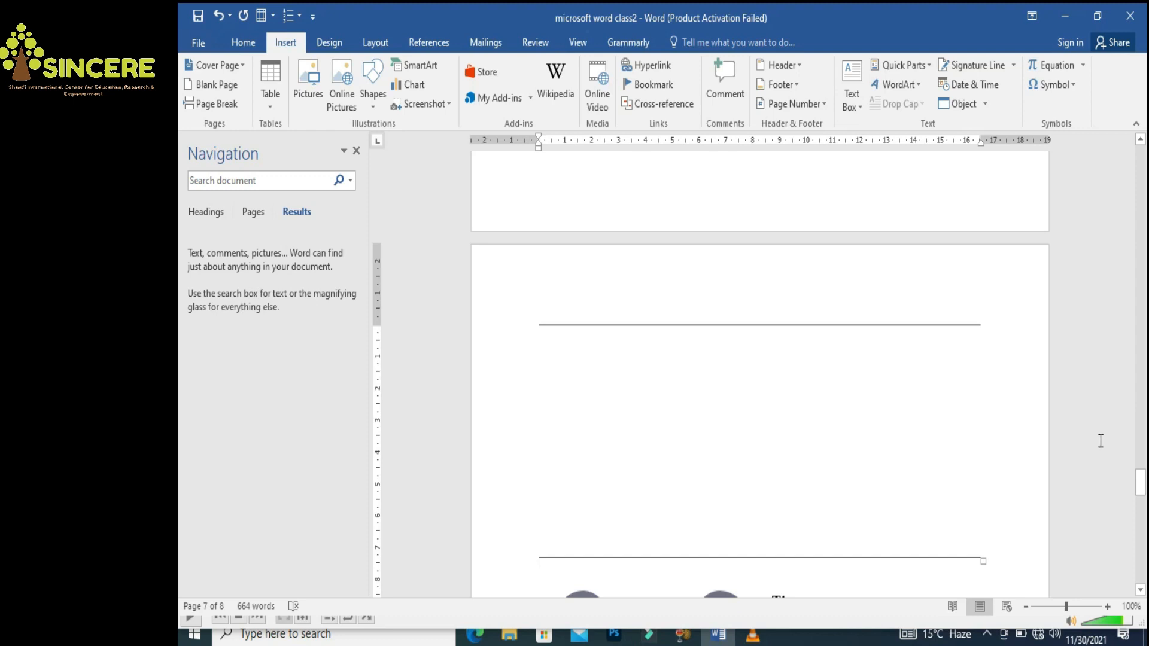
Type 'xyz' on the line directly above the pasted table
drag(1138, 487, 1142, 468)
drag(1142, 460, 1141, 482)
click(605, 244)
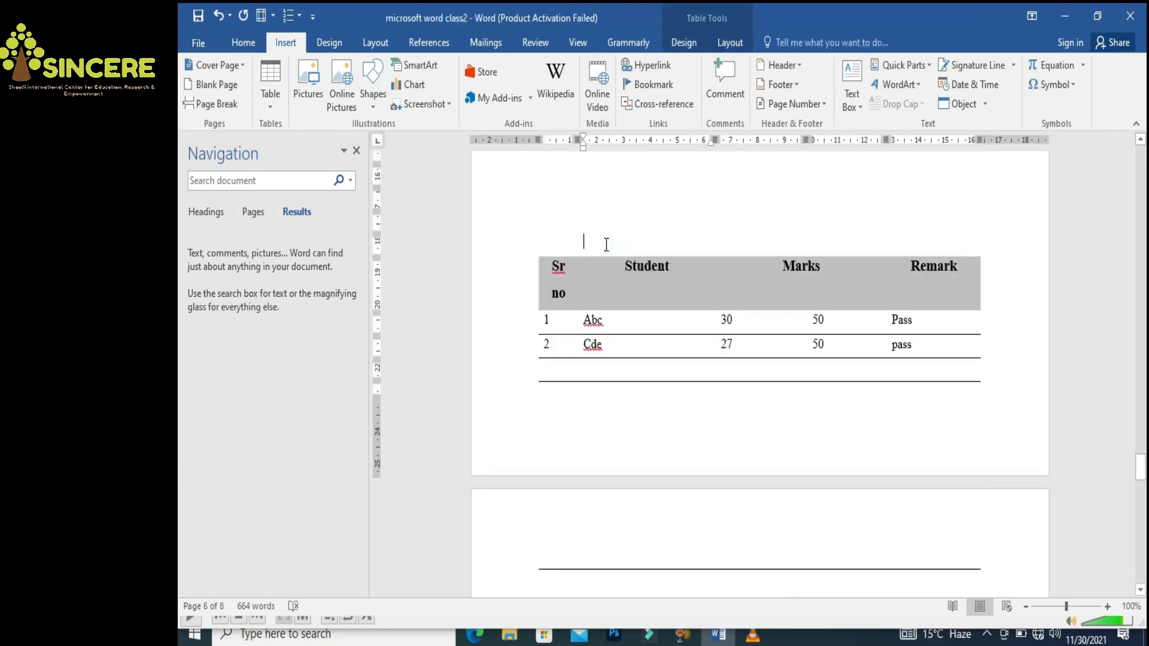
text(xyz)
drag(1141, 468, 1142, 448)
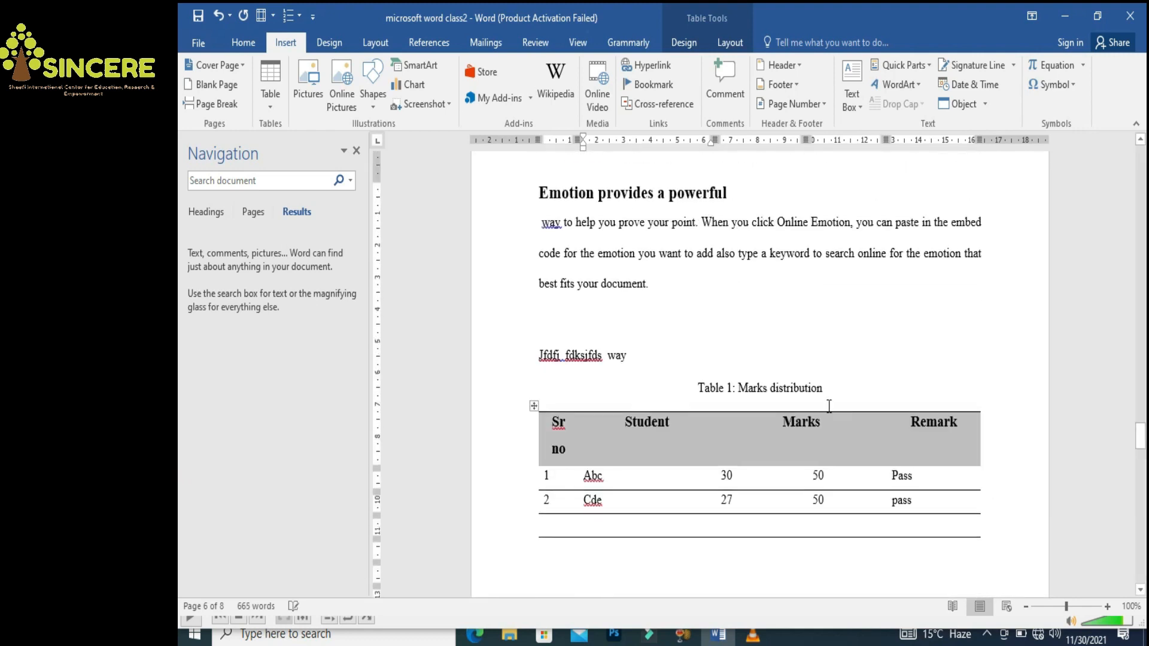
click(728, 386)
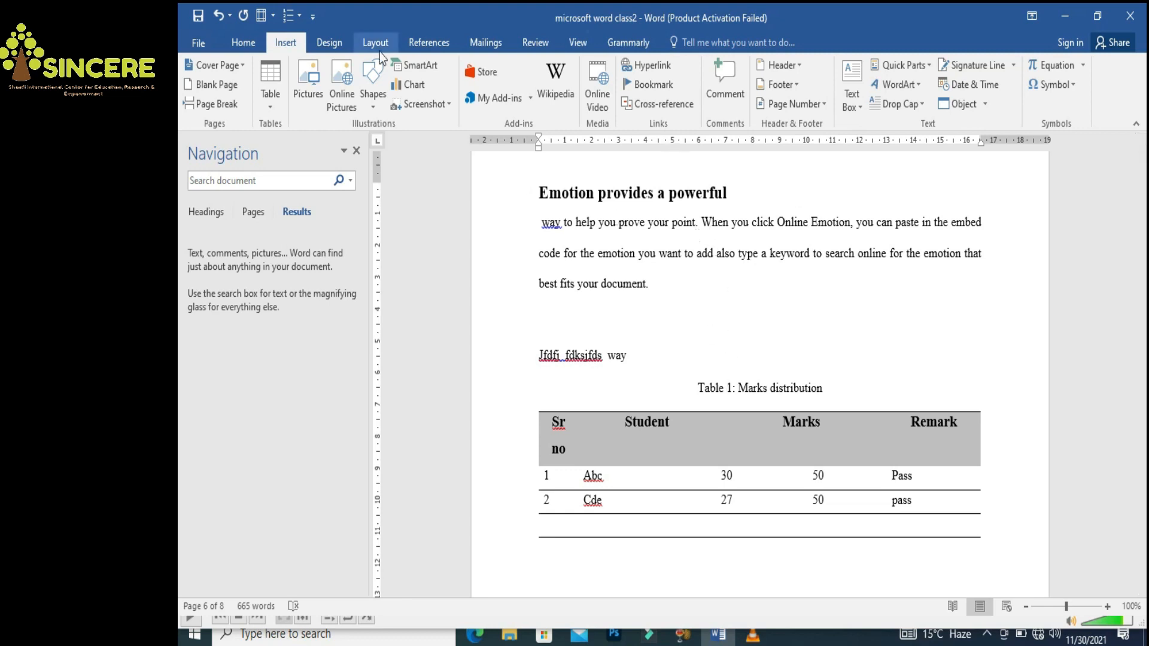
drag(698, 387, 741, 392)
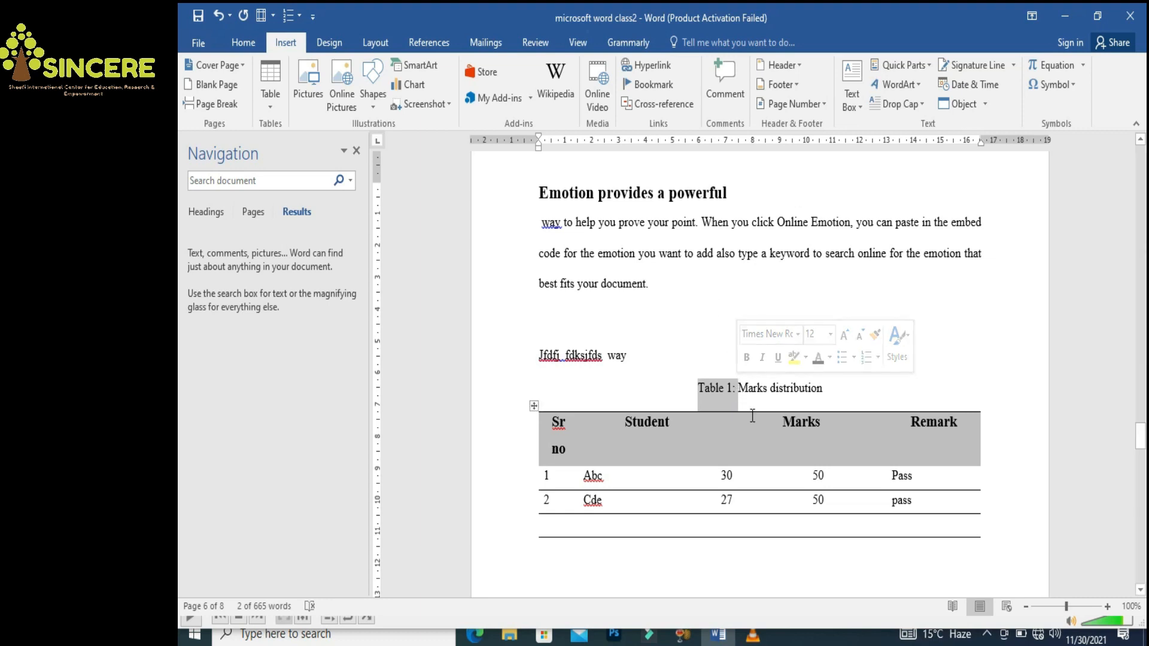
click(728, 388)
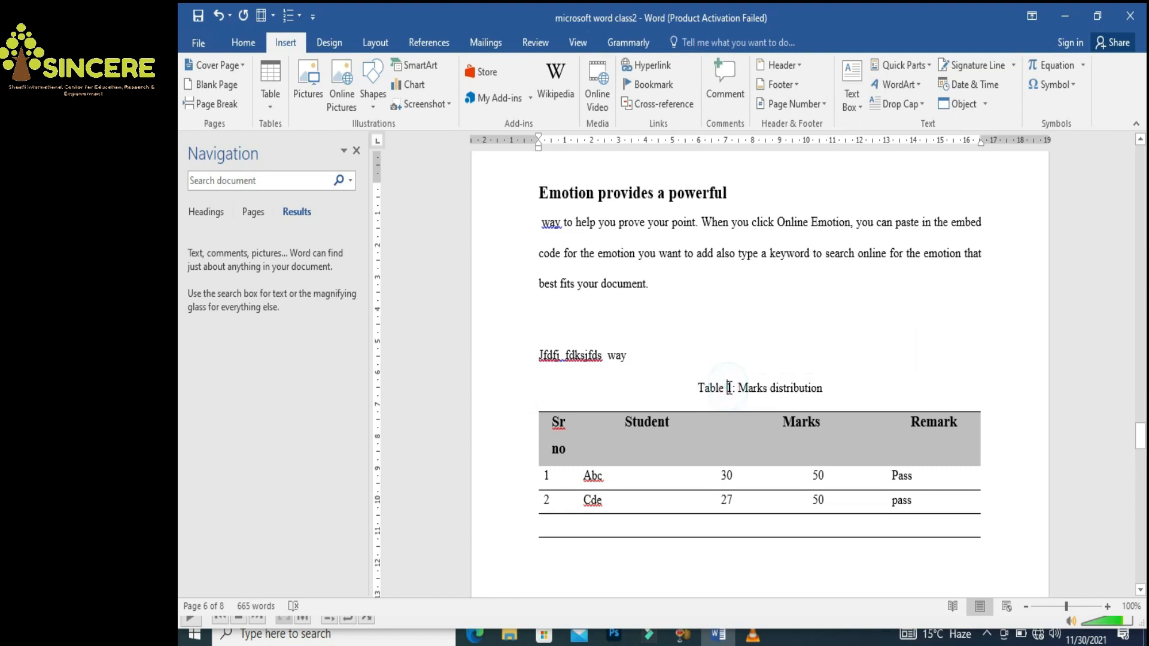
double_click(731, 389)
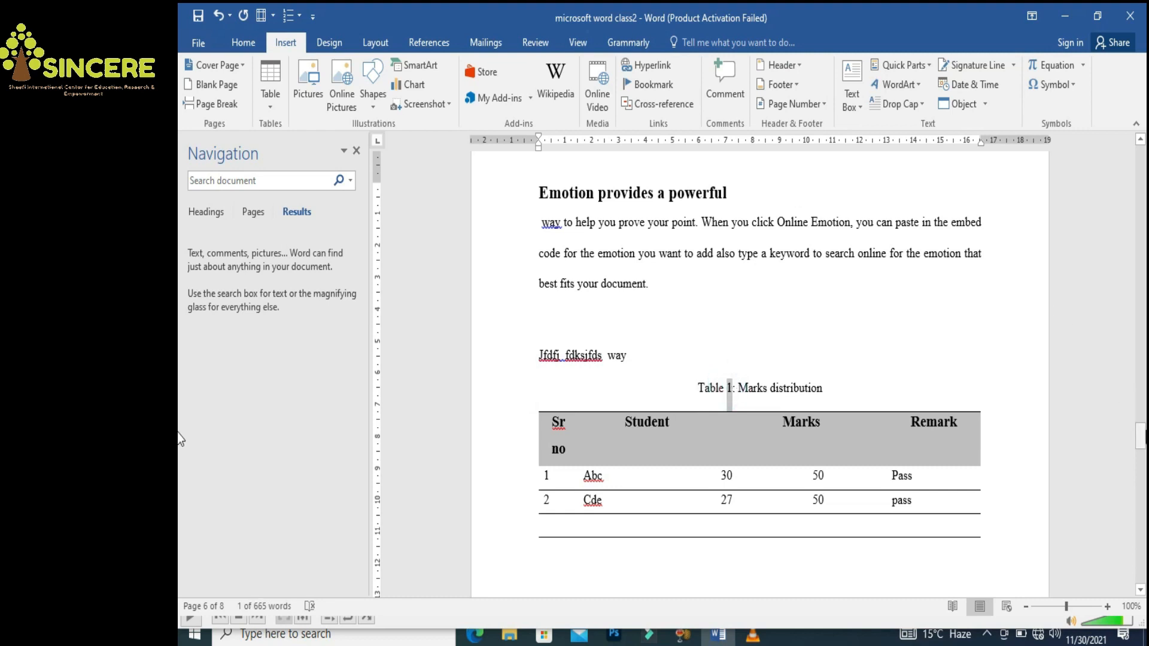
drag(1143, 441, 1142, 489)
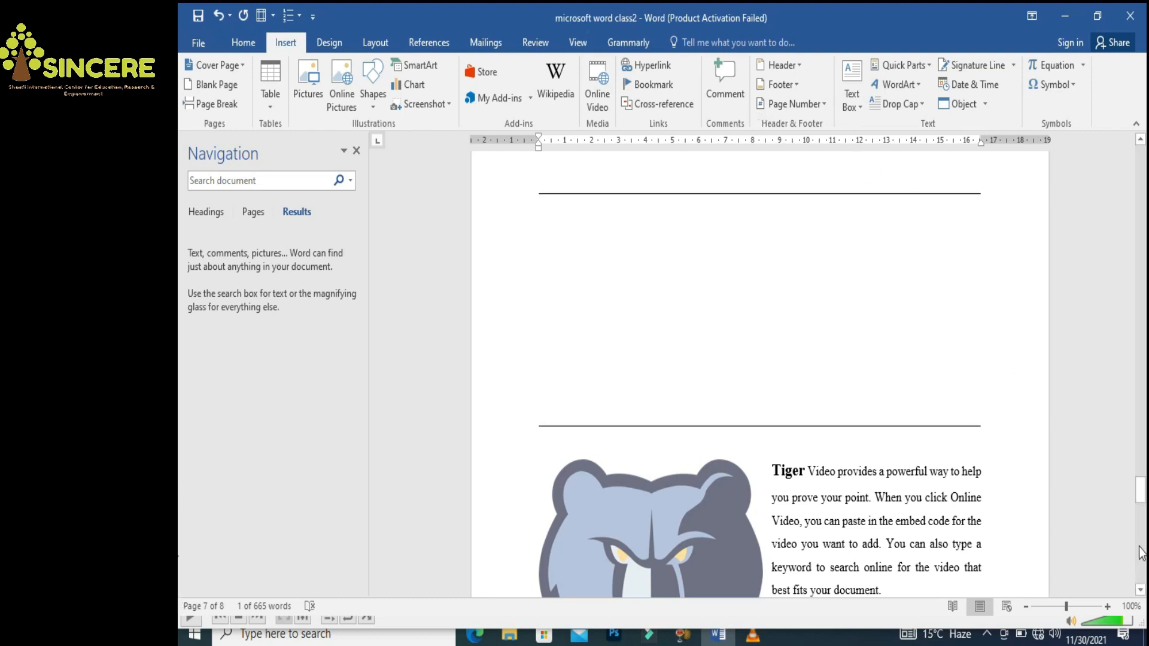
Scroll up to page 5 so the EMOTION PROVIDES heading is visible
drag(1140, 488, 1137, 409)
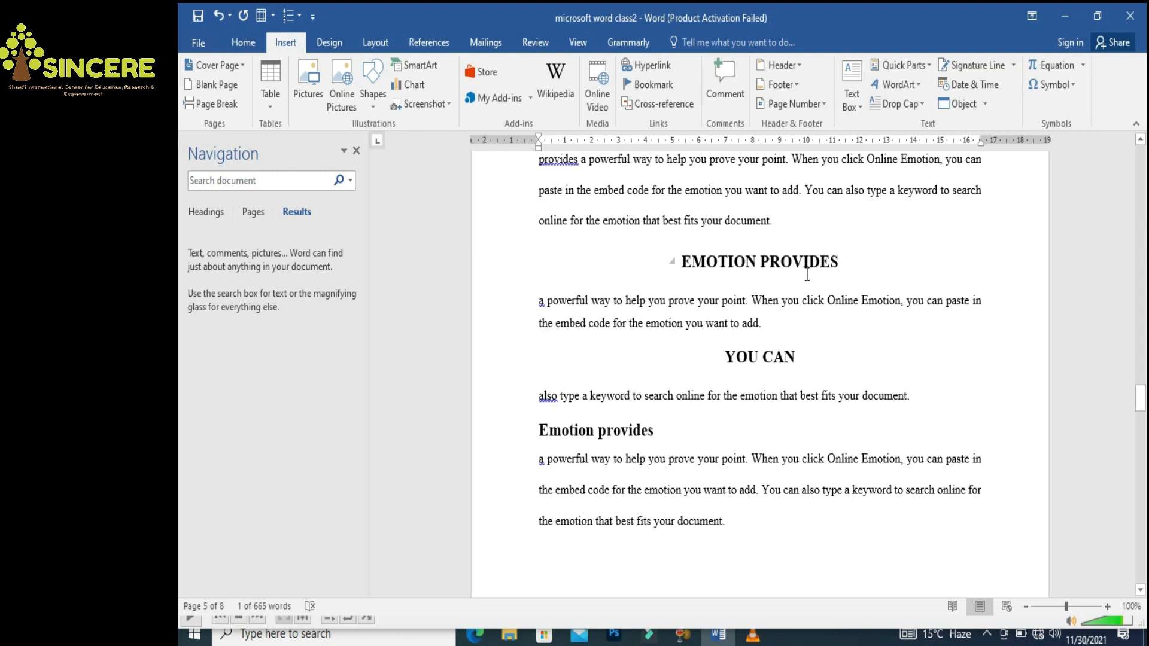
Add the comment 'Add 2 more paragraphs to this heading' to the word 'powerful'
drag(549, 301, 589, 302)
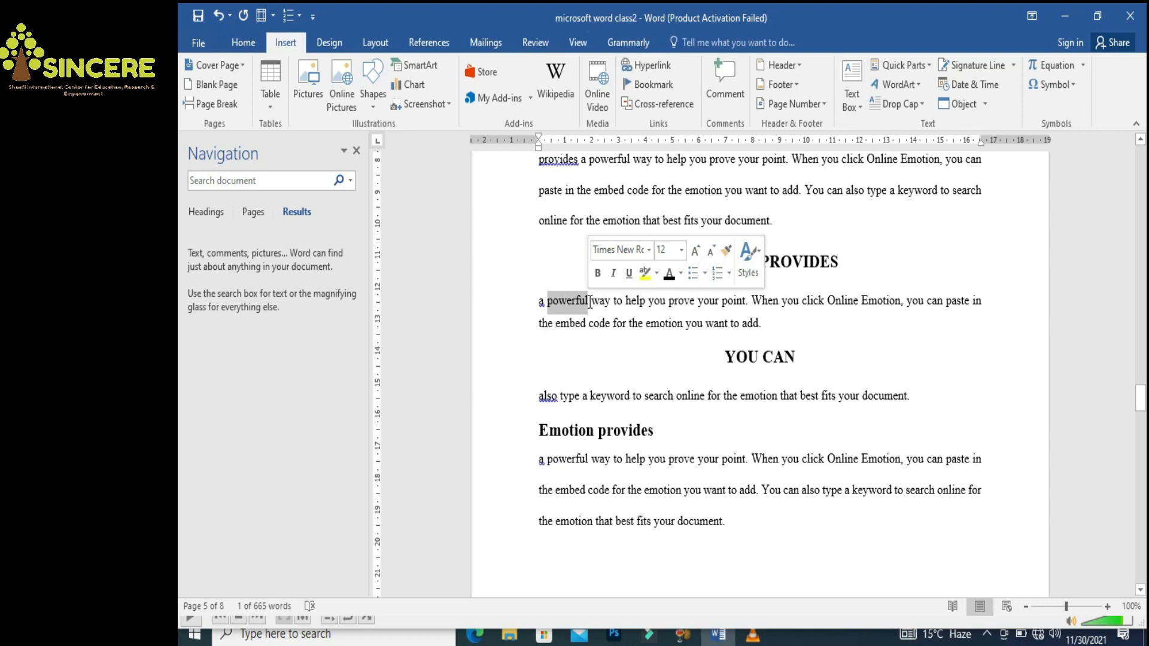
click(727, 81)
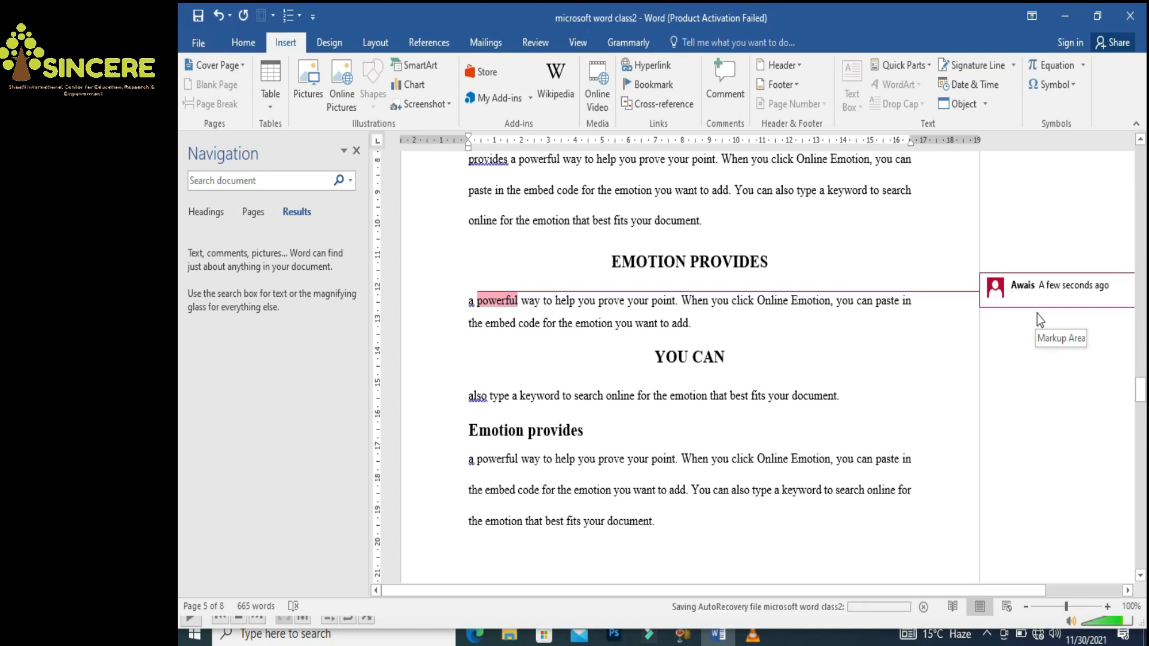
text(n)
key(BackSpace)
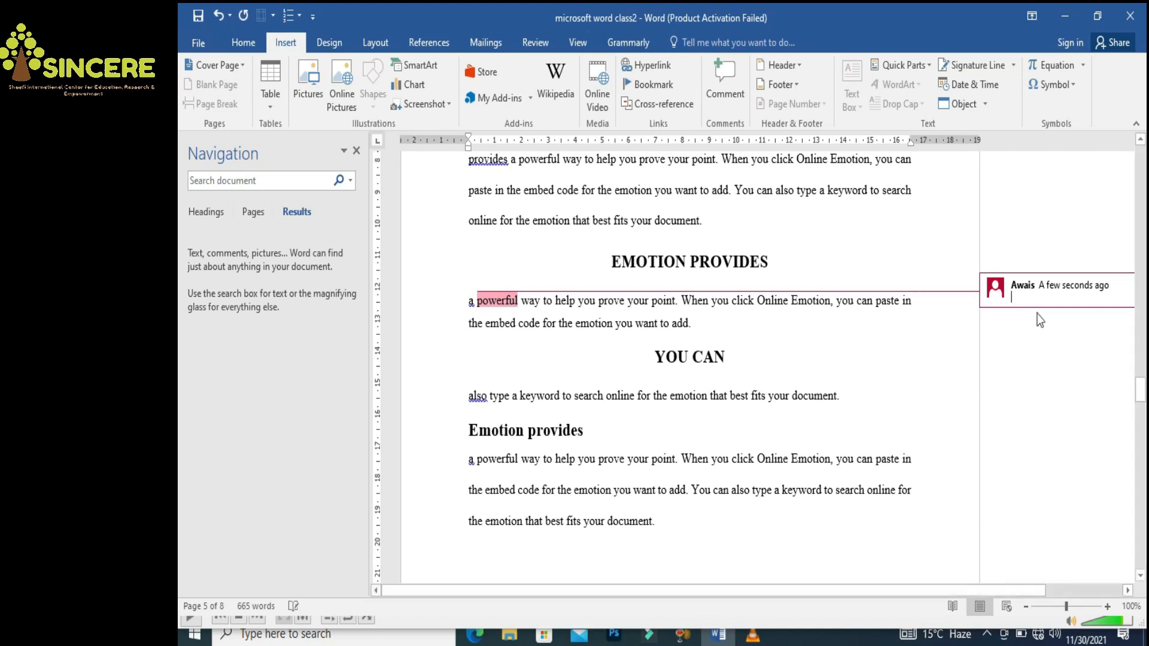
text(add)
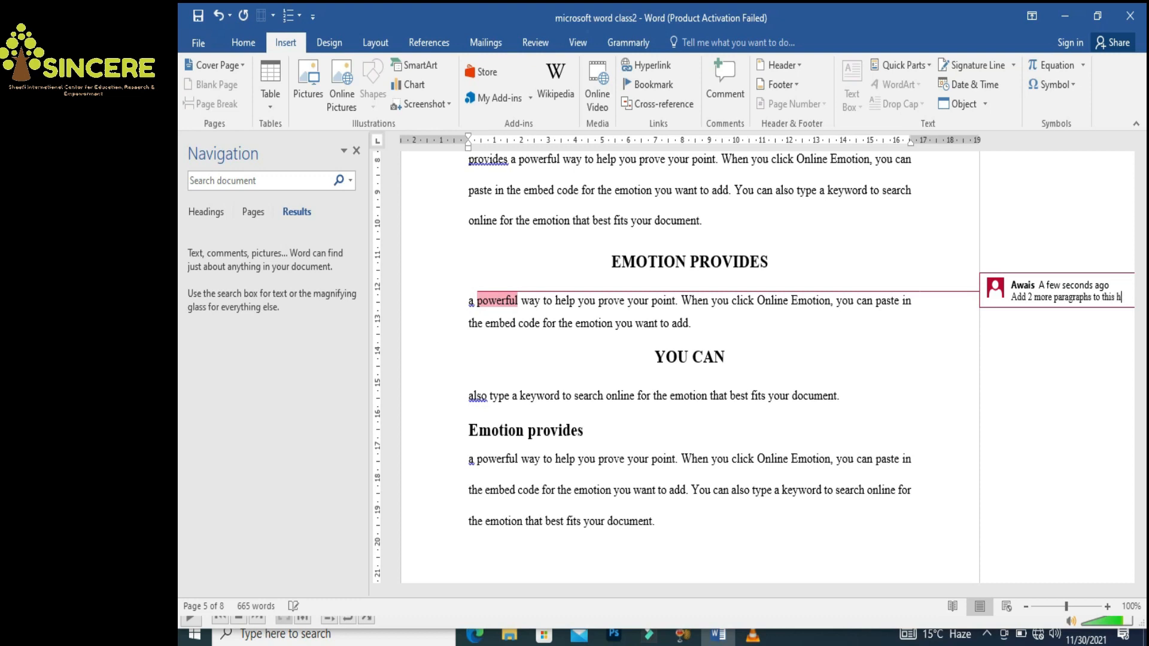
text(eading)
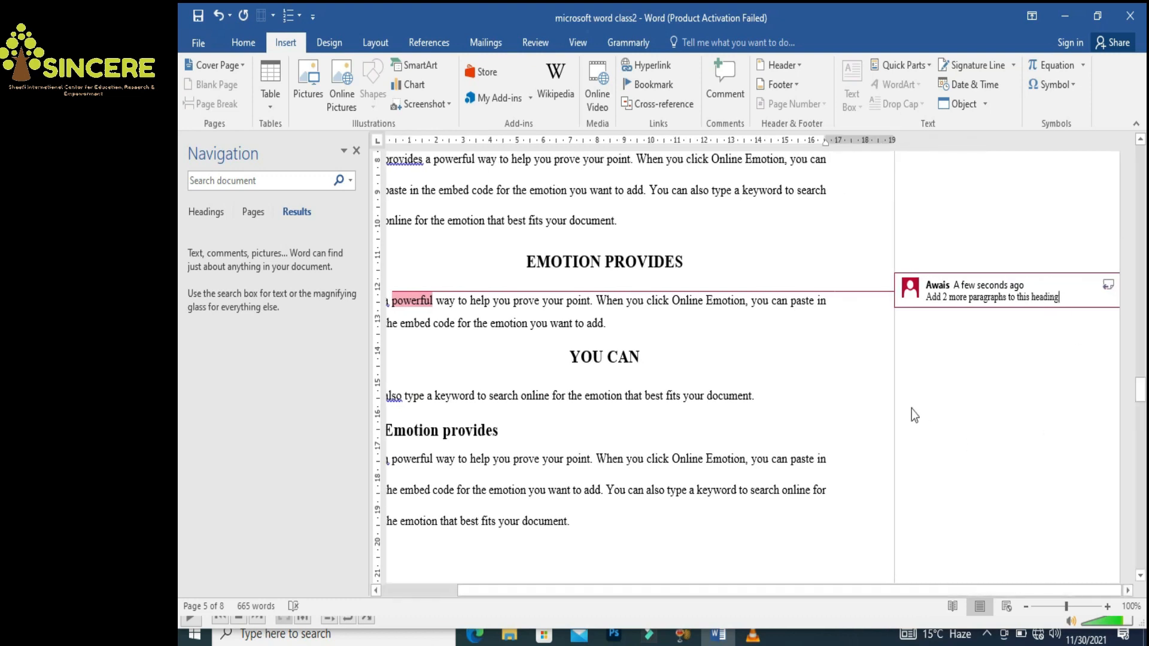
click(841, 394)
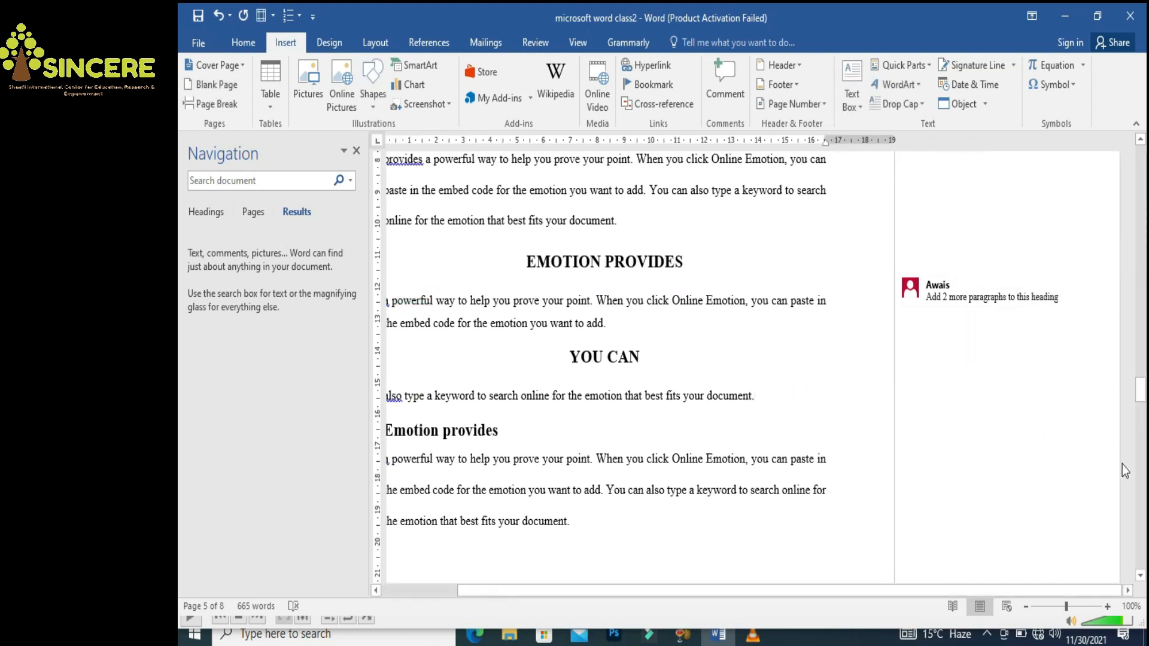
mouse_move(1140, 392)
mouse_down()
mouse_move(1140, 353)
mouse_move(1133, 399)
mouse_up()
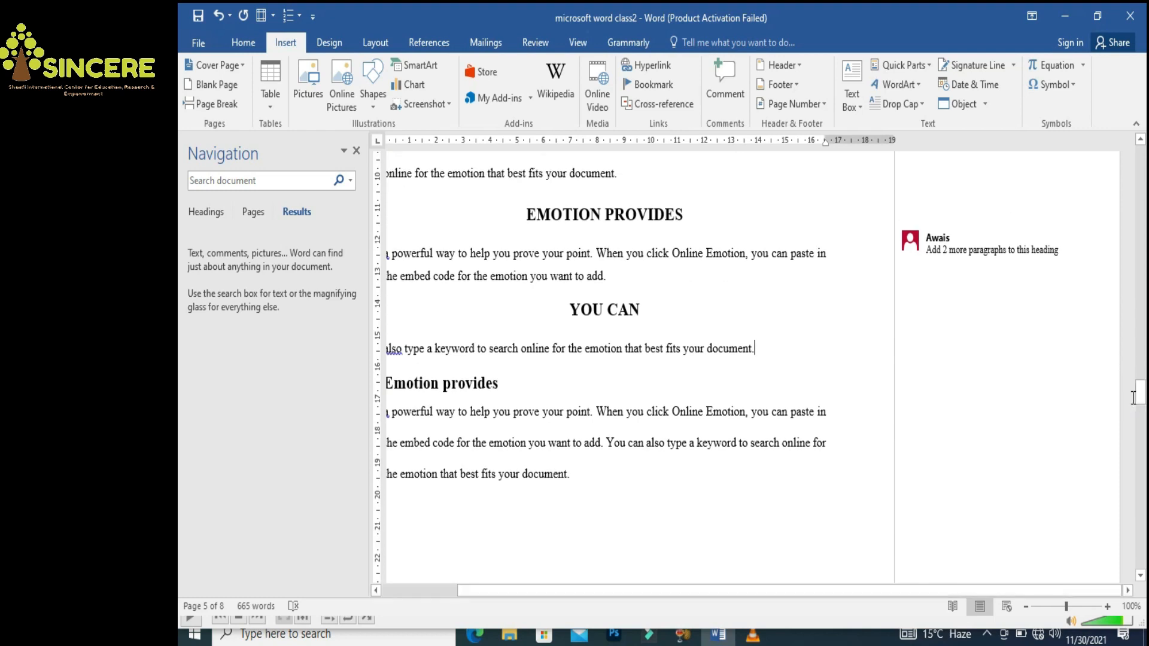
Toggle Show Comments on the Review tab with the caret after the YOU CAN paragraph
click(800, 347)
click(532, 42)
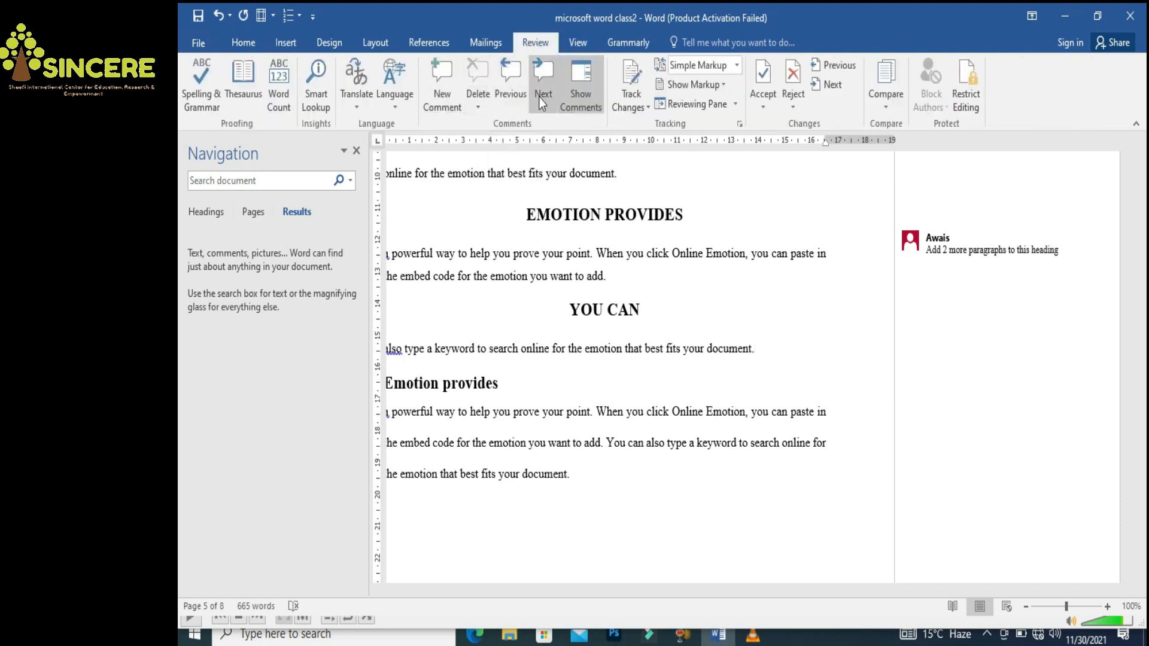
click(568, 103)
click(278, 43)
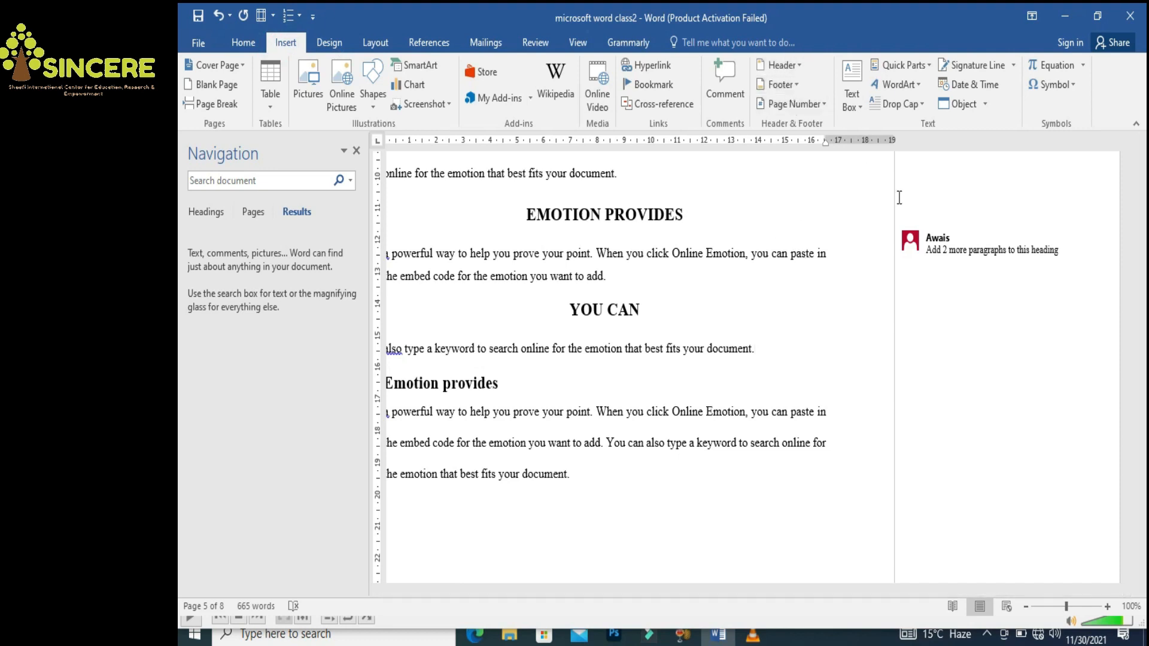
Close the Navigation pane
drag(1140, 395, 1141, 358)
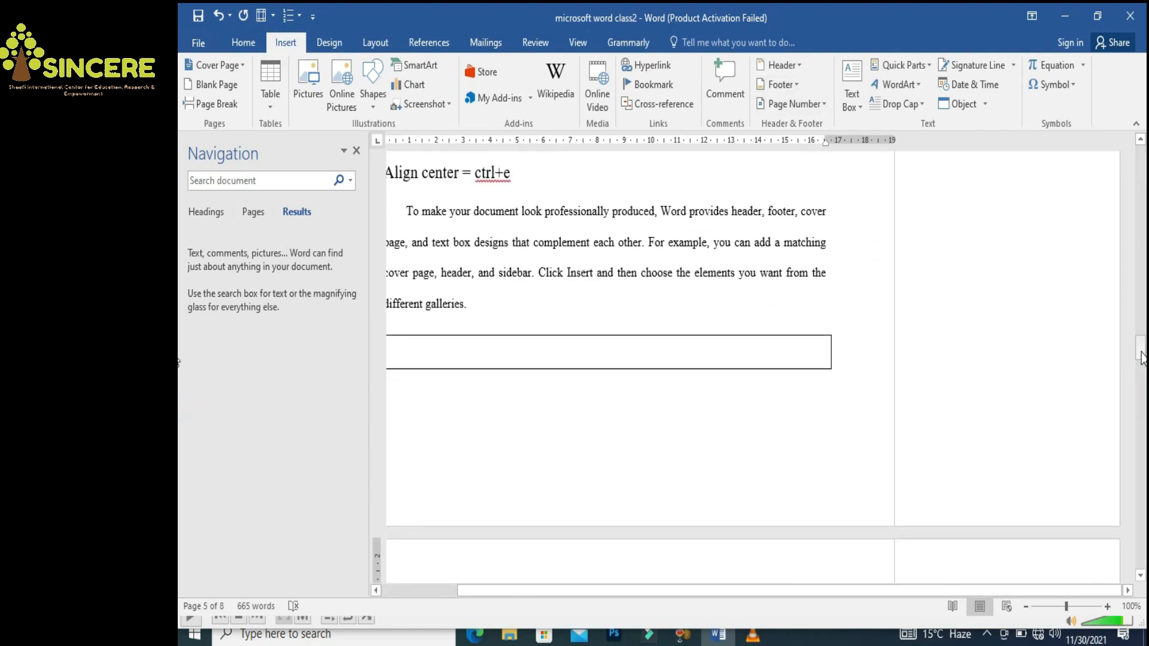
click(357, 152)
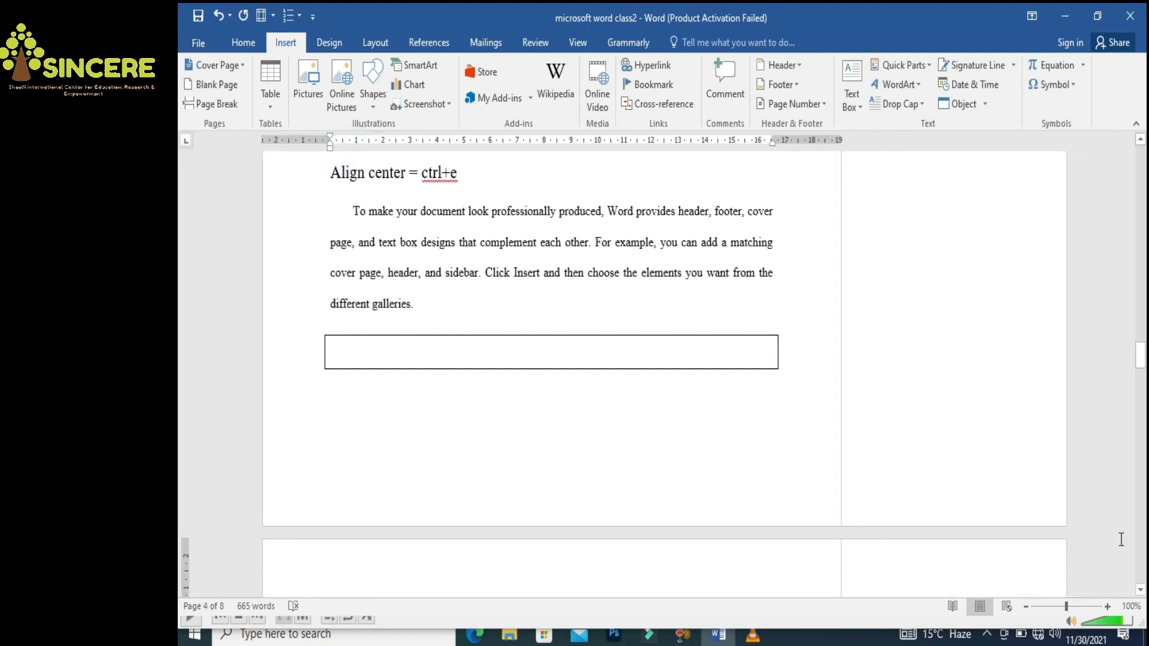
drag(1139, 357, 1140, 311)
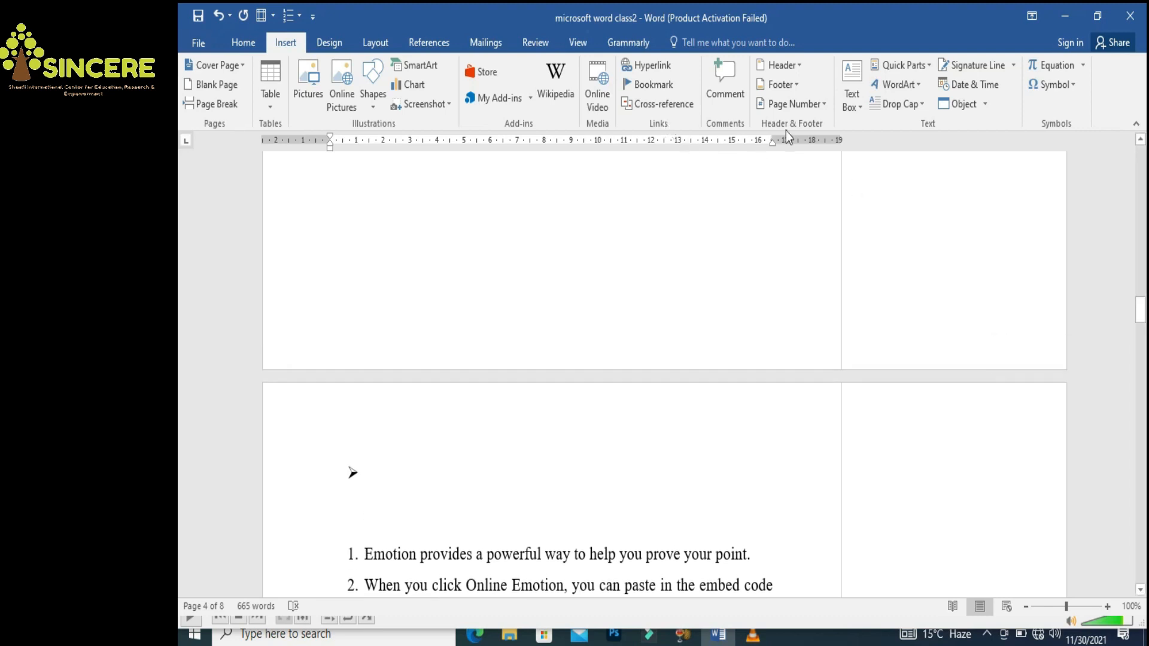
Insert a Blank header reading 'Official documents' and return to the body text
click(780, 65)
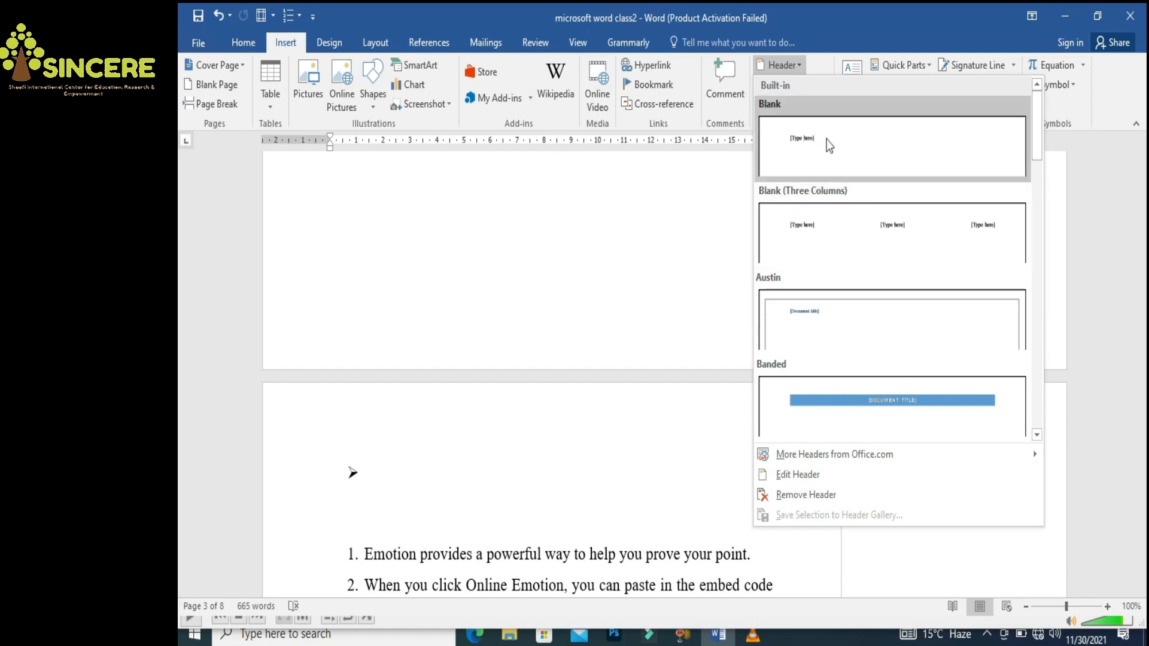
click(826, 144)
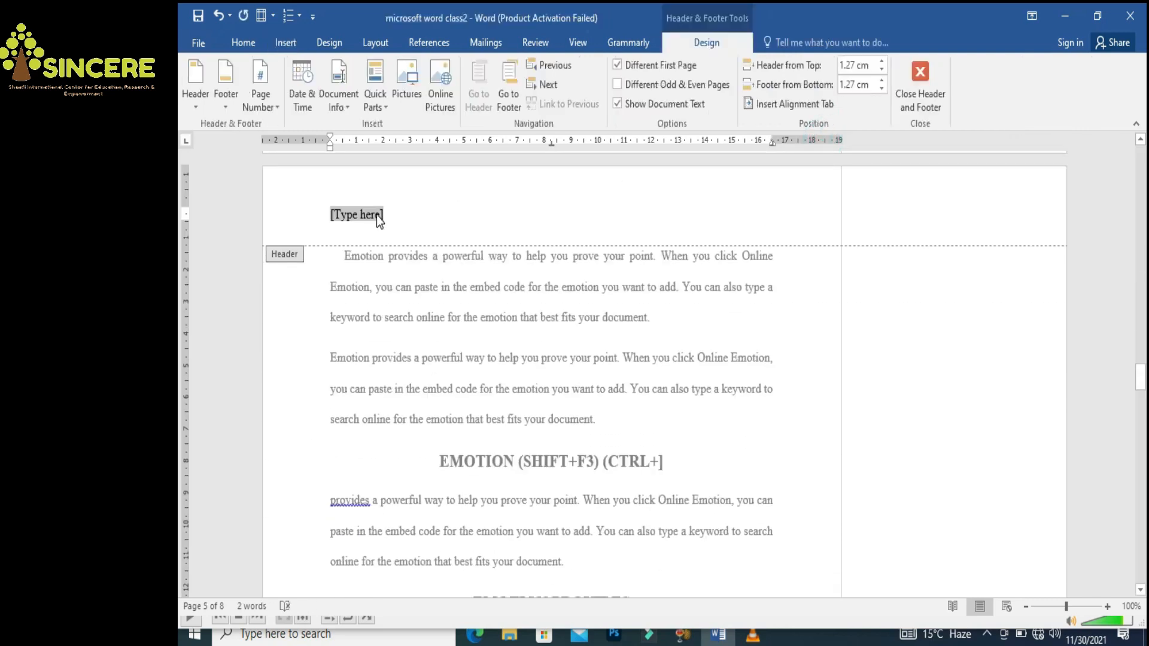
text(O)
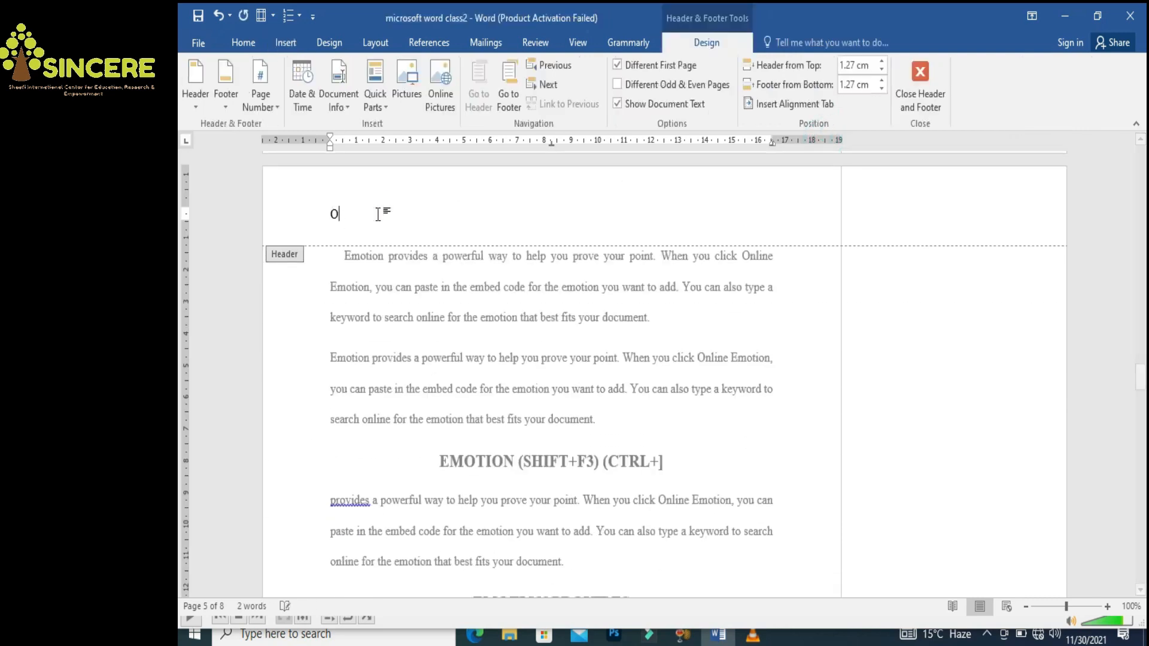
text(fficial documents)
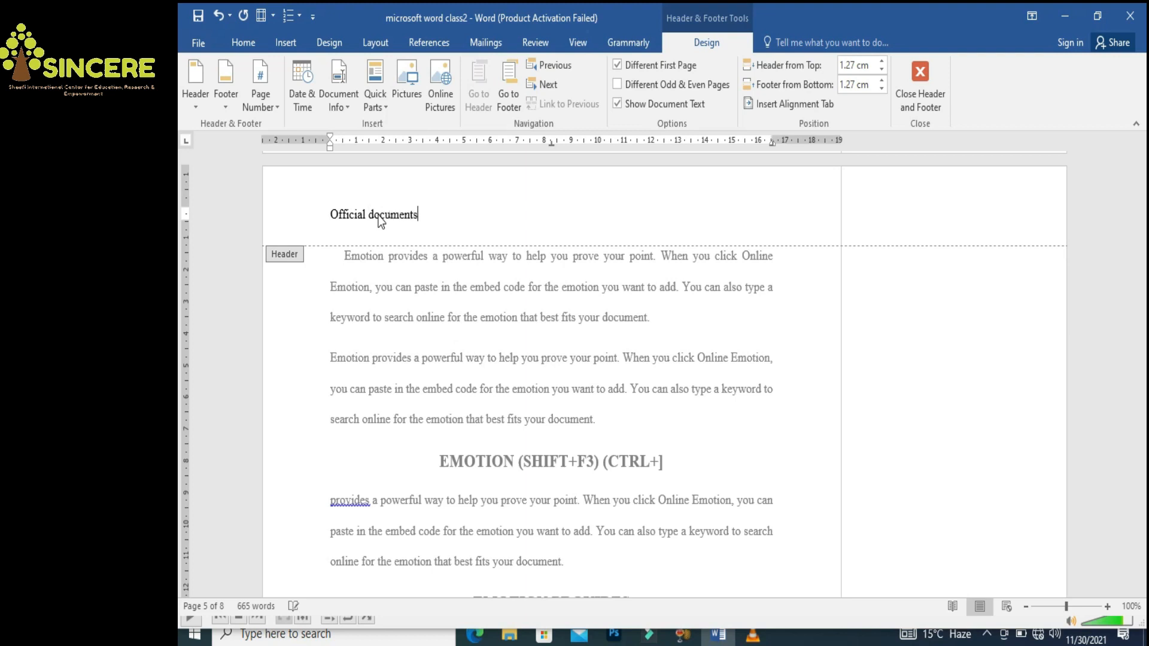
click(562, 354)
click(562, 355)
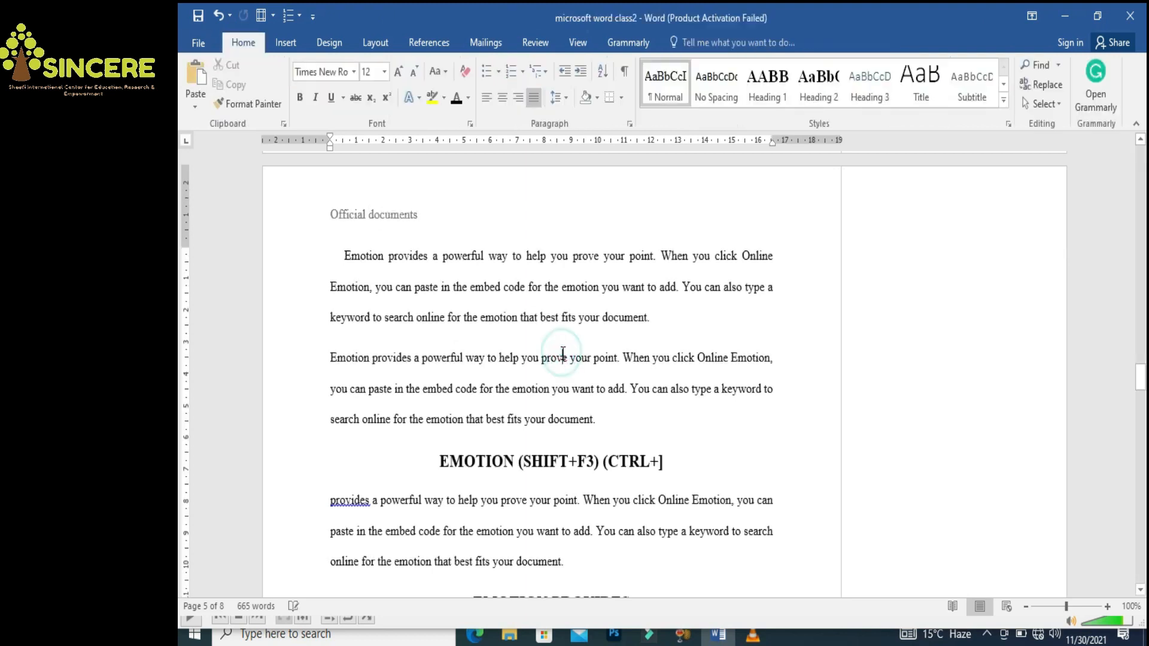
drag(1144, 380, 1145, 411)
drag(179, 417, 1114, 257)
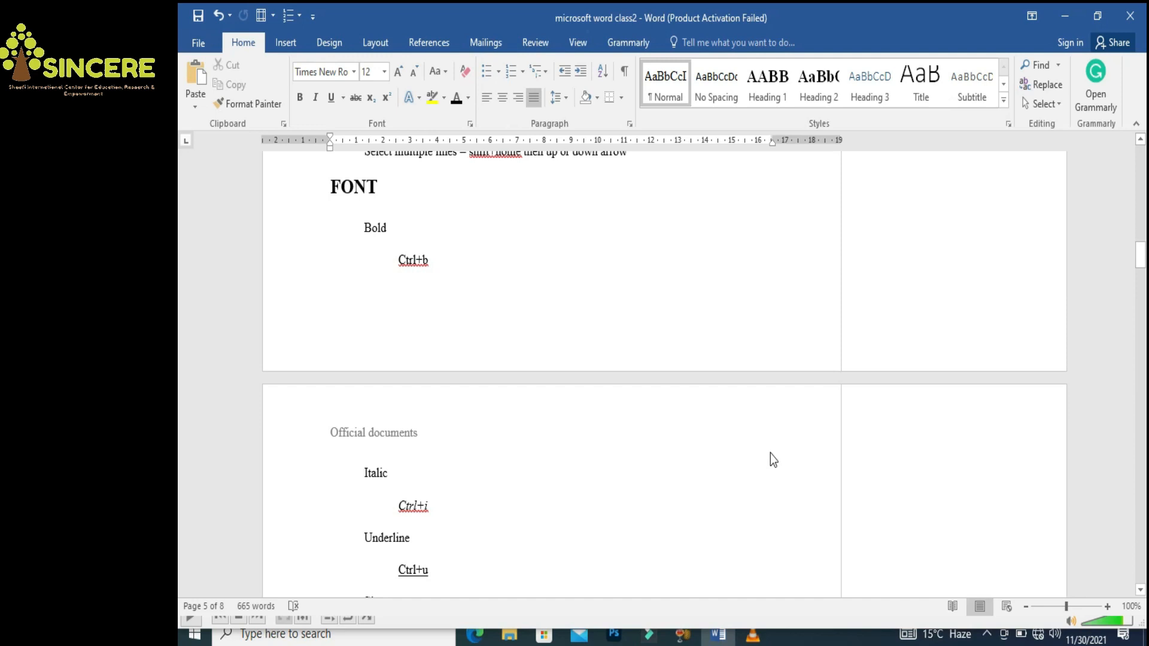
Insert the Austin page-number footer and return to the body text
click(288, 44)
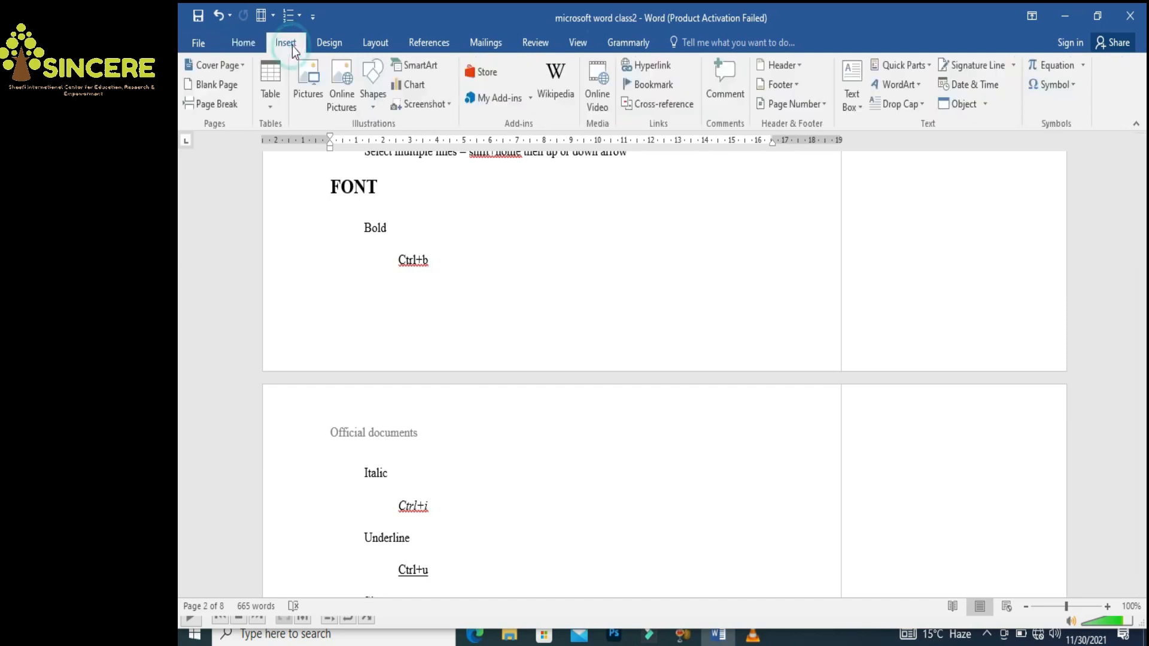
click(785, 89)
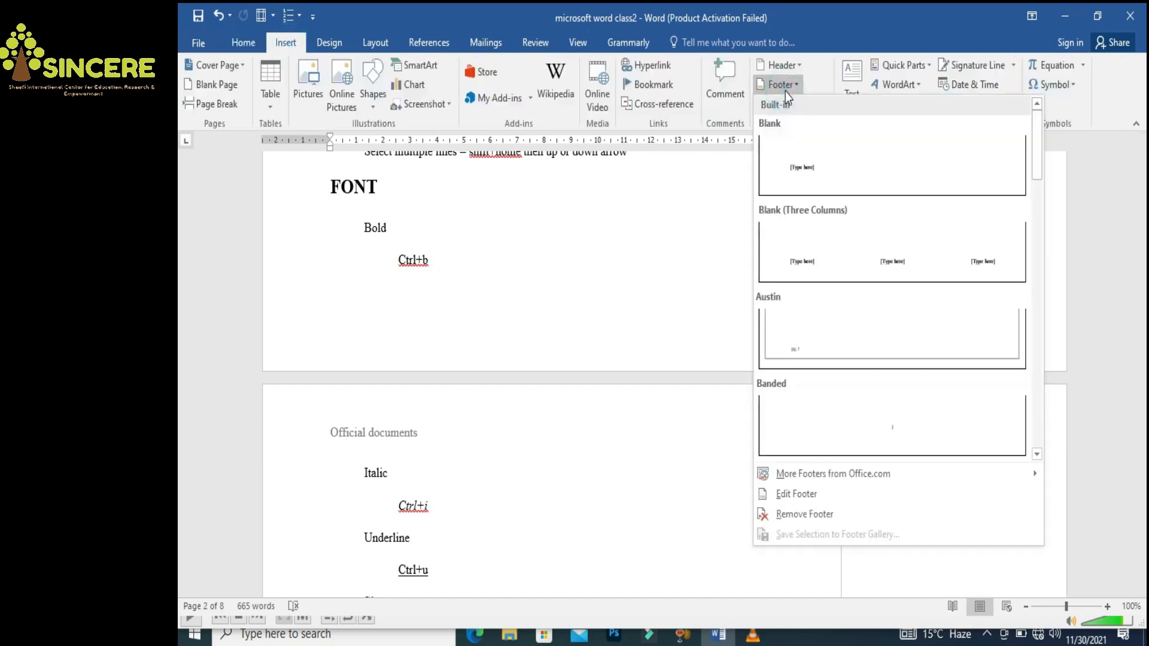
click(784, 340)
double_click(469, 405)
drag(1141, 413, 1141, 584)
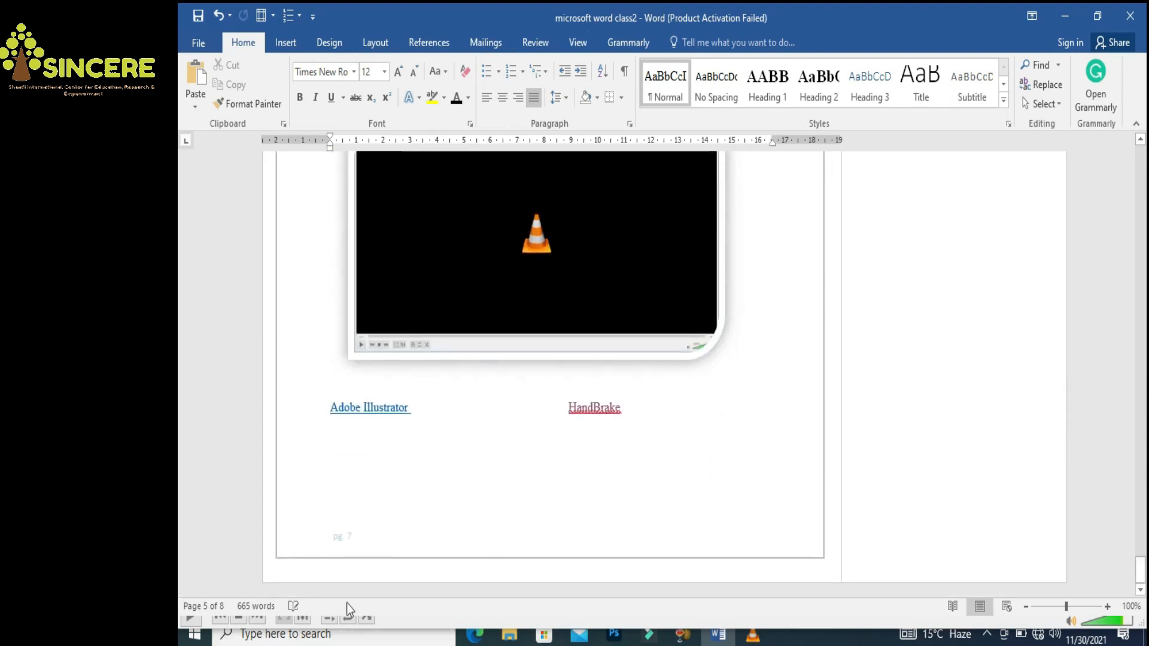
Replace the Austin footer with the Banded footer
double_click(379, 537)
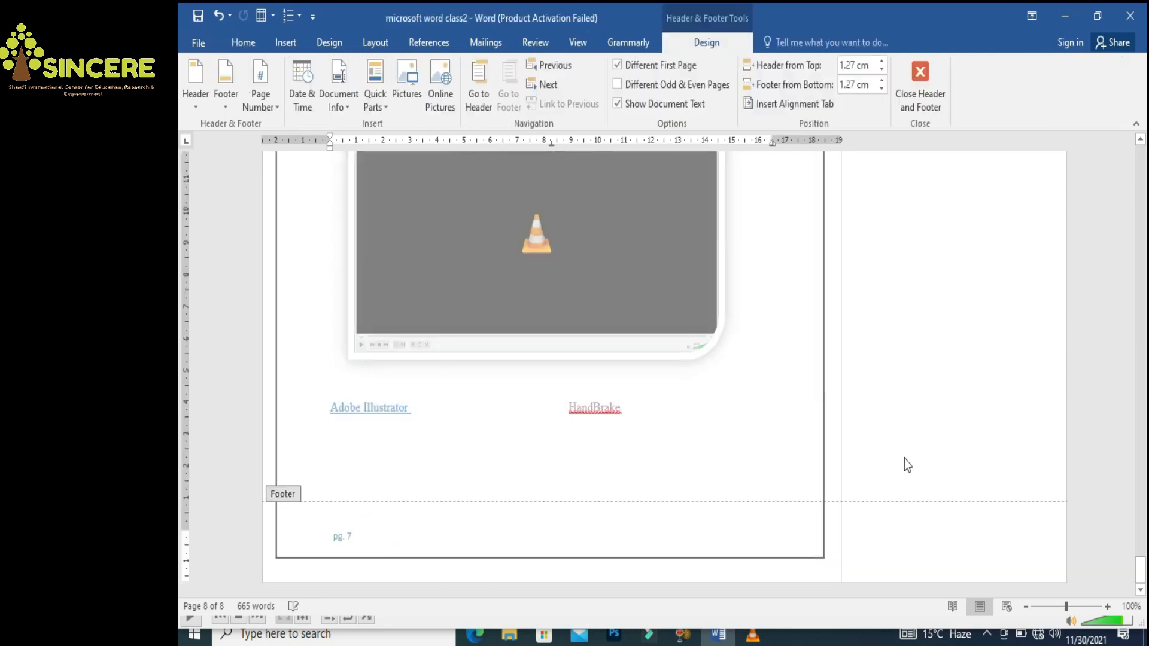
drag(1140, 567, 1140, 488)
key(ctrl+z)
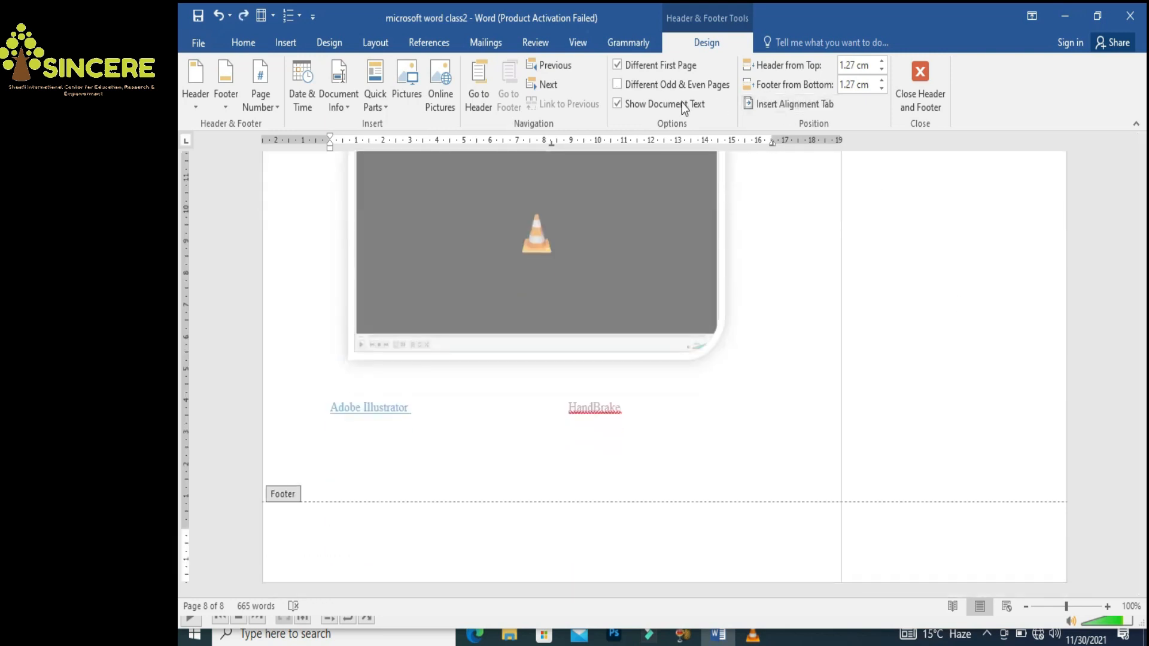
click(281, 41)
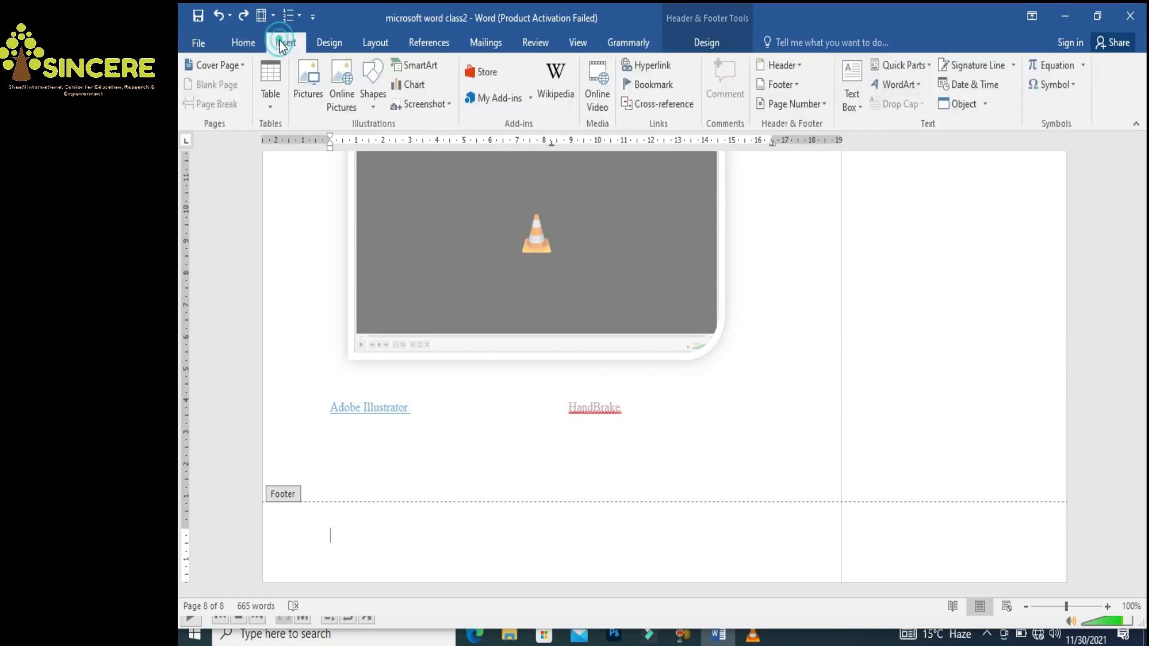
click(793, 90)
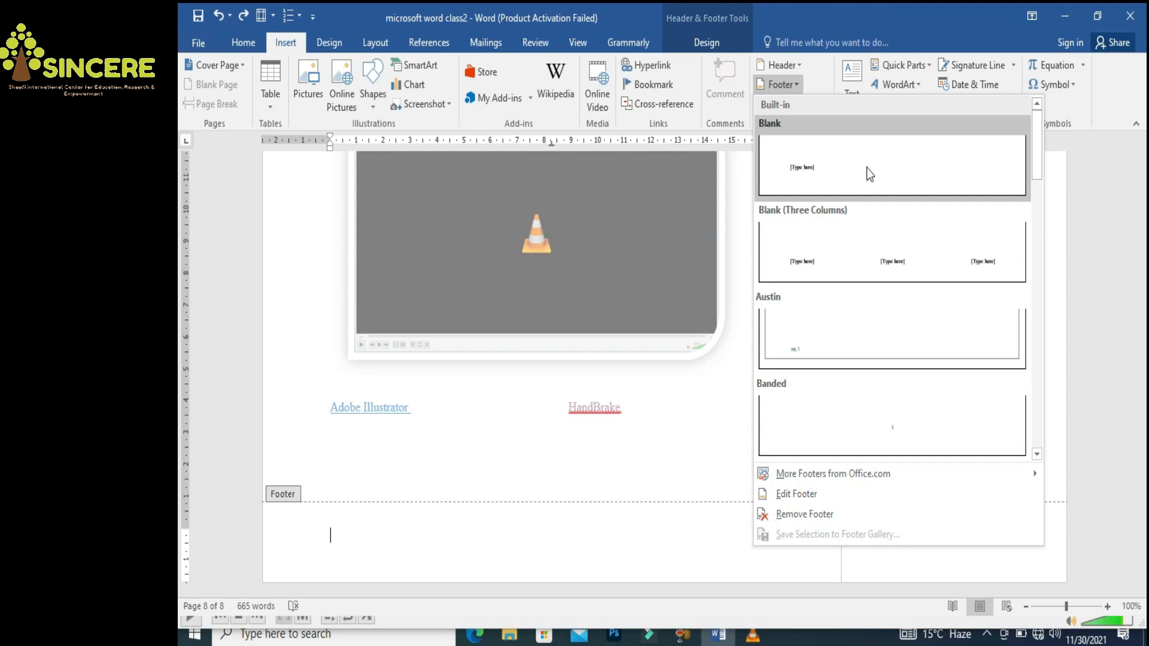
click(873, 432)
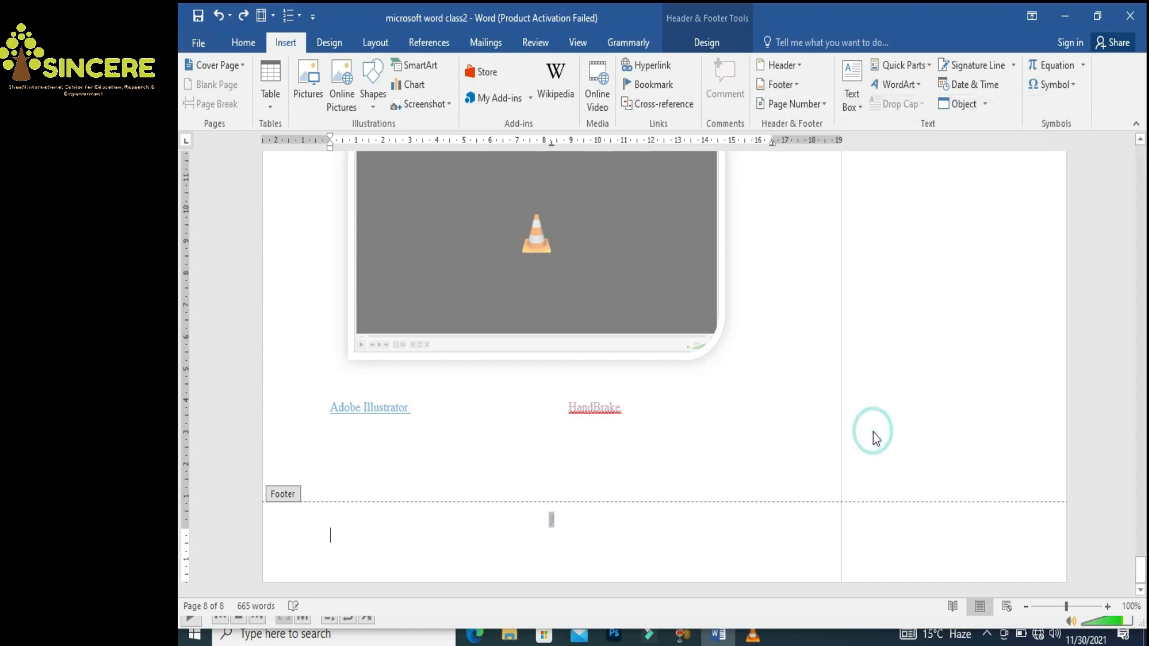
Make the footer page number black, 14 pt and bold, then close the footer
click(569, 532)
click(547, 518)
double_click(564, 518)
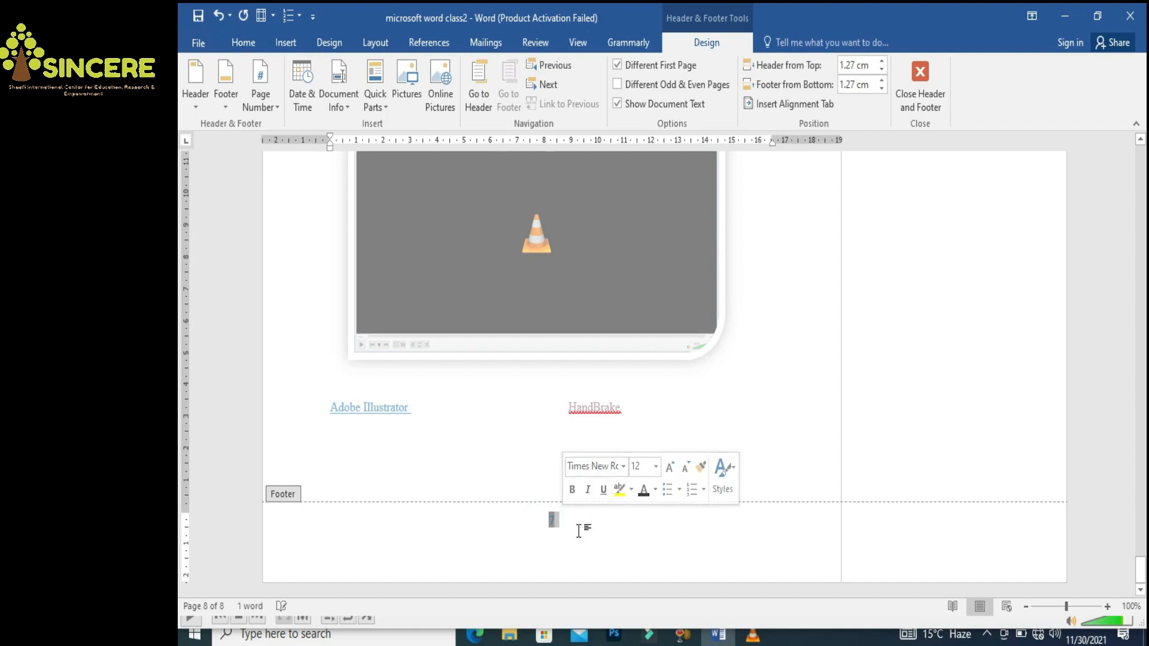
click(655, 490)
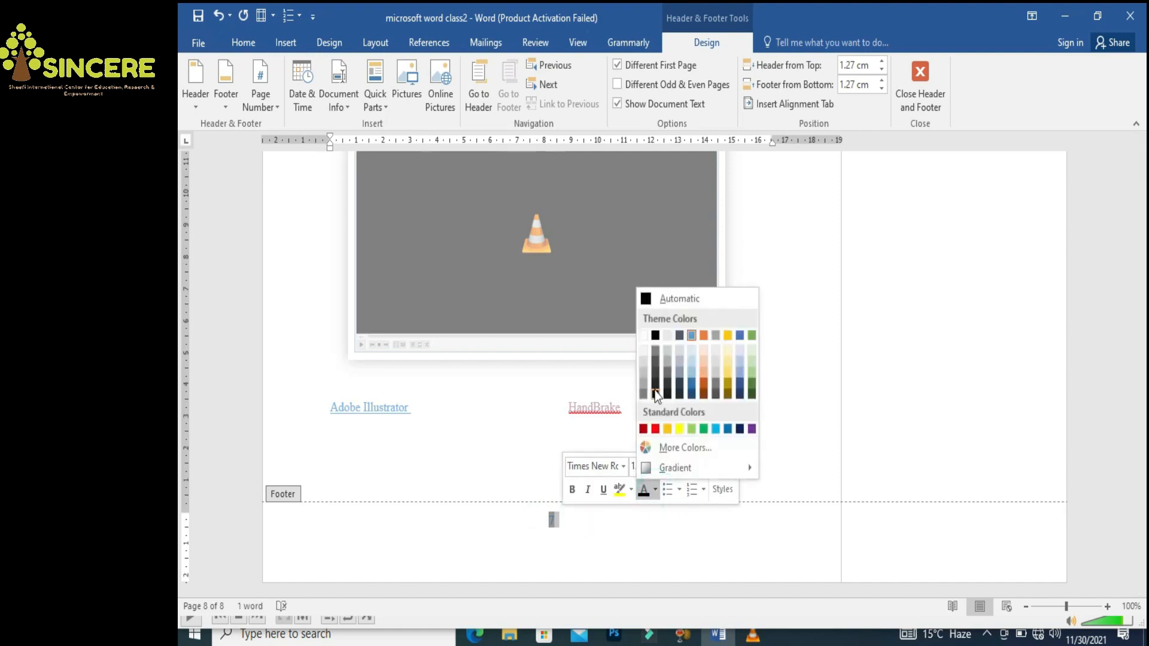
click(655, 334)
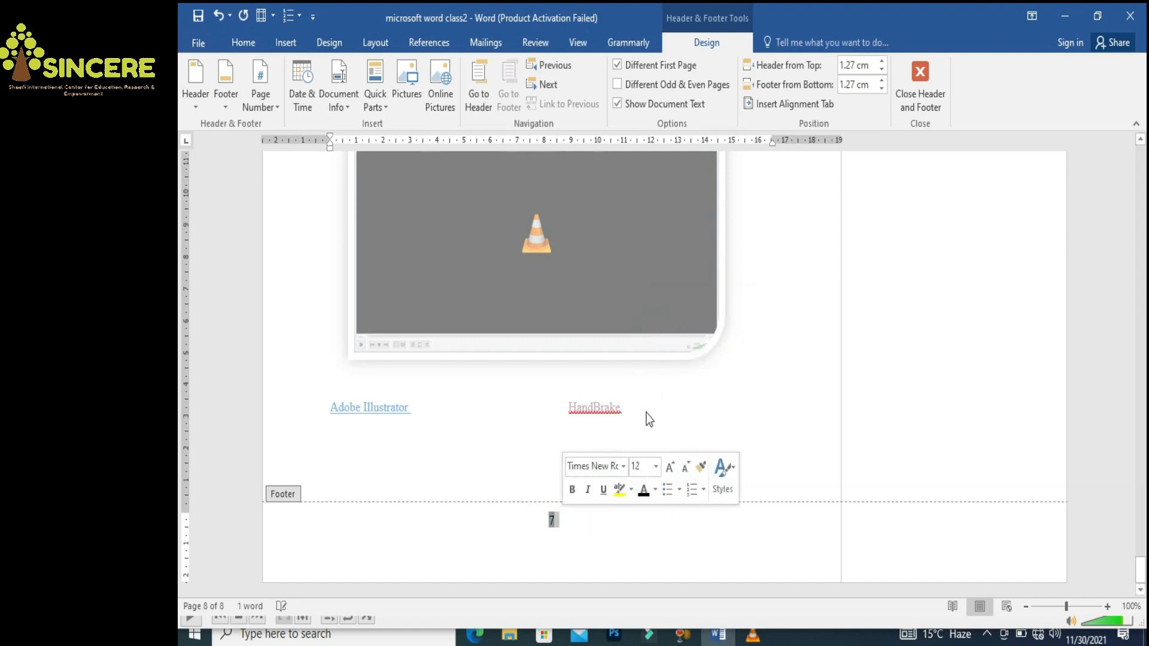
click(643, 470)
click(657, 470)
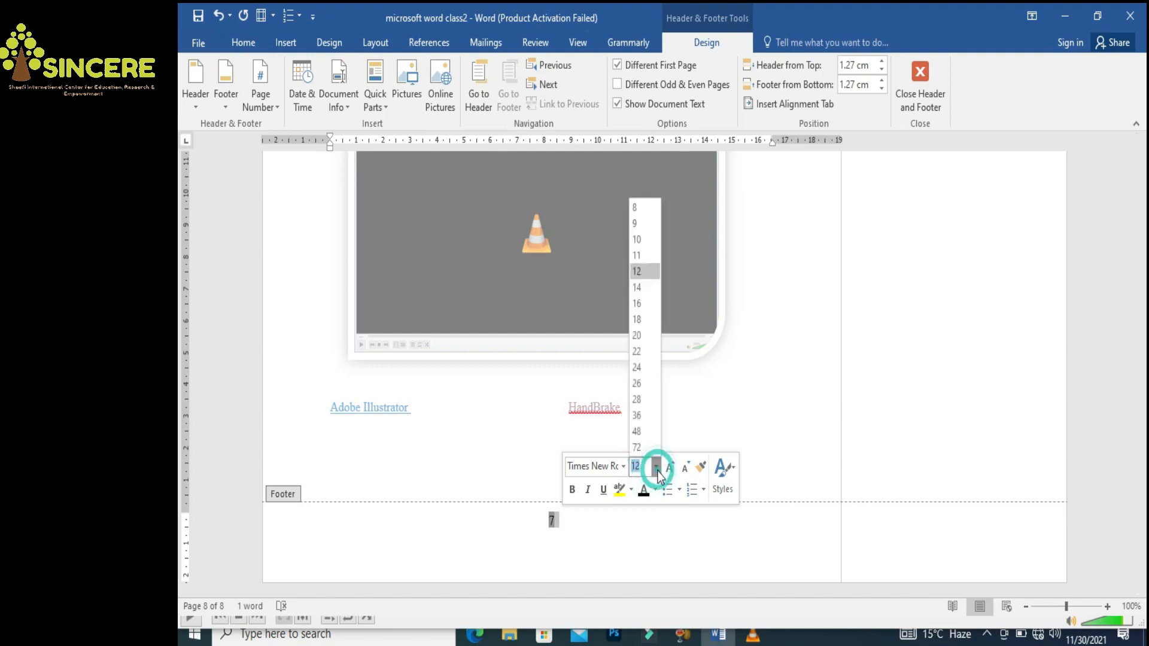
click(638, 289)
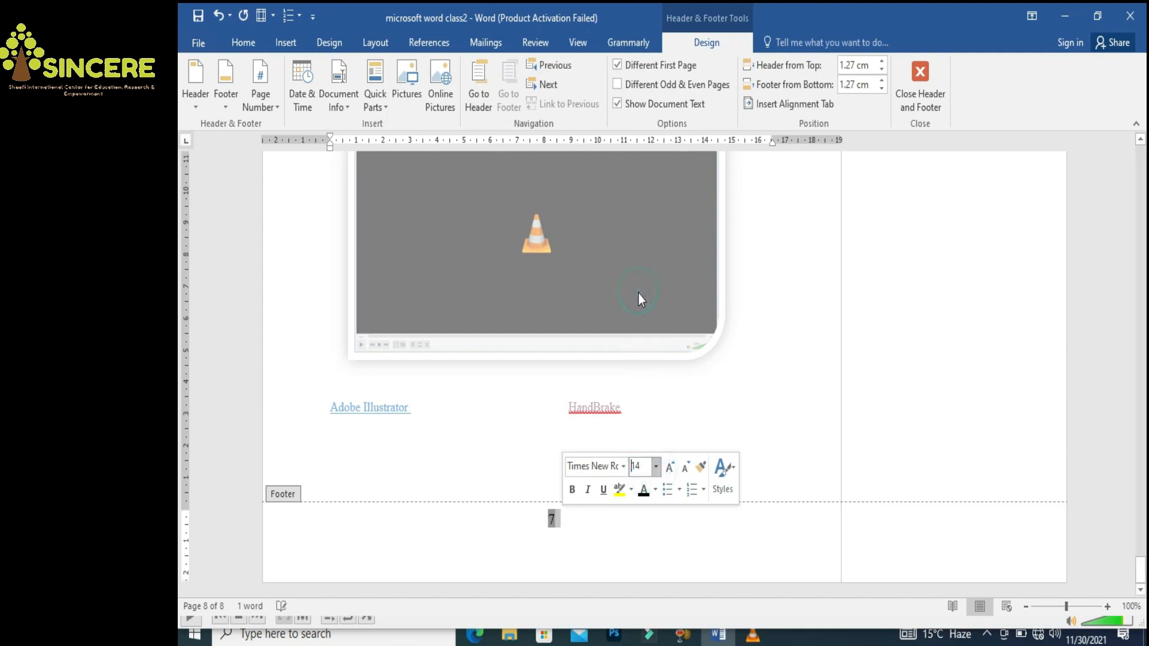
click(571, 489)
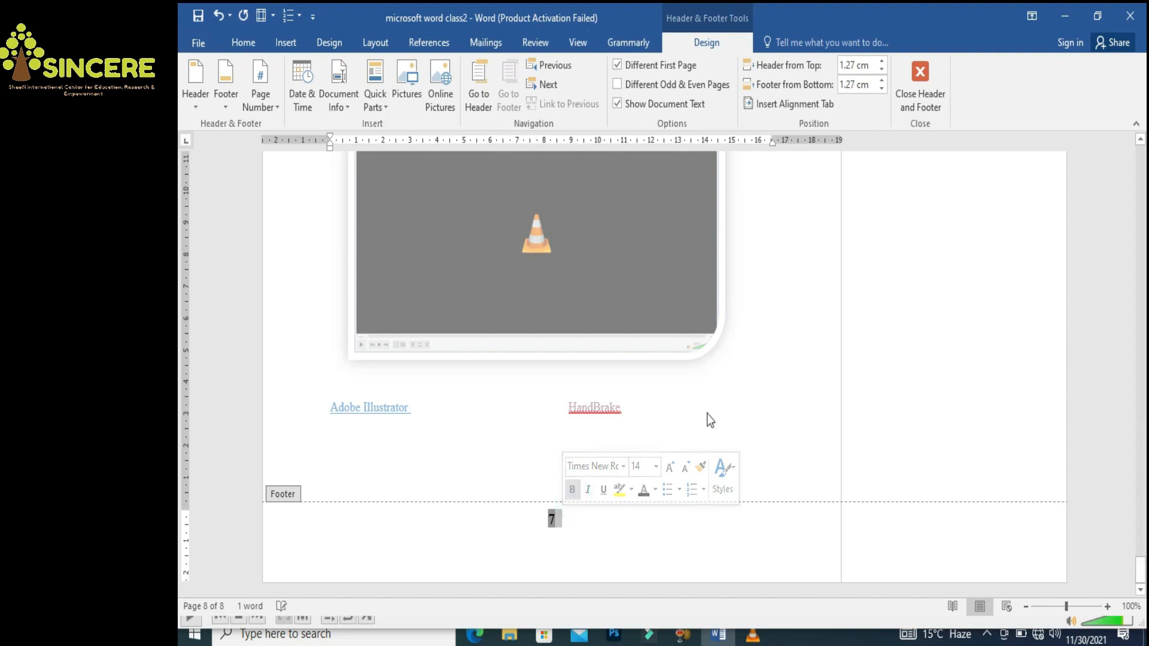
double_click(749, 388)
drag(1140, 571, 1108, 411)
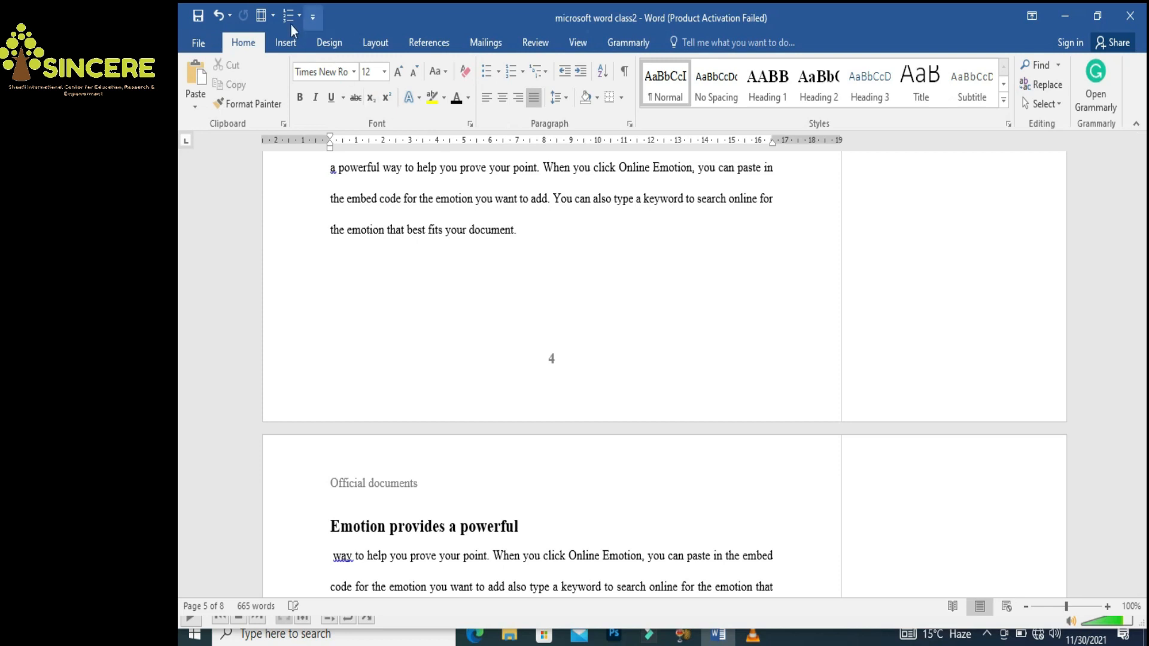
click(296, 45)
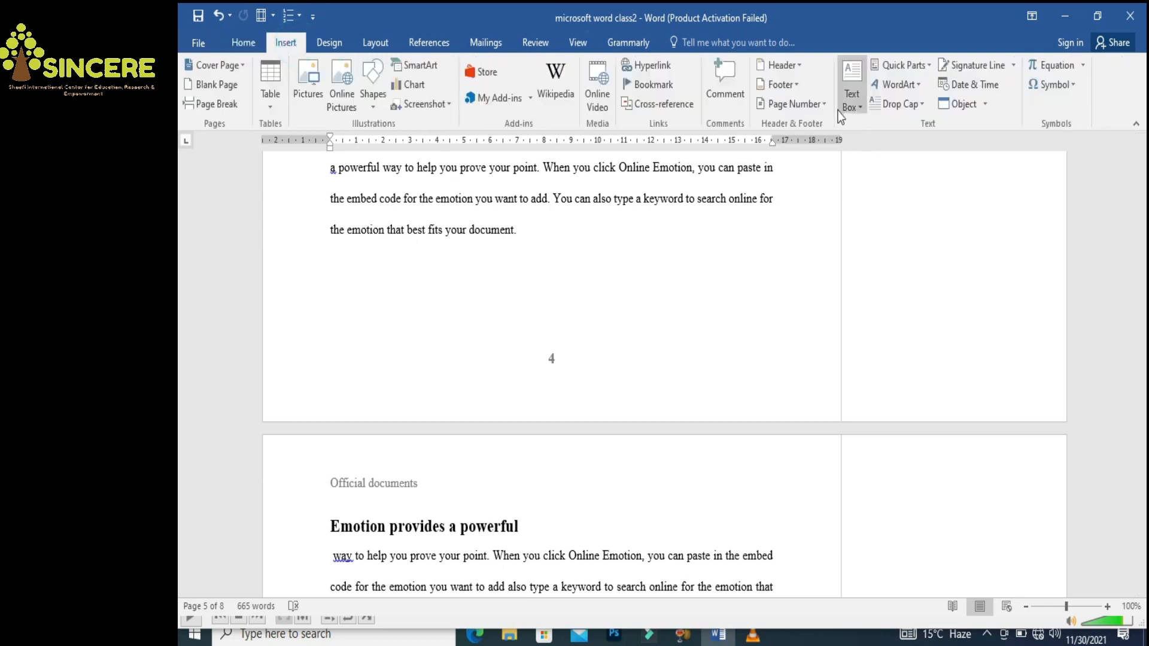
click(819, 106)
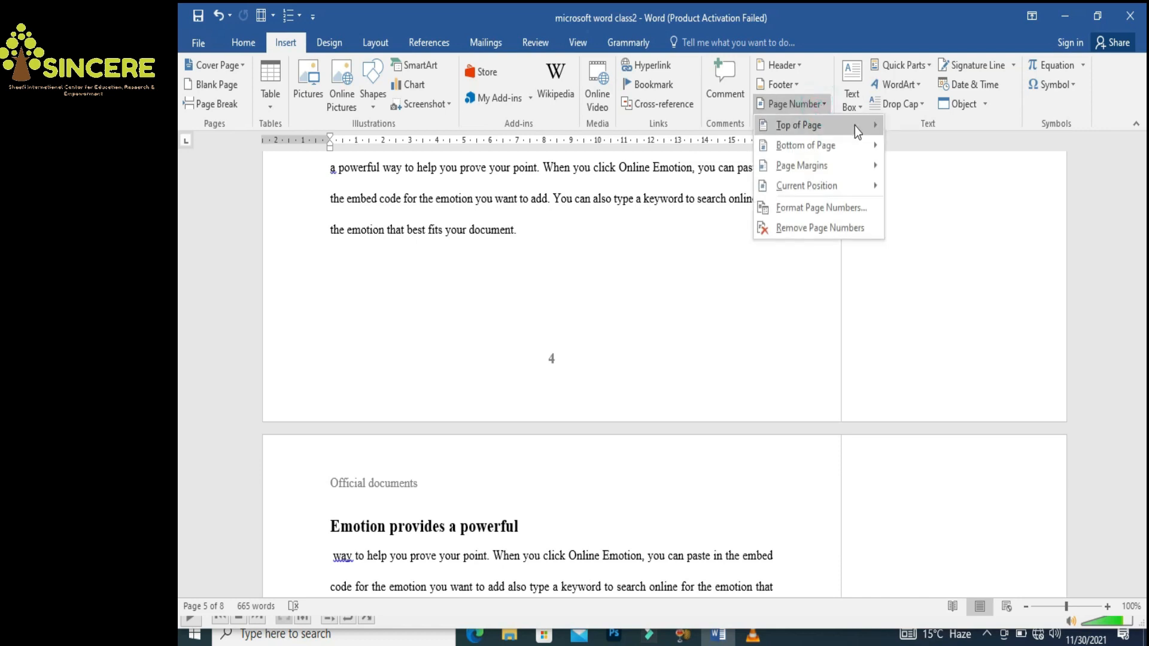
mouse_move(855, 126)
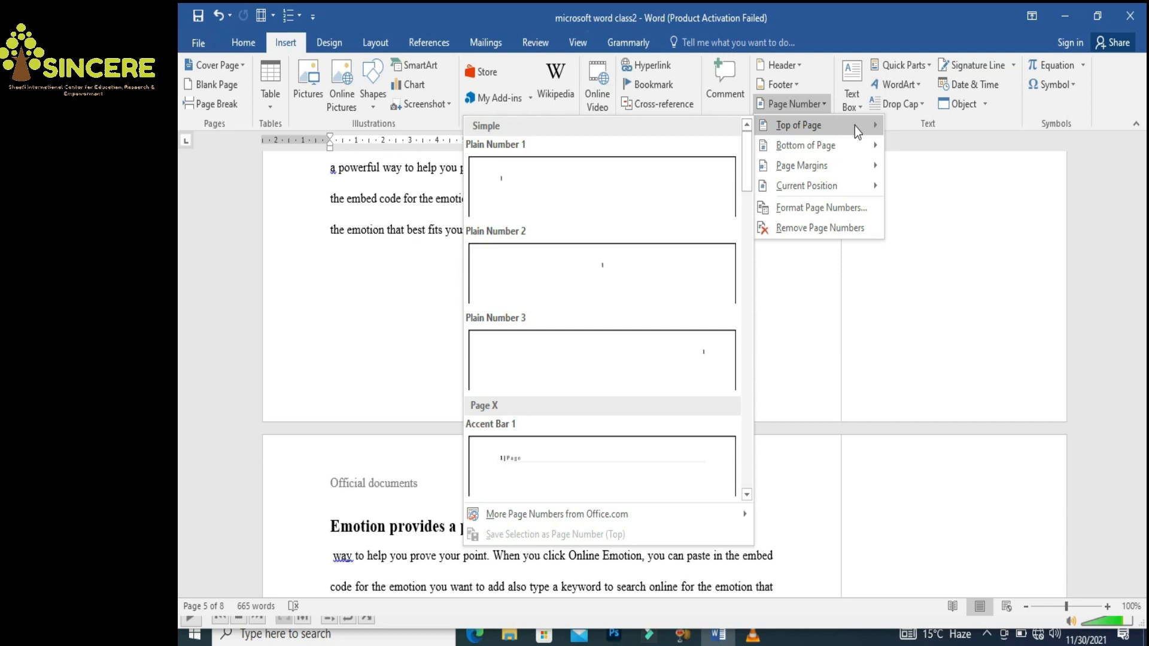
click(819, 207)
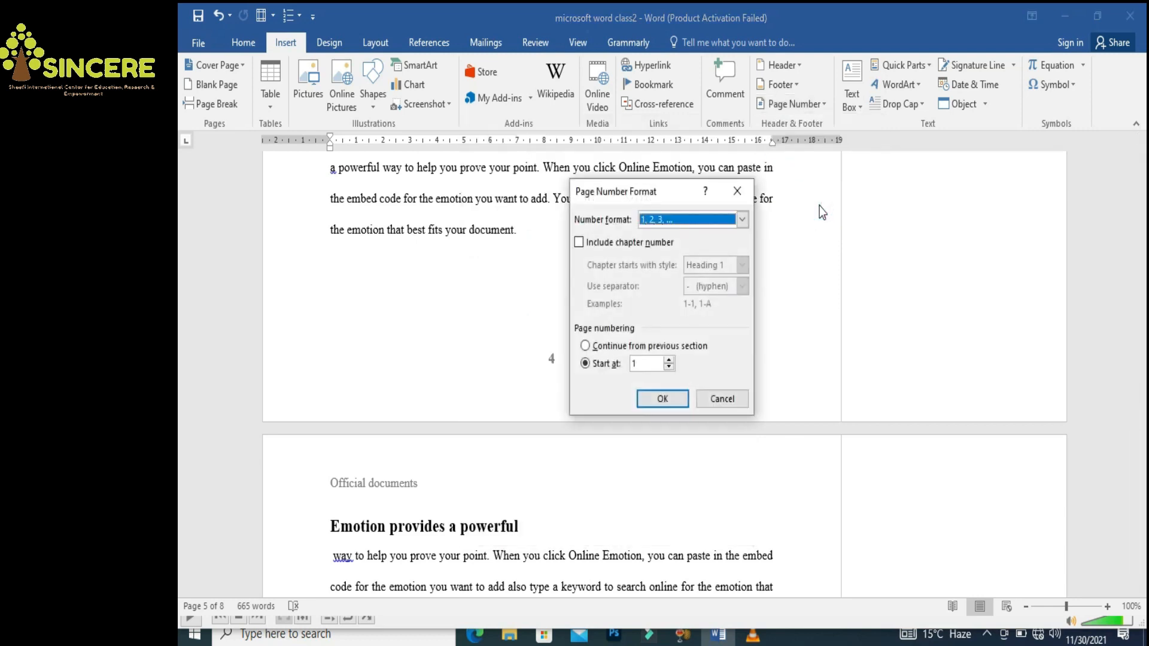
click(742, 219)
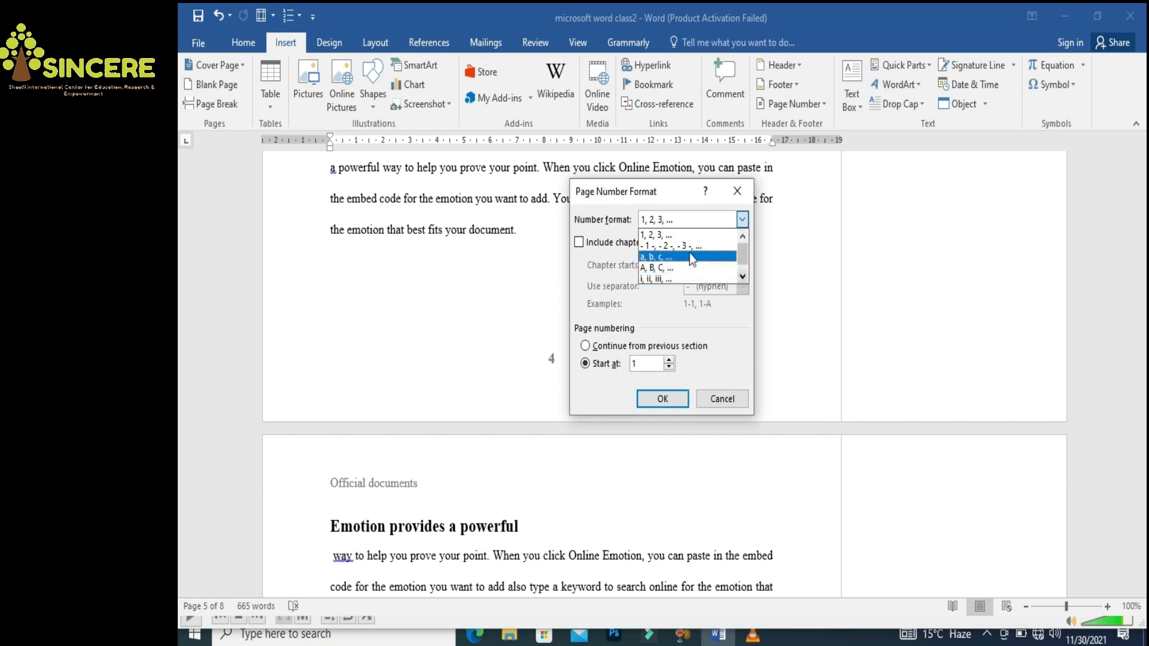
click(739, 196)
click(739, 197)
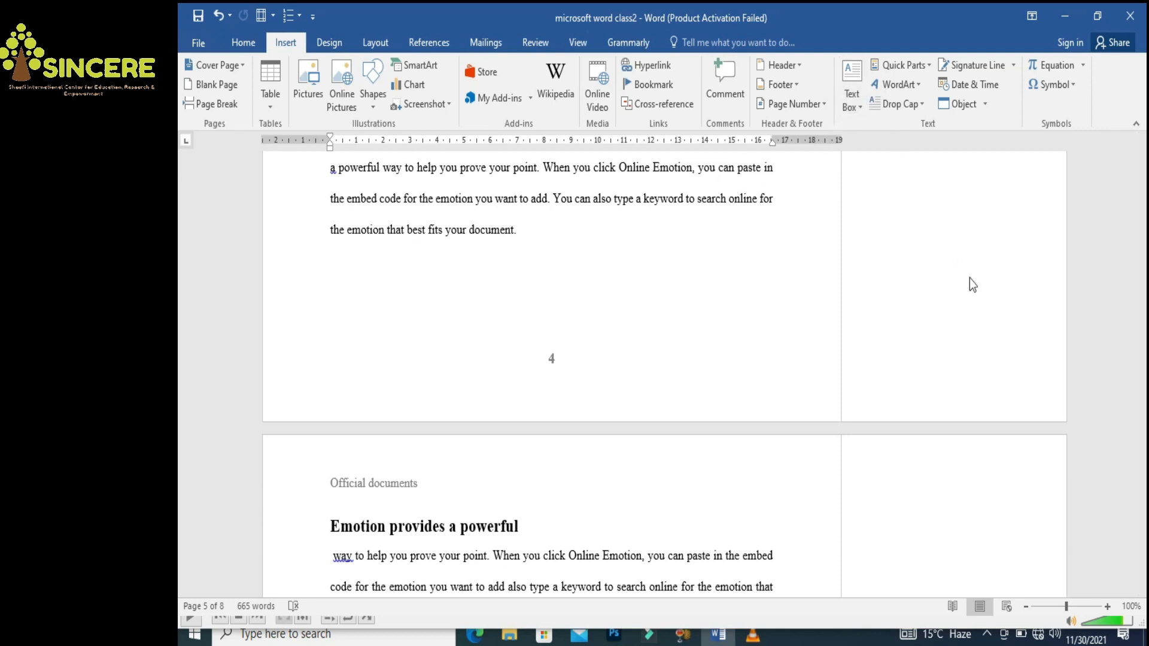
Insert a Simple Text Box in a new paragraph after 'best fits your document.'
drag(1139, 416, 1142, 434)
click(461, 425)
key(Return)
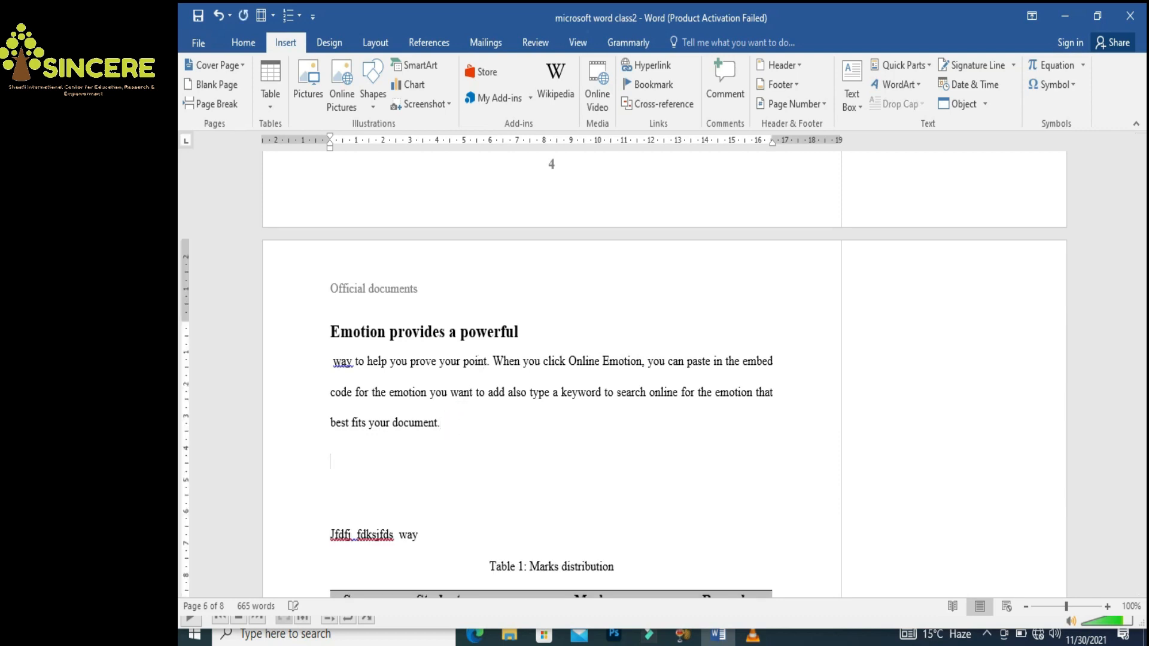
click(852, 107)
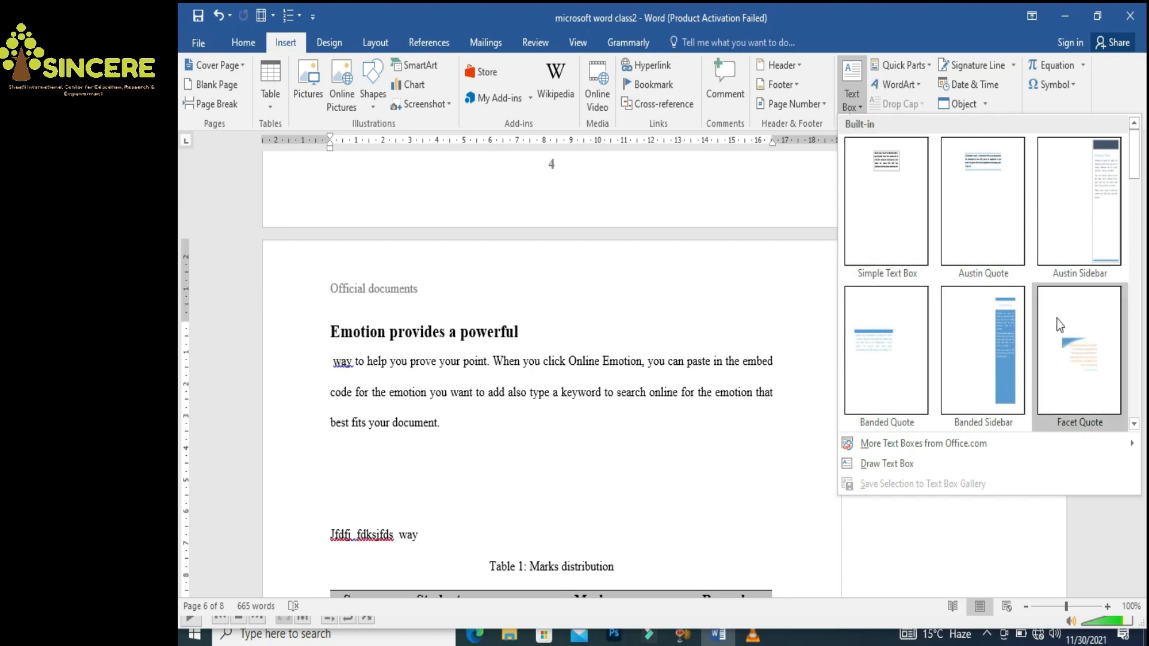
click(897, 168)
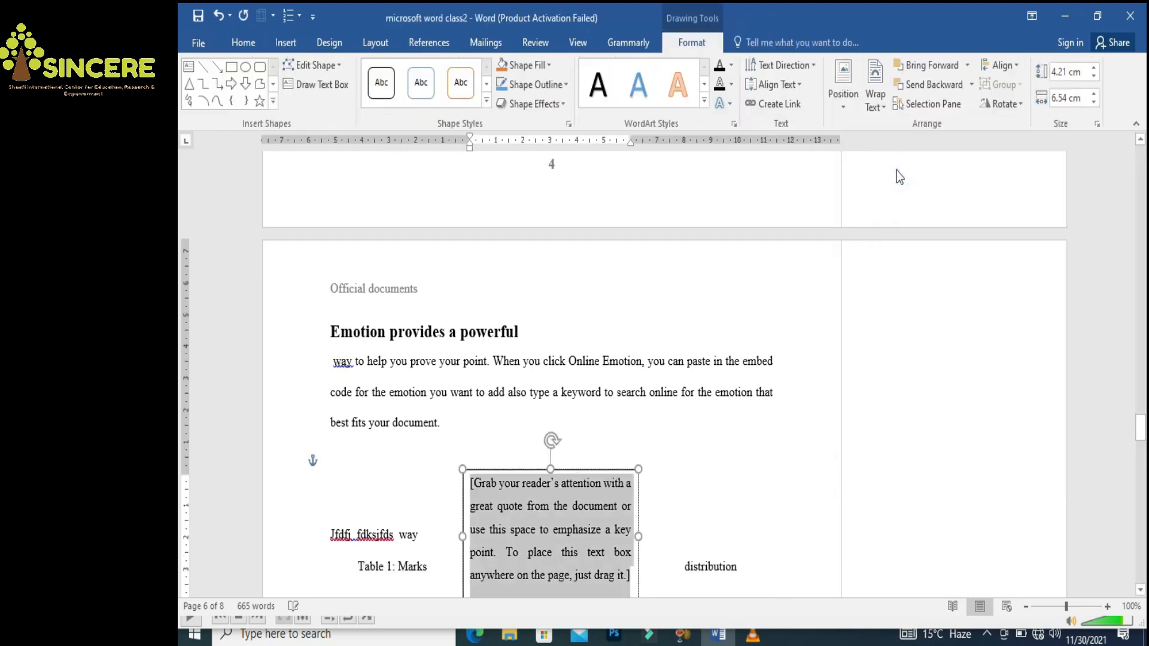
drag(1141, 431, 1144, 451)
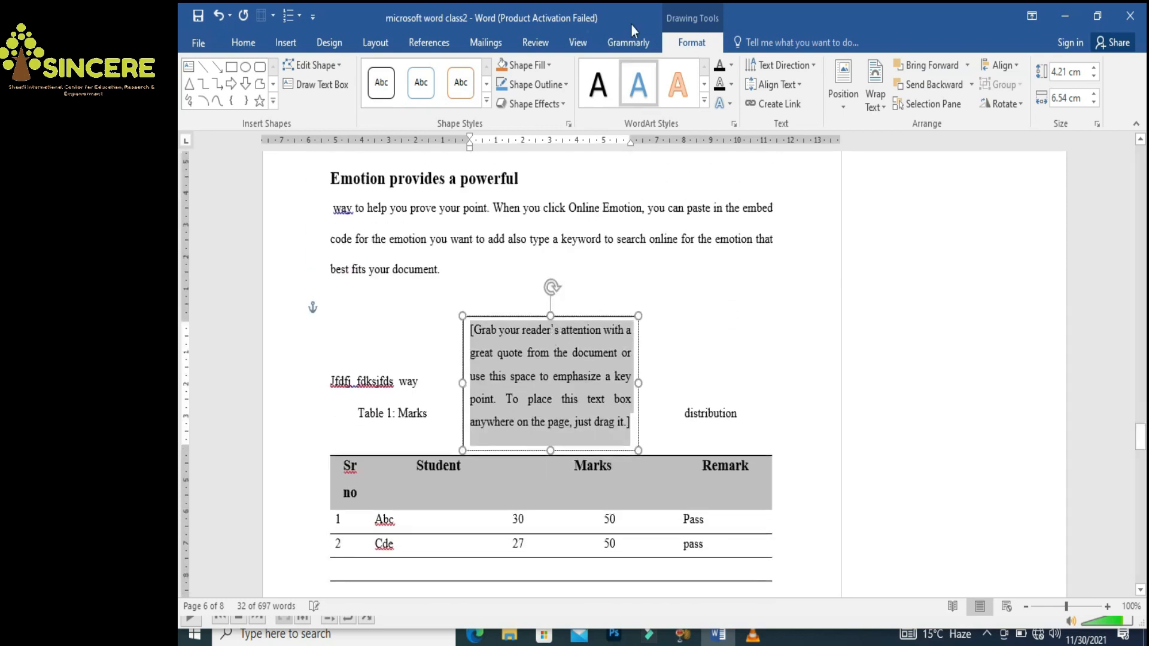
click(486, 85)
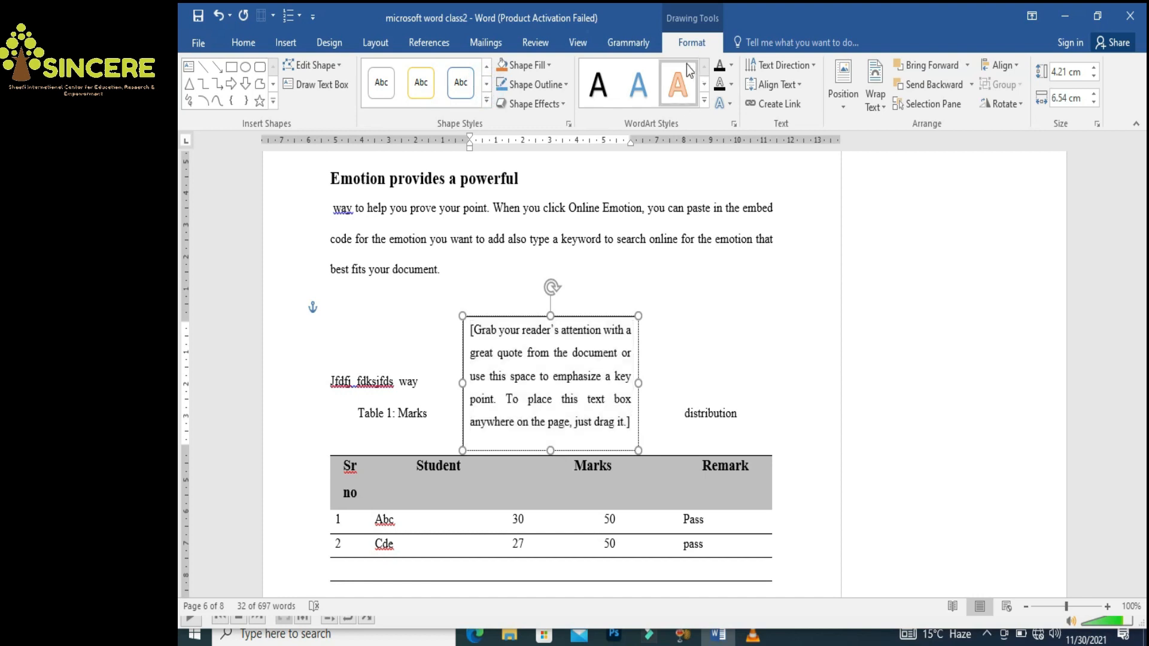
Give the text box the solid black shape style and type 'Grab your attention' in it
click(486, 85)
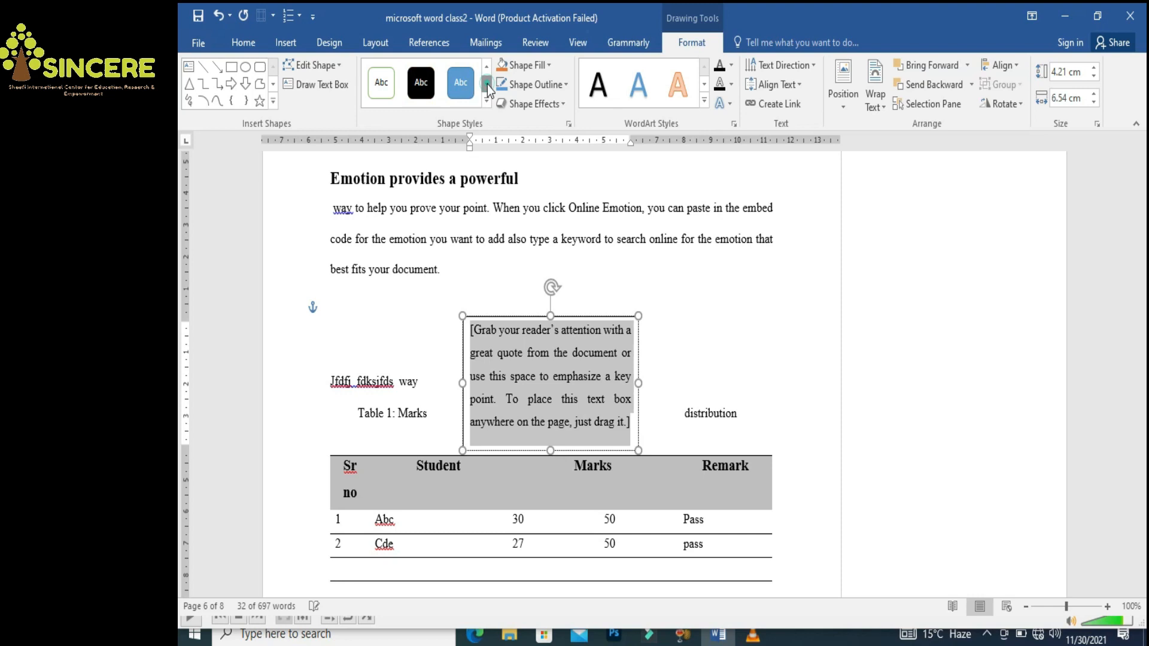
click(425, 89)
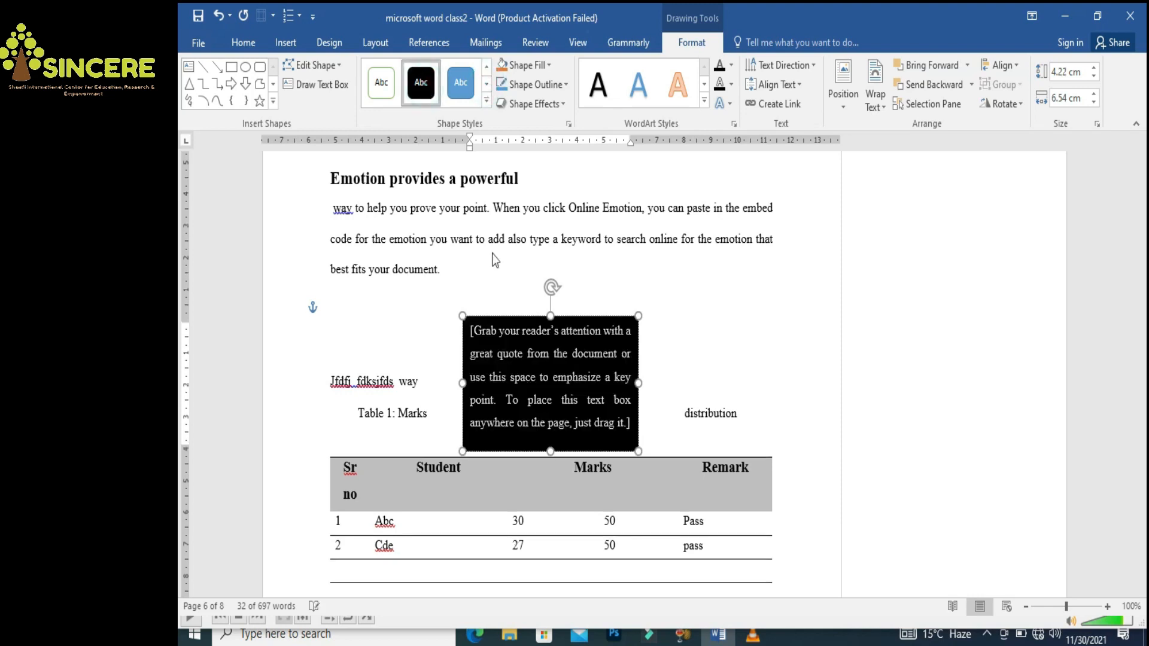
text(Graph )
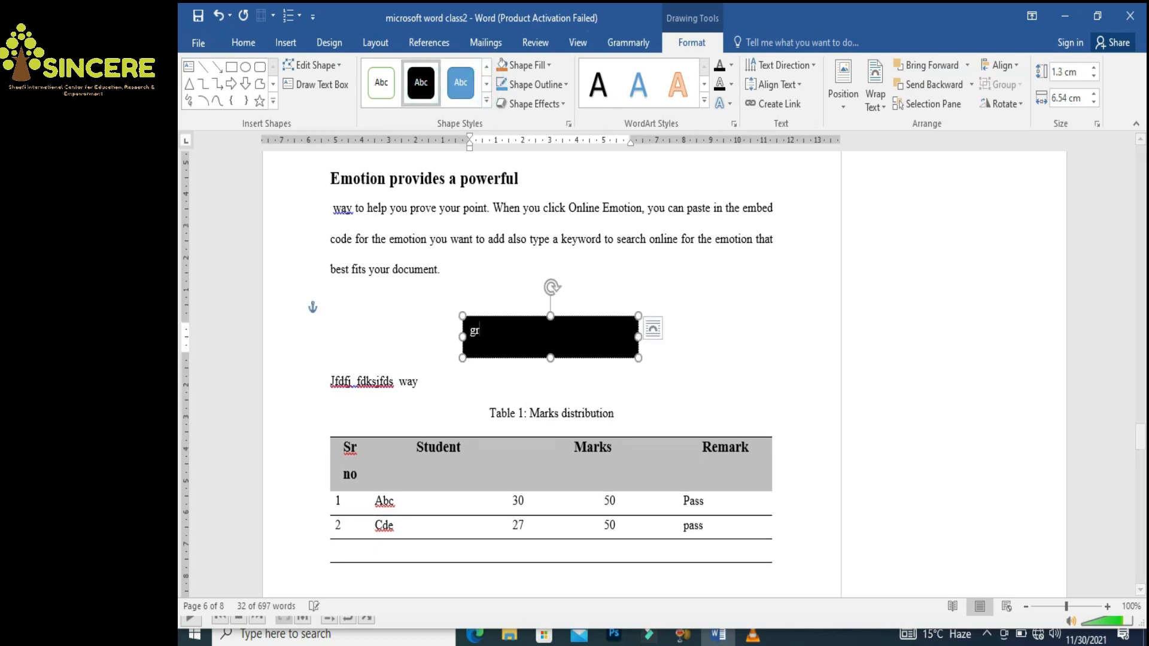
text(hy)
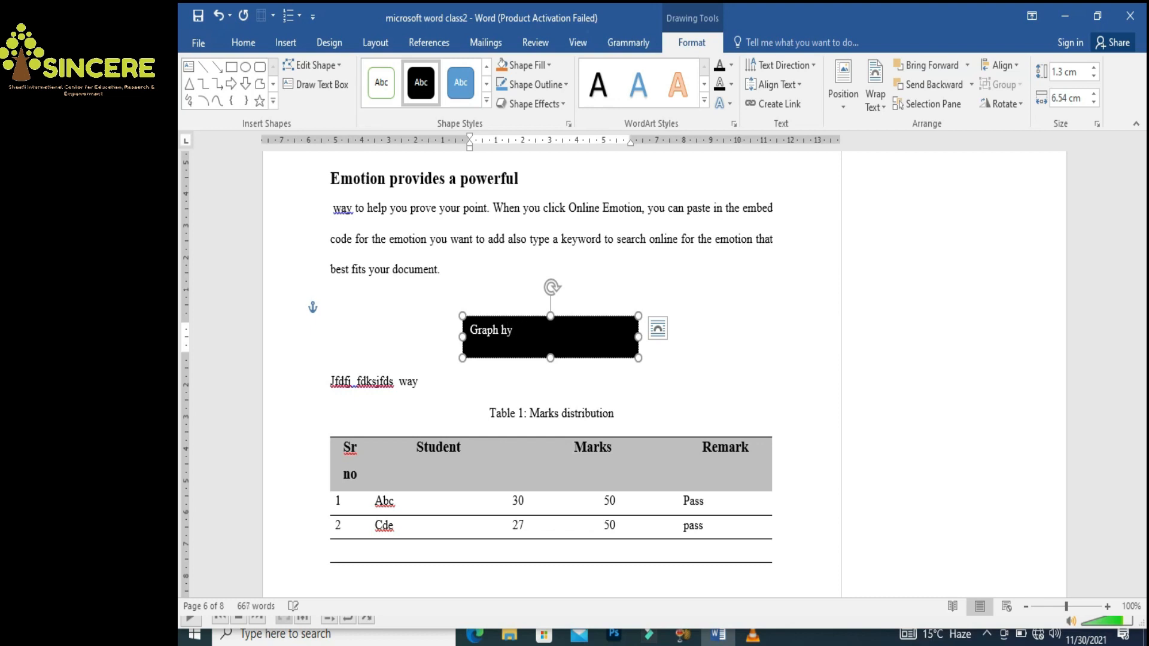
key(BackSpace)
text(b your attention)
click(722, 374)
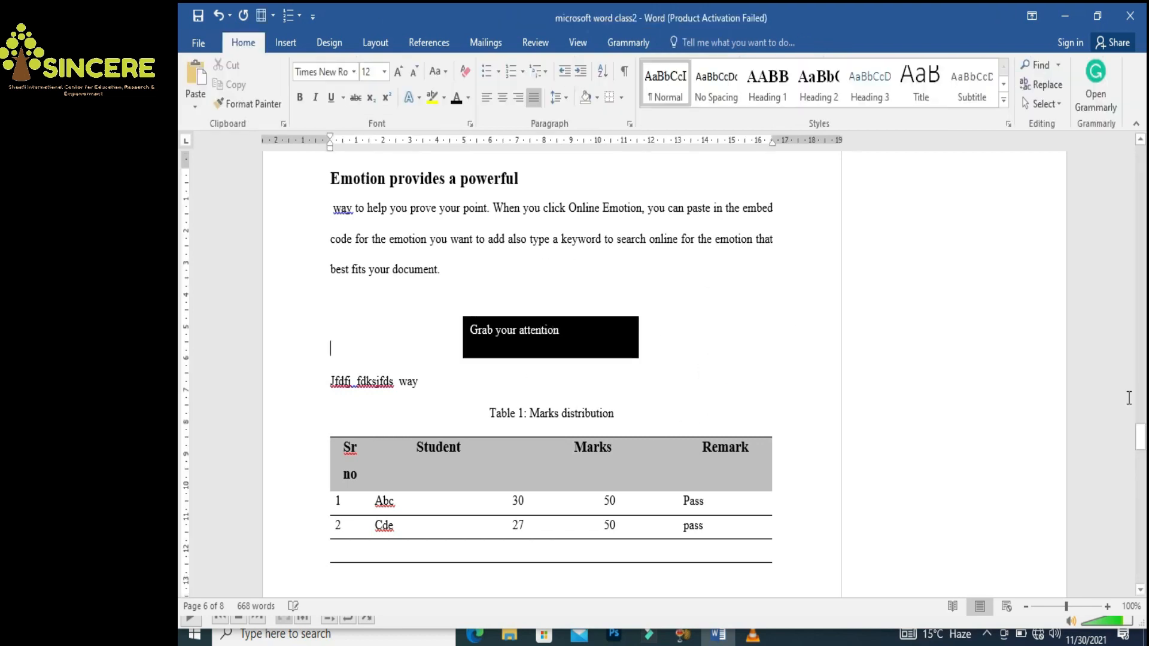
drag(1141, 442, 1140, 446)
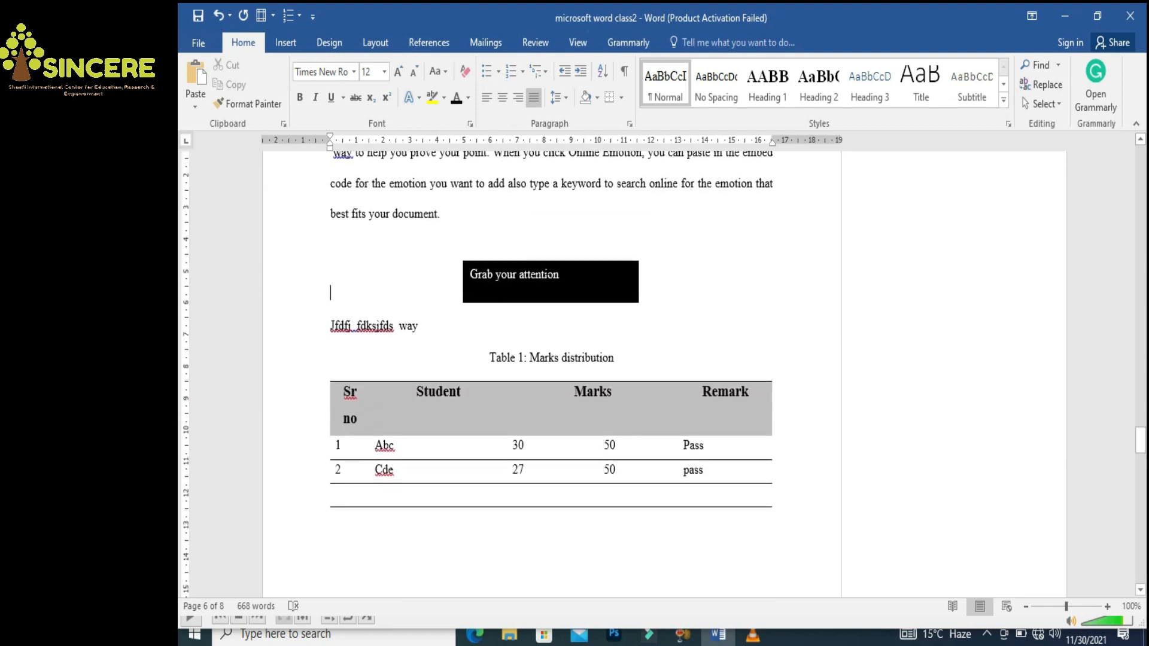
Add a blank paragraph after 'best fits your document.' for the WordArt
click(287, 47)
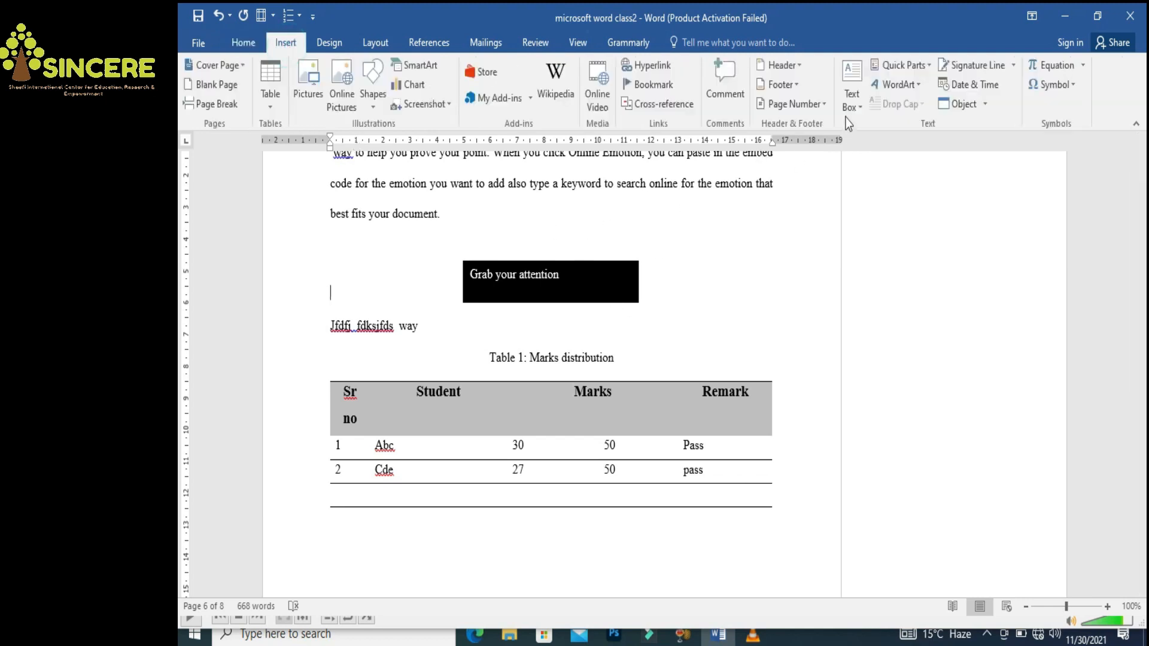
drag(1144, 445, 1144, 445)
click(593, 226)
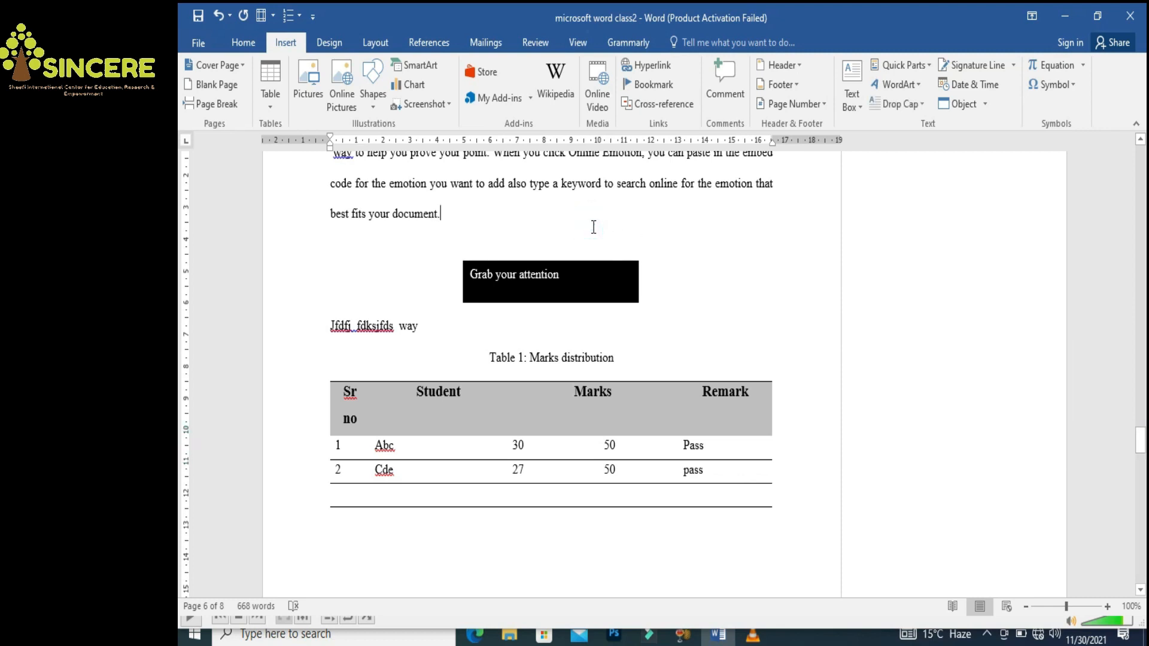
key(Return)
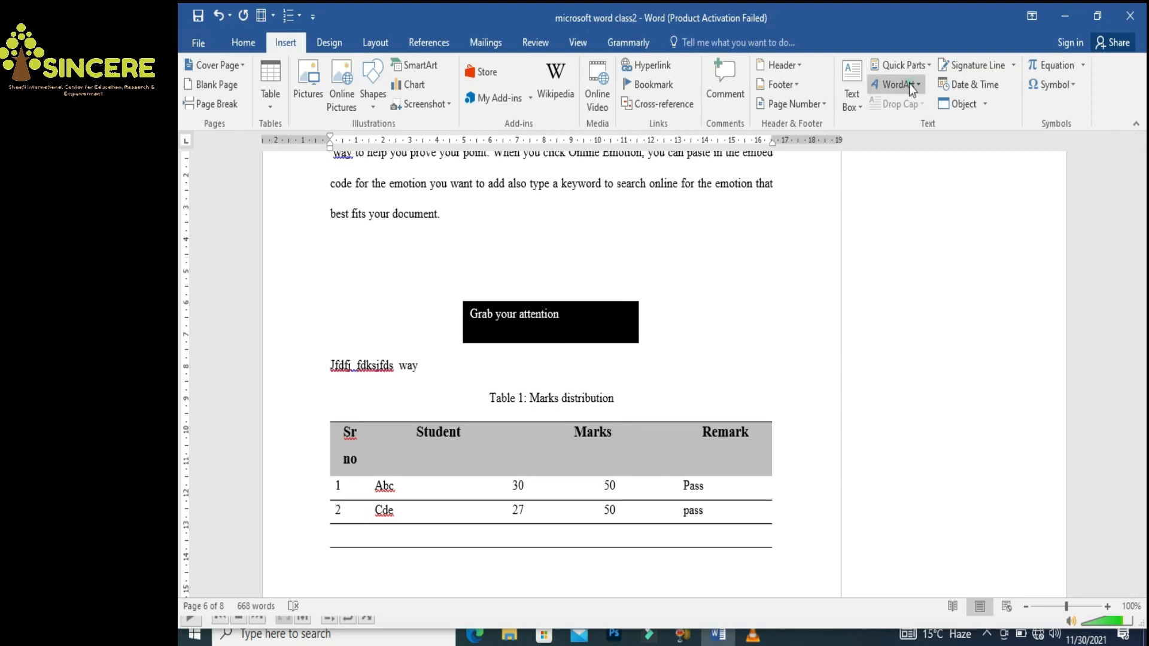
Insert a blue WordArt reading 'Management' and move it over the black box
click(909, 84)
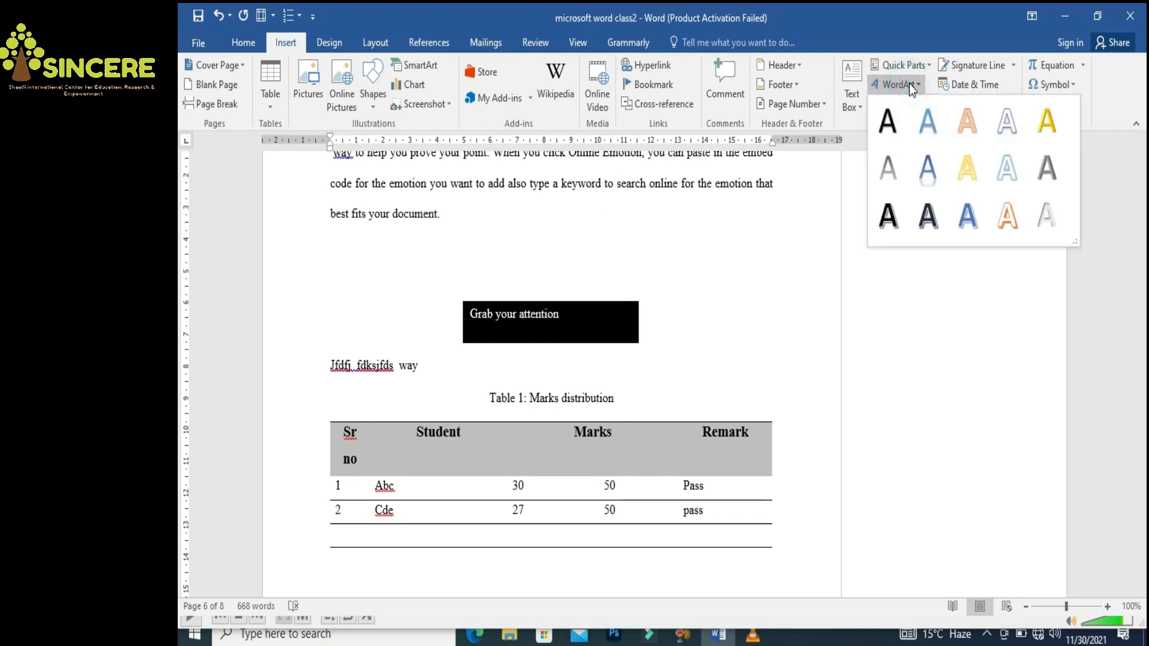
click(964, 214)
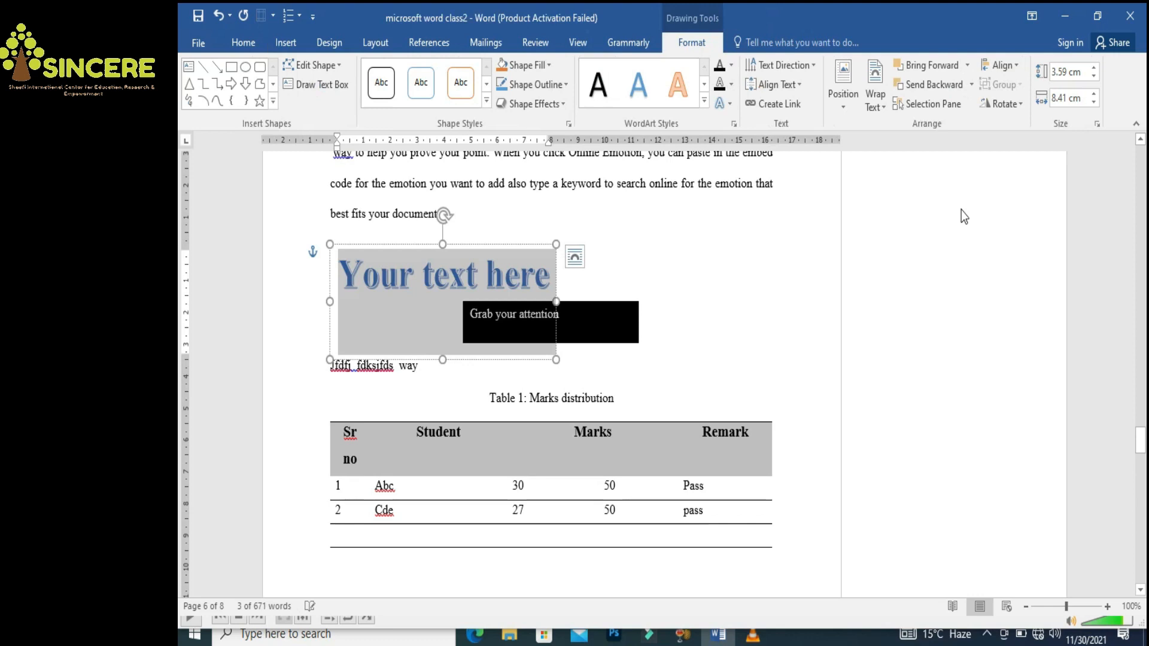
text(Manag)
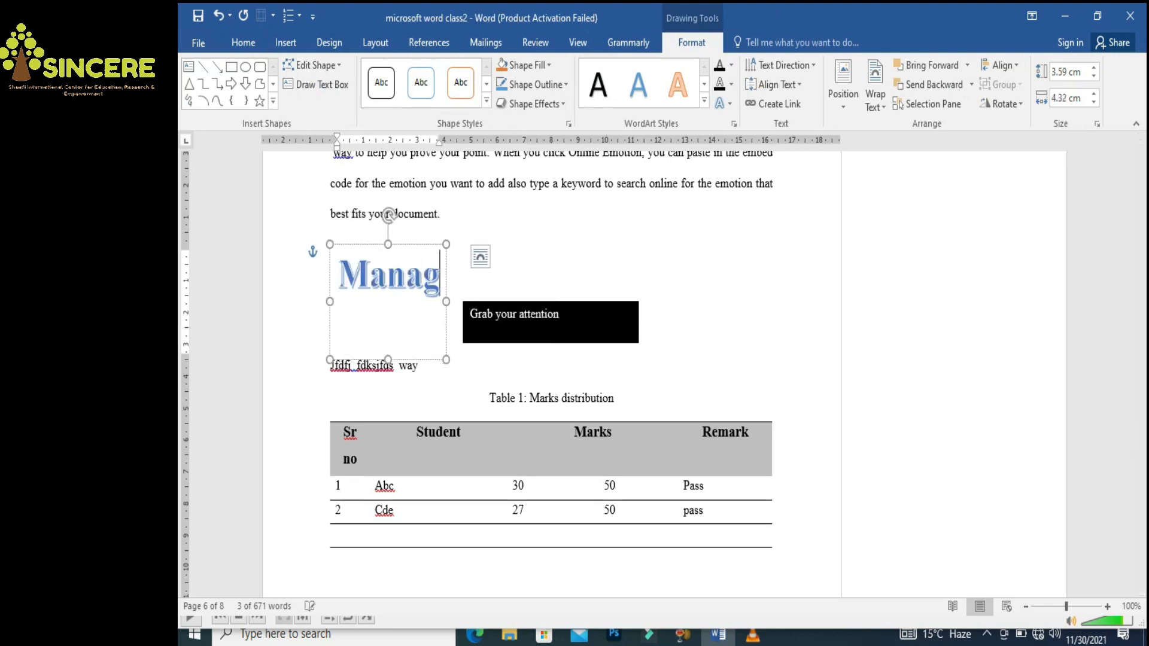
text(emeht)
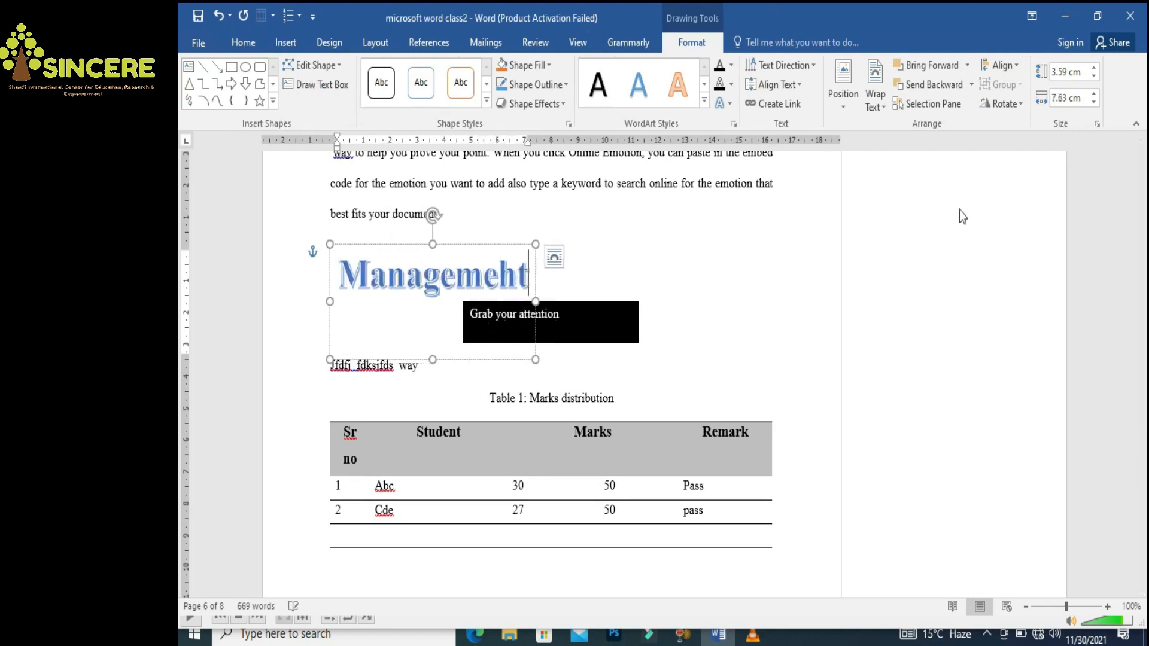
key(BackSpace)
key(BackSpace)
text(nt)
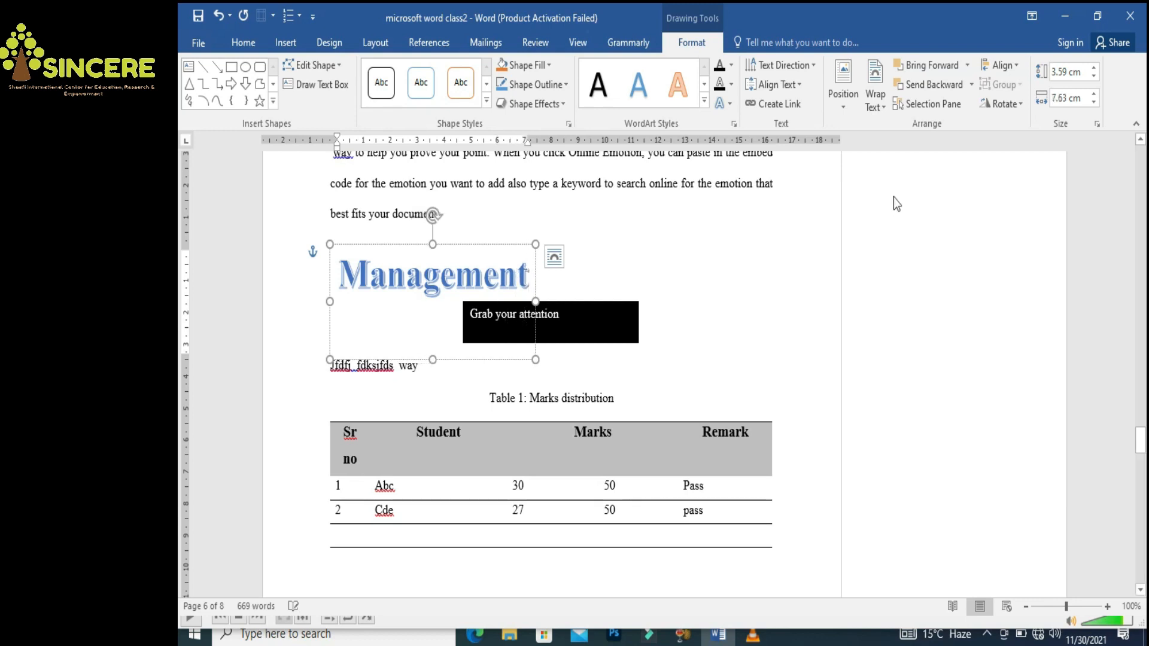
drag(452, 242, 579, 228)
click(725, 268)
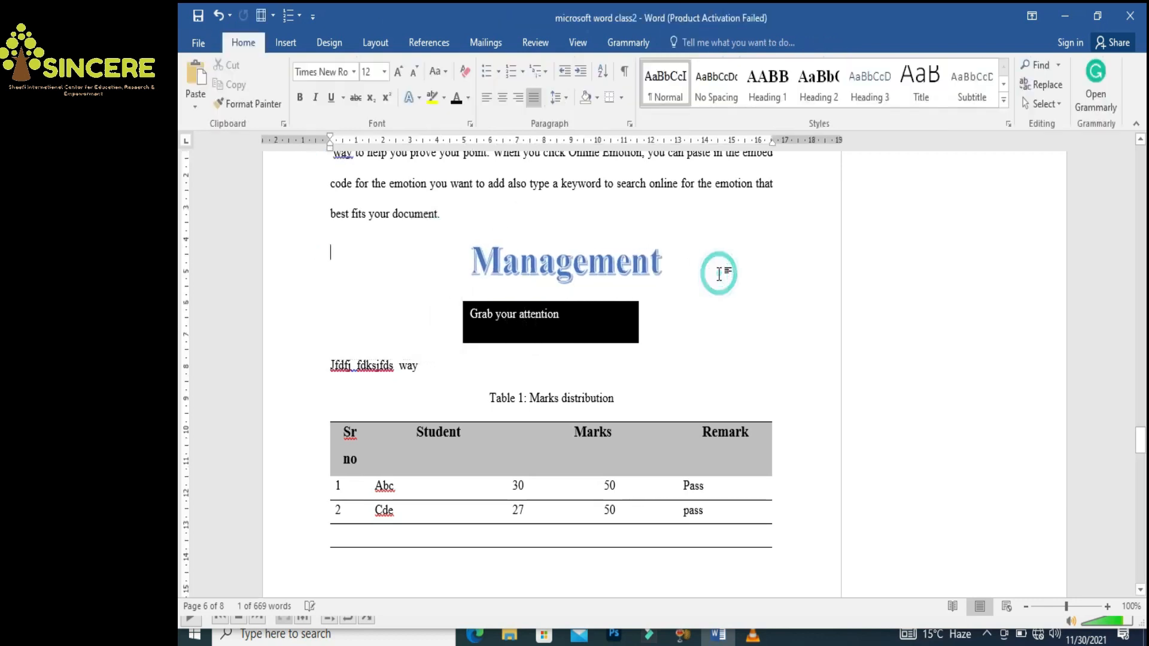
Apply the gold WordArt style to 'Management', undoing the accidental orange shape style
click(596, 269)
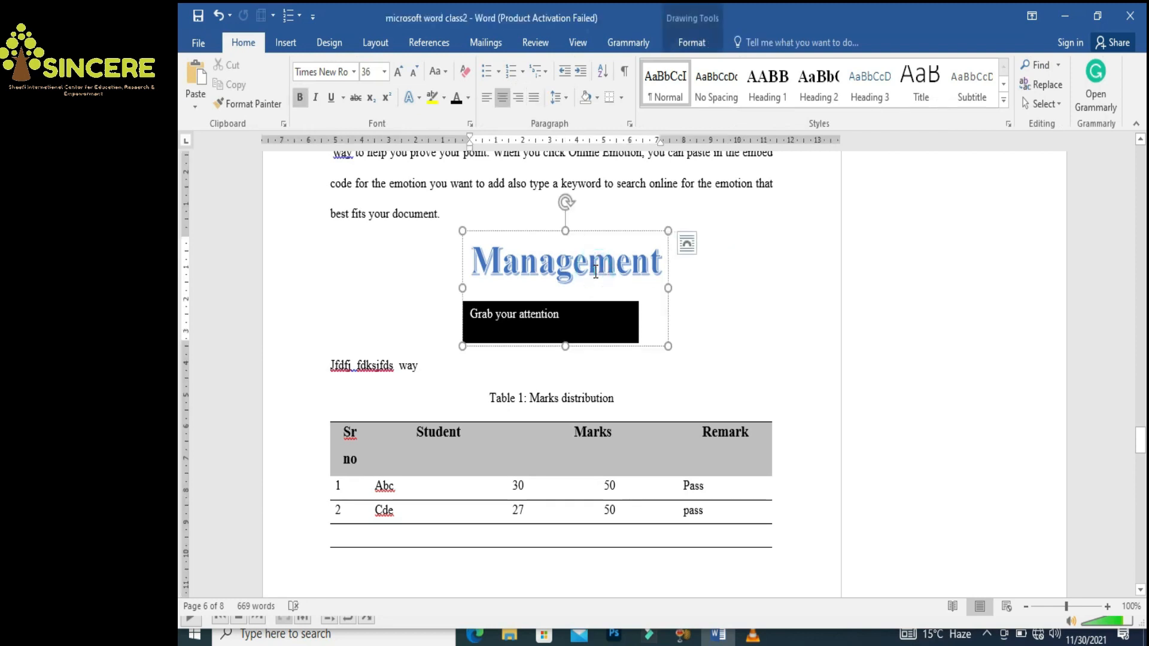
click(689, 41)
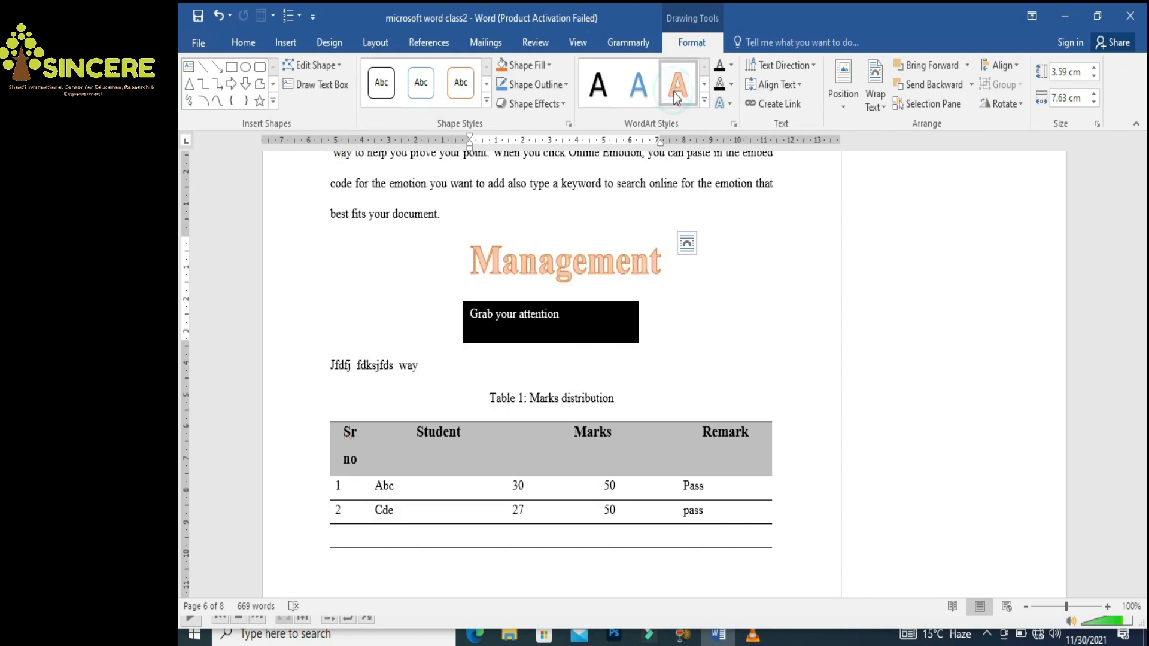
click(704, 83)
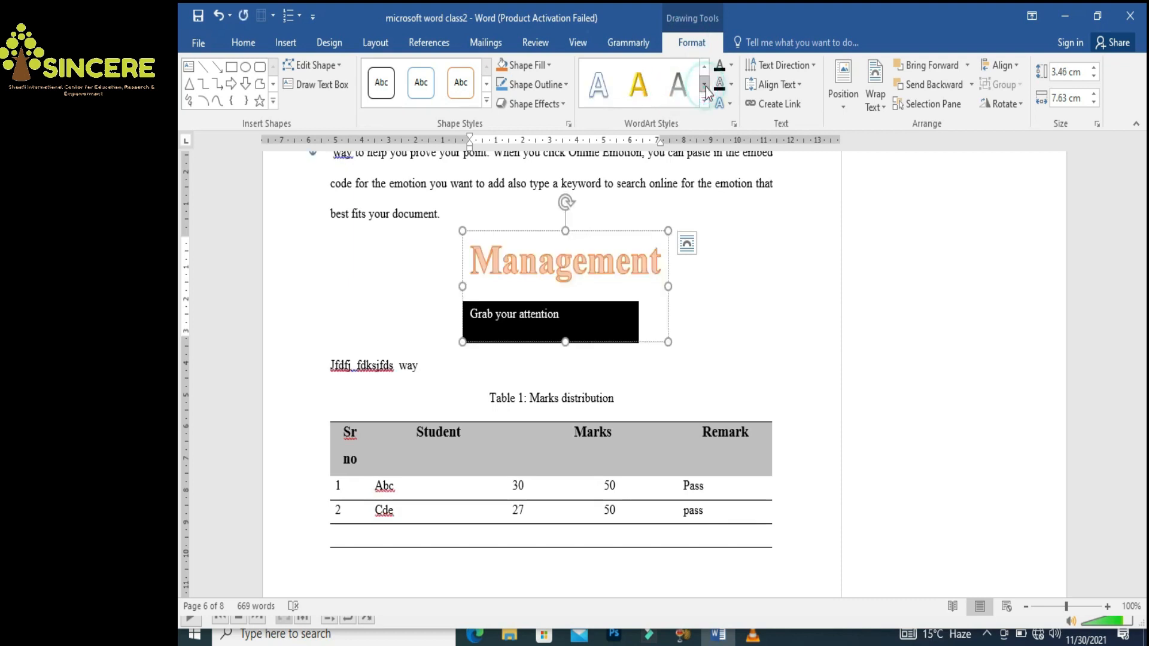
click(639, 90)
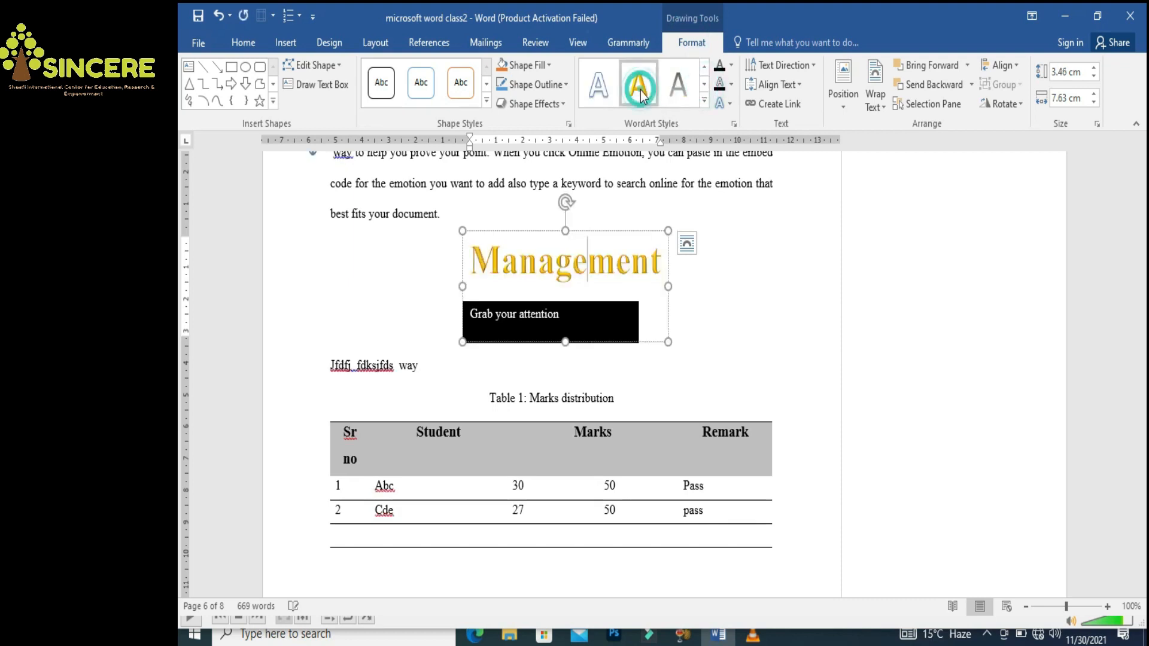
click(472, 89)
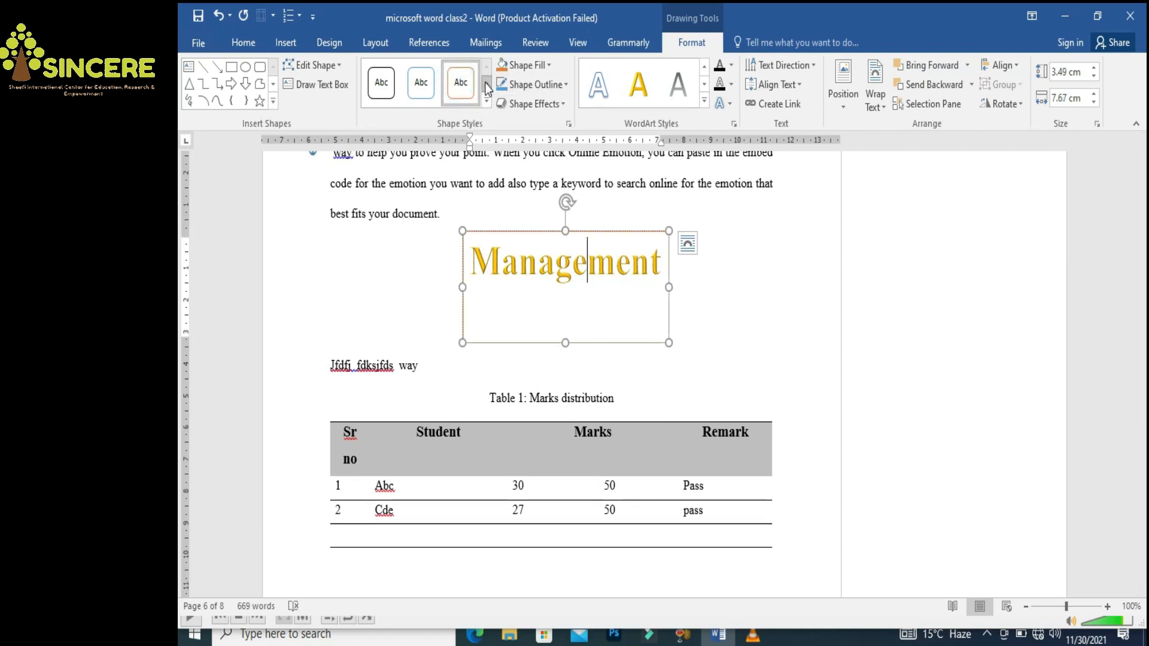
key(ctrl+z)
click(789, 287)
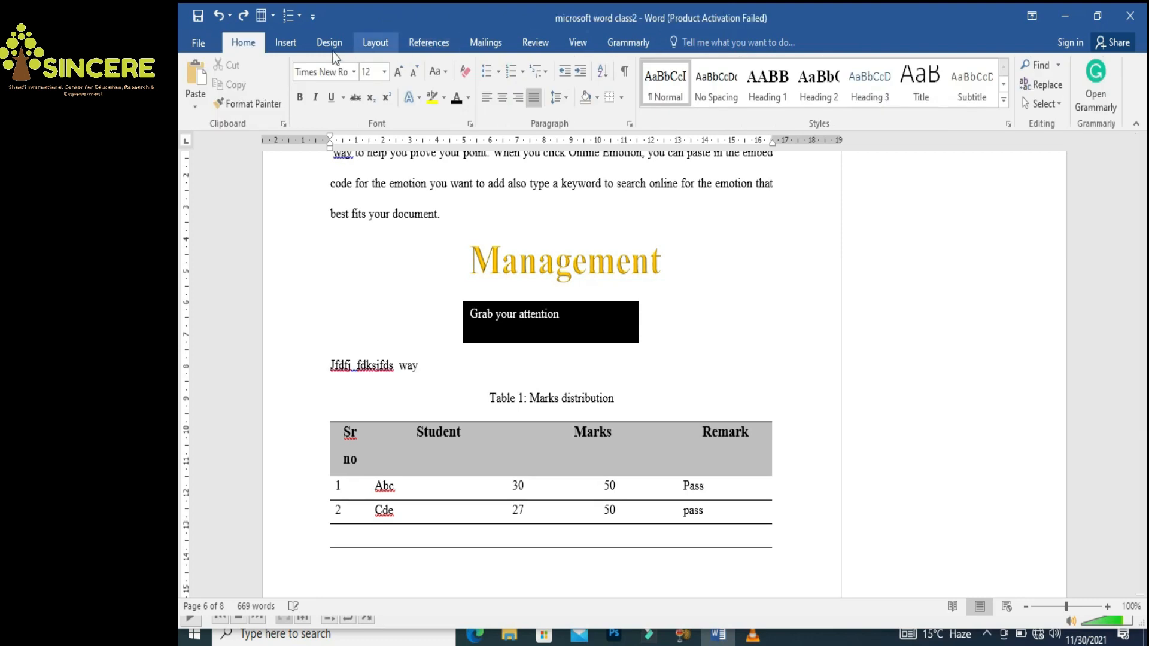
click(287, 43)
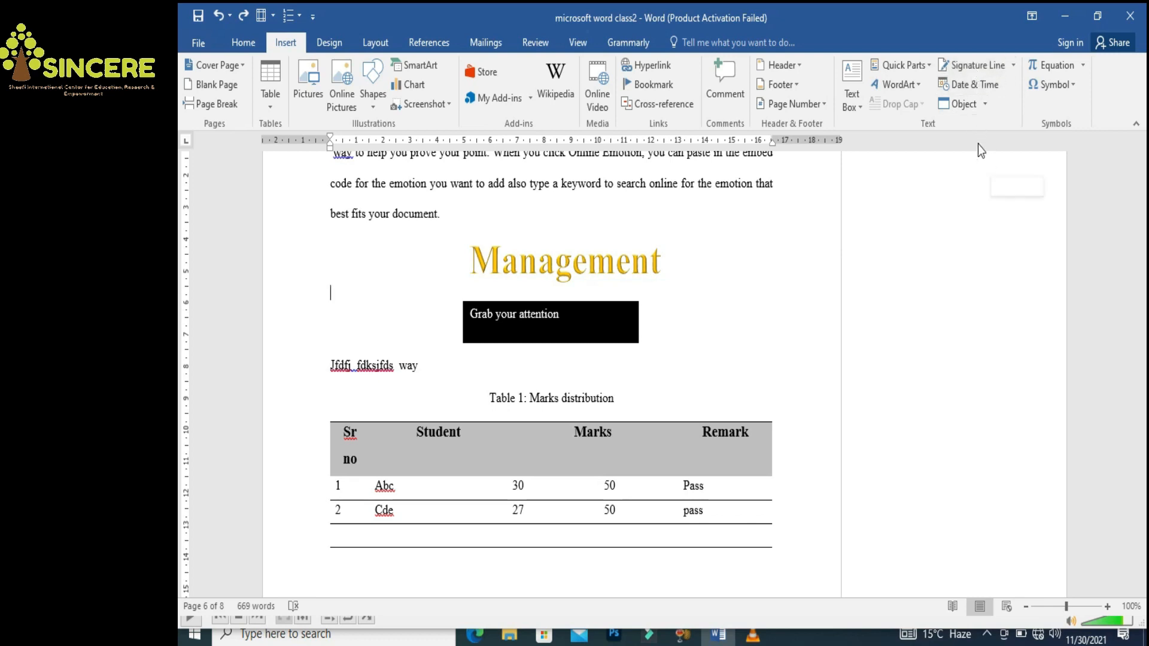
Insert the date 11/30/2021, then type =rand(1) on a new line after 'best fits your document.'
click(964, 86)
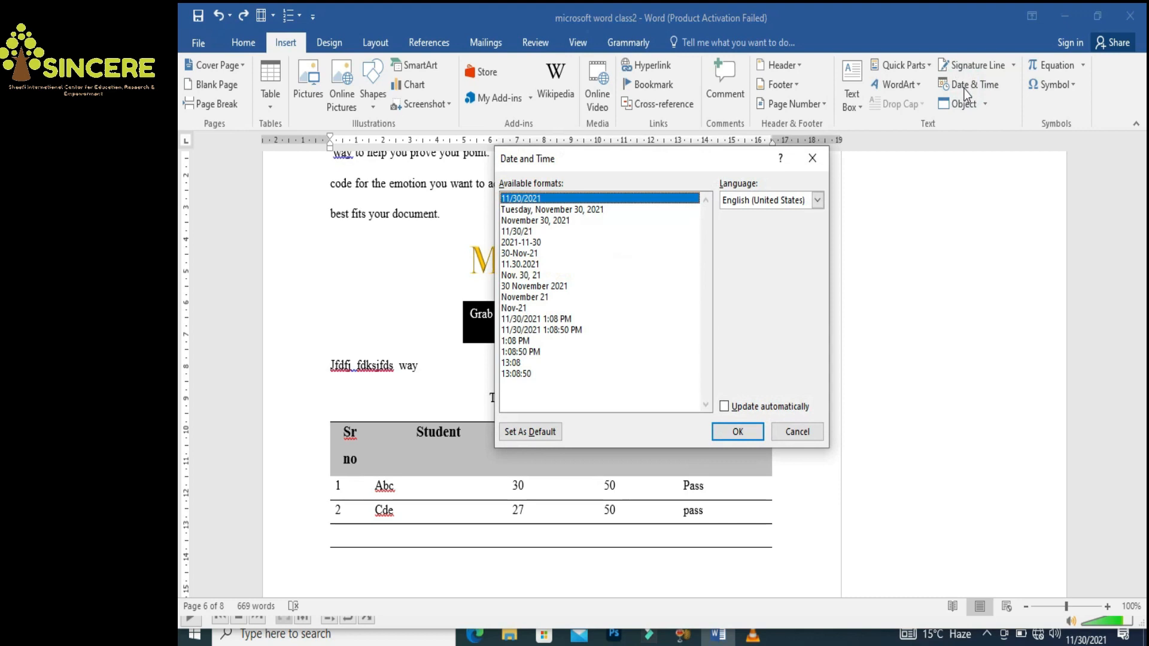
key(Return)
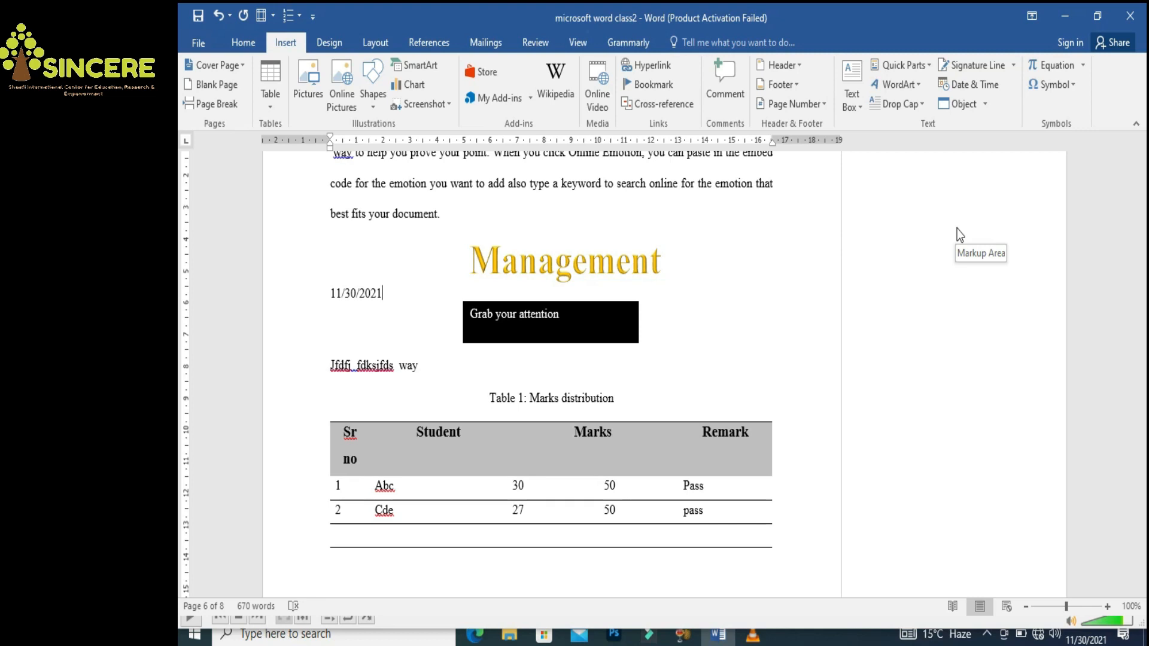
click(483, 217)
key(Return)
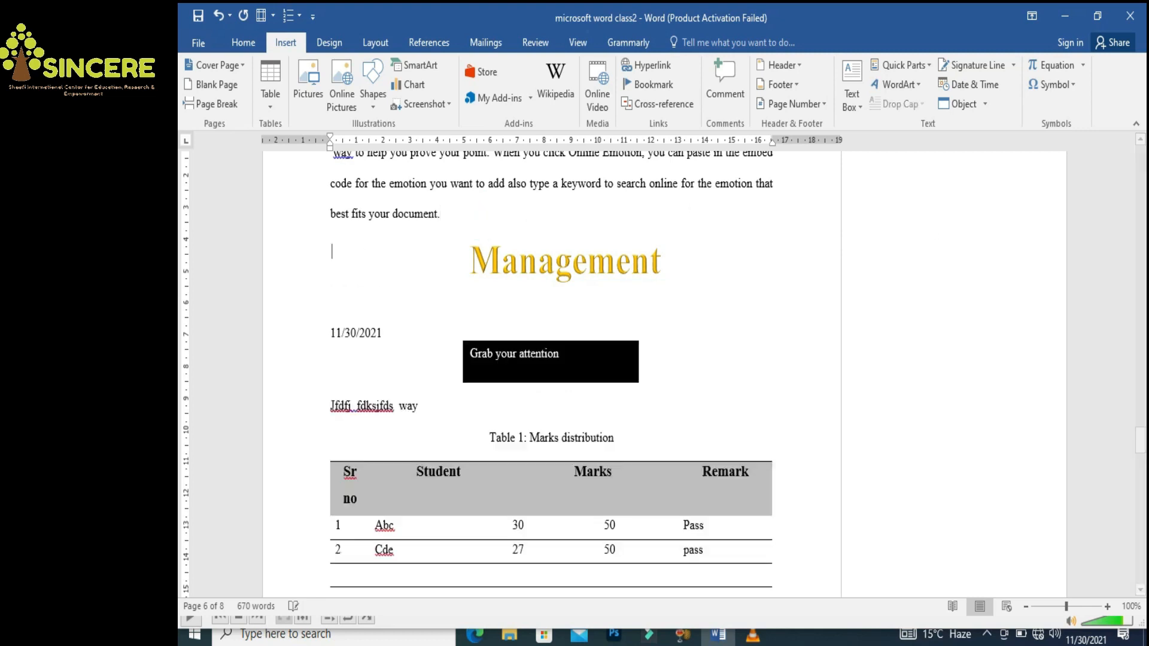
text(=)
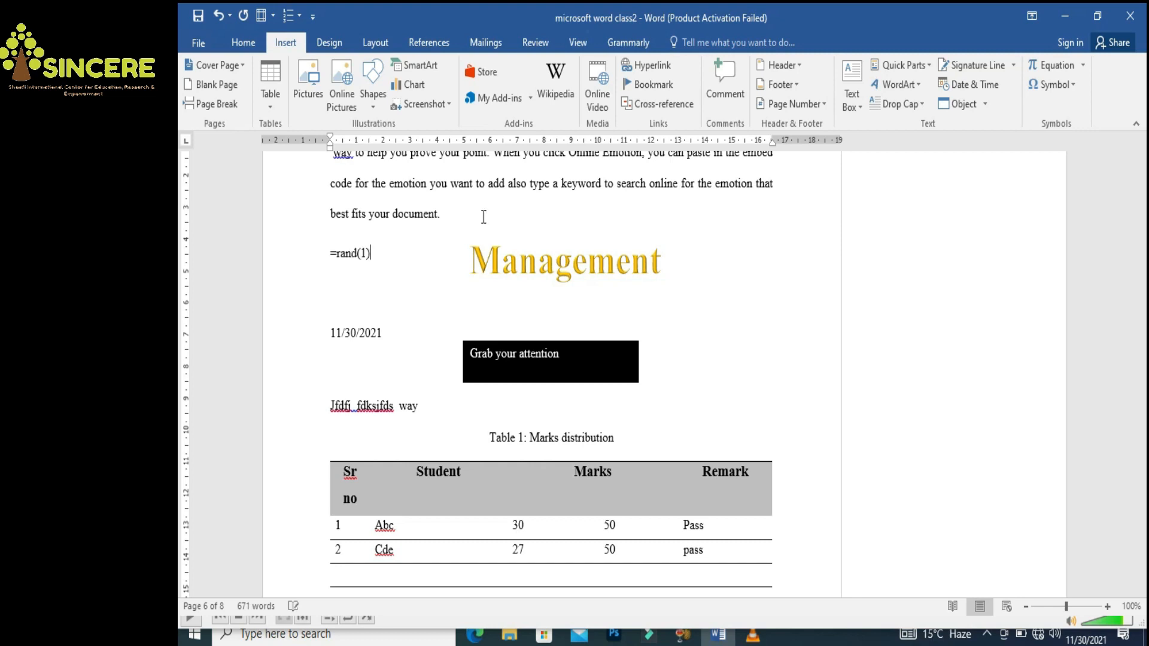
text(rand(1))
Expand =rand(1), move the Management WordArt down, and split the paragraph before 'You can also type'
key(Return)
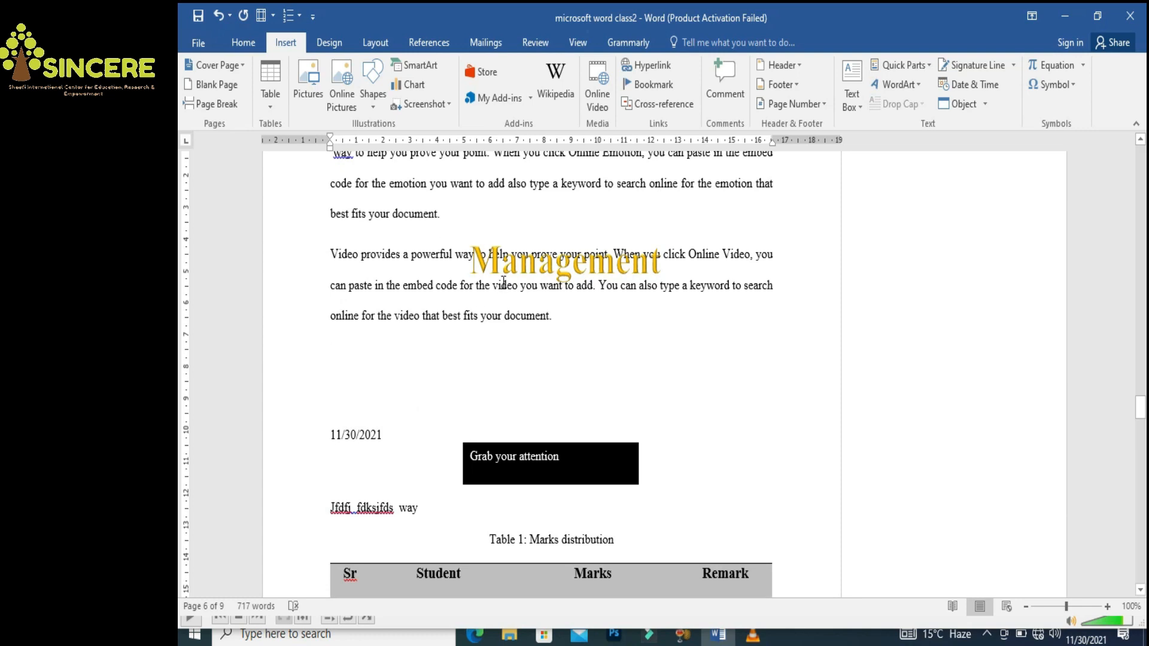
click(505, 259)
drag(540, 232, 533, 376)
click(379, 257)
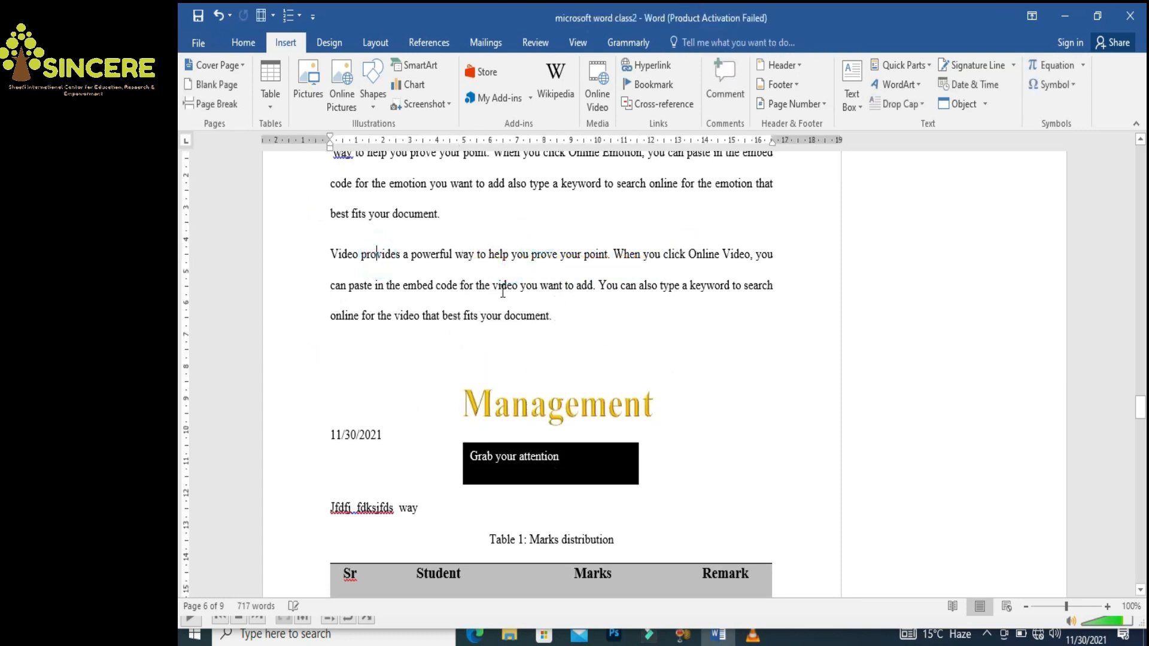
click(599, 285)
key(Return)
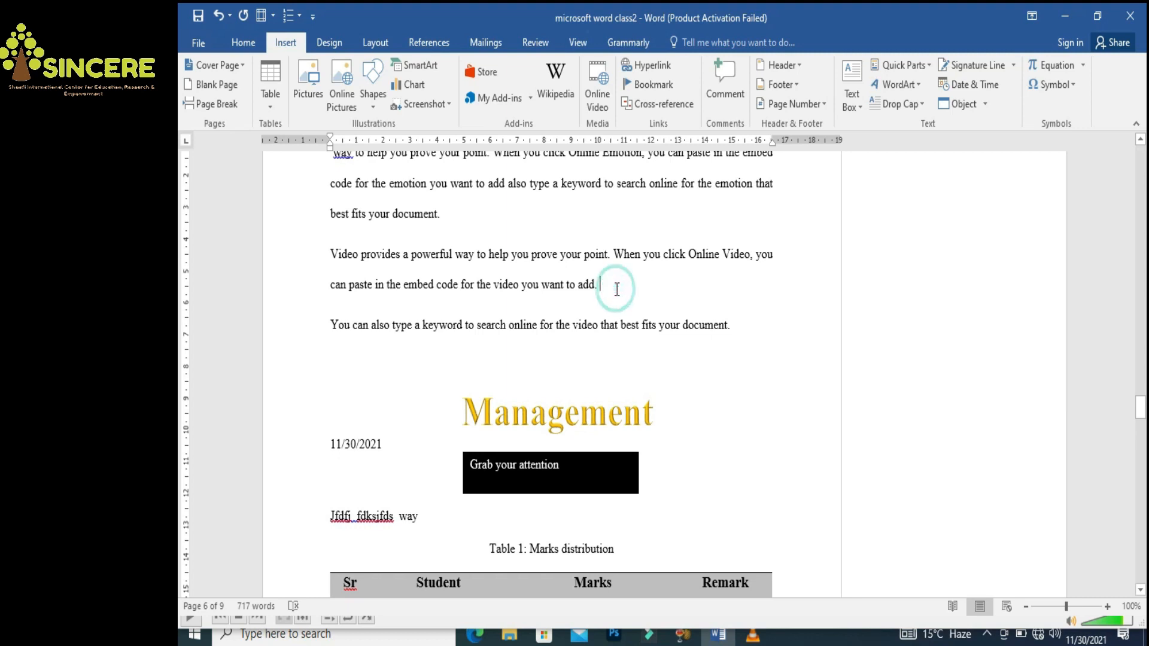
Insert the ± symbol followed by 5, removing a stray ® symbol
click(1077, 83)
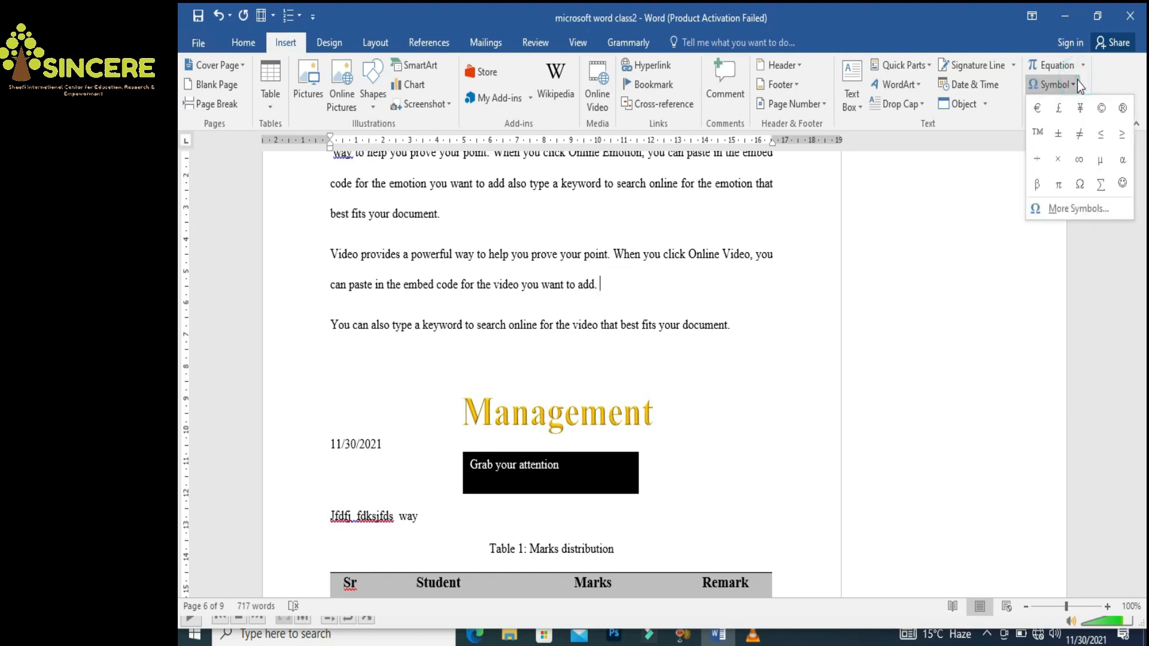
click(1058, 133)
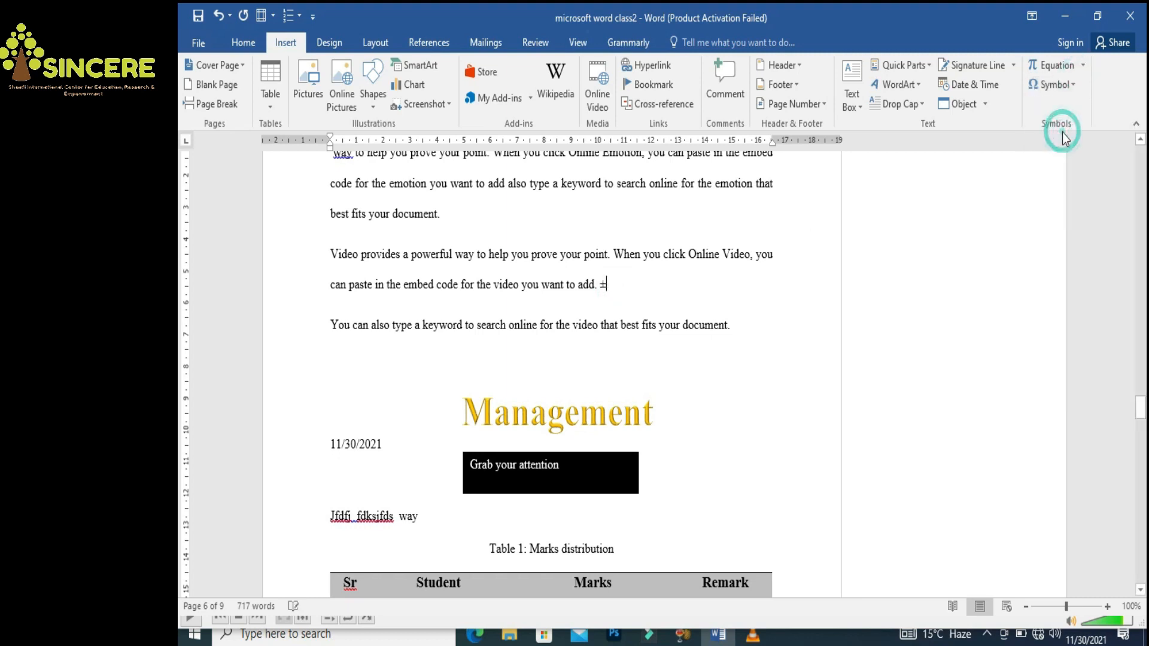
text(5)
click(710, 273)
click(1072, 89)
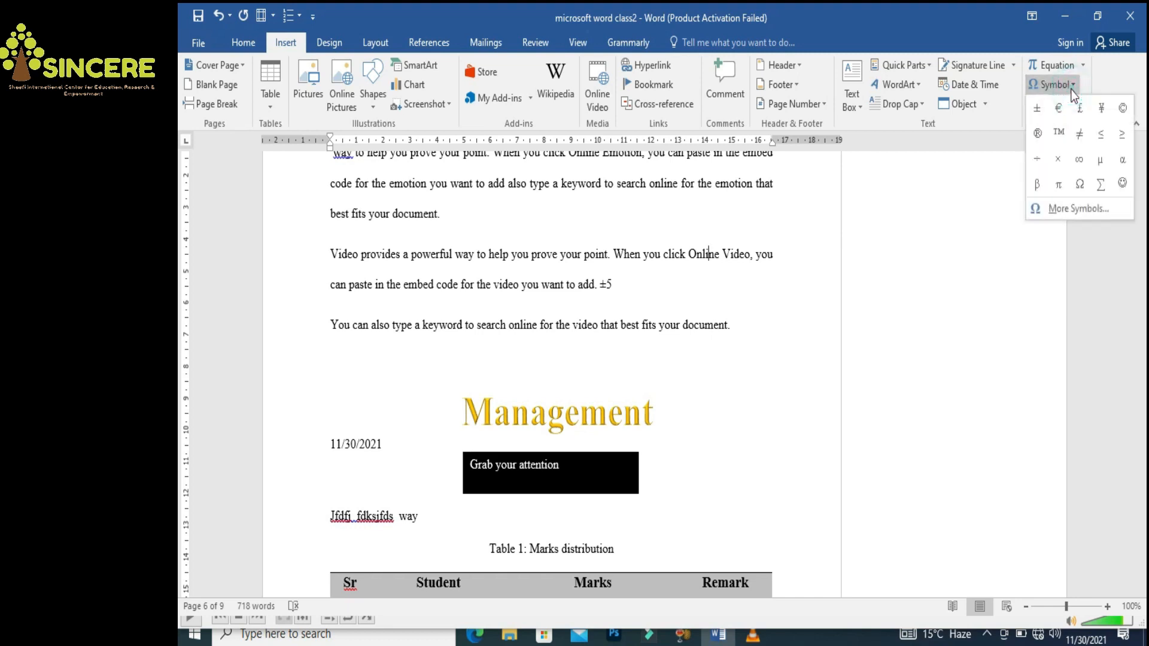
click(1037, 135)
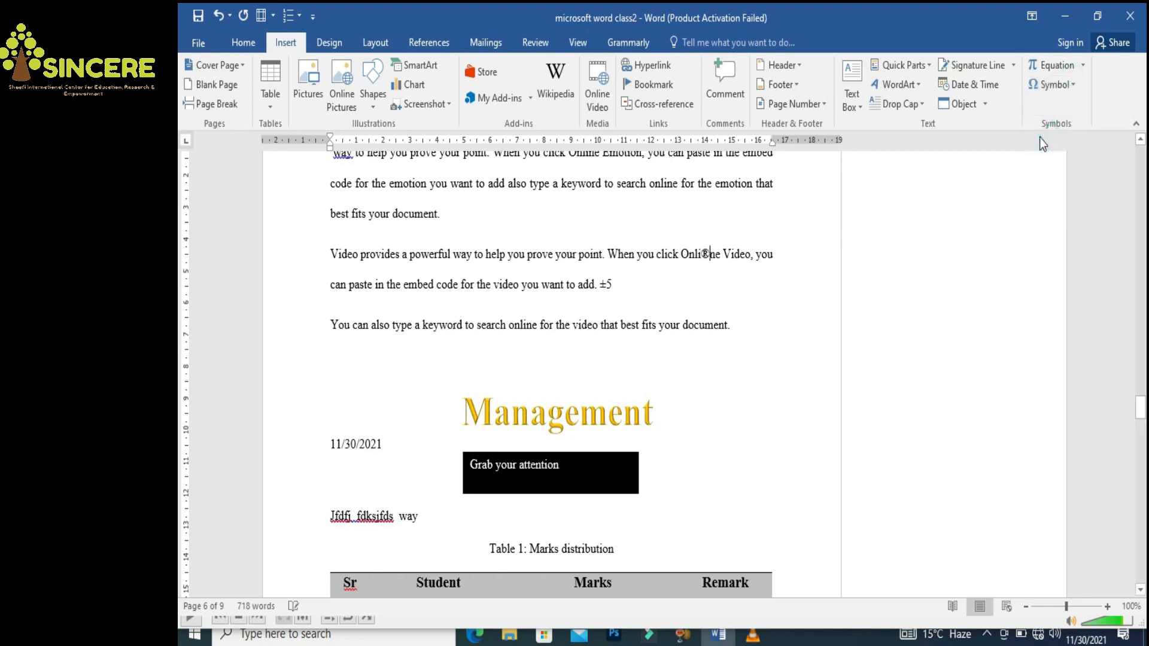
key(BackSpace)
key(End)
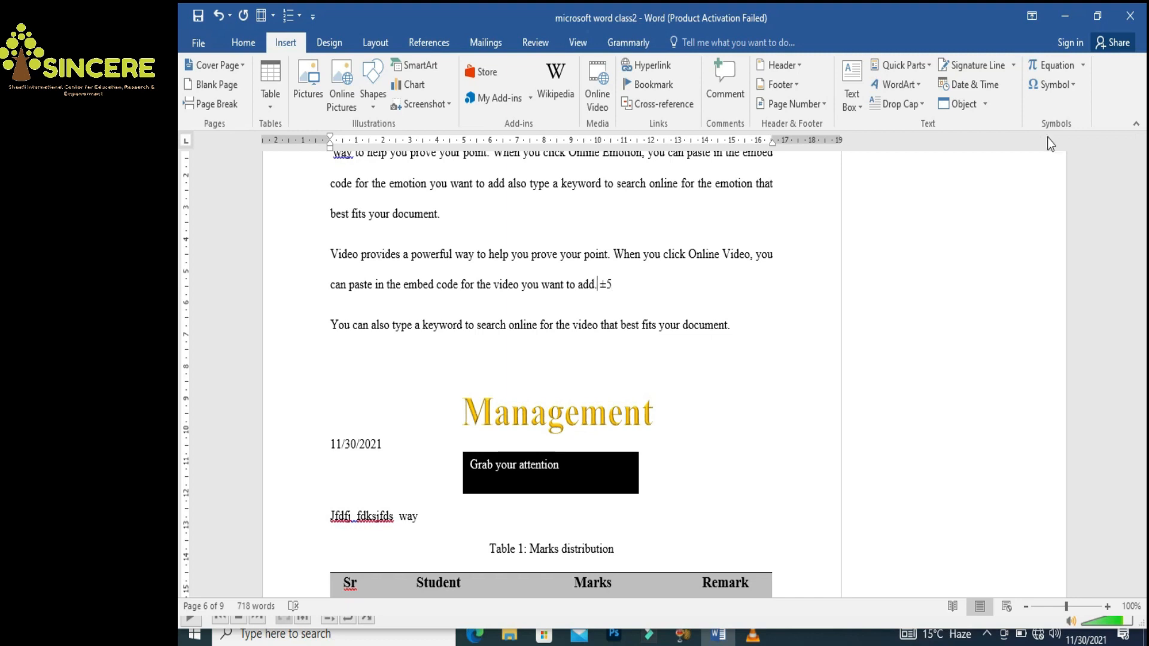
Start a new line after ±5 reading 'This equation of this formula is ='
click(640, 280)
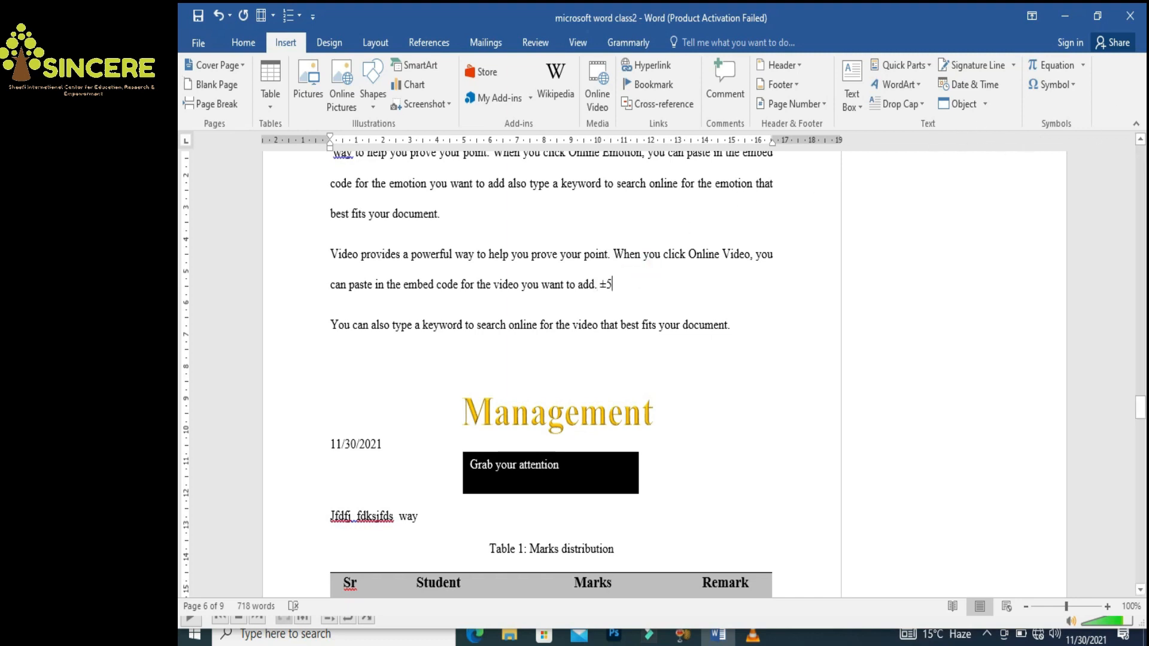
key(Return)
text(This equation of this formula)
key(BackSpace)
key(BackSpace)
key(BackSpace)
key(BackSpace)
text(mula  is =)
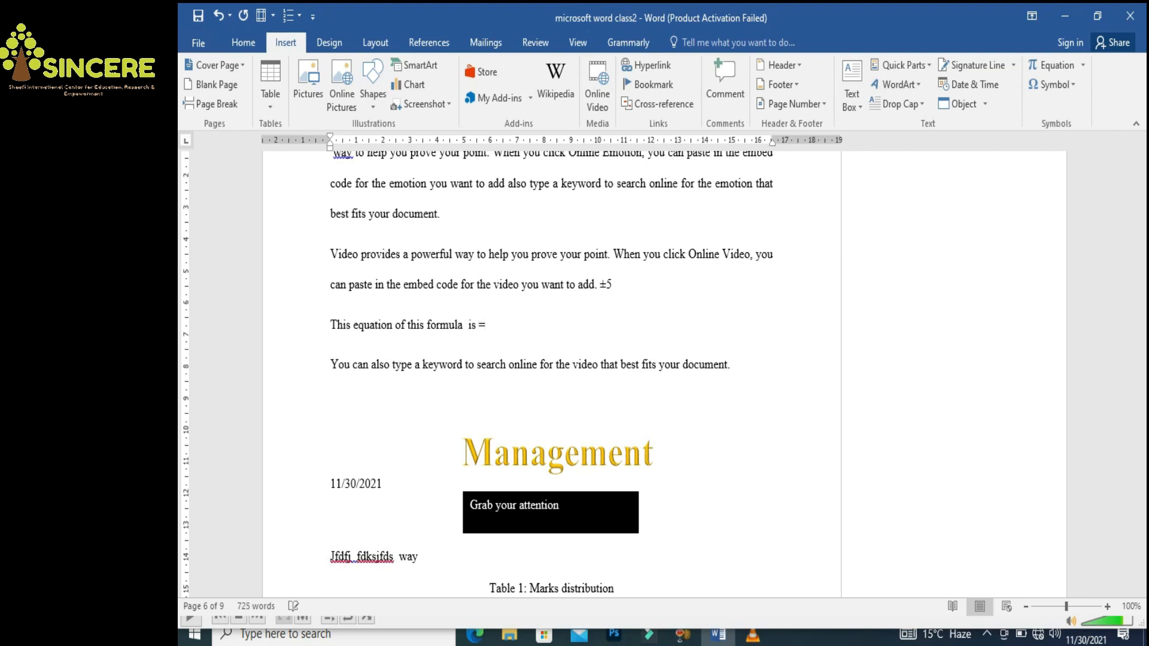
Insert the built-in Area of Circle equation A = πr² after 'is =', replacing a blank equation
click(1076, 67)
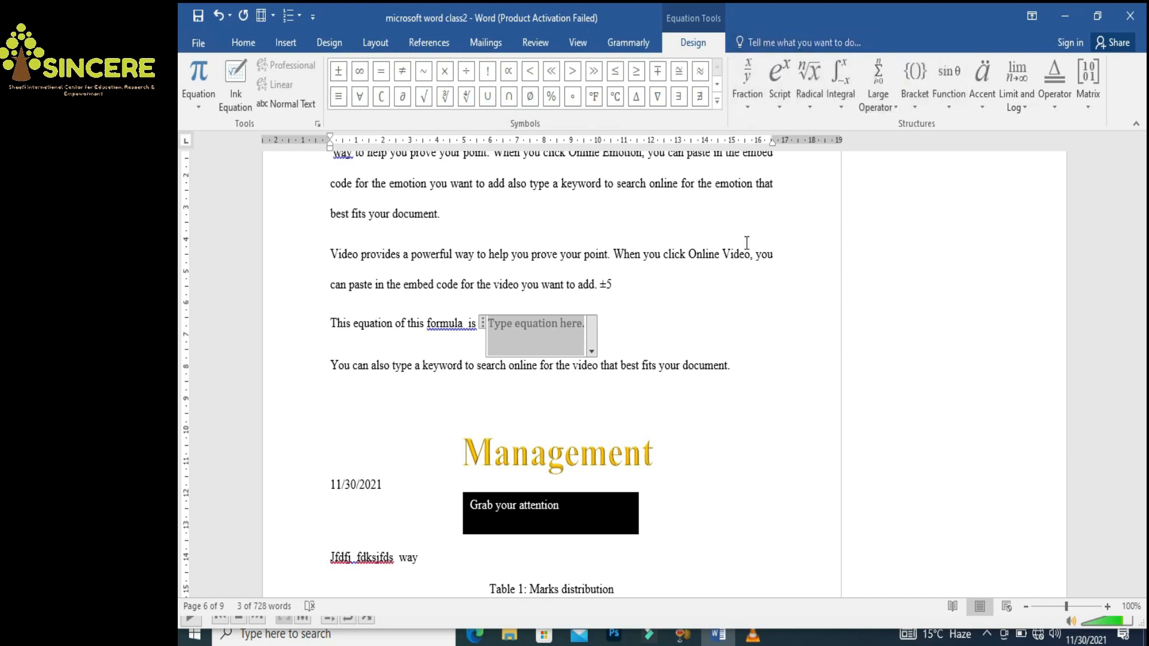
click(685, 336)
key(BackSpace)
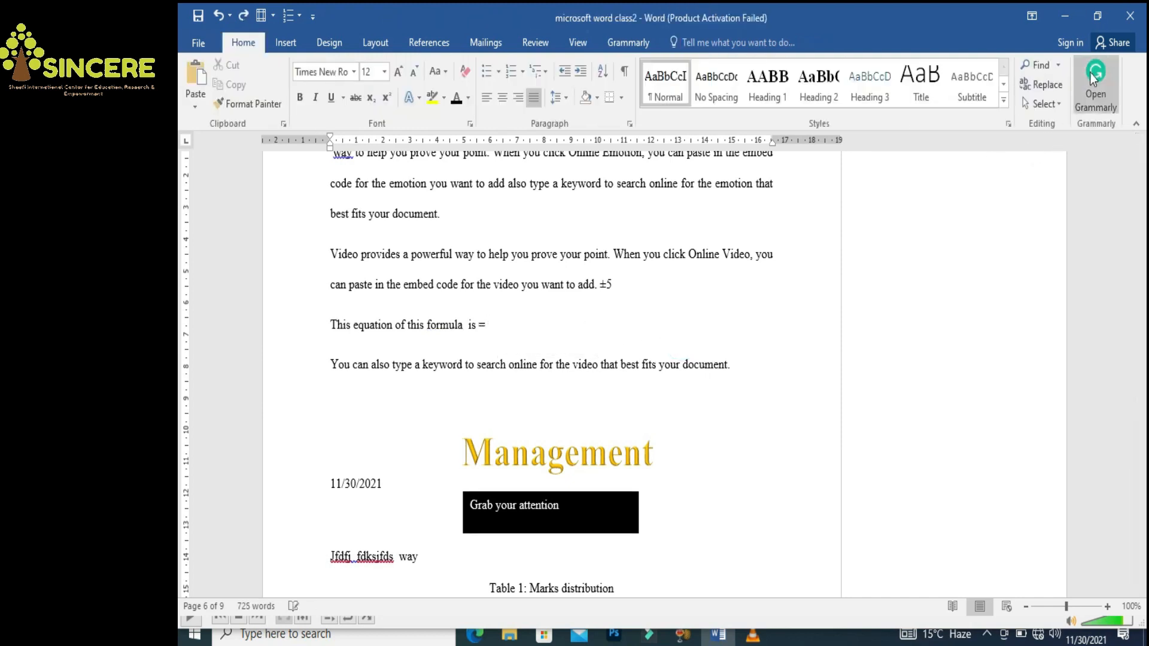
click(287, 46)
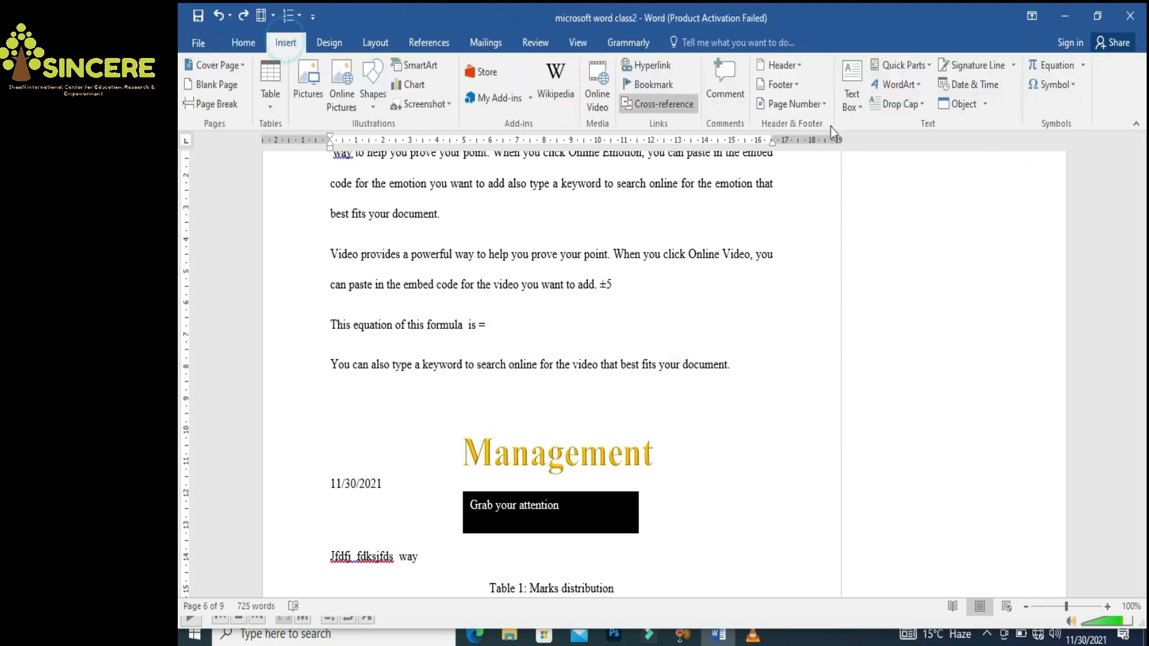
click(1085, 67)
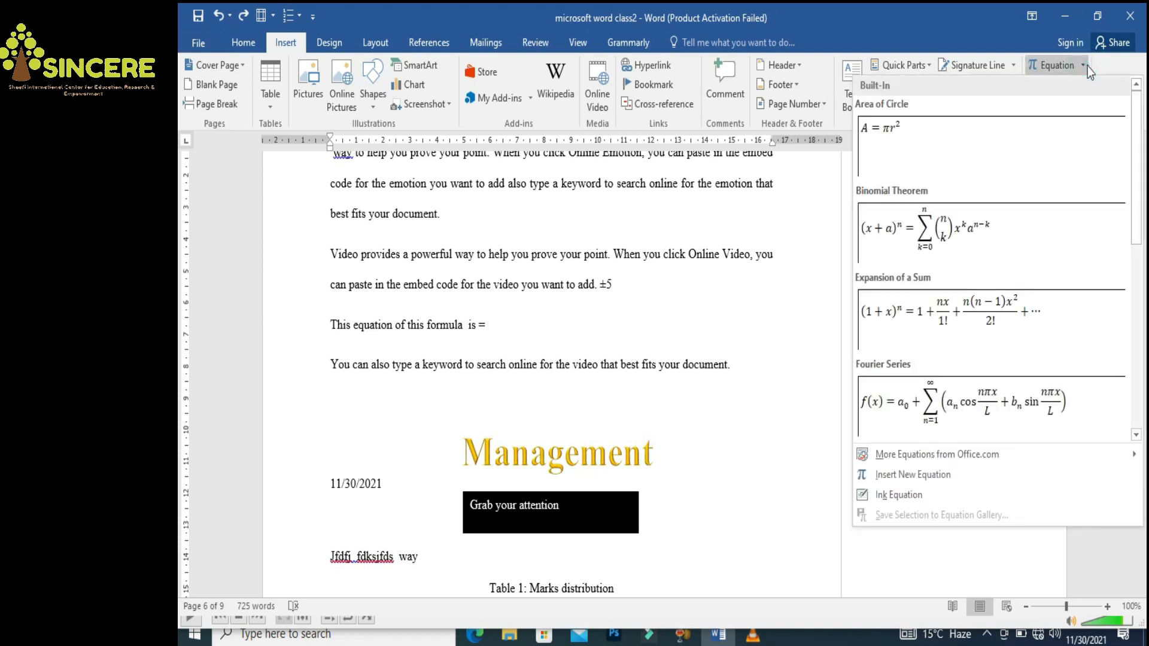
click(934, 138)
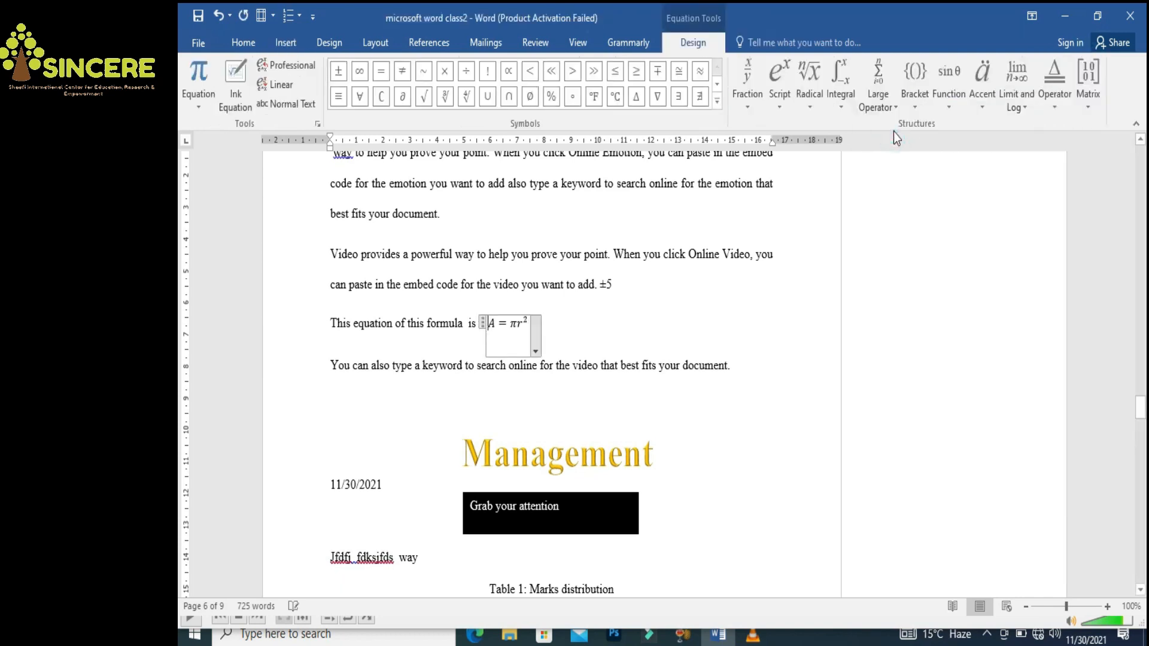
click(651, 344)
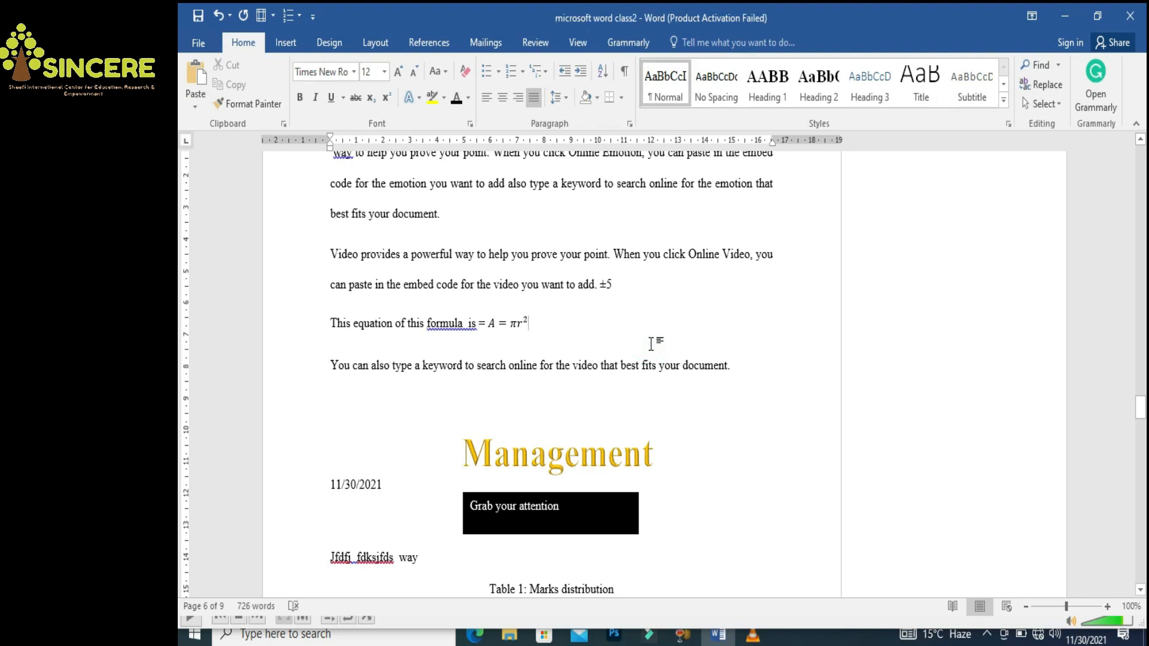
Make the A = πr² equation bold and enlarge it to 16 pt
key(shift+Left)
key(ctrl+b)
key(ctrl+shift+period)
key(ctrl+shift+period)
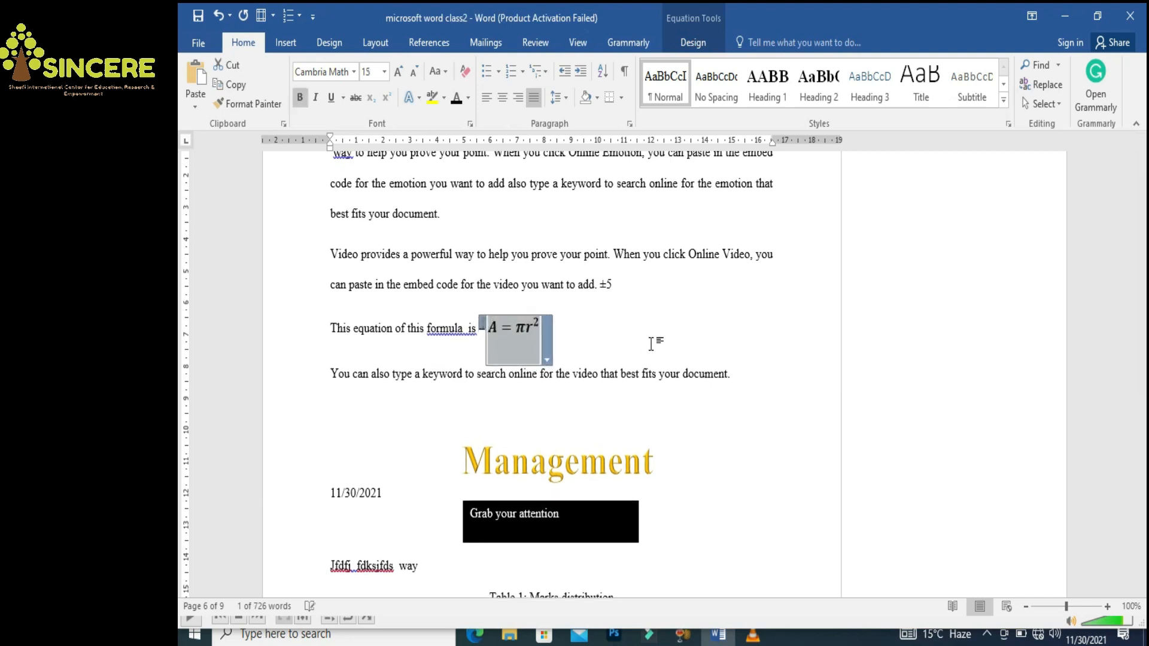
click(618, 331)
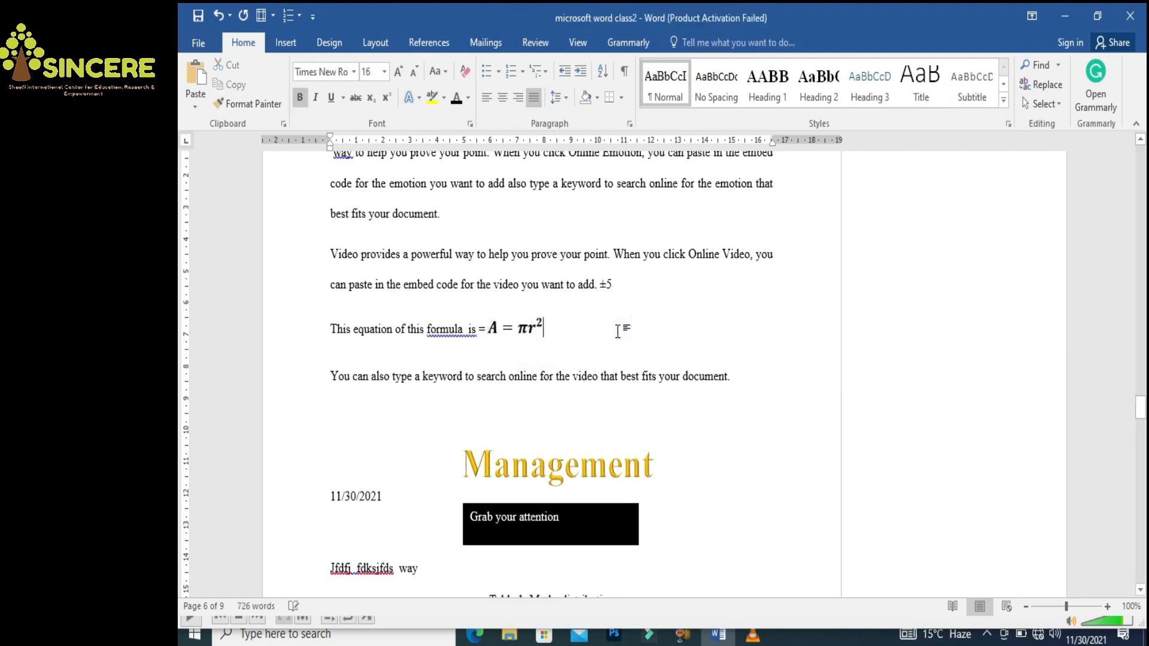